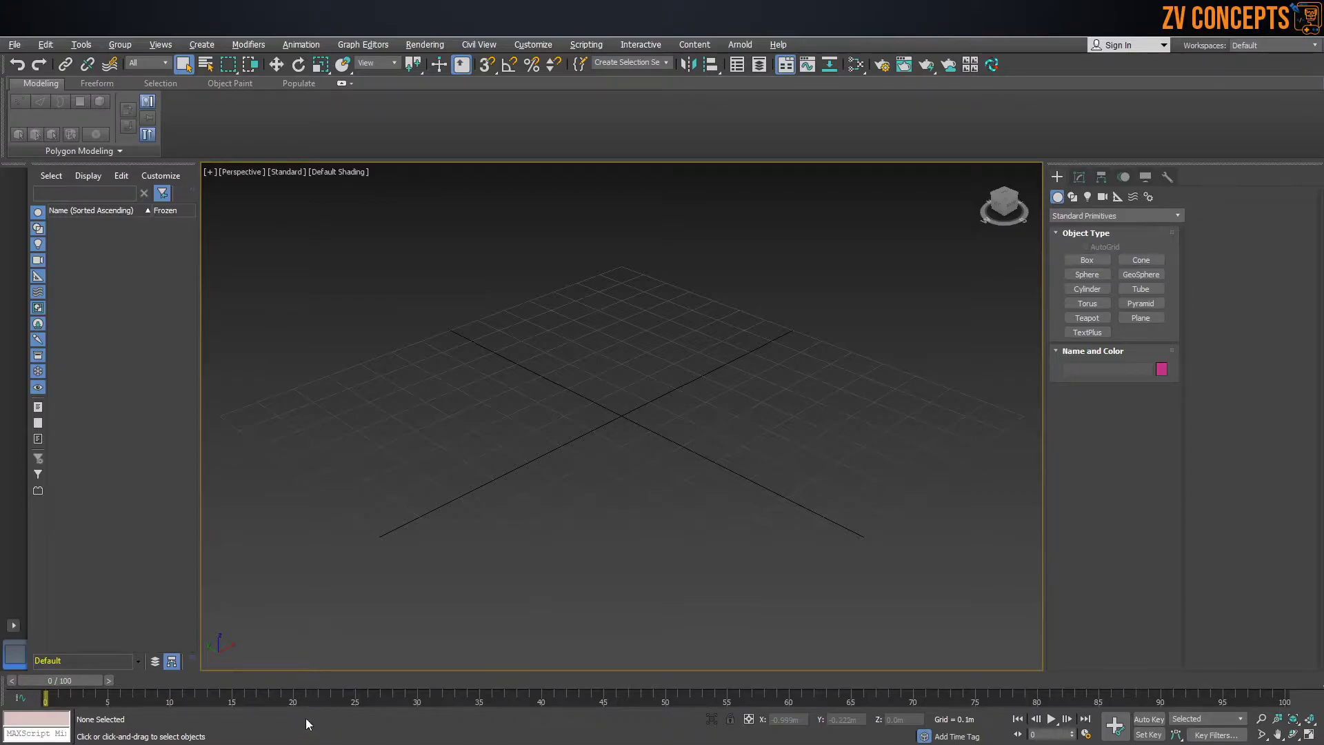
Step: Switch to the course outline in Google Docs and look over the topics listed under Lecture 3
{"action": "left_click", "coordinate": [293, 731]}
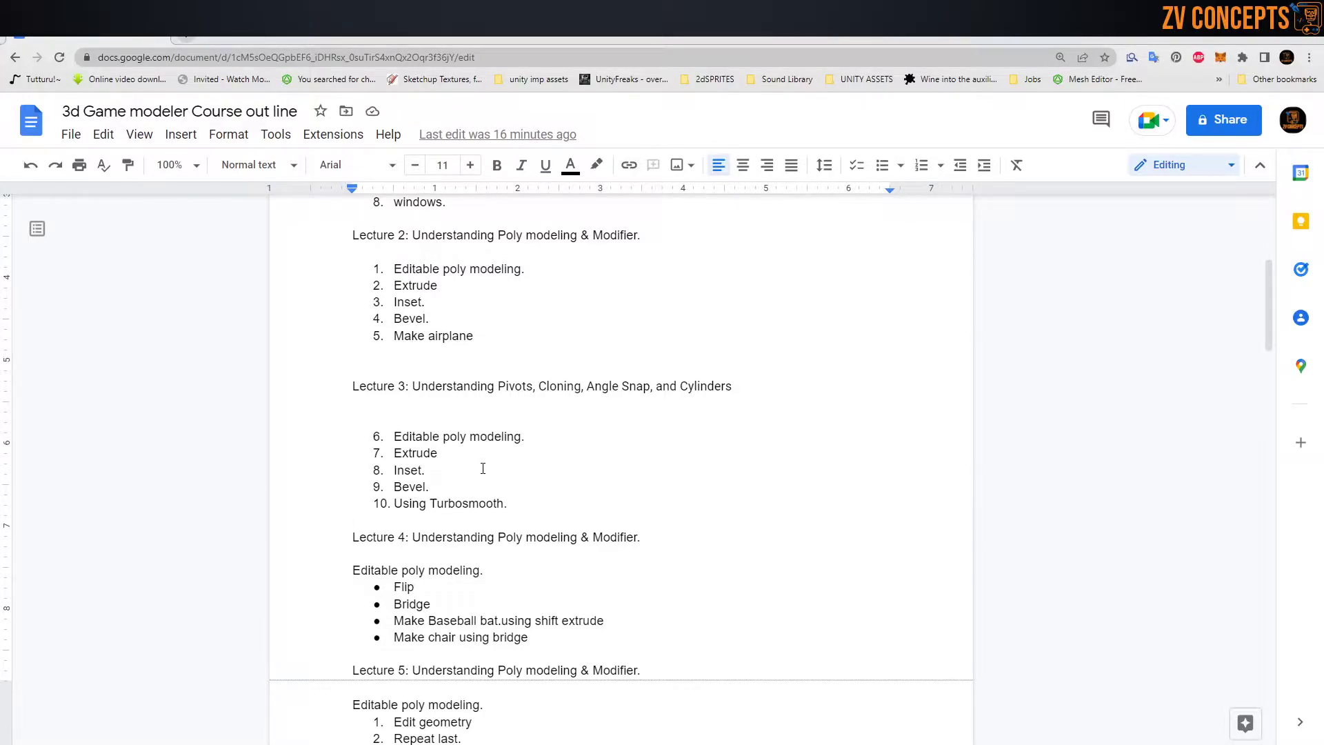
{"action": "left_click", "coordinate": [438, 470]}
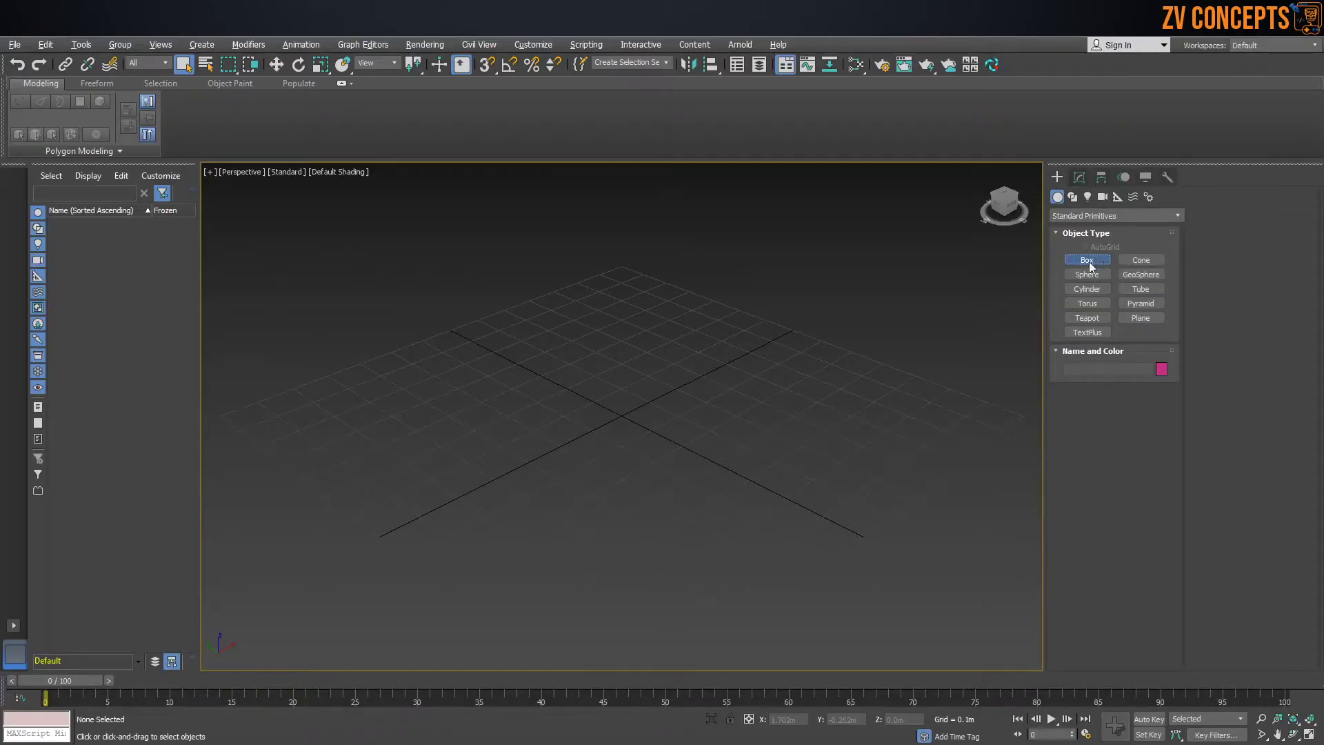
Step: Create a large box at the centre of the grid and convert it to an Editable Poly
{"action": "left_click", "coordinate": [1087, 260]}
{"action": "left_click_drag", "start_coordinate": [589, 374], "coordinate": [635, 552]}
{"action": "left_click", "coordinate": [635, 387]}
{"action": "middle_click_drag", "start_coordinate": [626, 348], "coordinate": [612, 340]}
{"action": "key", "text": "w"}
{"action": "right_click", "coordinate": [600, 305]}
{"action": "mouse_move", "coordinate": [689, 444]}
{"action": "left_click", "coordinate": [736, 456]}
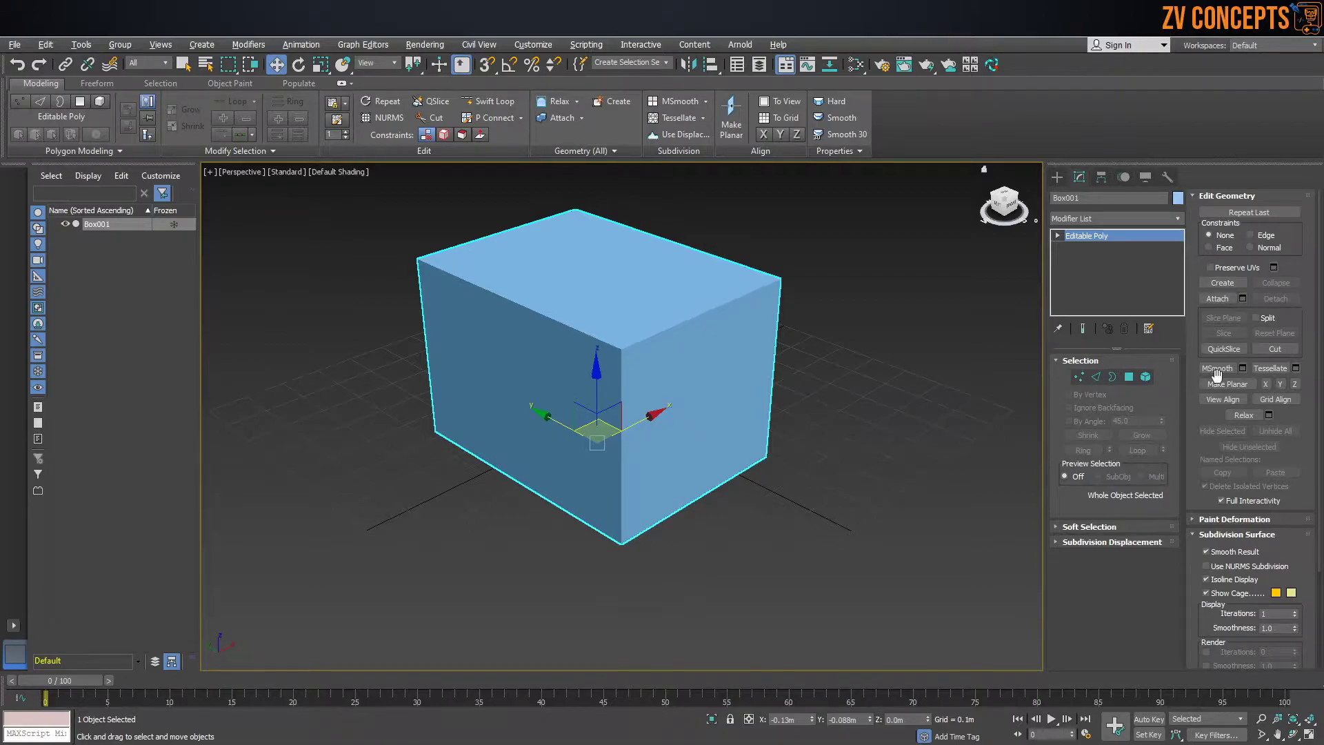
Step: Examine the box's Editable Poly settings, and select all its polygons to examine the Edit Polygons tools
{"action": "scroll", "coordinate": [1241, 386], "scroll_direction": "down", "scroll_amount": 3}
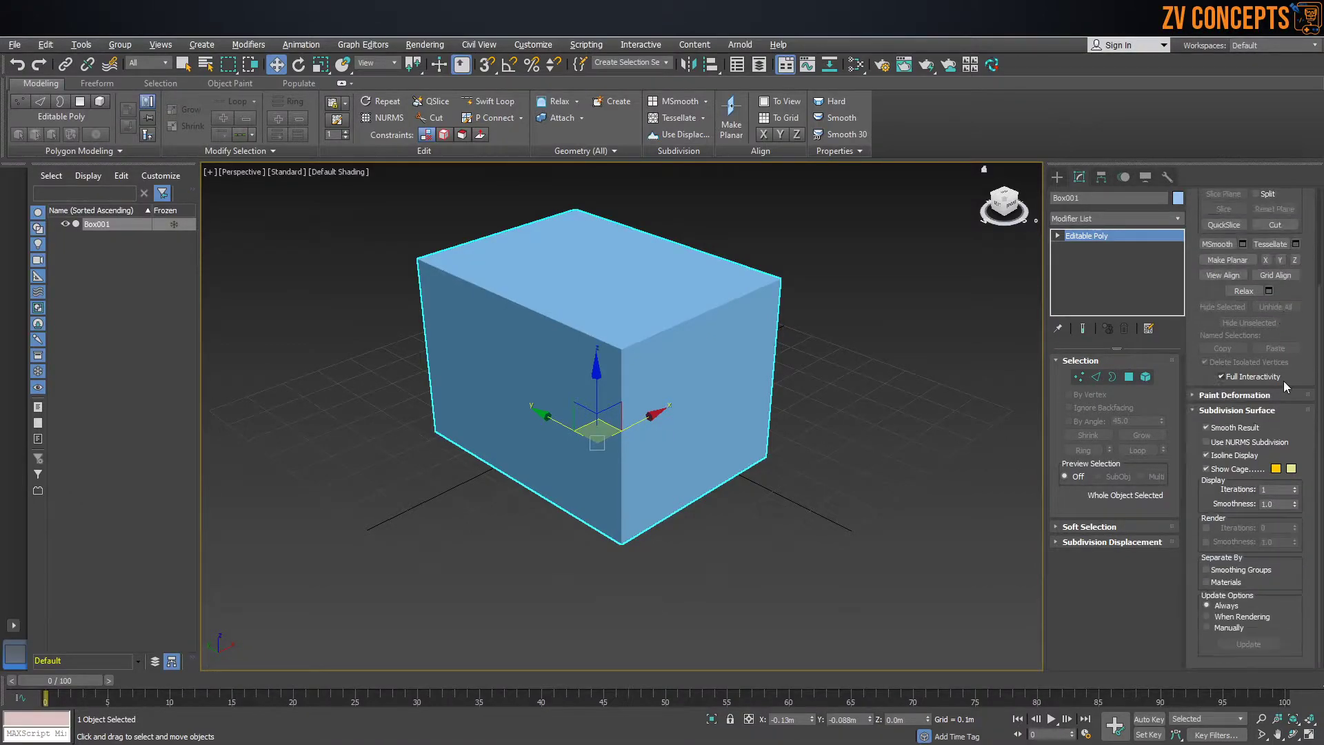
{"action": "scroll", "coordinate": [1246, 519], "scroll_direction": "up", "scroll_amount": 3}
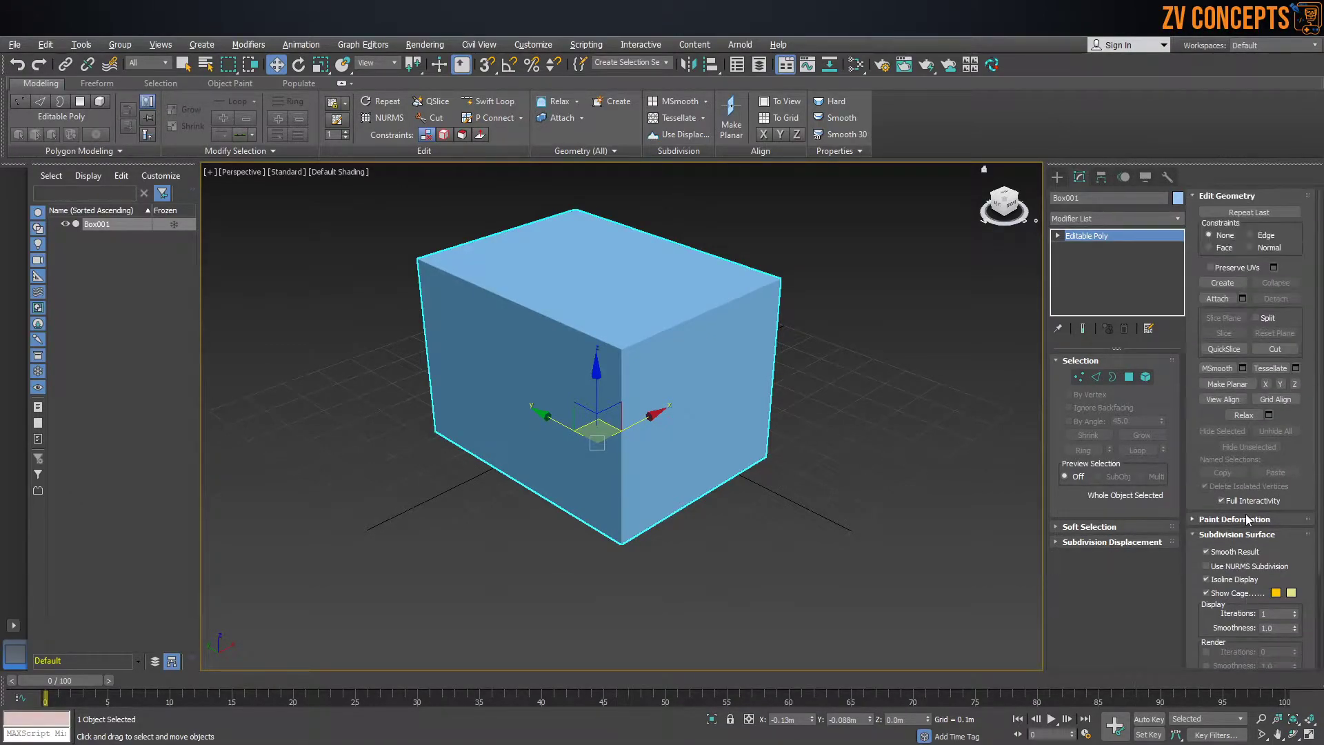
{"action": "left_click", "coordinate": [1095, 544]}
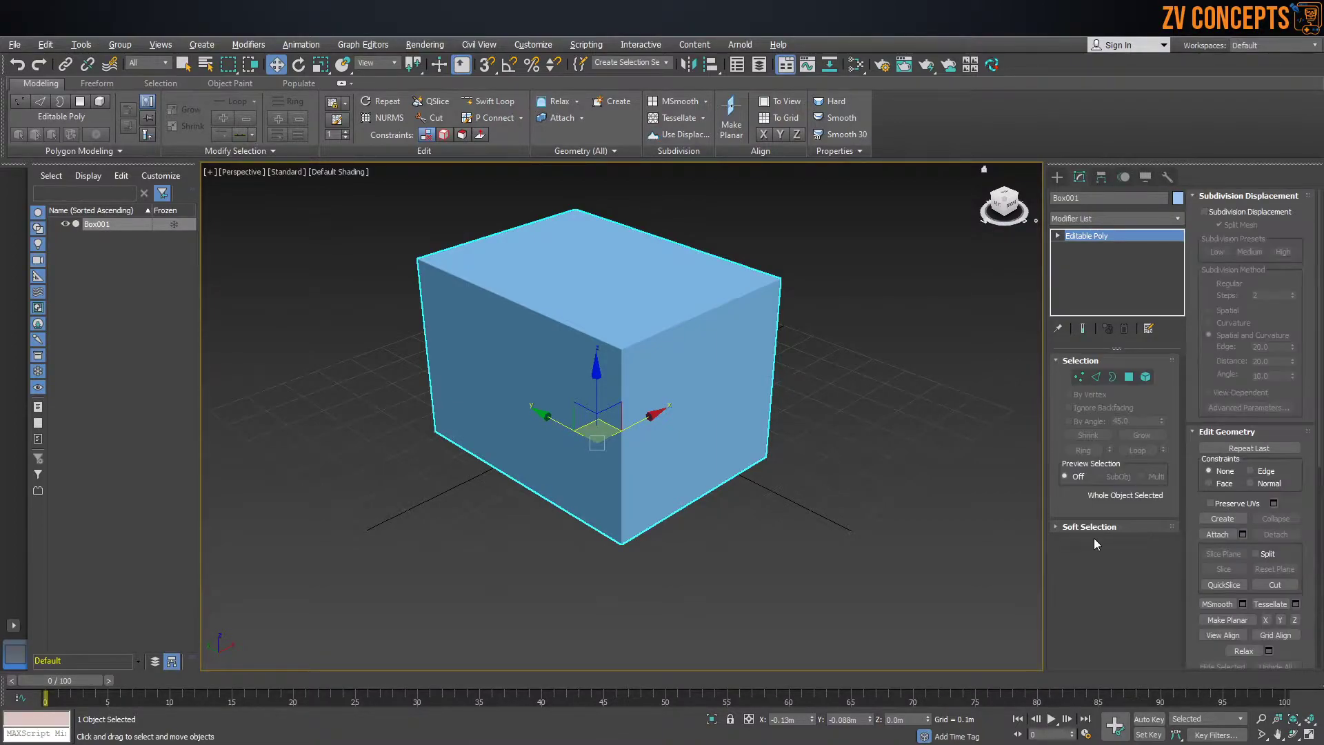
{"action": "left_click", "coordinate": [1241, 196]}
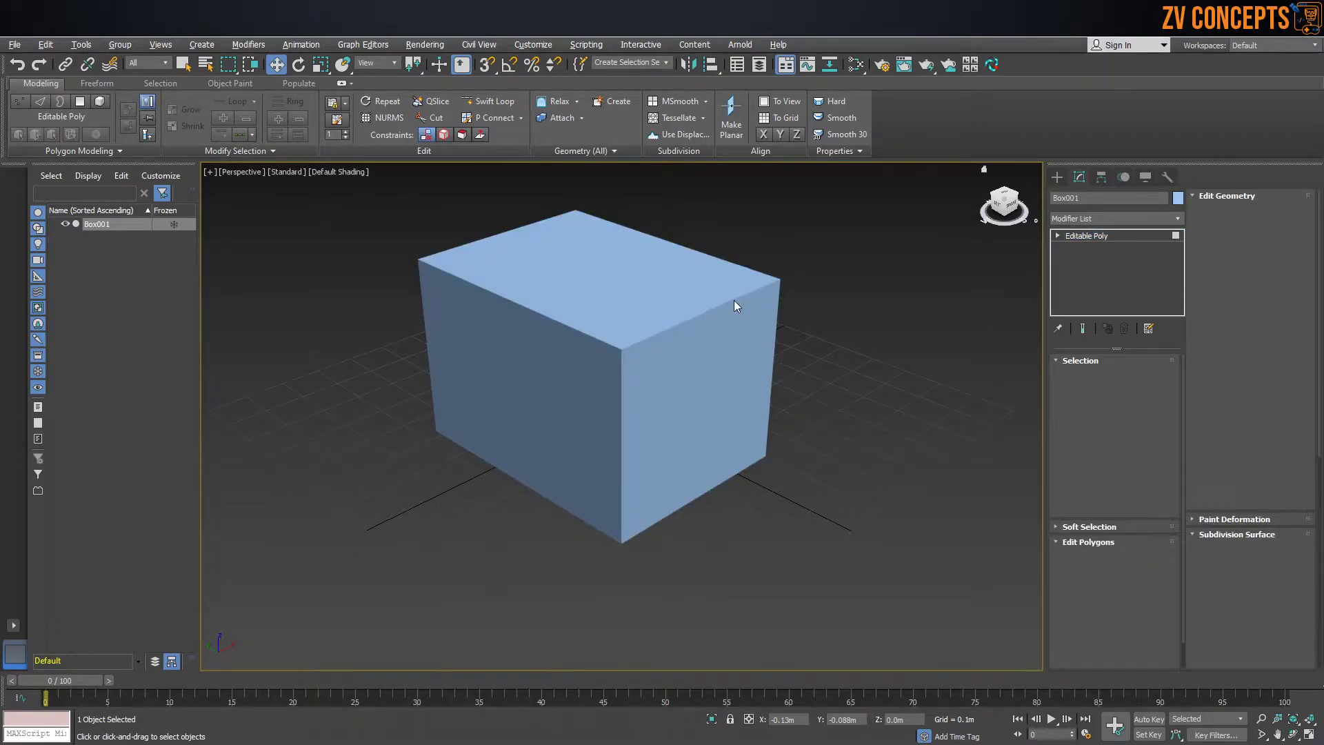
{"action": "key", "text": "ctrl+a"}
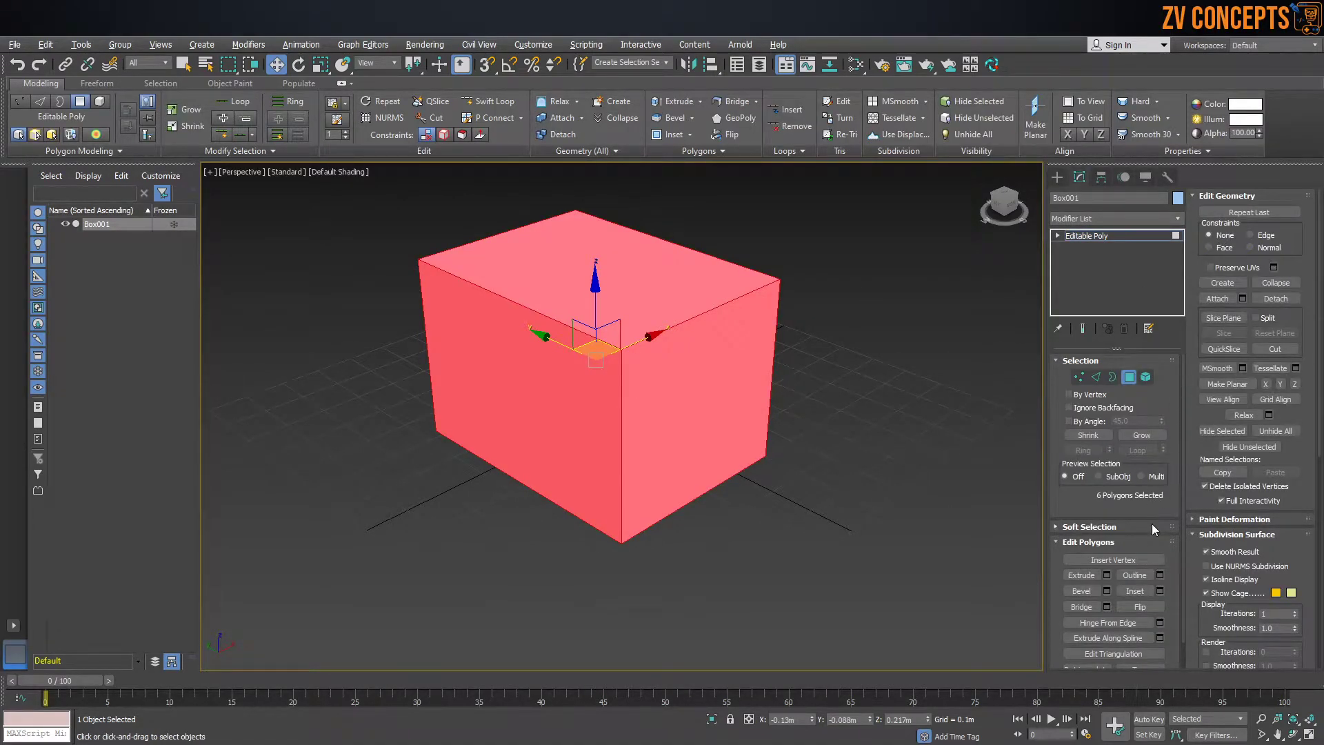
{"action": "scroll", "coordinate": [1148, 522], "scroll_direction": "down", "scroll_amount": 2}
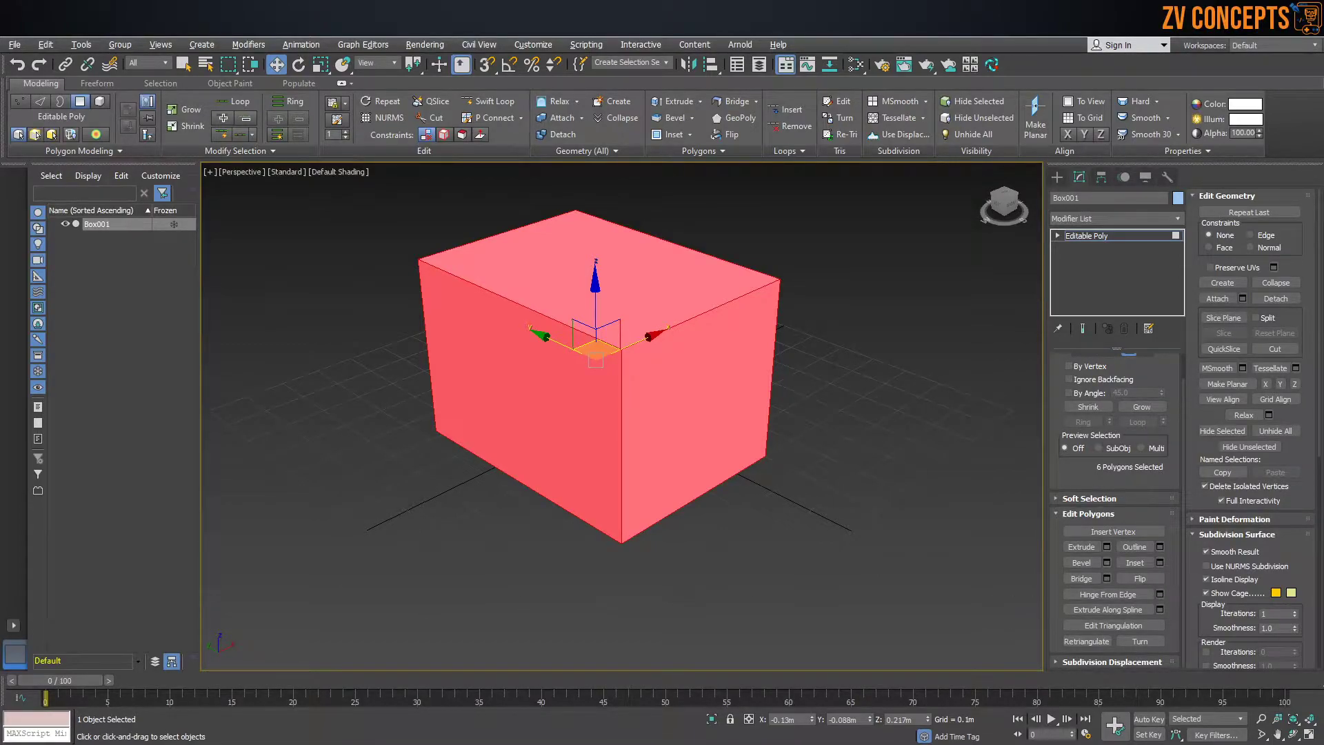
Step: Switch to the Google Docs course outline and replace "Inset." with "Flip" in the Lecture 3 list
{"action": "key", "text": "alt+Tab"}
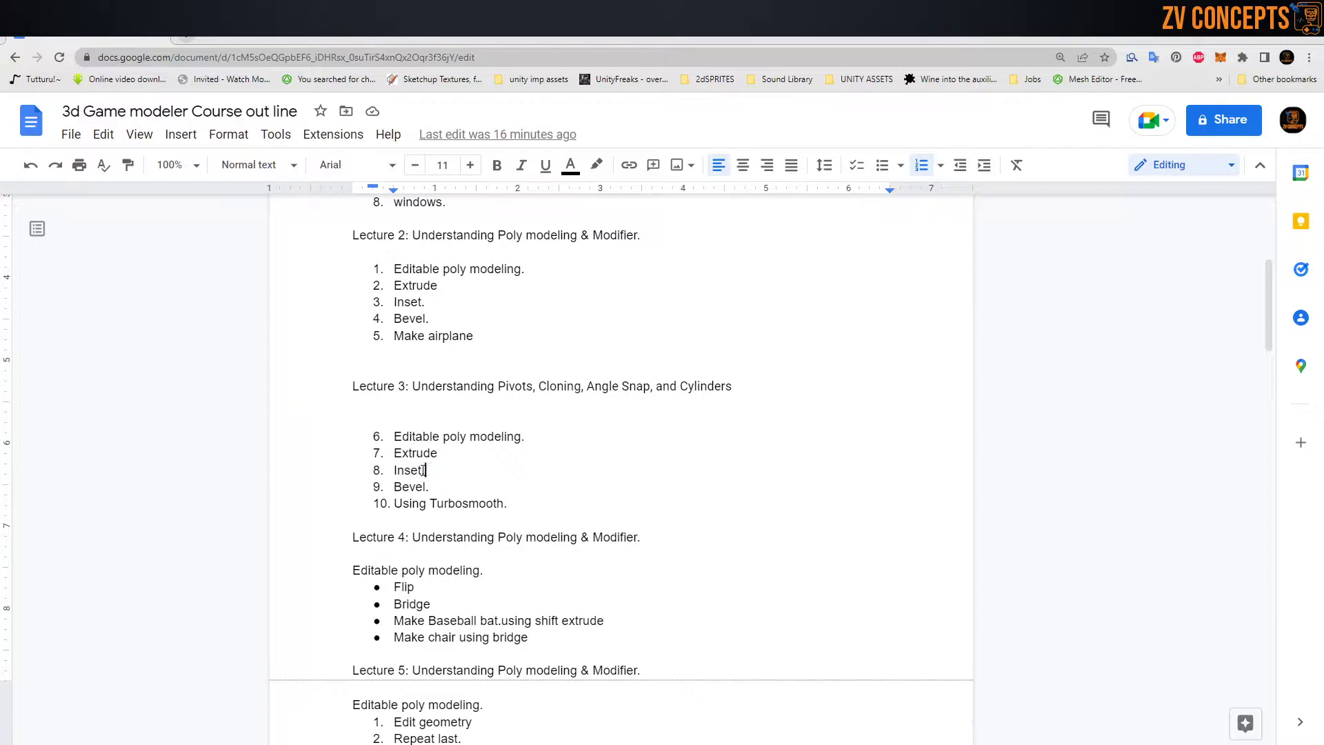
{"action": "left_click_drag", "start_coordinate": [427, 471], "coordinate": [395, 472]}
{"action": "type", "text": "Flip"}
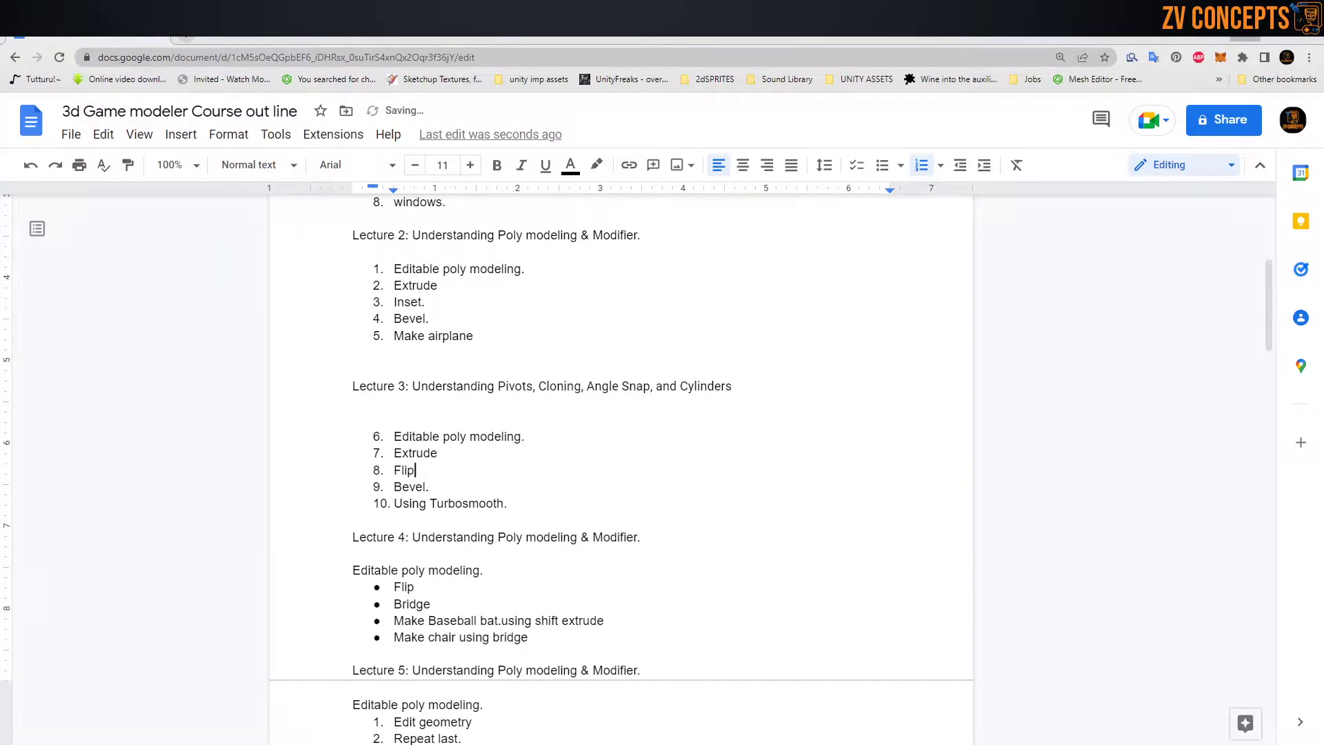
{"action": "key", "text": "alt+Tab"}
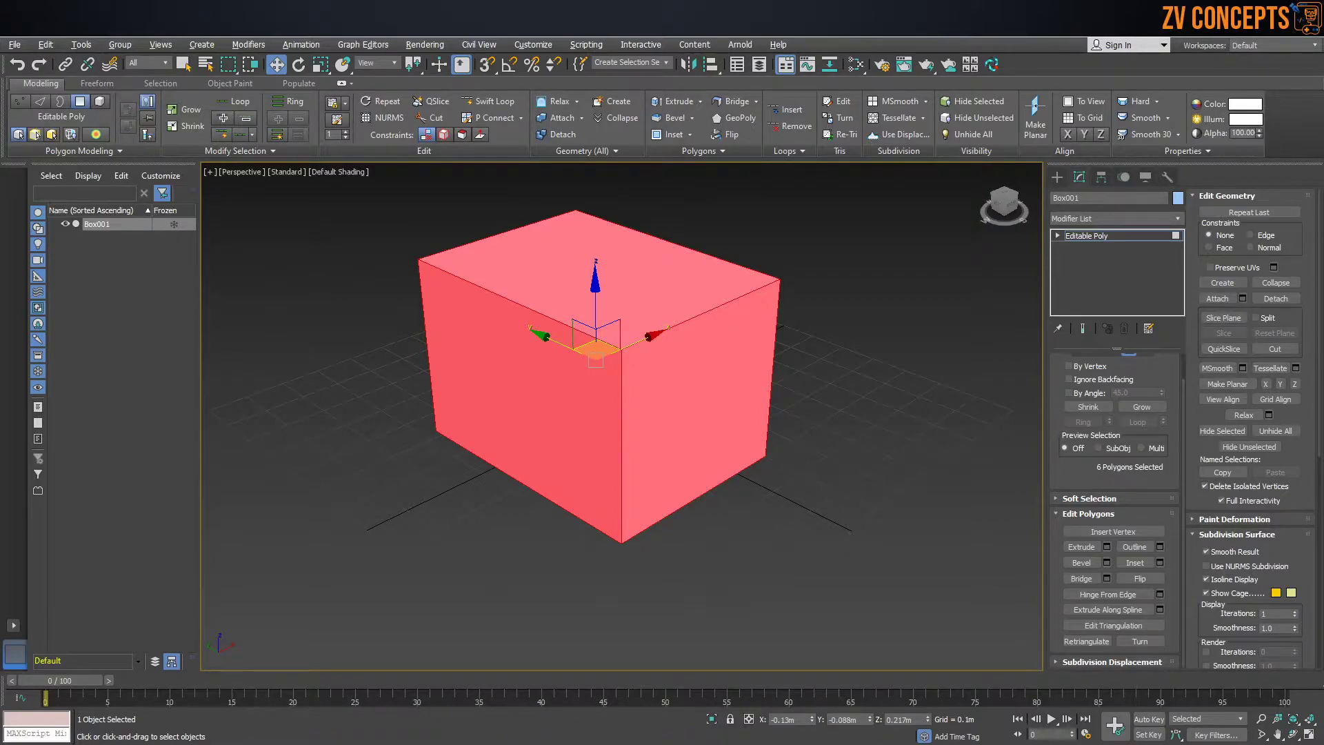
Step: Review the Lecture 3 to Lecture 5 topics in the course outline and switch back to 3ds Max
{"action": "left_click", "coordinate": [1239, 27]}
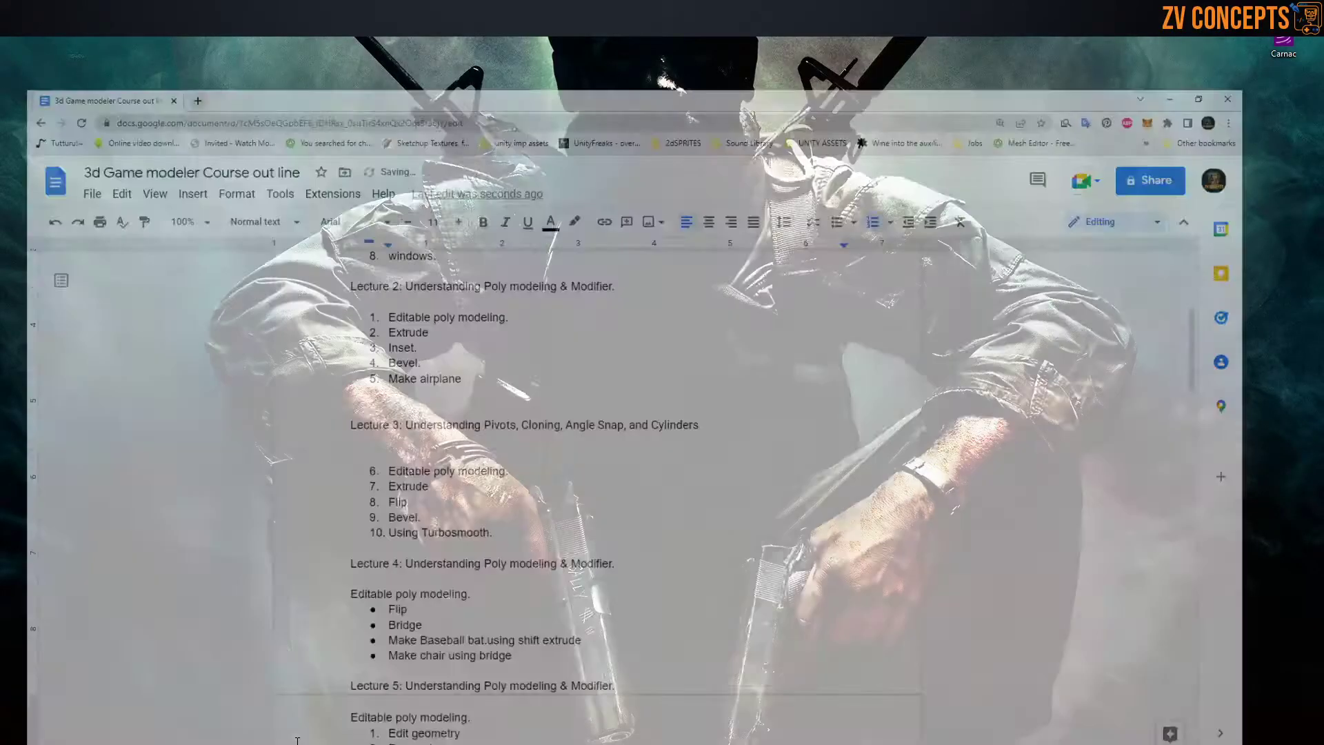
{"action": "scroll", "coordinate": [413, 449], "scroll_direction": "down", "scroll_amount": 4}
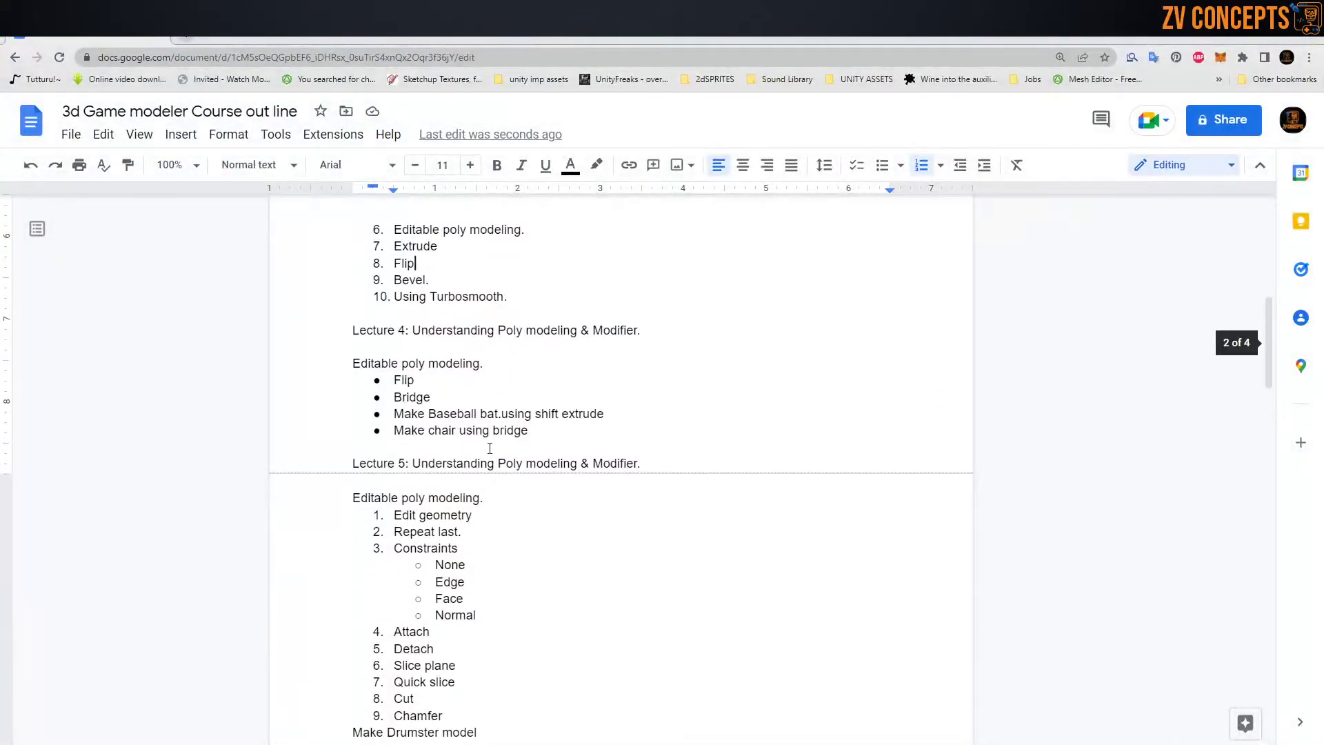
{"action": "scroll", "coordinate": [457, 386], "scroll_direction": "up", "scroll_amount": 3}
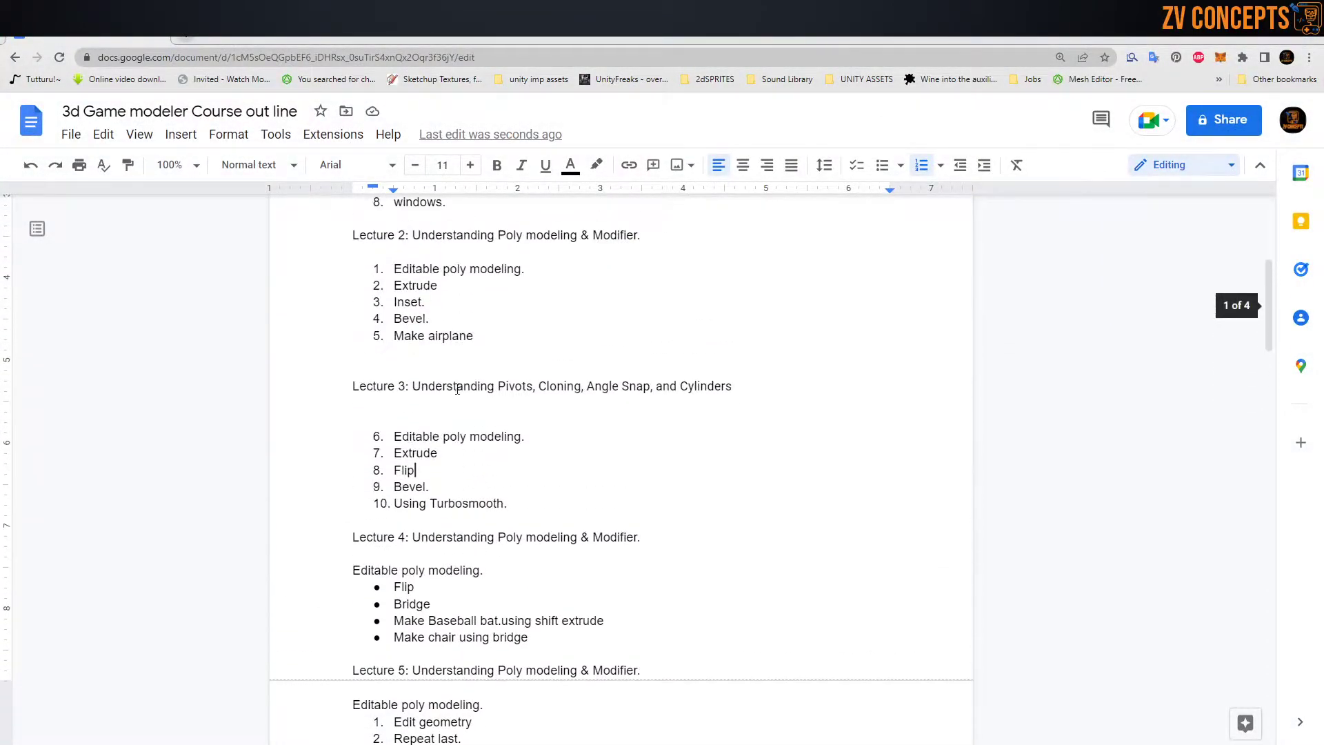
{"action": "left_click", "coordinate": [466, 487]}
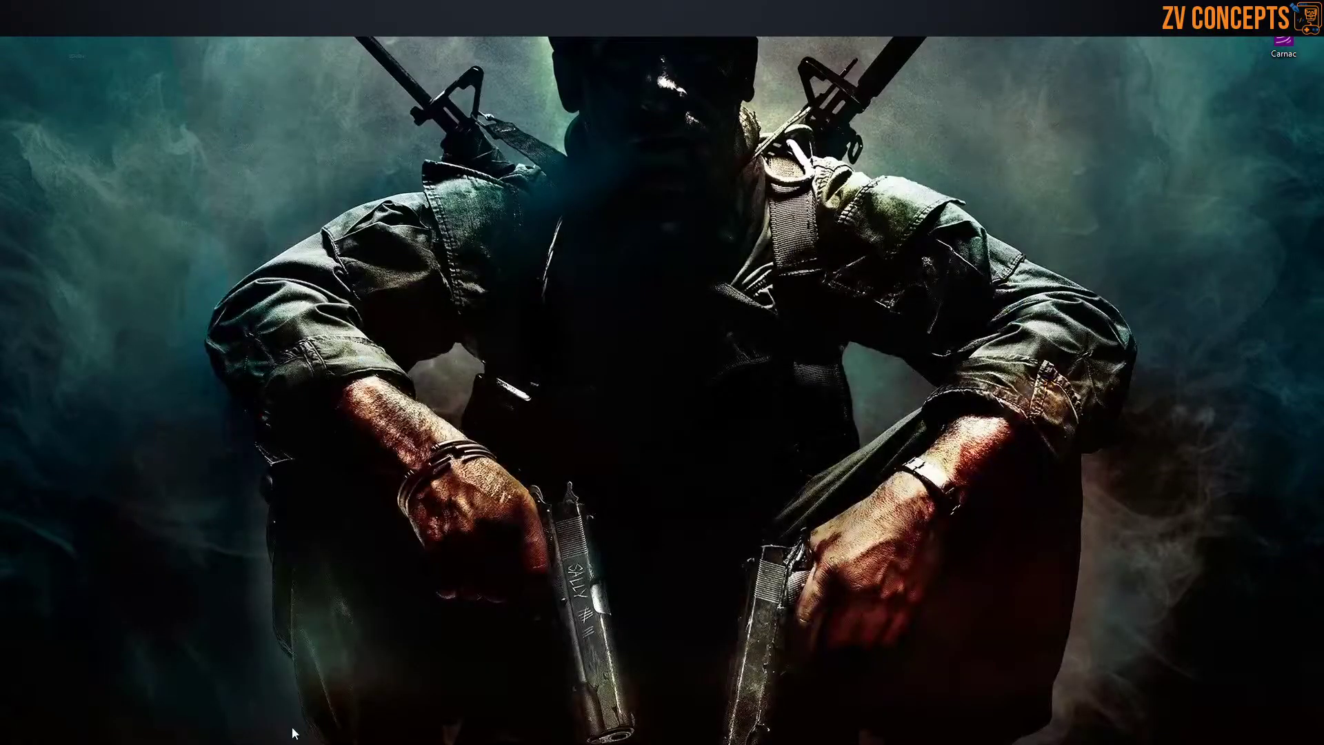
{"action": "left_click", "coordinate": [295, 742]}
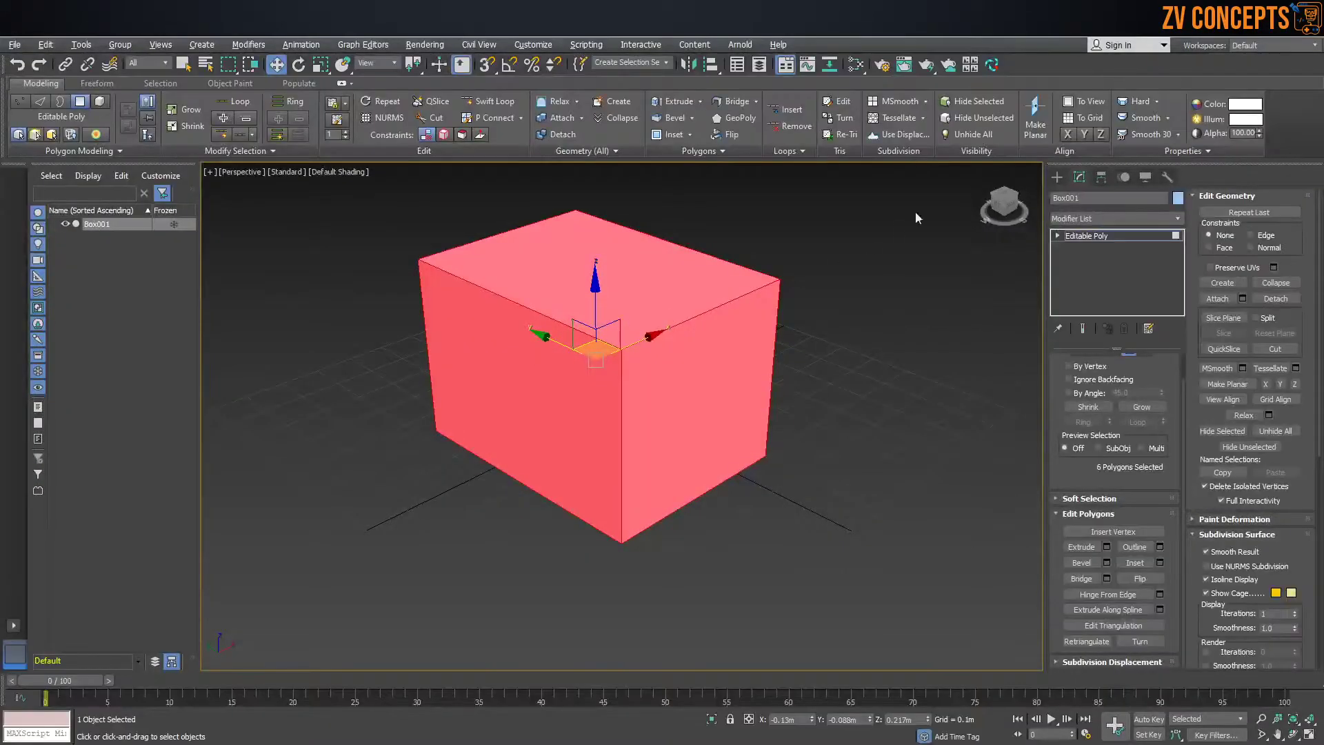
Step: Scale the whole box along its Y axis to about 8 percent, making a thin upright slab
{"action": "left_click", "coordinate": [1056, 178]}
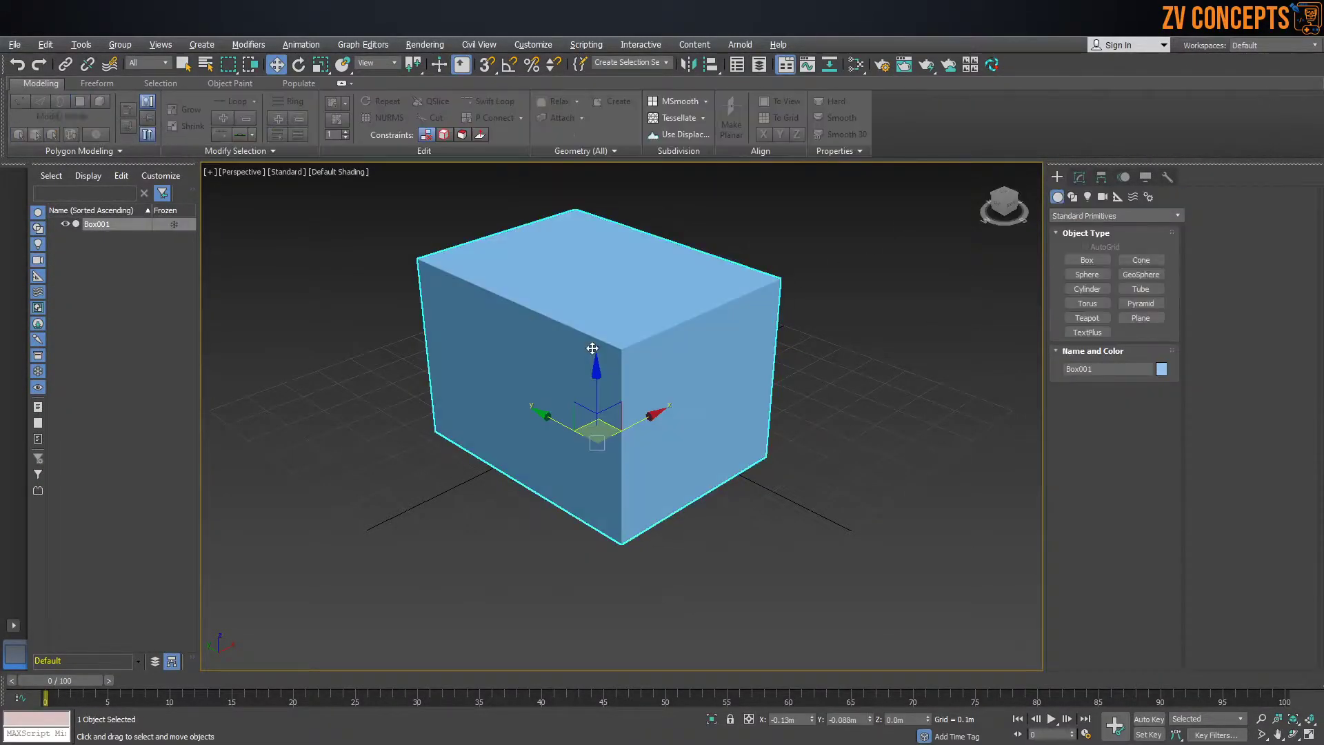
{"action": "key", "text": "r"}
{"action": "left_click_drag", "start_coordinate": [659, 475], "coordinate": [426, 310]}
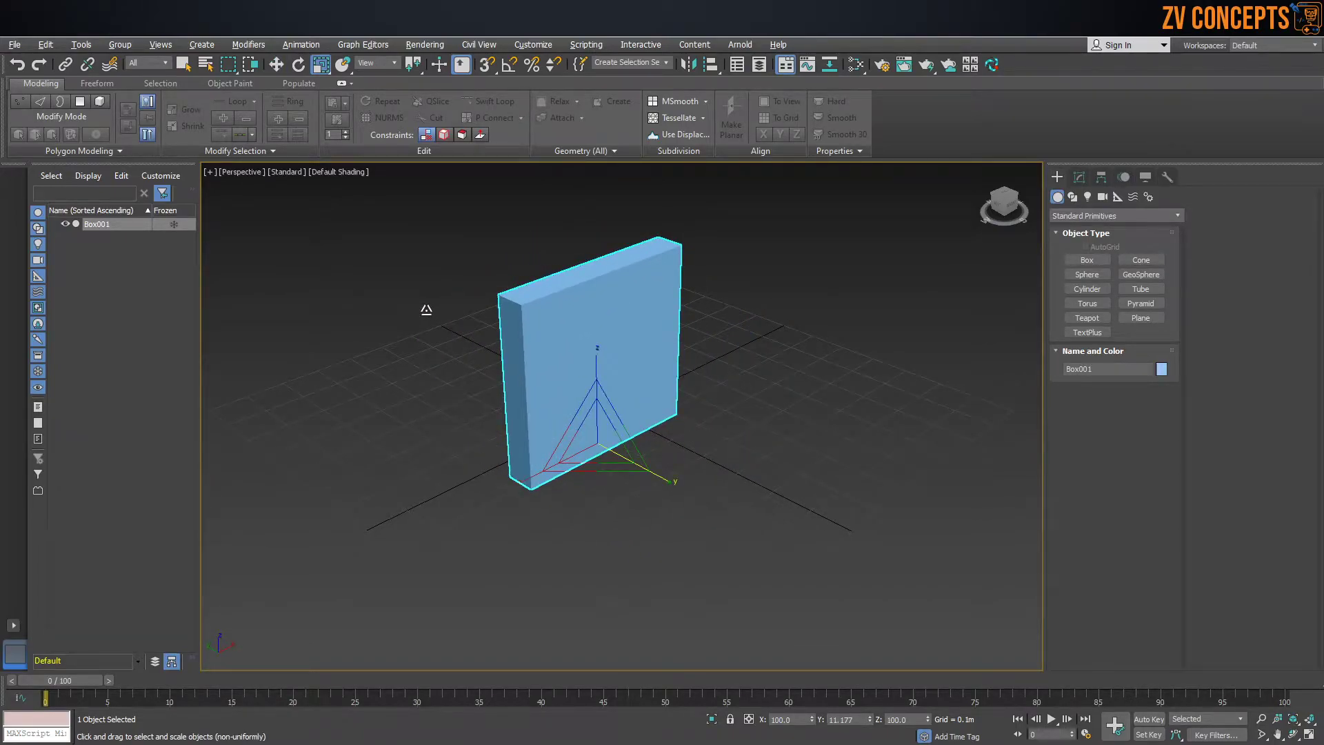
{"action": "left_click_drag", "start_coordinate": [657, 479], "coordinate": [648, 464]}
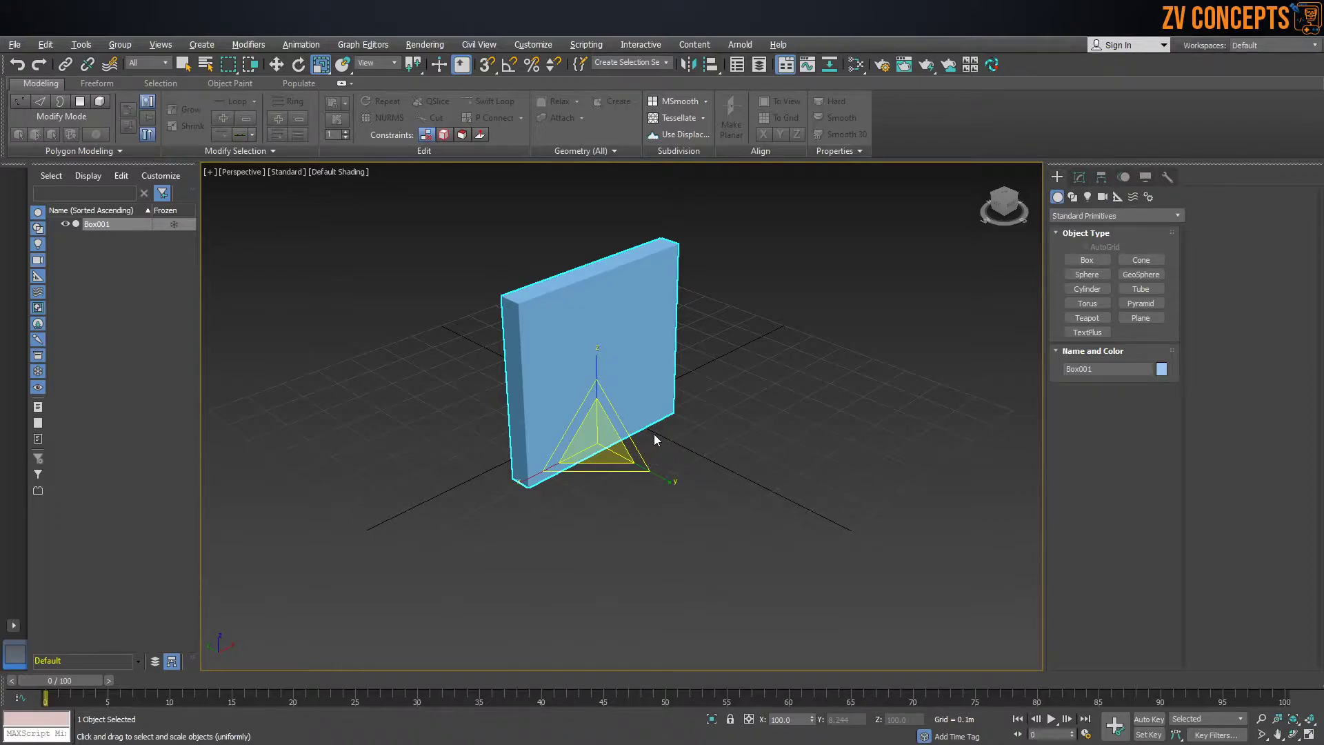
Step: Rotate the slab about 142 degrees around its Z axis
{"action": "key", "text": "e"}
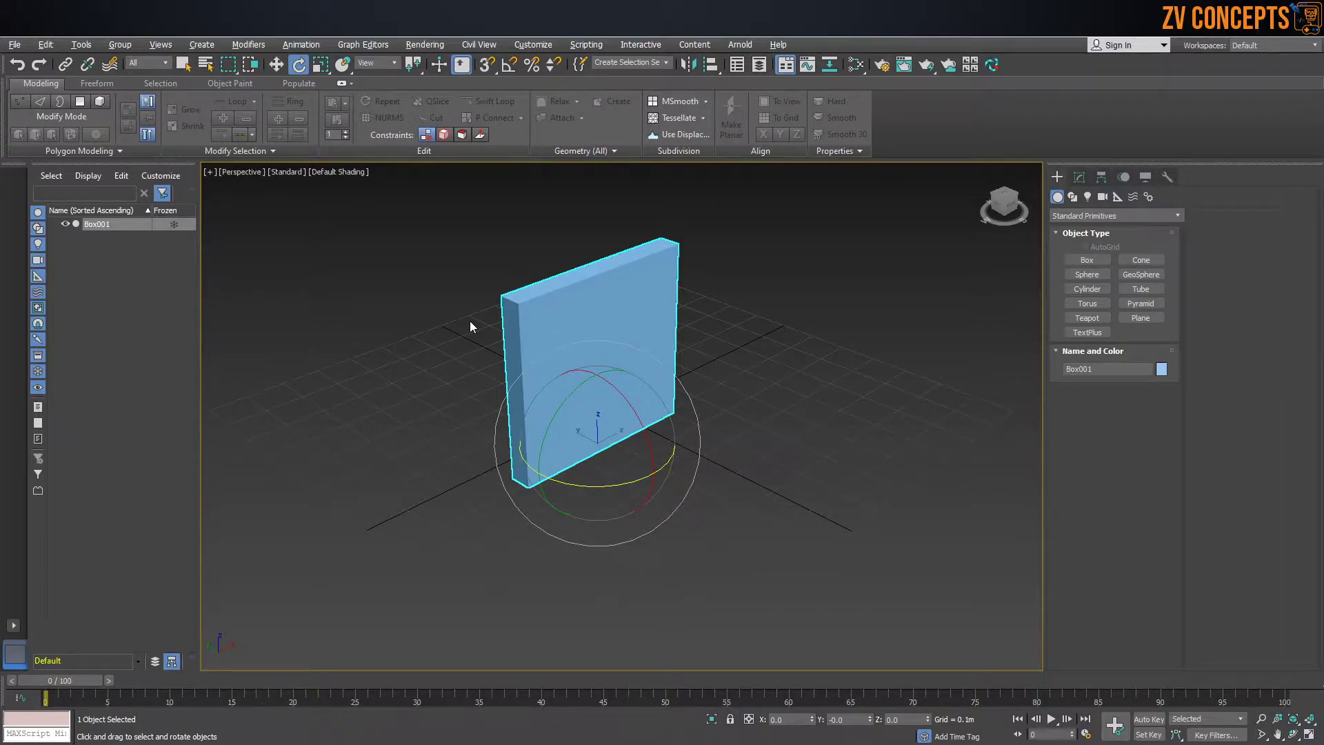
{"action": "left_click_drag", "start_coordinate": [616, 480], "coordinate": [286, 360]}
{"action": "scroll", "coordinate": [455, 324], "scroll_direction": "down", "scroll_amount": 3}
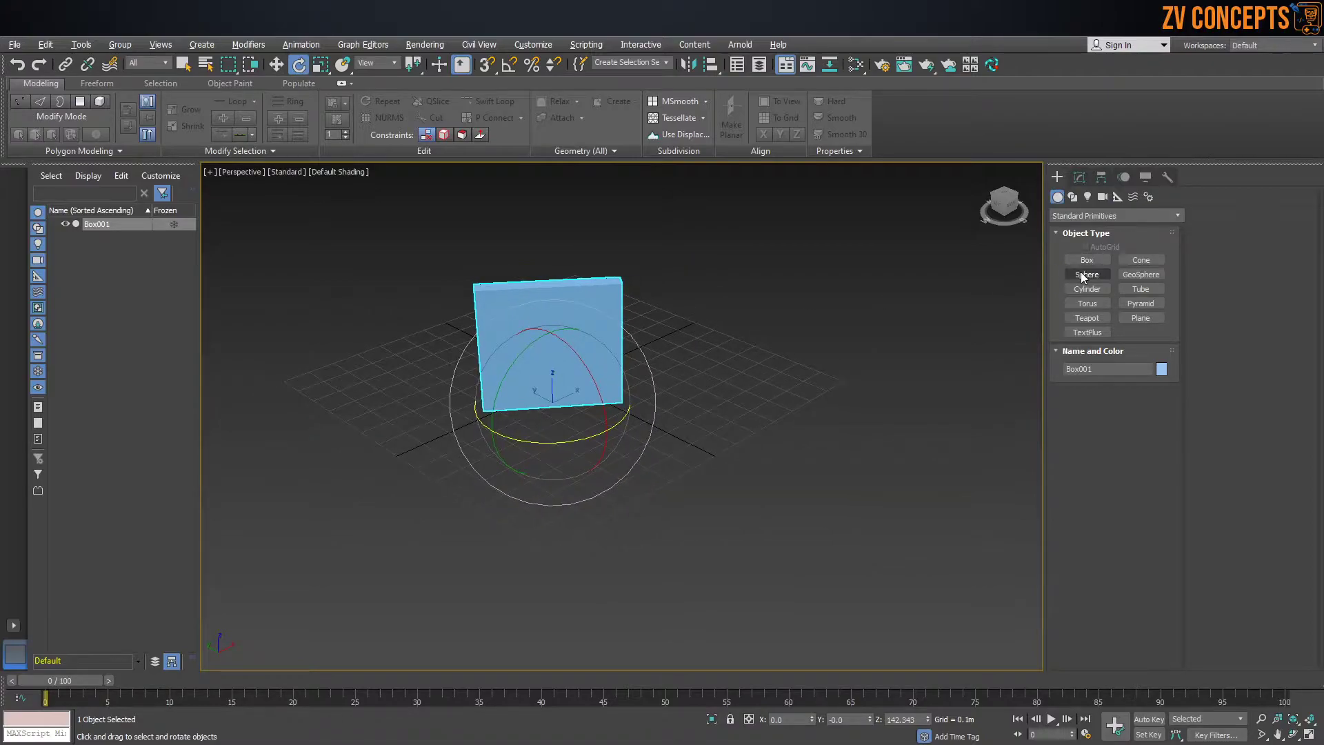
Step: Create a cone beside the slab with a base radius of about 0.15 m and a height of about 0.44 m
{"action": "left_click", "coordinate": [1141, 260]}
{"action": "left_click_drag", "start_coordinate": [748, 370], "coordinate": [793, 365]}
{"action": "left_click", "coordinate": [800, 302]}
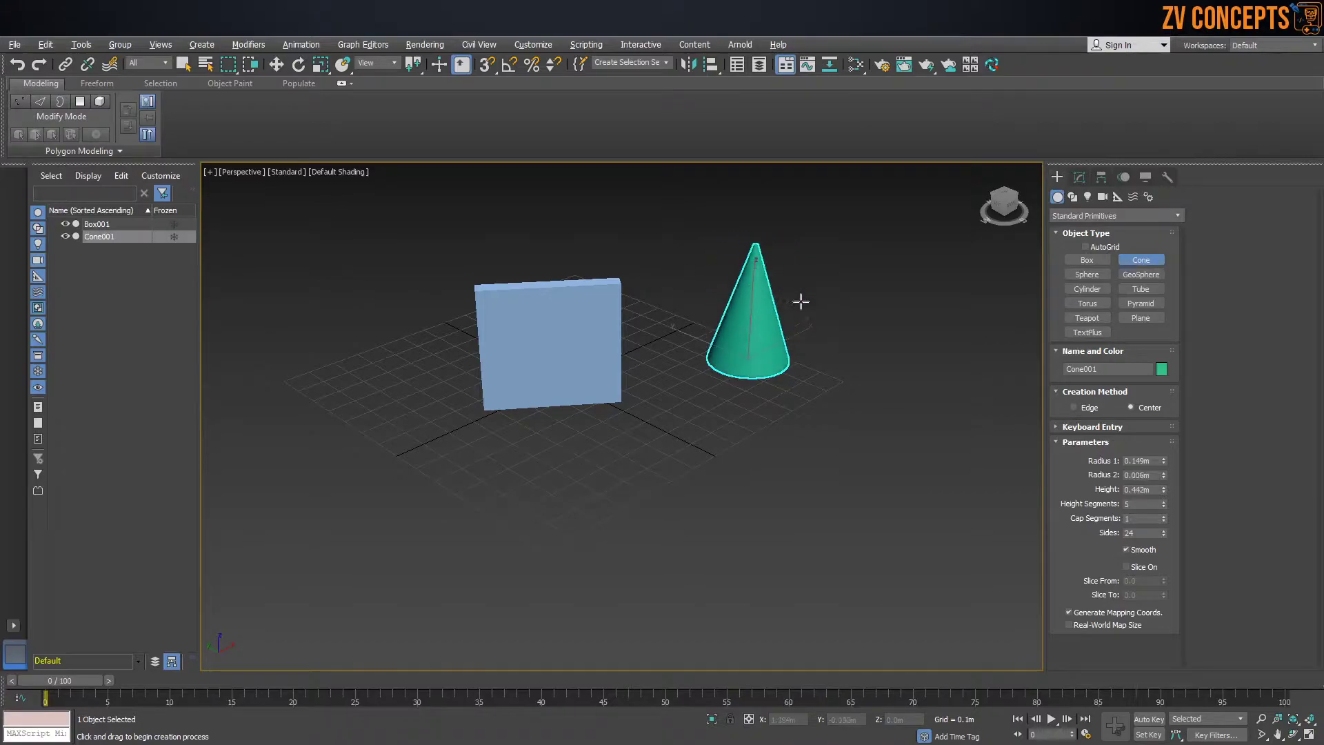
Step: Tilt the cone about 27 degrees around its Y axis
{"action": "key", "text": "e"}
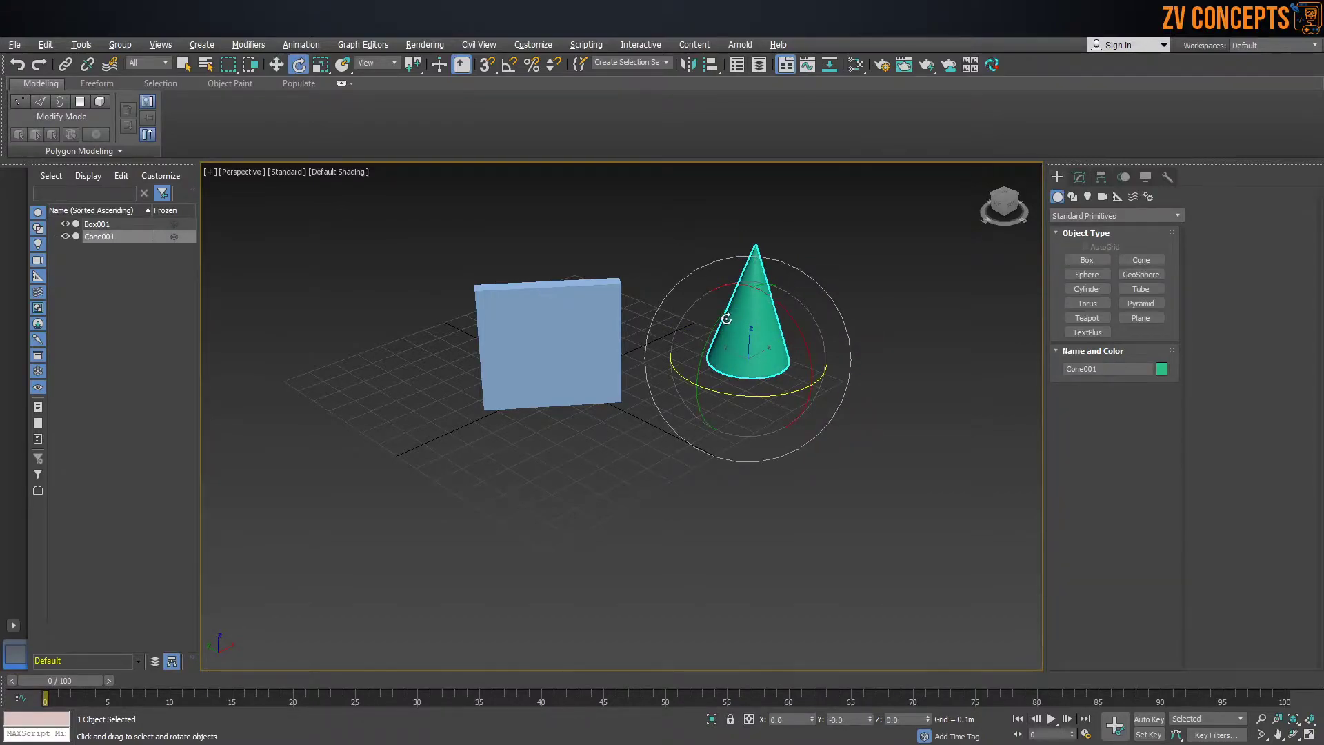
{"action": "mouse_move", "coordinate": [738, 387]}
{"action": "left_mouse_down"}
{"action": "mouse_move", "coordinate": [774, 393]}
{"action": "mouse_move", "coordinate": [851, 372]}
{"action": "mouse_move", "coordinate": [728, 377]}
{"action": "left_mouse_up"}
{"action": "left_click_drag", "start_coordinate": [700, 335], "coordinate": [728, 386]}
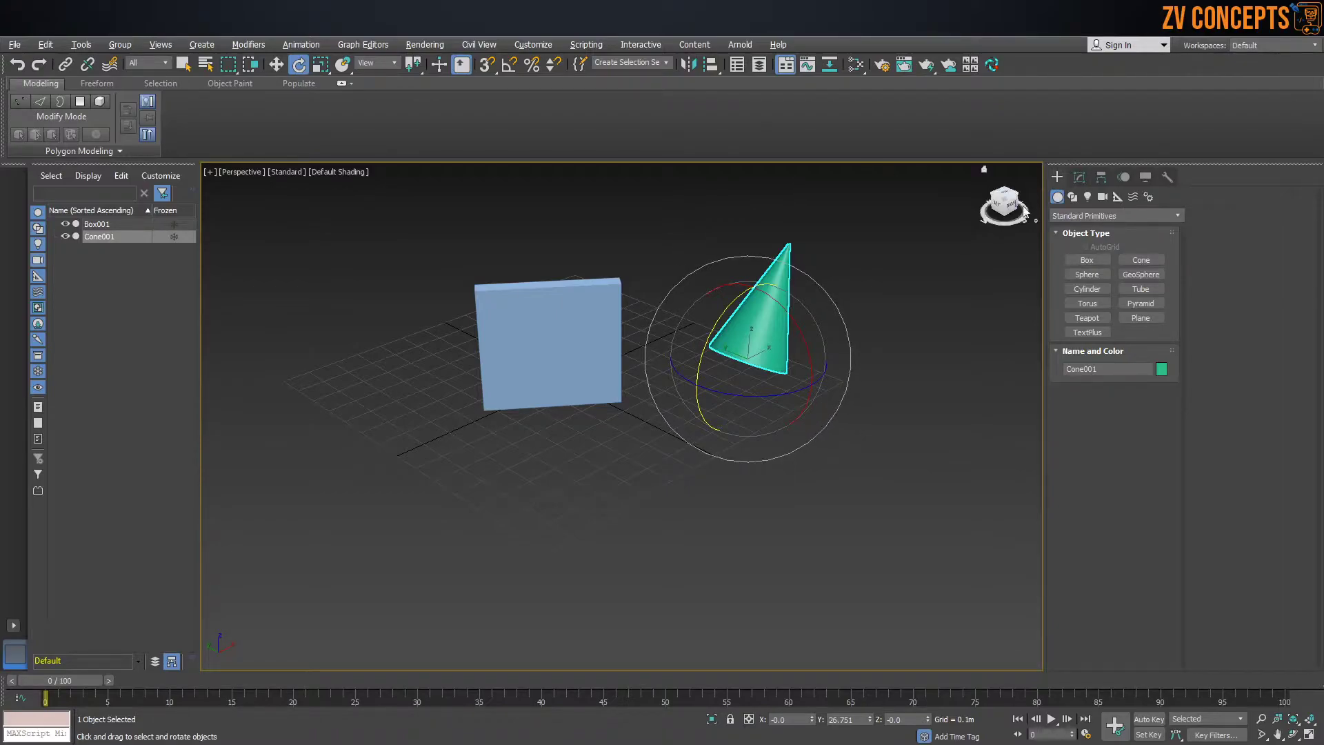
Step: Create a tube in front of the slab with radii of about 0.06 m and 0.14 m and a height of about 0.5 m, and try to rotate it
{"action": "left_click", "coordinate": [1140, 288]}
{"action": "left_click_drag", "start_coordinate": [532, 476], "coordinate": [541, 479]}
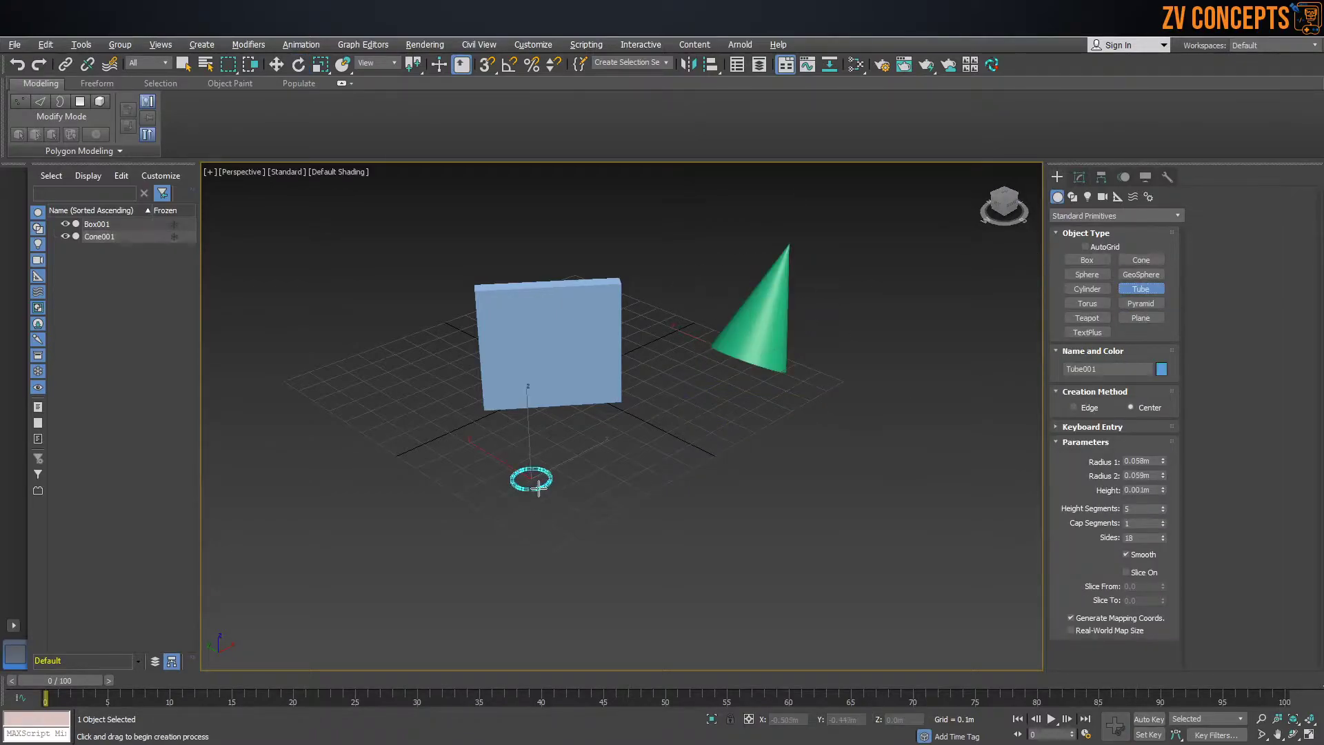
{"action": "left_click", "coordinate": [559, 502]}
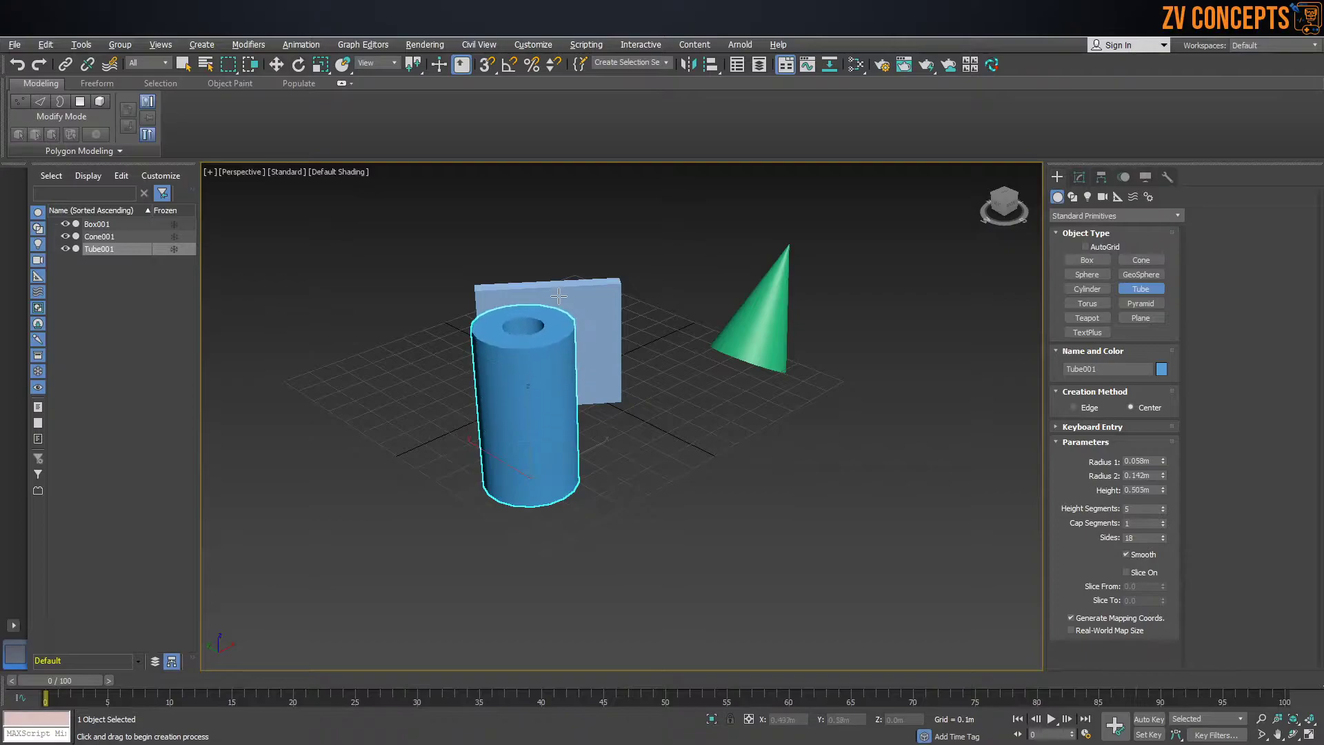
{"action": "left_click", "coordinate": [546, 358]}
{"action": "key", "text": "e"}
{"action": "mouse_move", "coordinate": [513, 428]}
{"action": "left_mouse_down"}
{"action": "mouse_move", "coordinate": [570, 372]}
{"action": "mouse_move", "coordinate": [764, 313]}
{"action": "mouse_move", "coordinate": [882, 423]}
{"action": "left_mouse_up"}
{"action": "right_click", "coordinate": [882, 424]}
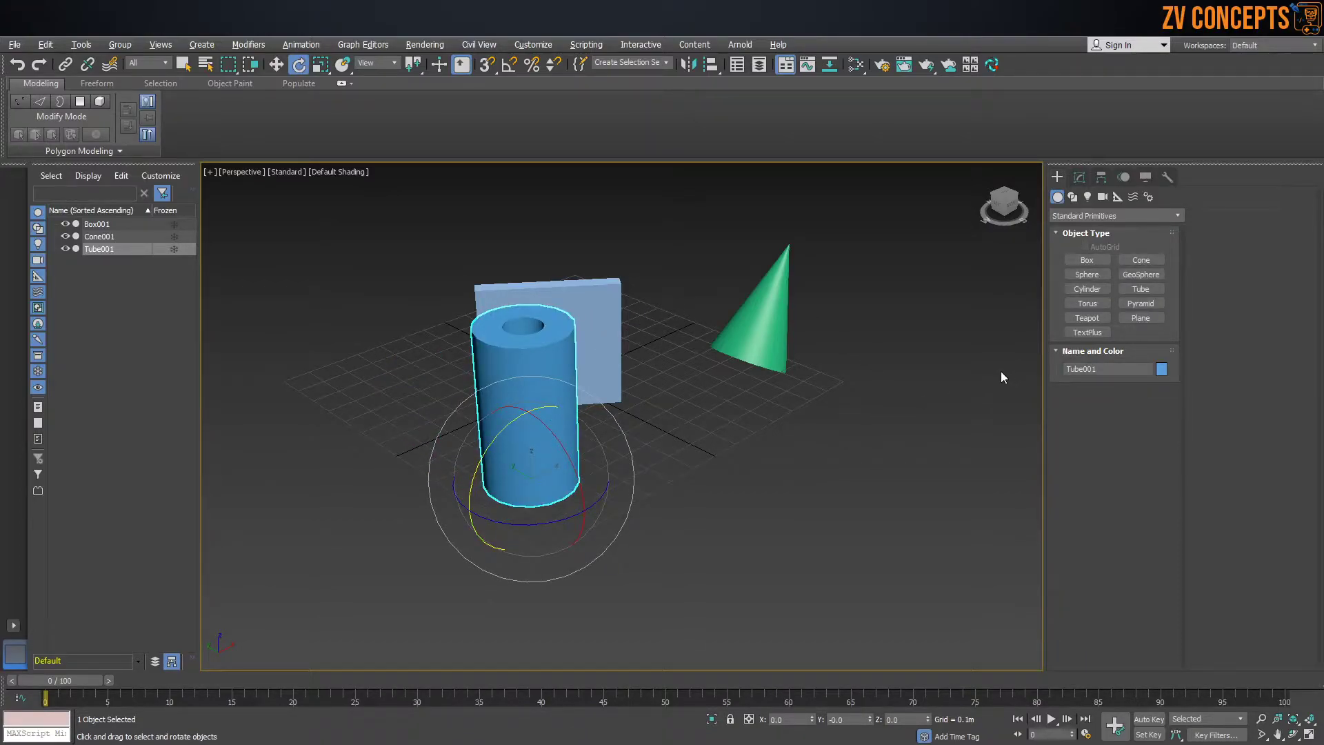
Step: Delete the slab, cone and tube together
{"action": "left_click_drag", "start_coordinate": [950, 554], "coordinate": [359, 255]}
{"action": "key", "text": "Delete"}
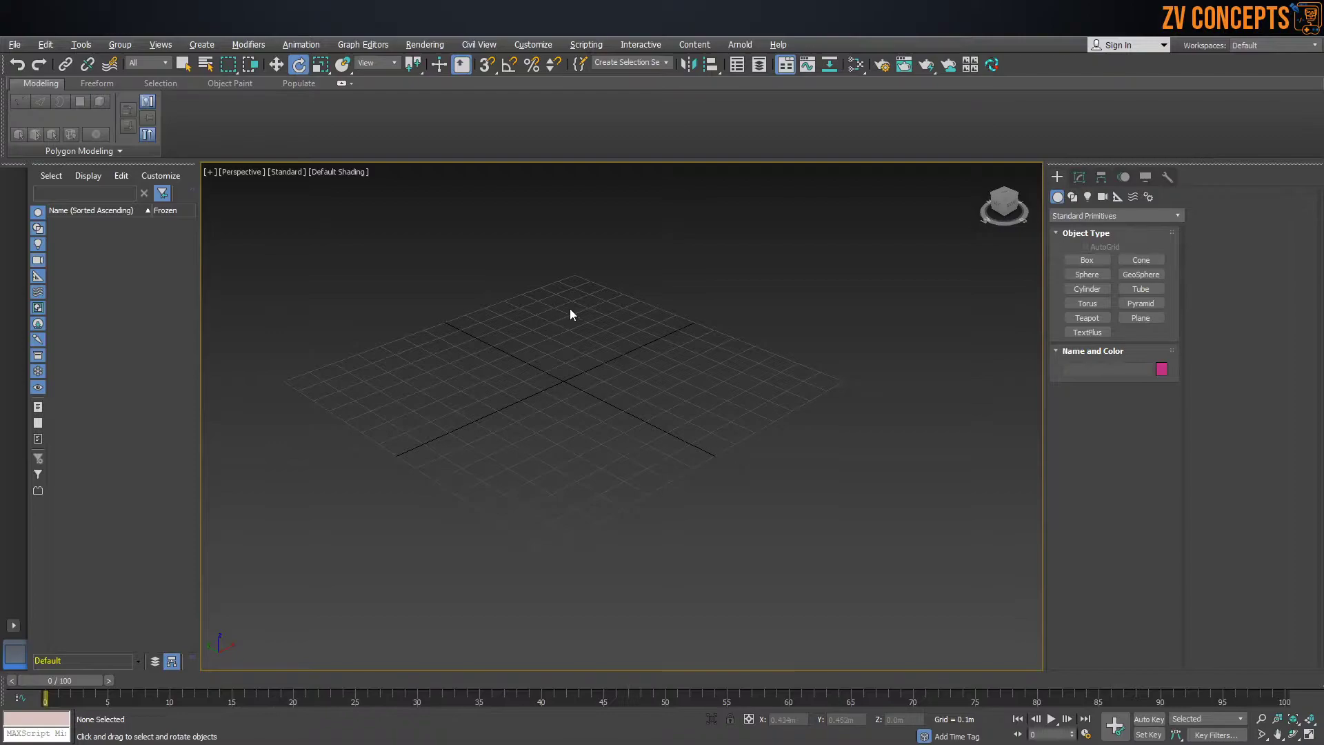
Step: Create a thin upright box at the grid centre, about 0.04 m long, 0.84 m wide and 0.81 m high
{"action": "left_click", "coordinate": [1086, 259]}
{"action": "left_click_drag", "start_coordinate": [667, 354], "coordinate": [493, 442]}
{"action": "left_click", "coordinate": [510, 222]}
{"action": "middle_click_drag", "start_coordinate": [564, 240], "coordinate": [577, 323]}
{"action": "key", "text": "w"}
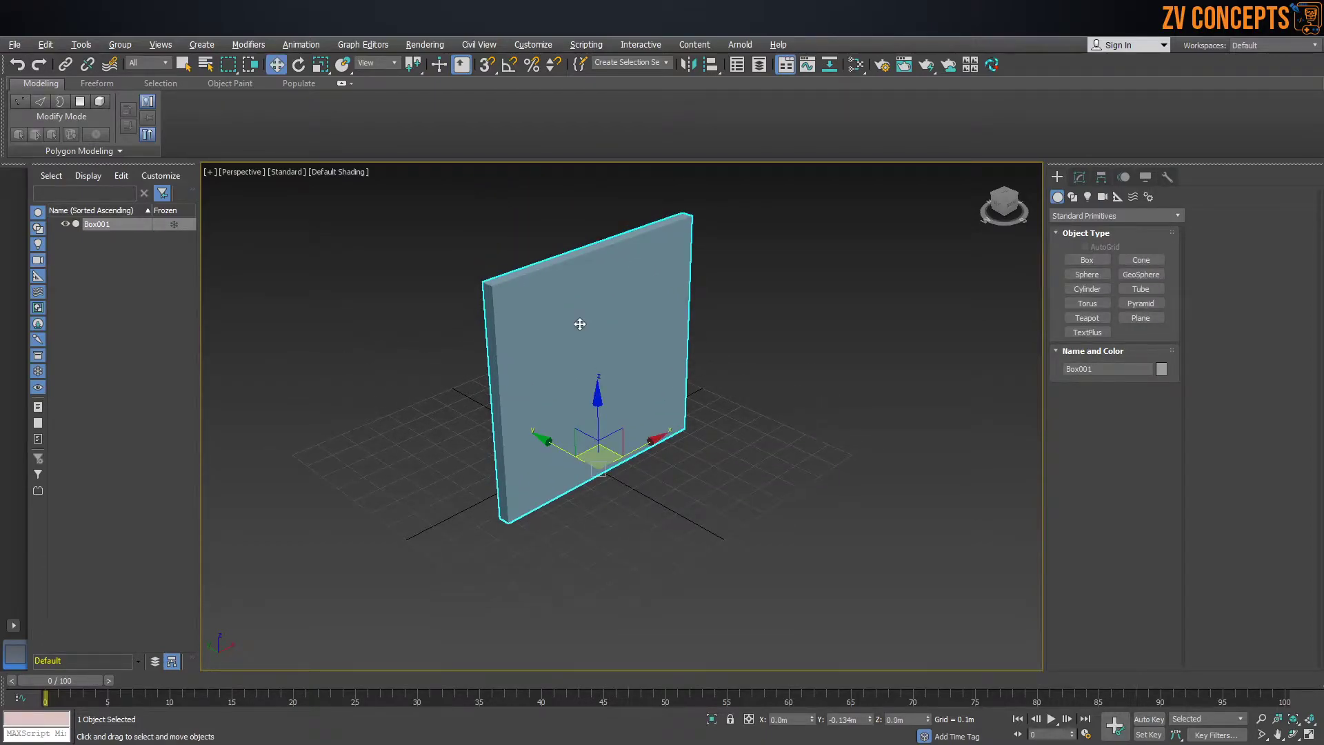
Step: Narrow the upright box by setting its width to 0.444 m
{"action": "middle_click_drag", "start_coordinate": [634, 322], "coordinate": [862, 257], "text": "alt"}
{"action": "key", "text": "z"}
{"action": "scroll", "coordinate": [635, 326], "scroll_direction": "down", "scroll_amount": 3}
{"action": "left_click", "coordinate": [862, 257]}
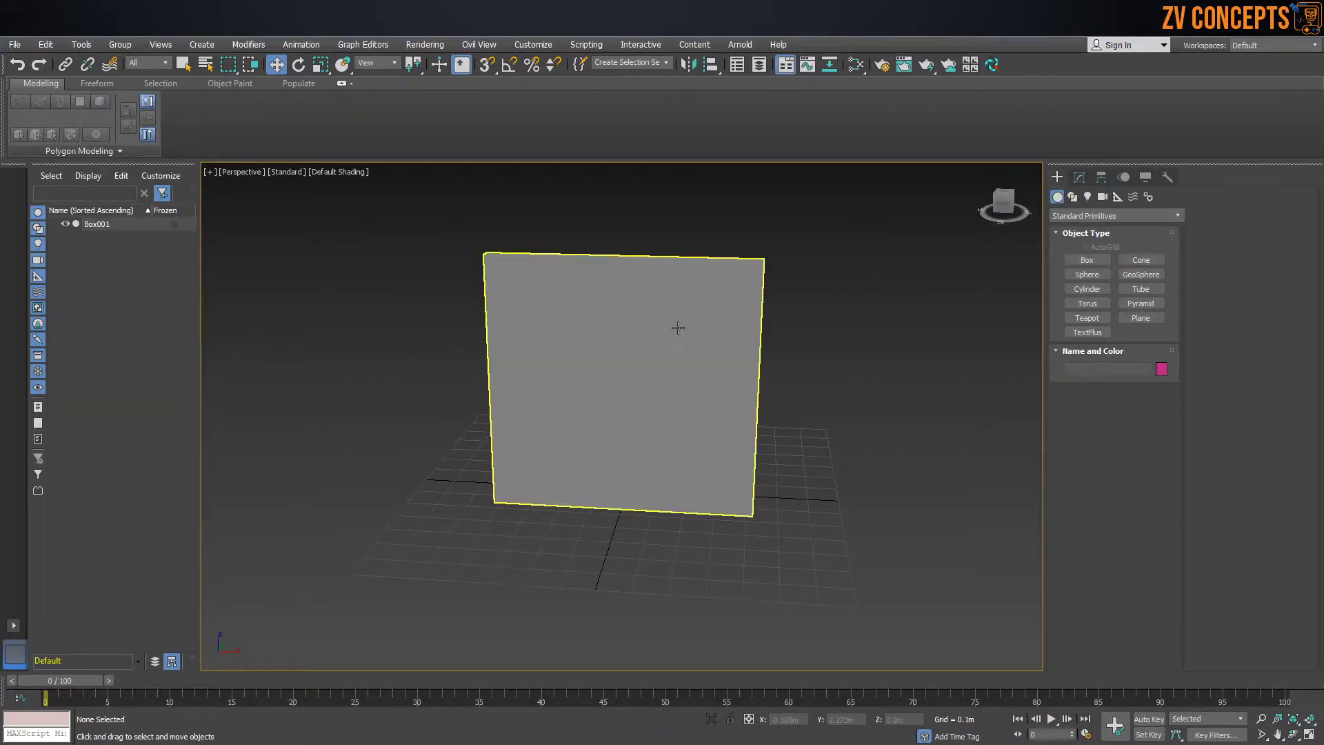
{"action": "left_click", "coordinate": [656, 339]}
{"action": "scroll", "coordinate": [656, 339], "scroll_direction": "down", "scroll_amount": 2}
{"action": "middle_click_drag", "start_coordinate": [551, 316], "coordinate": [585, 336], "text": "alt"}
{"action": "scroll", "coordinate": [593, 323], "scroll_direction": "up", "scroll_amount": 4}
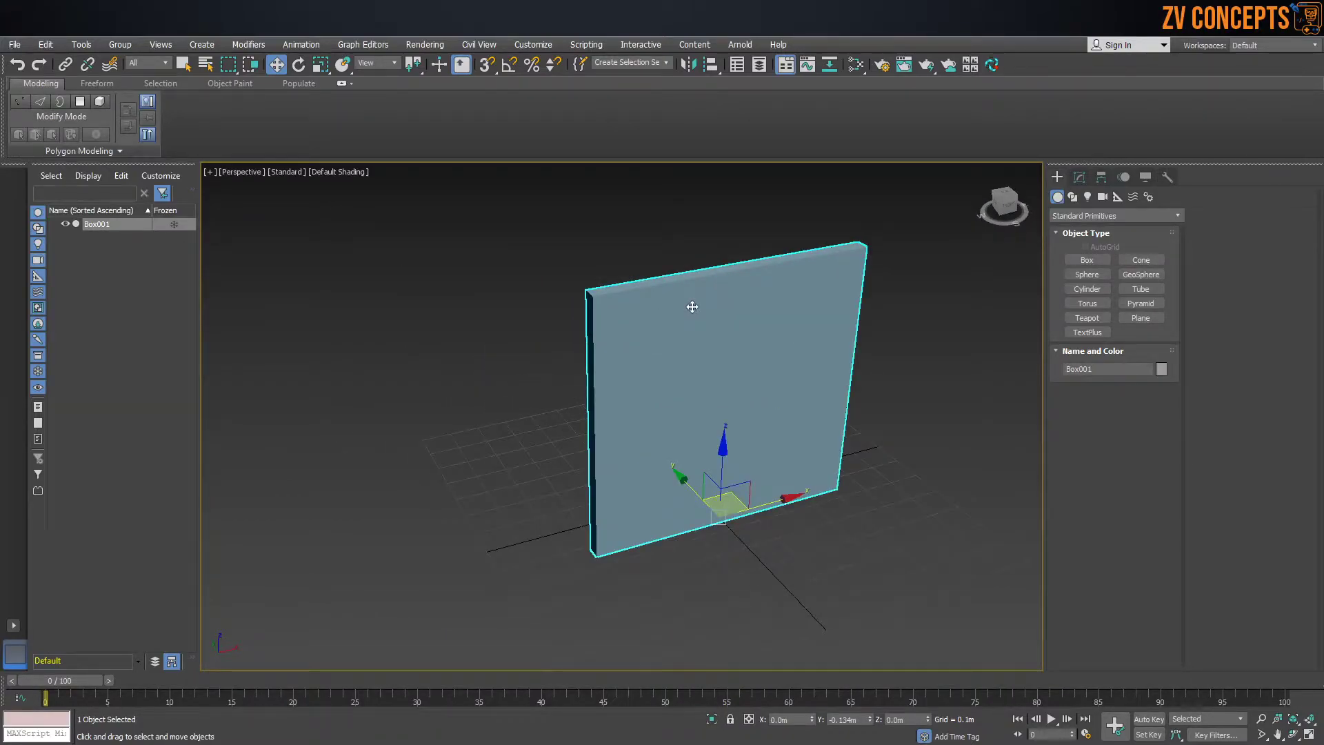
{"action": "middle_click_drag", "start_coordinate": [693, 307], "coordinate": [710, 358], "text": "alt"}
{"action": "left_click", "coordinate": [1079, 177]}
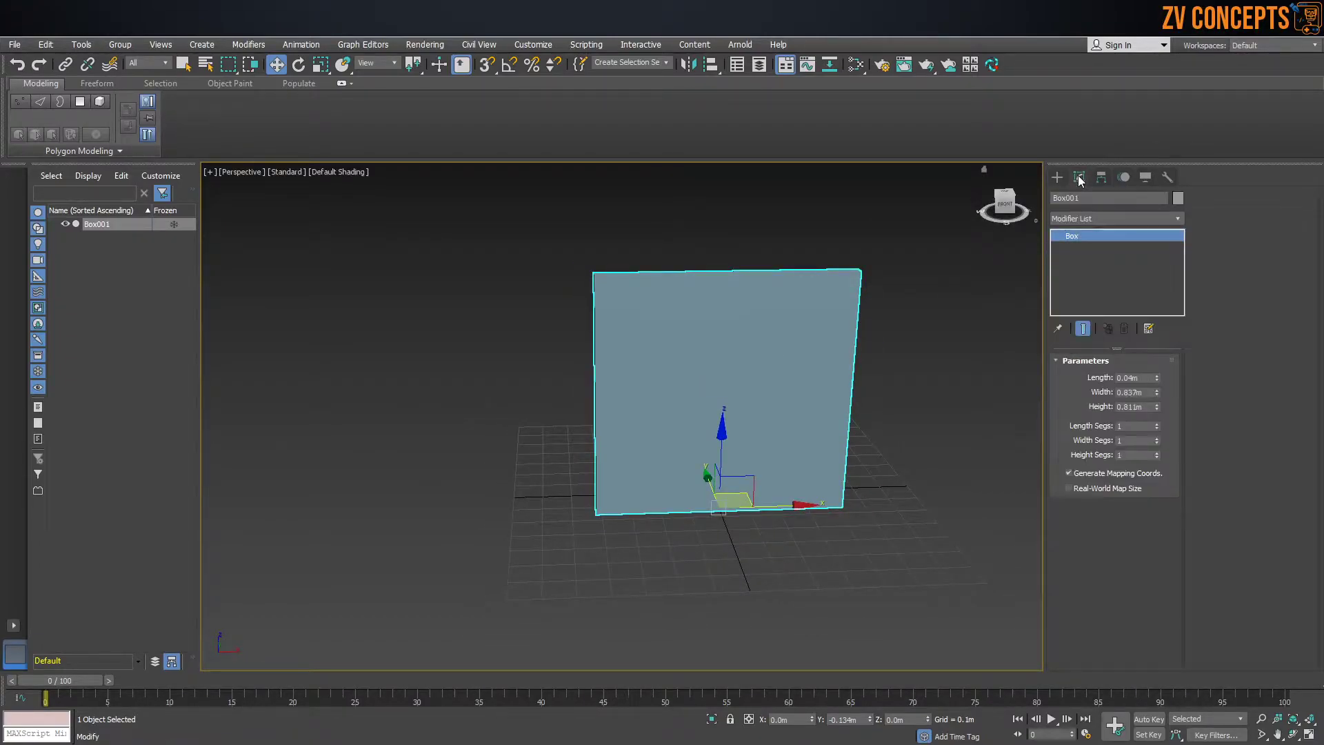
{"action": "left_click_drag", "start_coordinate": [1157, 391], "coordinate": [1167, 421]}
Step: Try rotating the thin box about its vertical axis with its pivot at the base centre
{"action": "middle_click_drag", "start_coordinate": [851, 396], "coordinate": [871, 404], "text": "alt"}
{"action": "scroll", "coordinate": [647, 404], "scroll_direction": "up", "scroll_amount": 3}
{"action": "middle_click_drag", "start_coordinate": [766, 372], "coordinate": [704, 669]}
{"action": "scroll", "coordinate": [650, 375], "scroll_direction": "down", "scroll_amount": 3}
{"action": "scroll", "coordinate": [662, 446], "scroll_direction": "up", "scroll_amount": 4}
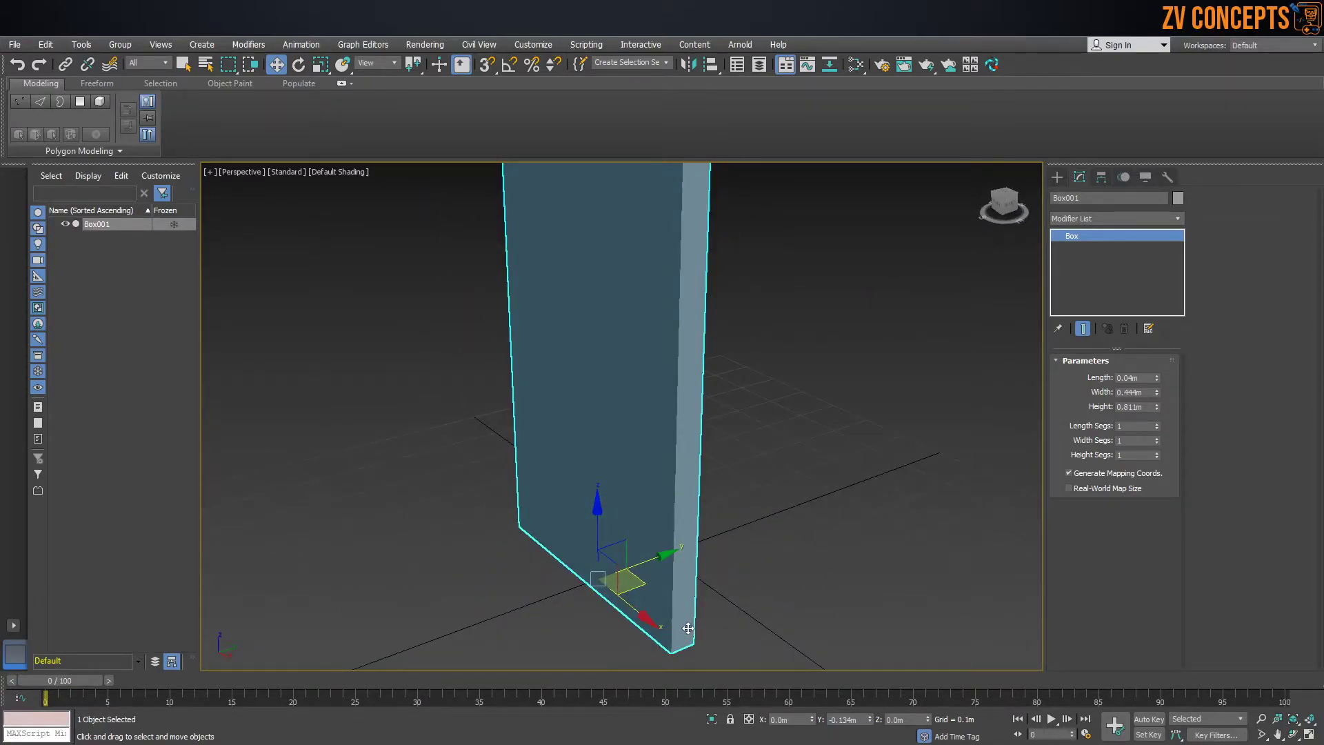
{"action": "scroll", "coordinate": [688, 629], "scroll_direction": "down", "scroll_amount": 4}
{"action": "middle_click_drag", "start_coordinate": [685, 621], "coordinate": [709, 488], "text": "alt"}
{"action": "key", "text": "e"}
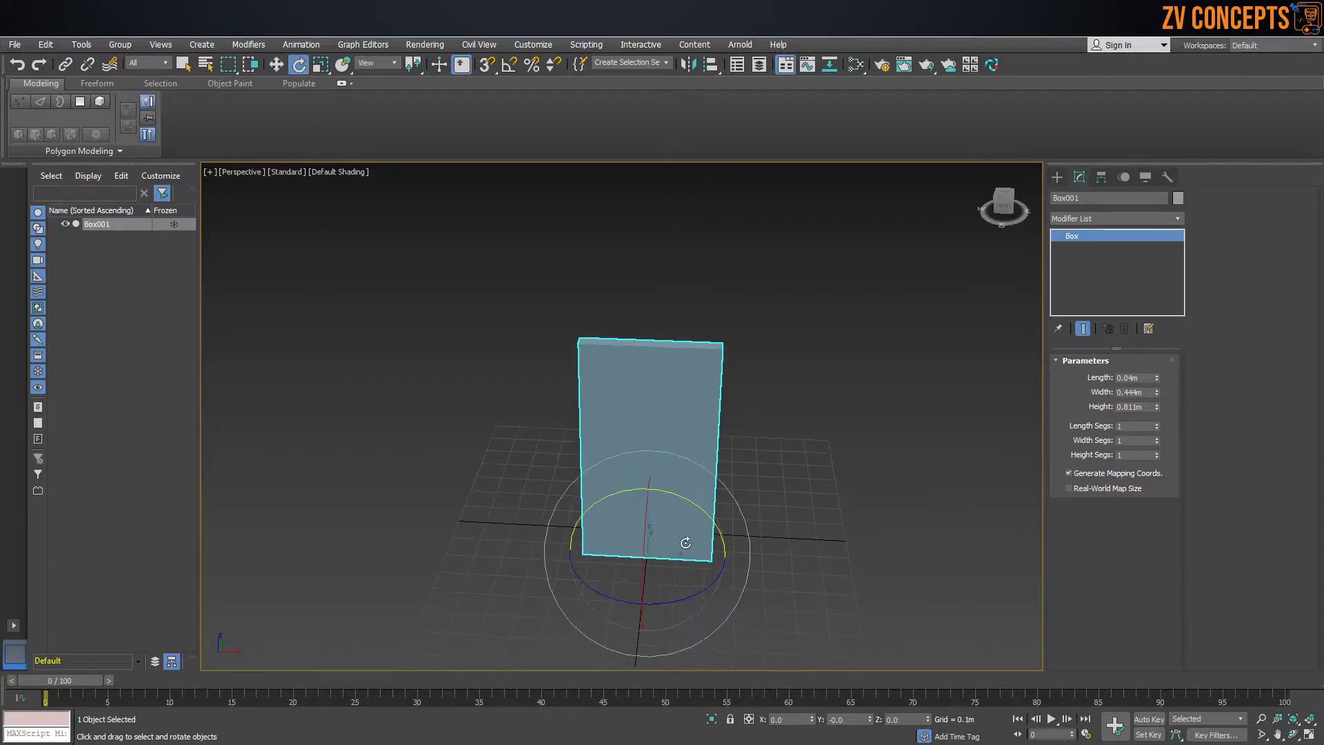
{"action": "left_click_drag", "start_coordinate": [700, 582], "coordinate": [661, 588]}
{"action": "left_click_drag", "start_coordinate": [550, 576], "coordinate": [714, 555]}
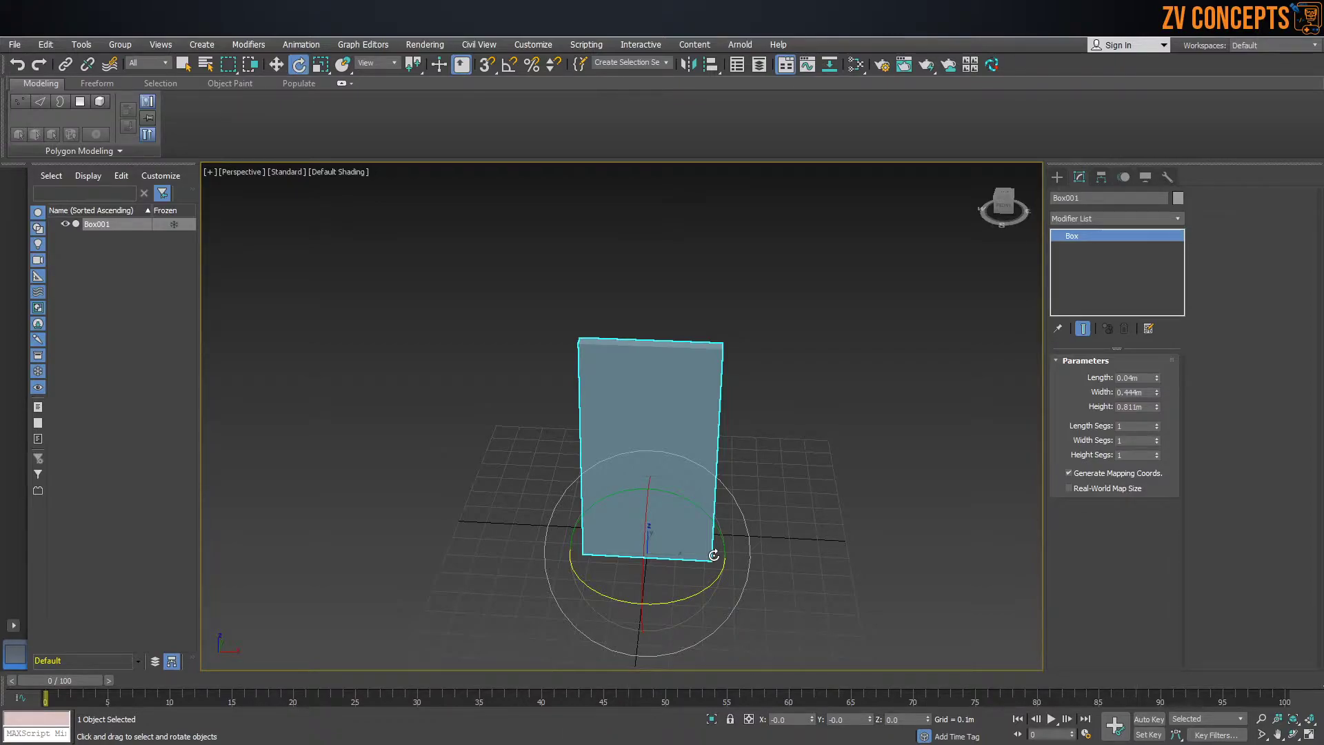
Step: Turn on pivot-only adjustment (Affect Pivot Only) for the box in the Hierarchy settings, with the Move tool active
{"action": "scroll", "coordinate": [608, 421], "scroll_direction": "up", "scroll_amount": 3}
{"action": "key", "text": "w"}
{"action": "middle_click_drag", "start_coordinate": [630, 428], "coordinate": [724, 510], "text": "alt"}
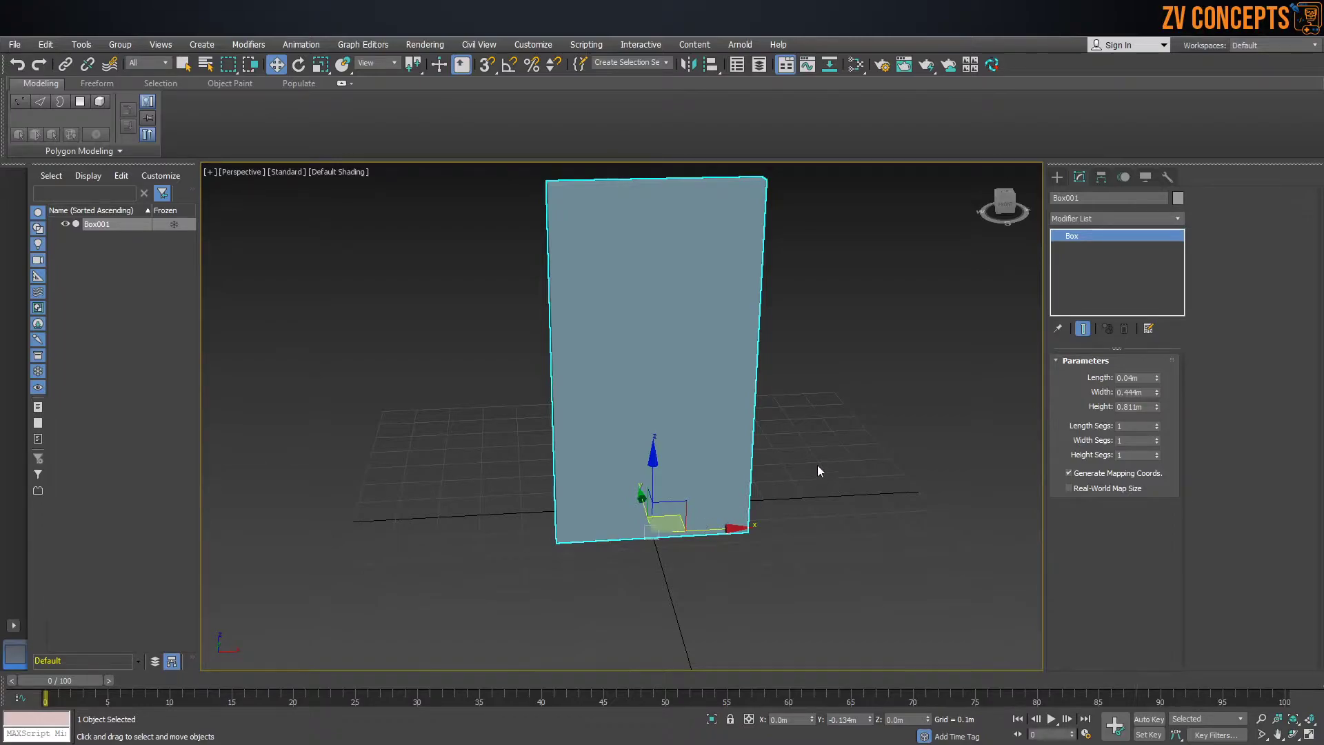
{"action": "left_click", "coordinate": [1101, 180]}
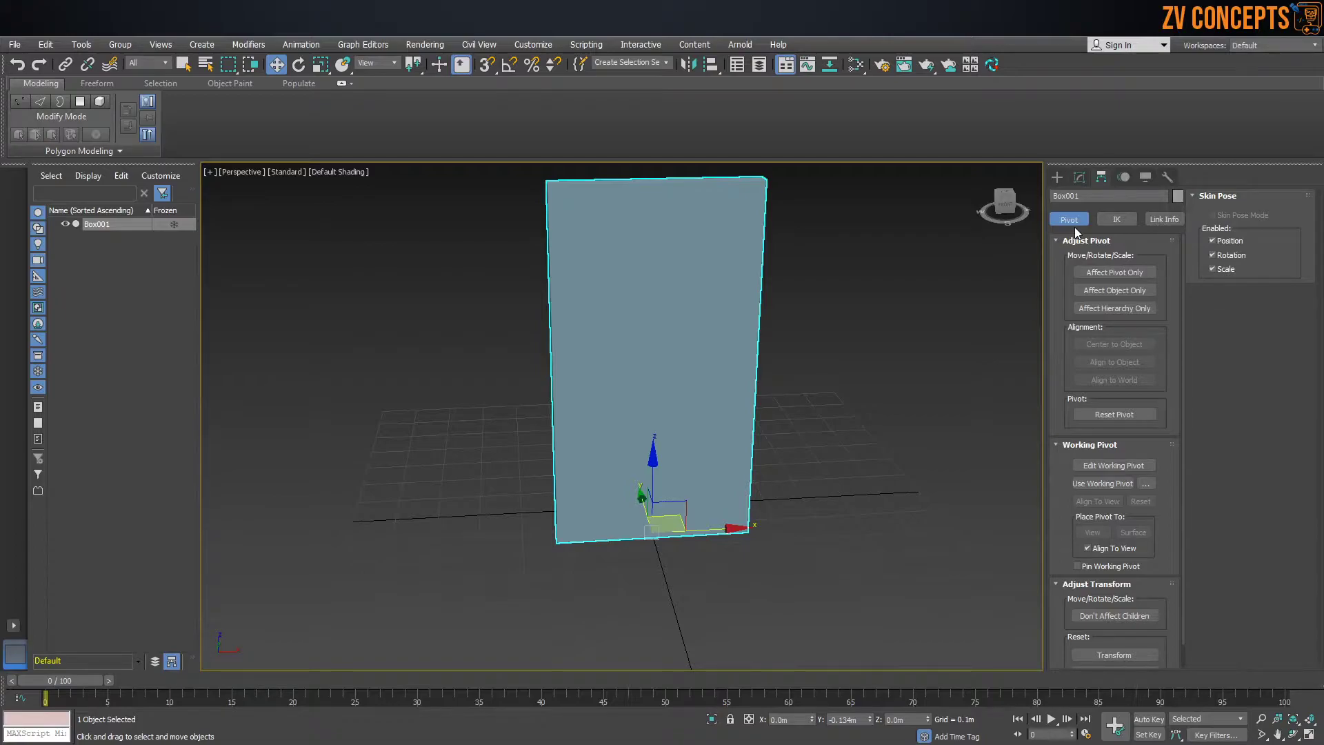
{"action": "left_click", "coordinate": [1102, 275]}
{"action": "middle_click_drag", "start_coordinate": [844, 428], "coordinate": [680, 452]}
{"action": "scroll", "coordinate": [680, 452], "scroll_direction": "up", "scroll_amount": 4}
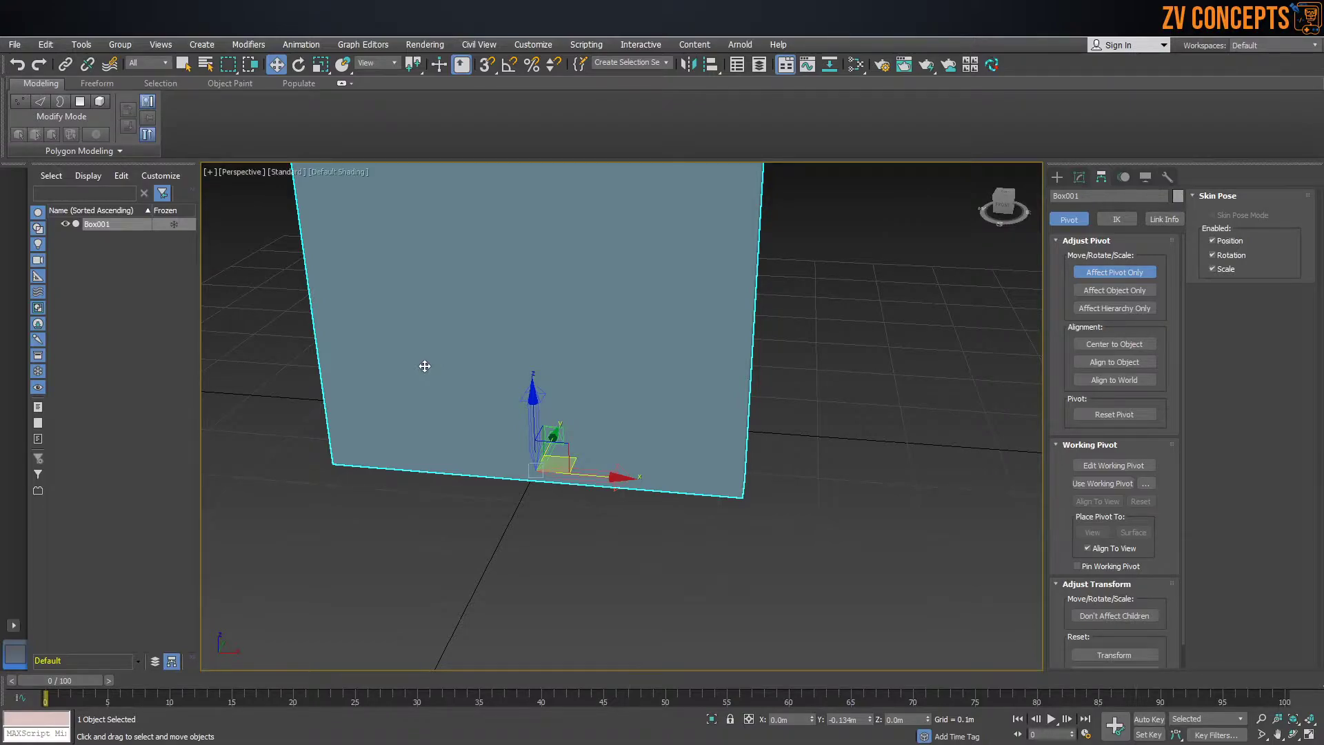
Step: Try moving the pivot away from the base of the box, and undo that move
{"action": "mouse_move", "coordinate": [532, 445]}
{"action": "middle_mouse_down", "text": "alt"}
{"action": "mouse_move", "coordinate": [660, 455]}
{"action": "mouse_move", "coordinate": [629, 433]}
{"action": "mouse_move", "coordinate": [620, 495]}
{"action": "mouse_move", "coordinate": [510, 435]}
{"action": "mouse_move", "coordinate": [539, 443]}
{"action": "mouse_move", "coordinate": [526, 431]}
{"action": "middle_mouse_up", "text": "alt"}
{"action": "left_click_drag", "start_coordinate": [535, 412], "coordinate": [804, 368]}
{"action": "key", "text": "ctrl+z"}
Step: Move the pivot along the X axis to the box's lower corner, at about X 0.222 m, fine-tuning it in the Front view
{"action": "middle_click_drag", "start_coordinate": [649, 415], "coordinate": [517, 447], "text": "alt"}
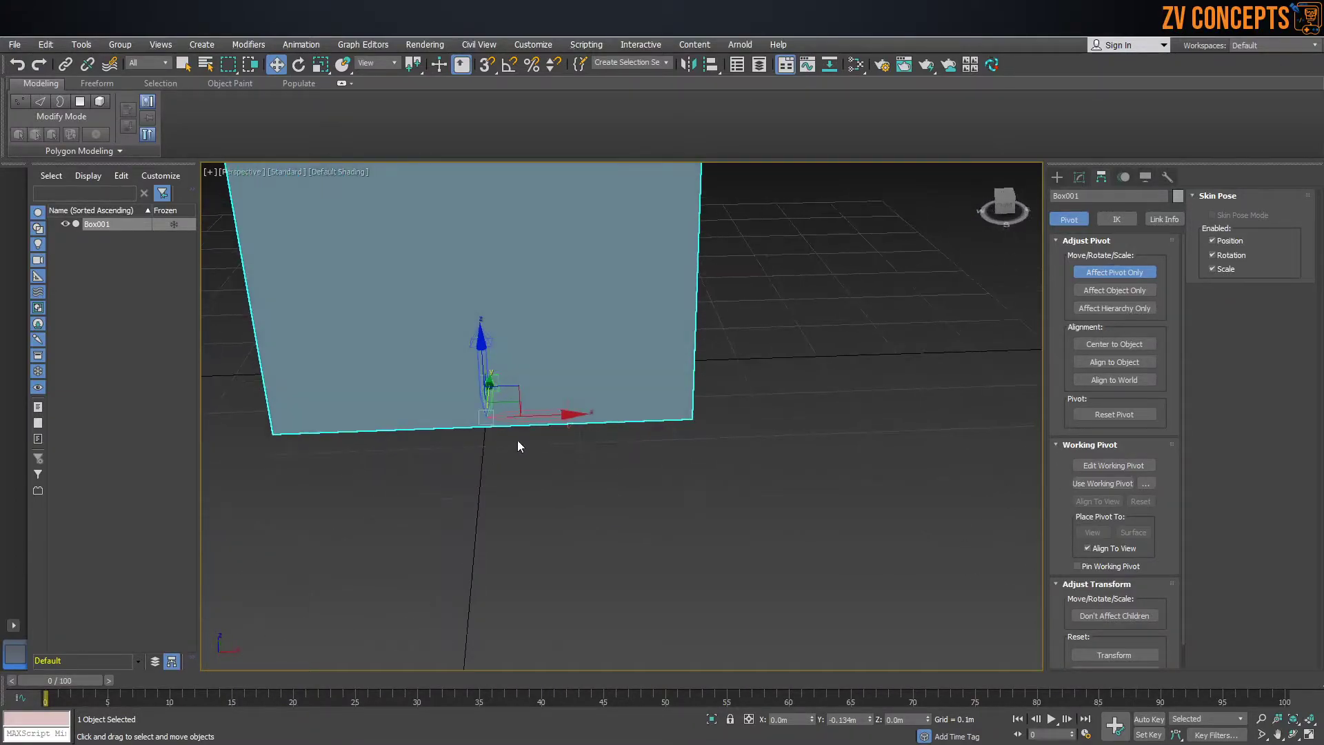
{"action": "left_click_drag", "start_coordinate": [524, 414], "coordinate": [706, 406]}
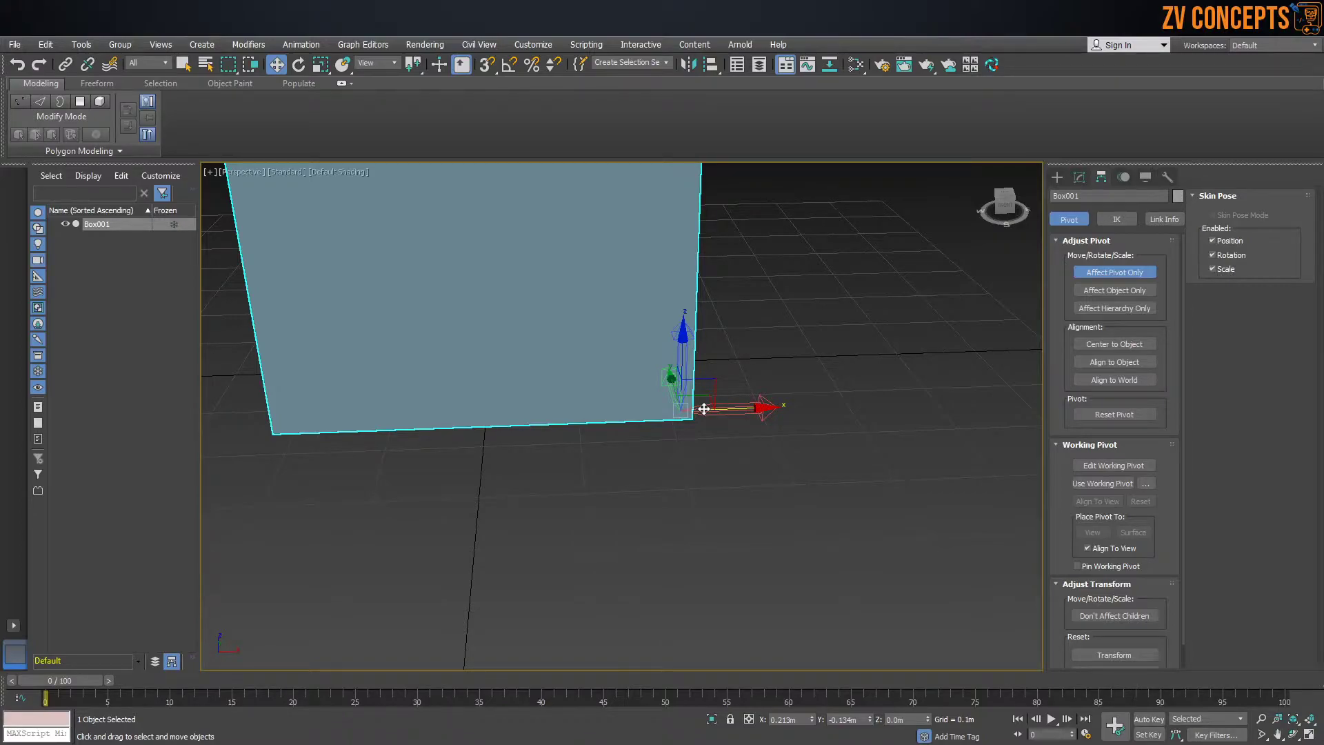
{"action": "key", "text": "f"}
{"action": "scroll", "coordinate": [704, 411], "scroll_direction": "up", "scroll_amount": 6}
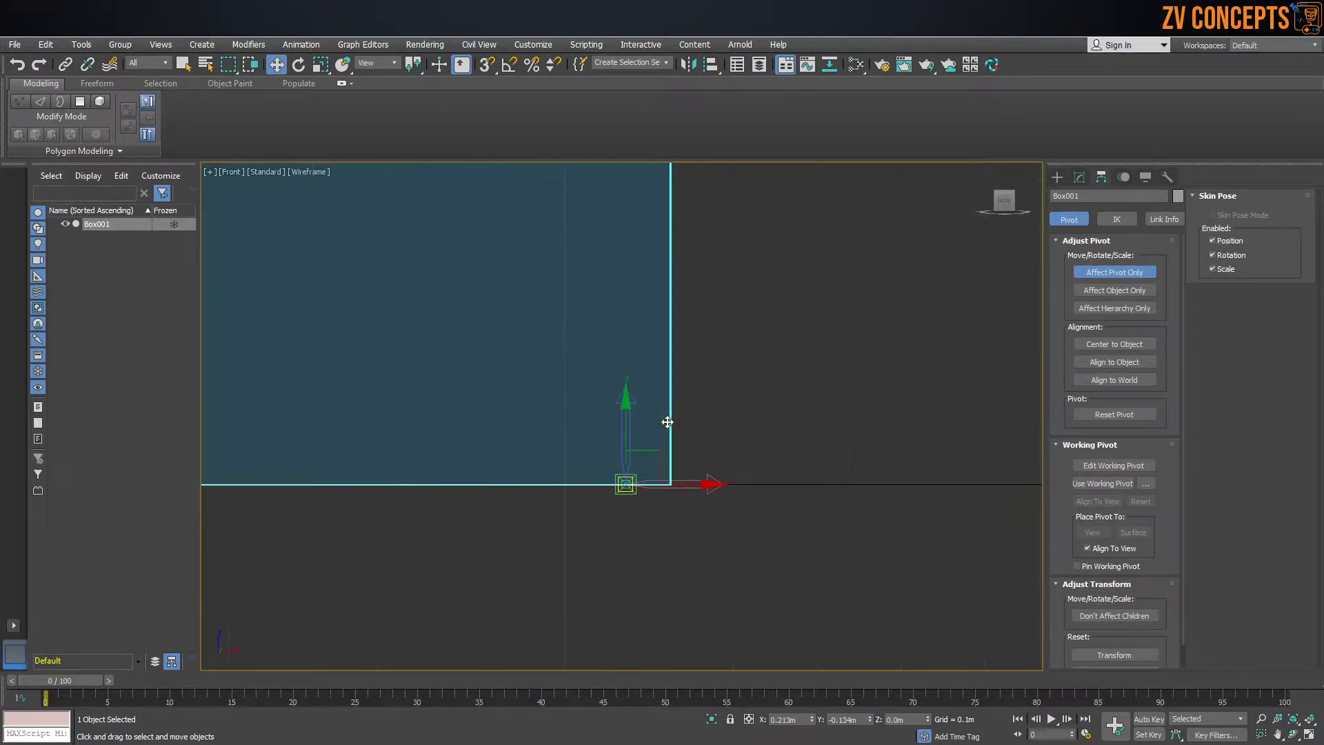
{"action": "scroll", "coordinate": [640, 506], "scroll_direction": "up", "scroll_amount": 5}
{"action": "left_click_drag", "start_coordinate": [665, 433], "coordinate": [778, 439]}
{"action": "scroll", "coordinate": [772, 436], "scroll_direction": "up", "scroll_amount": 10}
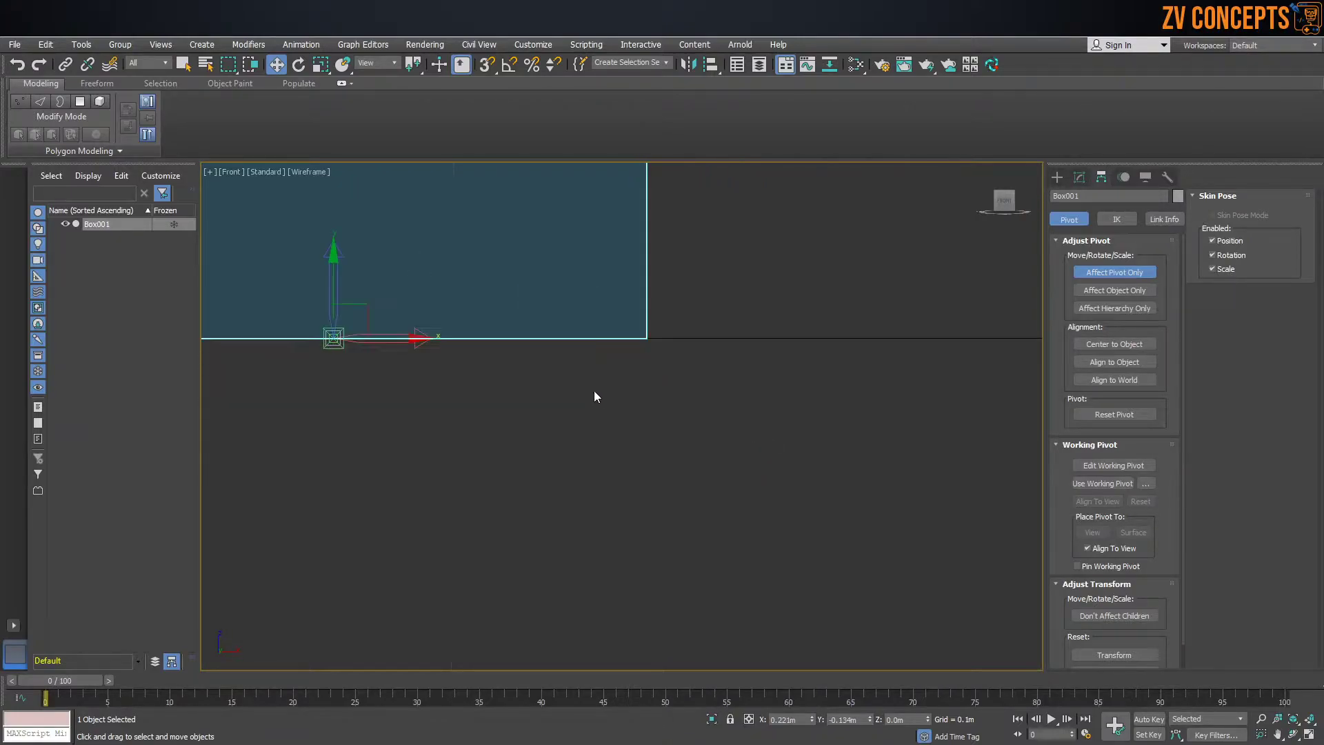
{"action": "left_click_drag", "start_coordinate": [389, 342], "coordinate": [695, 322]}
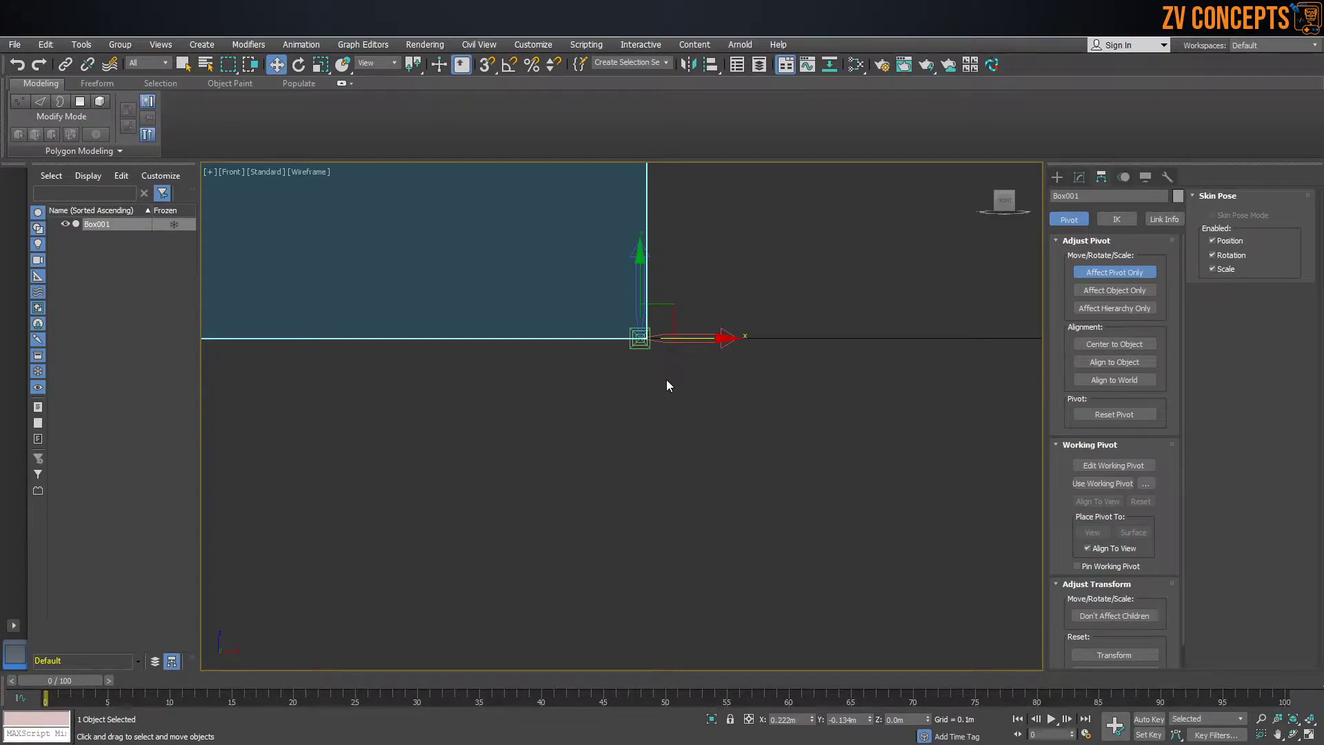
Step: Return to the Perspective view and turn off Affect Pivot Only for the box
{"action": "key", "text": "p"}
{"action": "scroll", "coordinate": [571, 371], "scroll_direction": "down", "scroll_amount": 5}
{"action": "mouse_move", "coordinate": [571, 371]}
{"action": "middle_mouse_down", "text": "alt"}
{"action": "mouse_move", "coordinate": [532, 370]}
{"action": "mouse_move", "coordinate": [608, 337]}
{"action": "mouse_move", "coordinate": [624, 426]}
{"action": "middle_mouse_up", "text": "alt"}
{"action": "scroll", "coordinate": [569, 377], "scroll_direction": "up", "scroll_amount": 4}
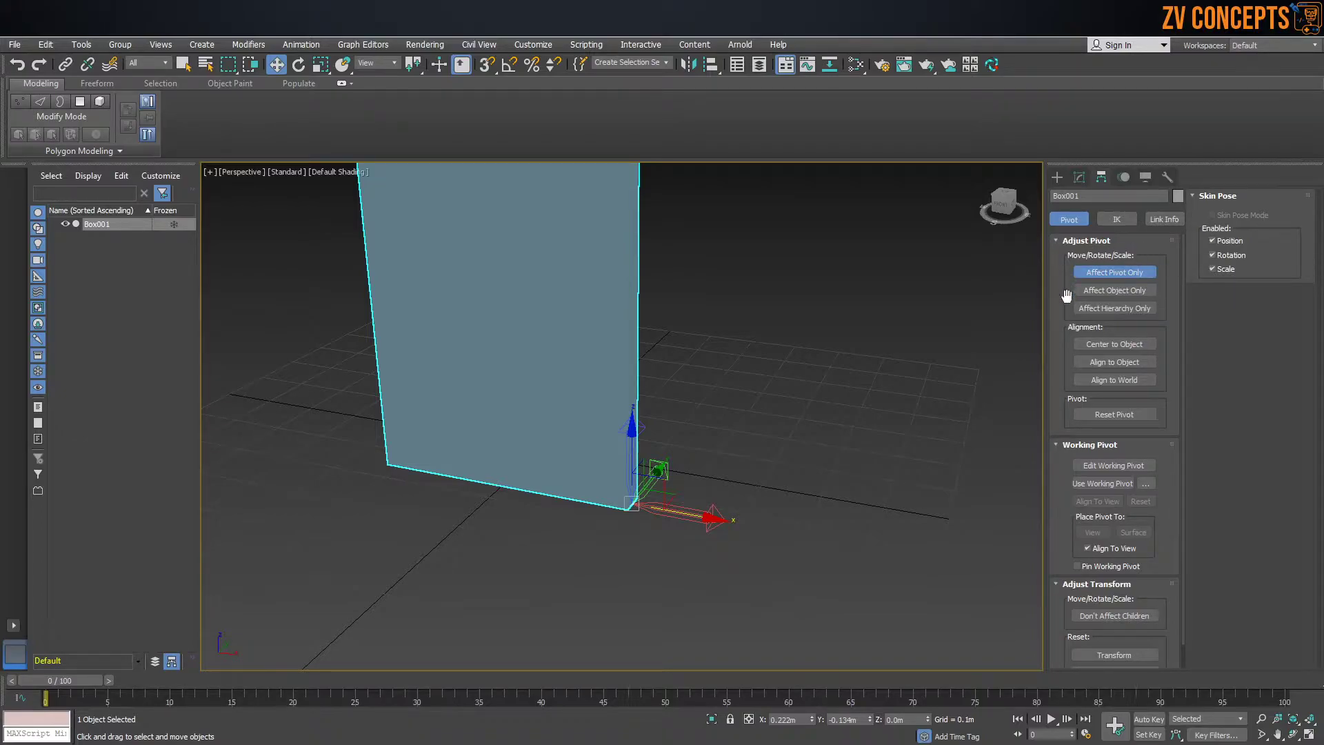
{"action": "left_click", "coordinate": [1114, 271]}
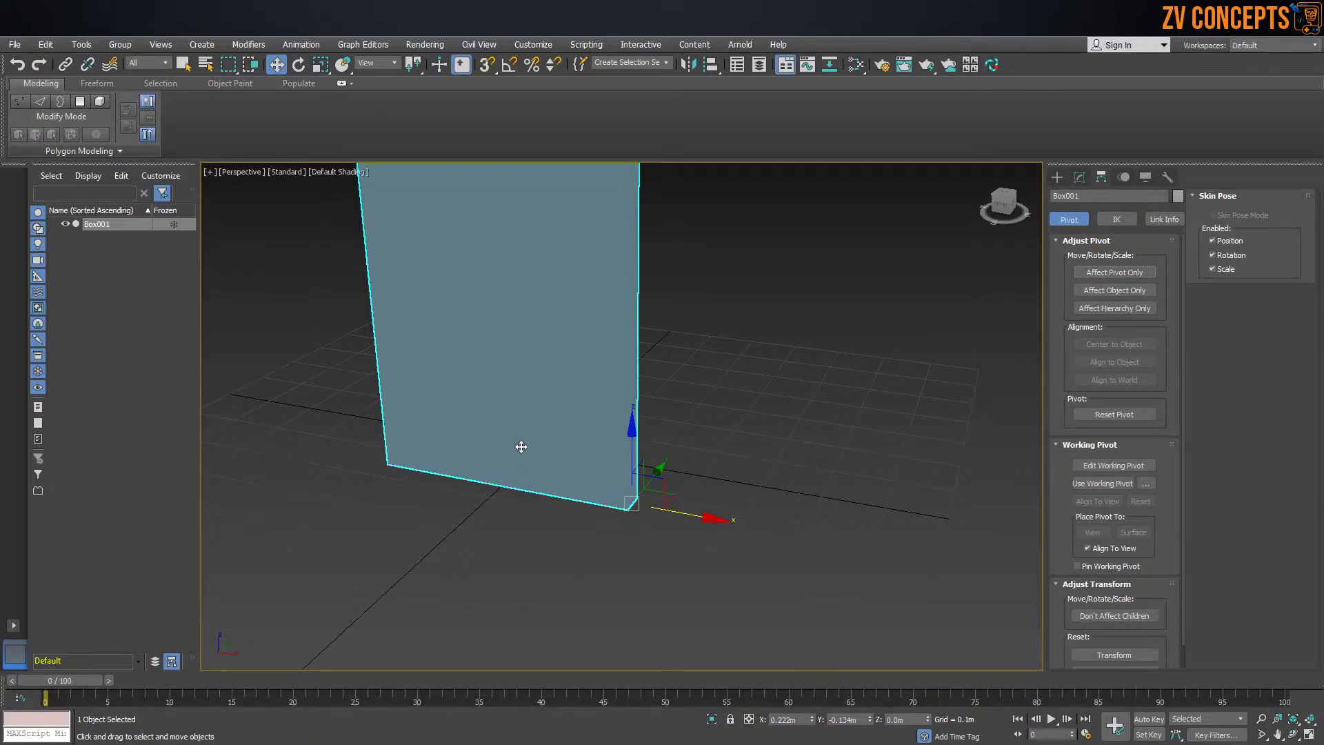
Step: Try rotating the box about its vertical axis around the corner pivot like a door, and undo the rotation
{"action": "key", "text": "e"}
{"action": "left_click_drag", "start_coordinate": [638, 526], "coordinate": [612, 494]}
{"action": "key", "text": "ctrl+z"}
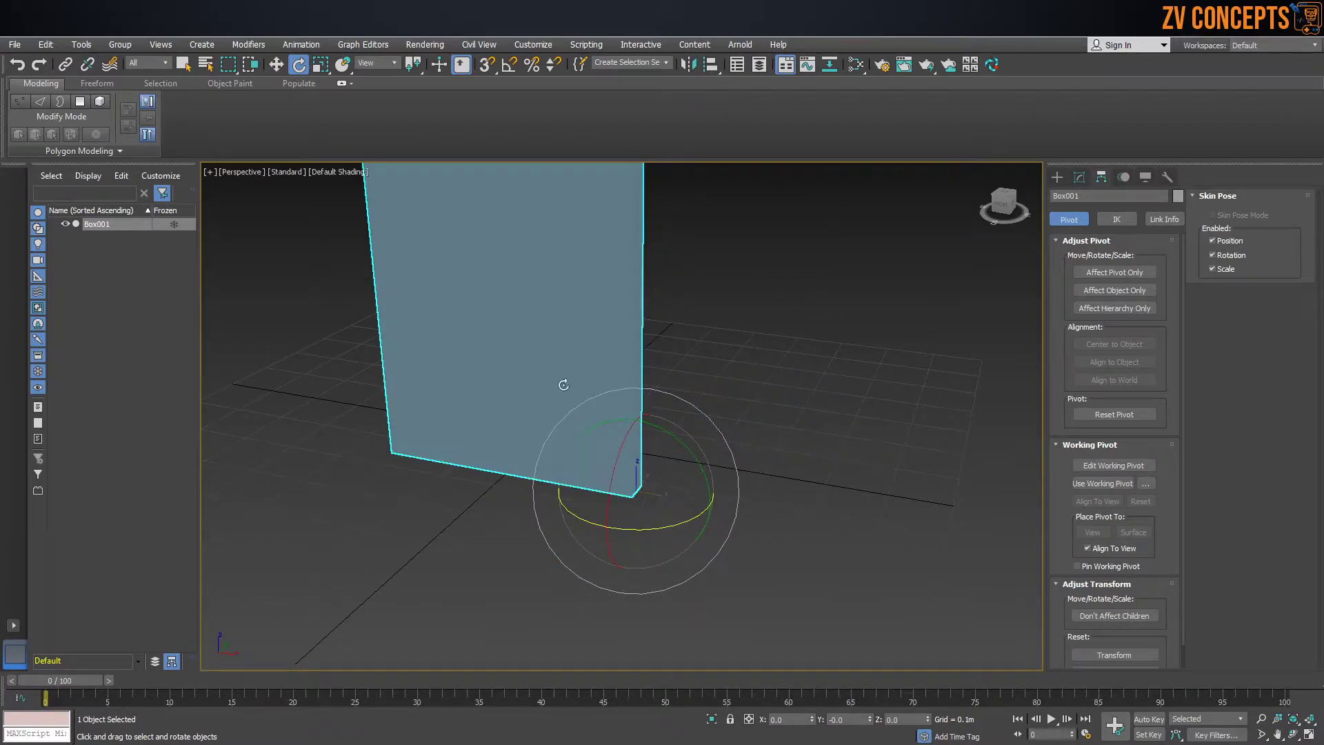
{"action": "scroll", "coordinate": [575, 400], "scroll_direction": "down", "scroll_amount": 5}
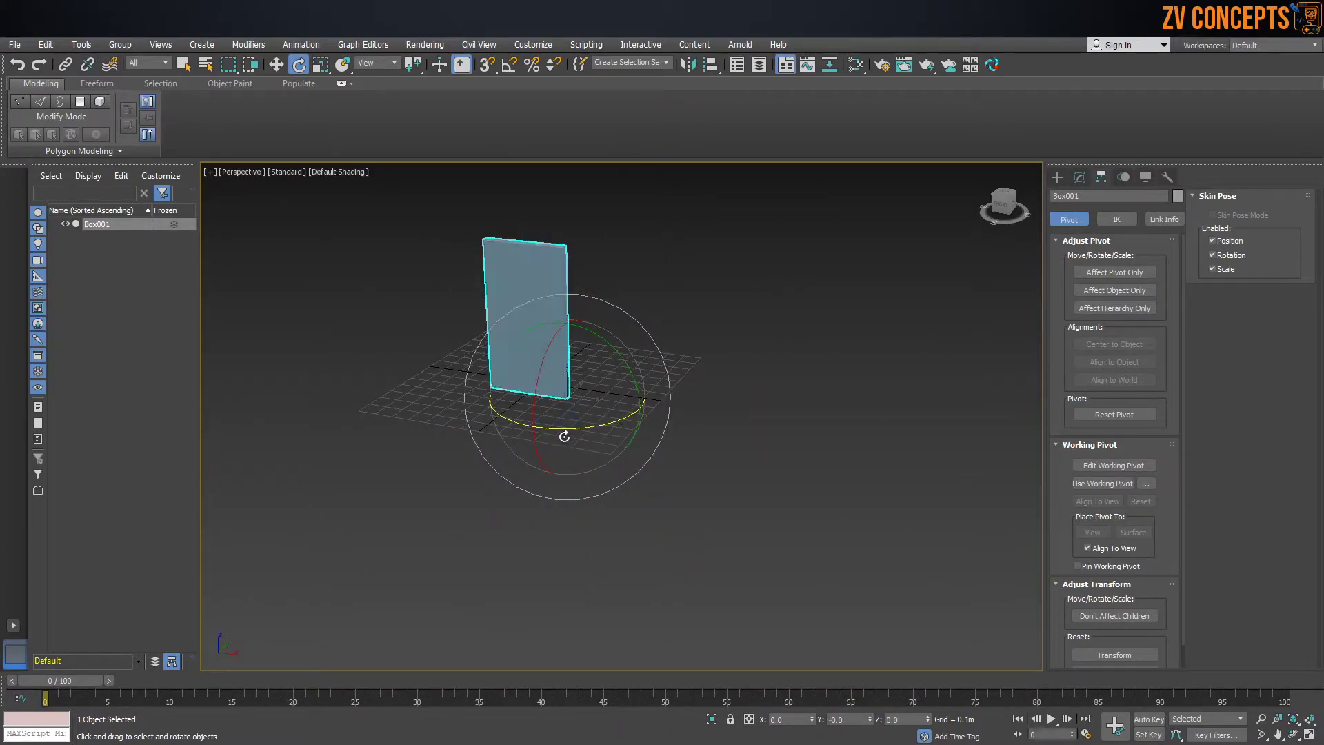
{"action": "scroll", "coordinate": [546, 388], "scroll_direction": "down", "scroll_amount": 3}
{"action": "middle_click_drag", "start_coordinate": [546, 389], "coordinate": [612, 434]}
Step: Reselect the box and move only its pivot far behind it, to about X 0.503 m and Y 3.979 m
{"action": "key", "text": "w"}
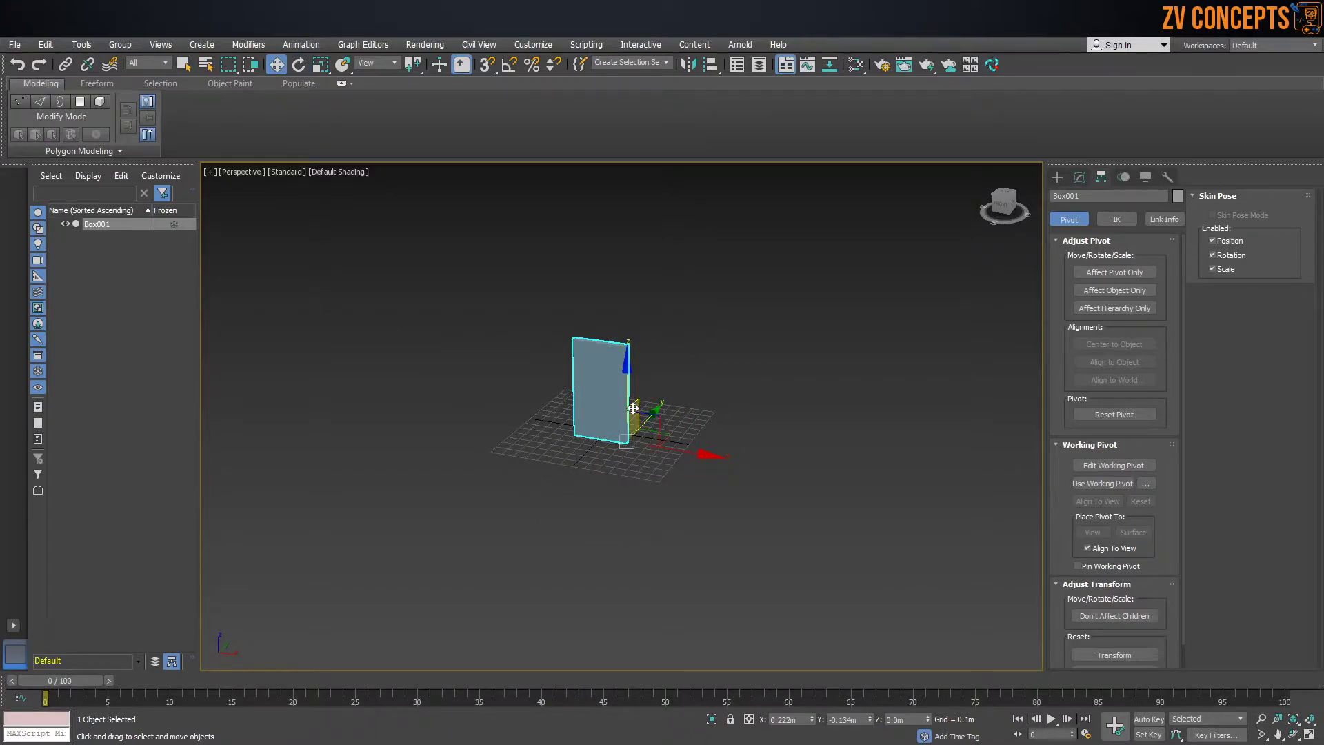
{"action": "scroll", "coordinate": [700, 331], "scroll_direction": "up", "scroll_amount": 5}
{"action": "left_click", "coordinate": [706, 355]}
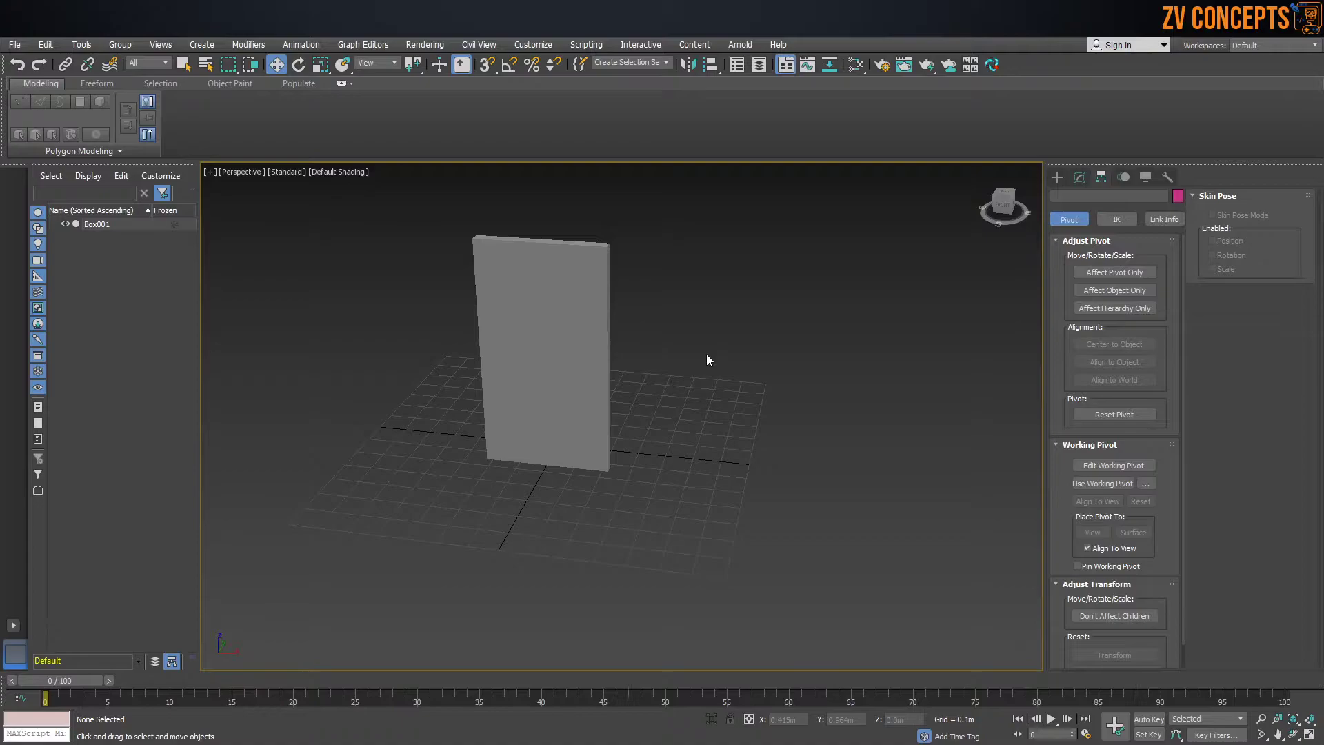
{"action": "left_click", "coordinate": [567, 322]}
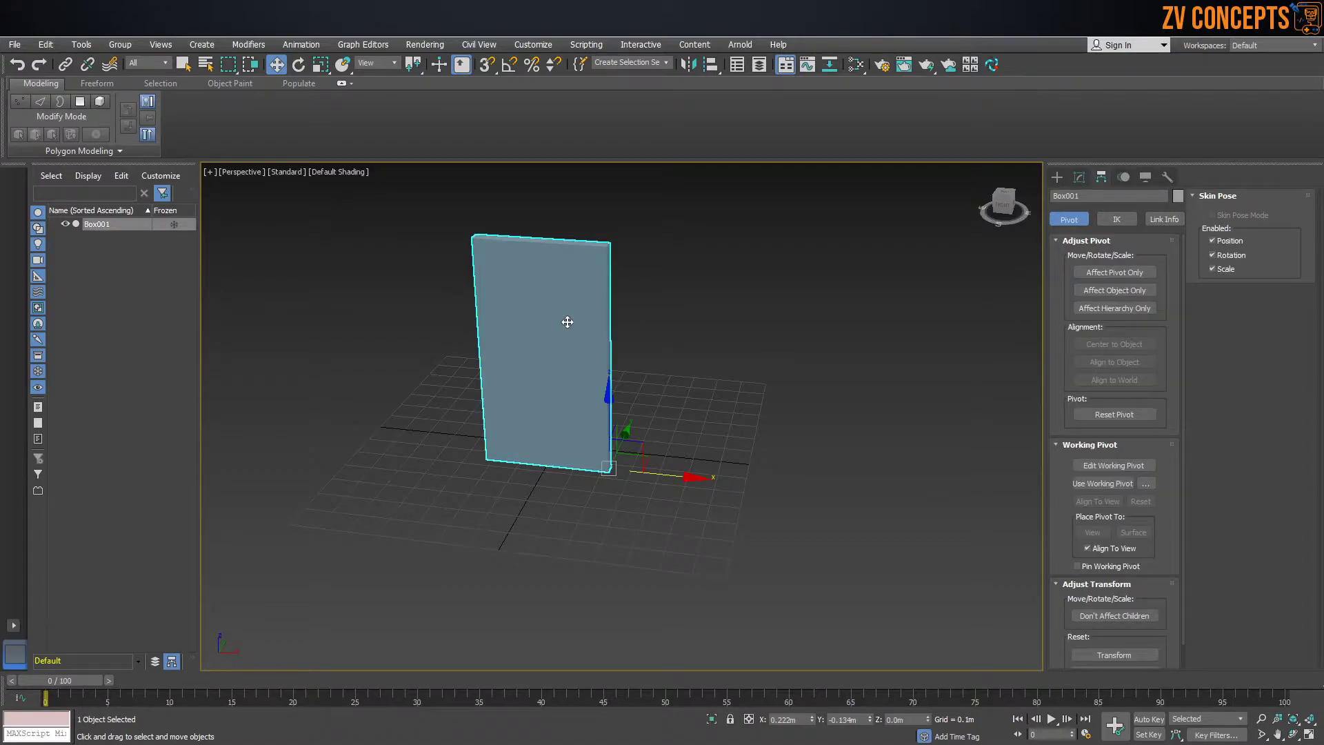
{"action": "left_click", "coordinate": [1129, 273]}
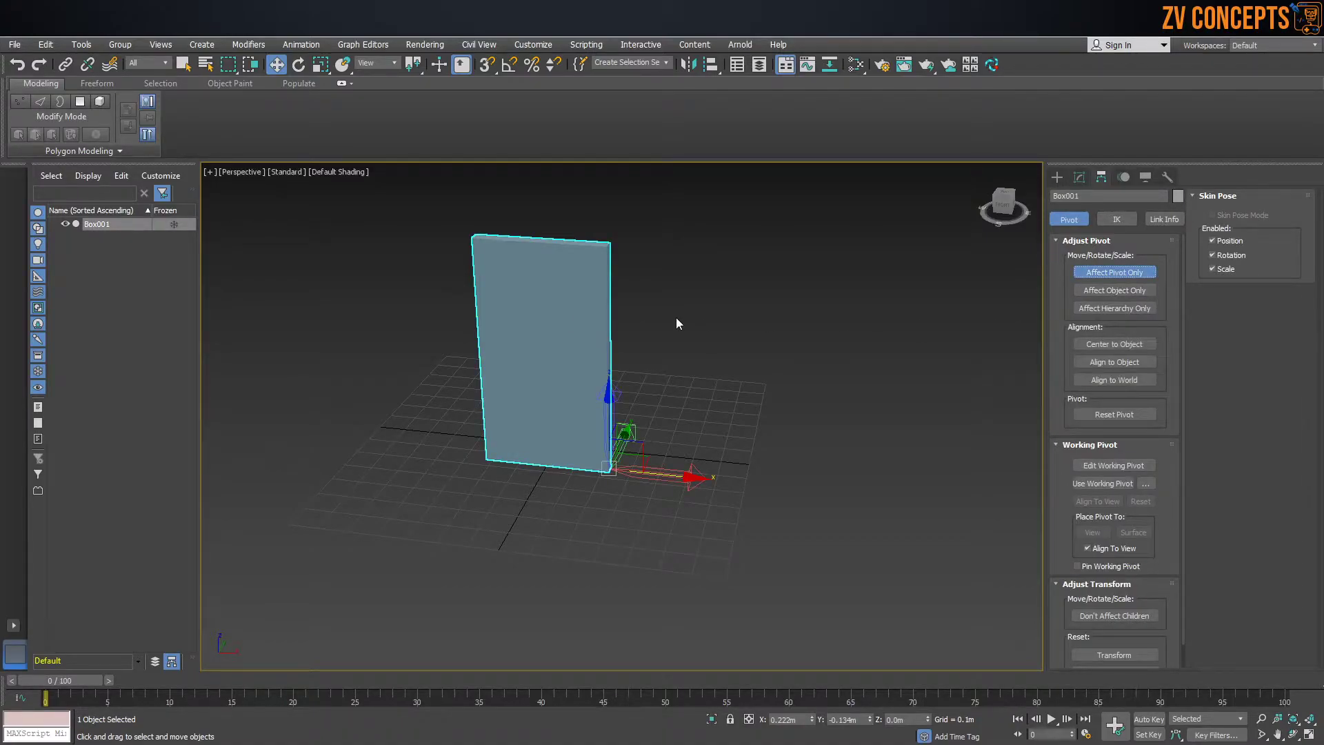
{"action": "scroll", "coordinate": [677, 322], "scroll_direction": "down", "scroll_amount": 2}
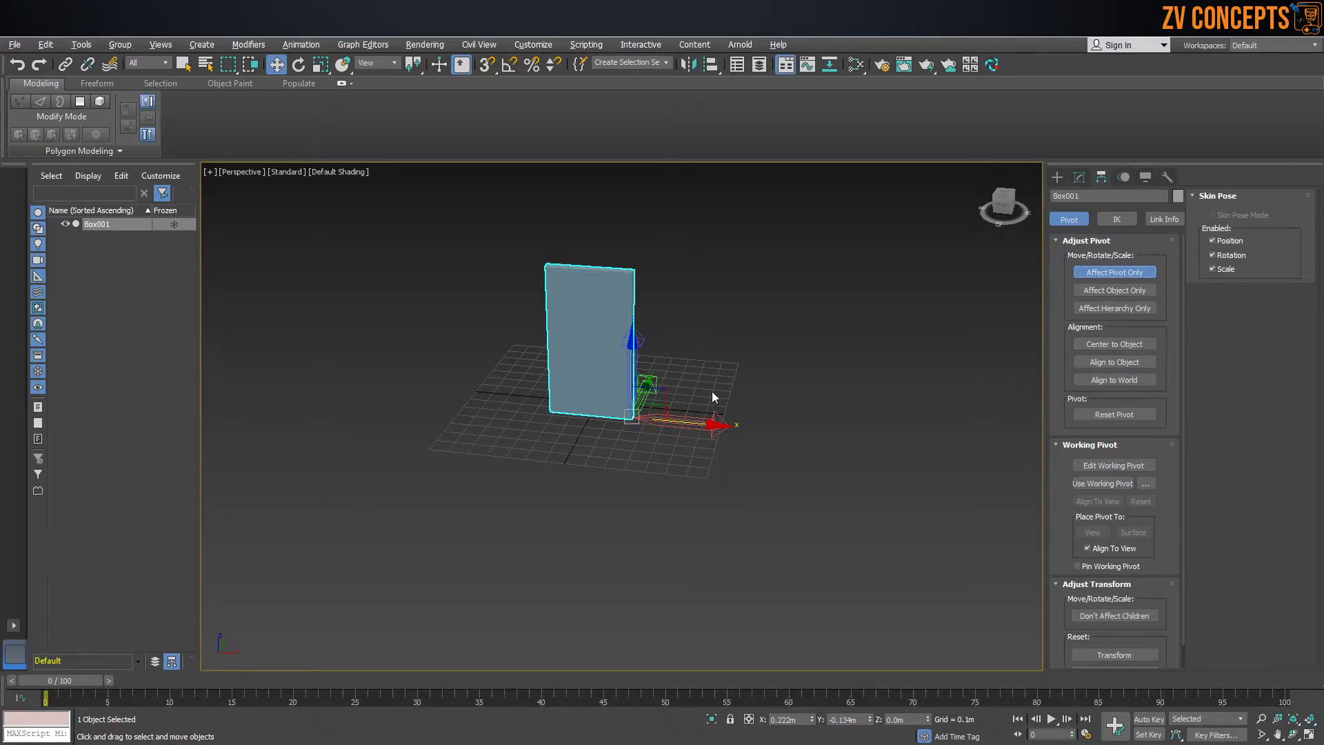
{"action": "middle_click_drag", "start_coordinate": [711, 397], "coordinate": [666, 400], "text": "alt"}
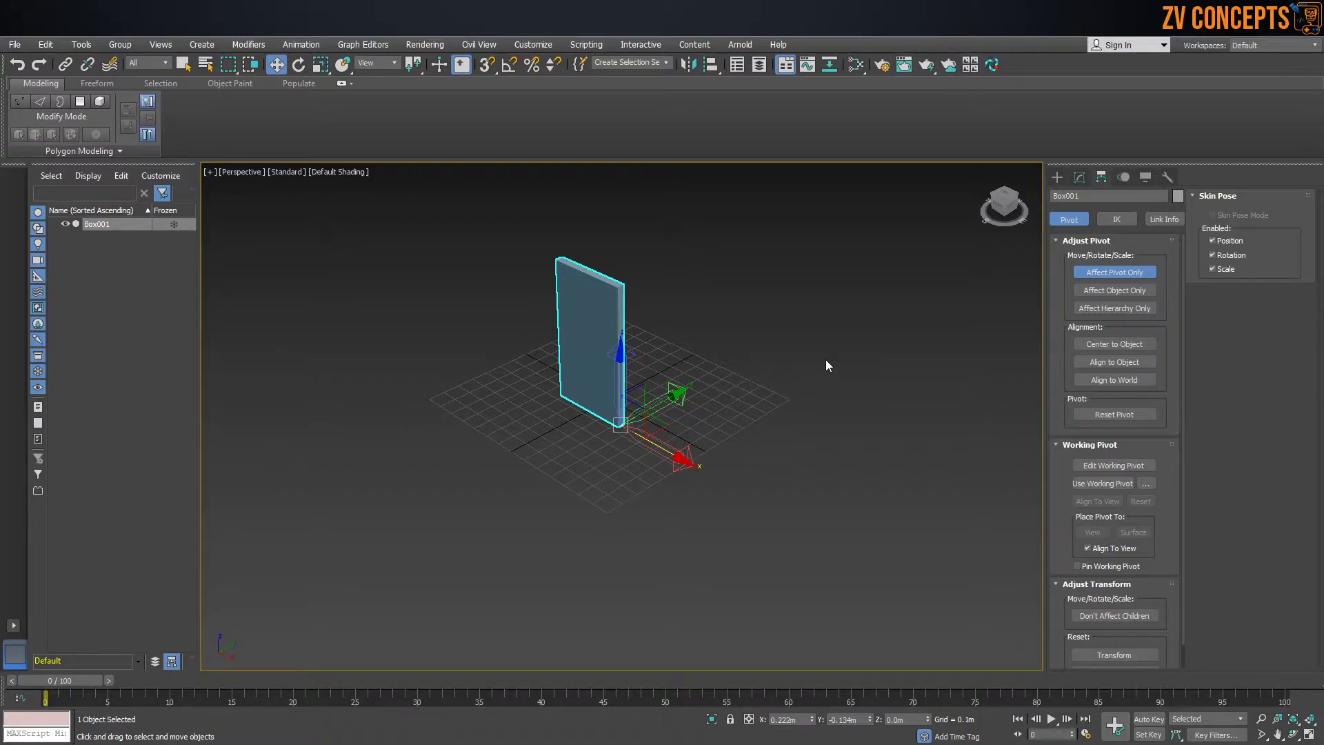
{"action": "middle_click_drag", "start_coordinate": [817, 369], "coordinate": [720, 409], "text": "alt"}
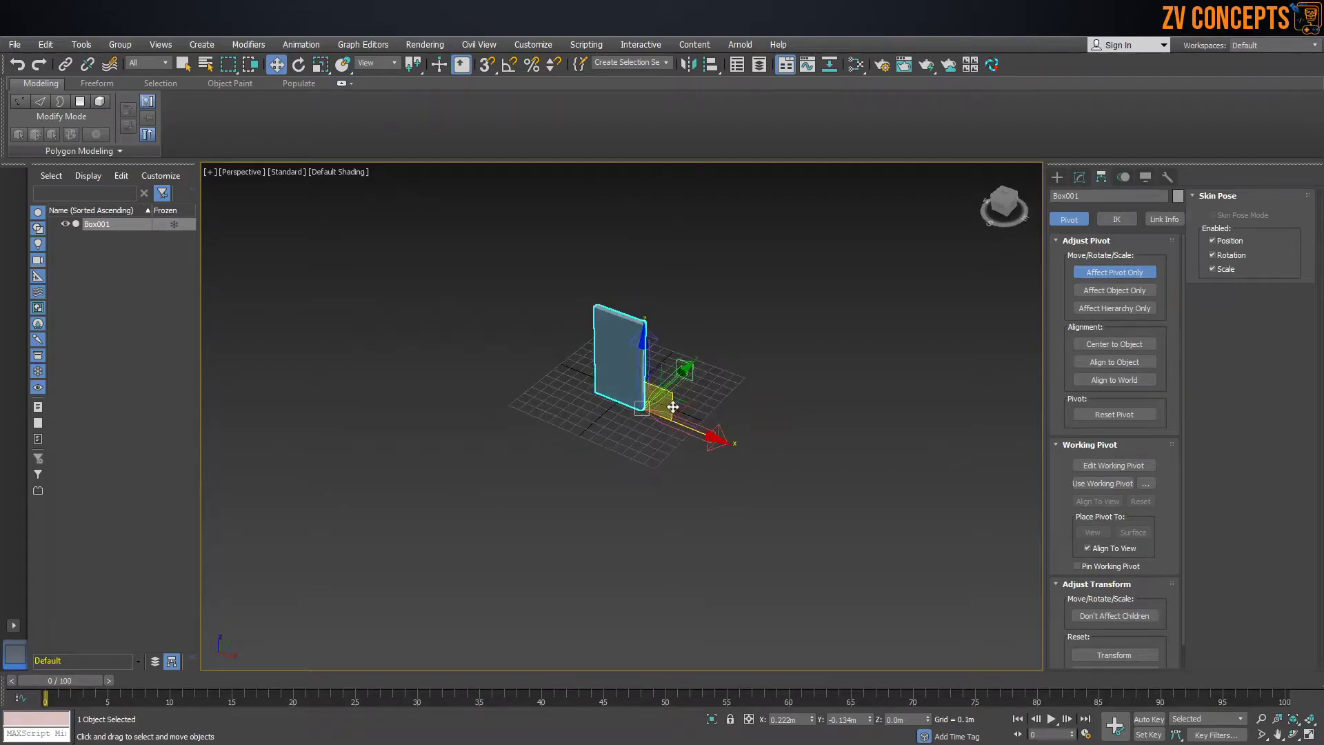
{"action": "left_click_drag", "start_coordinate": [683, 407], "coordinate": [915, 219]}
{"action": "scroll", "coordinate": [895, 362], "scroll_direction": "down", "scroll_amount": 2}
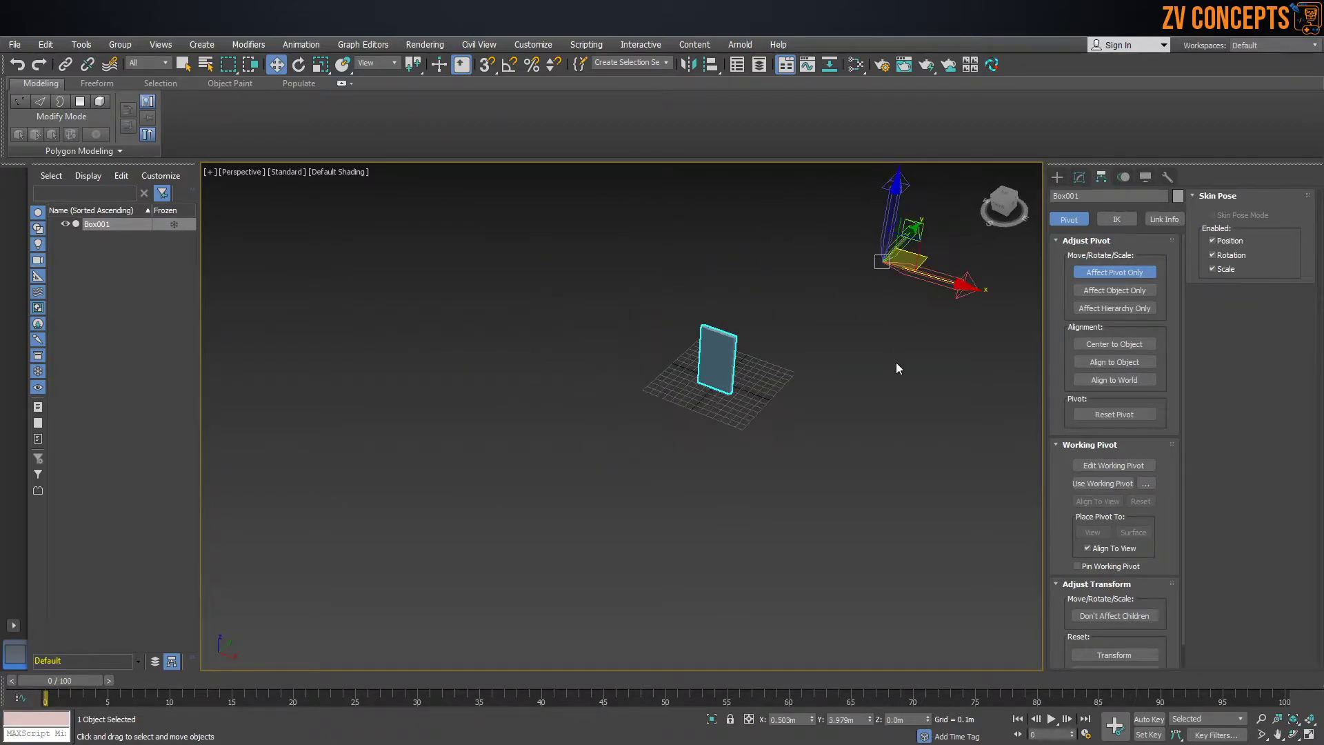
Step: Turn off Affect Pivot Only and try rotating the box about the vertical axis around its distant pivot
{"action": "left_click", "coordinate": [1115, 271]}
{"action": "middle_click_drag", "start_coordinate": [966, 318], "coordinate": [947, 314]}
{"action": "key", "text": "r"}
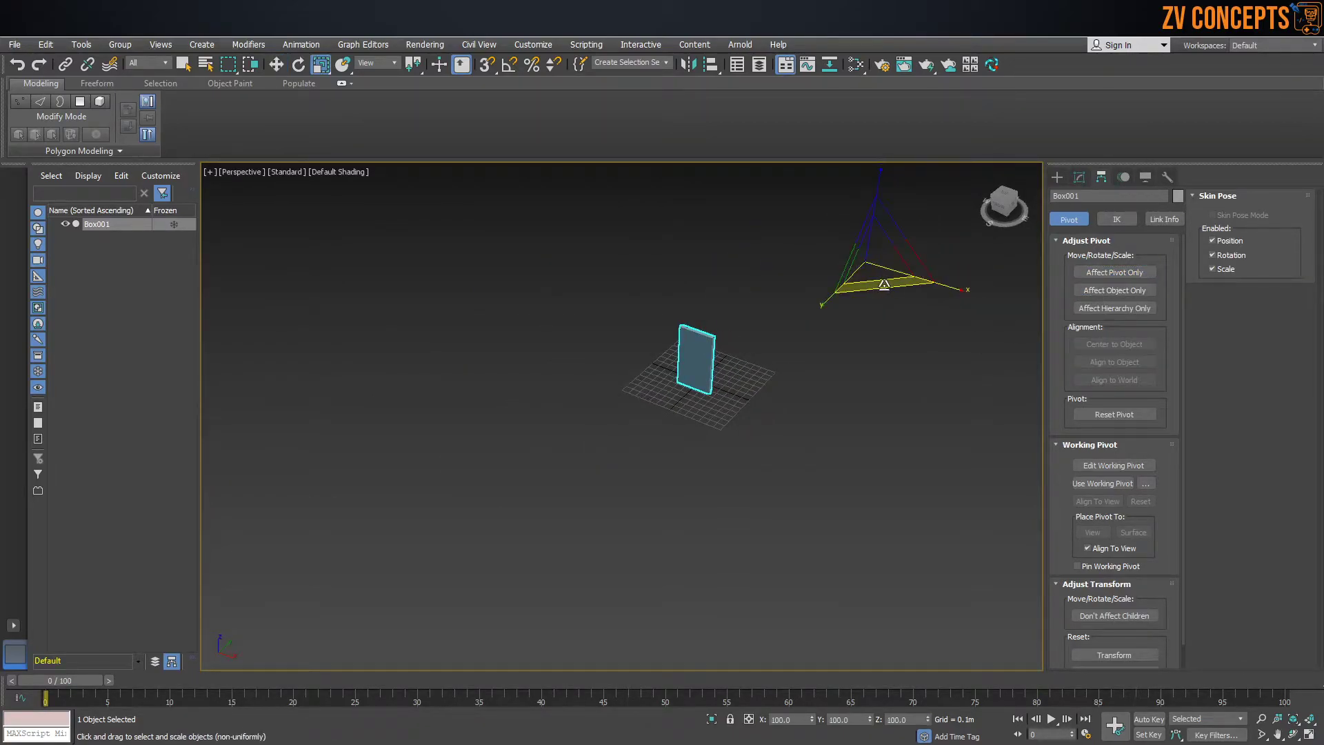
{"action": "key", "text": "e"}
{"action": "left_click_drag", "start_coordinate": [890, 298], "coordinate": [840, 327]}
{"action": "right_click", "coordinate": [840, 326]}
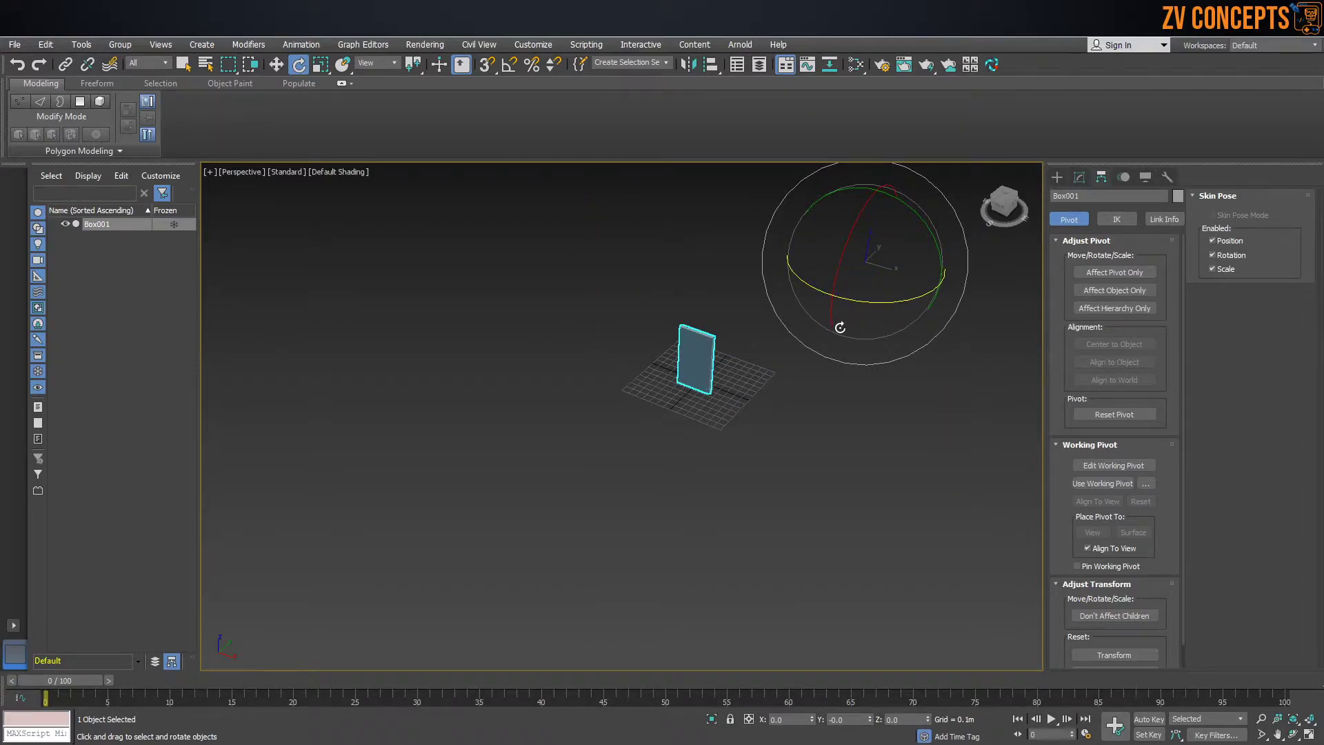
Step: Turn Affect Pivot Only back on and centre the pivot to the box with Center to Object
{"action": "left_click", "coordinate": [1117, 271]}
{"action": "scroll", "coordinate": [803, 356], "scroll_direction": "down", "scroll_amount": 4}
{"action": "key", "text": "w"}
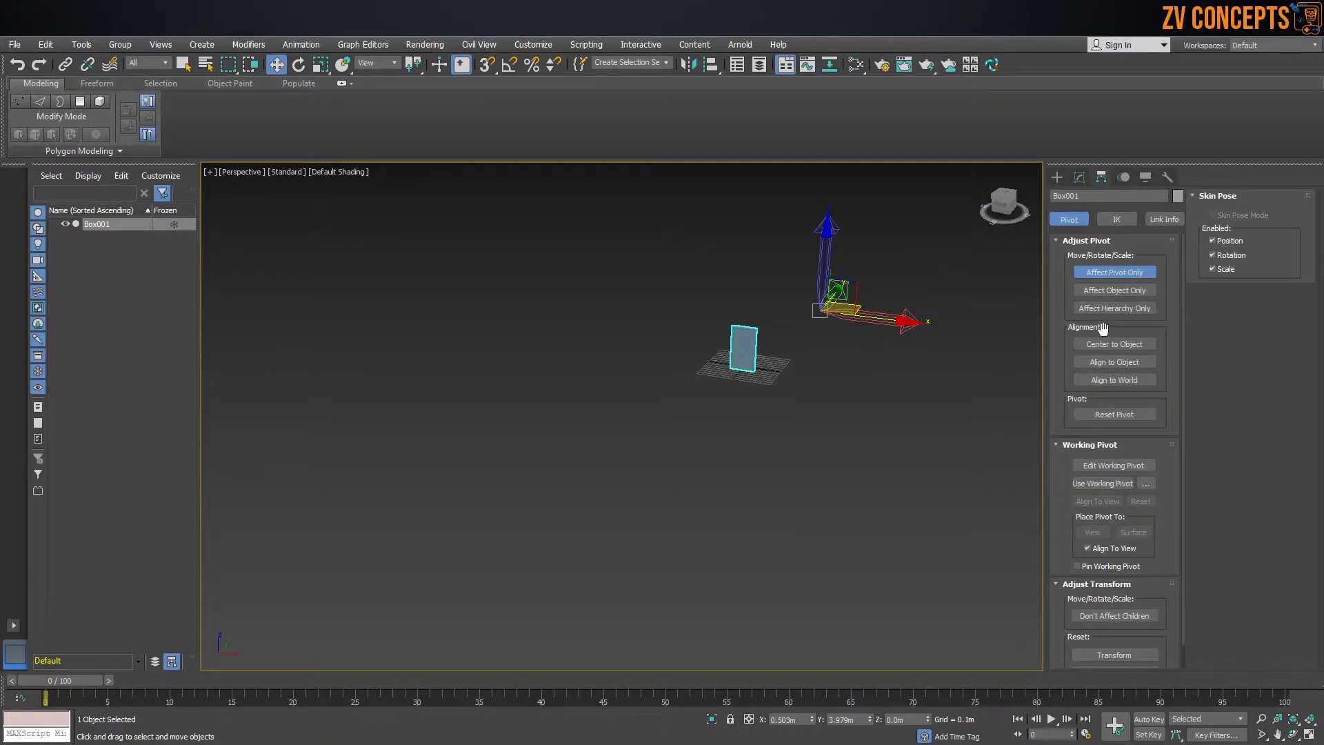
{"action": "left_click", "coordinate": [1138, 345]}
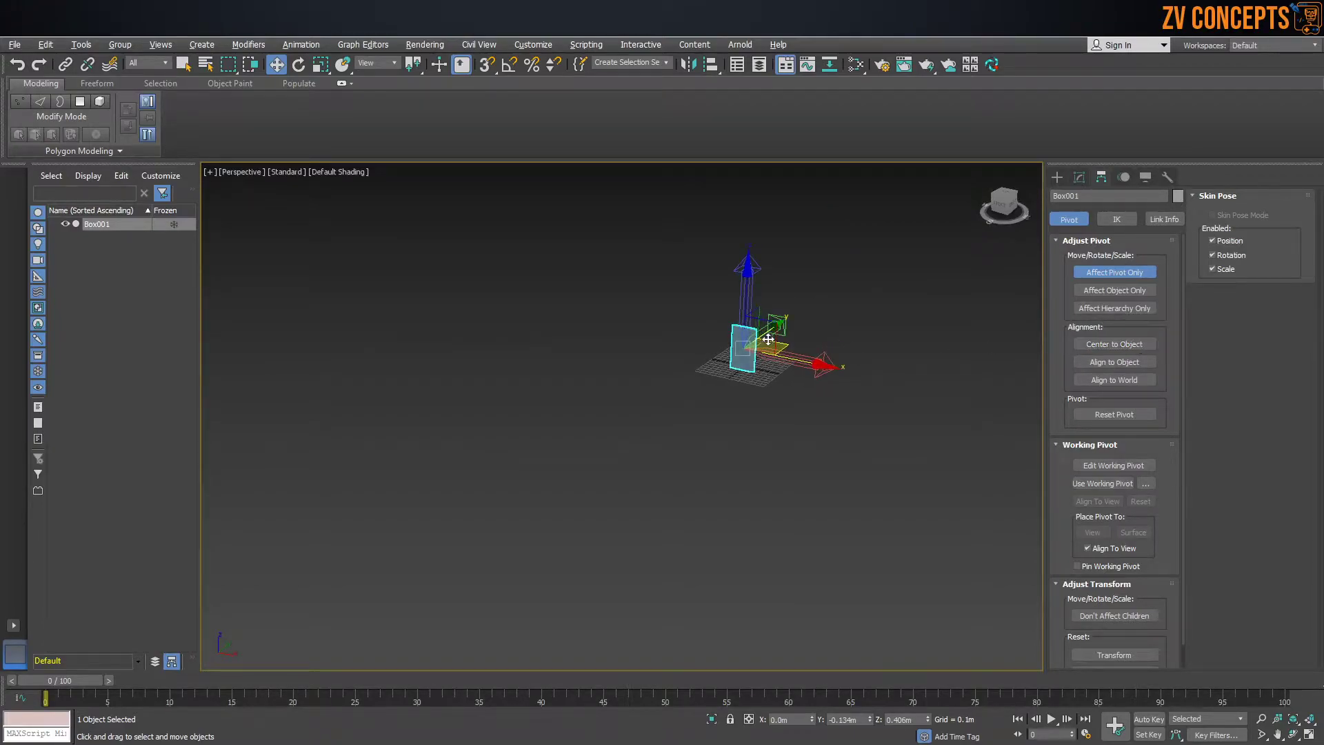
{"action": "scroll", "coordinate": [769, 343], "scroll_direction": "up", "scroll_amount": 5}
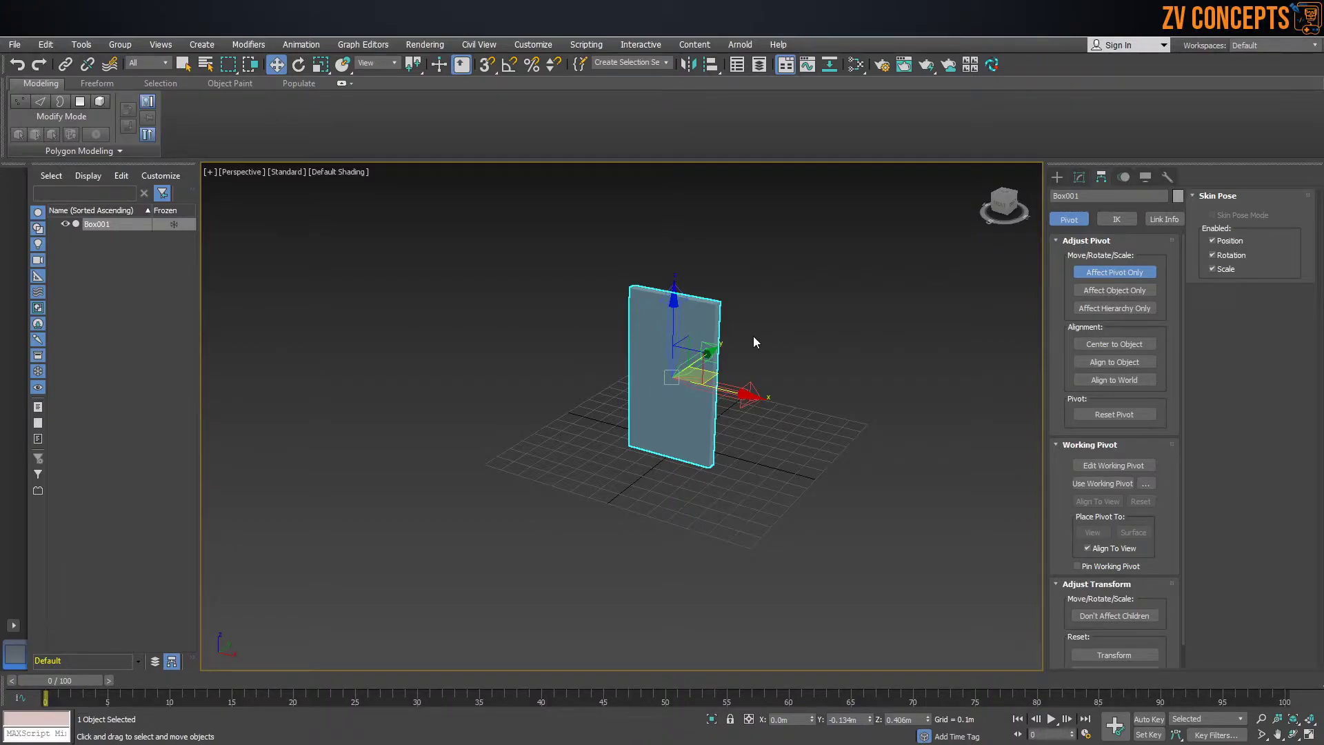
Step: Move the pivot along the Y axis to about 7.503 m and apply Align to World
{"action": "middle_click_drag", "start_coordinate": [753, 337], "coordinate": [715, 384], "text": "alt"}
{"action": "scroll", "coordinate": [714, 382], "scroll_direction": "down", "scroll_amount": 5}
{"action": "left_click_drag", "start_coordinate": [741, 365], "coordinate": [1107, 286]}
{"action": "middle_click_drag", "start_coordinate": [936, 361], "coordinate": [701, 445], "text": "alt"}
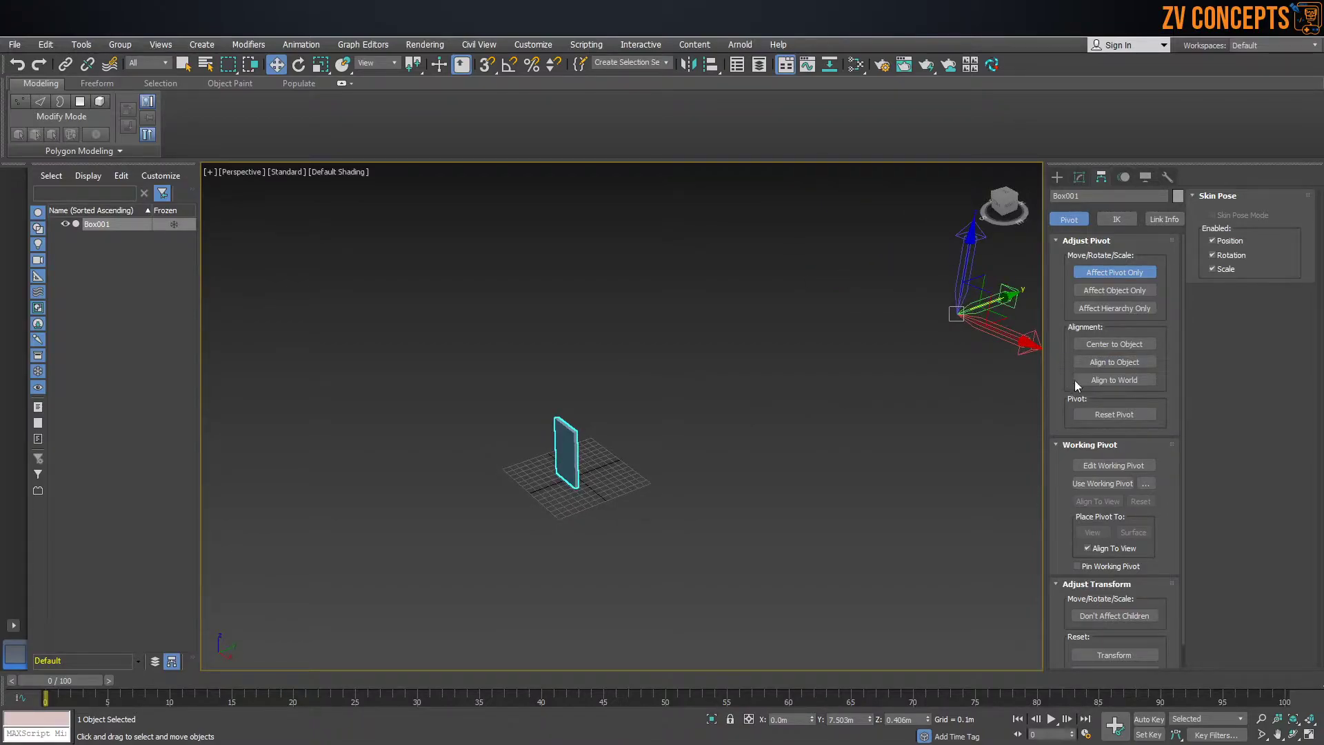
{"action": "left_click", "coordinate": [1093, 379]}
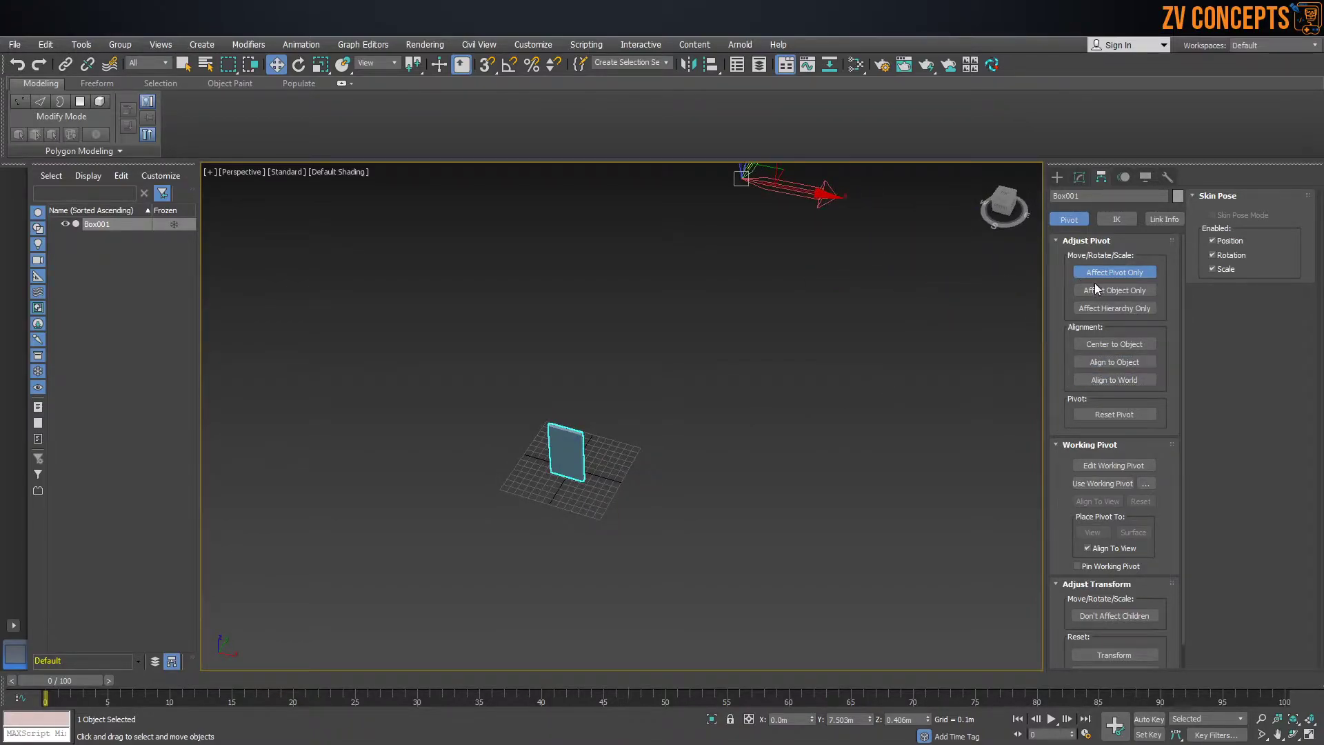
Step: Try aligning and centring the box on its distant pivot with Affect Object Only, and undo the centring
{"action": "left_click", "coordinate": [1098, 289]}
{"action": "left_click", "coordinate": [1114, 362]}
{"action": "left_click", "coordinate": [1116, 345]}
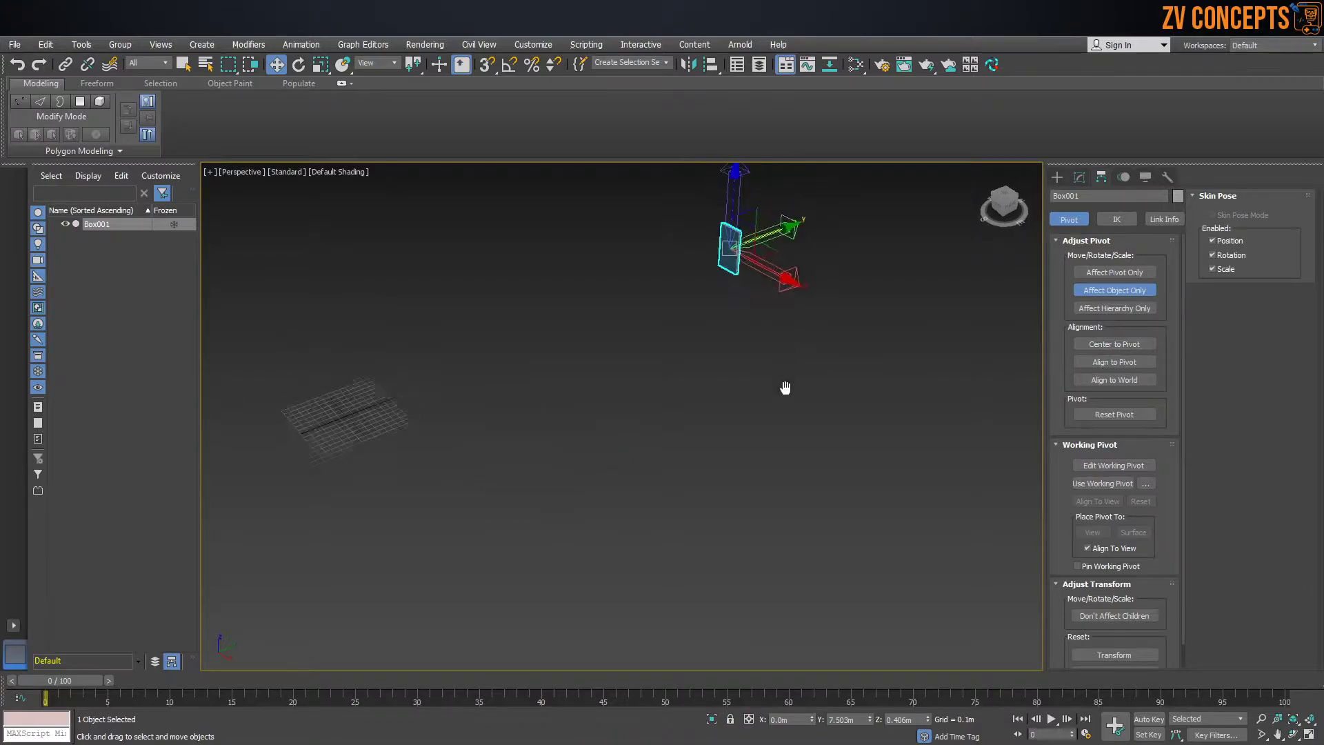
{"action": "key", "text": "ctrl+z"}
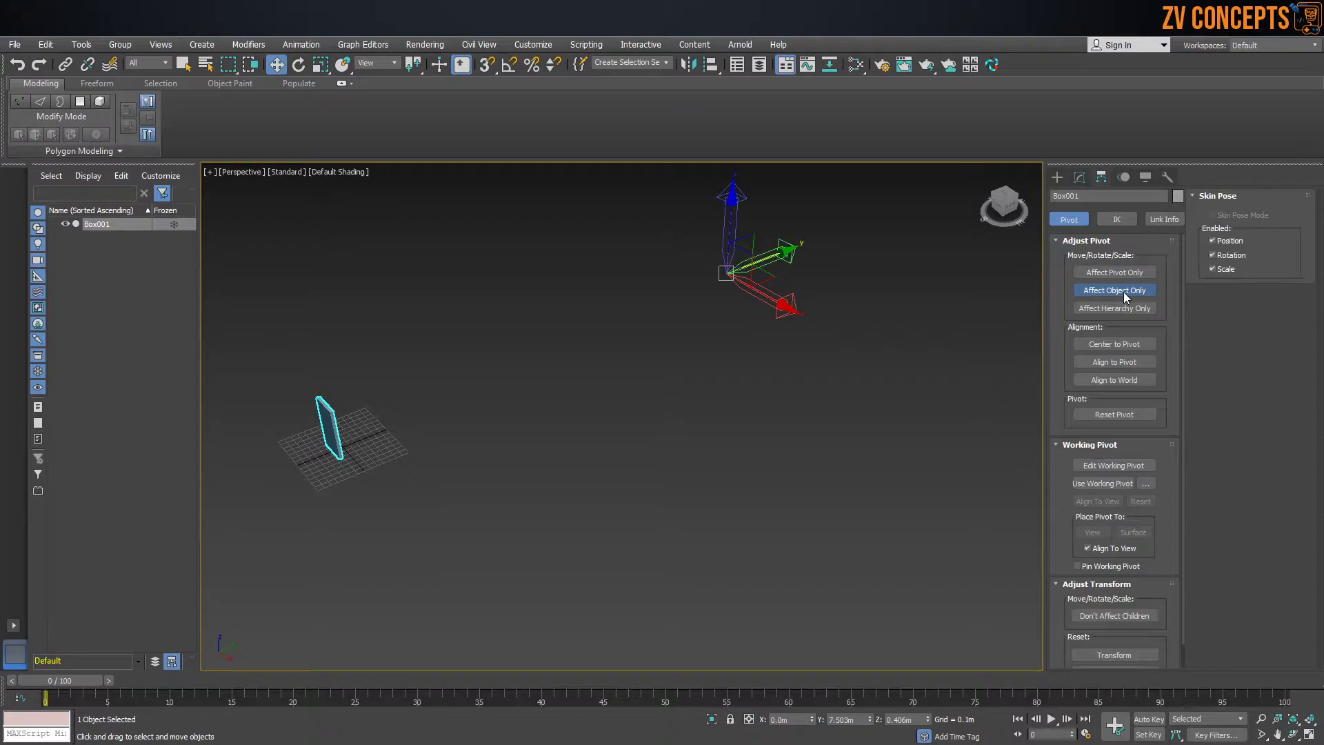
Step: Switch the box's adjustment mode to Affect Pivot Only and back to Affect Object Only
{"action": "left_click", "coordinate": [1123, 271]}
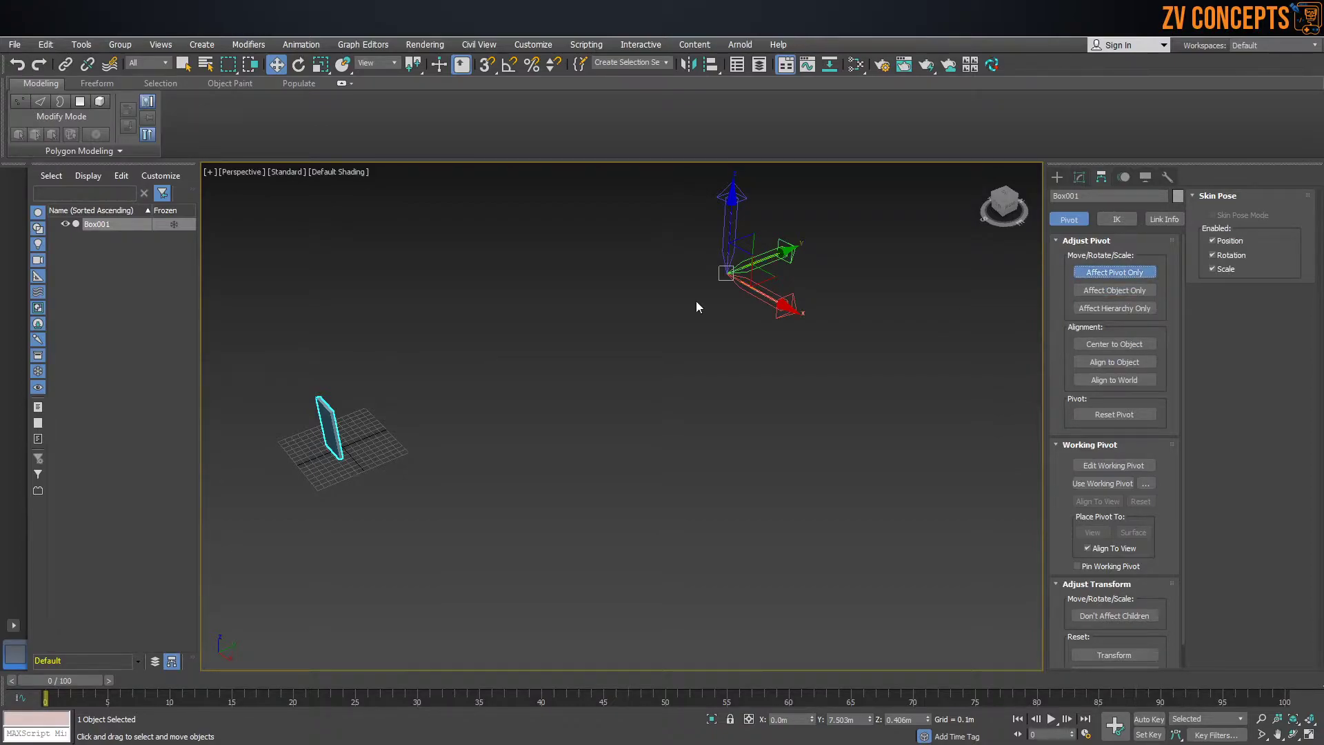
{"action": "left_click_drag", "start_coordinate": [775, 305], "coordinate": [699, 265]}
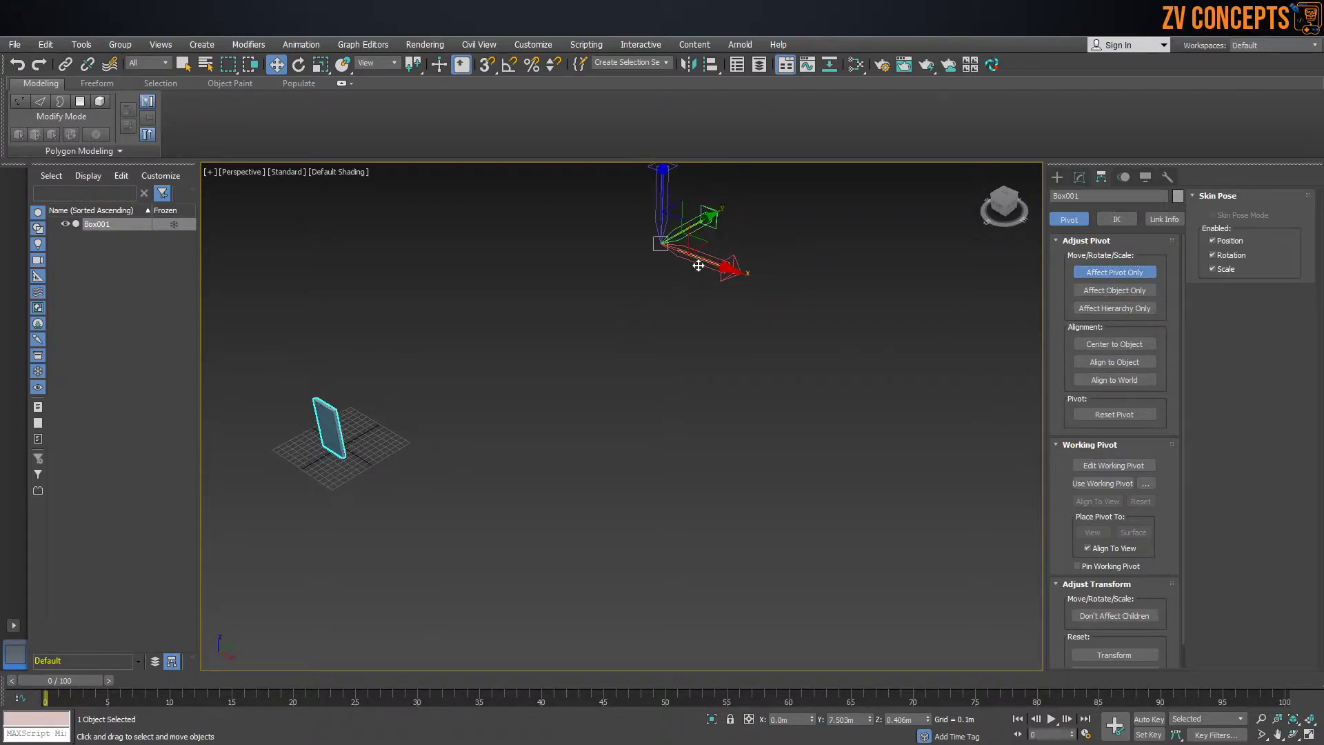
{"action": "left_click", "coordinate": [1112, 293]}
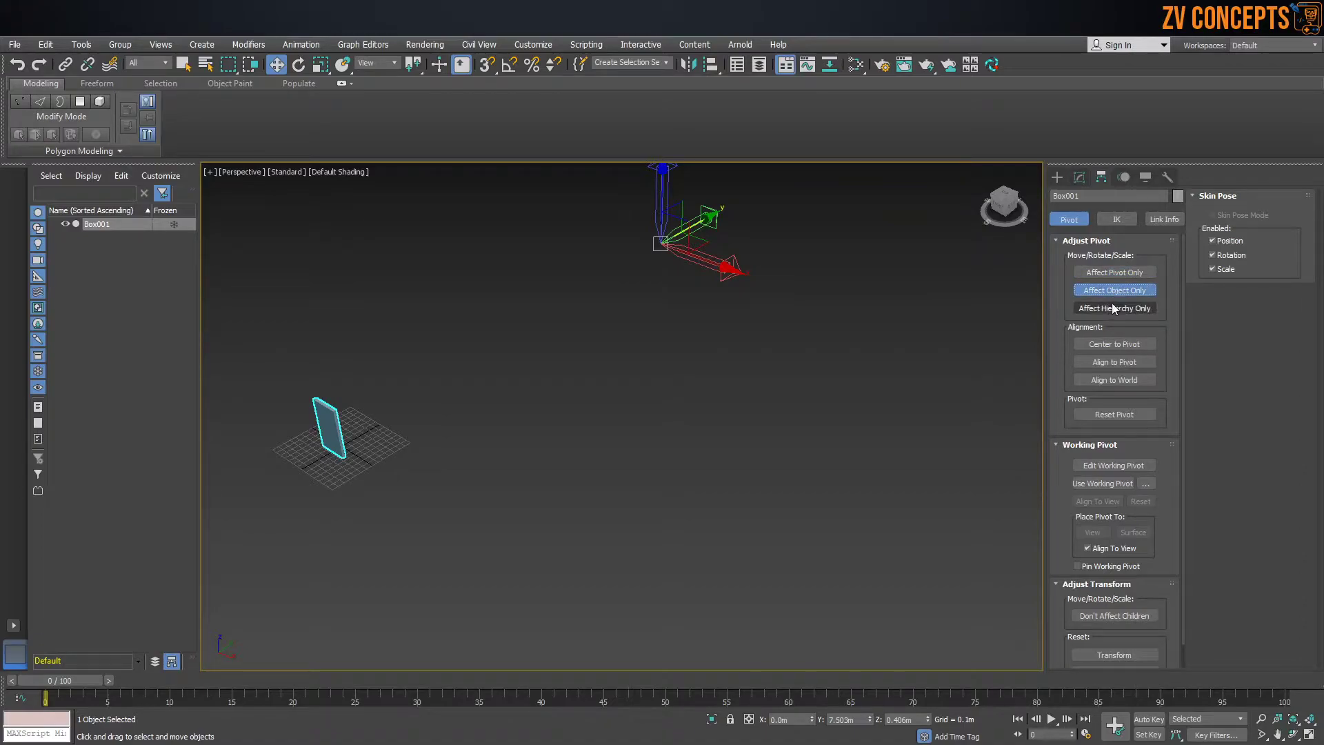
Step: Try centring the box on its distant pivot with Center to Pivot, and undo it
{"action": "left_click", "coordinate": [1105, 344]}
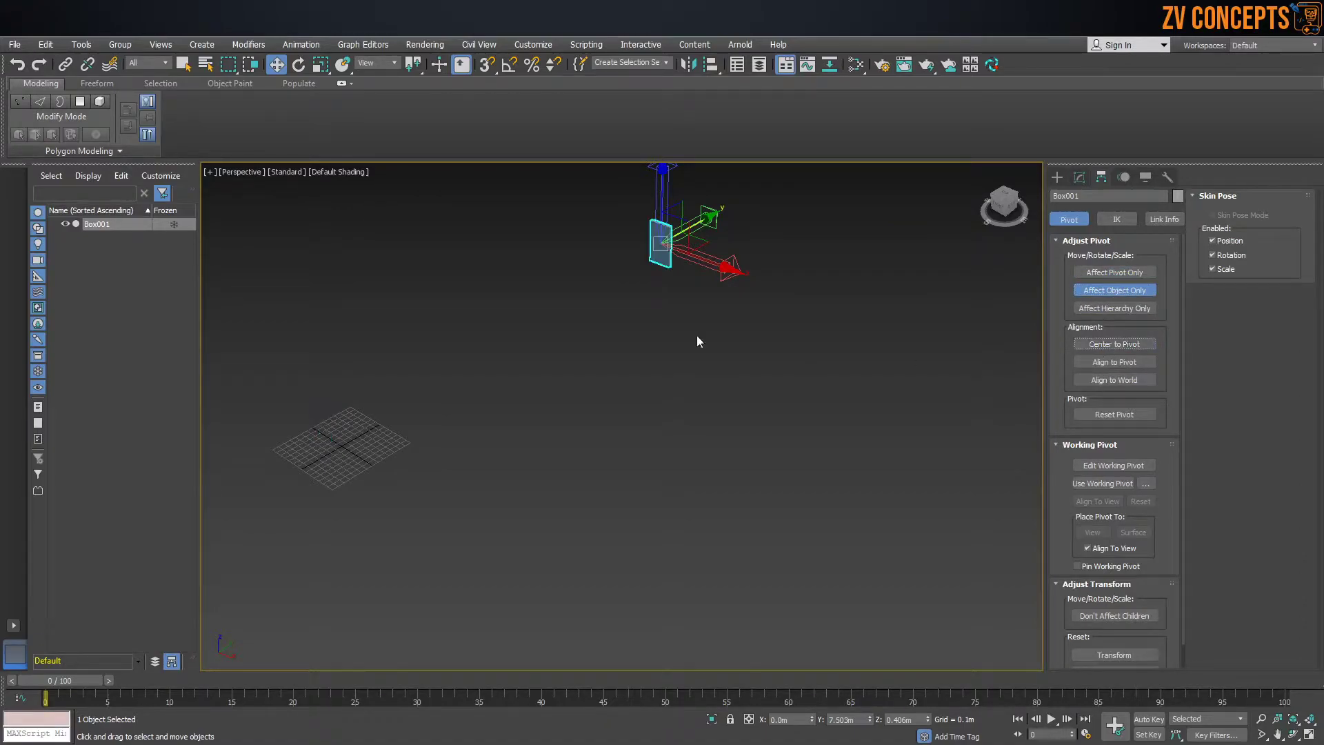
{"action": "middle_click_drag", "start_coordinate": [511, 295], "coordinate": [519, 295], "text": "alt"}
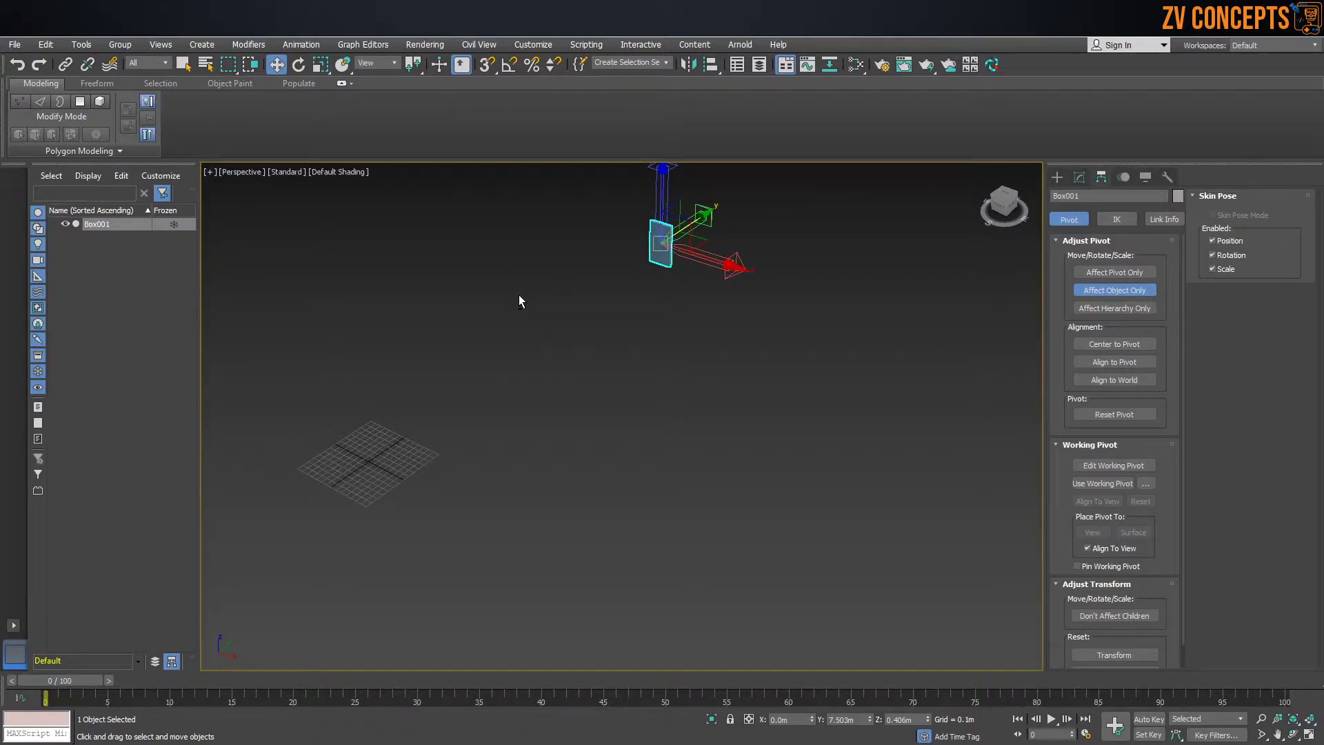
{"action": "key", "text": "ctrl+z"}
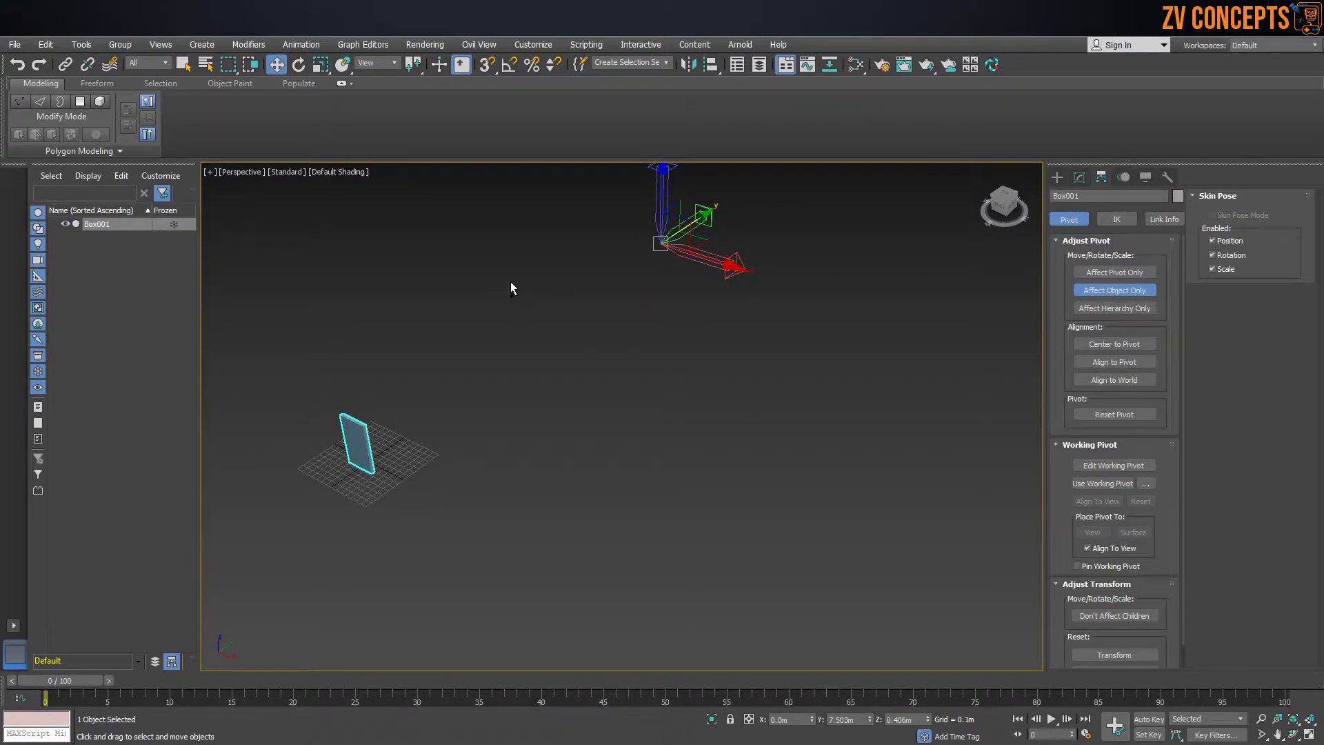
Step: Switch to Affect Pivot Only and centre the pivot to the box with Center to Object
{"action": "left_click", "coordinate": [1109, 273]}
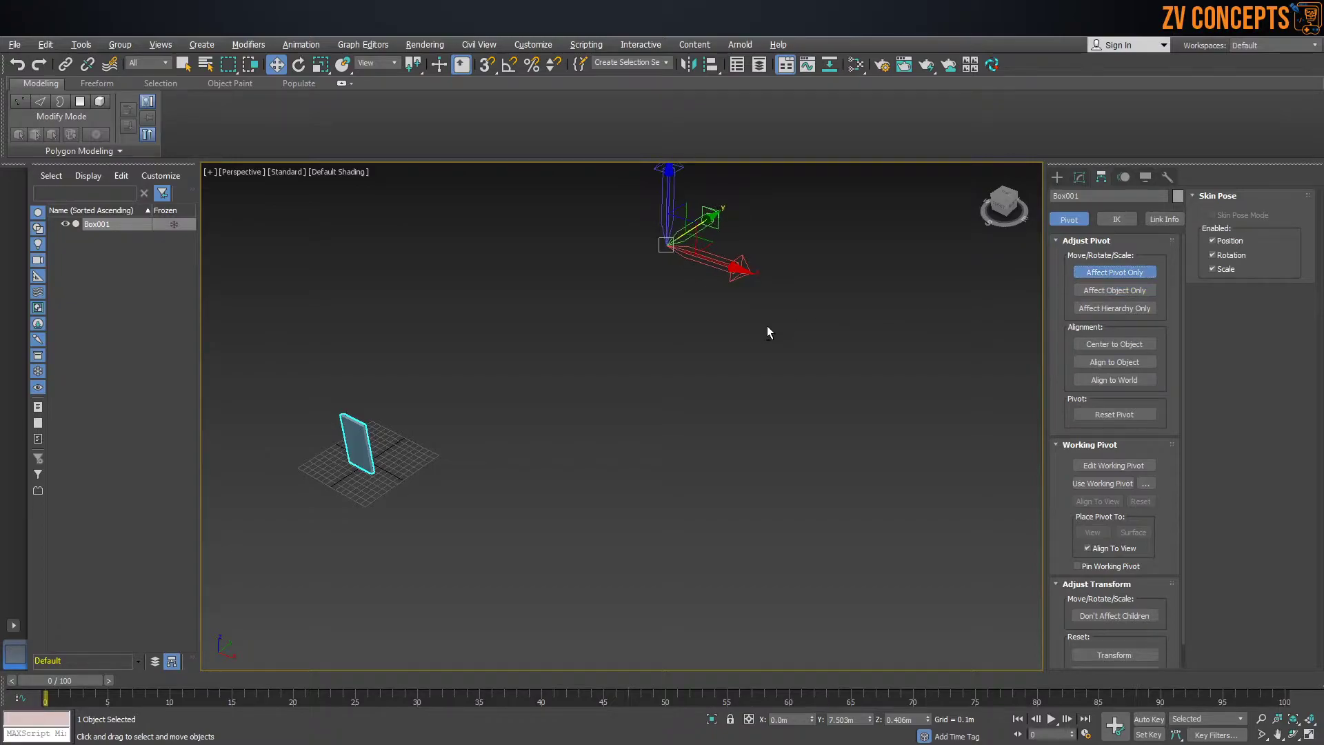
{"action": "left_click", "coordinate": [1112, 345]}
{"action": "scroll", "coordinate": [384, 447], "scroll_direction": "up", "scroll_amount": 3}
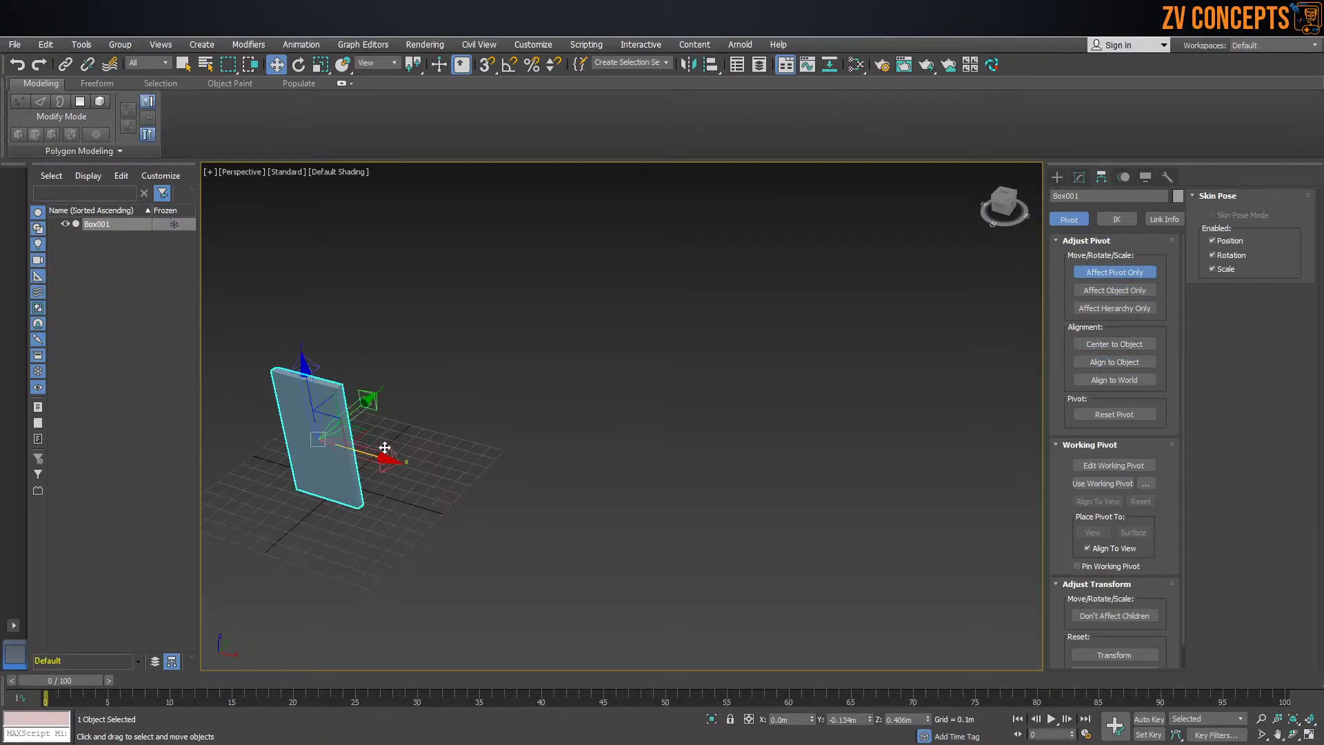
{"action": "scroll", "coordinate": [385, 448], "scroll_direction": "up", "scroll_amount": 3}
{"action": "middle_click_drag", "start_coordinate": [385, 447], "coordinate": [384, 420], "text": "alt"}
{"action": "middle_click_drag", "start_coordinate": [541, 444], "coordinate": [519, 334]}
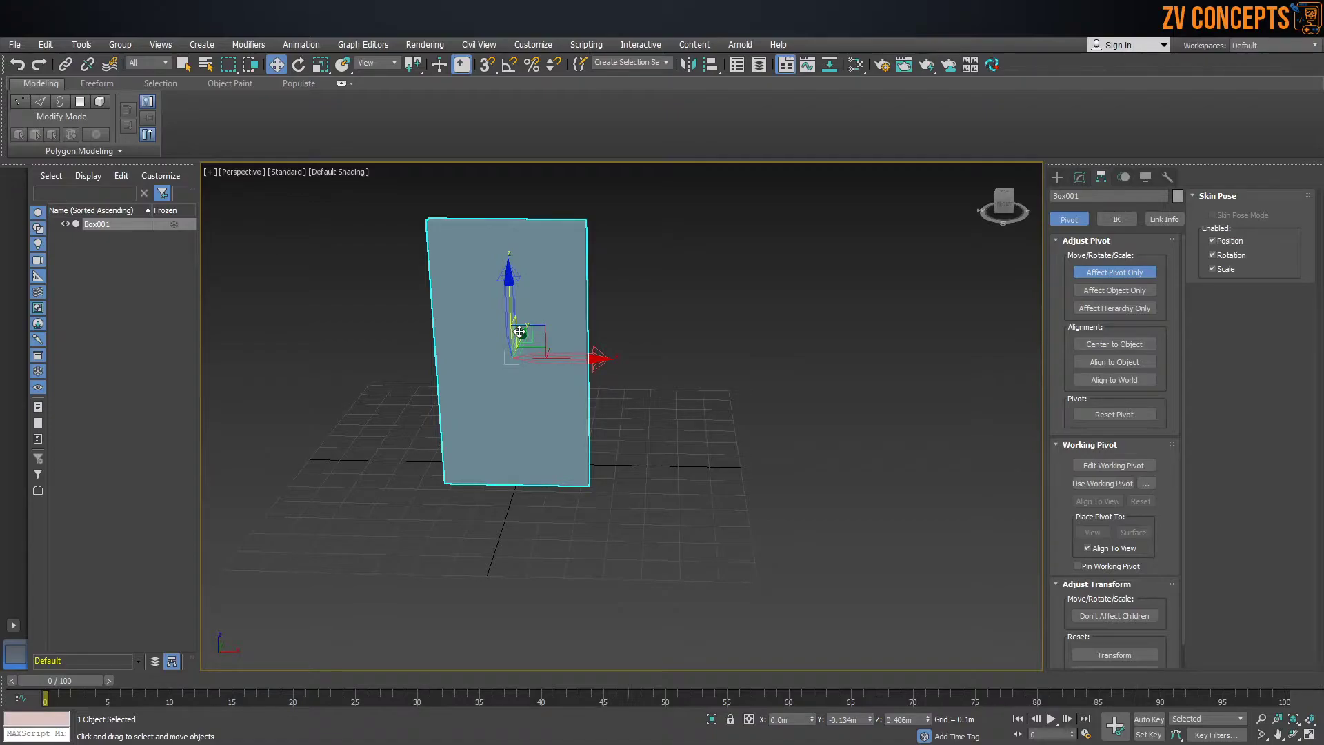
Step: Reset the box's pivot with Reset Pivot and leave pivot adjustment for the standard primitives creation options
{"action": "left_click", "coordinate": [1115, 414]}
{"action": "middle_click_drag", "start_coordinate": [546, 443], "coordinate": [555, 426]}
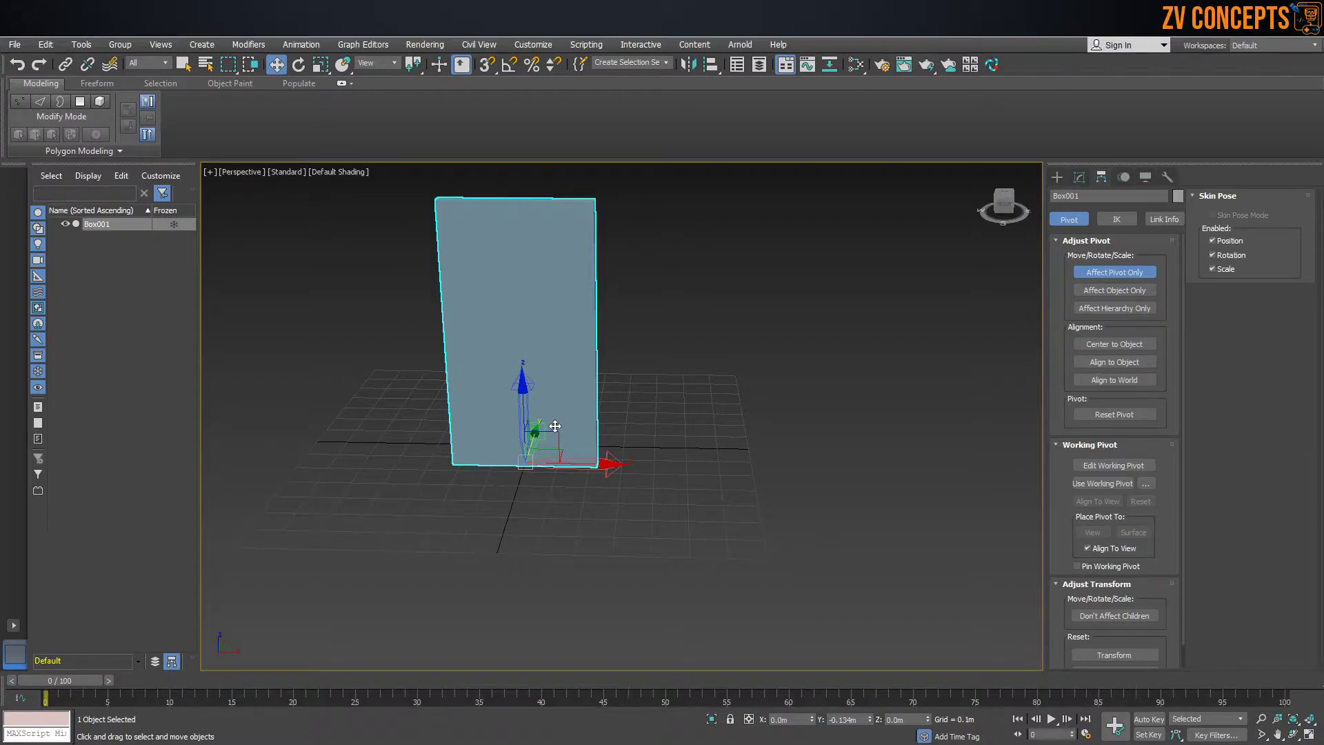
{"action": "scroll", "coordinate": [555, 426], "scroll_direction": "up", "scroll_amount": 4}
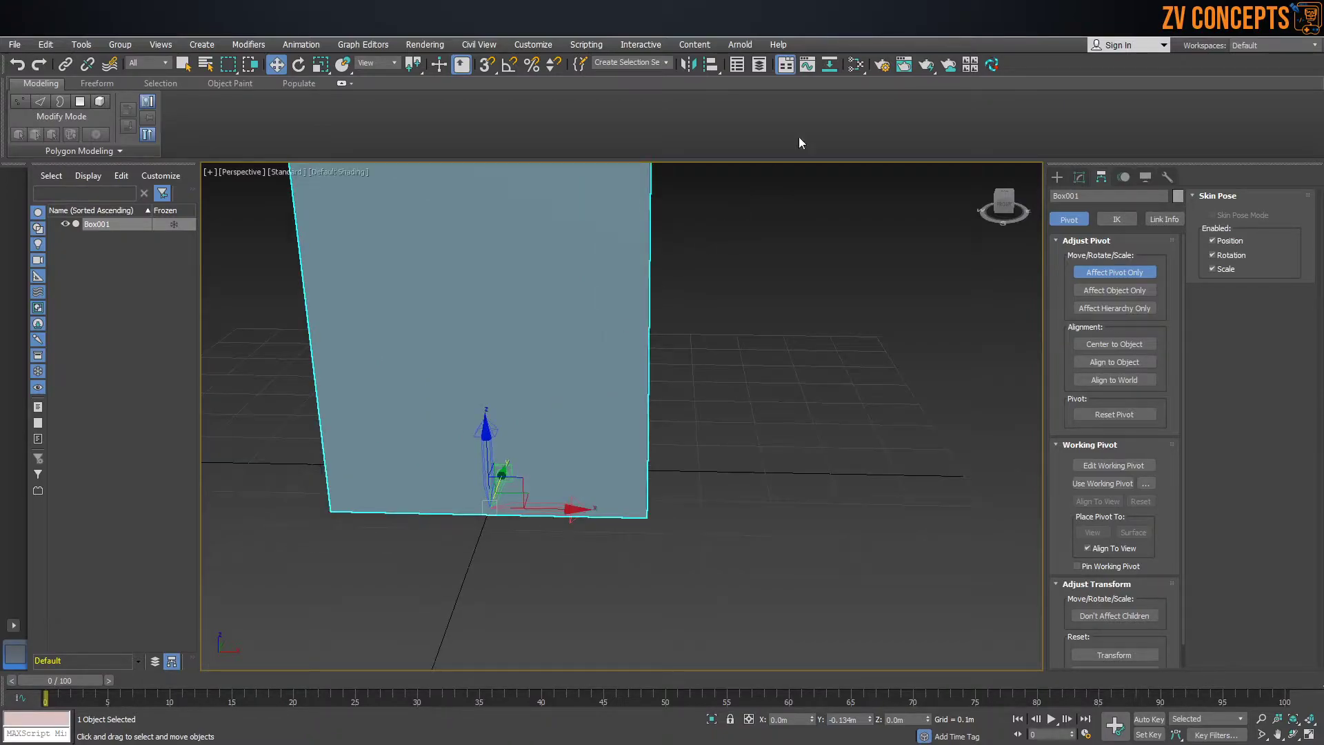
{"action": "left_click", "coordinate": [1055, 178]}
{"action": "scroll", "coordinate": [483, 389], "scroll_direction": "down", "scroll_amount": 5}
{"action": "middle_click_drag", "start_coordinate": [475, 397], "coordinate": [508, 405], "text": "alt"}
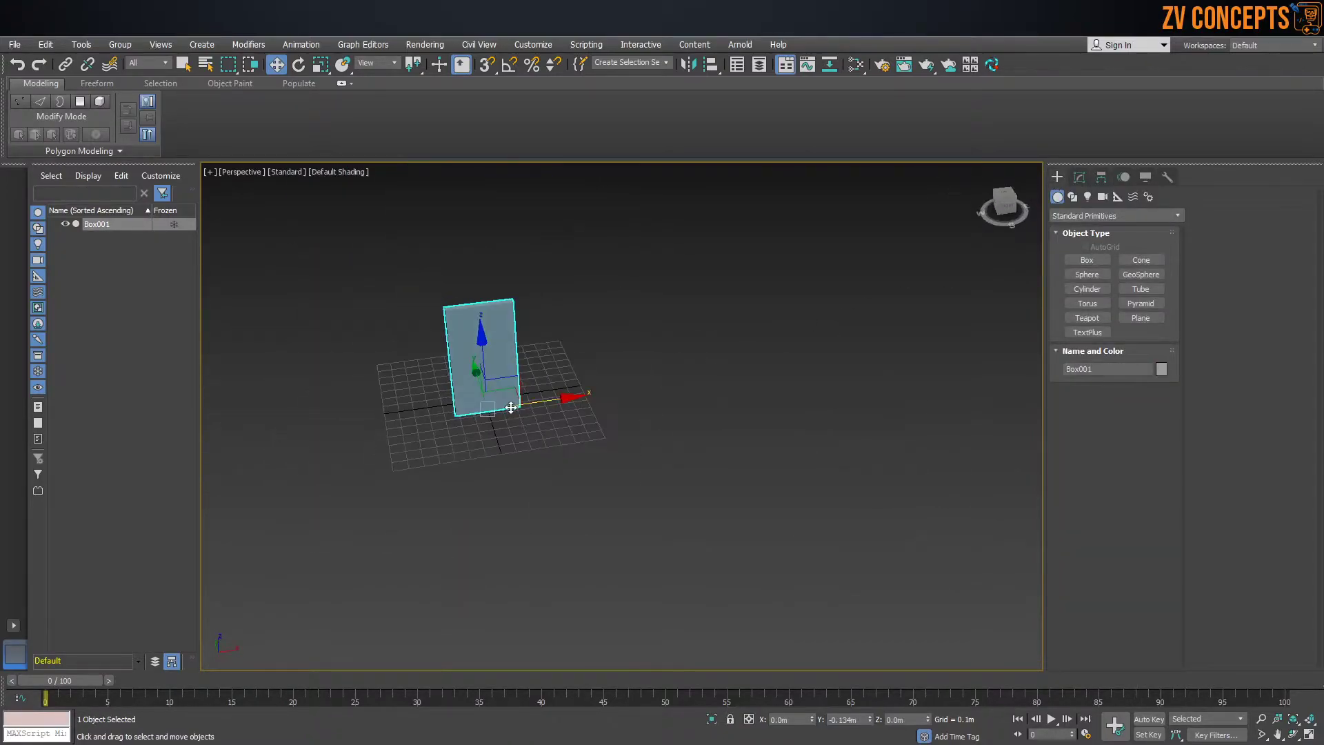
Step: Examine the box and the position of its base pivot from the front and at an angle
{"action": "key", "text": "z"}
{"action": "scroll", "coordinate": [647, 426], "scroll_direction": "down", "scroll_amount": 5}
{"action": "middle_click_drag", "start_coordinate": [704, 449], "coordinate": [674, 428], "text": "alt"}
{"action": "left_click_drag", "start_coordinate": [759, 295], "coordinate": [633, 483]}
{"action": "middle_click_drag", "start_coordinate": [635, 449], "coordinate": [626, 445], "text": "alt"}
{"action": "scroll", "coordinate": [625, 442], "scroll_direction": "up", "scroll_amount": 3}
{"action": "middle_click_drag", "start_coordinate": [614, 391], "coordinate": [657, 404], "text": "alt"}
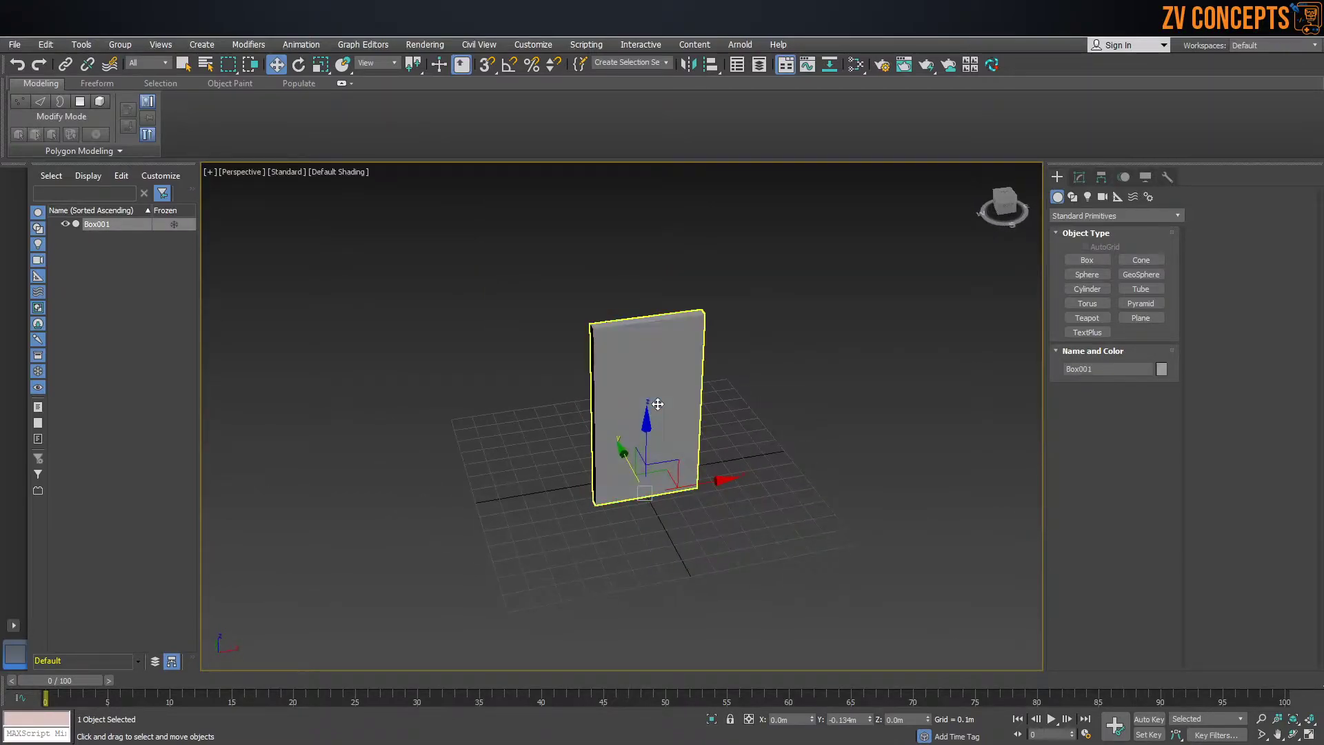
{"action": "middle_click_drag", "start_coordinate": [587, 429], "coordinate": [655, 474], "text": "alt"}
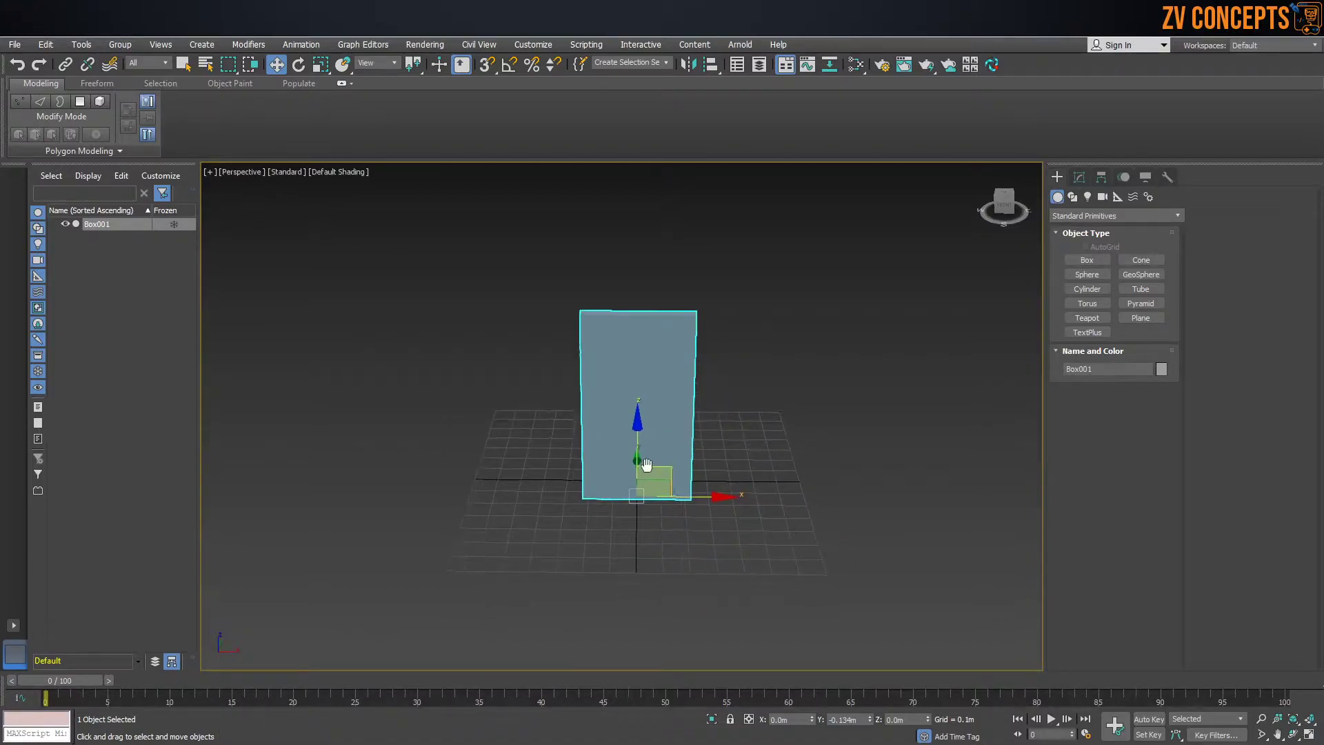
{"action": "scroll", "coordinate": [664, 437], "scroll_direction": "up", "scroll_amount": 3}
{"action": "left_click", "coordinate": [801, 378]}
{"action": "left_click", "coordinate": [564, 305]}
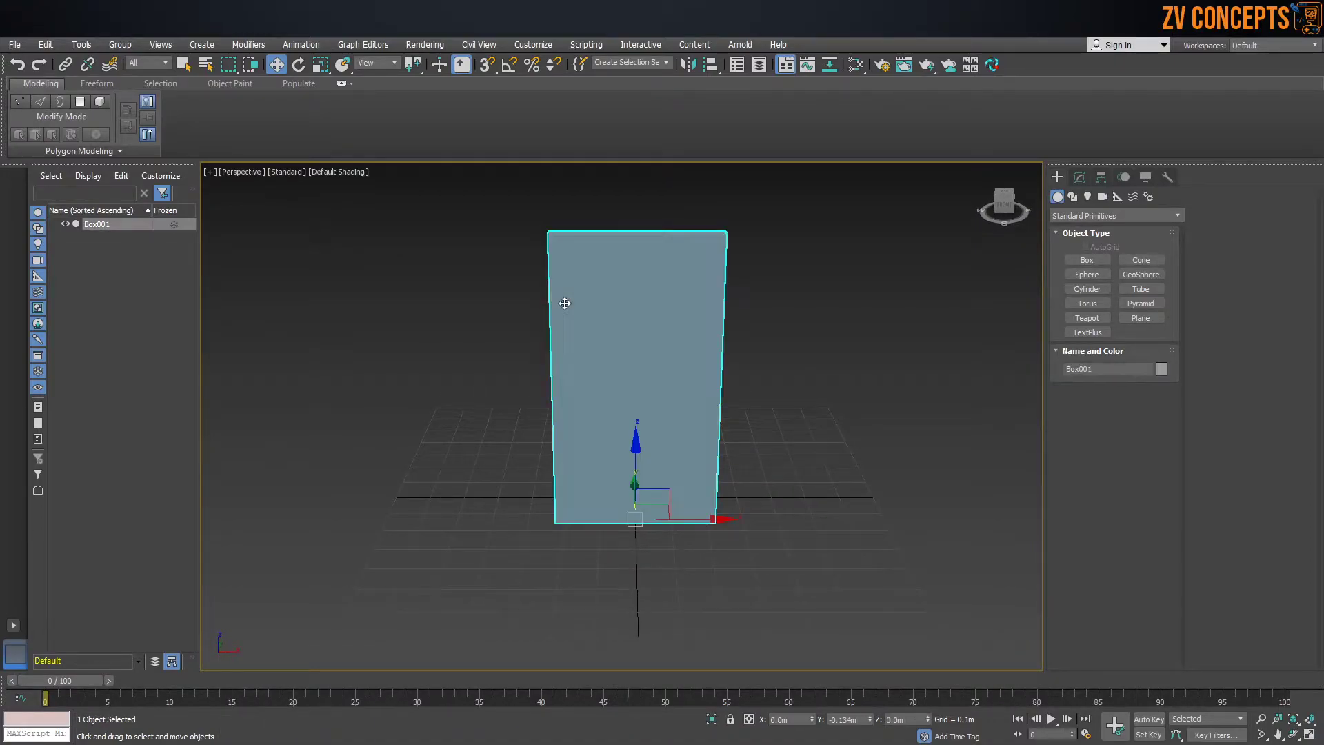
{"action": "scroll", "coordinate": [564, 299], "scroll_direction": "down", "scroll_amount": 5}
{"action": "scroll", "coordinate": [613, 322], "scroll_direction": "up", "scroll_amount": 8}
{"action": "scroll", "coordinate": [612, 322], "scroll_direction": "down", "scroll_amount": 4}
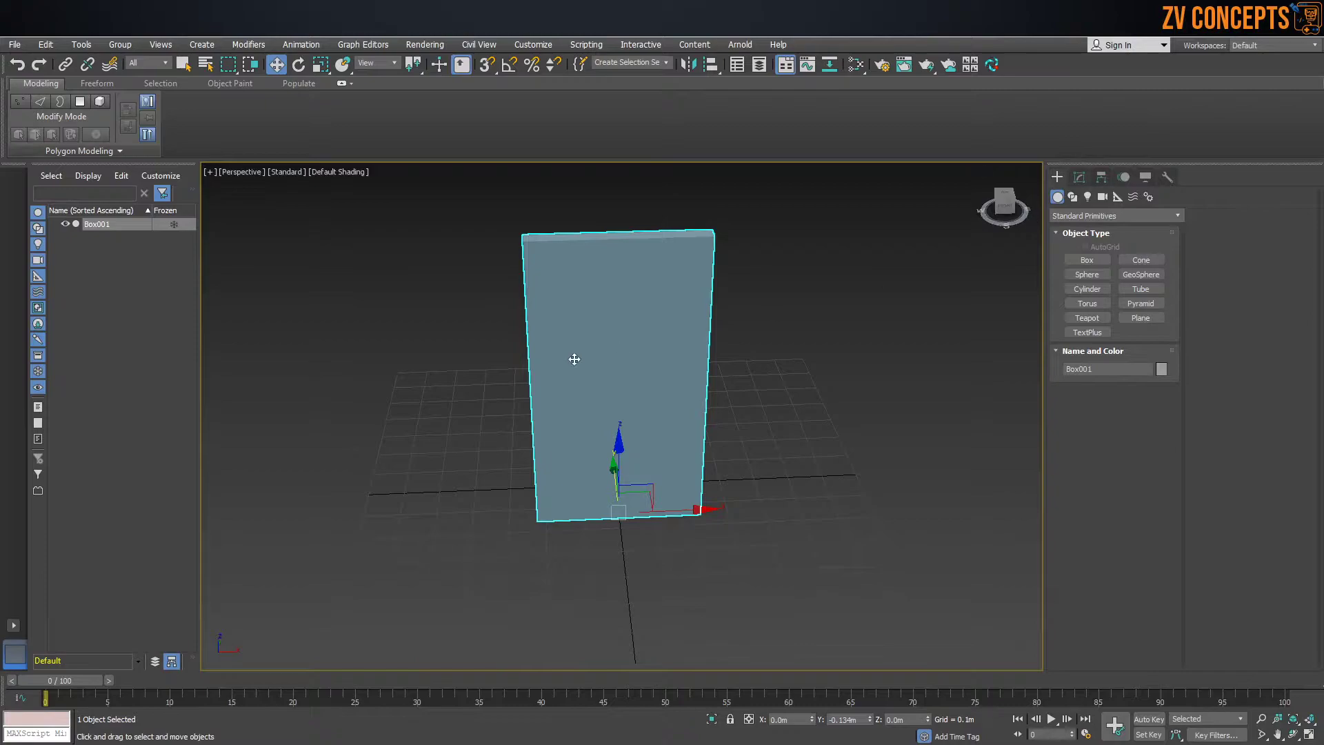
{"action": "middle_click_drag", "start_coordinate": [648, 432], "coordinate": [648, 431], "text": "alt"}
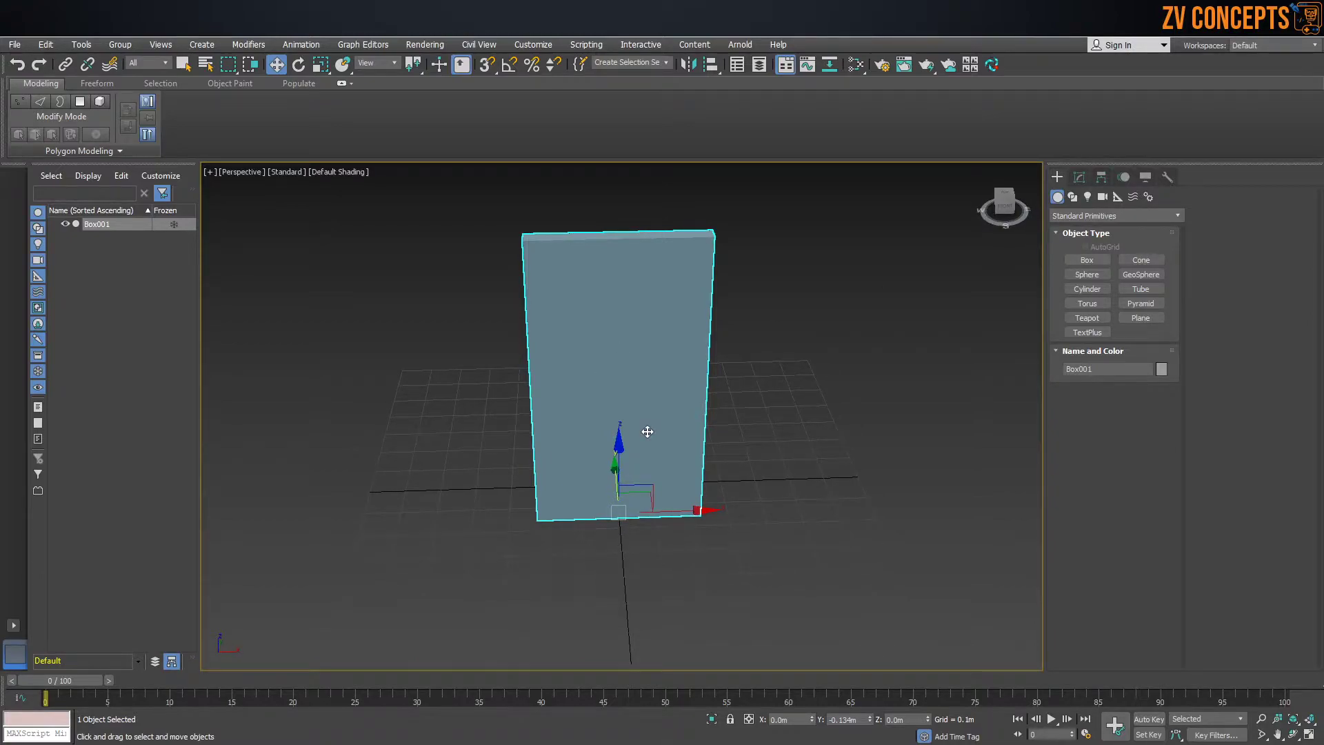
Step: Start the Carnac keystroke display from the desktop, minimise its settings window and return to 3ds Max
{"action": "left_click", "coordinate": [1234, 27]}
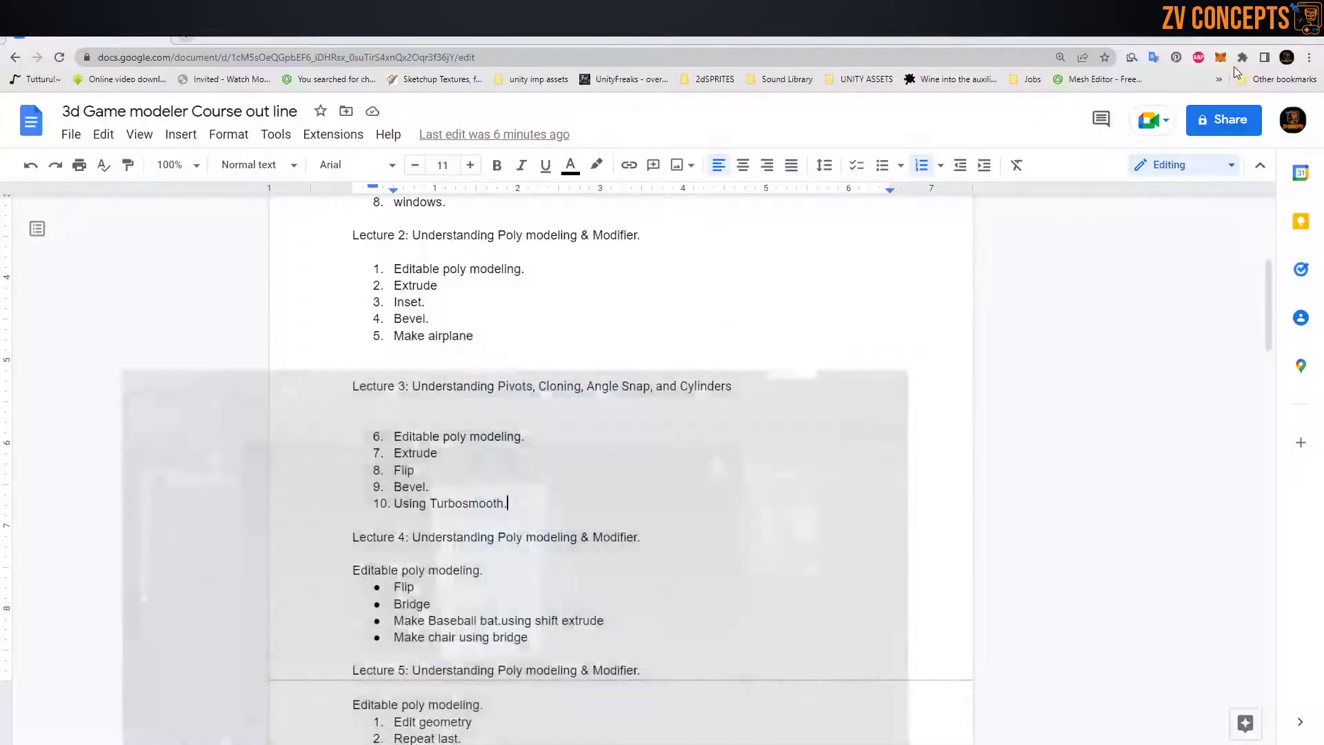
{"action": "left_click", "coordinate": [1236, 26]}
{"action": "double_click", "coordinate": [1285, 44]}
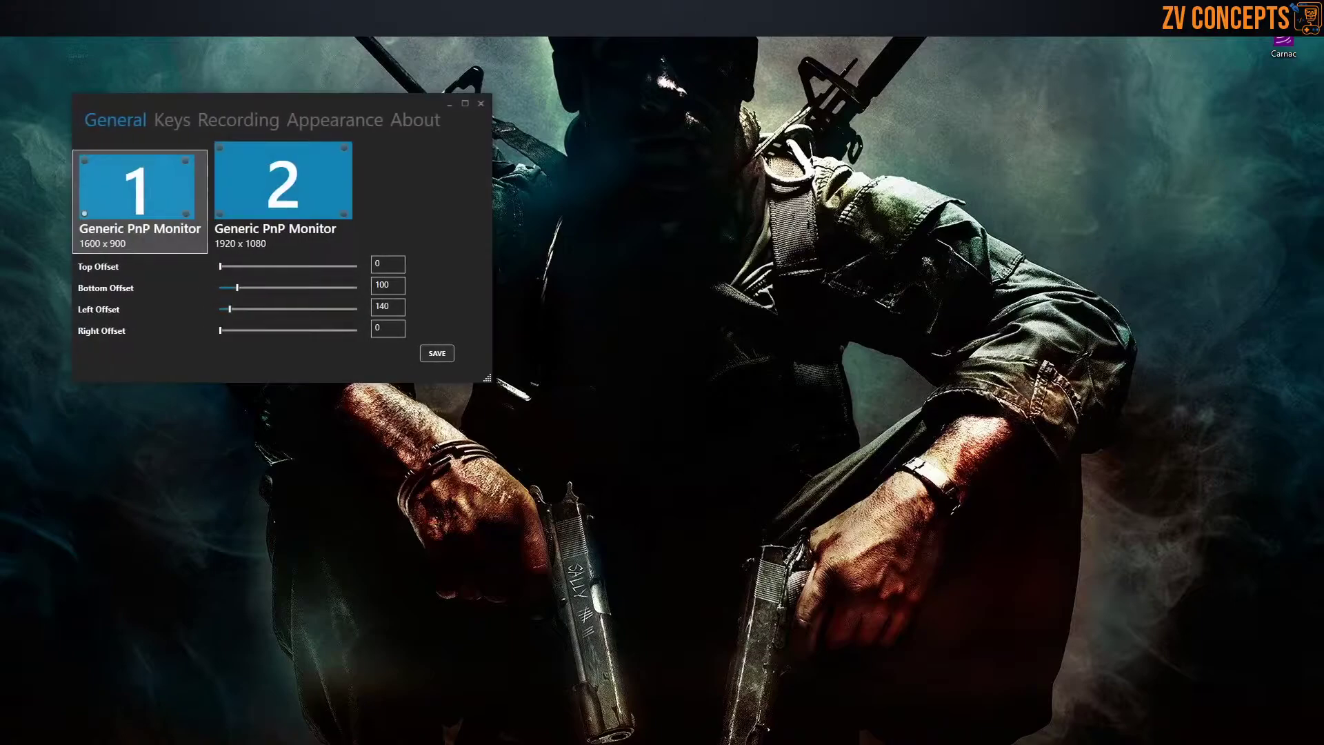
{"action": "left_click", "coordinate": [451, 105]}
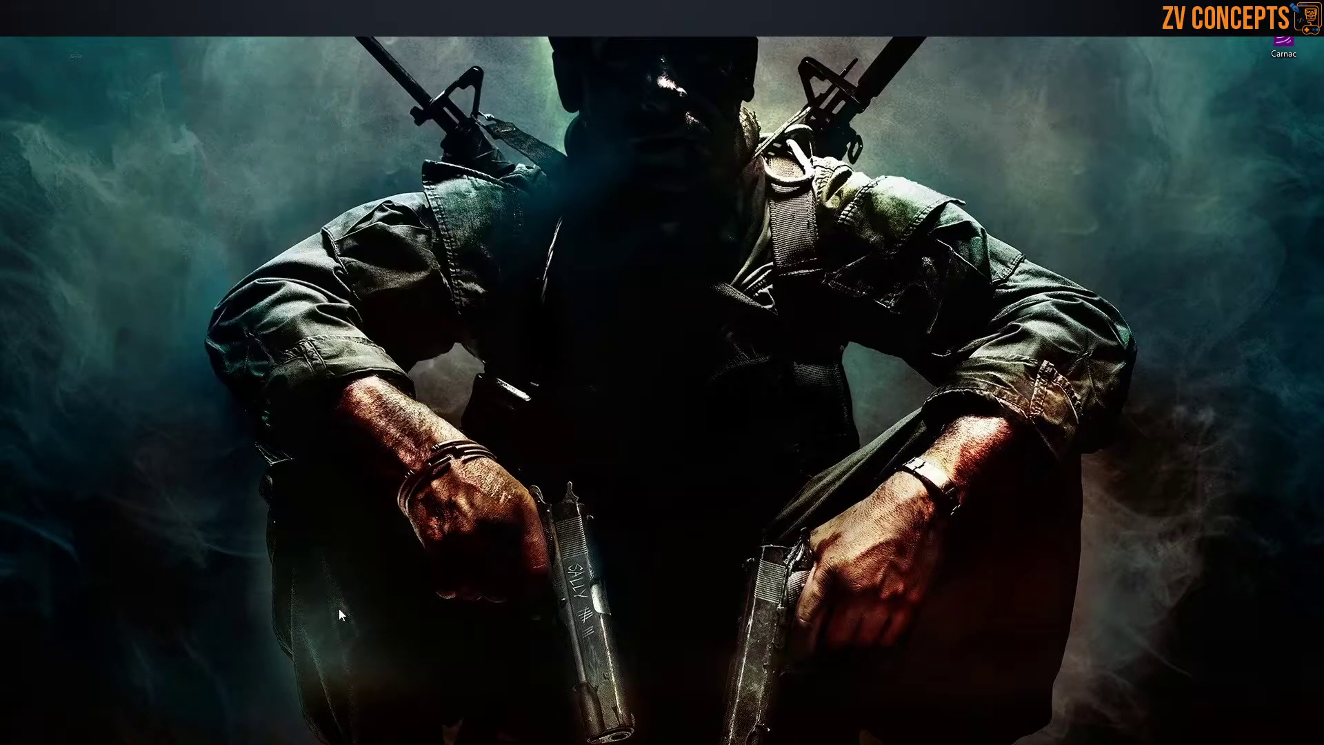
{"action": "key", "text": "alt+Tab"}
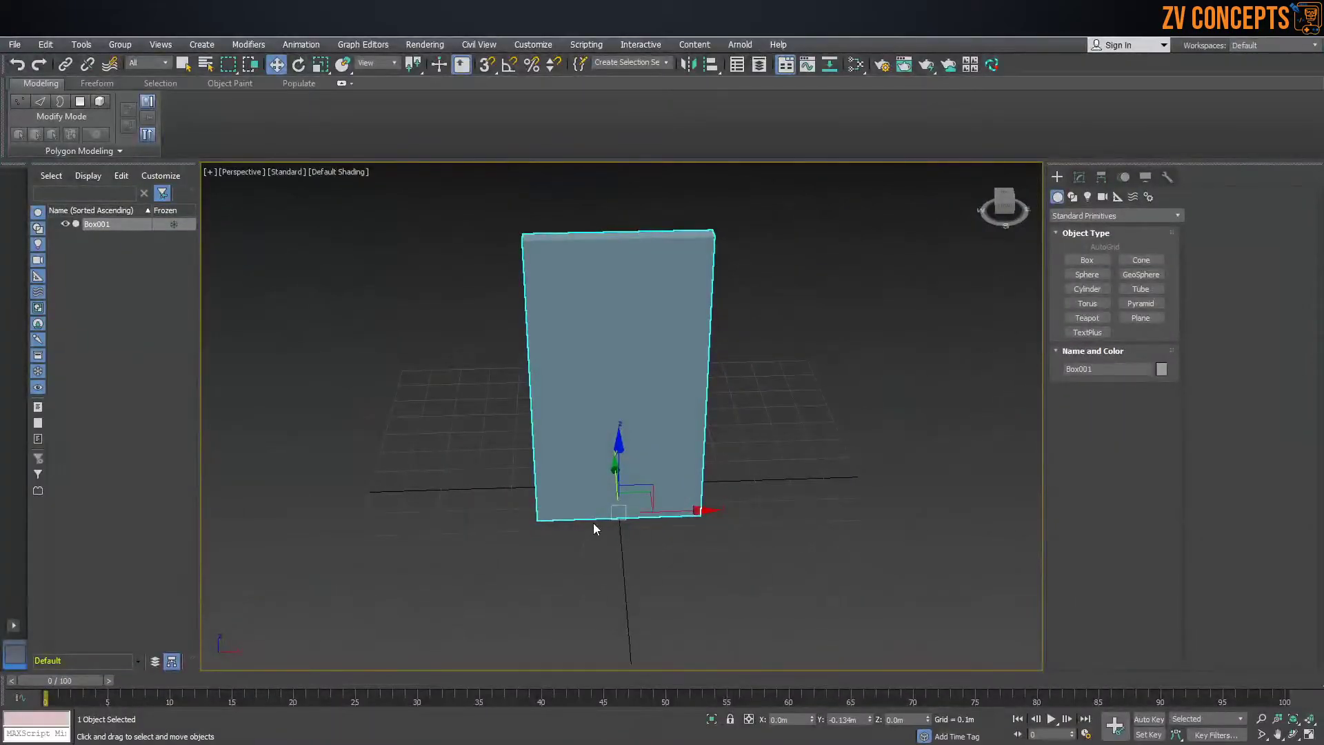
Step: Move only the box's pivot along the X axis to its lower corner, at about 0.222 m
{"action": "key", "text": "Insert"}
{"action": "middle_click_drag", "start_coordinate": [596, 514], "coordinate": [588, 483]}
{"action": "key", "text": "Insert"}
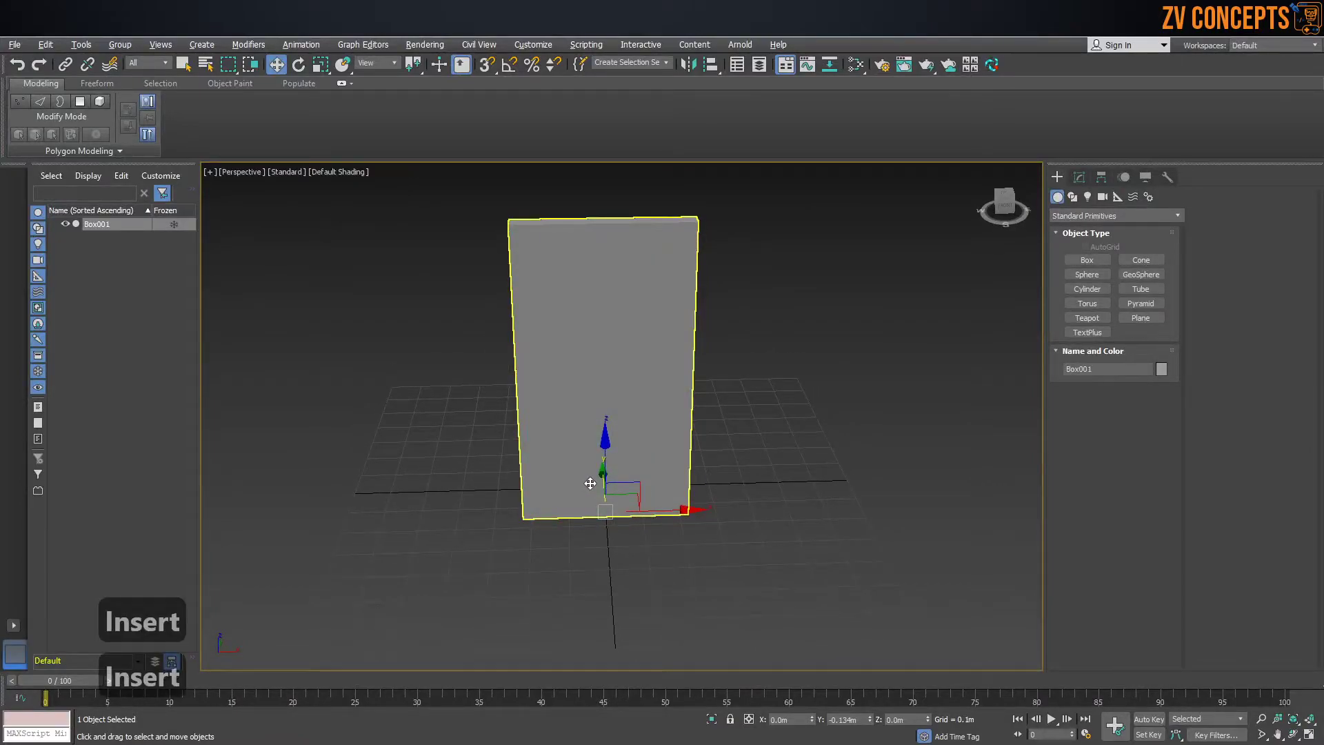
{"action": "left_click_drag", "start_coordinate": [640, 508], "coordinate": [708, 500]}
{"action": "key", "text": "Insert"}
{"action": "key", "text": "ctrl+z"}
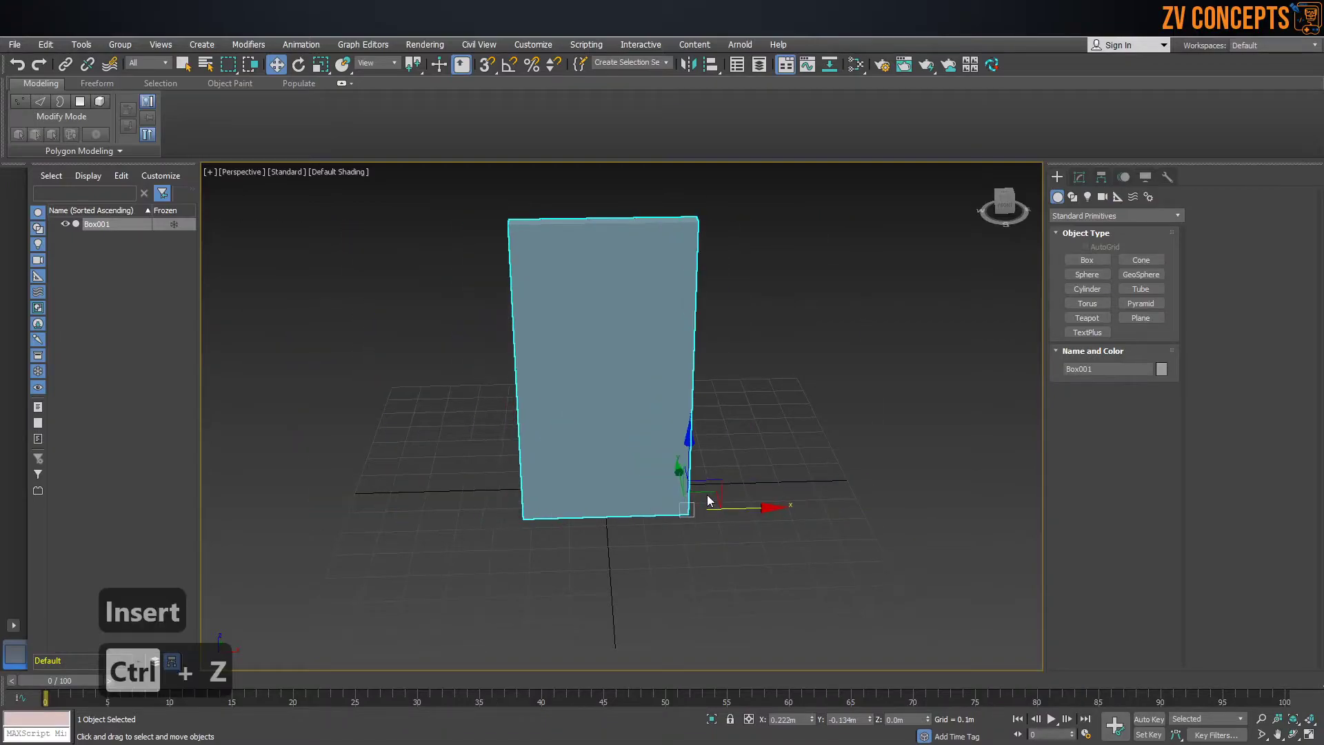
{"action": "middle_click_drag", "start_coordinate": [696, 498], "coordinate": [639, 473], "text": "alt"}
{"action": "scroll", "coordinate": [642, 475], "scroll_direction": "up", "scroll_amount": 3}
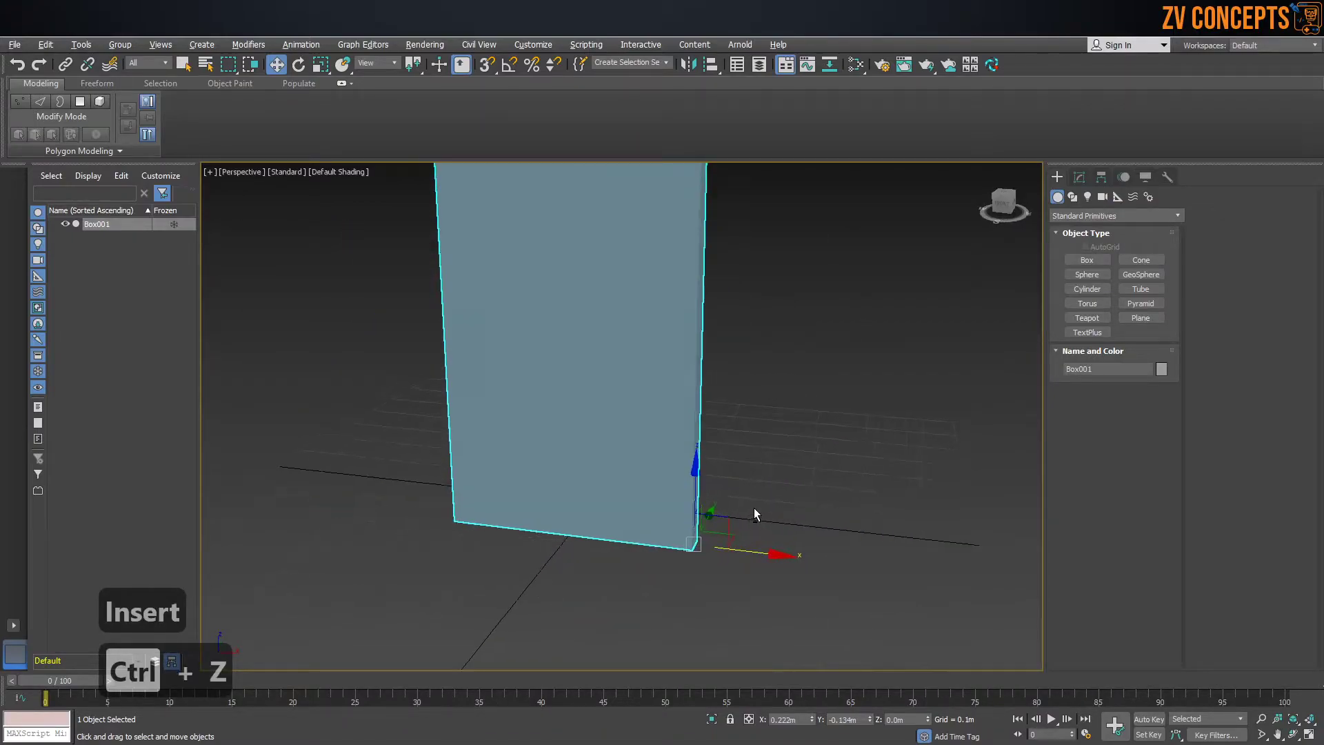
{"action": "middle_click_drag", "start_coordinate": [680, 484], "coordinate": [672, 413], "text": "alt"}
{"action": "scroll", "coordinate": [639, 464], "scroll_direction": "down", "scroll_amount": 4}
{"action": "left_click", "coordinate": [677, 378]}
{"action": "left_click", "coordinate": [563, 362]}
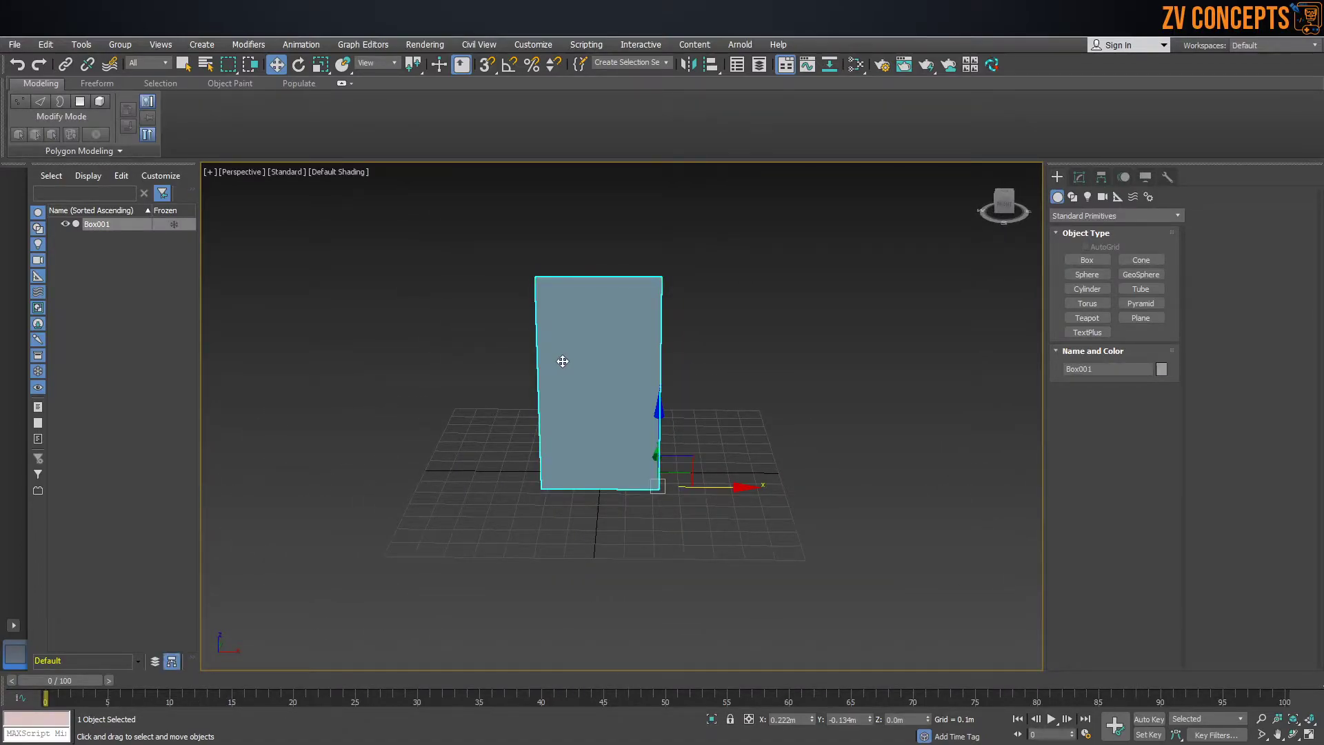
Step: Check the Lecture 3 topics in the Google Docs course outline and return to 3ds Max
{"action": "mouse_move", "coordinate": [293, 744]}
{"action": "left_click", "coordinate": [293, 704]}
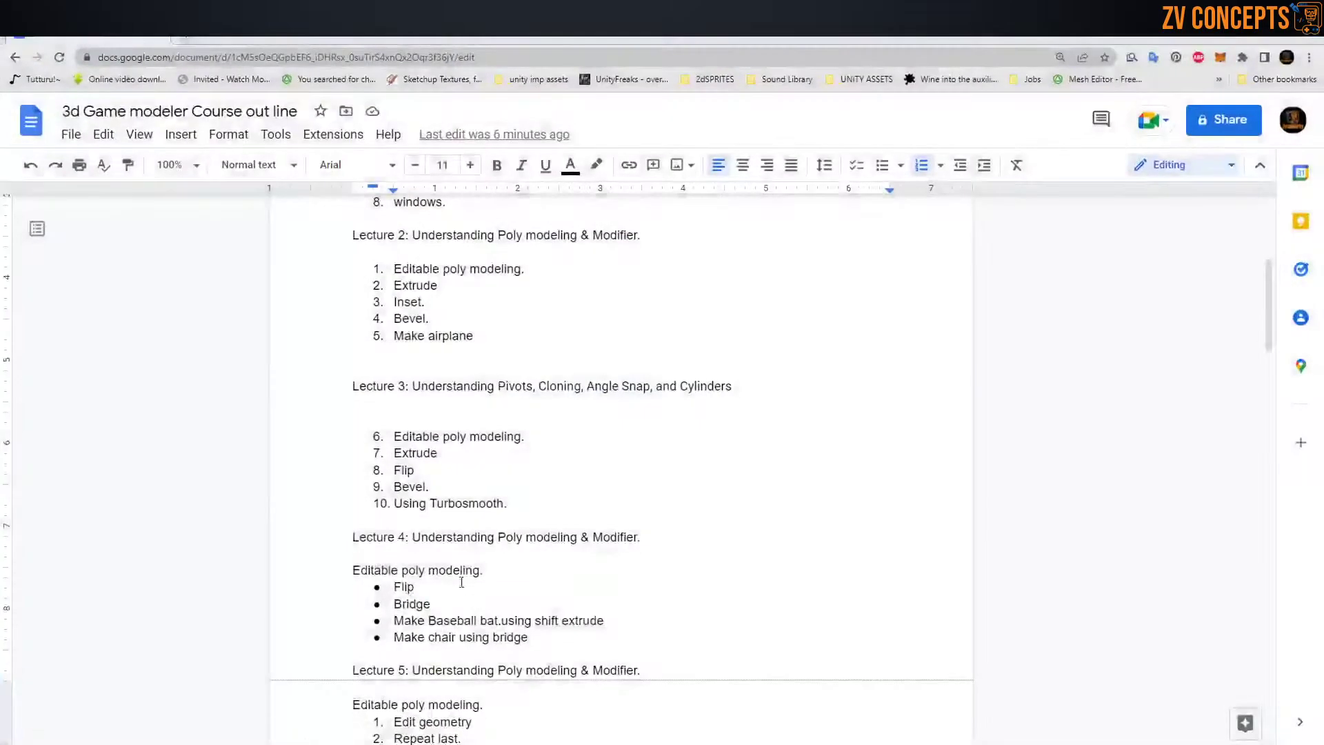
{"action": "left_click", "coordinate": [624, 386]}
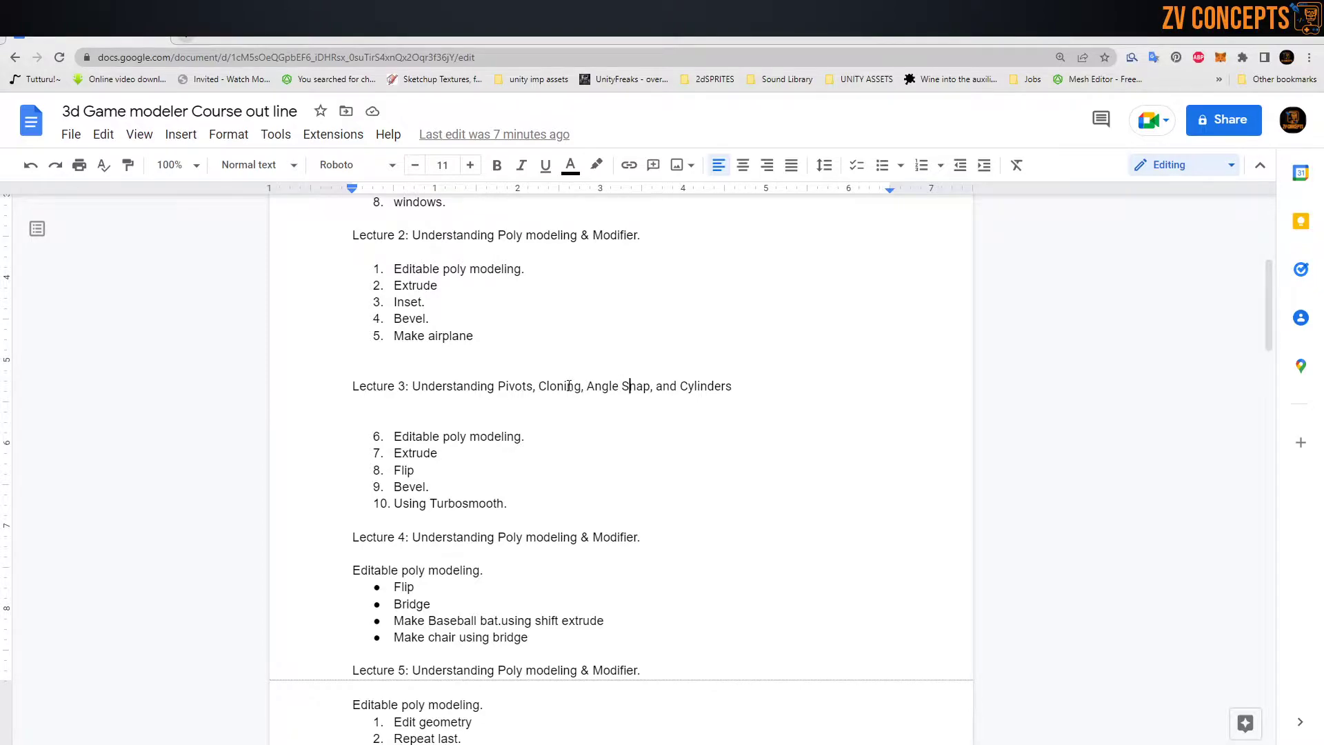
{"action": "left_click", "coordinate": [1230, 30]}
{"action": "middle_click_drag", "start_coordinate": [766, 338], "coordinate": [724, 343], "text": "alt"}
{"action": "scroll", "coordinate": [723, 342], "scroll_direction": "up", "scroll_amount": 5}
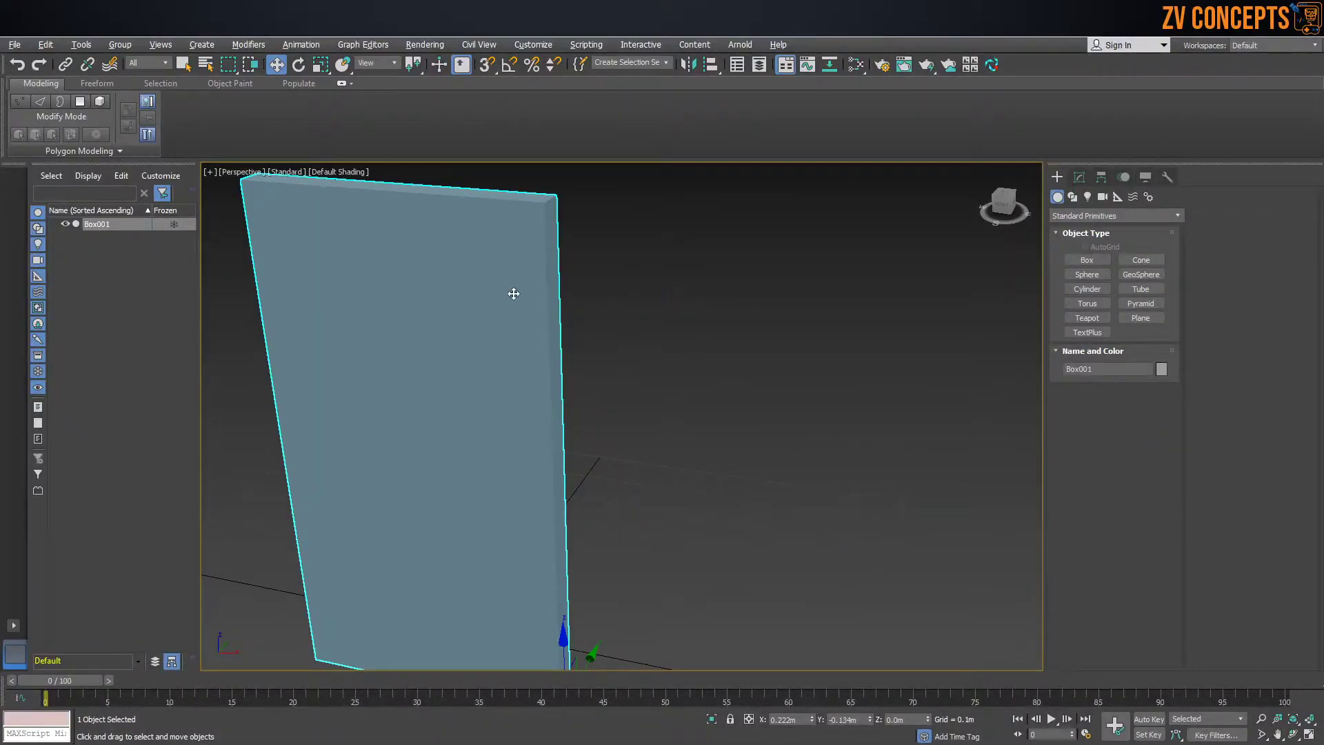
{"action": "scroll", "coordinate": [682, 248], "scroll_direction": "down", "scroll_amount": 7}
{"action": "left_click", "coordinate": [682, 248]}
{"action": "left_click", "coordinate": [633, 247]}
{"action": "key", "text": "z"}
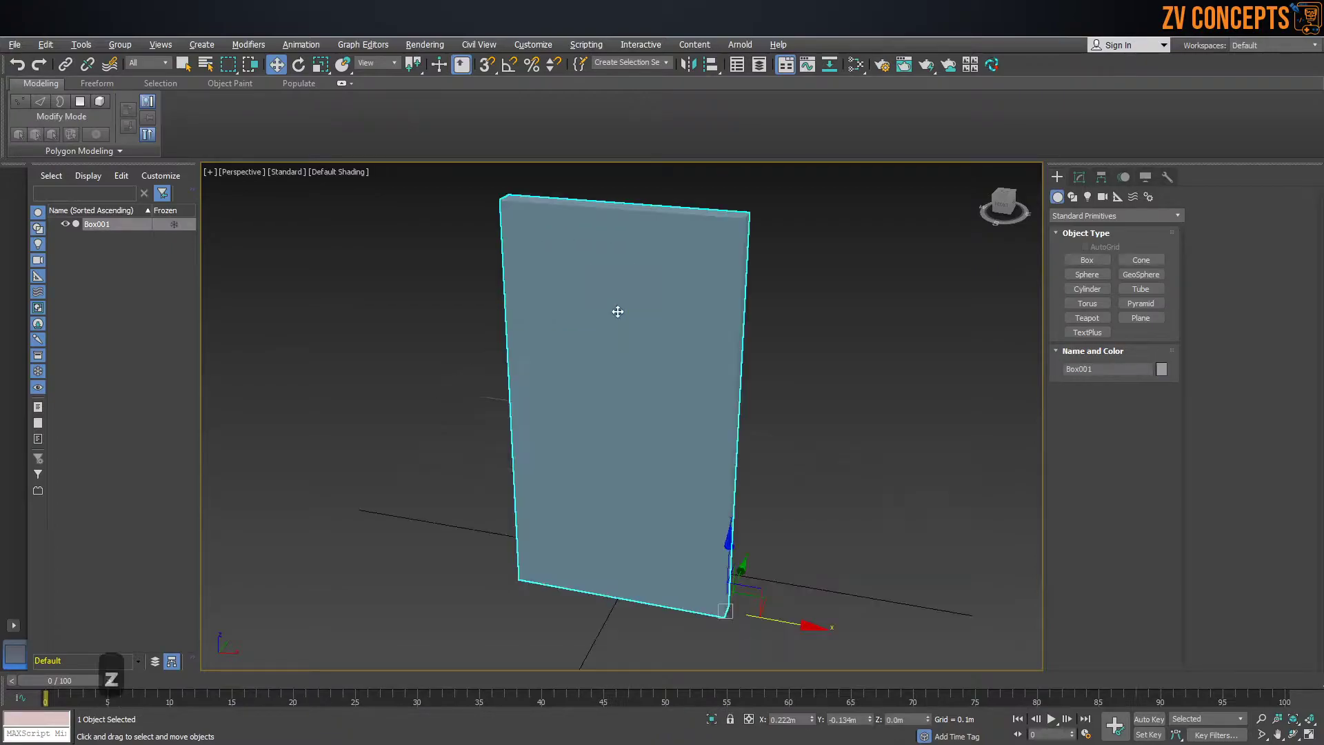
{"action": "scroll", "coordinate": [629, 334], "scroll_direction": "down", "scroll_amount": 4}
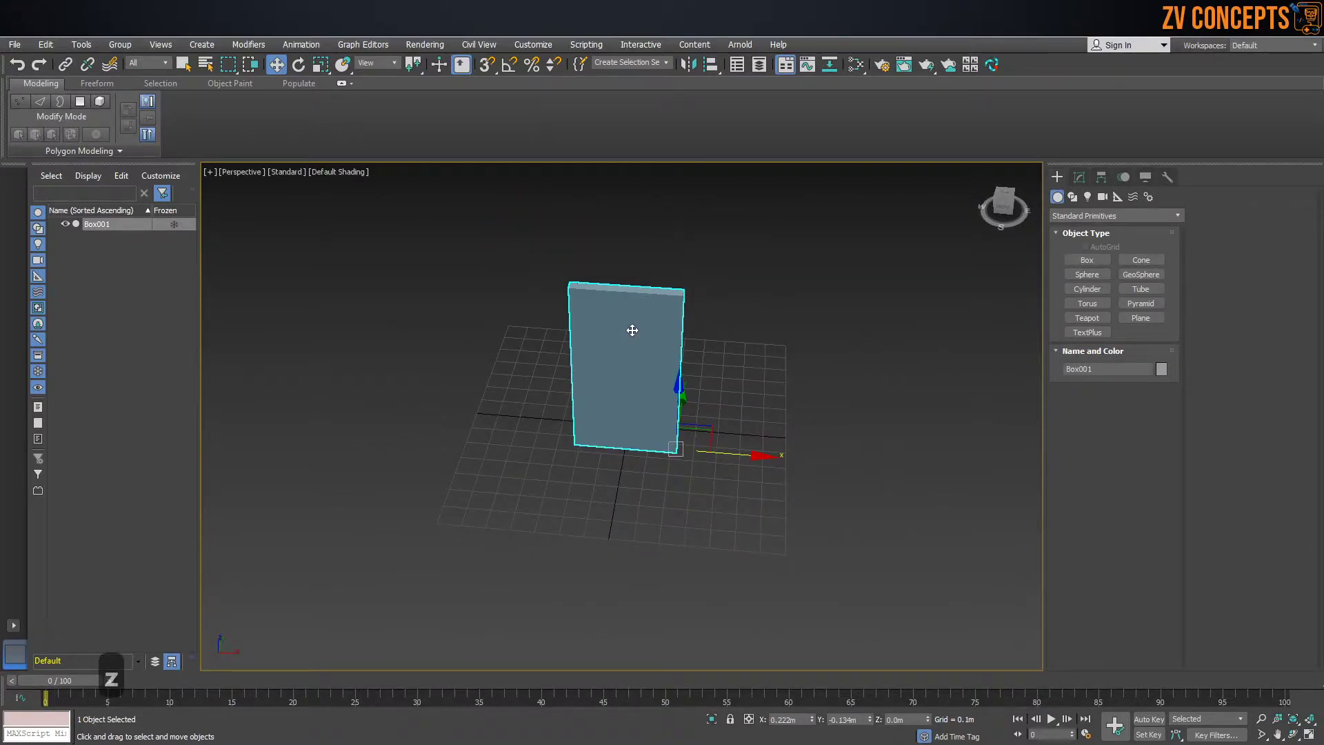
Step: Clone the upright box once as a Copy along the Y axis, placing it at about 0.632 m
{"action": "mouse_move", "coordinate": [681, 329]}
{"action": "middle_mouse_down", "text": "alt"}
{"action": "mouse_move", "coordinate": [611, 317]}
{"action": "mouse_move", "coordinate": [559, 334]}
{"action": "mouse_move", "coordinate": [720, 420]}
{"action": "mouse_move", "coordinate": [668, 402]}
{"action": "mouse_move", "coordinate": [651, 358]}
{"action": "mouse_move", "coordinate": [661, 381]}
{"action": "mouse_move", "coordinate": [620, 370]}
{"action": "middle_mouse_up", "text": "alt"}
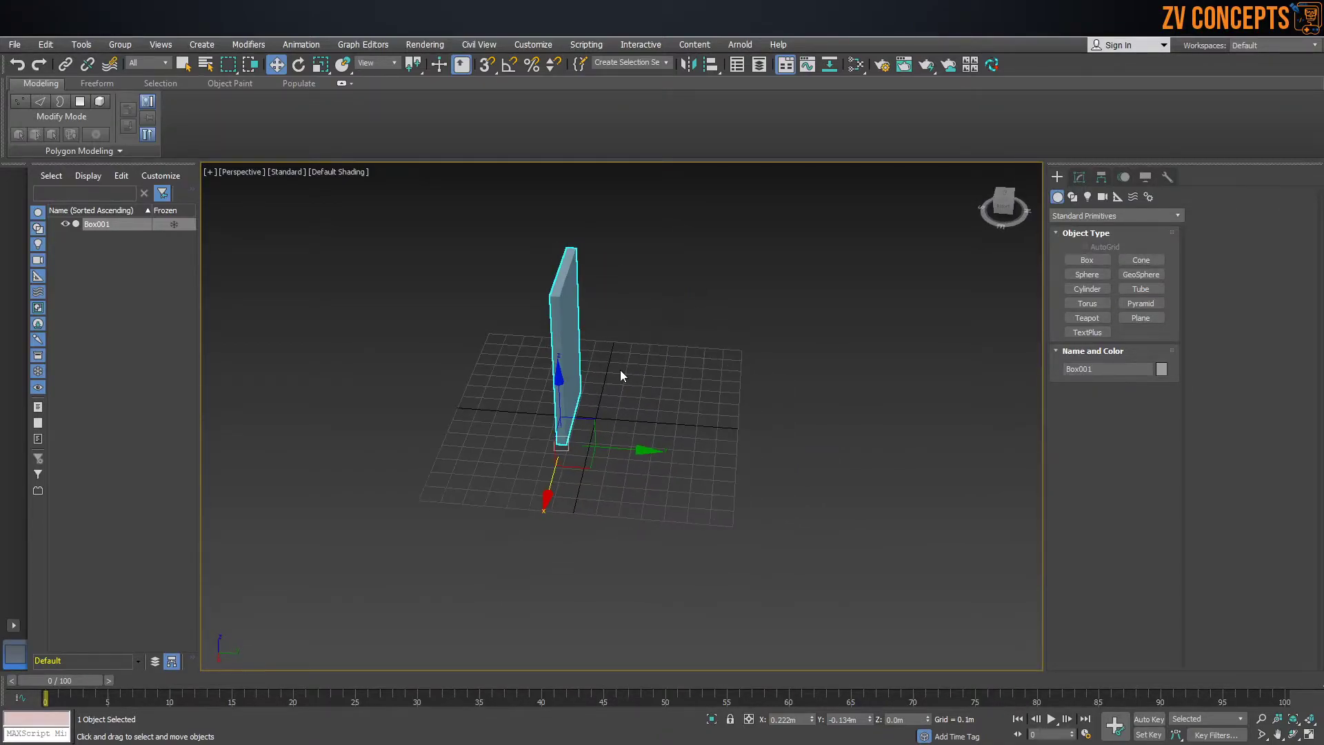
{"action": "left_click_drag", "start_coordinate": [623, 448], "coordinate": [777, 458], "text": "shift"}
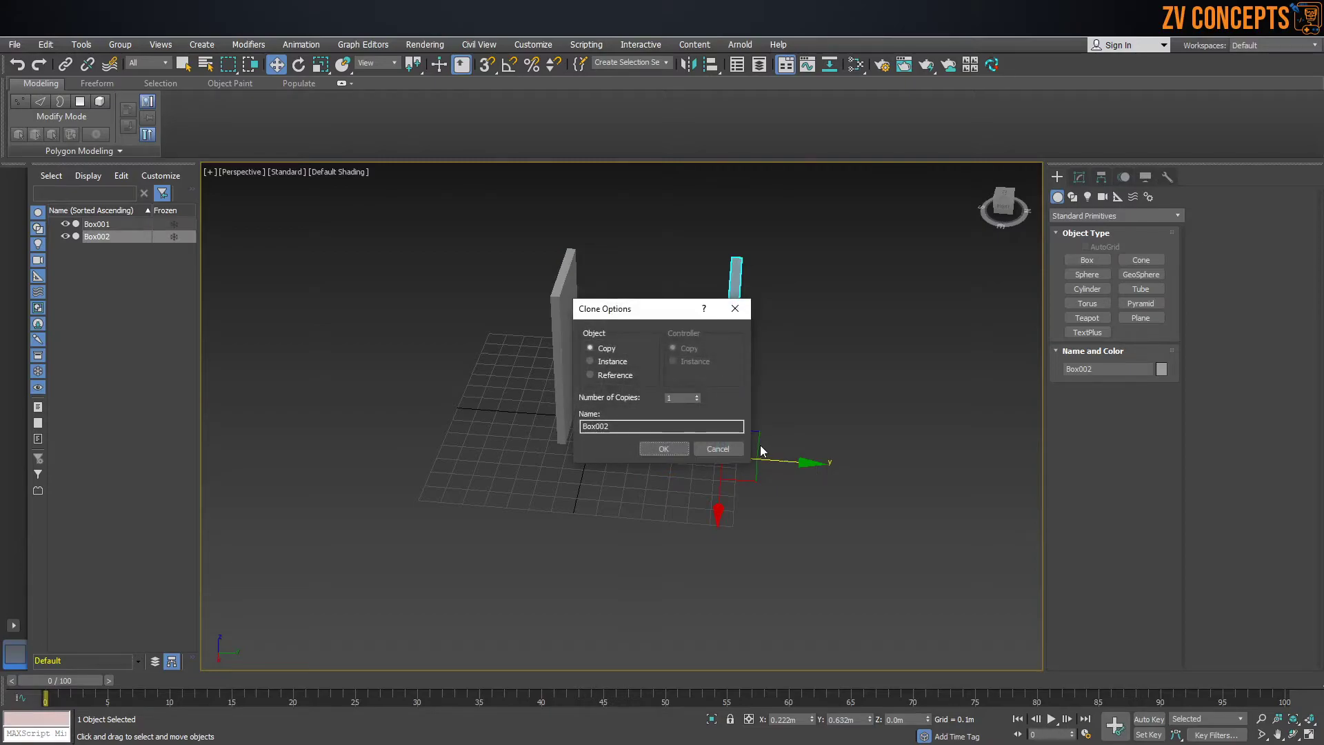
{"action": "left_click", "coordinate": [677, 450]}
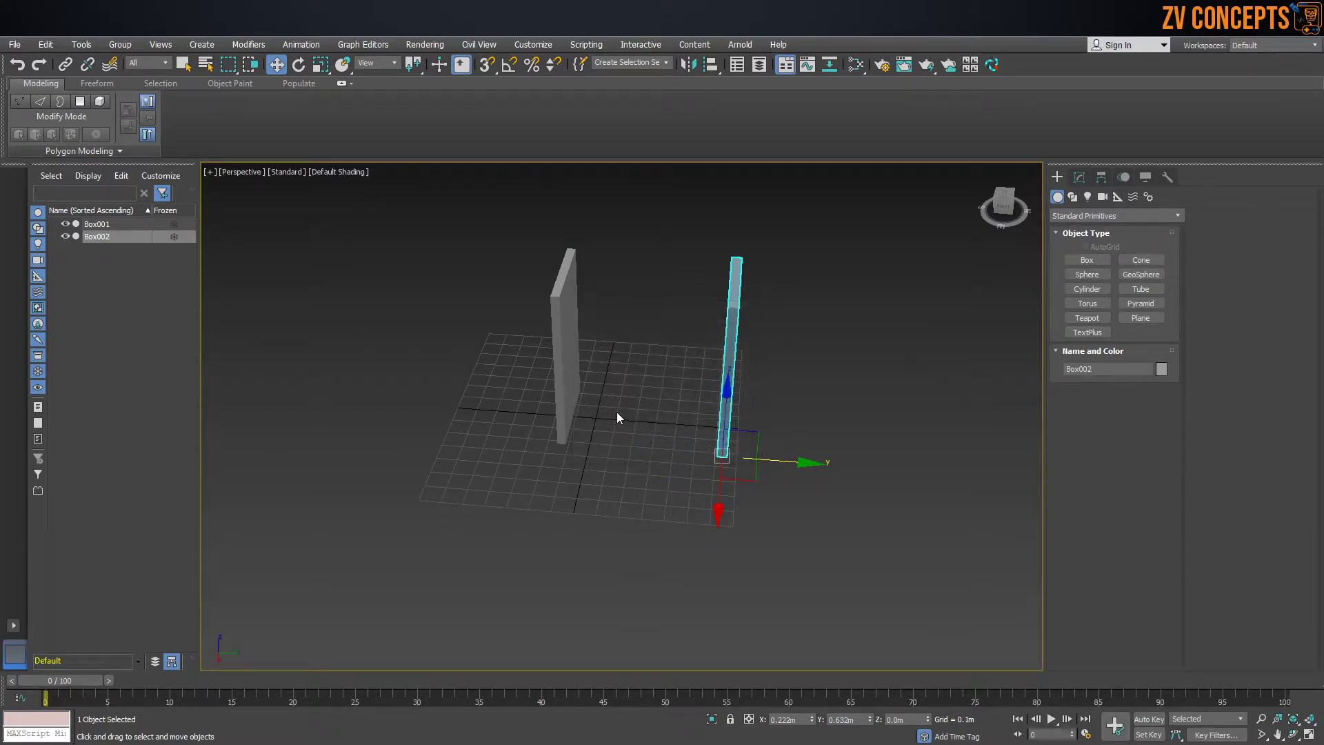
Step: Clone the second upright box while rotating it 90° about the X axis with Angle Snap on, making a horizontal board
{"action": "key", "text": "r"}
{"action": "key", "text": "e"}
{"action": "mouse_move", "coordinate": [768, 406]}
{"action": "left_mouse_down"}
{"action": "mouse_move", "coordinate": [685, 349]}
{"action": "mouse_move", "coordinate": [657, 358]}
{"action": "mouse_move", "coordinate": [719, 366]}
{"action": "left_mouse_up"}
{"action": "key", "text": "a"}
{"action": "left_click", "coordinate": [674, 448]}
{"action": "middle_click_drag", "start_coordinate": [674, 448], "coordinate": [724, 430], "text": "alt"}
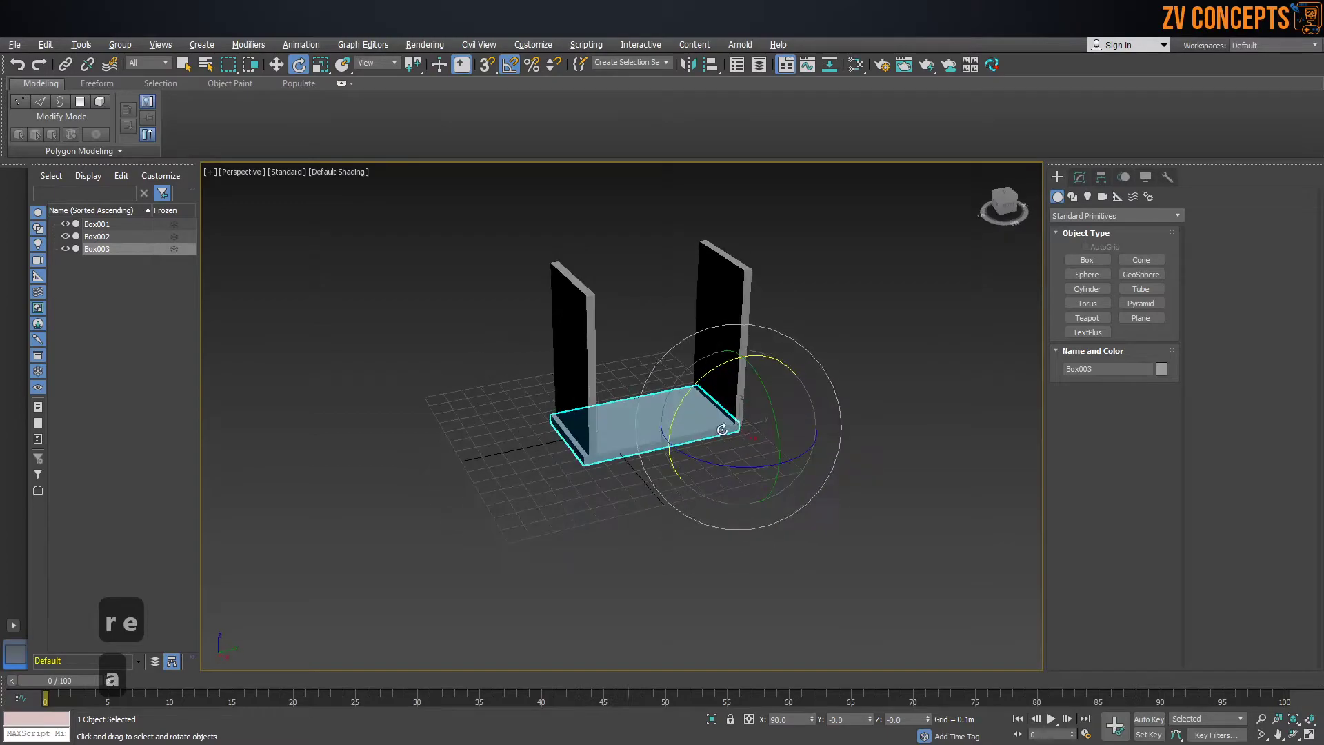
Step: Raise the horizontal board onto the two uprights and refine its height in the Front view to about 0.832 m
{"action": "key", "text": "w"}
{"action": "left_click_drag", "start_coordinate": [736, 376], "coordinate": [739, 220]}
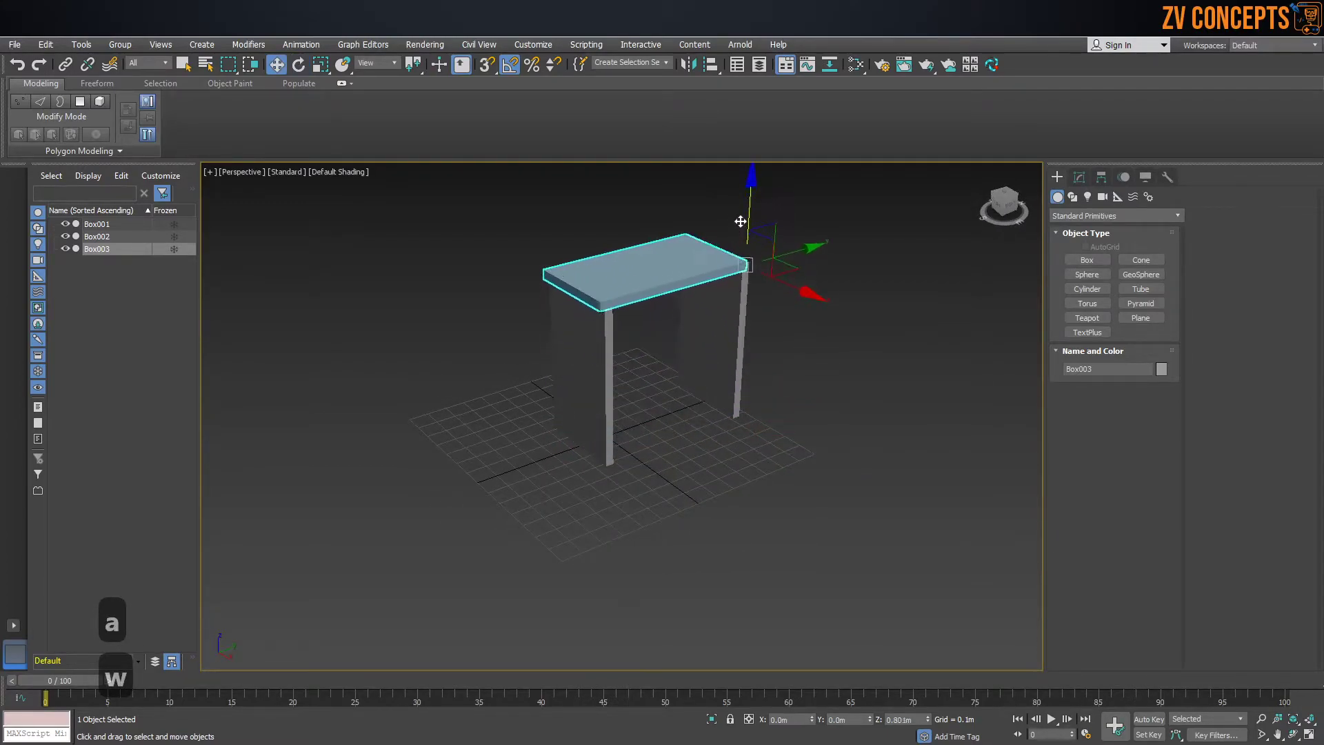
{"action": "key", "text": "f"}
{"action": "key", "text": "z"}
{"action": "scroll", "coordinate": [709, 317], "scroll_direction": "up", "scroll_amount": 3}
{"action": "middle_click_drag", "start_coordinate": [689, 253], "coordinate": [725, 321]}
{"action": "key", "text": "g"}
{"action": "left_click_drag", "start_coordinate": [728, 298], "coordinate": [738, 242]}
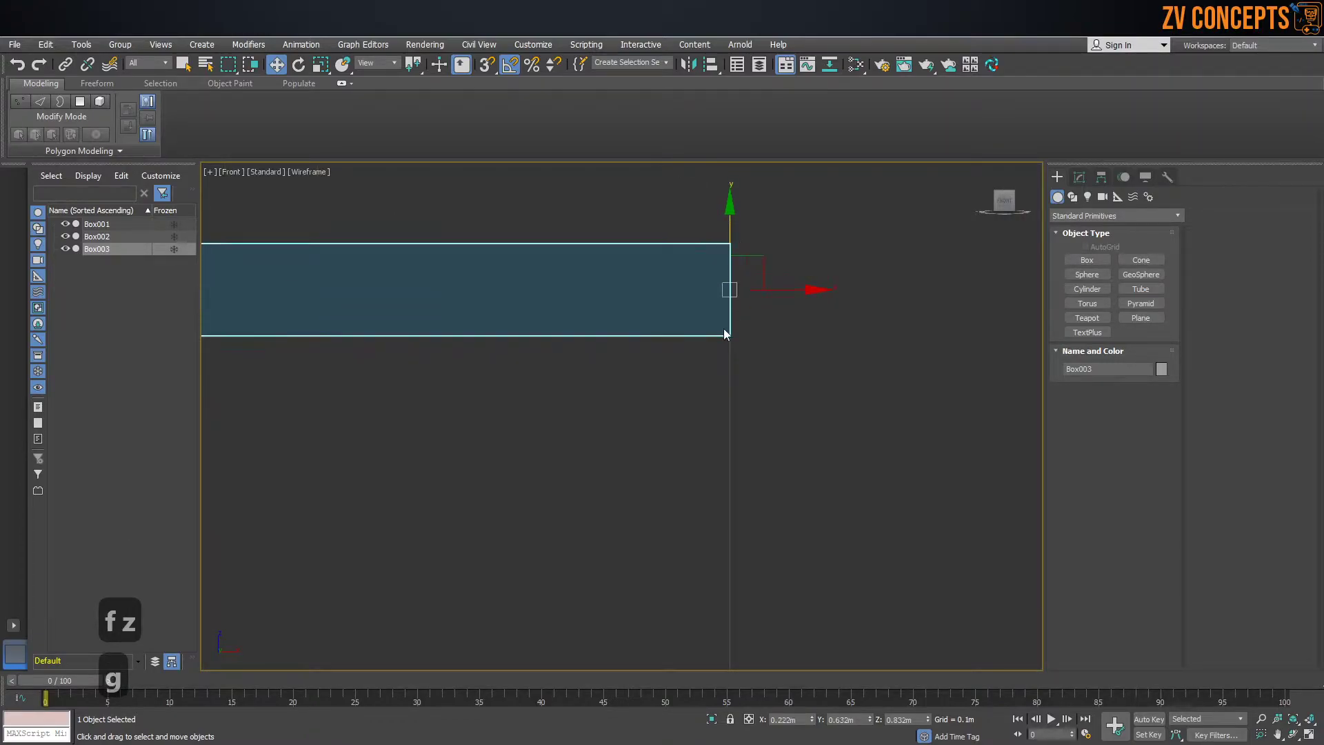
Step: Move the second upright in the Left view so its outer edge lines up with the board's end, at about Y 0.604 m
{"action": "key", "text": "l"}
{"action": "scroll", "coordinate": [600, 316], "scroll_direction": "up", "scroll_amount": 3}
{"action": "key", "text": "g"}
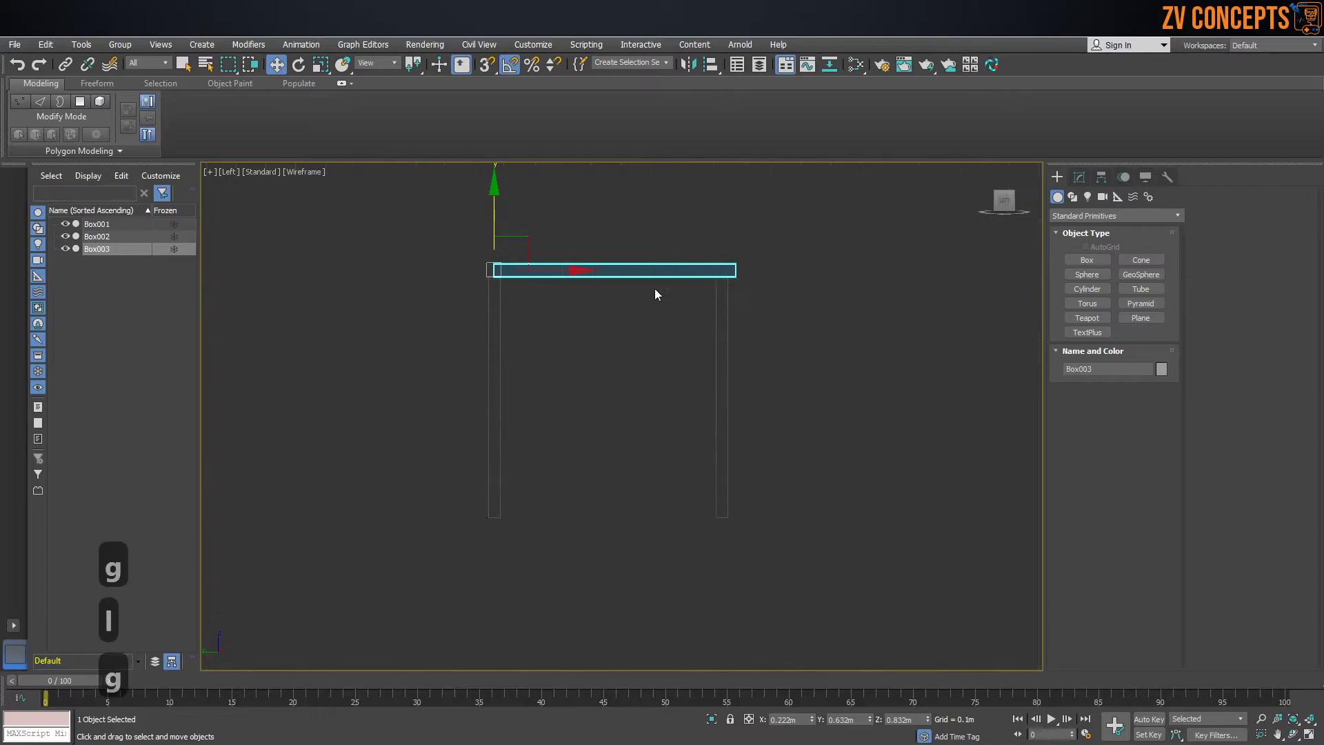
{"action": "scroll", "coordinate": [655, 295], "scroll_direction": "up", "scroll_amount": 5}
{"action": "left_click", "coordinate": [334, 422]}
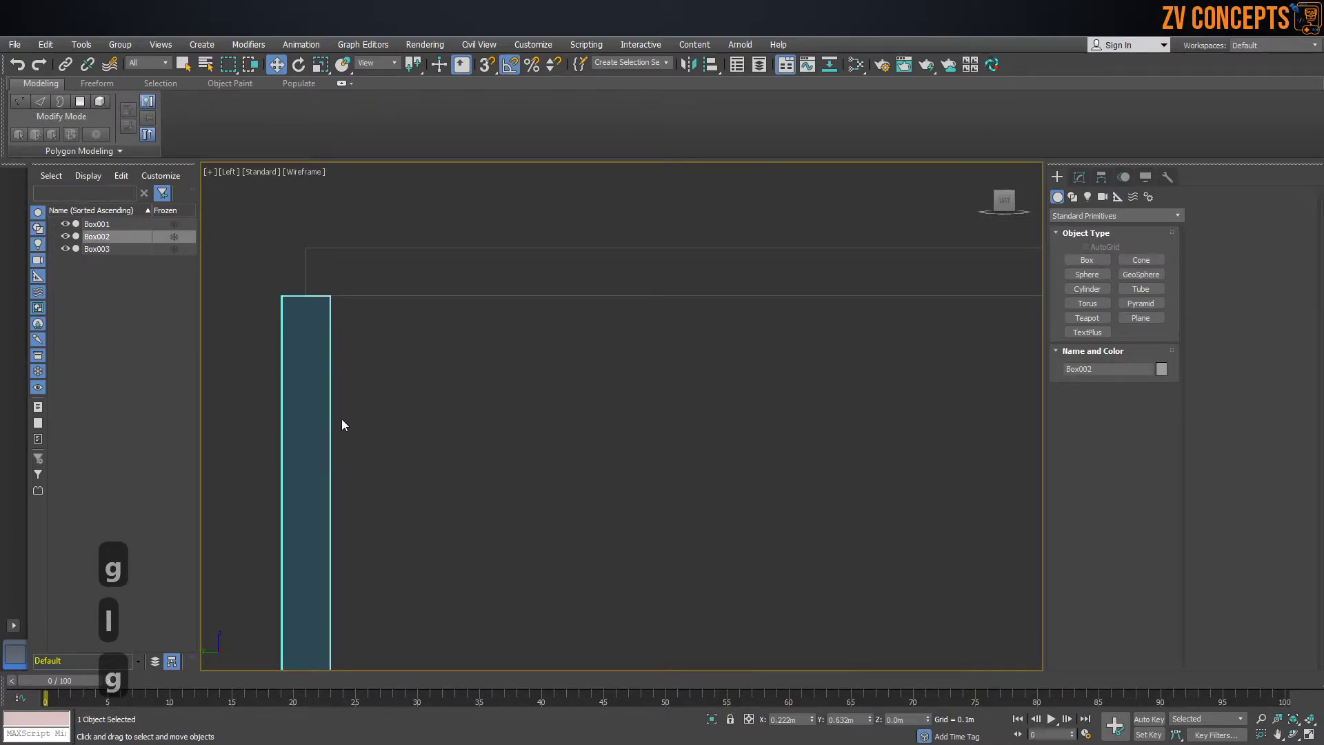
{"action": "scroll", "coordinate": [342, 421], "scroll_direction": "down", "scroll_amount": 3}
{"action": "left_click_drag", "start_coordinate": [378, 625], "coordinate": [386, 630]}
Step: Line up the first upright under the opposite end of the board in the Left view, at about Y -0.159 m
{"action": "left_click_drag", "start_coordinate": [668, 515], "coordinate": [488, 527]}
{"action": "scroll", "coordinate": [551, 441], "scroll_direction": "up", "scroll_amount": 2}
{"action": "scroll", "coordinate": [601, 448], "scroll_direction": "down", "scroll_amount": 1}
{"action": "left_click_drag", "start_coordinate": [599, 405], "coordinate": [621, 370]}
{"action": "scroll", "coordinate": [607, 400], "scroll_direction": "up", "scroll_amount": 8}
{"action": "scroll", "coordinate": [623, 371], "scroll_direction": "down", "scroll_amount": 8}
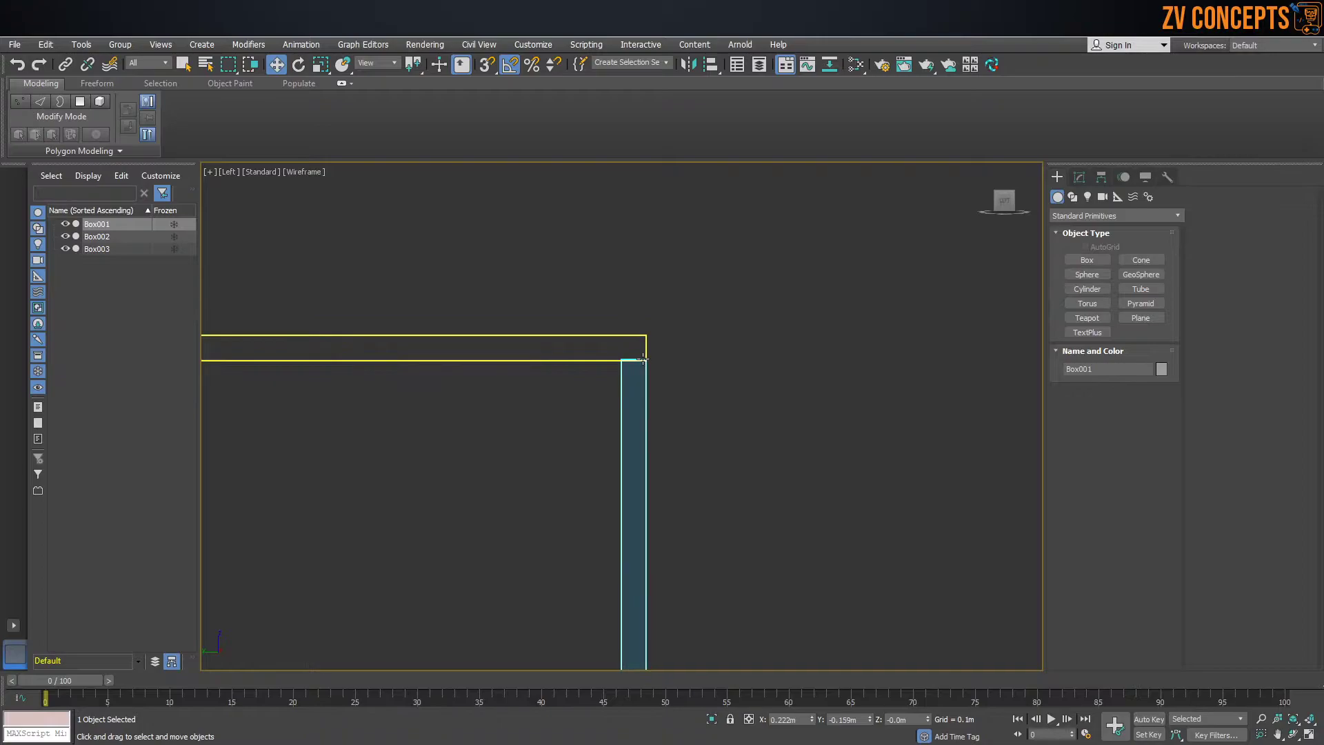
Step: Return to the Perspective view, display edged faces and select the tabletop, framing its near corner joint
{"action": "key", "text": "p"}
{"action": "middle_click_drag", "start_coordinate": [565, 342], "coordinate": [651, 324], "text": "alt"}
{"action": "left_click", "coordinate": [651, 321]}
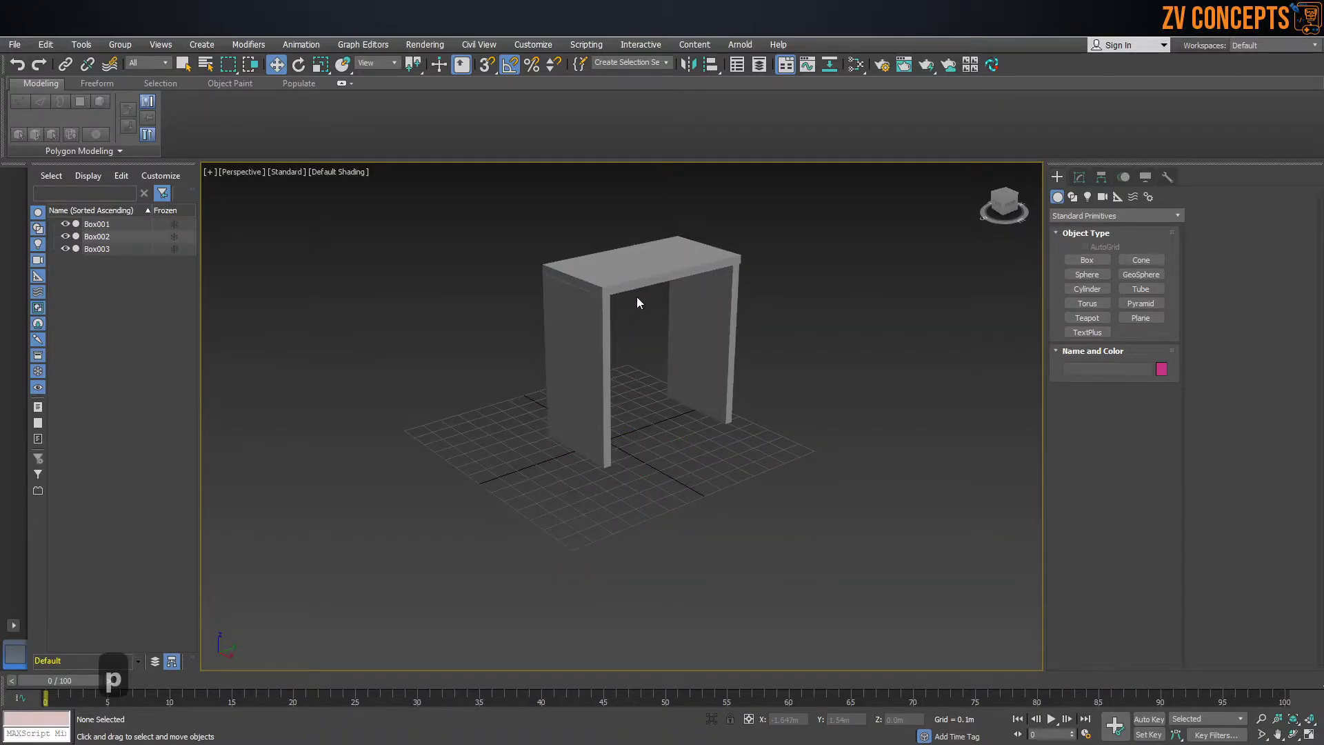
{"action": "key", "text": "F4"}
{"action": "scroll", "coordinate": [635, 296], "scroll_direction": "up", "scroll_amount": 3}
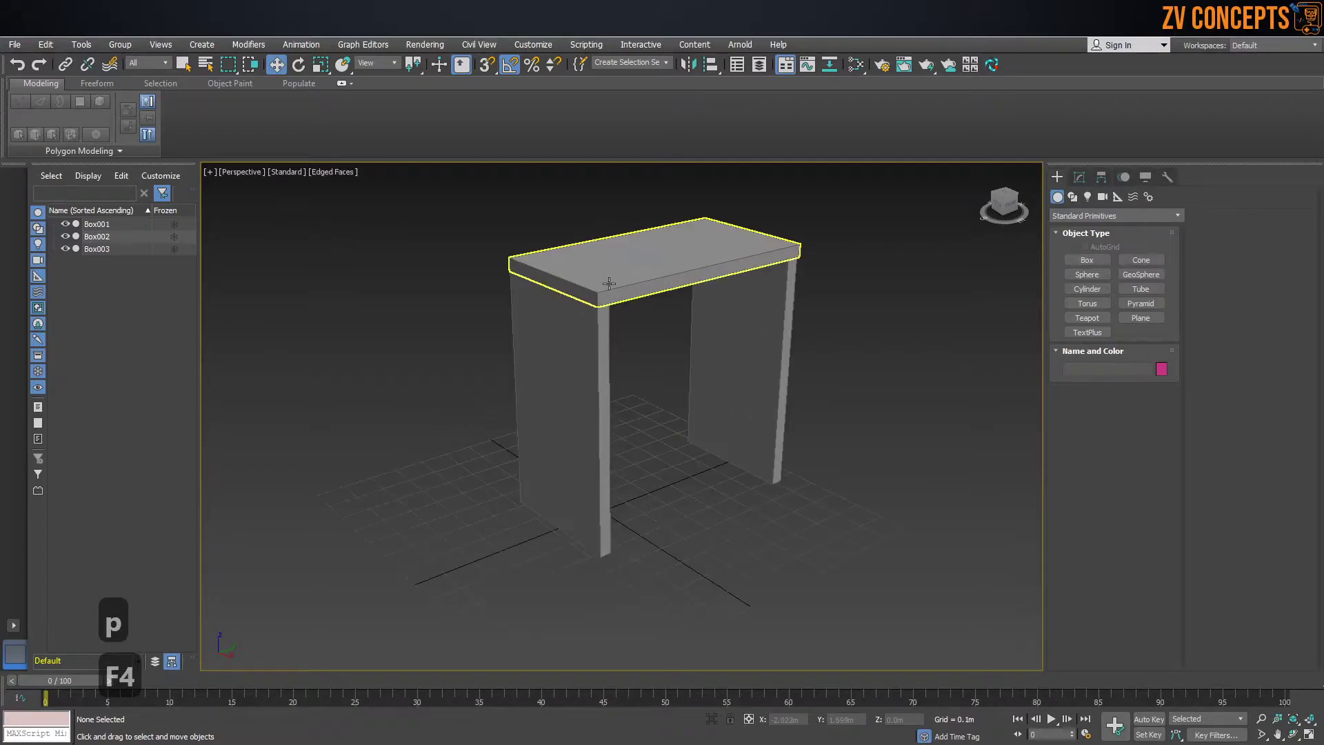
{"action": "left_click", "coordinate": [605, 286]}
{"action": "scroll", "coordinate": [602, 295], "scroll_direction": "up", "scroll_amount": 6}
{"action": "scroll", "coordinate": [602, 295], "scroll_direction": "up", "scroll_amount": 6}
{"action": "key", "text": "z"}
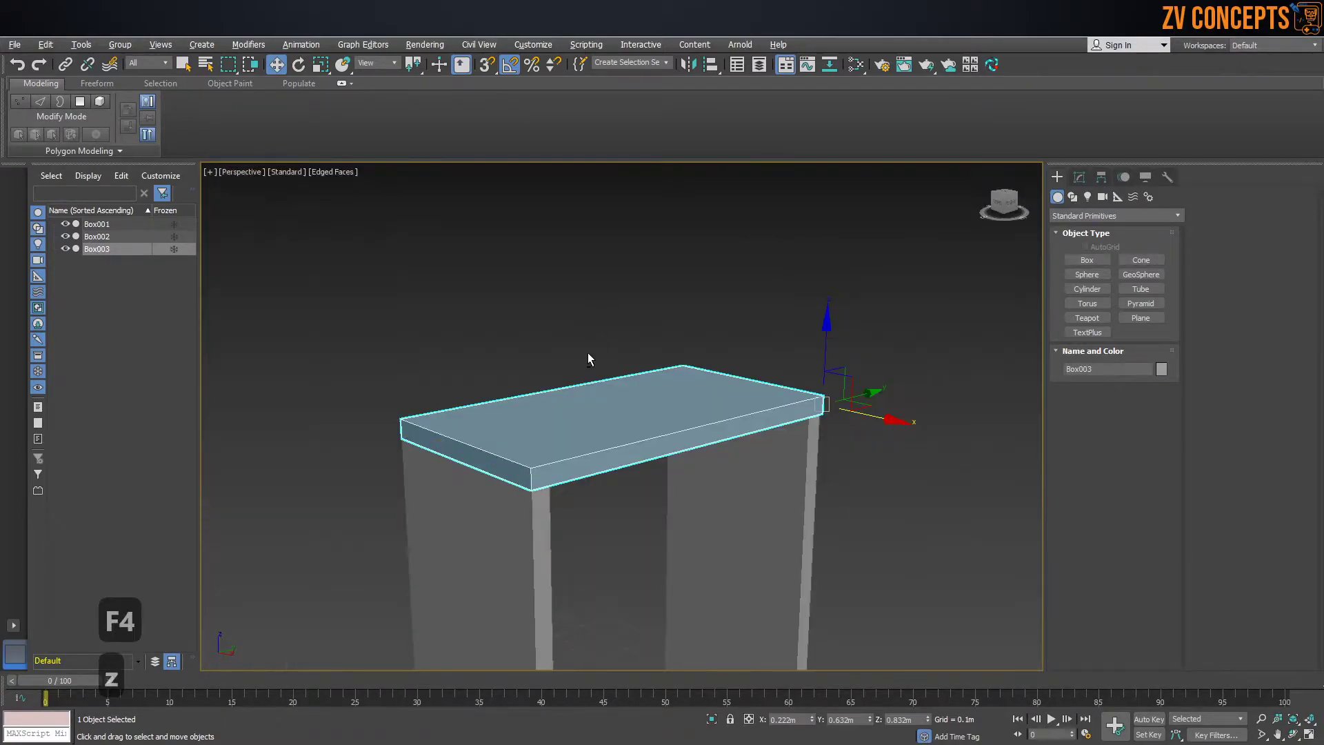
{"action": "scroll", "coordinate": [509, 434], "scroll_direction": "up", "scroll_amount": 5}
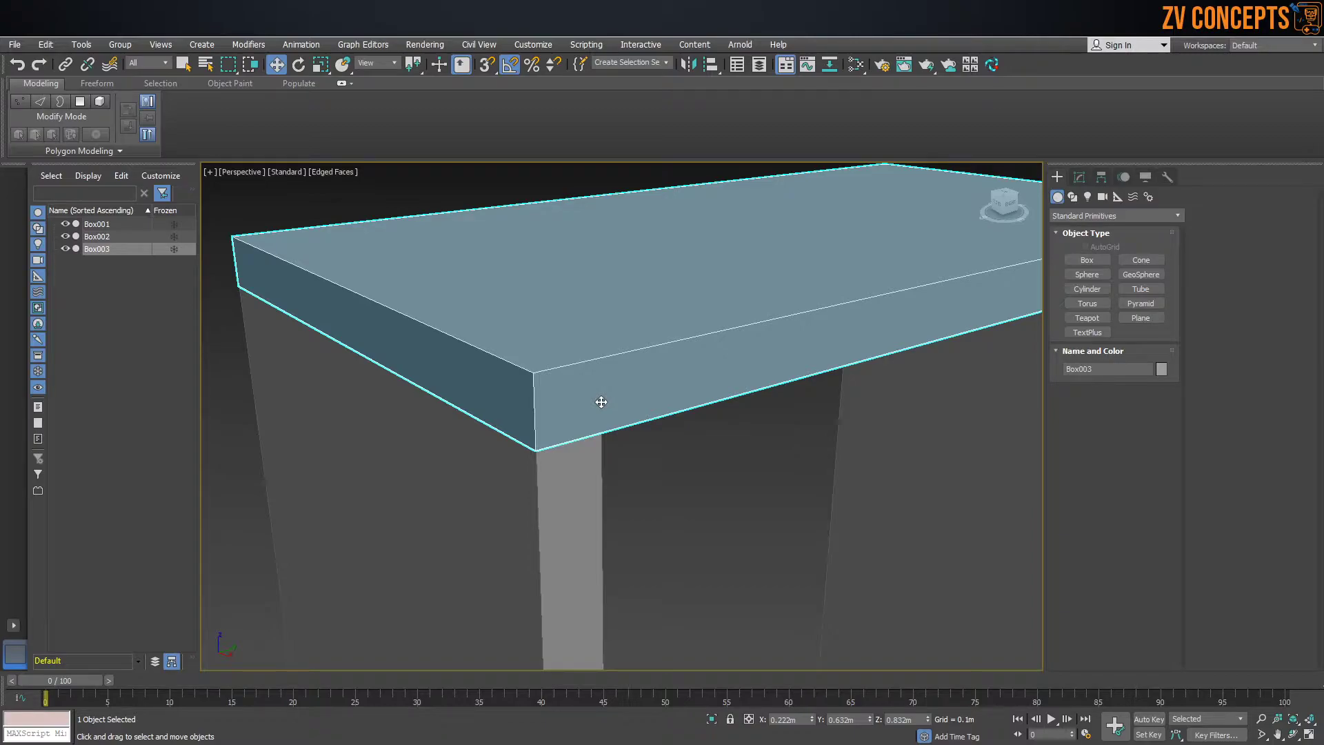
Step: Turn on 3D Snaps, try moving the tabletop with Grid Points snapping and undo the move
{"action": "left_click", "coordinate": [487, 65]}
{"action": "scroll", "coordinate": [544, 364], "scroll_direction": "down", "scroll_amount": 6}
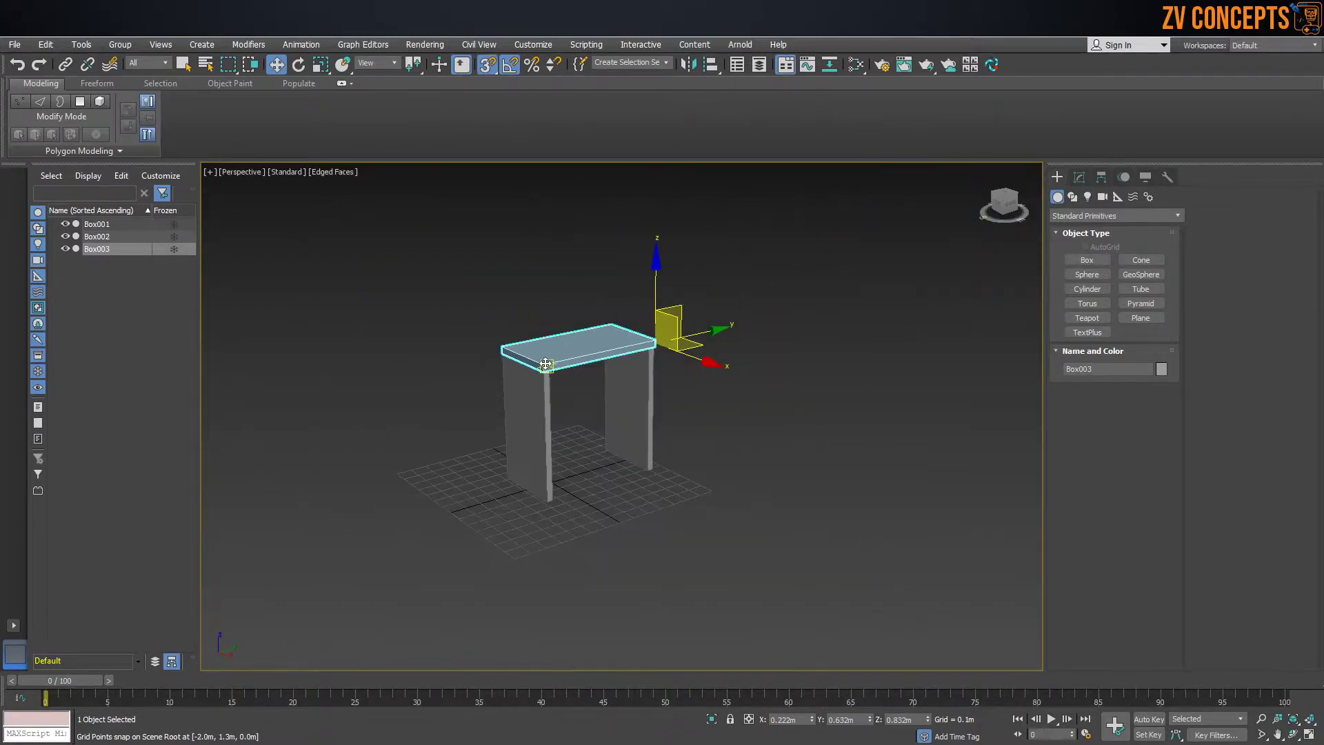
{"action": "left_click_drag", "start_coordinate": [545, 364], "coordinate": [492, 321]}
{"action": "key", "text": "ctrl+z"}
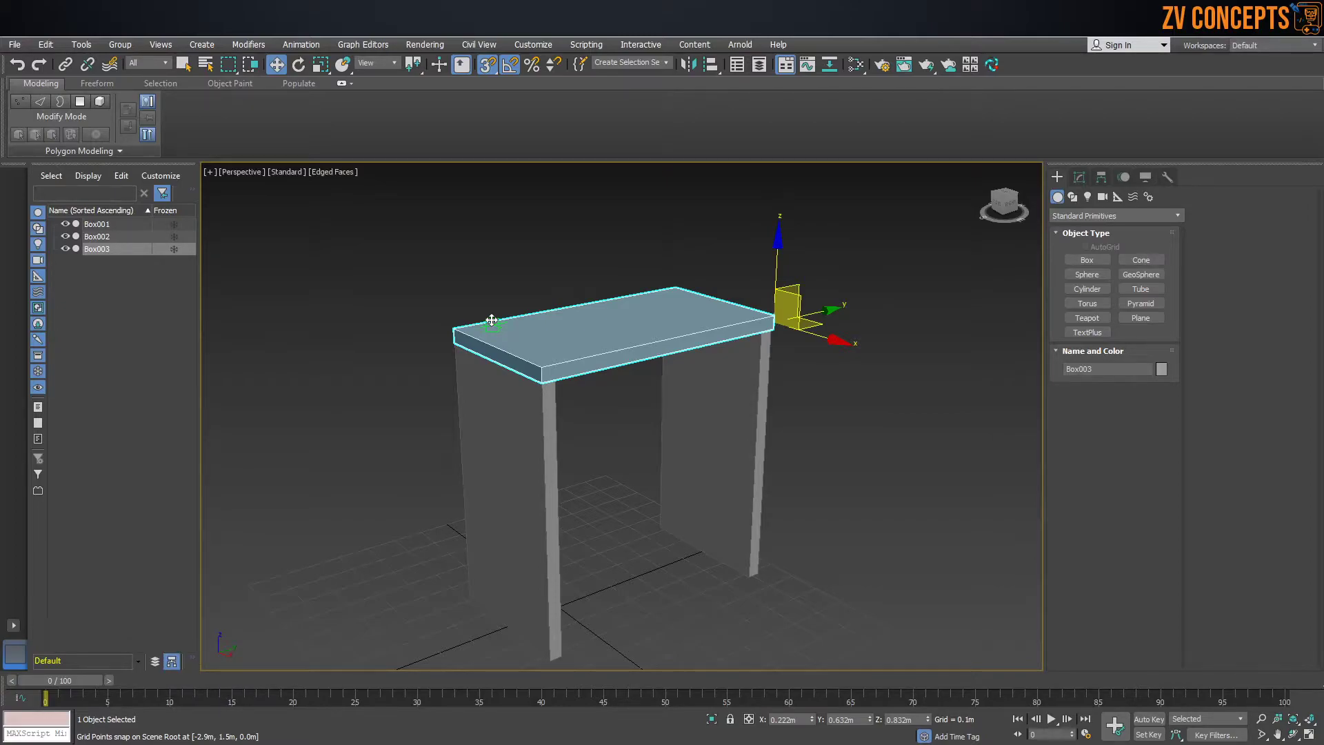
Step: Set the snap type to Vertex only, with Grid Points turned off
{"action": "scroll", "coordinate": [491, 319], "scroll_direction": "up", "scroll_amount": 2}
{"action": "scroll", "coordinate": [556, 384], "scroll_direction": "up", "scroll_amount": 5}
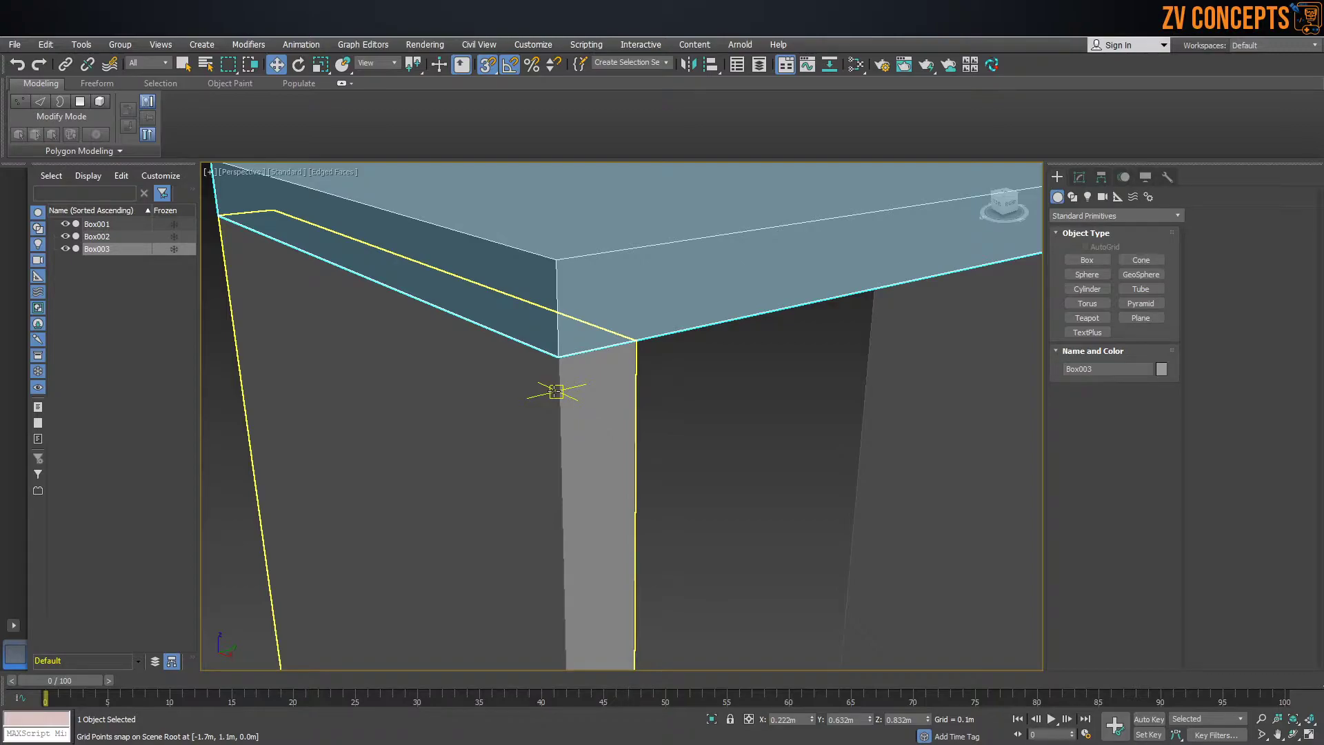
{"action": "right_click", "coordinate": [571, 376]}
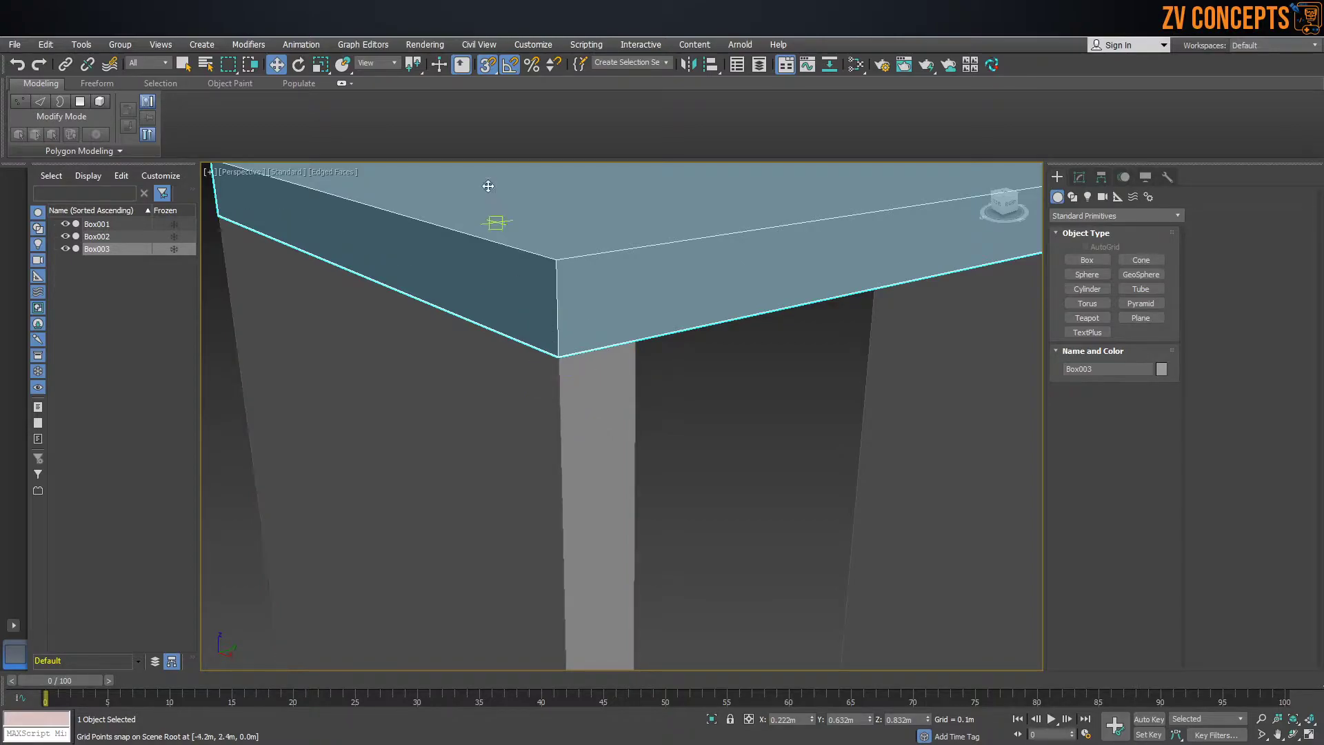
{"action": "right_click", "coordinate": [486, 67]}
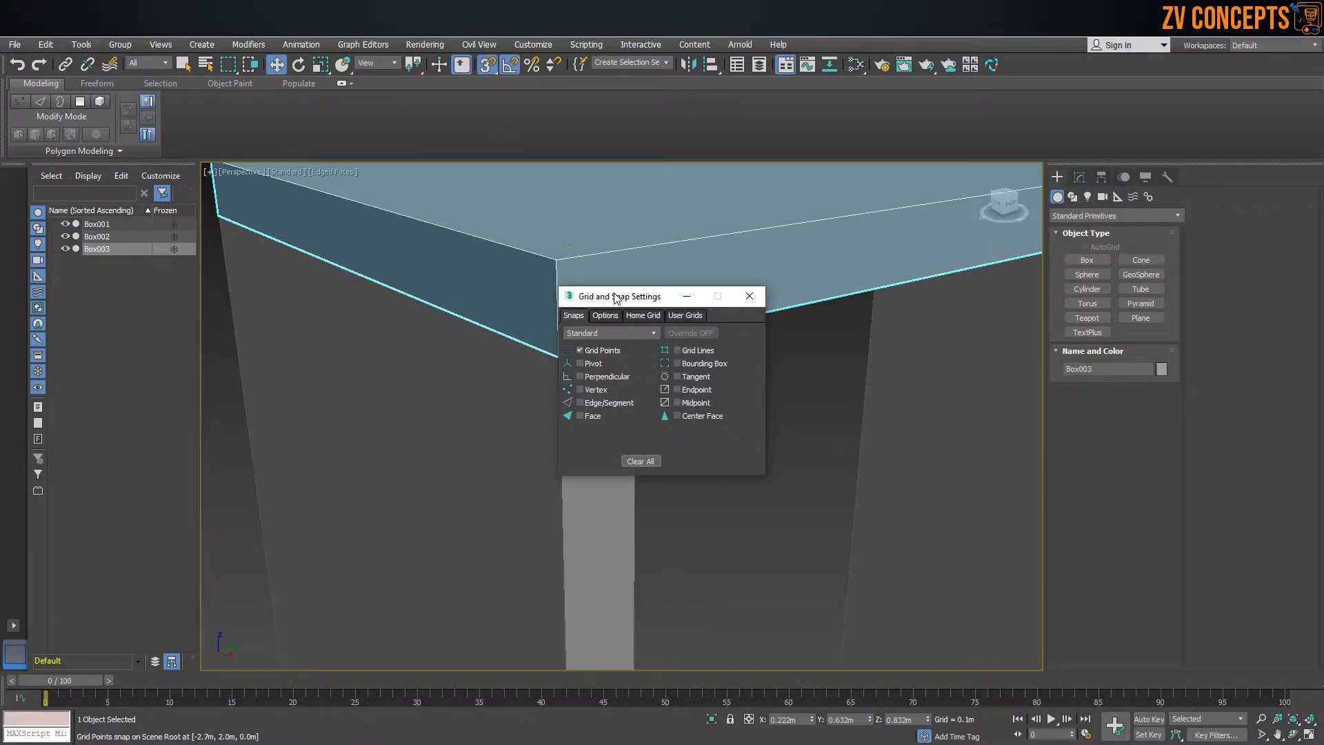
{"action": "left_click_drag", "start_coordinate": [614, 297], "coordinate": [424, 244]}
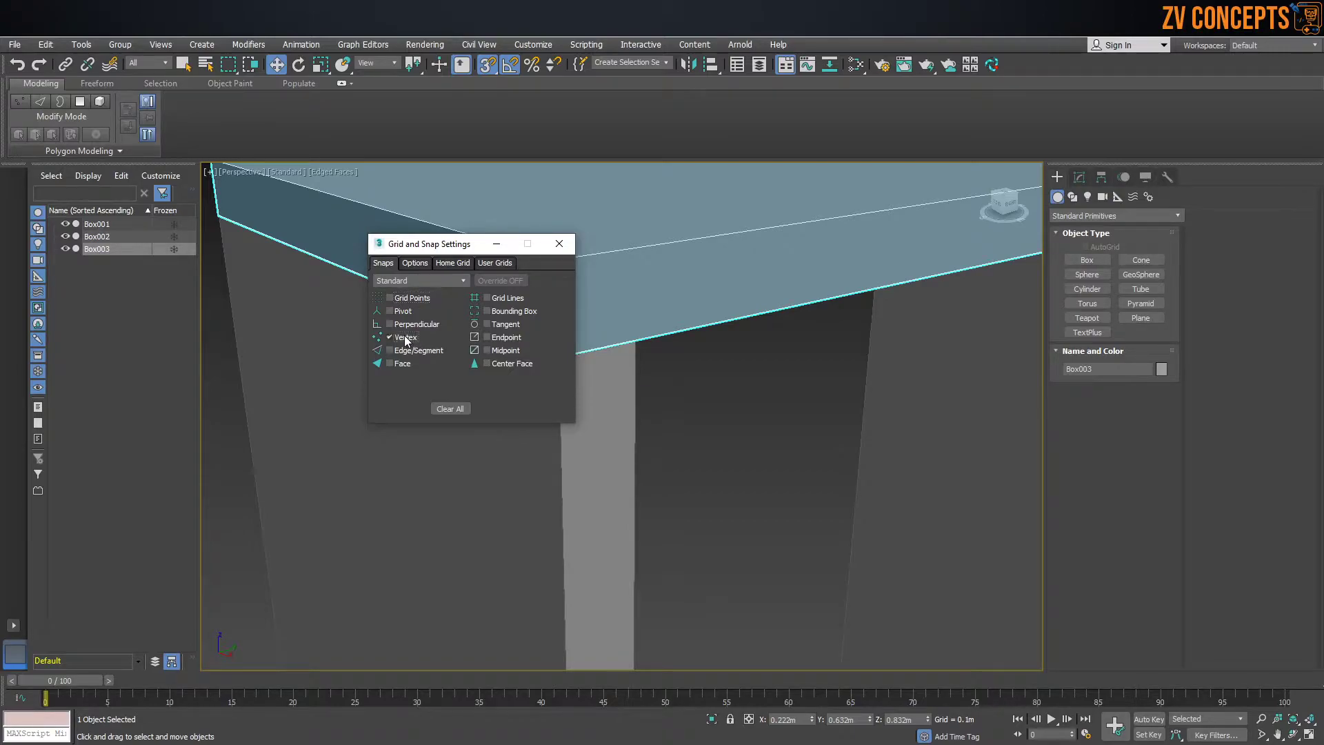
{"action": "left_click", "coordinate": [559, 243]}
Step: Vertex-snap the tabletop's lower corner onto the first upright's top corner, placing the tabletop at Z 0.831 m
{"action": "left_click_drag", "start_coordinate": [549, 243], "coordinate": [561, 322]}
{"action": "scroll", "coordinate": [346, 316], "scroll_direction": "down", "scroll_amount": 5}
{"action": "scroll", "coordinate": [706, 298], "scroll_direction": "up", "scroll_amount": 4}
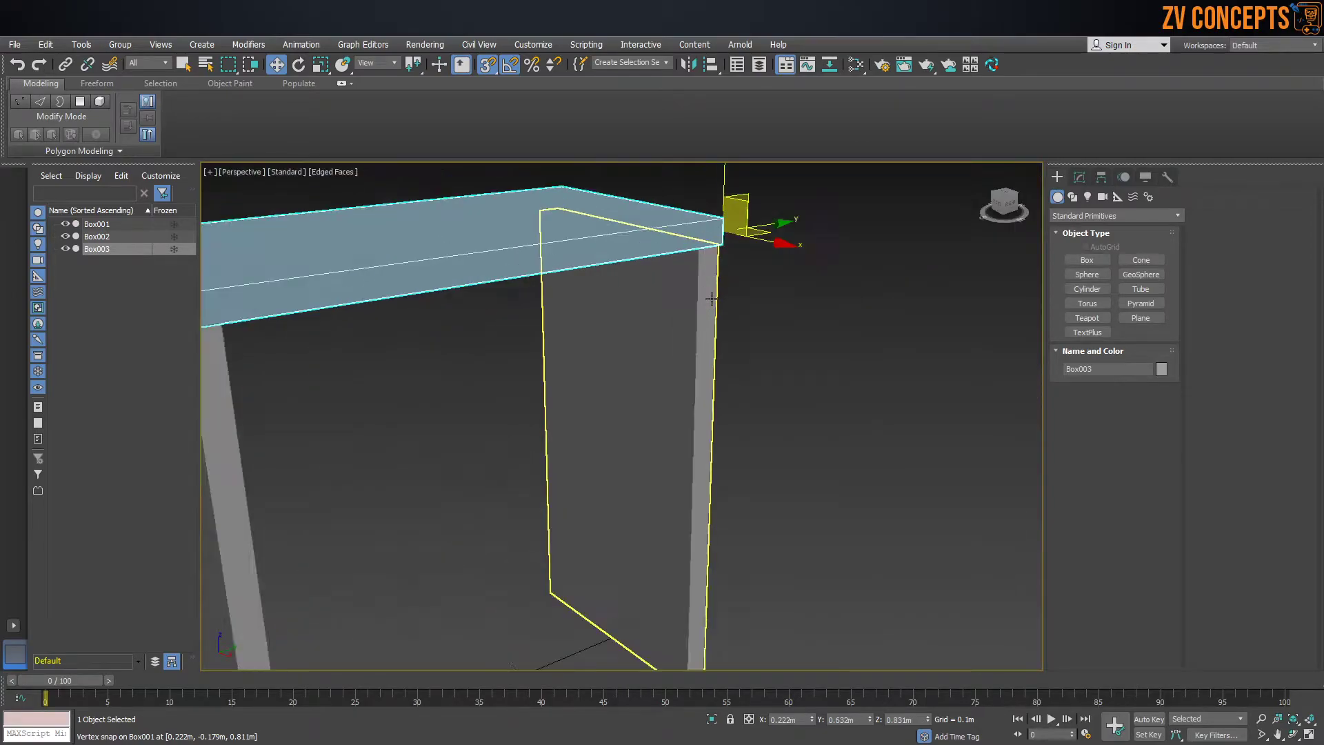
Step: Vertex-snap the second upright's outer top corner to the tabletop's lower end corner, at Y 0.612 m
{"action": "left_click", "coordinate": [688, 257]}
{"action": "middle_click_drag", "start_coordinate": [723, 250], "coordinate": [584, 232]}
{"action": "middle_click_drag", "start_coordinate": [382, 216], "coordinate": [441, 281]}
{"action": "scroll", "coordinate": [739, 373], "scroll_direction": "down", "scroll_amount": 3}
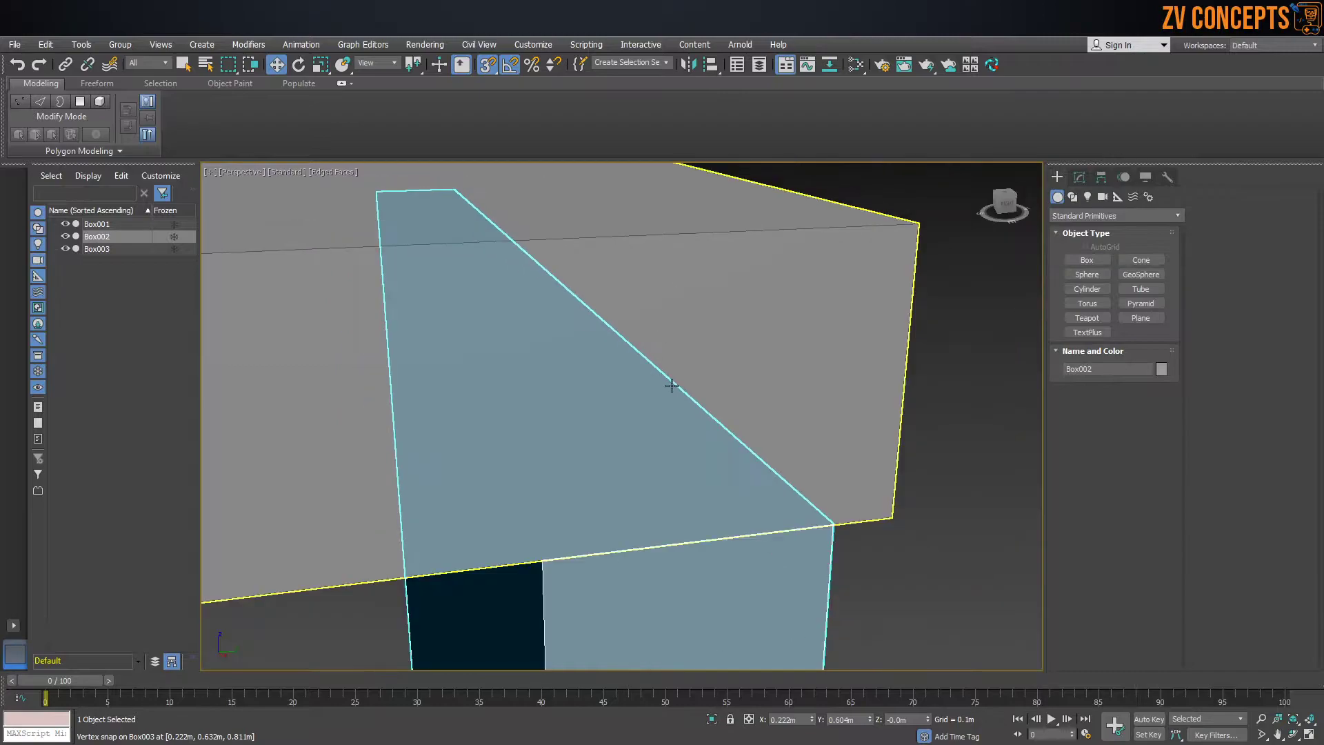
{"action": "left_click_drag", "start_coordinate": [832, 530], "coordinate": [888, 516]}
{"action": "scroll", "coordinate": [641, 382], "scroll_direction": "down", "scroll_amount": 3}
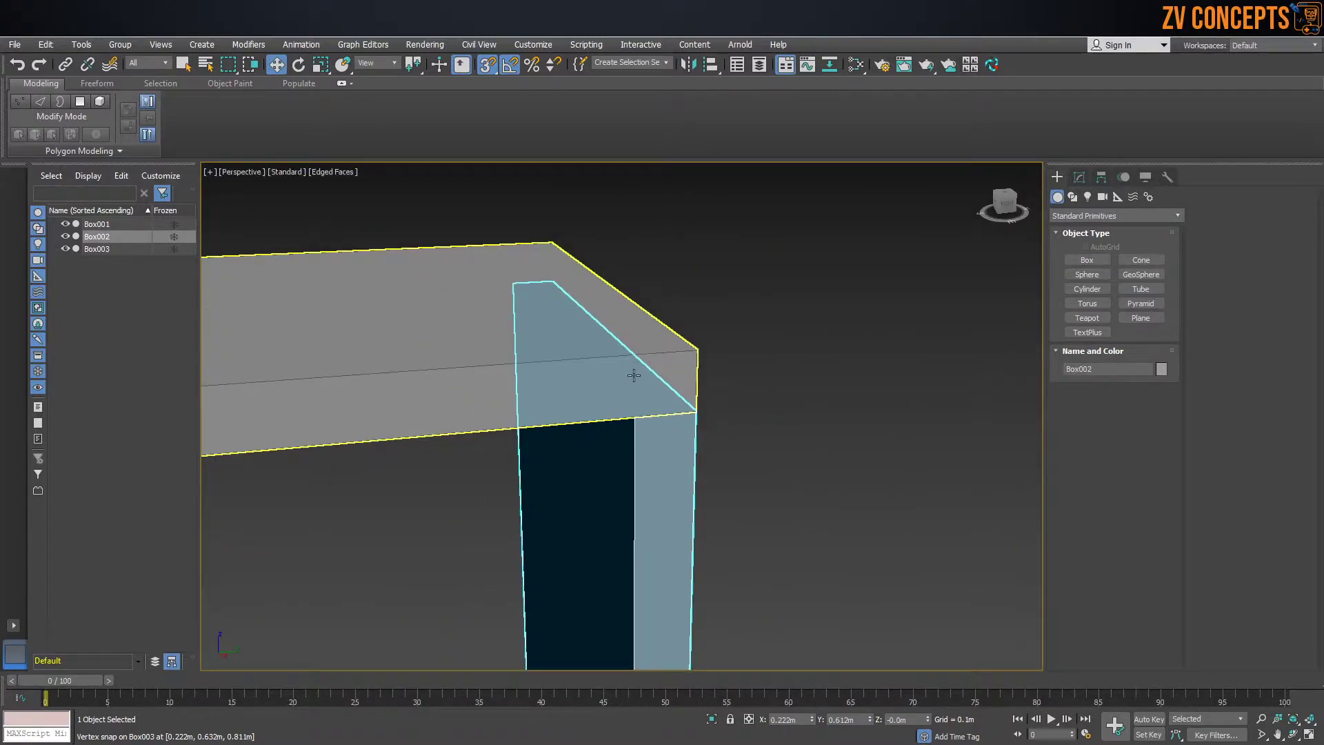
Step: Move the first upright's pivot to its outer bottom corner with vertex snapping, at Y -0.179 m
{"action": "scroll", "coordinate": [633, 375], "scroll_direction": "down", "scroll_amount": 3}
{"action": "middle_click_drag", "start_coordinate": [457, 463], "coordinate": [512, 422], "text": "alt"}
{"action": "scroll", "coordinate": [492, 439], "scroll_direction": "down", "scroll_amount": 4}
{"action": "left_click", "coordinate": [530, 349]}
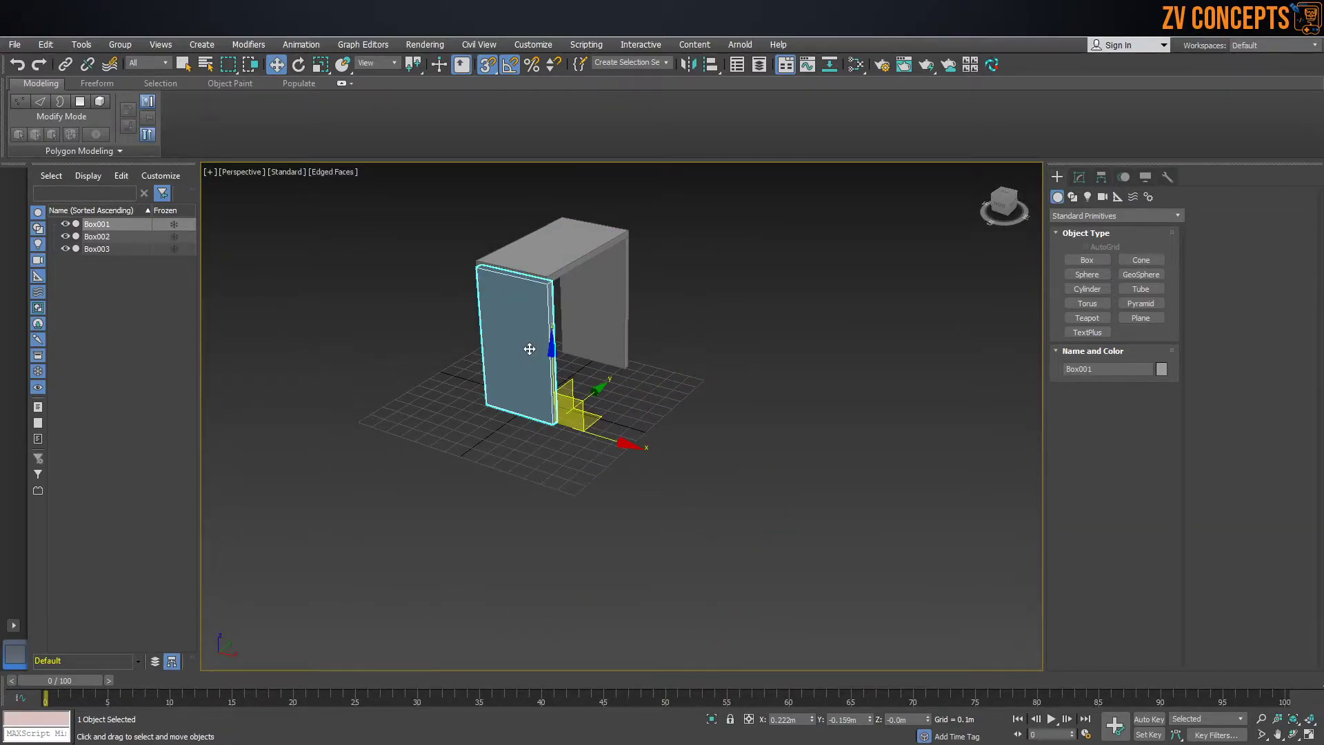
{"action": "scroll", "coordinate": [531, 355], "scroll_direction": "up", "scroll_amount": 8}
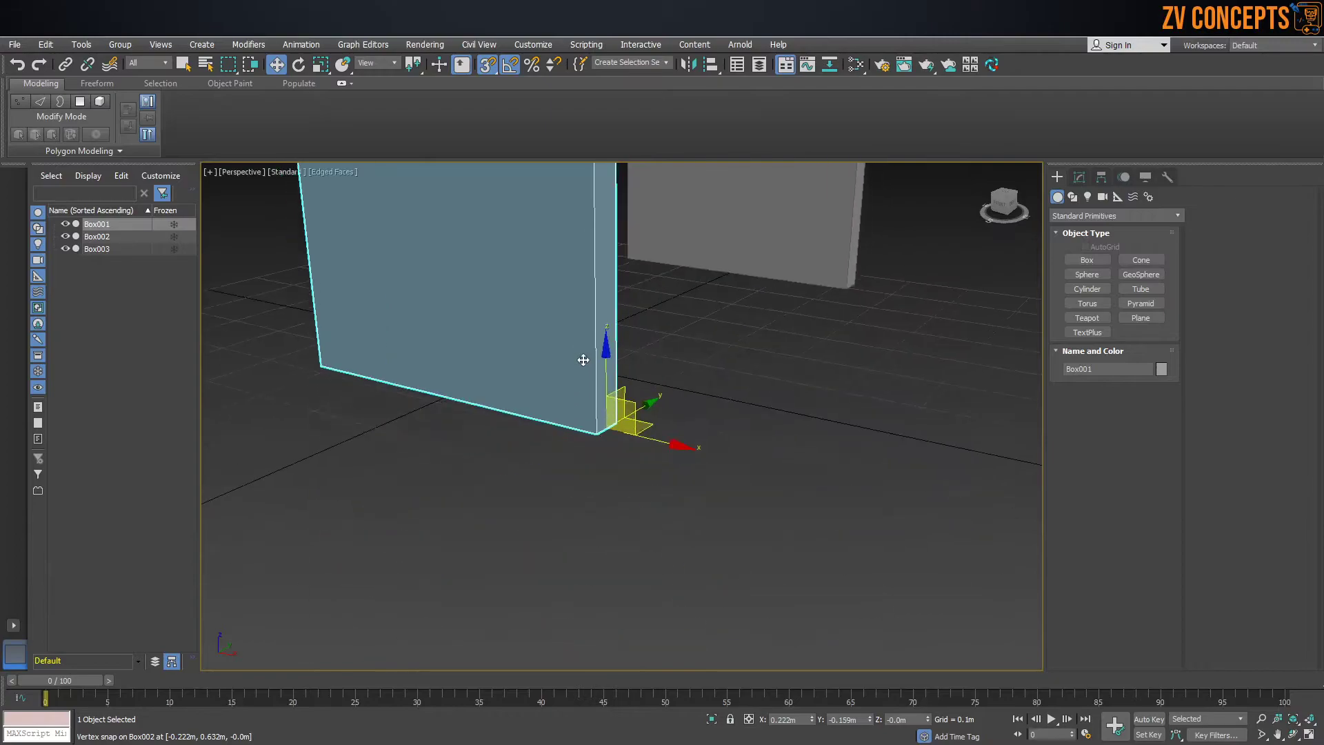
{"action": "scroll", "coordinate": [583, 360], "scroll_direction": "up", "scroll_amount": 2}
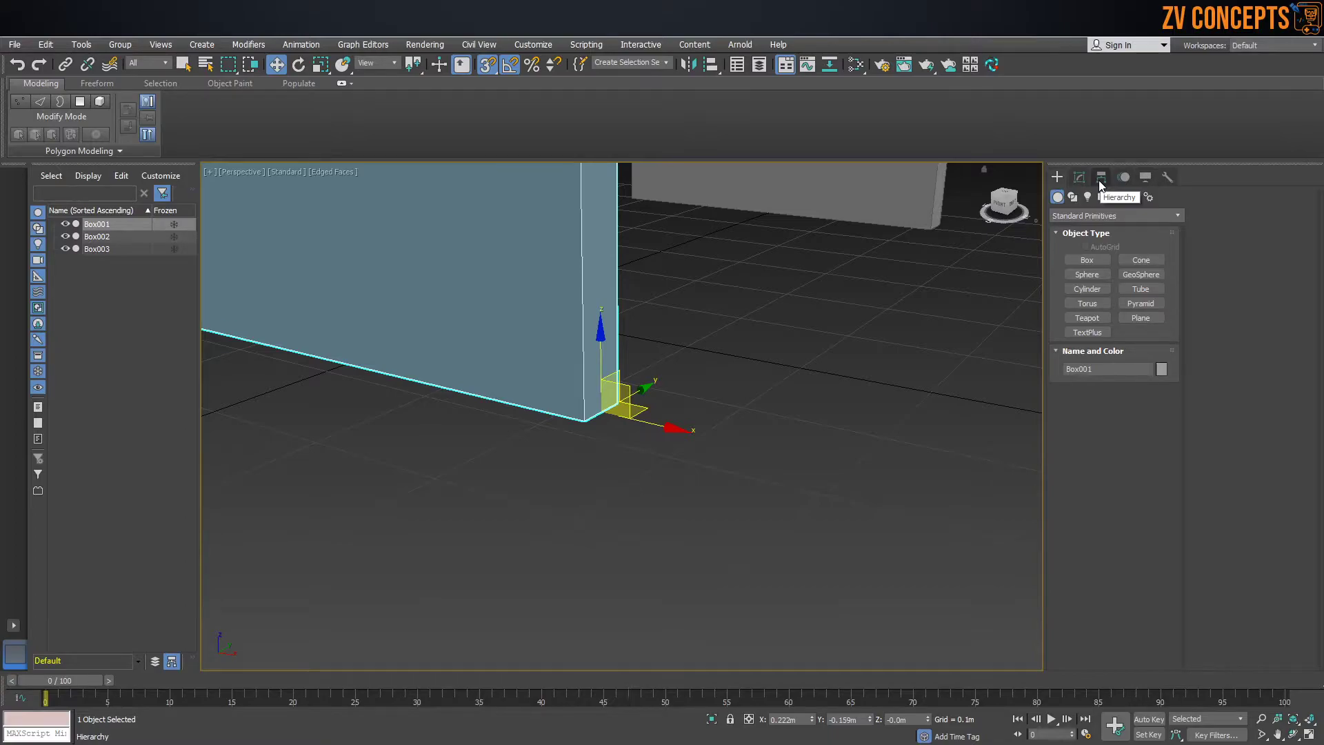
{"action": "key", "text": "Insert"}
{"action": "left_click_drag", "start_coordinate": [615, 415], "coordinate": [583, 421]}
{"action": "key", "text": "Insert"}
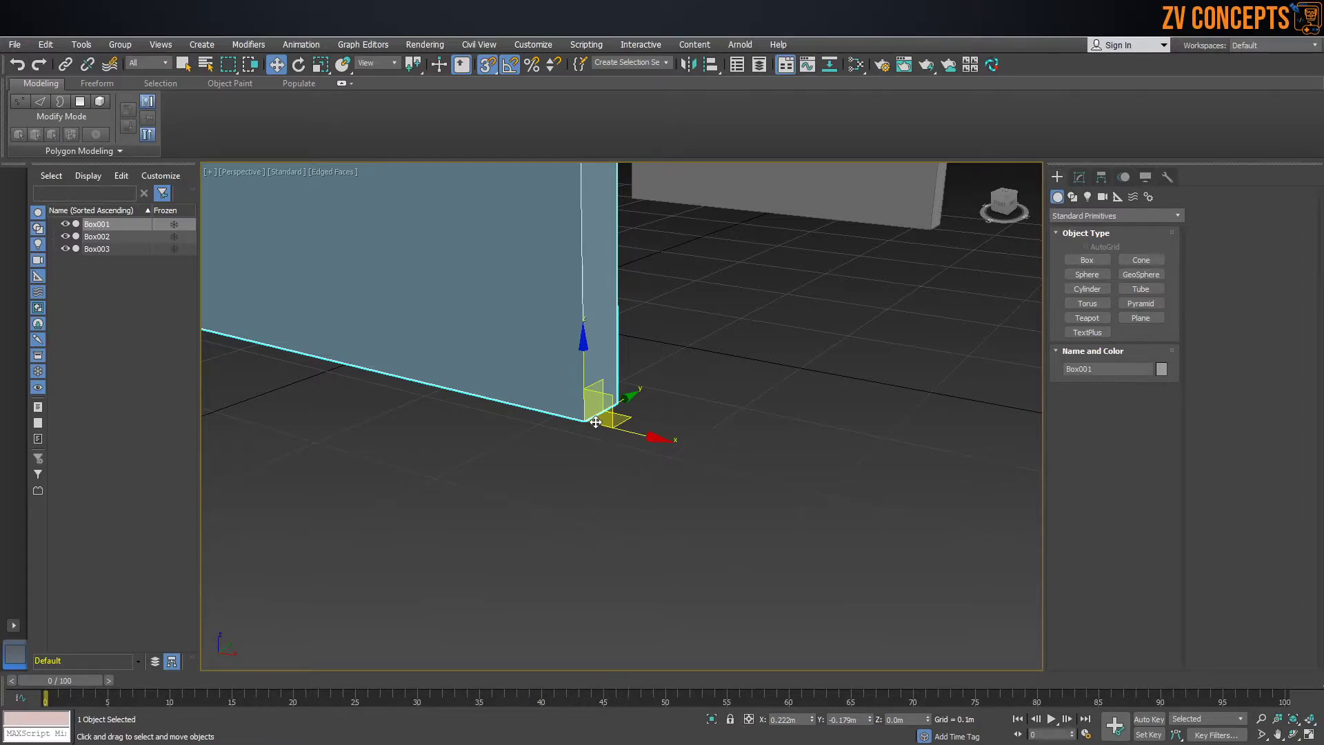
{"action": "scroll", "coordinate": [764, 372], "scroll_direction": "down", "scroll_amount": 5}
{"action": "middle_click_drag", "start_coordinate": [752, 348], "coordinate": [603, 564]}
Step: Create a box across the table's open side using vertex snaps, 0.811 m long and 0.851 m high, and increase its width
{"action": "left_click", "coordinate": [1087, 260]}
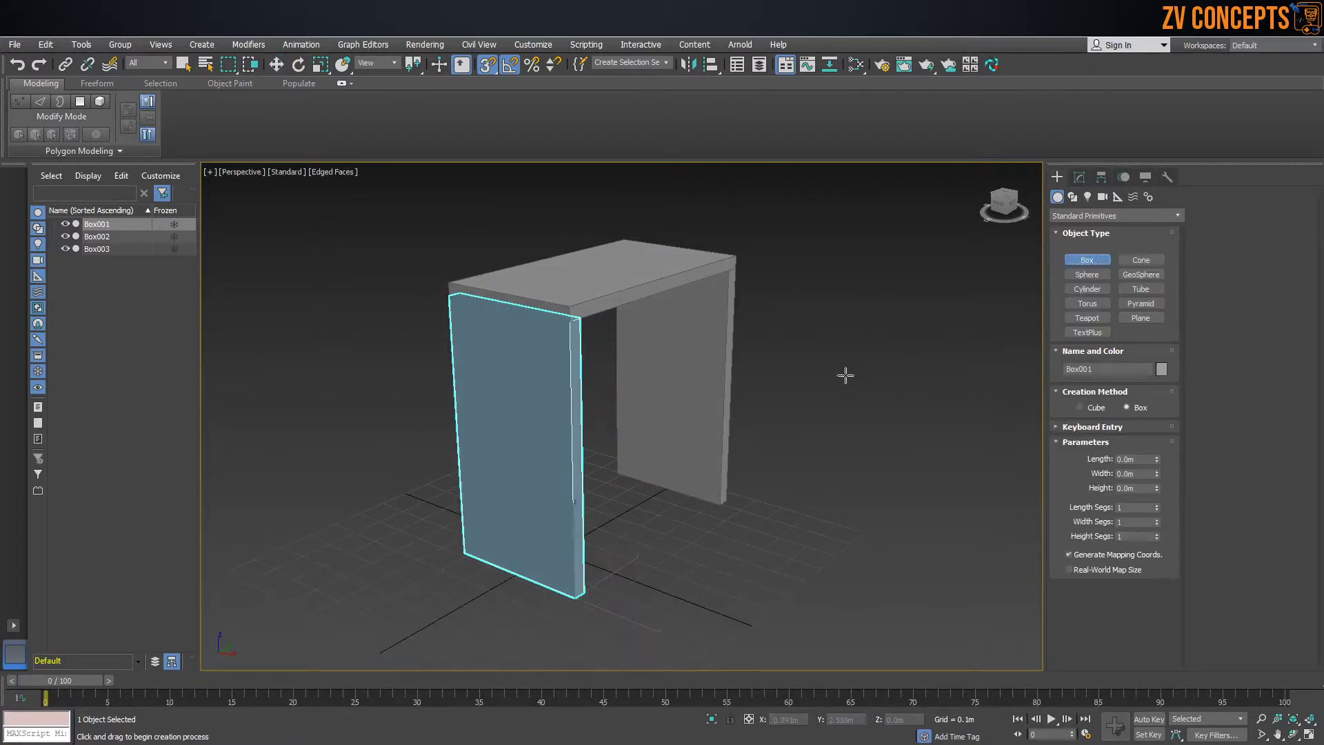
{"action": "left_click_drag", "start_coordinate": [727, 501], "coordinate": [574, 598]}
{"action": "left_click", "coordinate": [570, 322]}
{"action": "left_click", "coordinate": [570, 307]}
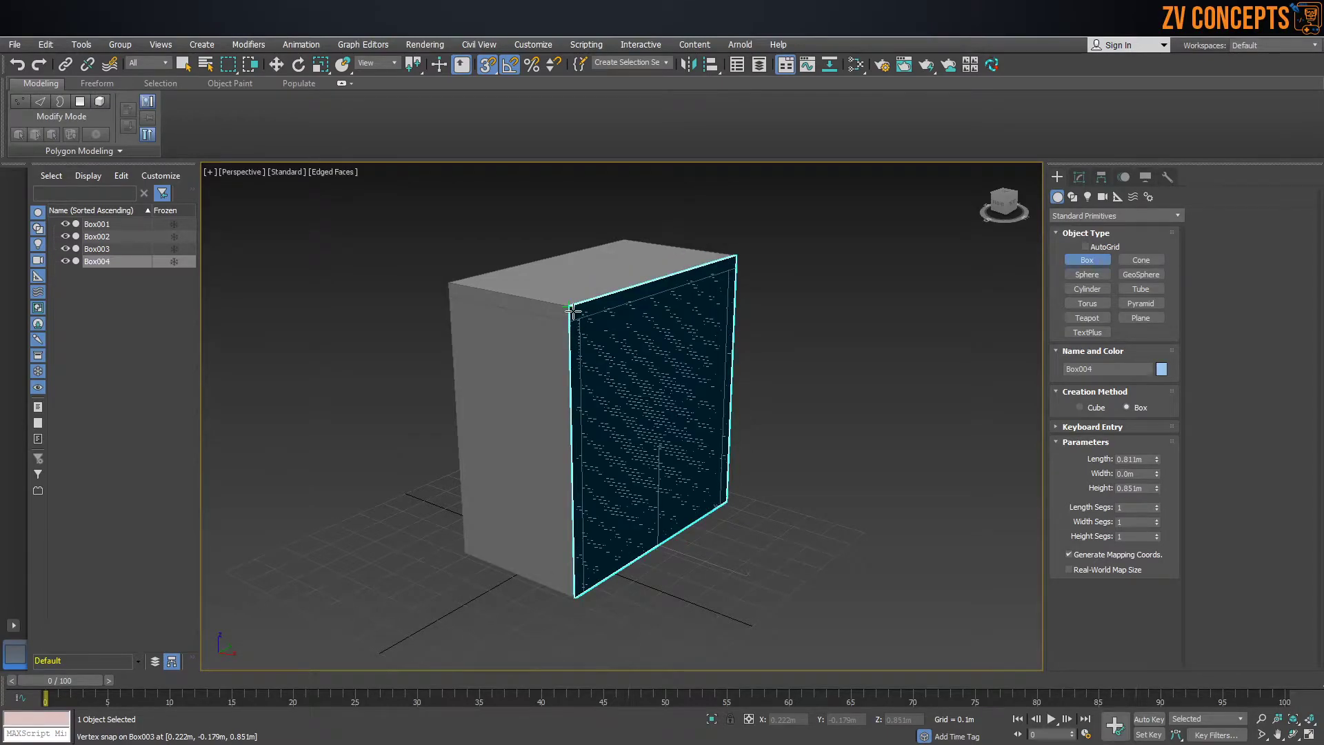
{"action": "middle_click_drag", "start_coordinate": [664, 366], "coordinate": [691, 371], "text": "alt"}
{"action": "left_click_drag", "start_coordinate": [1157, 474], "coordinate": [1084, 42]}
Step: Vertex-snap the new panel against the table's open side, at about X 0.254 m
{"action": "key", "text": "w"}
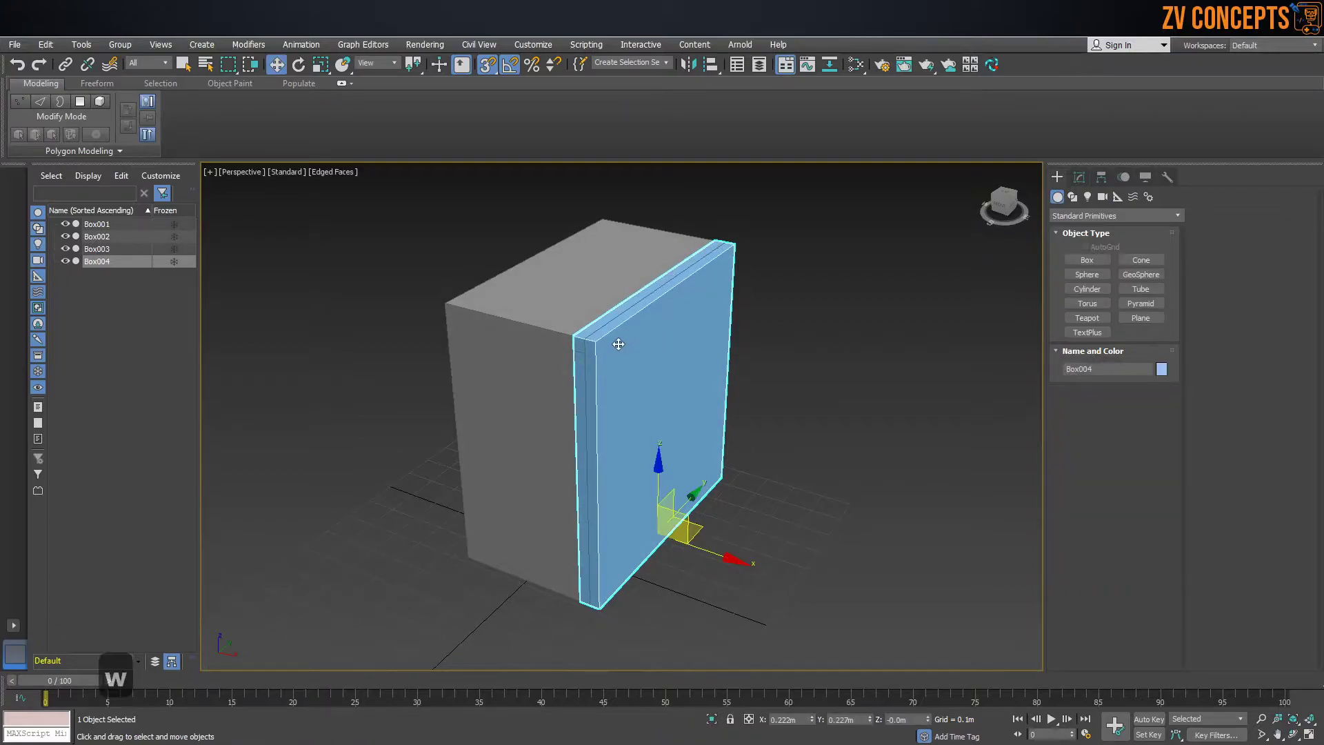
{"action": "scroll", "coordinate": [547, 335], "scroll_direction": "up", "scroll_amount": 5}
{"action": "left_click_drag", "start_coordinate": [543, 336], "coordinate": [506, 327]}
{"action": "scroll", "coordinate": [645, 377], "scroll_direction": "down", "scroll_amount": 5}
{"action": "middle_click_drag", "start_coordinate": [645, 377], "coordinate": [635, 368], "text": "alt"}
{"action": "left_click", "coordinate": [806, 332]}
Step: Delete the blue panel box from the table
{"action": "middle_click_drag", "start_coordinate": [547, 349], "coordinate": [700, 321], "text": "alt"}
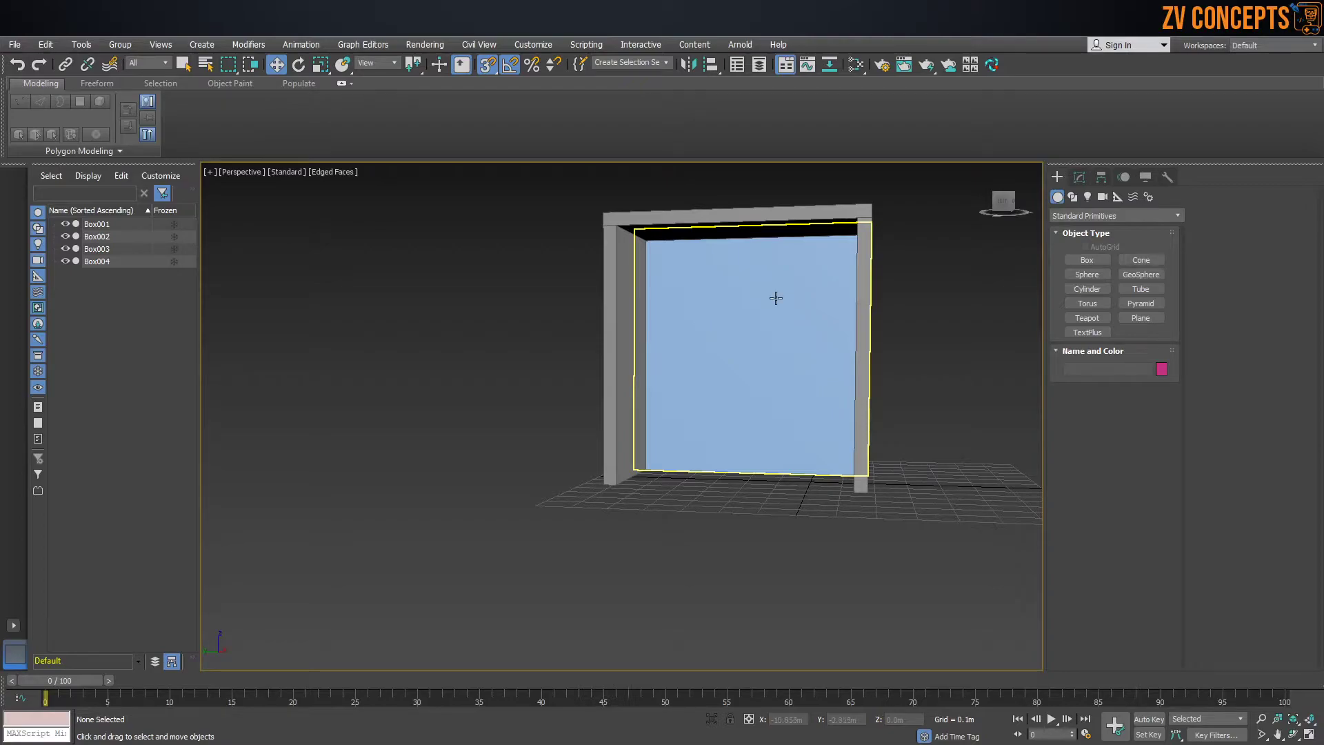
{"action": "scroll", "coordinate": [776, 298], "scroll_direction": "down", "scroll_amount": 3}
{"action": "left_click_drag", "start_coordinate": [900, 238], "coordinate": [529, 505]}
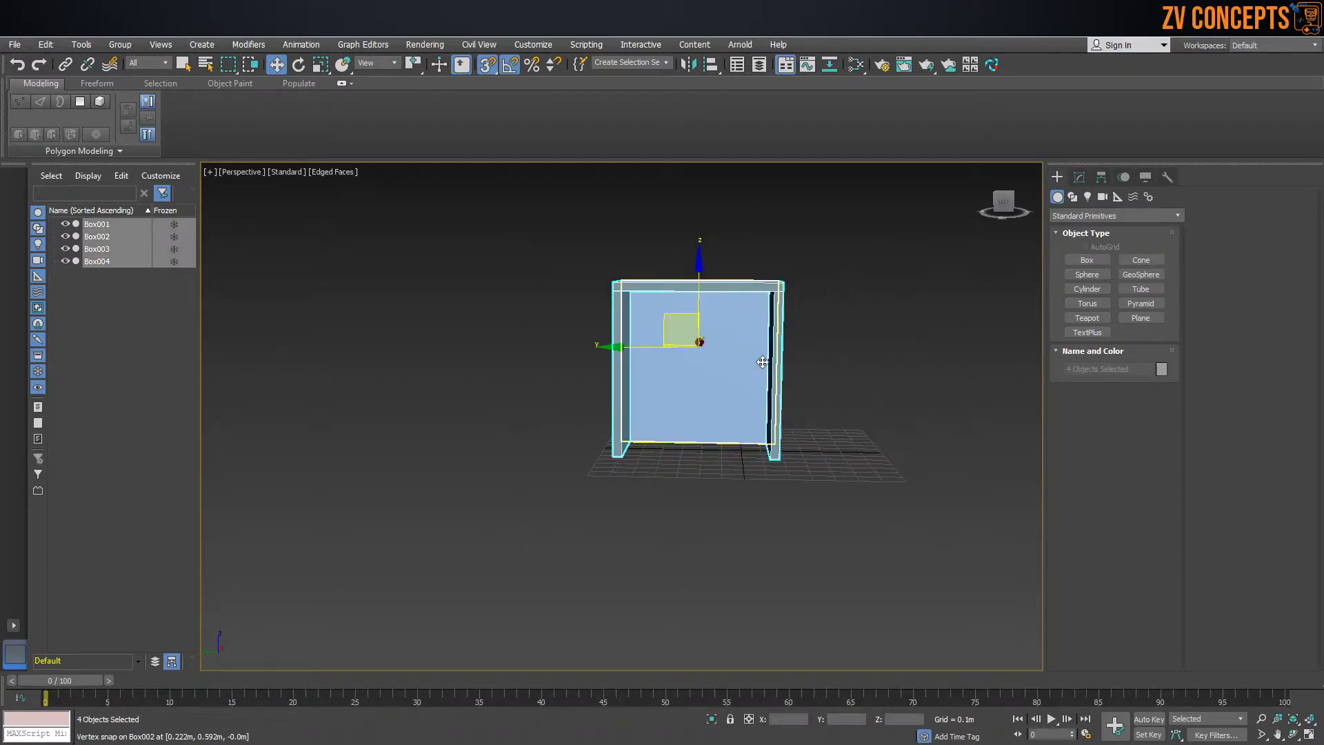
{"action": "middle_click_drag", "start_coordinate": [938, 276], "coordinate": [868, 300], "text": "alt"}
{"action": "scroll", "coordinate": [866, 299], "scroll_direction": "up", "scroll_amount": 5}
{"action": "left_click", "coordinate": [732, 320]}
{"action": "left_click", "coordinate": [638, 317]}
{"action": "scroll", "coordinate": [641, 319], "scroll_direction": "down", "scroll_amount": 6}
{"action": "middle_click_drag", "start_coordinate": [632, 366], "coordinate": [646, 405], "text": "alt"}
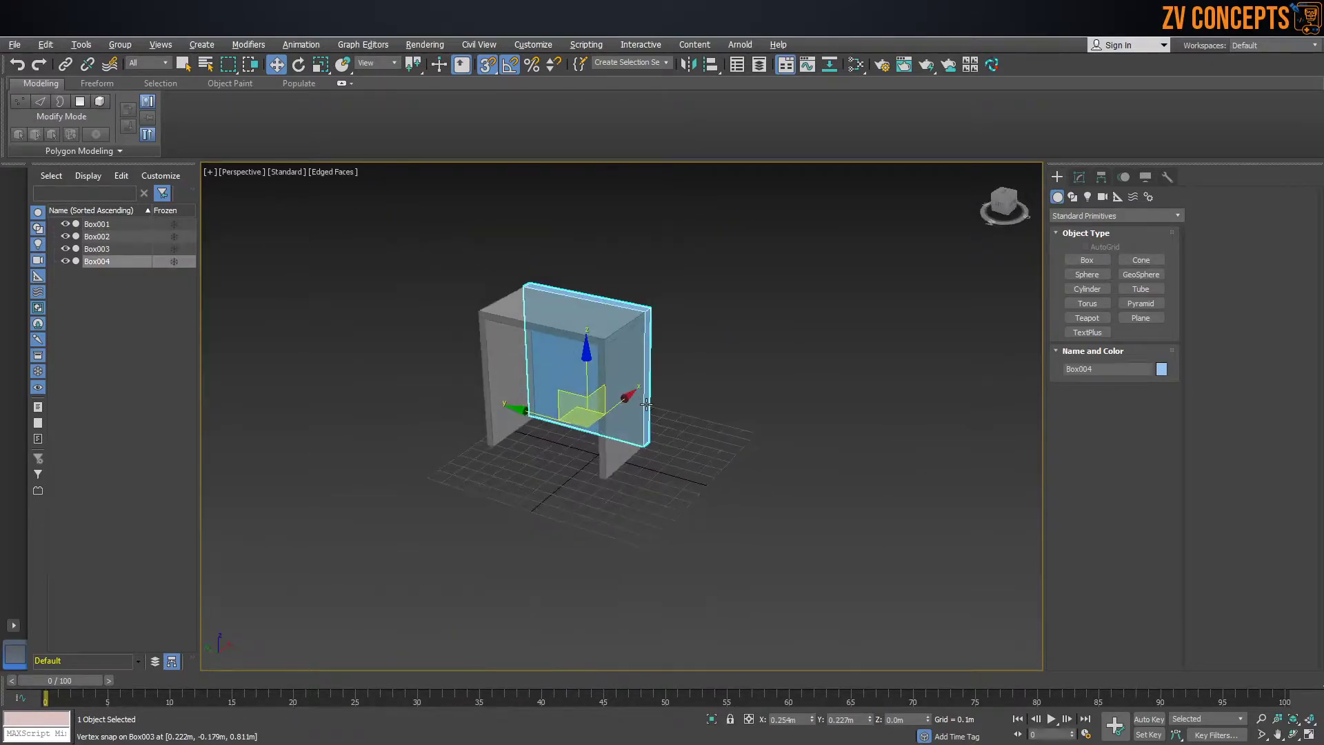
{"action": "key", "text": "Delete"}
{"action": "scroll", "coordinate": [600, 378], "scroll_direction": "down", "scroll_amount": 2}
{"action": "scroll", "coordinate": [680, 324], "scroll_direction": "up", "scroll_amount": 5}
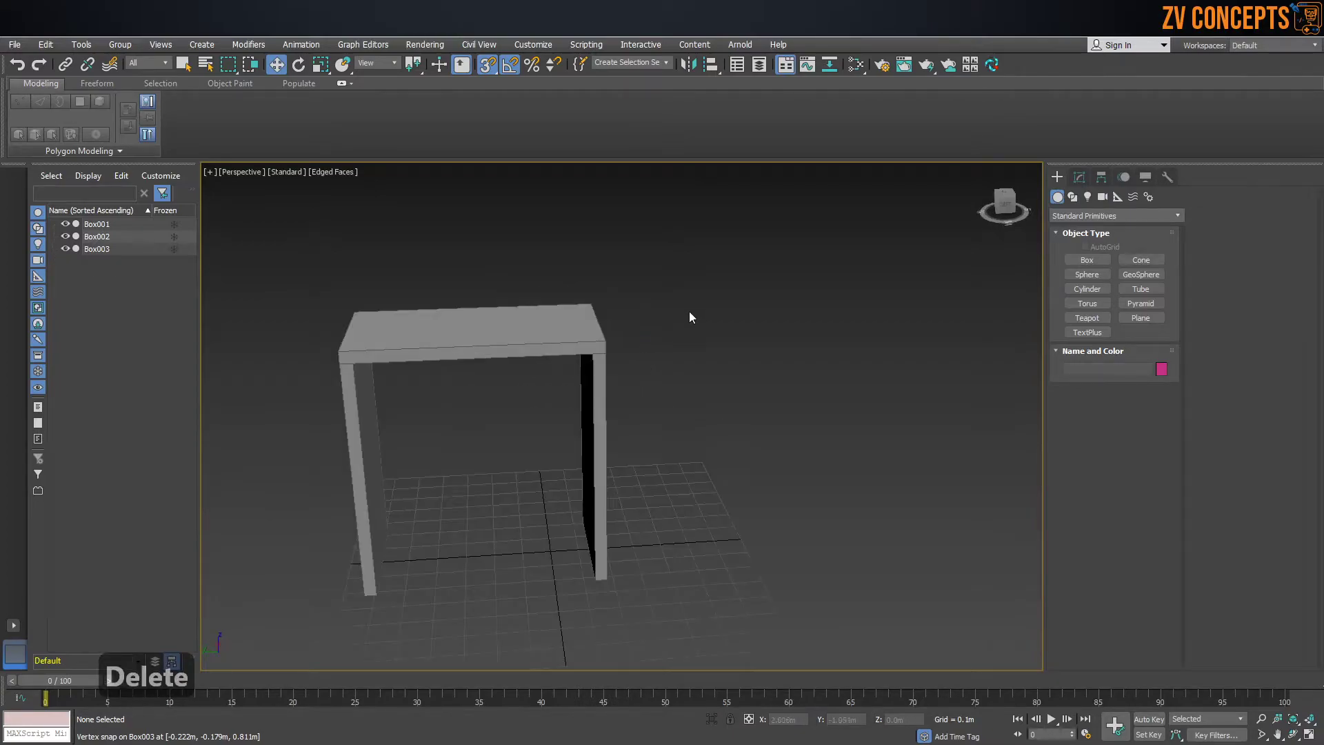
Step: Try rotating the first upright about its corner pivot with and without Angle Snap, undoing each rotation
{"action": "left_click_drag", "start_coordinate": [140, 482], "coordinate": [138, 483]}
{"action": "middle_click_drag", "start_coordinate": [303, 417], "coordinate": [584, 318], "text": "alt"}
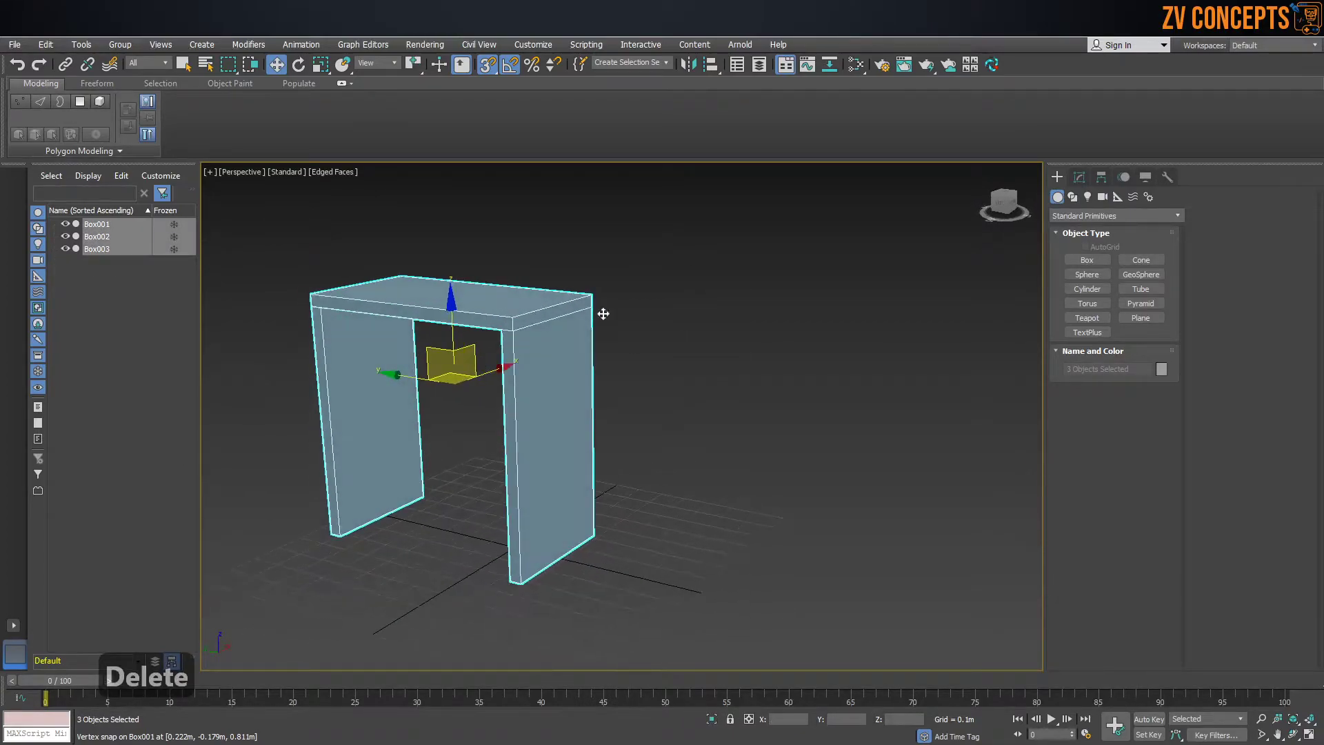
{"action": "left_click", "coordinate": [631, 310]}
{"action": "left_click", "coordinate": [553, 379]}
{"action": "middle_click_drag", "start_coordinate": [552, 378], "coordinate": [563, 442], "text": "alt"}
{"action": "scroll", "coordinate": [652, 538], "scroll_direction": "up", "scroll_amount": 4}
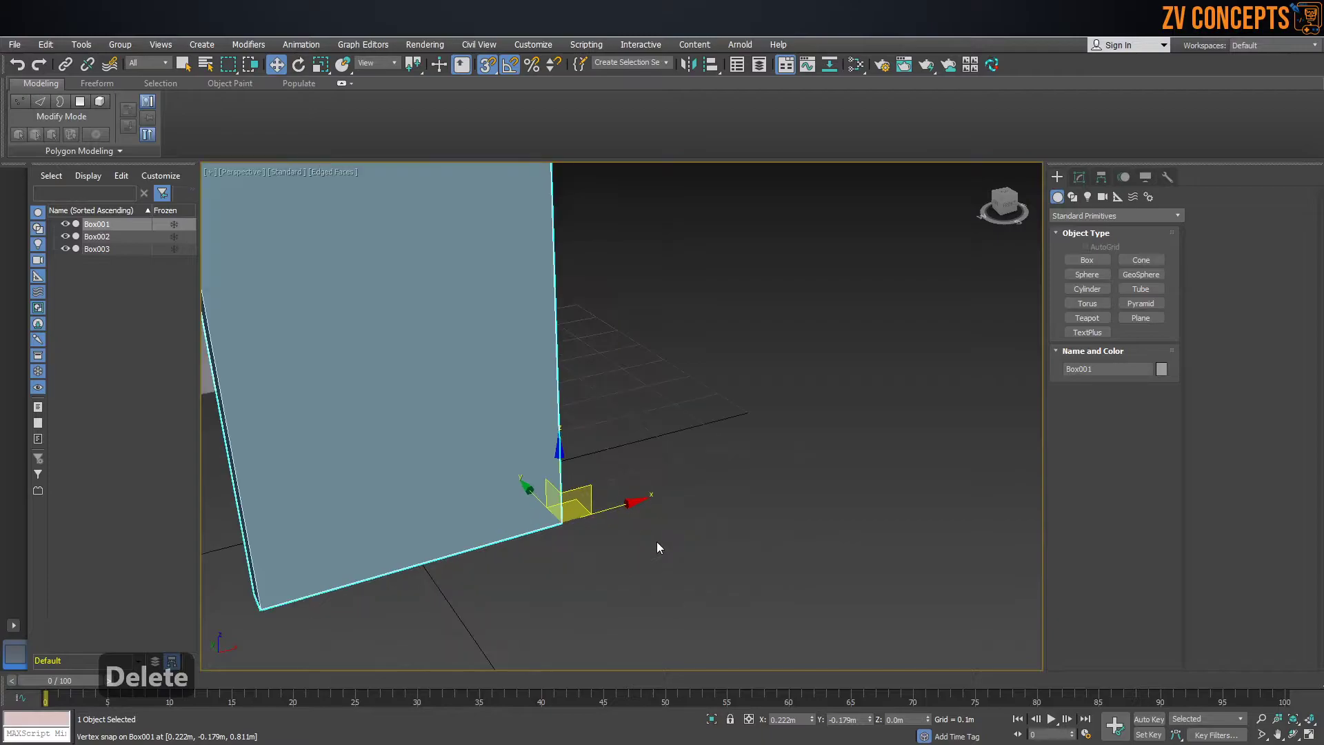
{"action": "key", "text": "e"}
{"action": "left_click_drag", "start_coordinate": [540, 565], "coordinate": [547, 538]}
{"action": "key", "text": "ctrl+z"}
{"action": "left_click", "coordinate": [510, 65]}
{"action": "key", "text": "ctrl+z"}
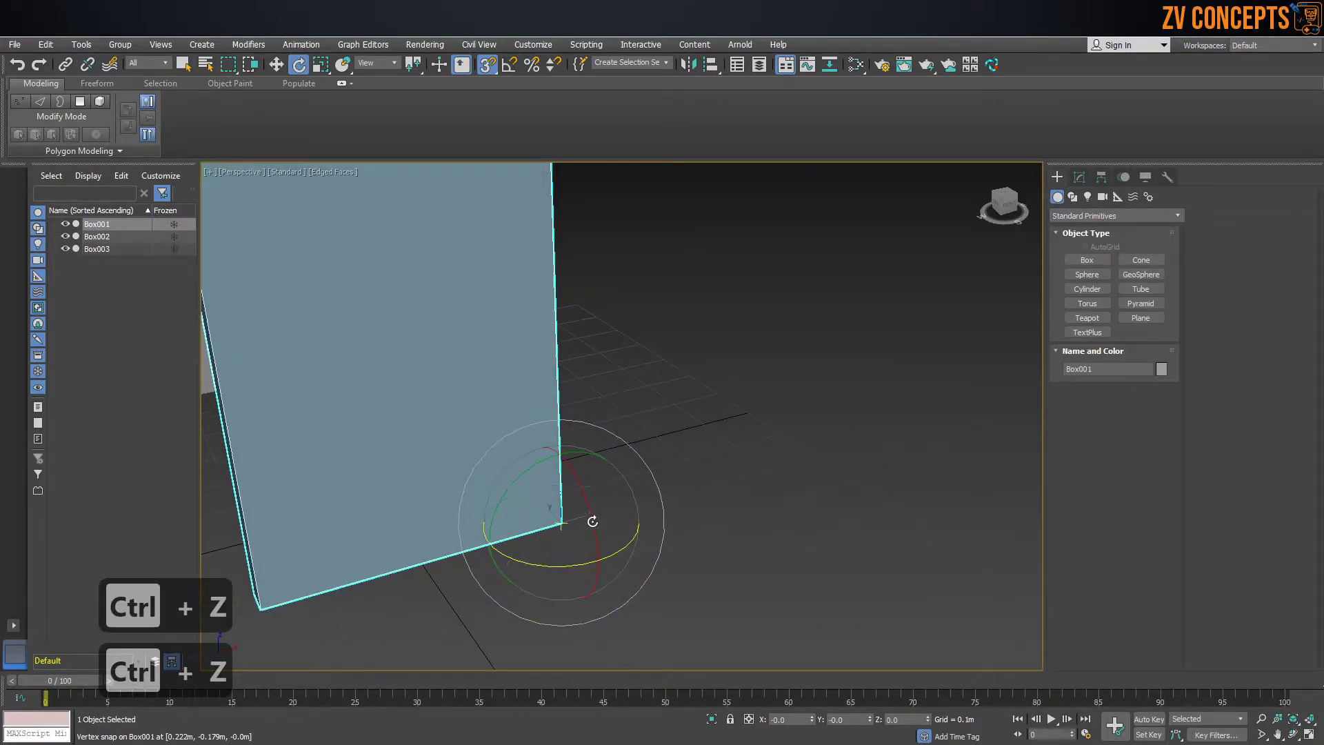
Step: Rotate the first upright 90° about the Z axis around its corner pivot with Angle Snap on
{"action": "middle_click_drag", "start_coordinate": [573, 526], "coordinate": [592, 513], "text": "alt"}
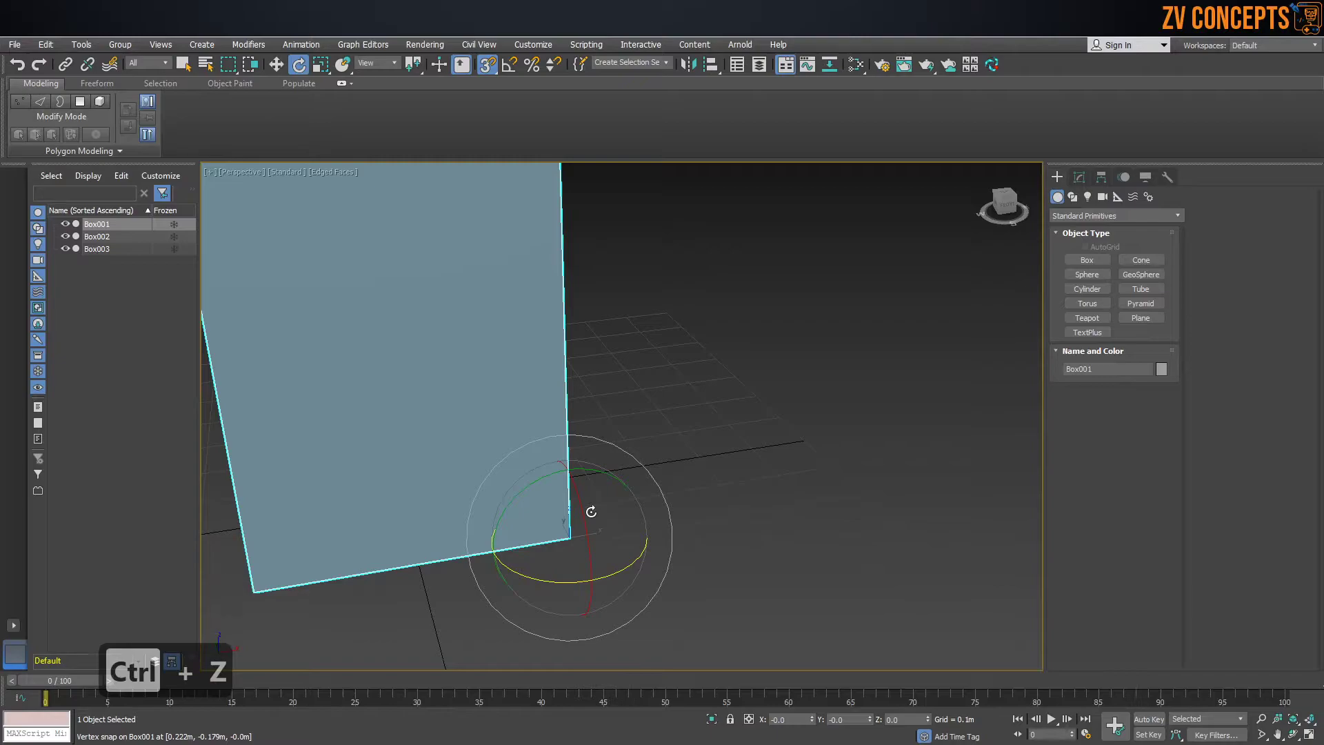
{"action": "middle_click_drag", "start_coordinate": [561, 501], "coordinate": [482, 407], "text": "alt"}
{"action": "left_click", "coordinate": [509, 66]}
{"action": "left_click_drag", "start_coordinate": [527, 510], "coordinate": [577, 494]}
{"action": "scroll", "coordinate": [565, 397], "scroll_direction": "down", "scroll_amount": 3}
{"action": "middle_click_drag", "start_coordinate": [565, 397], "coordinate": [597, 397], "text": "alt"}
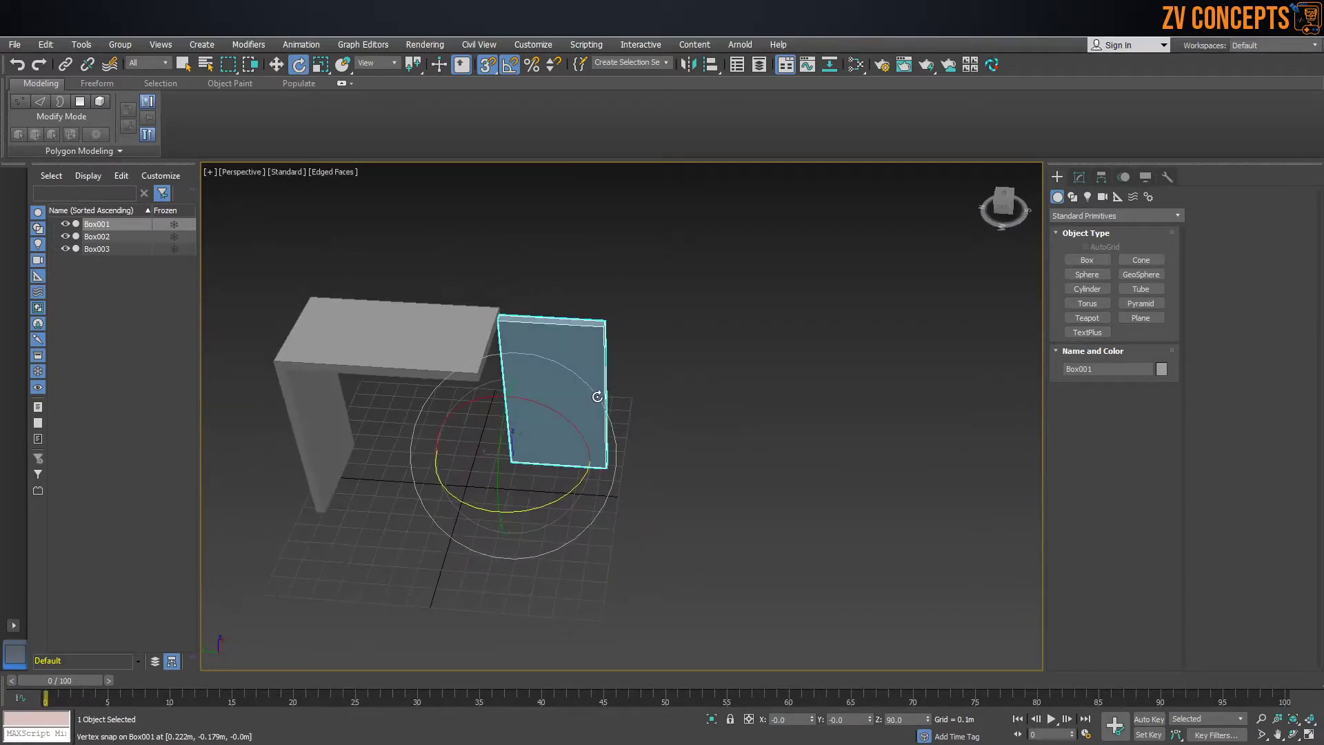
{"action": "middle_click_drag", "start_coordinate": [552, 345], "coordinate": [606, 378]}
{"action": "key", "text": "w"}
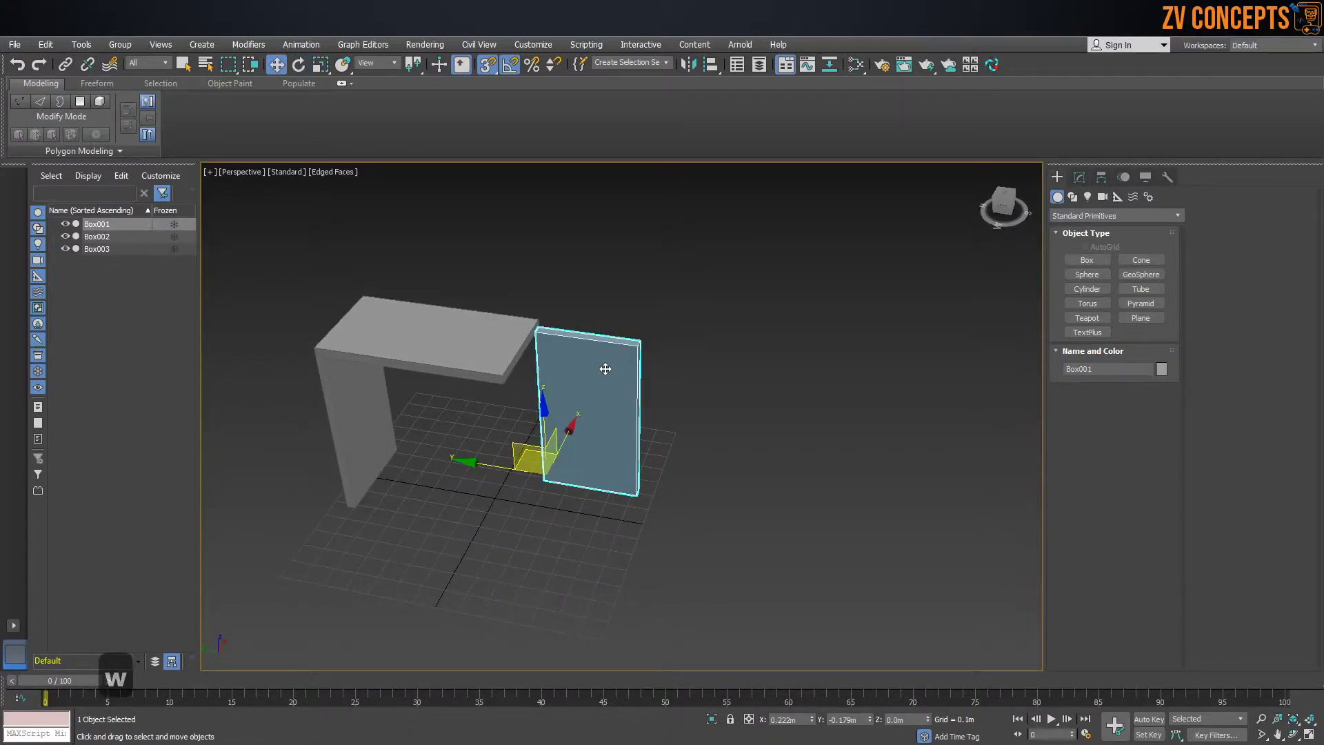
Step: Set the angle snap increment to 15° and rotate the first upright to −75° about the Z axis
{"action": "right_click", "coordinate": [511, 69]}
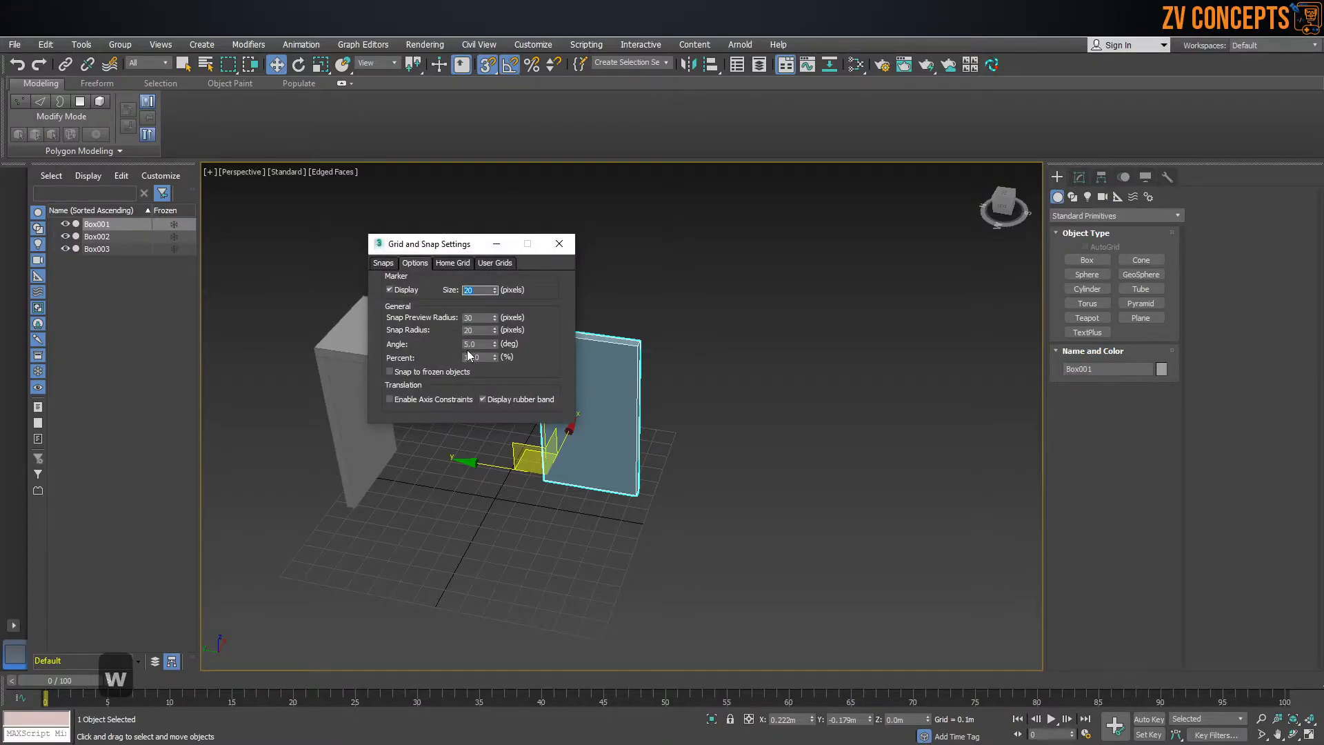
{"action": "left_click", "coordinate": [487, 344]}
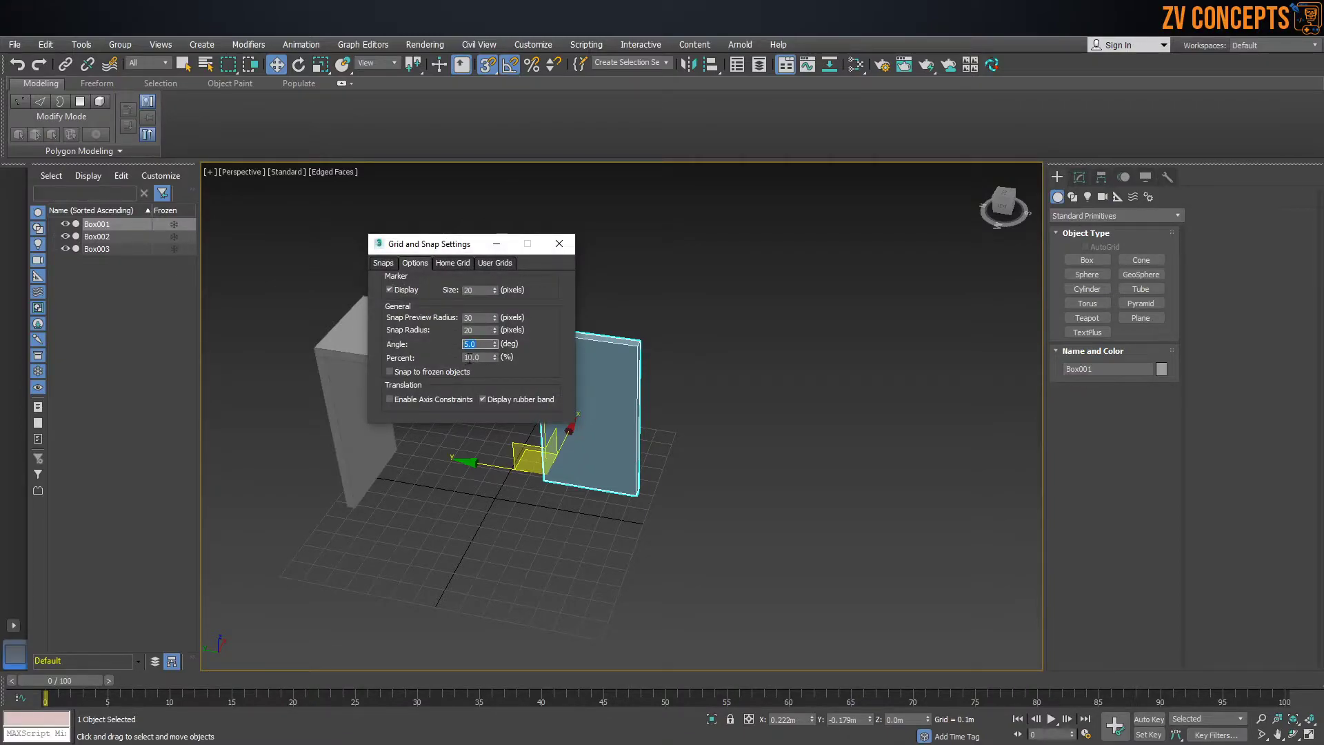
{"action": "type", "text": "15"}
{"action": "key", "text": "Return"}
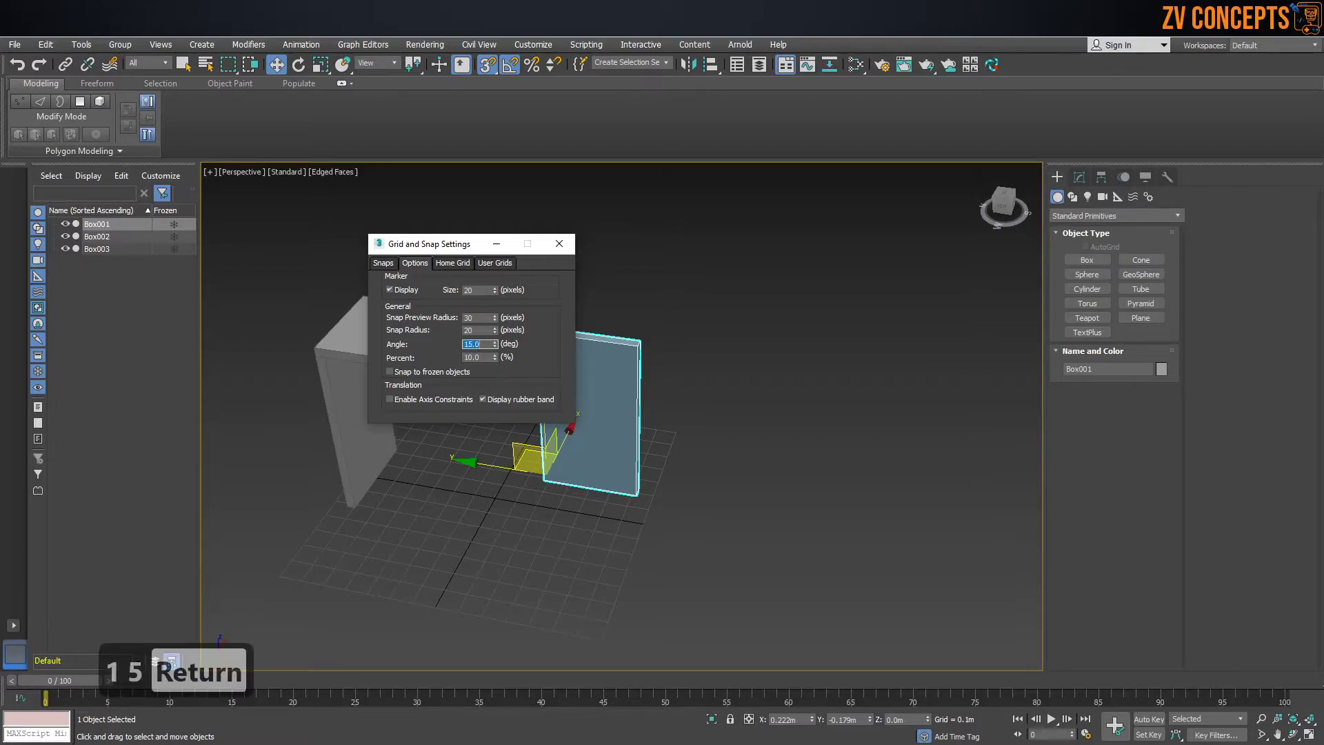
{"action": "middle_click_drag", "start_coordinate": [588, 458], "coordinate": [582, 459]}
{"action": "key", "text": "e"}
{"action": "left_click_drag", "start_coordinate": [584, 516], "coordinate": [494, 426]}
Step: Set the angle snap increment to 35° and rotate the first upright about the Z axis again
{"action": "left_click_drag", "start_coordinate": [484, 347], "coordinate": [462, 343]}
{"action": "type", "text": "35"}
{"action": "key", "text": "Return"}
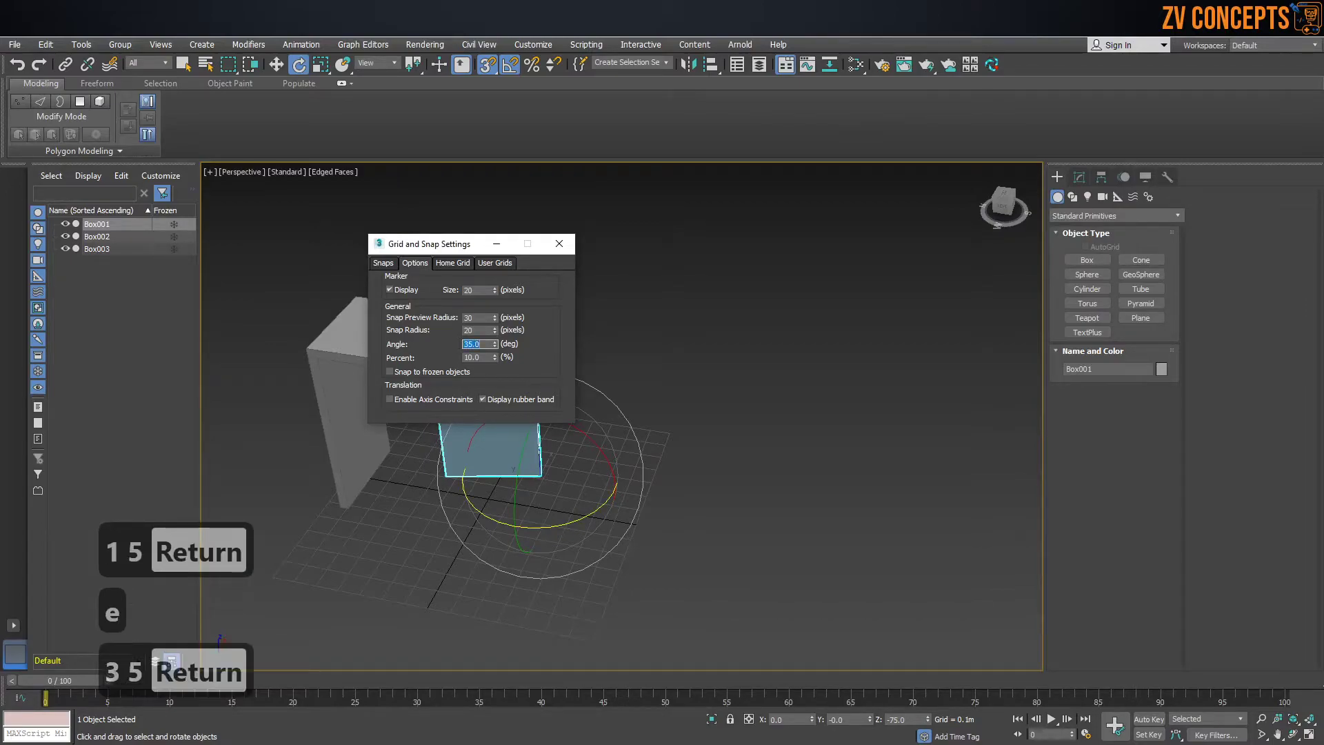
{"action": "left_click_drag", "start_coordinate": [568, 522], "coordinate": [622, 482]}
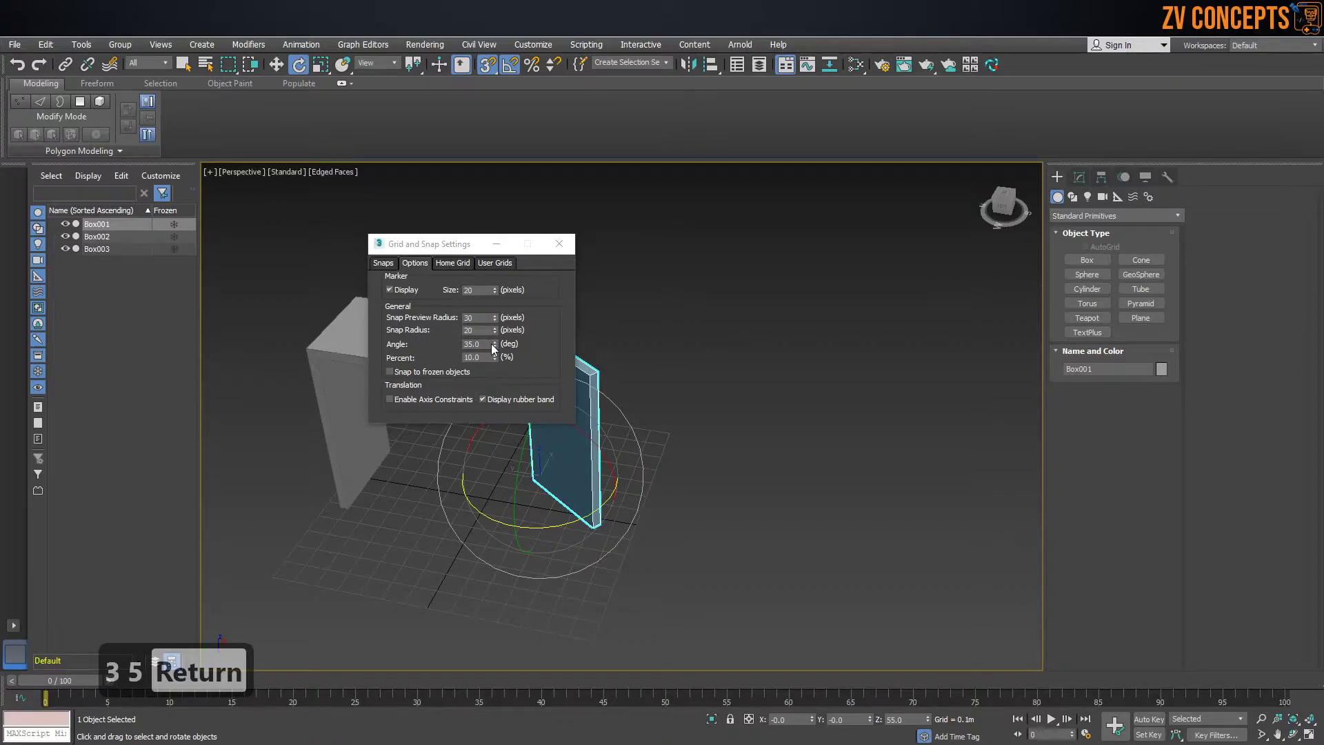
Step: Set the angle snap increment back to 5° and close the grid and snap settings
{"action": "left_click_drag", "start_coordinate": [485, 343], "coordinate": [441, 343]}
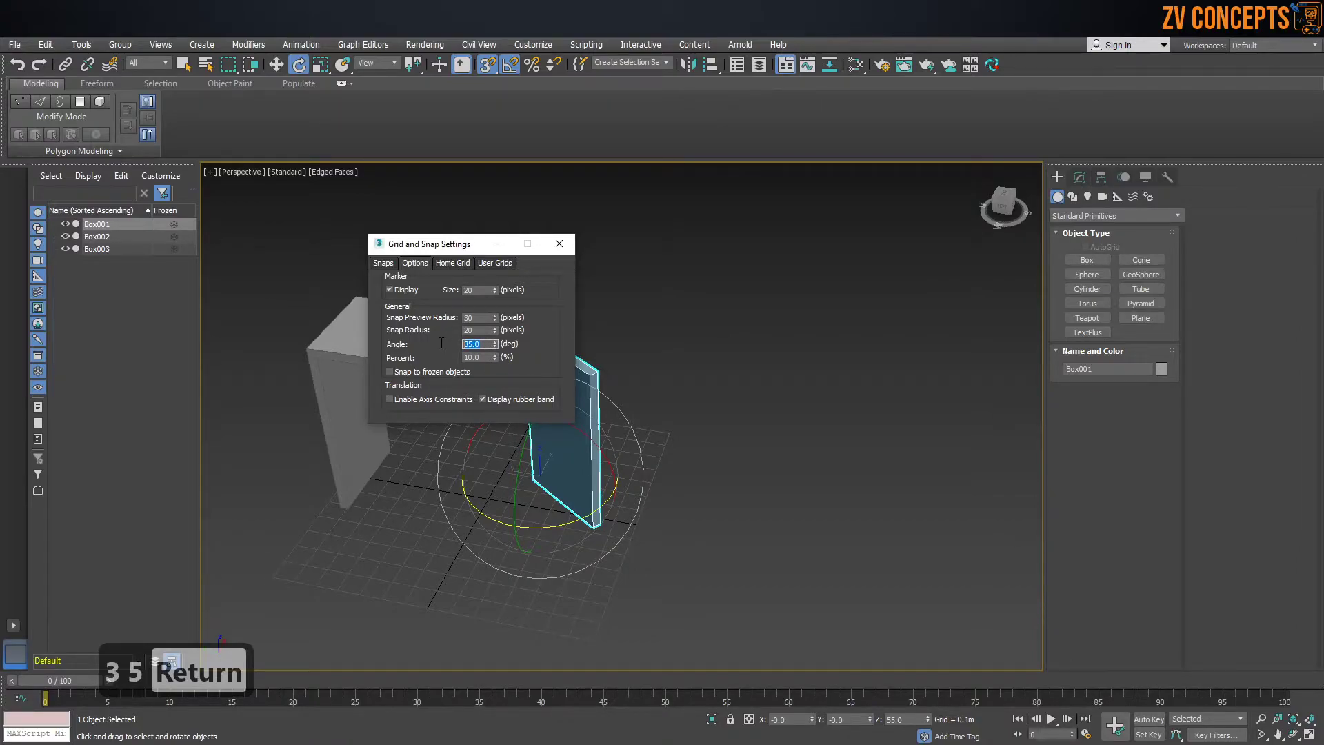
{"action": "type", "text": "5"}
{"action": "key", "text": "Return"}
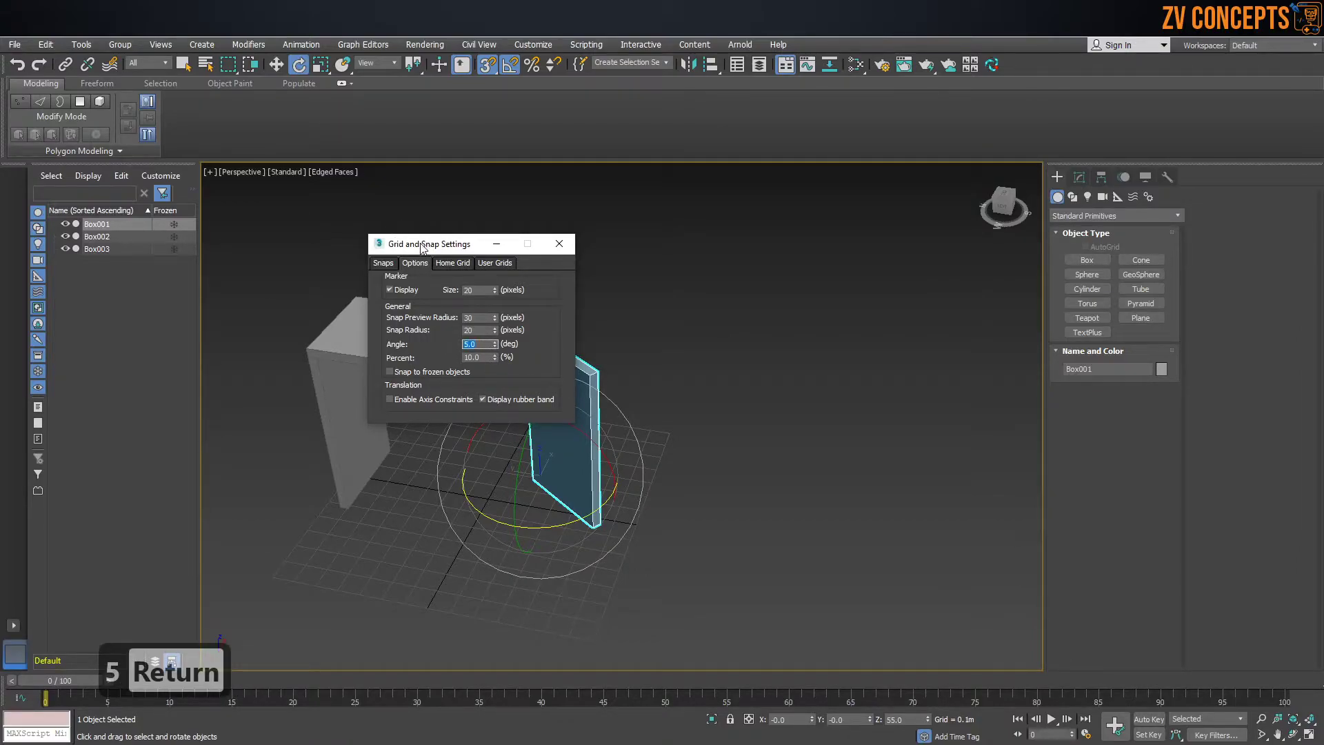
{"action": "left_click_drag", "start_coordinate": [422, 243], "coordinate": [236, 196]}
{"action": "left_click", "coordinate": [371, 197]}
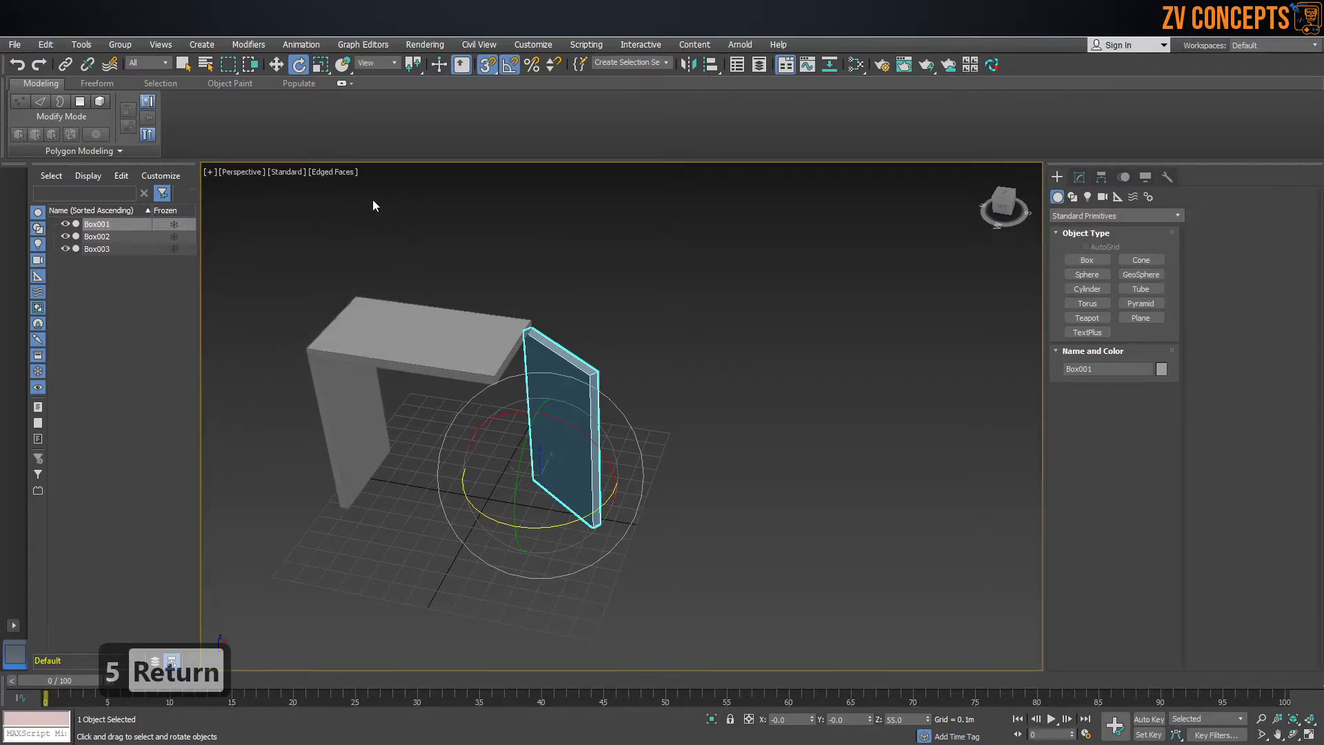
Step: Delete the tabletop and both uprights so the scene is empty
{"action": "middle_click_drag", "start_coordinate": [595, 388], "coordinate": [706, 430]}
{"action": "left_click_drag", "start_coordinate": [857, 246], "coordinate": [431, 618]}
{"action": "left_click", "coordinate": [867, 593]}
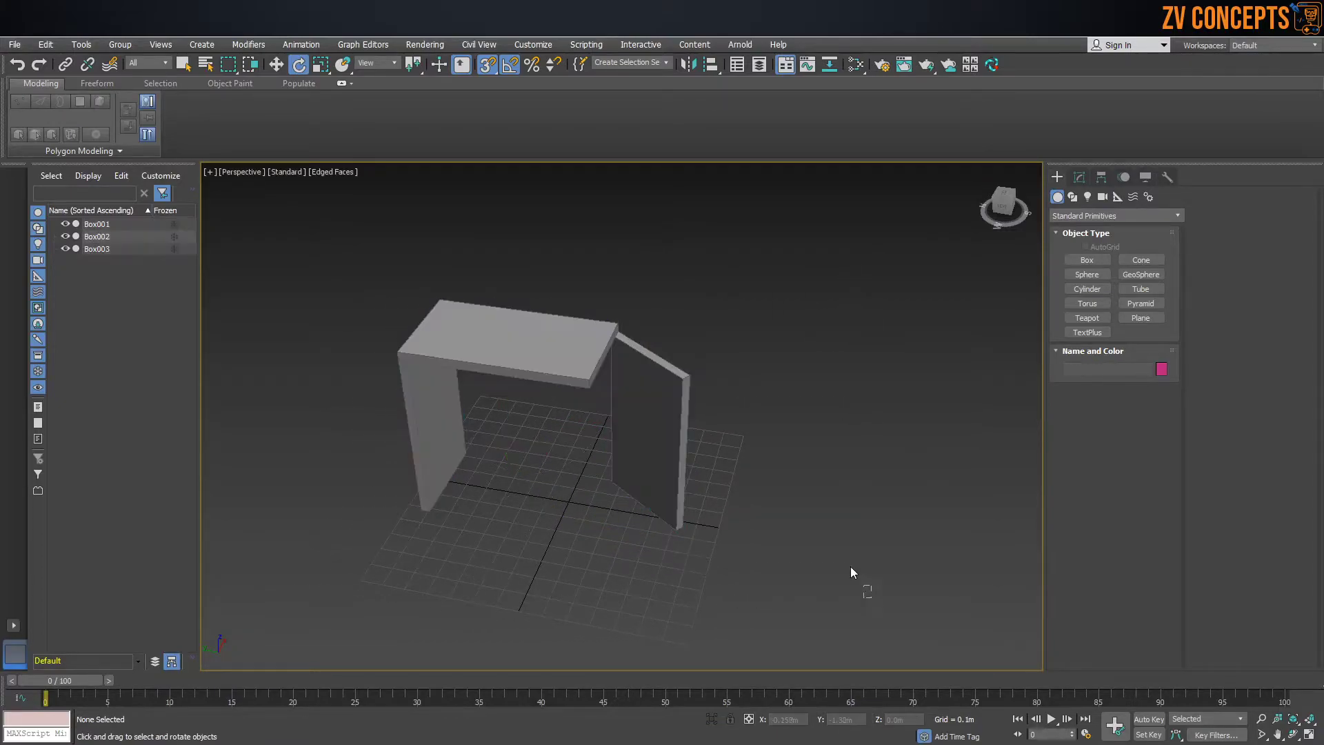
{"action": "left_click_drag", "start_coordinate": [590, 296], "coordinate": [590, 296]}
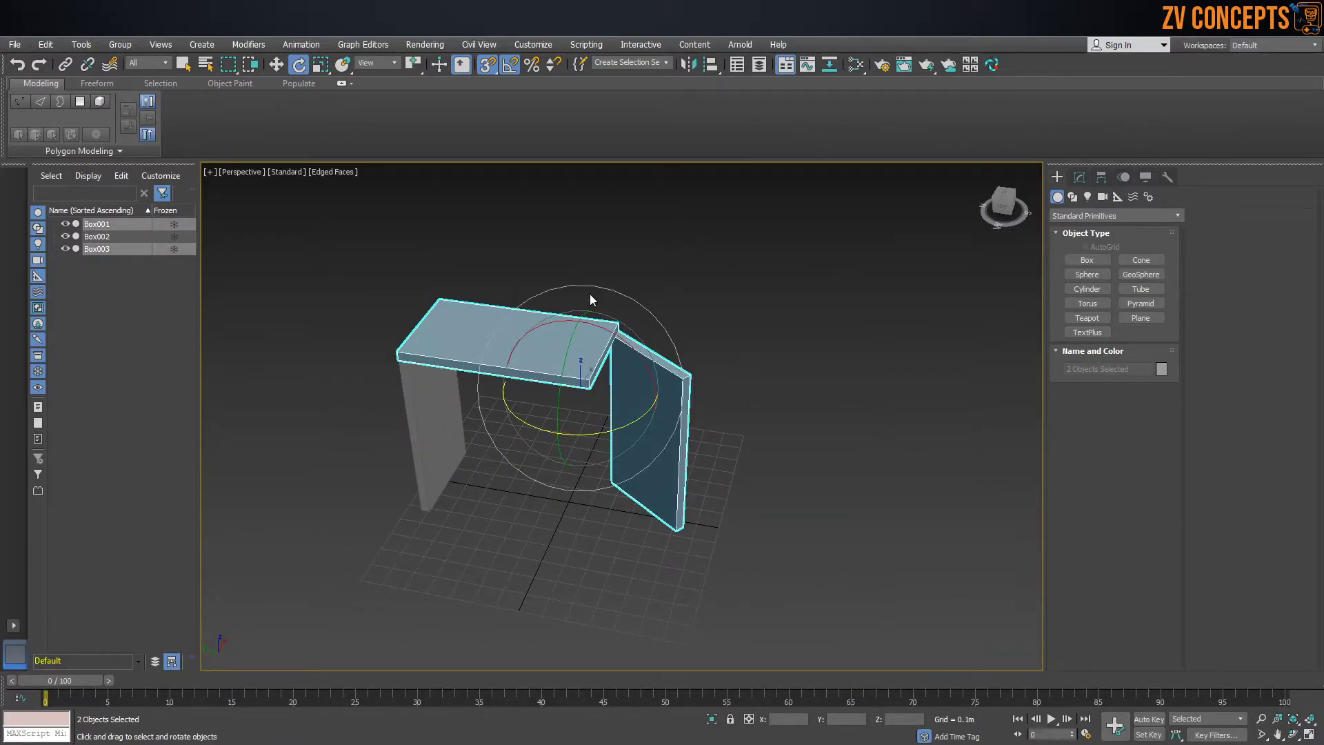
{"action": "key", "text": "Delete"}
{"action": "left_click", "coordinate": [399, 517]}
{"action": "key", "text": "w"}
{"action": "scroll", "coordinate": [450, 474], "scroll_direction": "up", "scroll_amount": 4}
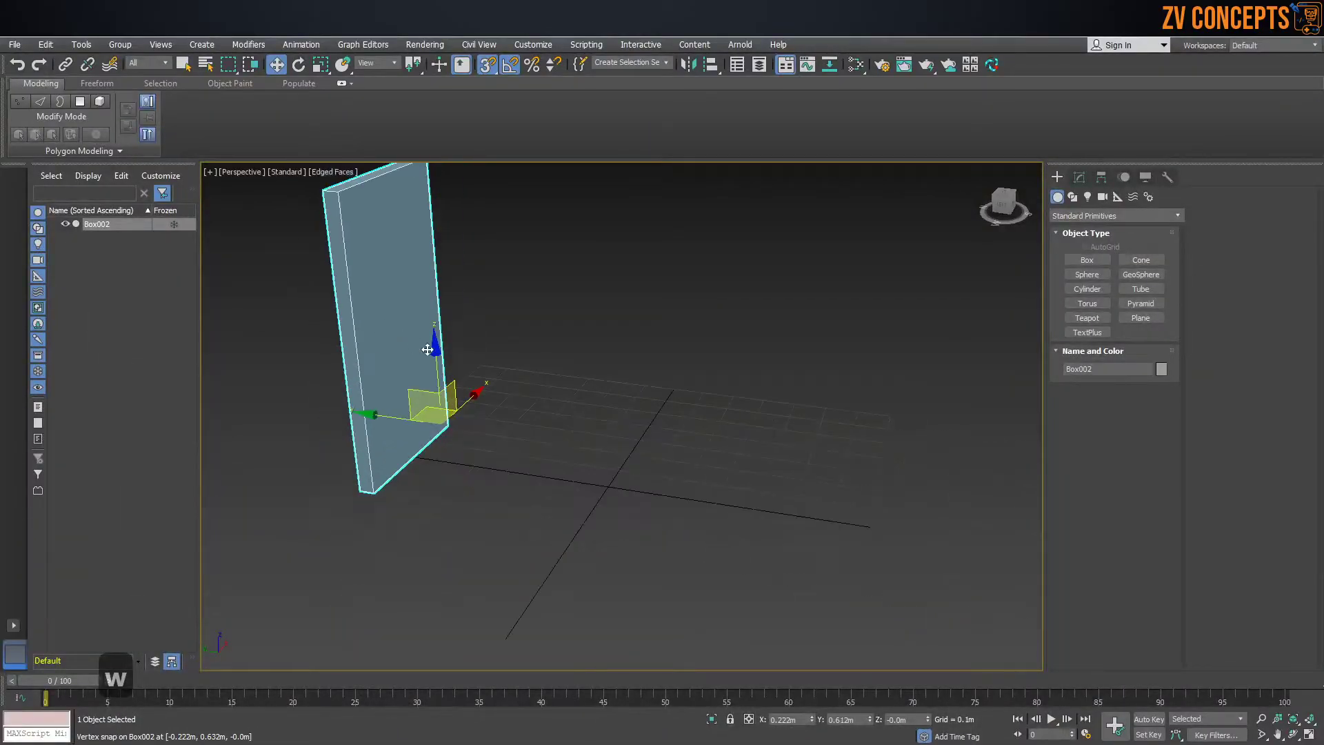
{"action": "scroll", "coordinate": [416, 344], "scroll_direction": "up", "scroll_amount": 2}
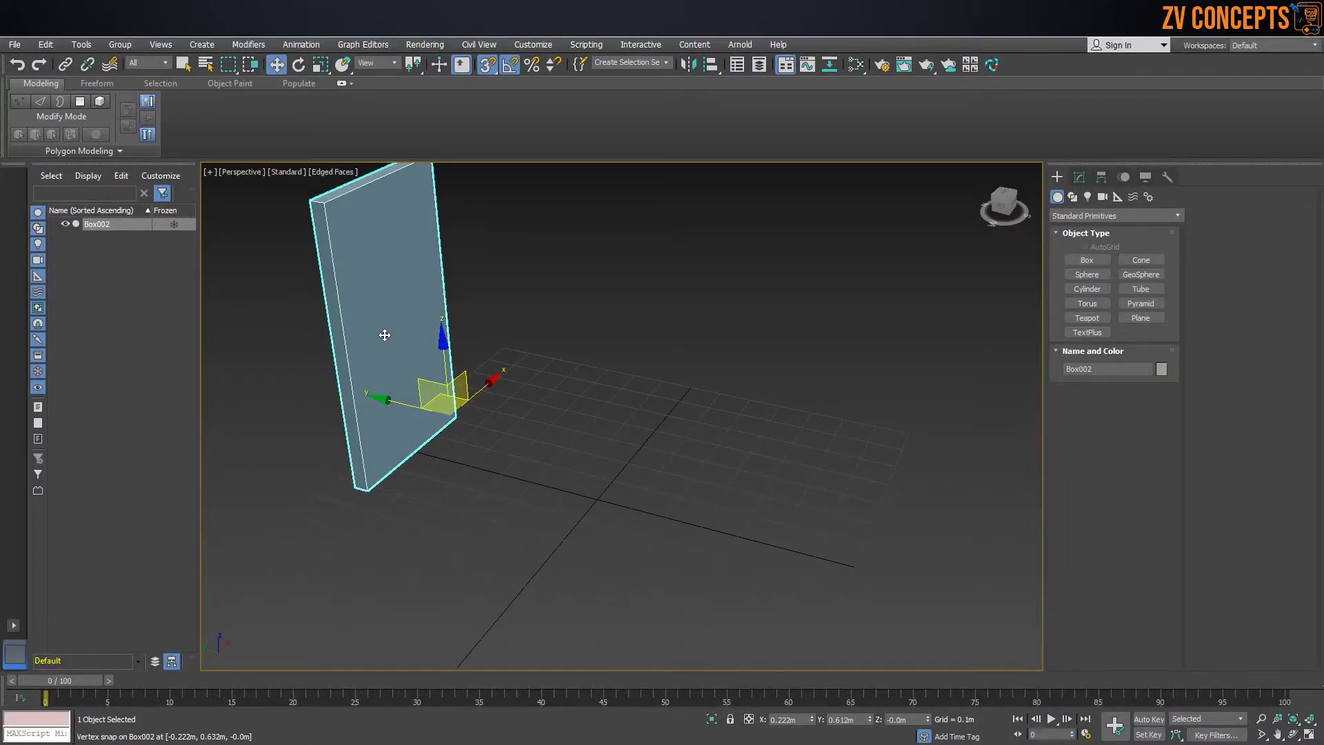
{"action": "scroll", "coordinate": [380, 360], "scroll_direction": "down", "scroll_amount": 3}
{"action": "key", "text": "Delete"}
Step: Draw an upright box about 0.05 × 0.899 × 1.1 m near the grid's edge and switch off 3D and angle snapping
{"action": "left_click", "coordinate": [1087, 259]}
{"action": "left_click_drag", "start_coordinate": [471, 371], "coordinate": [408, 474]}
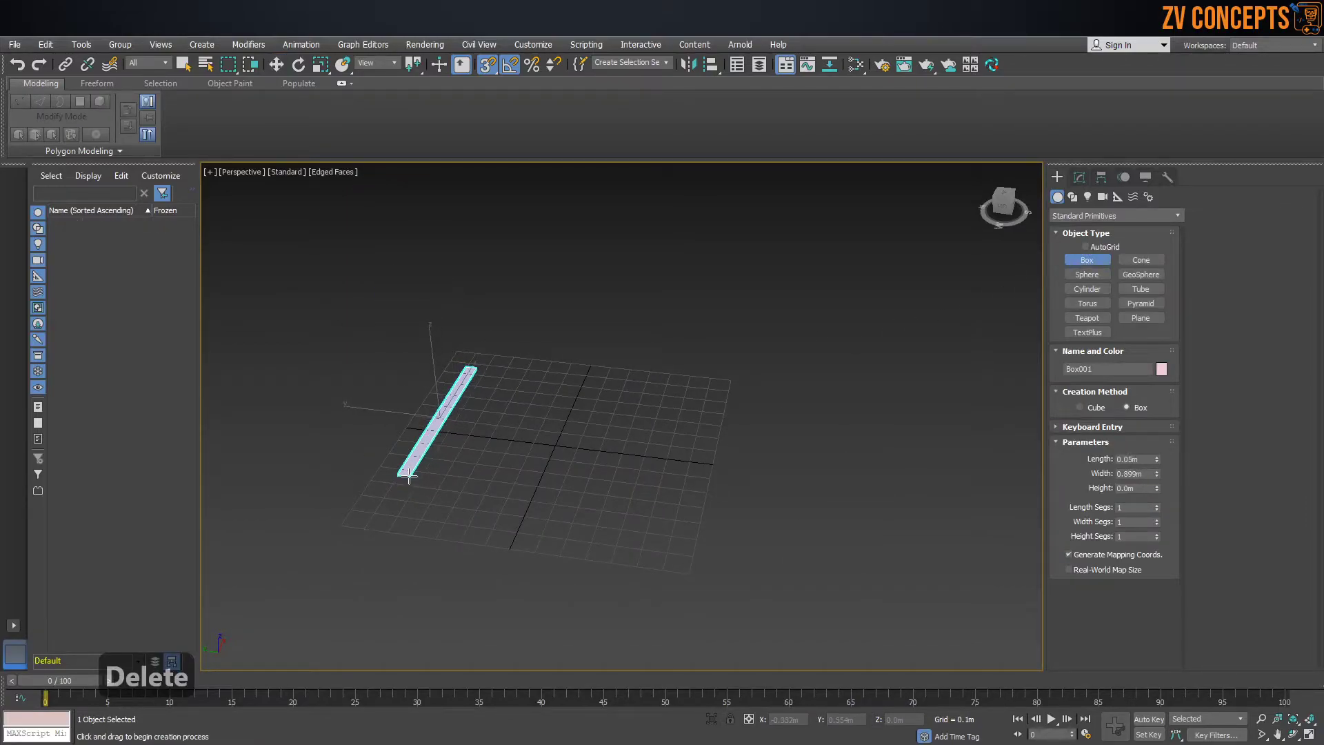
{"action": "left_click", "coordinate": [437, 259]}
{"action": "key", "text": "w"}
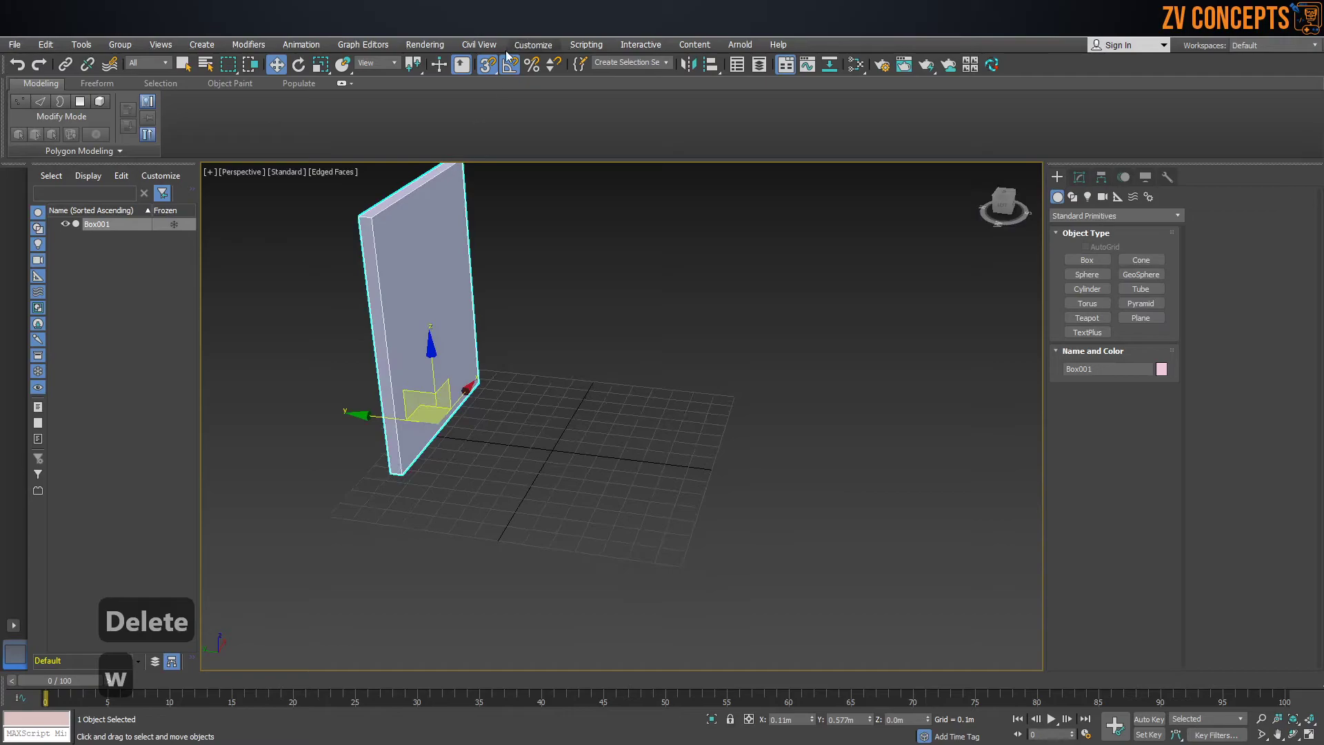
{"action": "scroll", "coordinate": [441, 414], "scroll_direction": "down", "scroll_amount": 4}
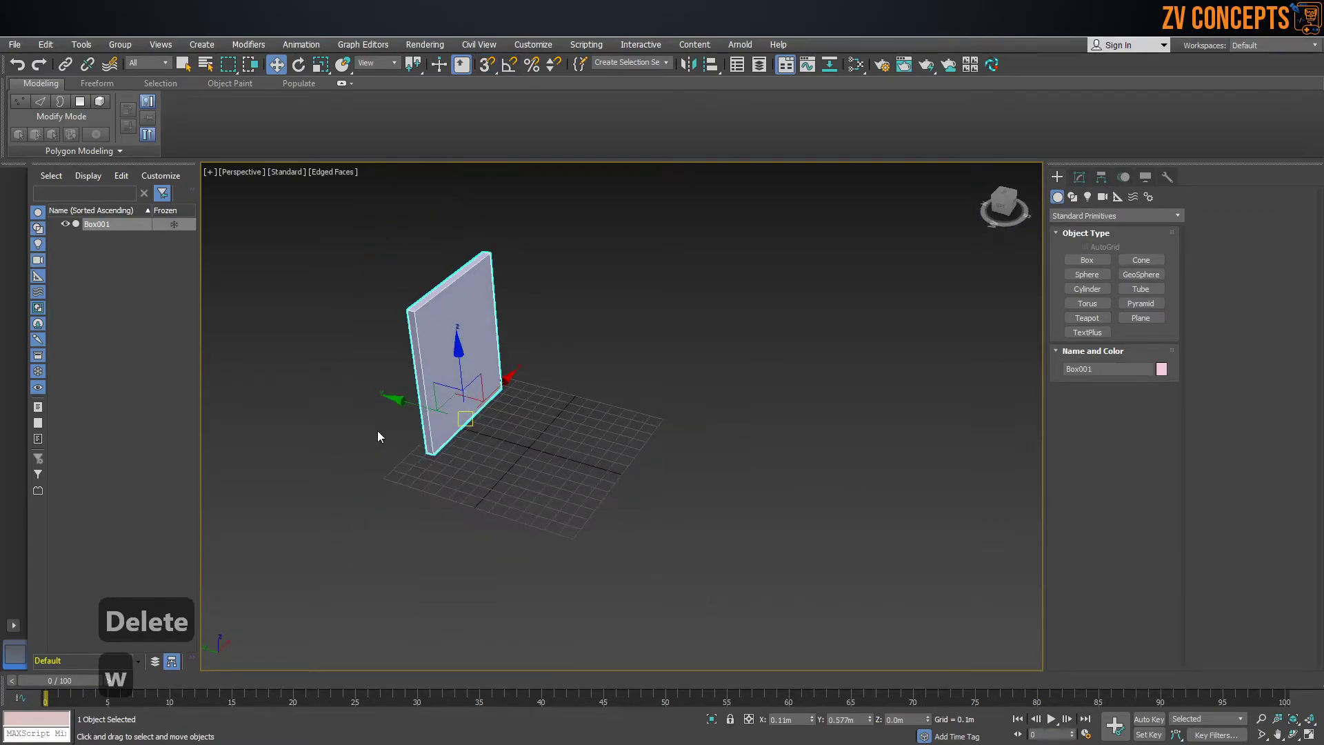
{"action": "scroll", "coordinate": [403, 421], "scroll_direction": "up", "scroll_amount": 3}
{"action": "scroll", "coordinate": [528, 422], "scroll_direction": "up", "scroll_amount": 1}
{"action": "middle_click_drag", "start_coordinate": [547, 419], "coordinate": [476, 397], "text": "alt"}
Step: Reshape the box into a slim post with a length of 0.073 m and a width of 0.099 m
{"action": "left_click", "coordinate": [1079, 177]}
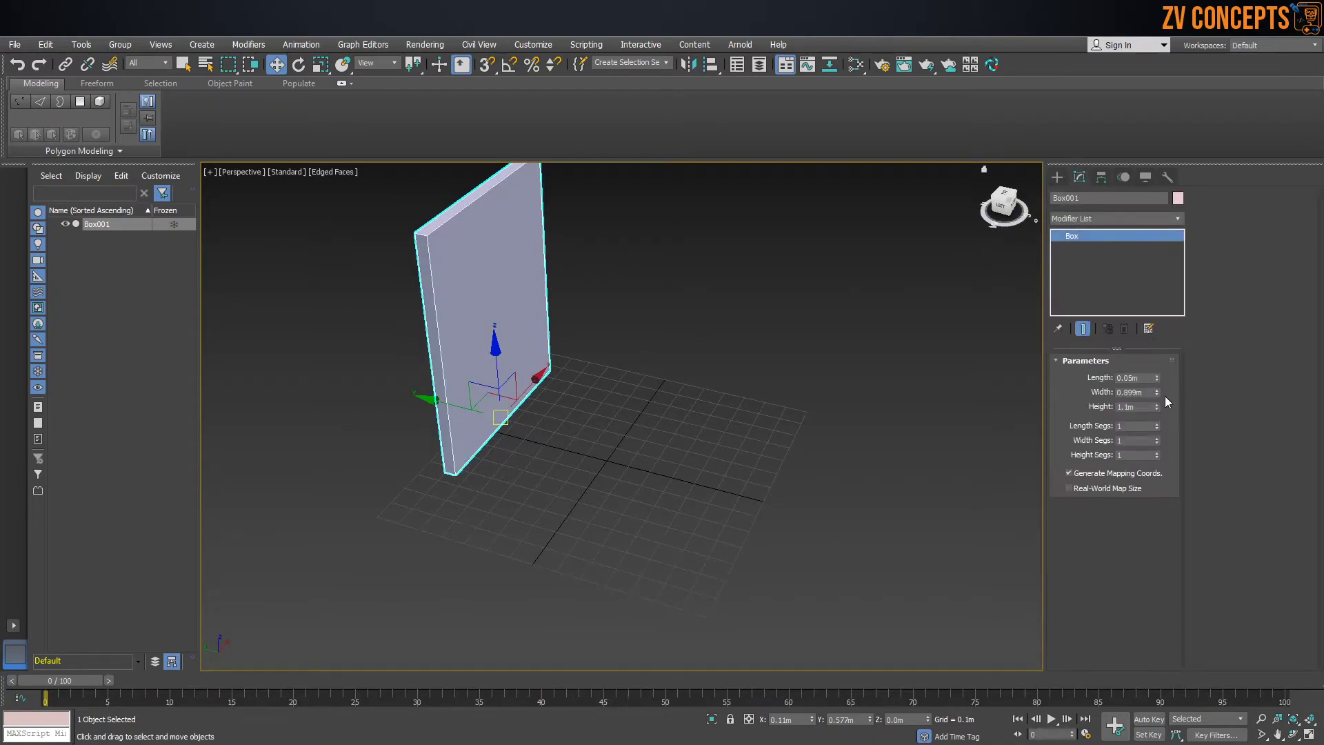
{"action": "left_click_drag", "start_coordinate": [1157, 378], "coordinate": [1158, 455]}
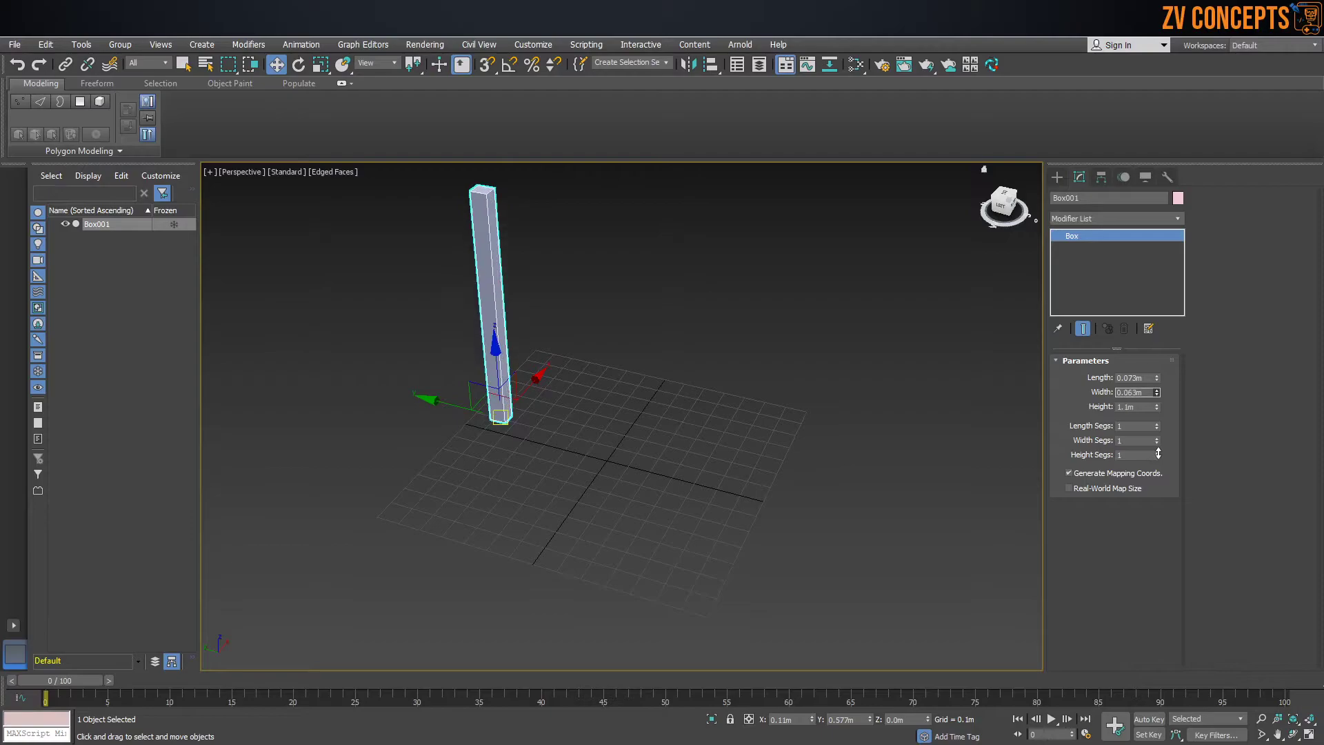
{"action": "key", "text": "z"}
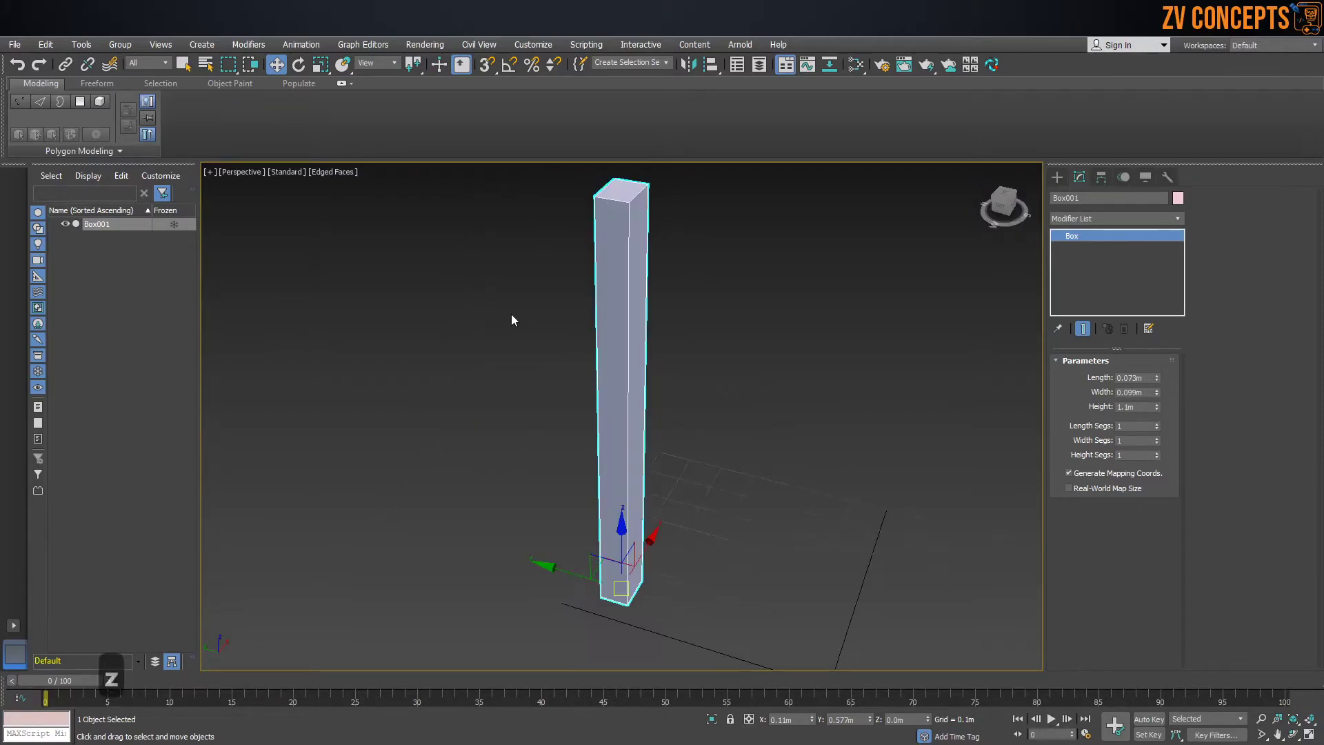
Step: Clone the post along the Y axis at about 0.435 m spacing as eight independent copies
{"action": "scroll", "coordinate": [805, 360], "scroll_direction": "down", "scroll_amount": 4}
{"action": "middle_click_drag", "start_coordinate": [750, 450], "coordinate": [626, 420]}
{"action": "scroll", "coordinate": [683, 422], "scroll_direction": "up", "scroll_amount": 4}
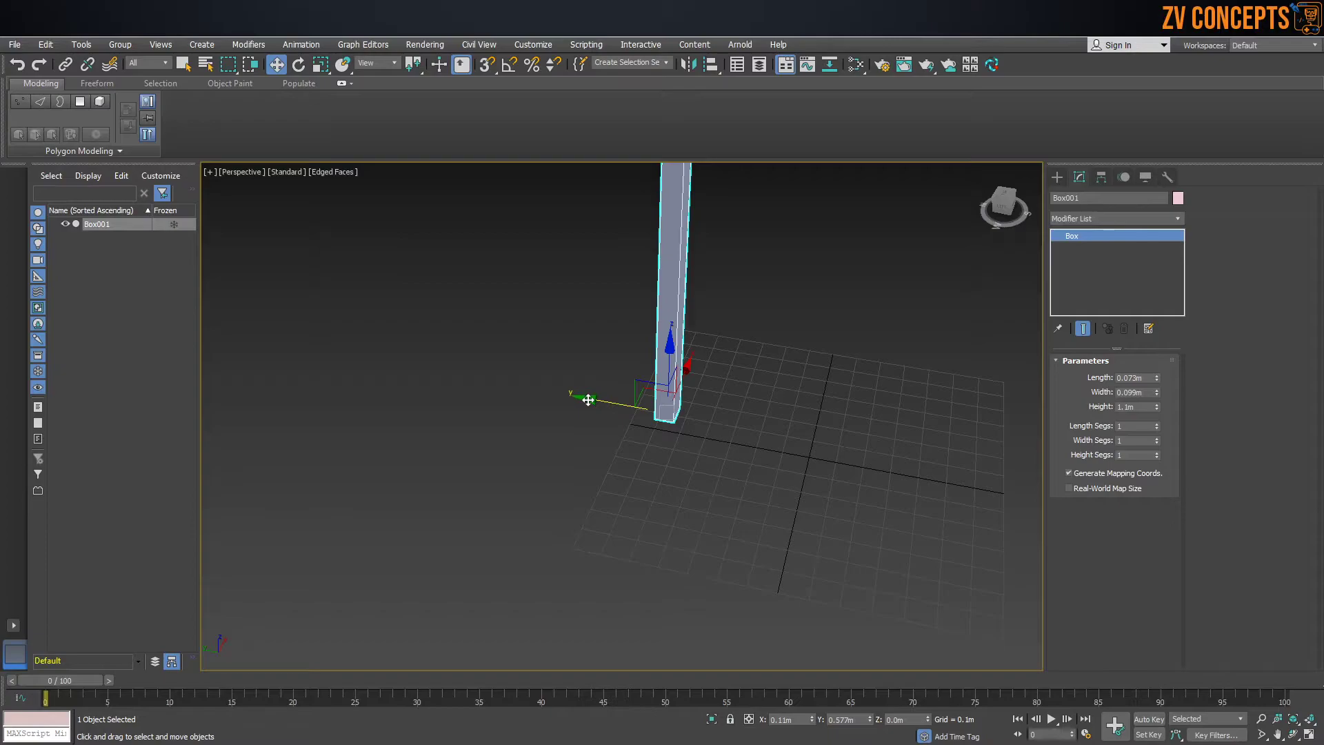
{"action": "mouse_move", "coordinate": [588, 400]}
{"action": "left_mouse_down", "text": "shift"}
{"action": "mouse_move", "coordinate": [618, 406]}
{"action": "mouse_move", "coordinate": [690, 474]}
{"action": "left_mouse_up", "text": "shift"}
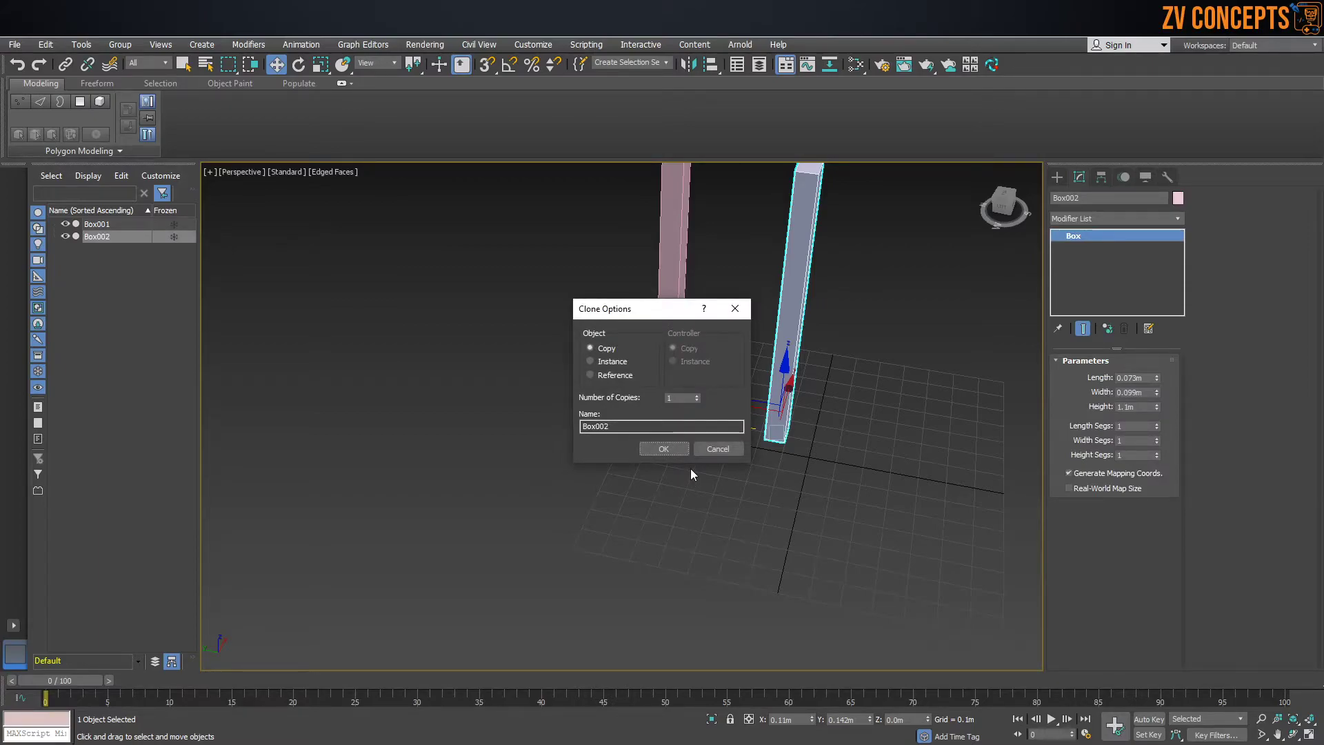
{"action": "left_click_drag", "start_coordinate": [638, 314], "coordinate": [625, 311]}
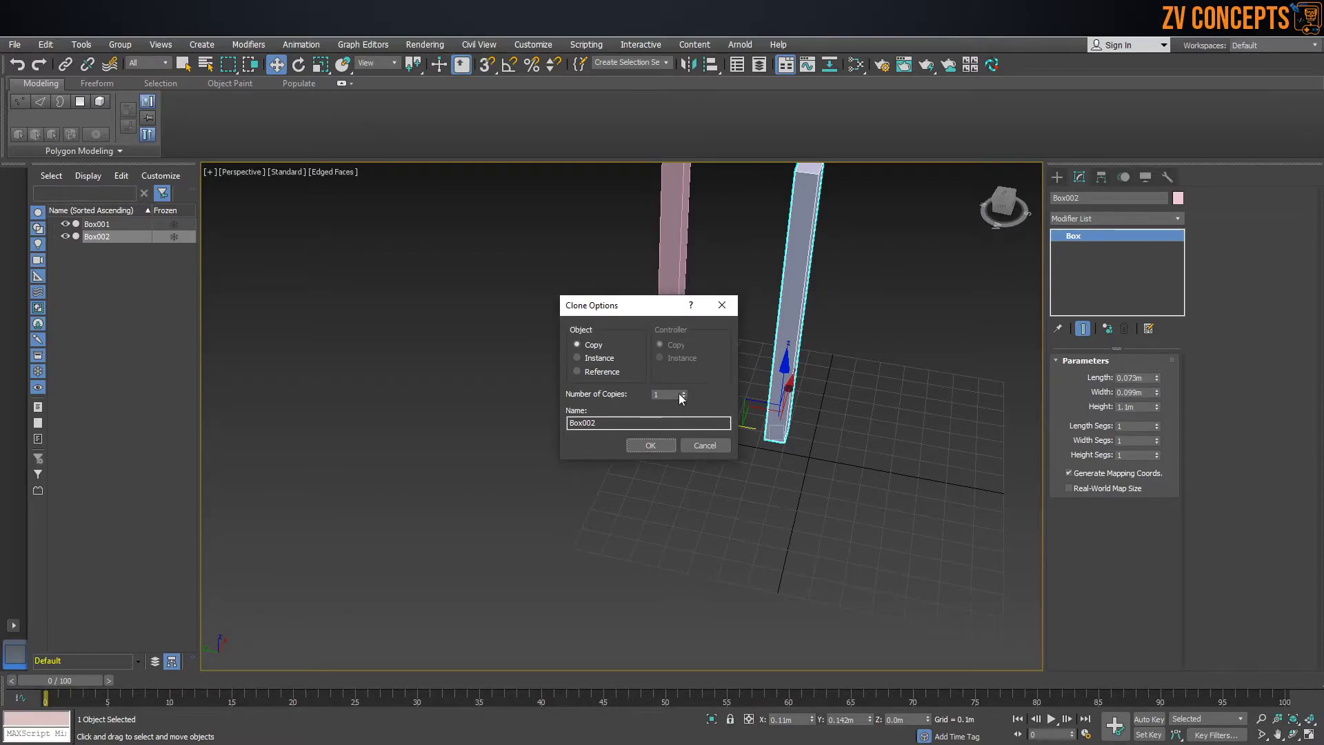
{"action": "mouse_move", "coordinate": [684, 390]}
{"action": "left_mouse_down"}
{"action": "mouse_move", "coordinate": [651, 440]}
{"action": "mouse_move", "coordinate": [688, 390]}
{"action": "left_mouse_up"}
{"action": "left_click", "coordinate": [651, 445]}
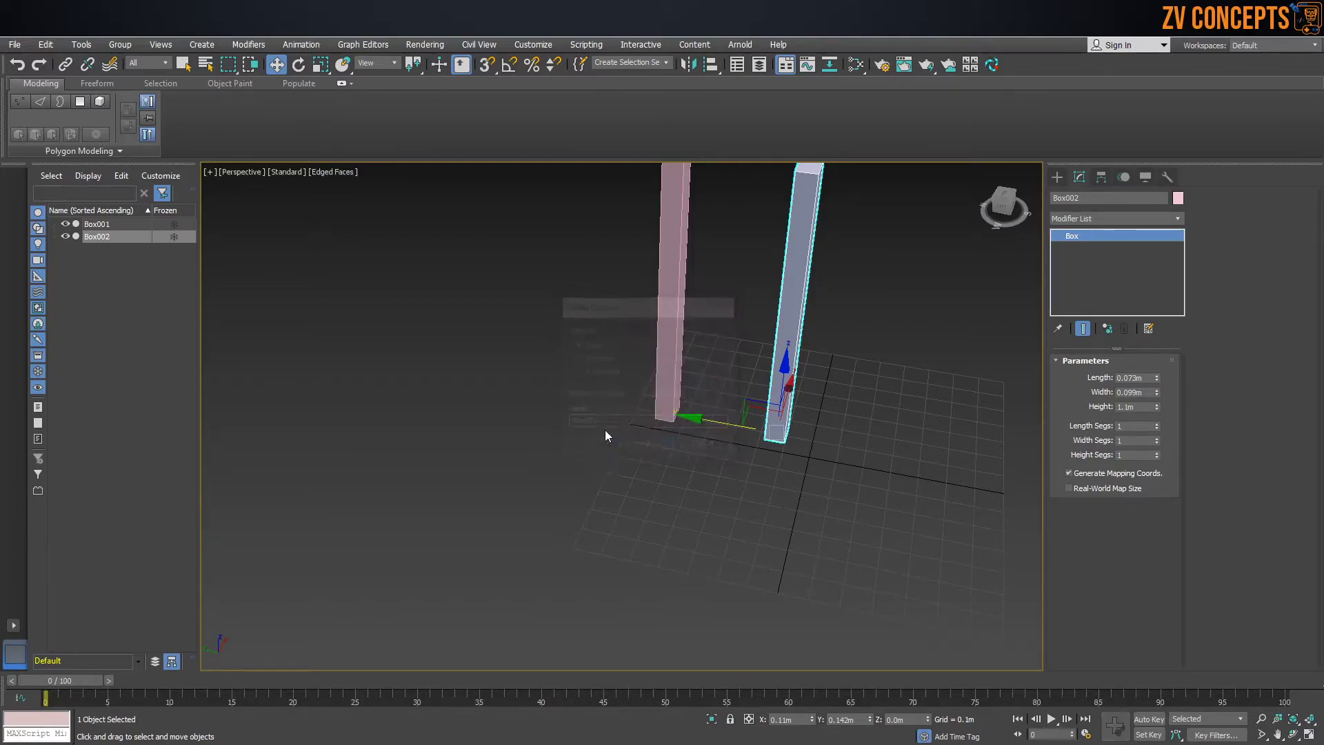
{"action": "key", "text": "z"}
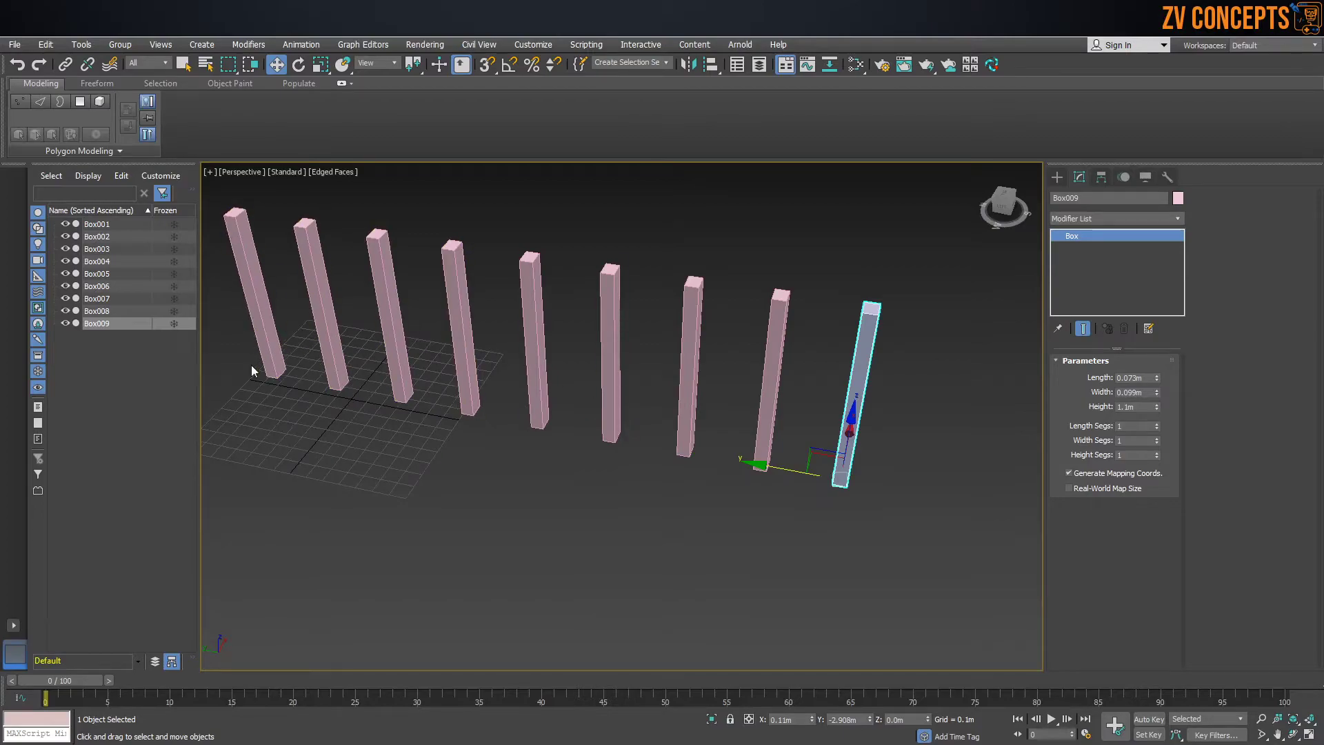
Step: Select the first post of the row and undo the last change made to it
{"action": "middle_click_drag", "start_coordinate": [358, 395], "coordinate": [466, 406]}
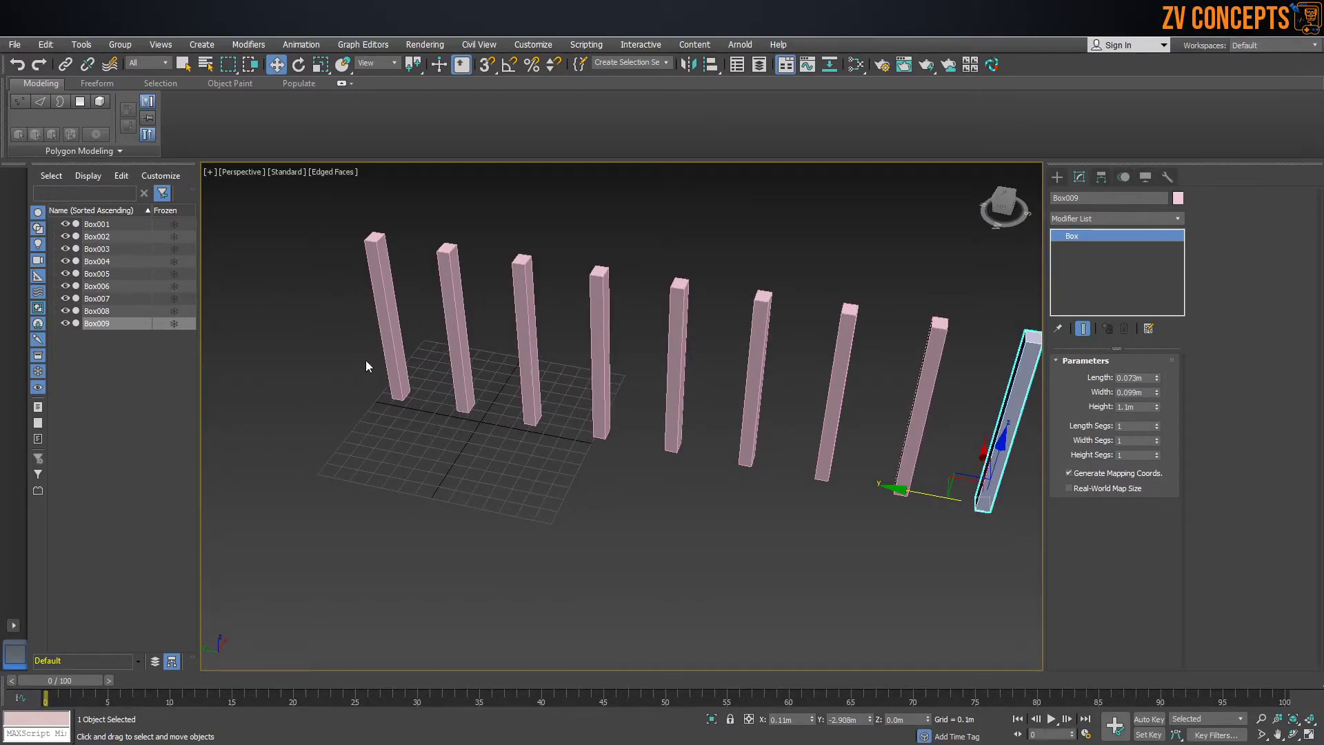
{"action": "middle_click_drag", "start_coordinate": [387, 318], "coordinate": [580, 408], "text": "alt"}
{"action": "scroll", "coordinate": [552, 241], "scroll_direction": "down", "scroll_amount": 4}
{"action": "scroll", "coordinate": [564, 327], "scroll_direction": "up", "scroll_amount": 5}
{"action": "left_click_drag", "start_coordinate": [456, 238], "coordinate": [354, 362]}
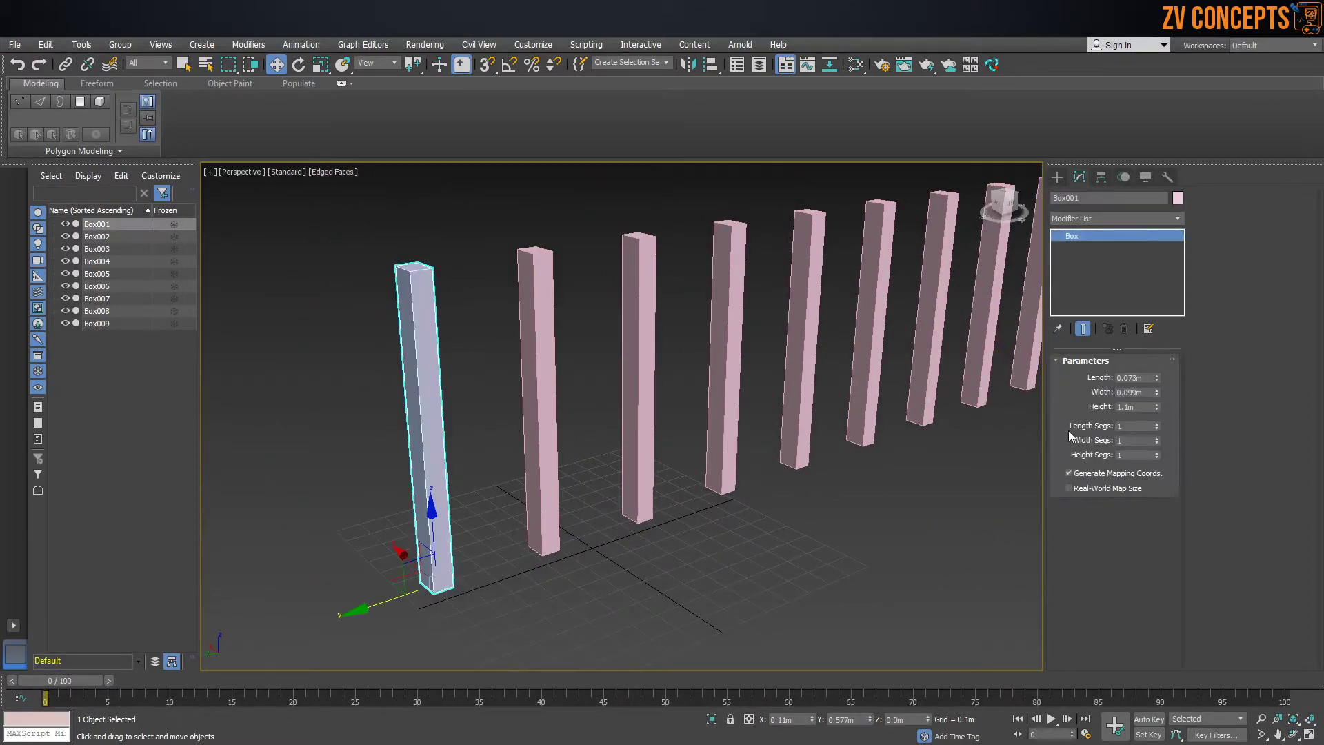
{"action": "key", "text": "ctrl+z"}
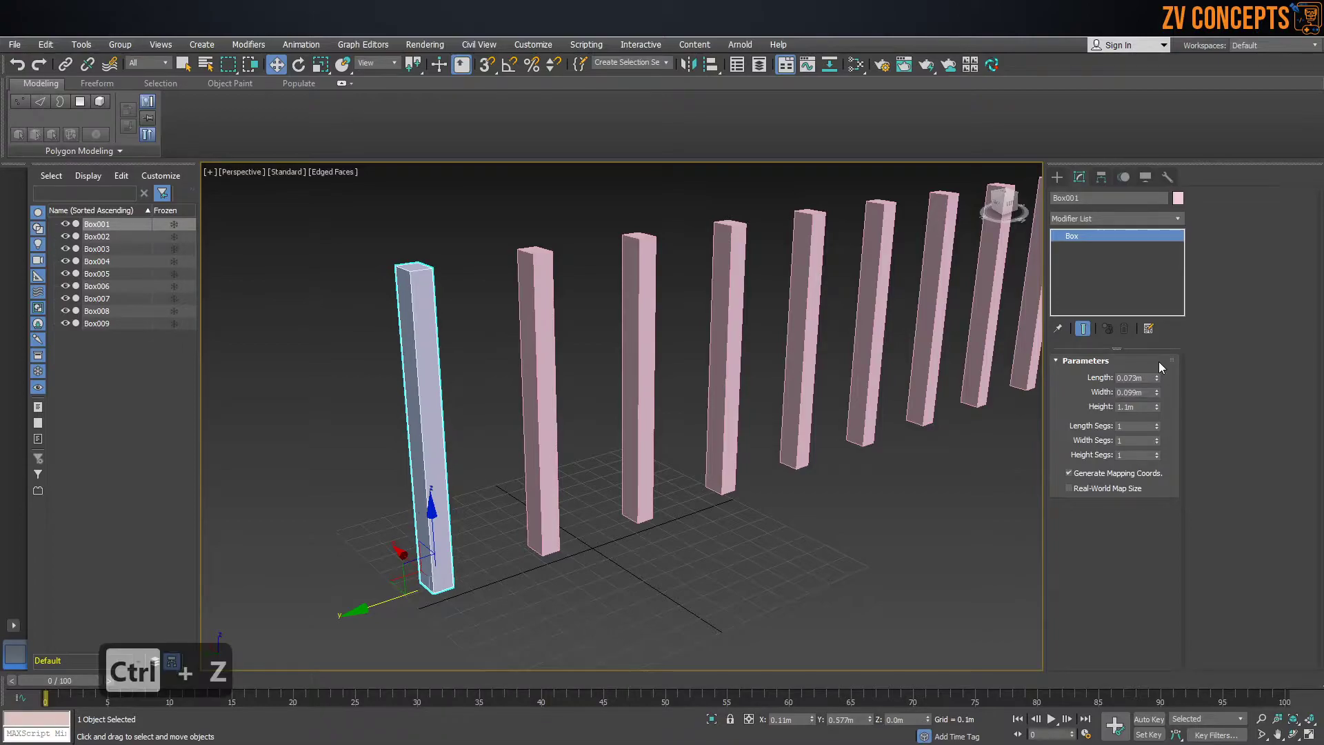
Step: Clone the first post along the X axis at about 0.517 m spacing as eight instances
{"action": "middle_click_drag", "start_coordinate": [466, 364], "coordinate": [544, 381], "text": "alt"}
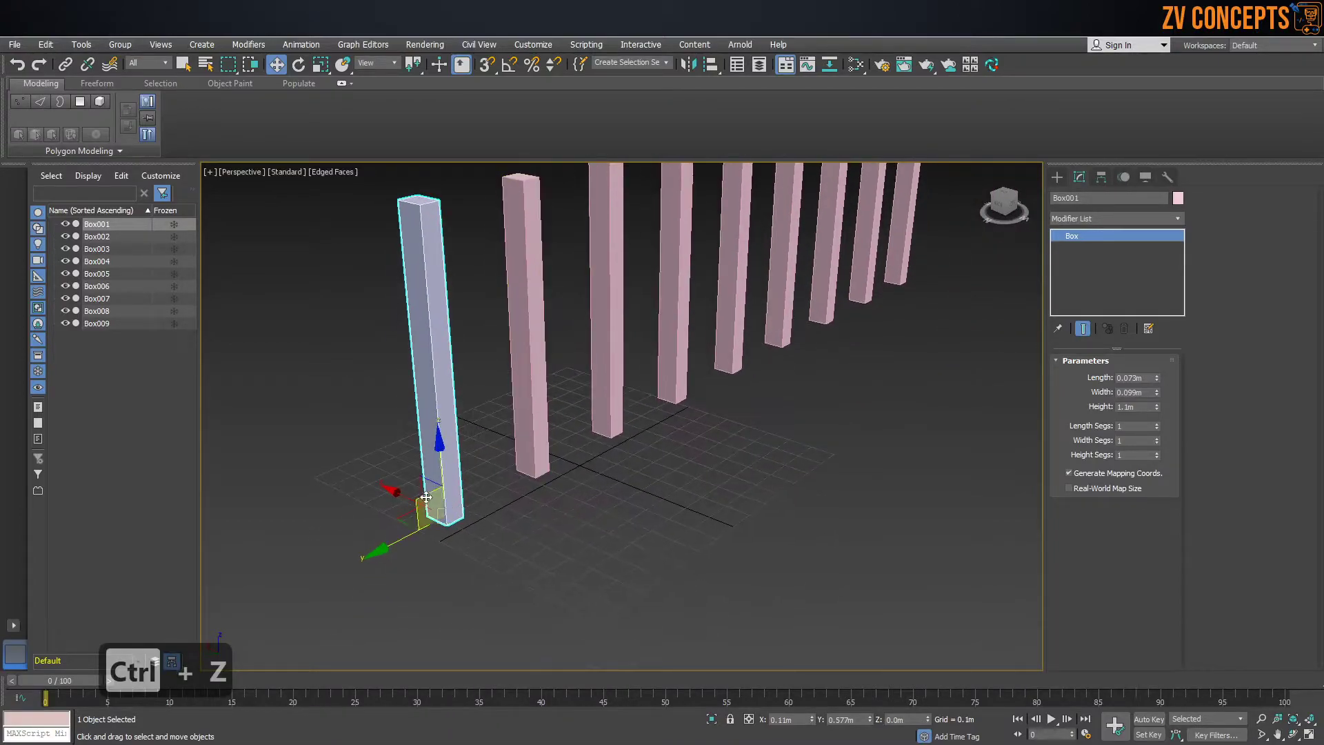
{"action": "left_click_drag", "start_coordinate": [391, 491], "coordinate": [492, 539], "text": "shift"}
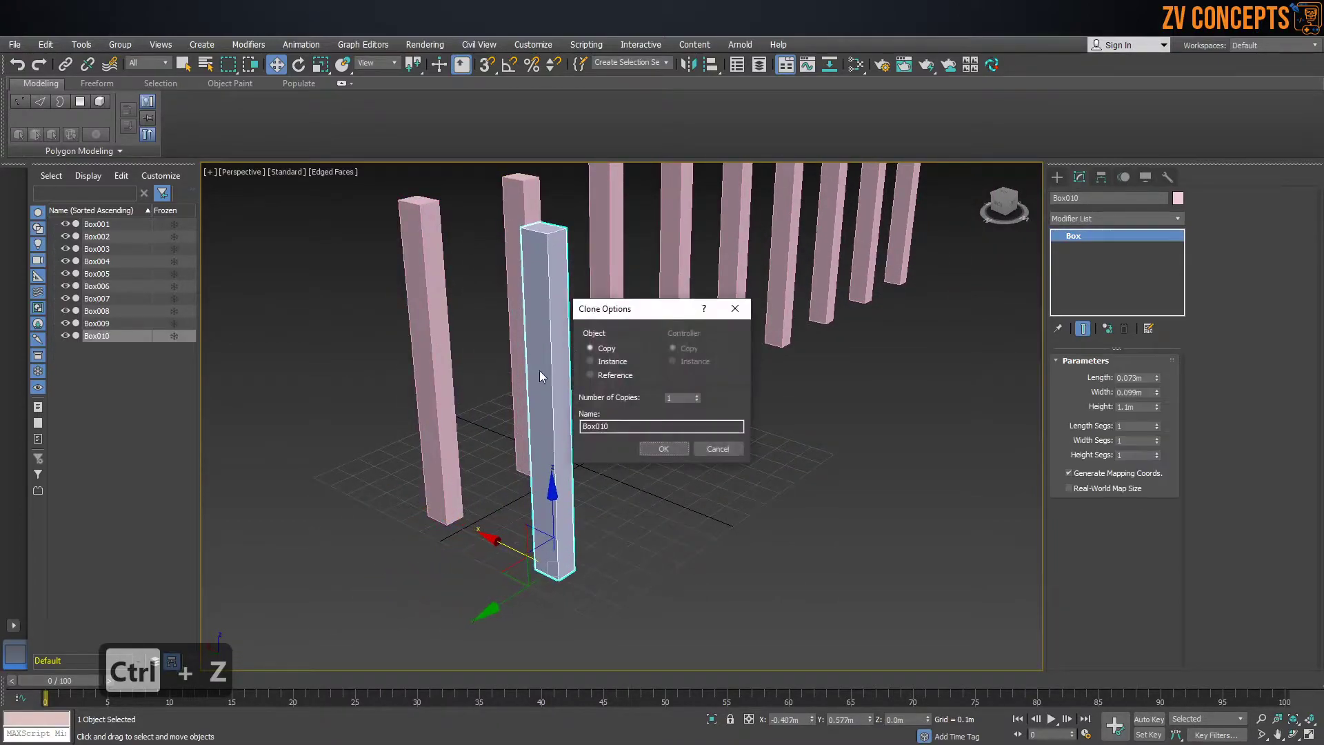
{"action": "left_click", "coordinate": [616, 362]}
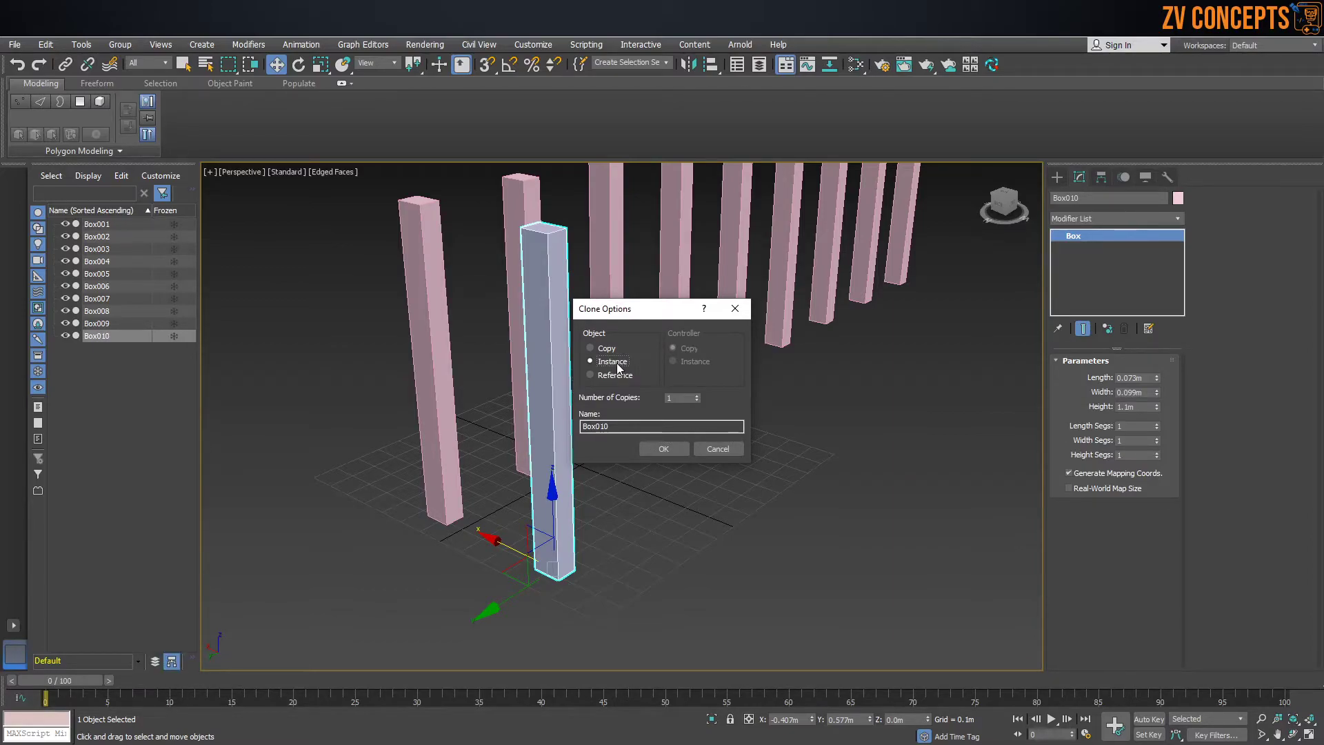
{"action": "left_click", "coordinate": [695, 394]}
{"action": "left_click", "coordinate": [664, 449]}
{"action": "scroll", "coordinate": [653, 451], "scroll_direction": "down", "scroll_amount": 5}
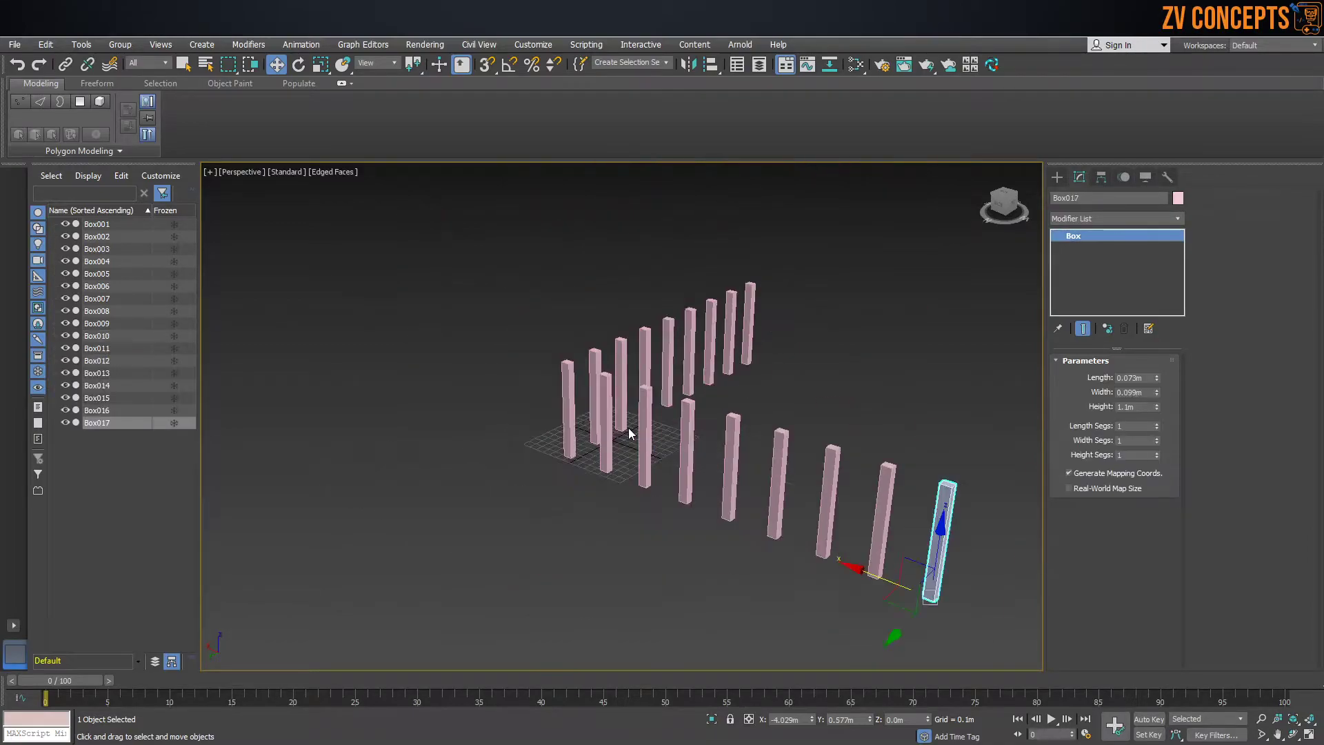
Step: Try reducing the height of the third post in the copied row to about 0.495 m and changing its width, undoing both
{"action": "key", "text": "z"}
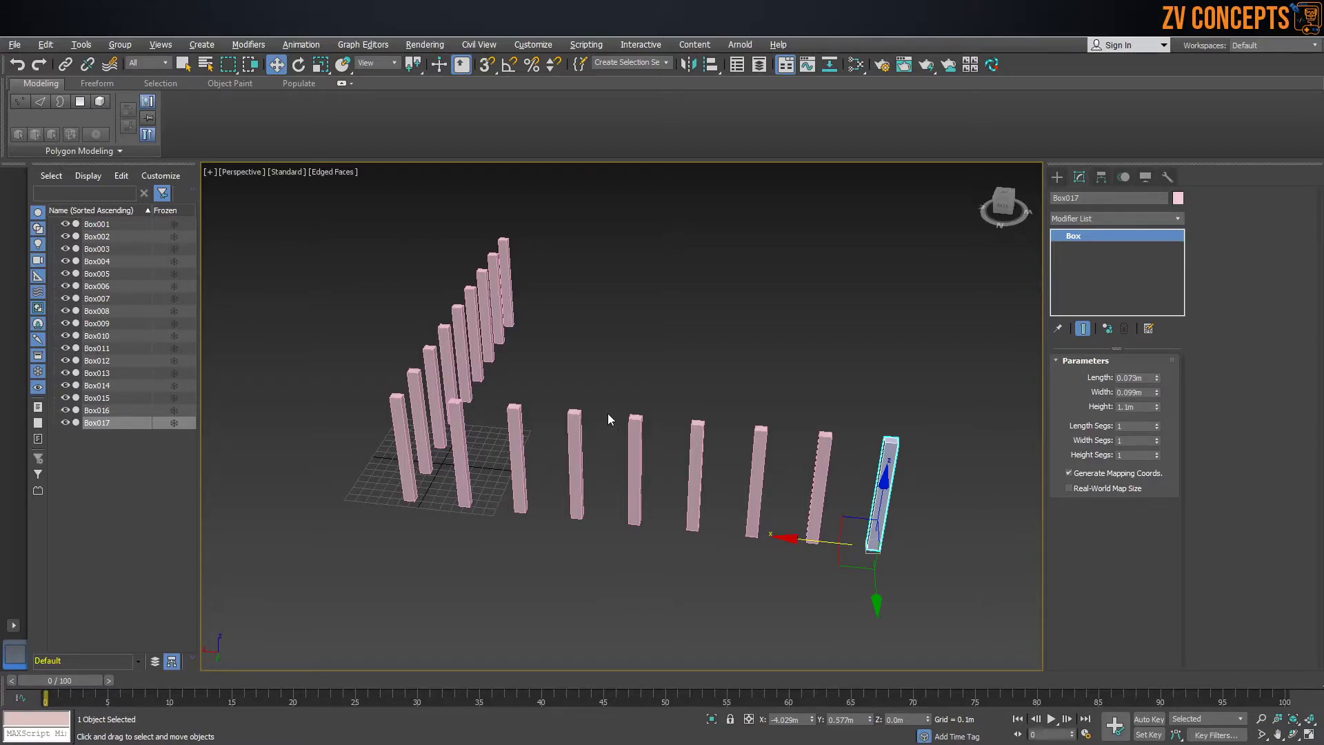
{"action": "middle_click_drag", "start_coordinate": [607, 413], "coordinate": [383, 405], "text": "alt"}
{"action": "middle_click_drag", "start_coordinate": [861, 269], "coordinate": [555, 475]}
{"action": "scroll", "coordinate": [554, 475], "scroll_direction": "up", "scroll_amount": 3}
{"action": "left_click", "coordinate": [684, 442]}
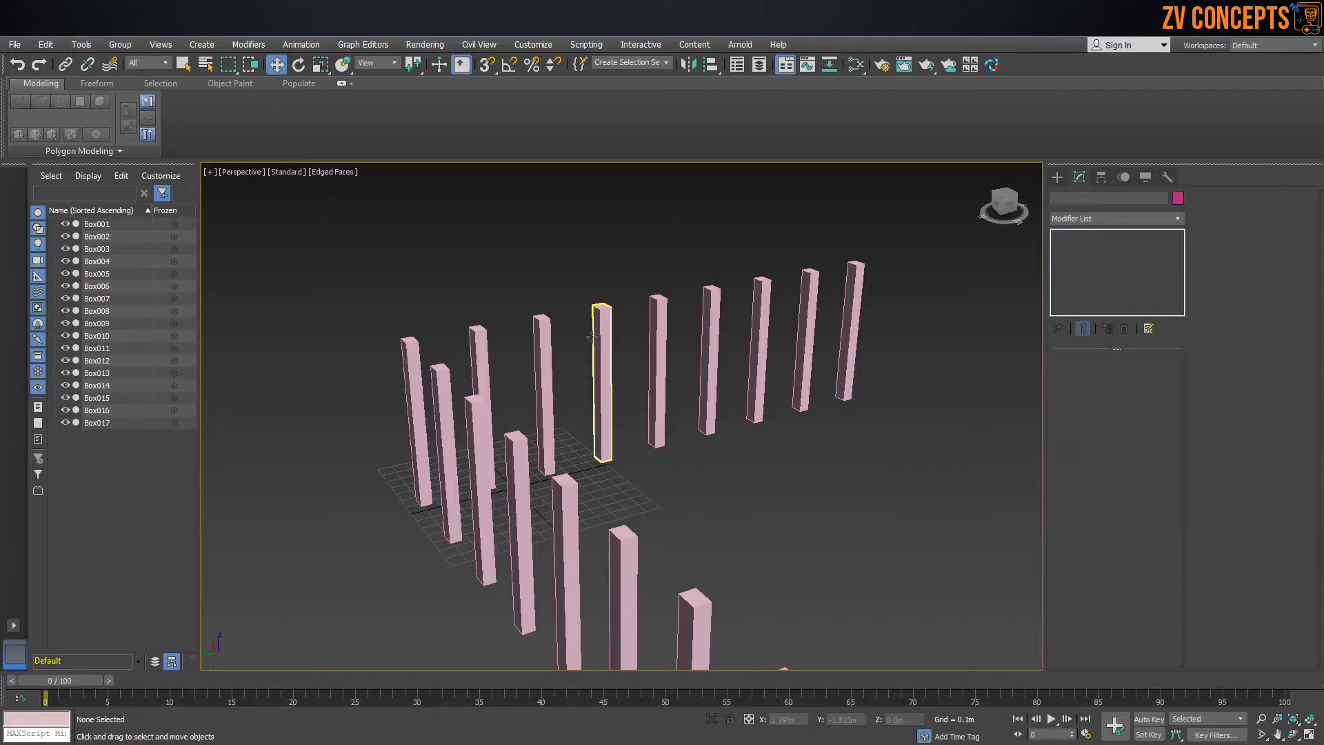
{"action": "left_click", "coordinate": [547, 327]}
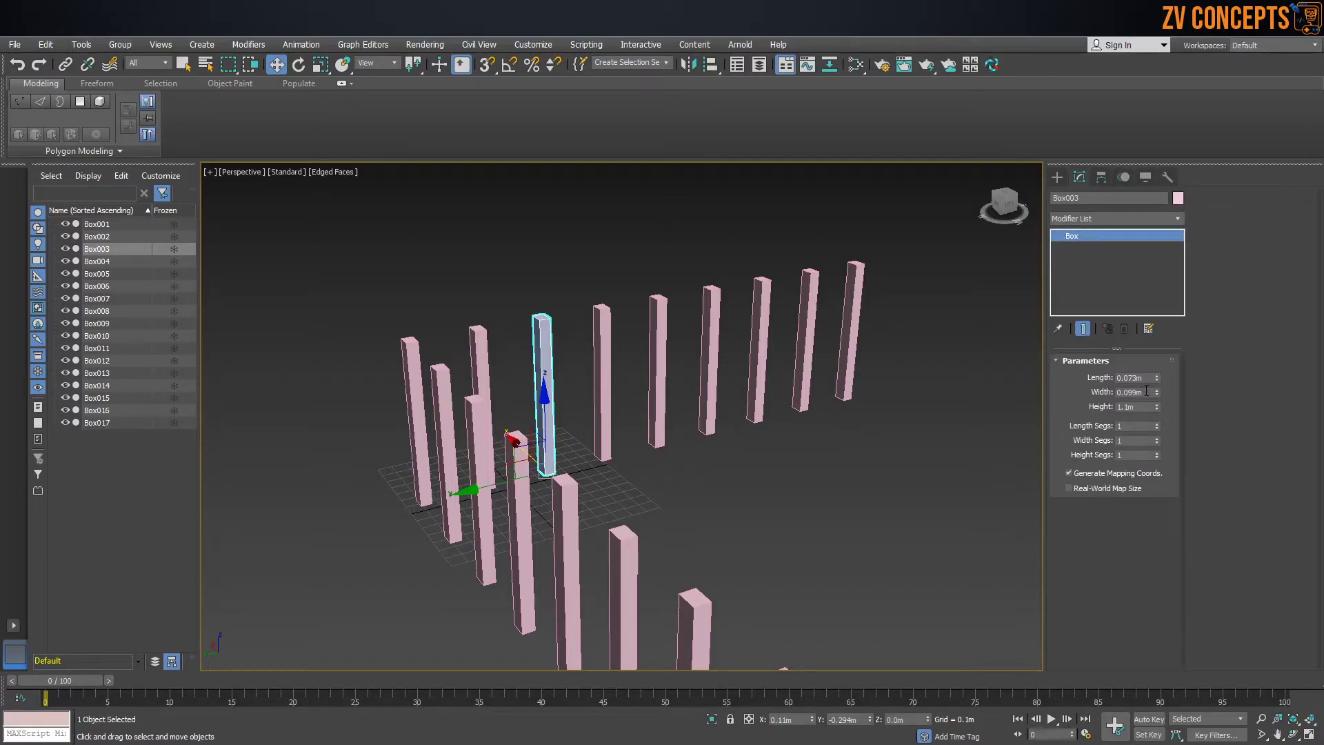
{"action": "left_click_drag", "start_coordinate": [1157, 392], "coordinate": [1157, 448]}
{"action": "key", "text": "ctrl+z"}
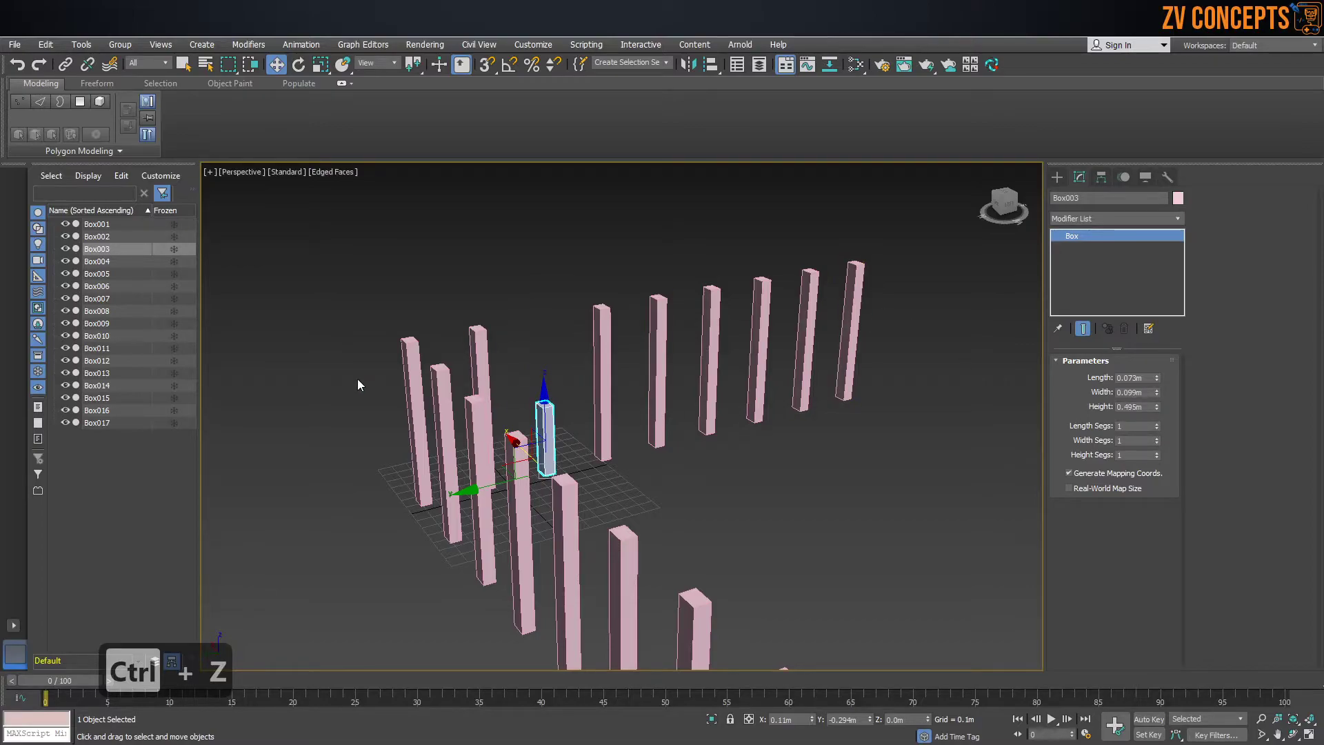
{"action": "key", "text": "ctrl+z"}
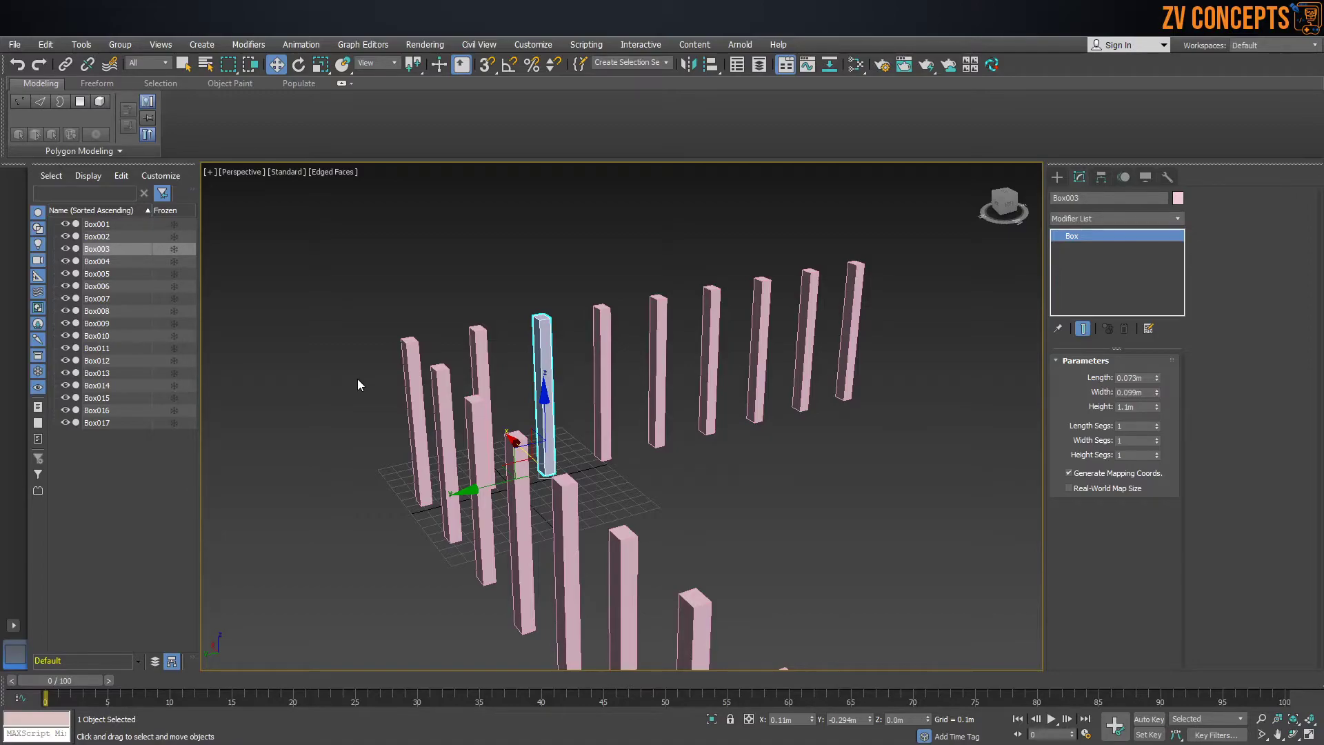
Step: Try changing the height of the third instanced post, and undo it
{"action": "middle_click_drag", "start_coordinate": [424, 378], "coordinate": [702, 432]}
{"action": "left_click", "coordinate": [735, 389]}
{"action": "middle_click_drag", "start_coordinate": [735, 389], "coordinate": [675, 408], "text": "alt"}
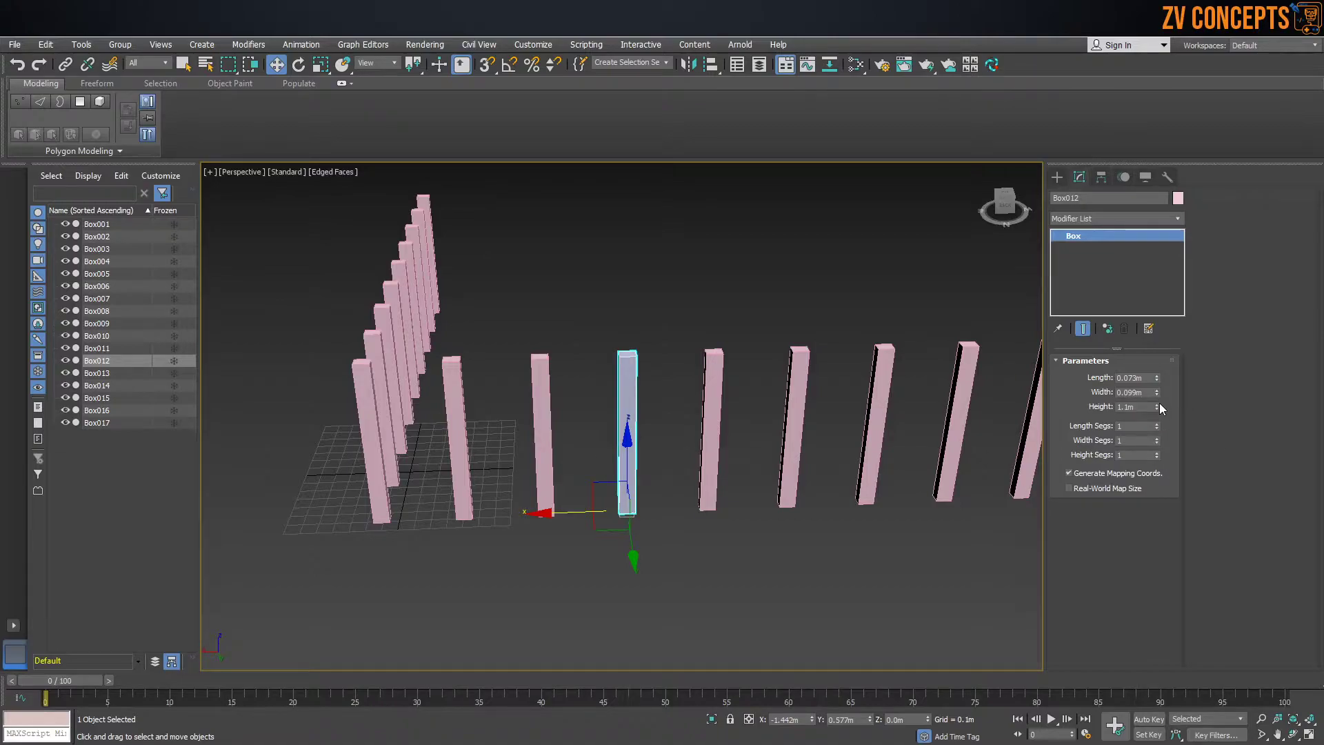
{"action": "left_click_drag", "start_coordinate": [1157, 406], "coordinate": [1160, 445]}
{"action": "middle_click_drag", "start_coordinate": [775, 462], "coordinate": [623, 431]}
{"action": "key", "text": "ctrl+z"}
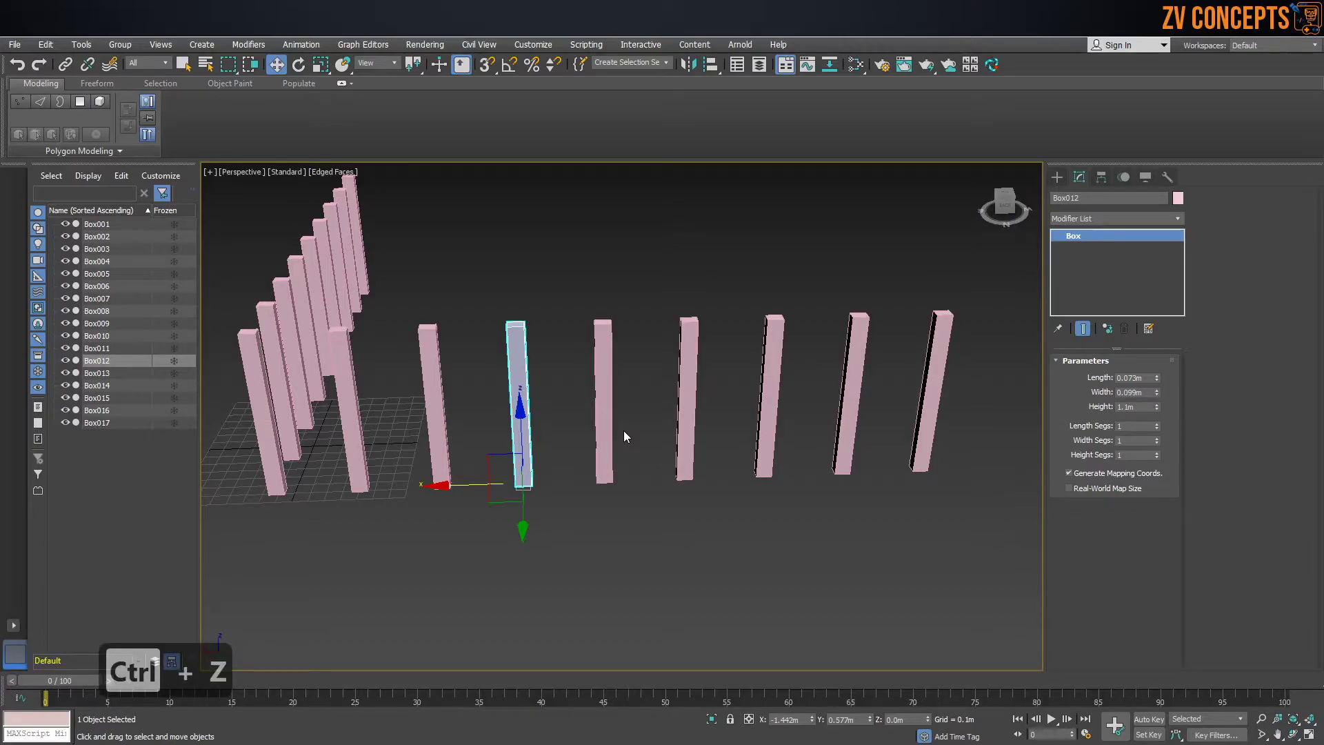
Step: Clone the first post along the Y axis, away from the copied row, at about 0.725 m spacing as seven references
{"action": "middle_click_drag", "start_coordinate": [437, 384], "coordinate": [483, 524], "text": "alt"}
{"action": "middle_click_drag", "start_coordinate": [482, 524], "coordinate": [626, 433]}
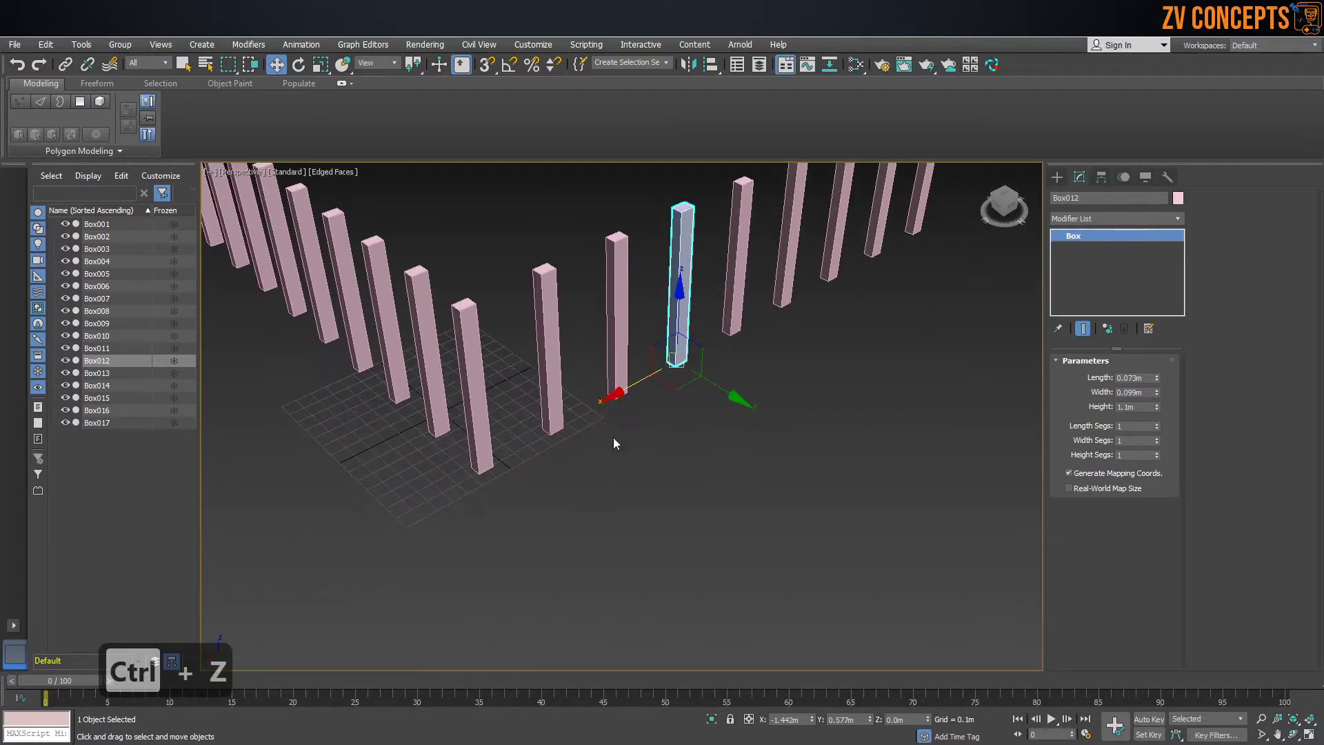
{"action": "left_click", "coordinate": [535, 458]}
{"action": "left_click", "coordinate": [480, 431]}
{"action": "scroll", "coordinate": [483, 434], "scroll_direction": "down", "scroll_amount": 3}
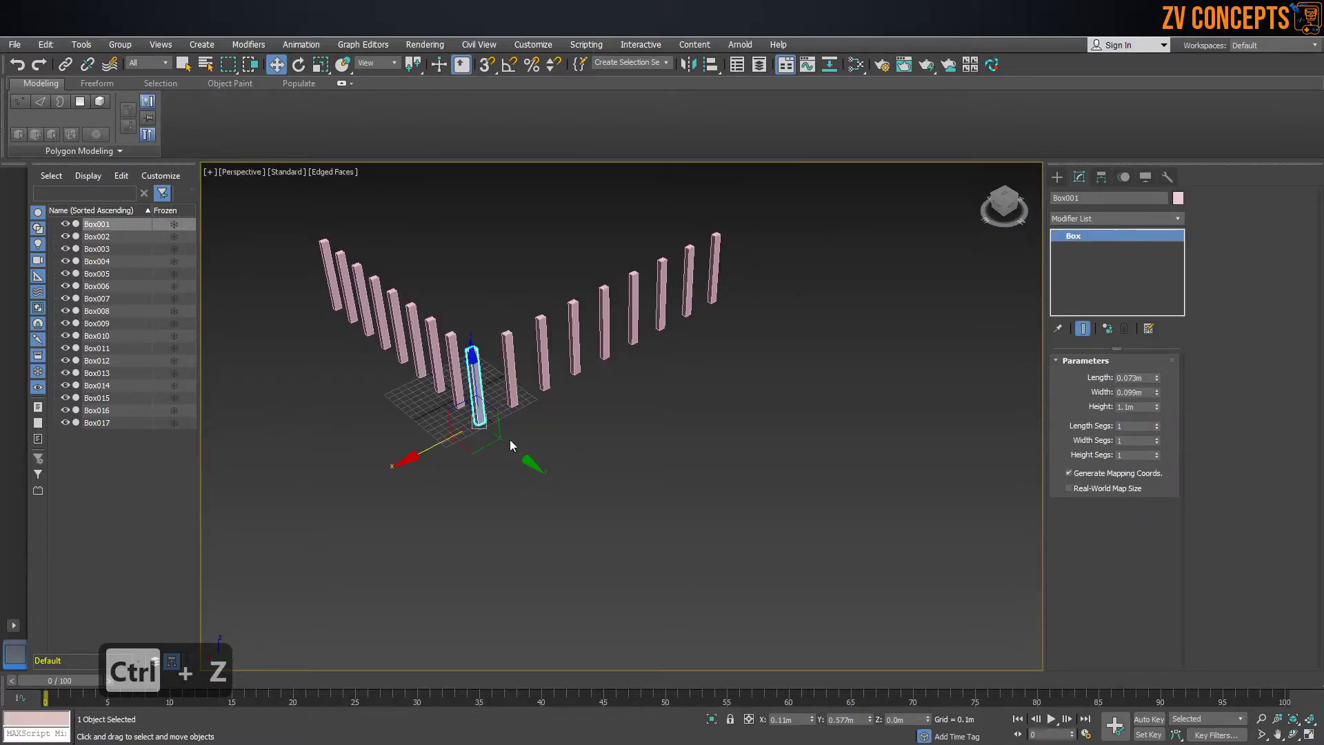
{"action": "left_click_drag", "start_coordinate": [507, 444], "coordinate": [560, 470], "text": "shift"}
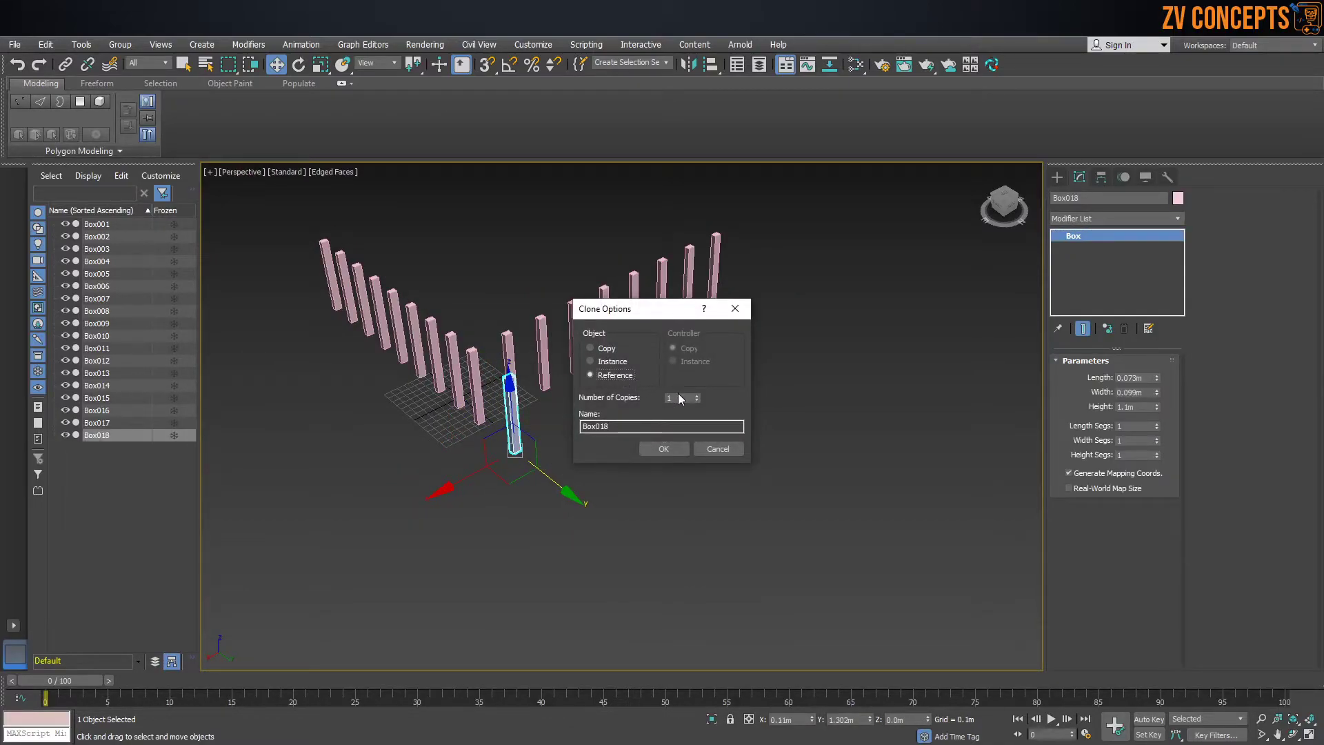
{"action": "left_click", "coordinate": [698, 395]}
{"action": "left_click", "coordinate": [698, 395]}
{"action": "left_click", "coordinate": [698, 395]}
{"action": "left_click", "coordinate": [698, 395]}
{"action": "left_click", "coordinate": [698, 395]}
{"action": "left_click", "coordinate": [673, 447]}
Step: Try changing the height of the original post at the corner of the rows, and undo it
{"action": "scroll", "coordinate": [708, 446], "scroll_direction": "down", "scroll_amount": 5}
{"action": "middle_click_drag", "start_coordinate": [709, 445], "coordinate": [733, 454], "text": "alt"}
{"action": "scroll", "coordinate": [684, 490], "scroll_direction": "up", "scroll_amount": 5}
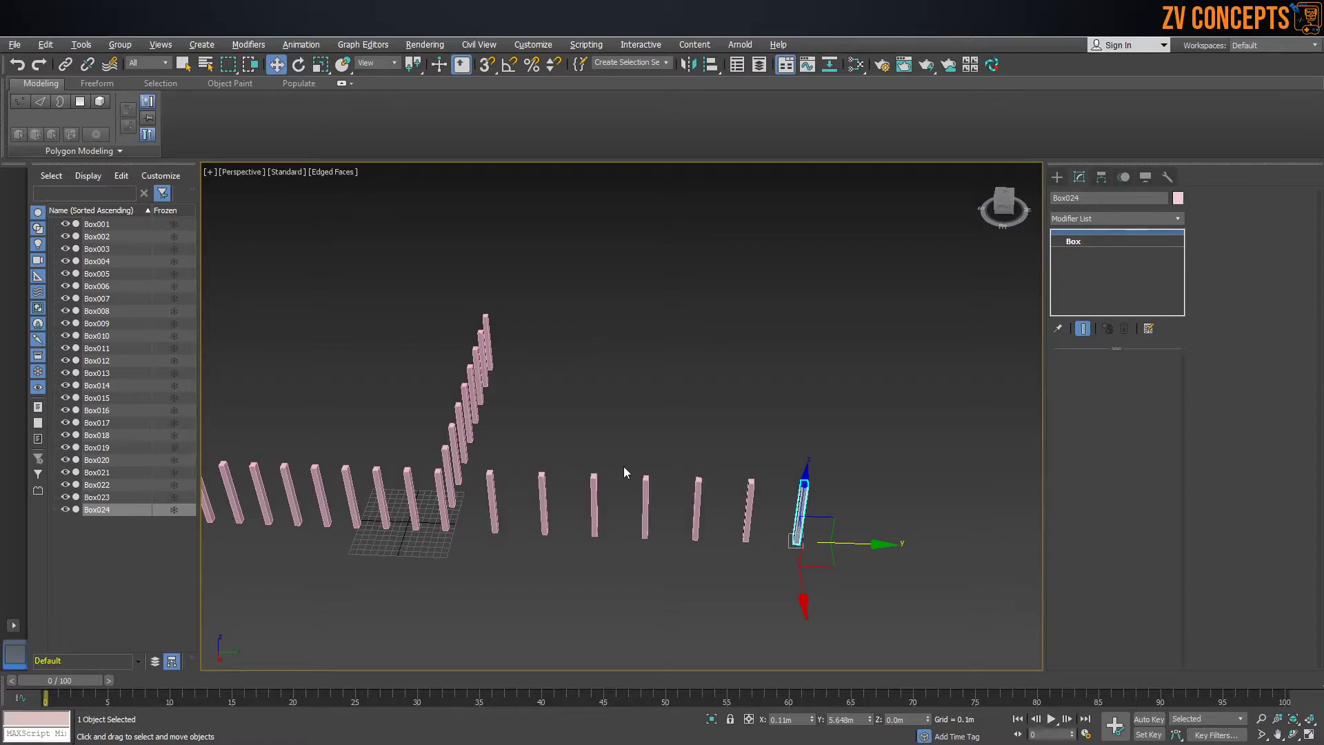
{"action": "middle_click_drag", "start_coordinate": [623, 467], "coordinate": [504, 465], "text": "alt"}
{"action": "scroll", "coordinate": [503, 465], "scroll_direction": "up", "scroll_amount": 4}
{"action": "left_click", "coordinate": [563, 469]}
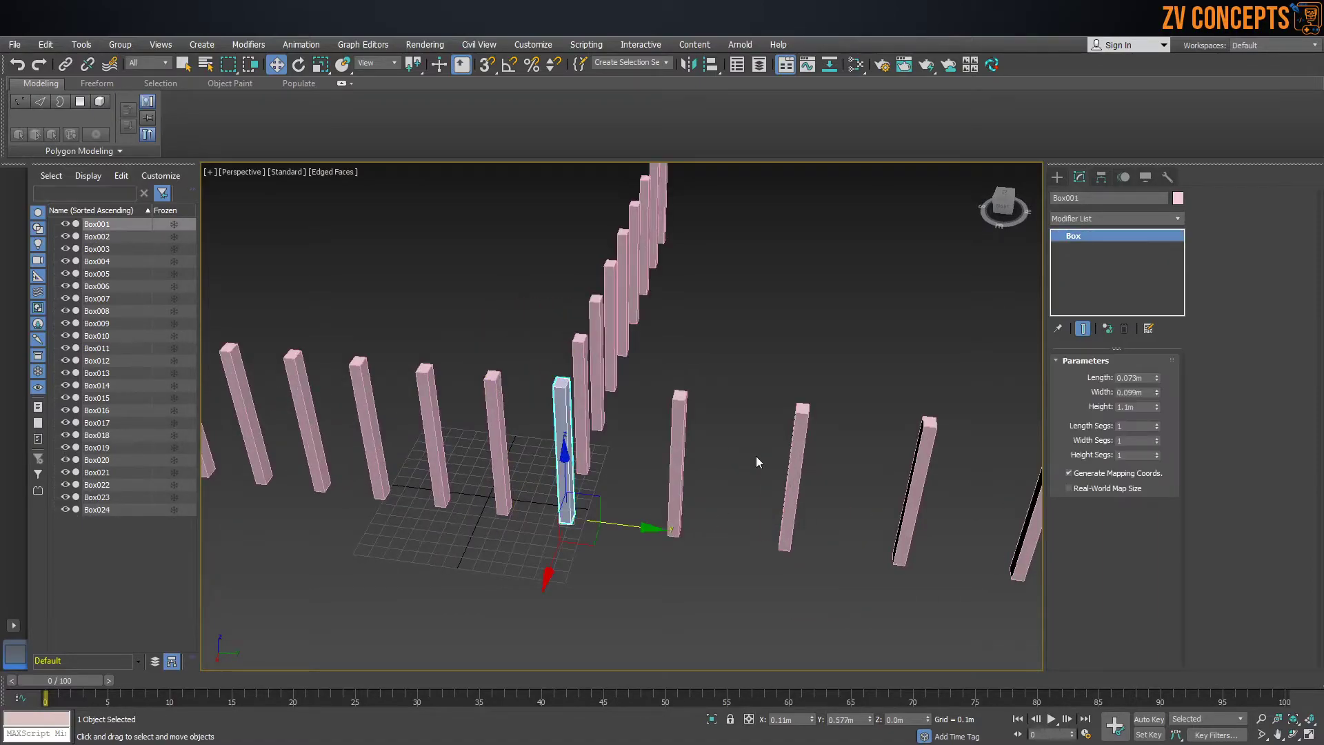
{"action": "left_click_drag", "start_coordinate": [1156, 407], "coordinate": [1156, 422]}
{"action": "key", "text": "ctrl+z"}
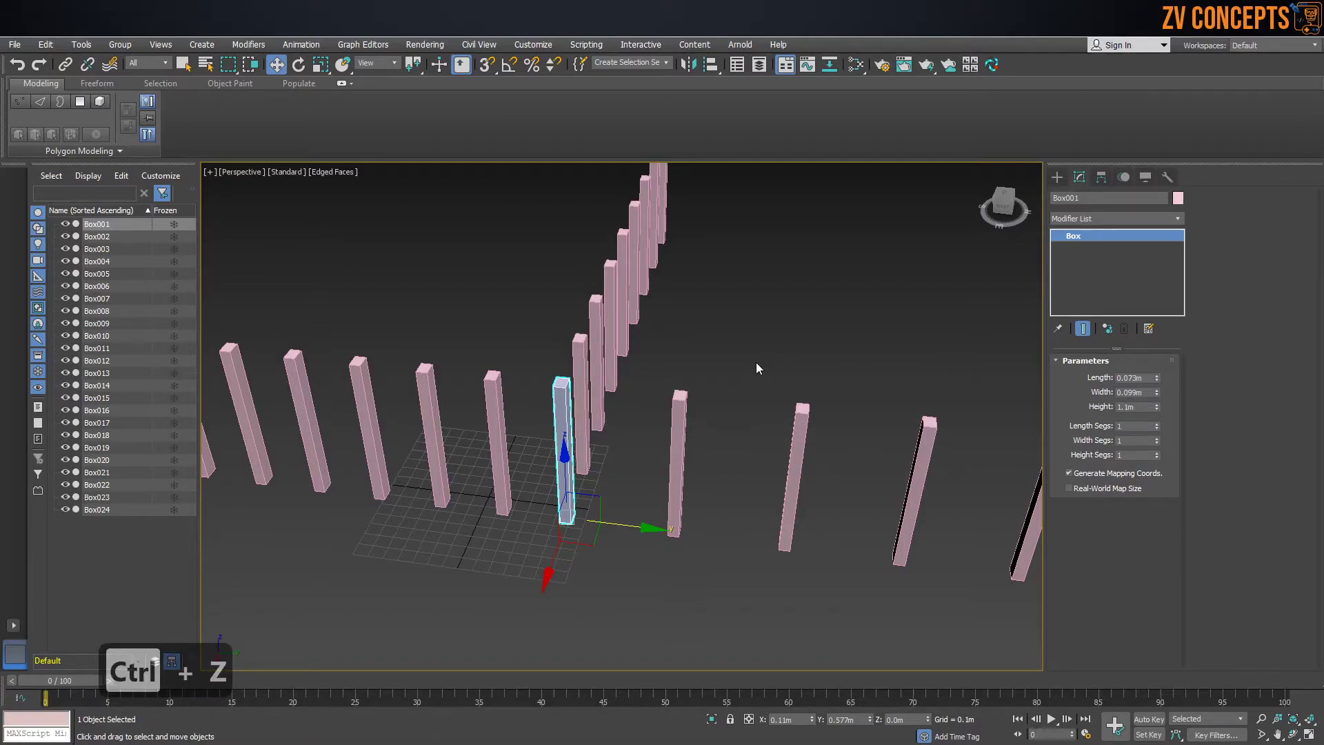
Step: Try changing the height of the sixth instanced post, and undo it
{"action": "middle_click_drag", "start_coordinate": [756, 362], "coordinate": [717, 276], "text": "alt"}
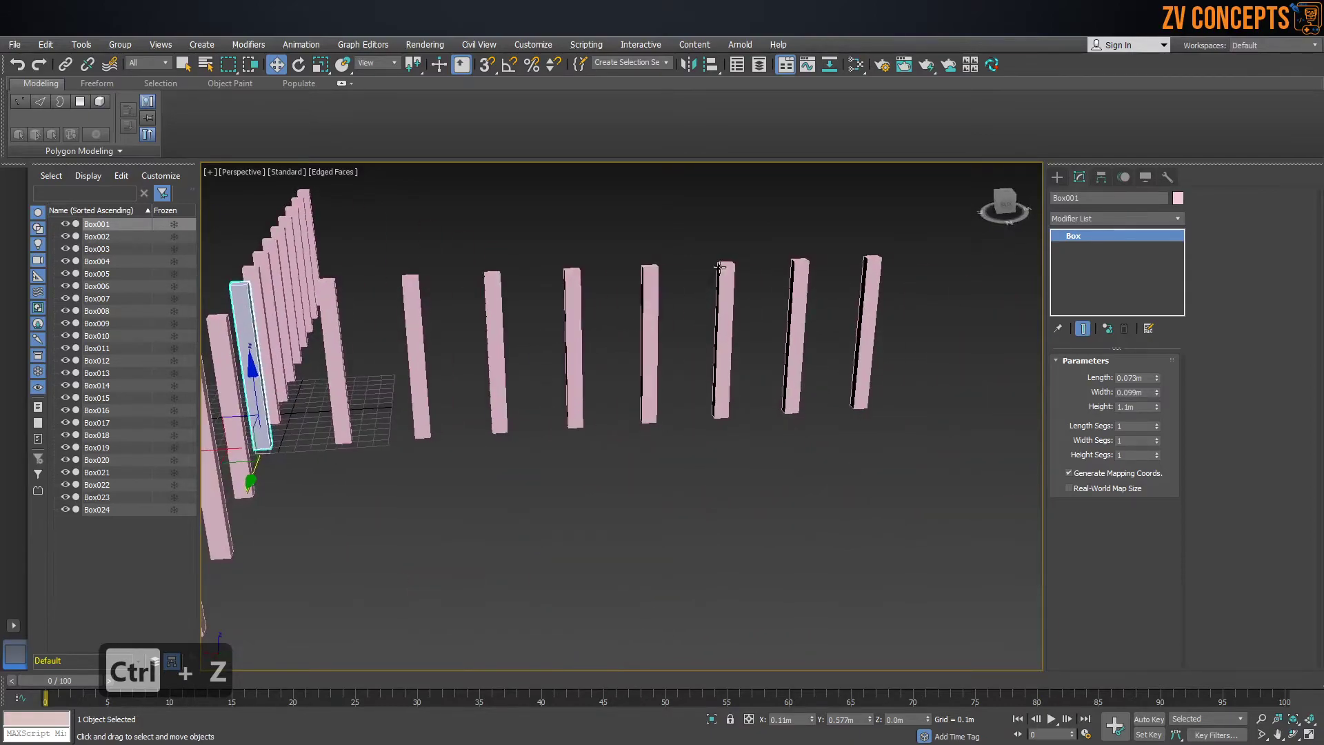
{"action": "left_click_drag", "start_coordinate": [746, 218], "coordinate": [717, 296]}
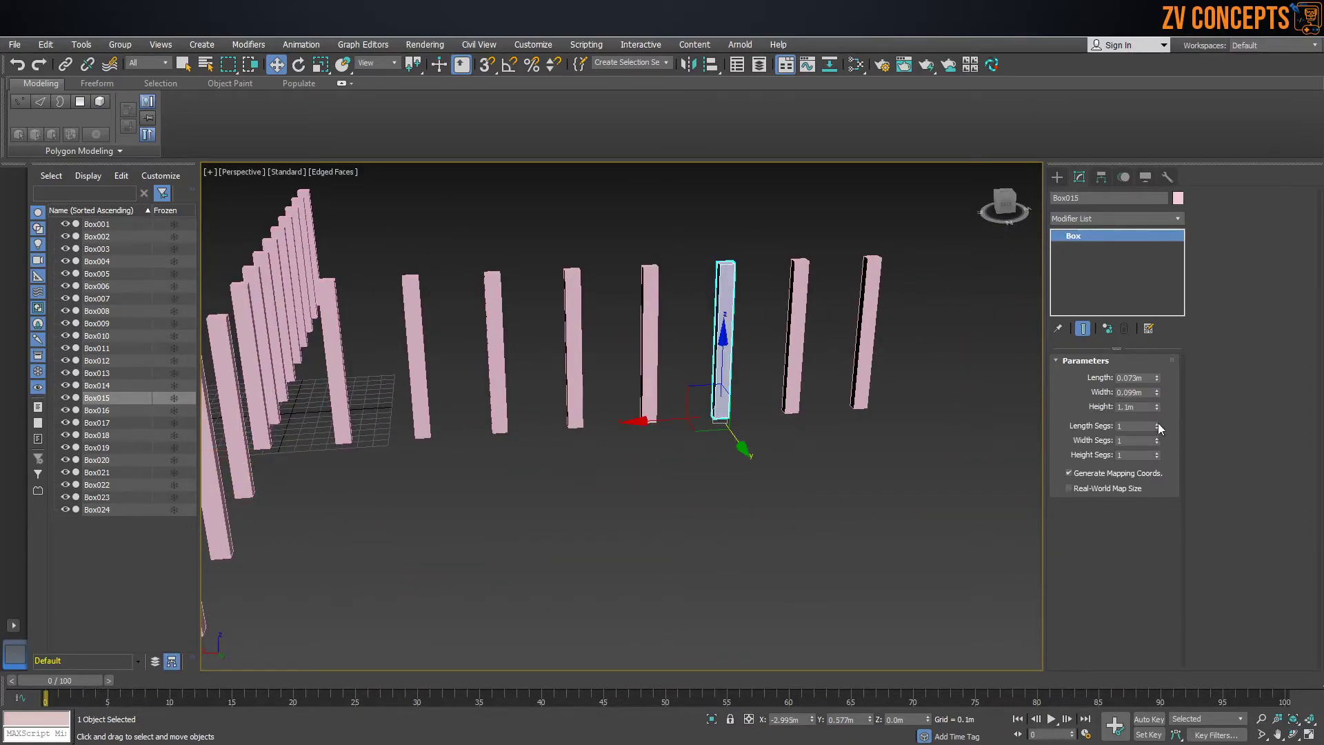
{"action": "key", "text": "ctrl+z"}
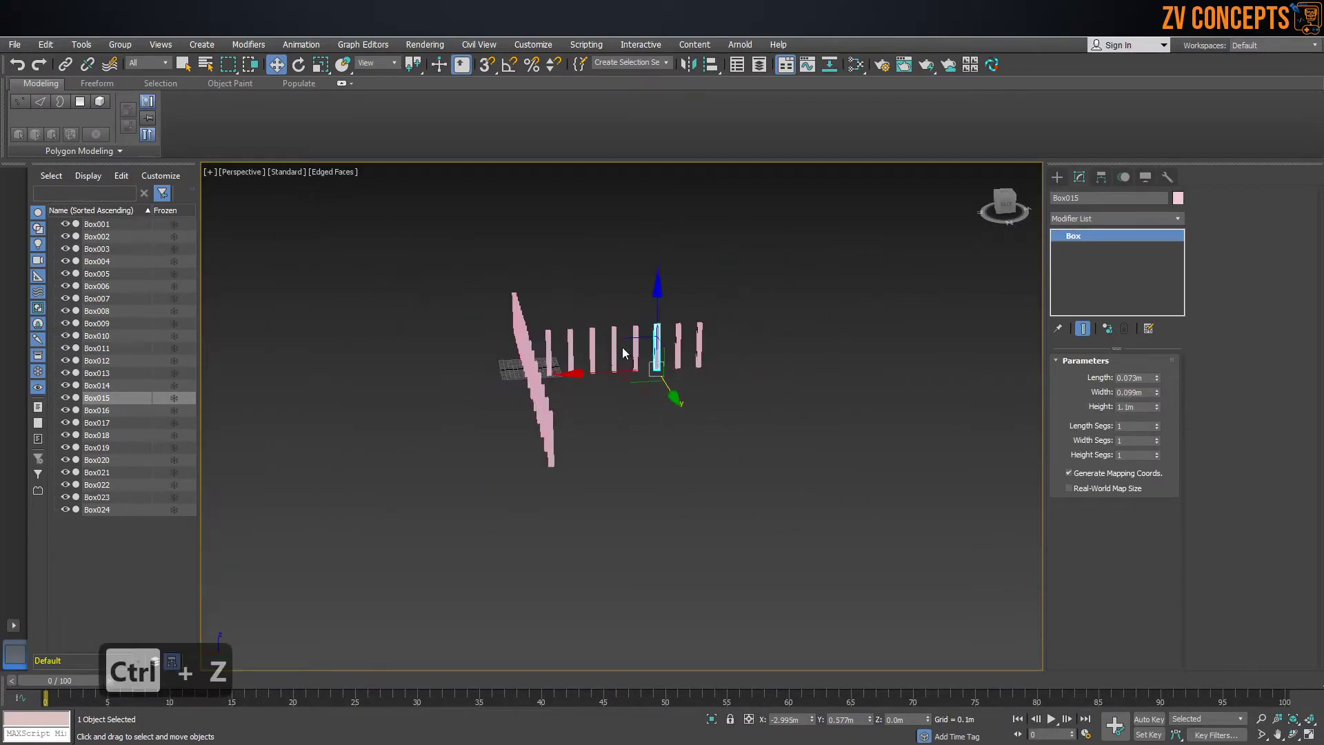
Step: Compare the editable parameters of the fourth reference post with those of the last instanced post
{"action": "scroll", "coordinate": [667, 431], "scroll_direction": "up", "scroll_amount": 5}
{"action": "left_click_drag", "start_coordinate": [771, 539], "coordinate": [773, 538]}
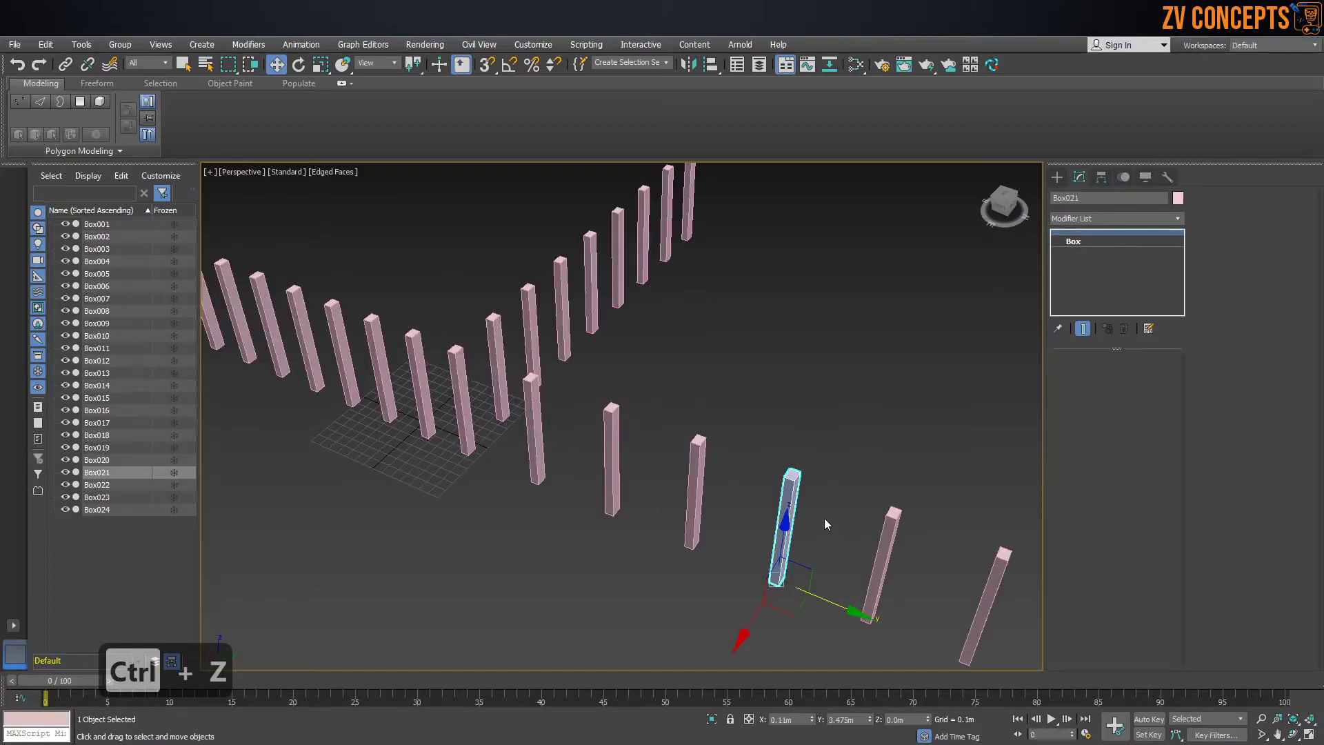
{"action": "middle_click_drag", "start_coordinate": [739, 542], "coordinate": [746, 414], "text": "alt"}
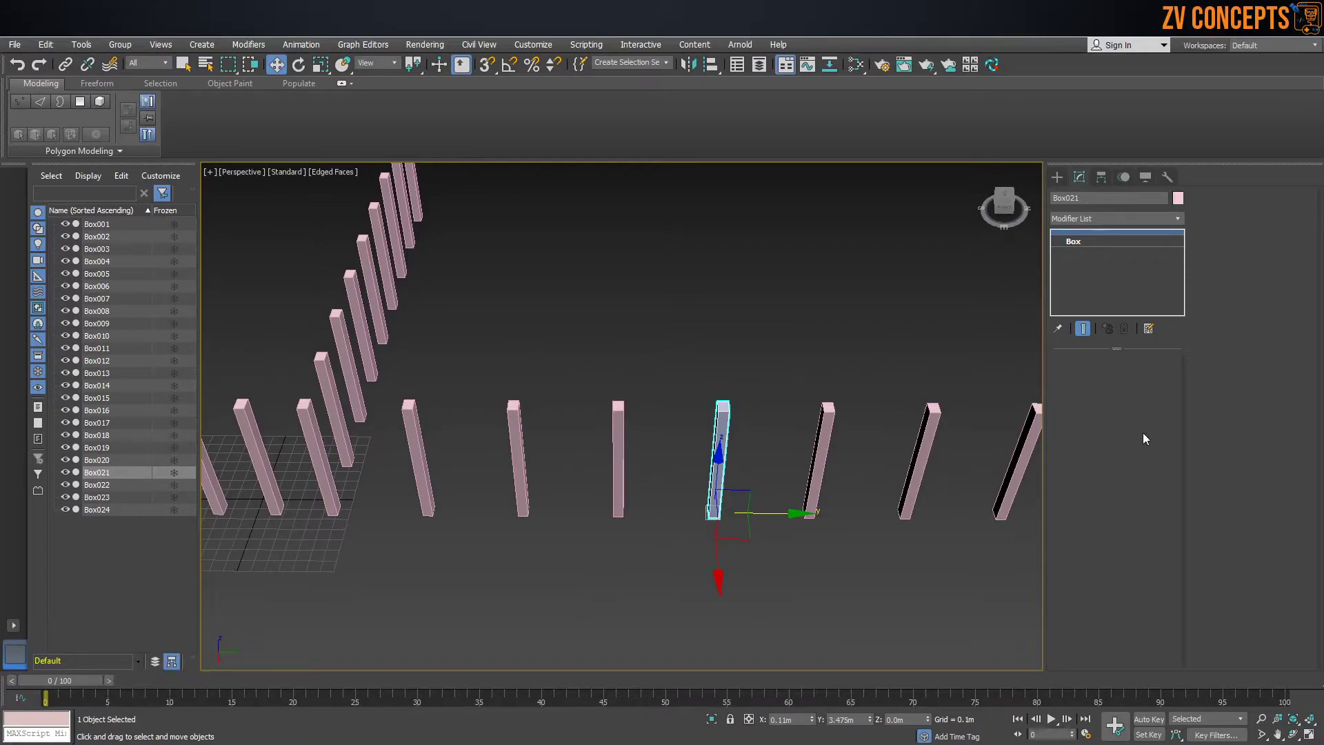
{"action": "middle_click_drag", "start_coordinate": [448, 215], "coordinate": [490, 351]}
{"action": "left_click", "coordinate": [436, 238]}
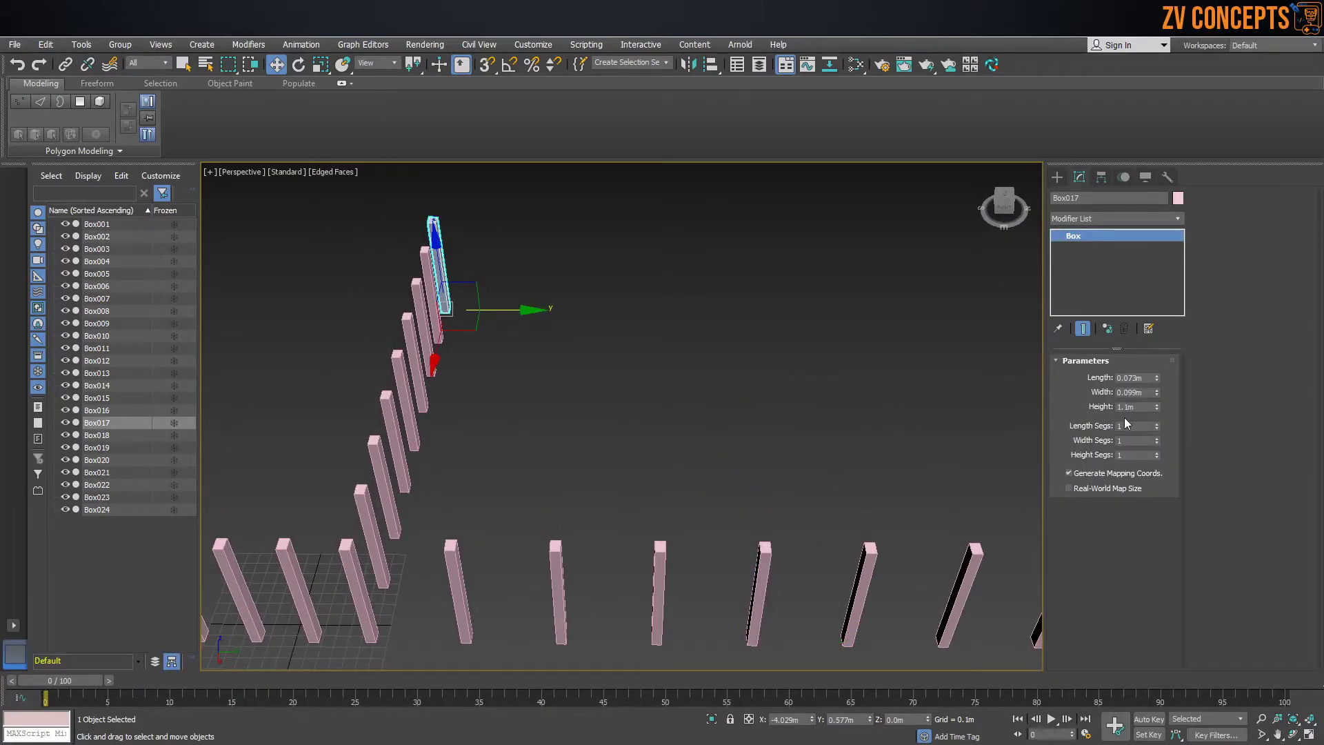
{"action": "key", "text": "space"}
{"action": "middle_click_drag", "start_coordinate": [545, 332], "coordinate": [386, 337]}
{"action": "key", "text": "space"}
{"action": "middle_click_drag", "start_coordinate": [386, 338], "coordinate": [665, 375]}
{"action": "scroll", "coordinate": [648, 351], "scroll_direction": "up", "scroll_amount": 3}
{"action": "middle_click_drag", "start_coordinate": [623, 323], "coordinate": [651, 414]}
Step: Make the seventh instanced post unique so that it no longer shares parameters with the others
{"action": "left_click", "coordinate": [677, 266]}
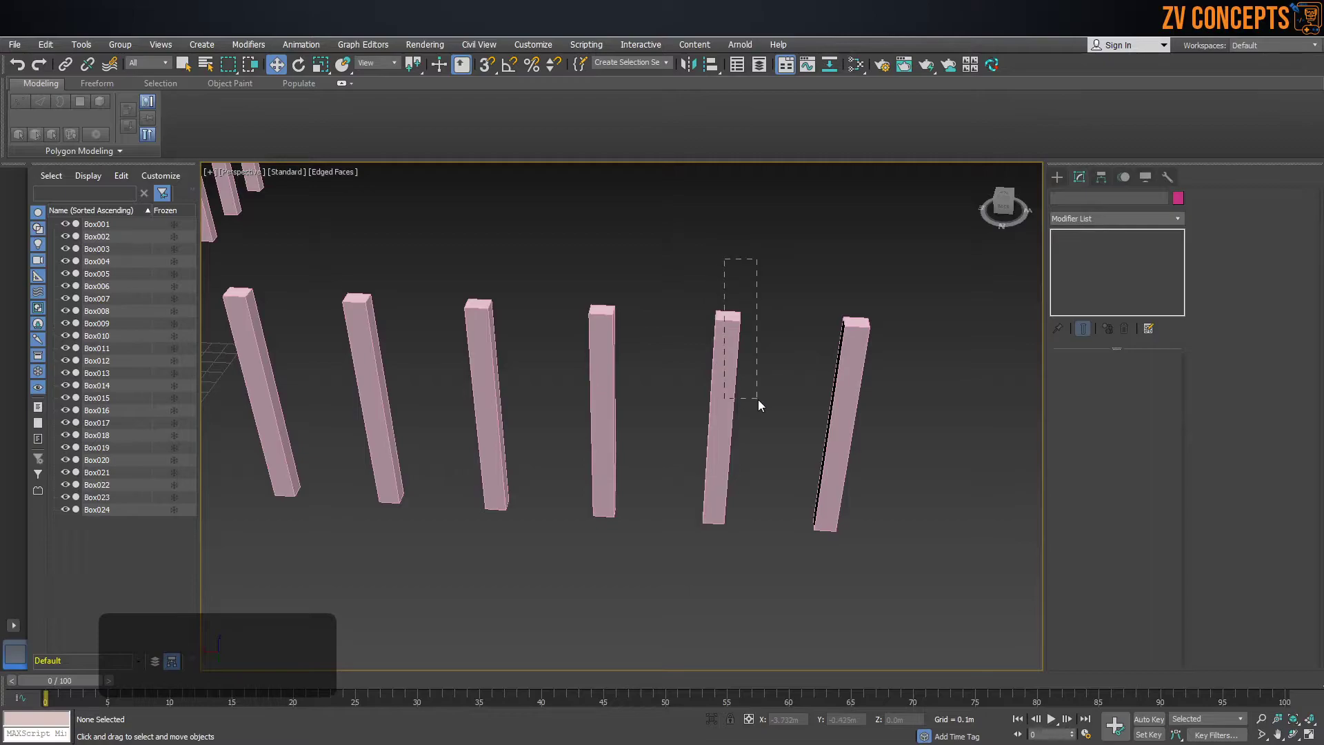
{"action": "left_click_drag", "start_coordinate": [758, 400], "coordinate": [758, 399]}
{"action": "key", "text": "z"}
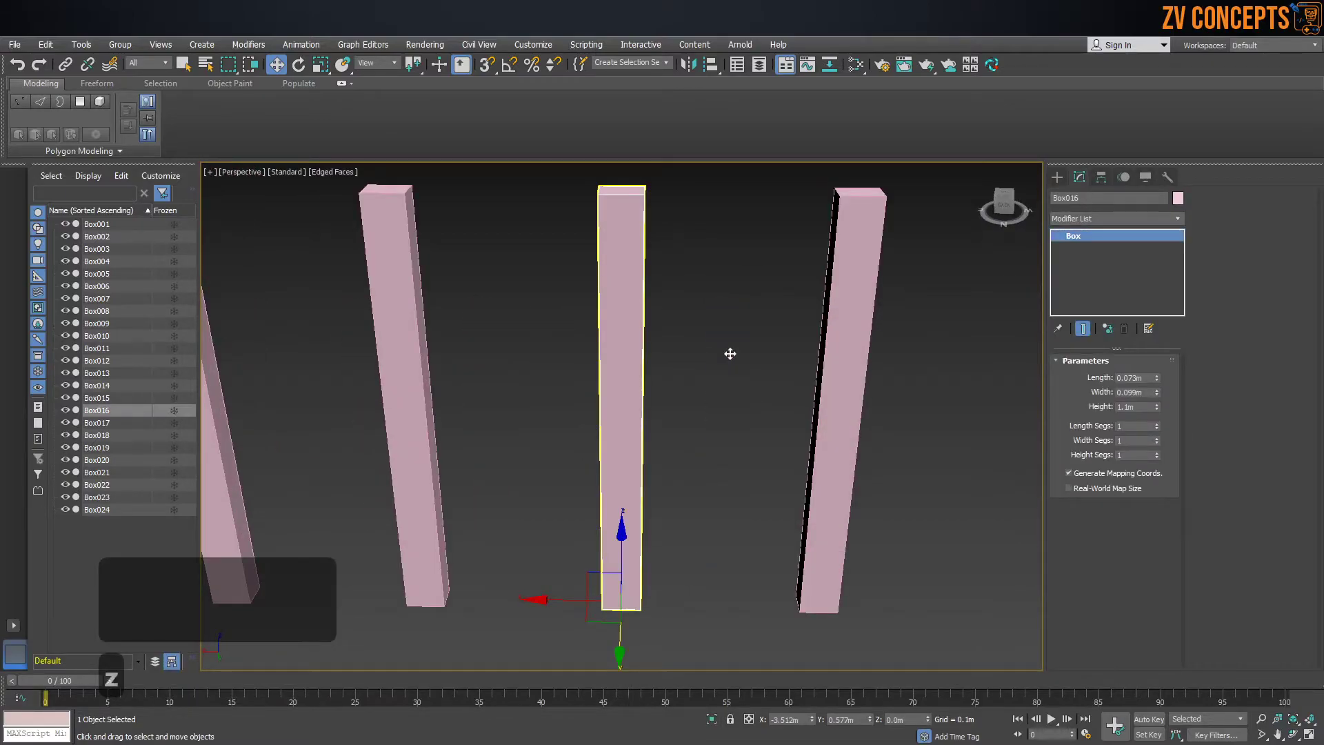
{"action": "scroll", "coordinate": [729, 353], "scroll_direction": "down", "scroll_amount": 4}
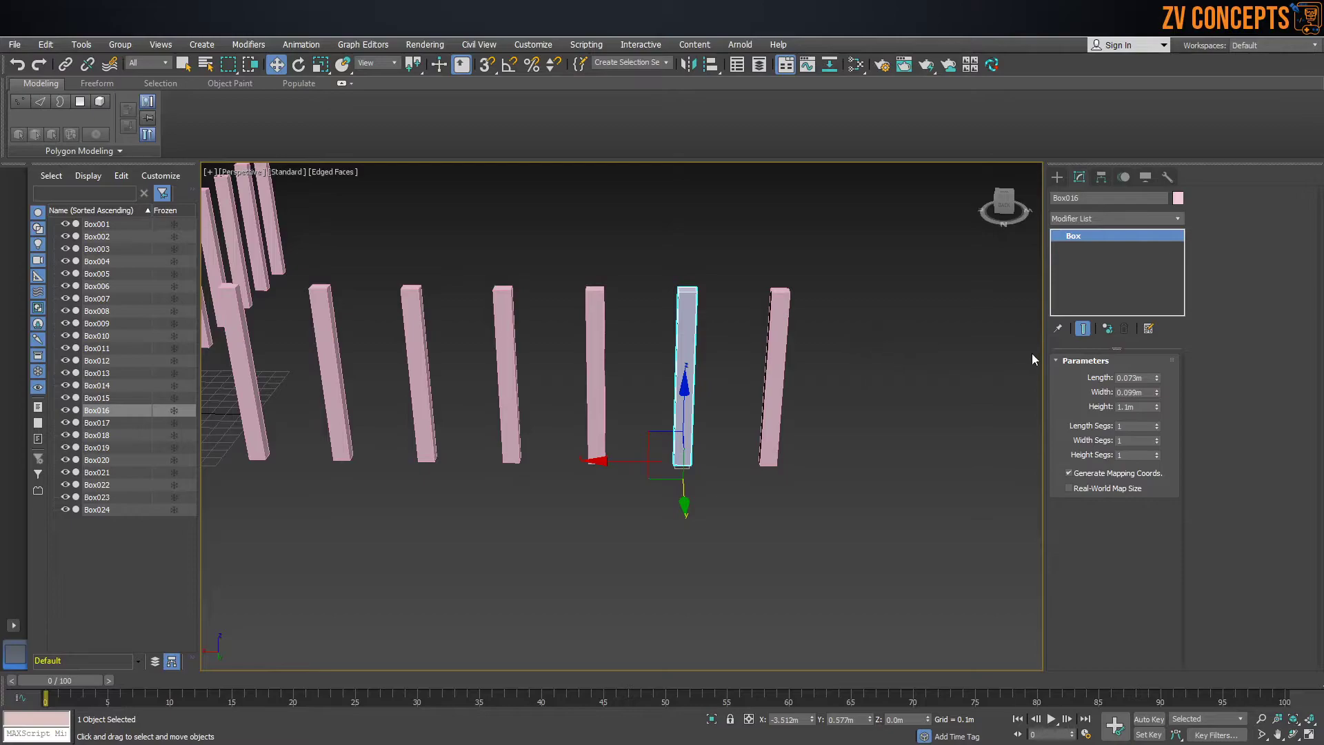
{"action": "left_click", "coordinate": [1106, 330]}
Step: Try changing the height of the post that was made unique, and undo it
{"action": "scroll", "coordinate": [693, 363], "scroll_direction": "up", "scroll_amount": 3}
{"action": "left_click_drag", "start_coordinate": [1156, 408], "coordinate": [1149, 378]}
{"action": "key", "text": "ctrl+z"}
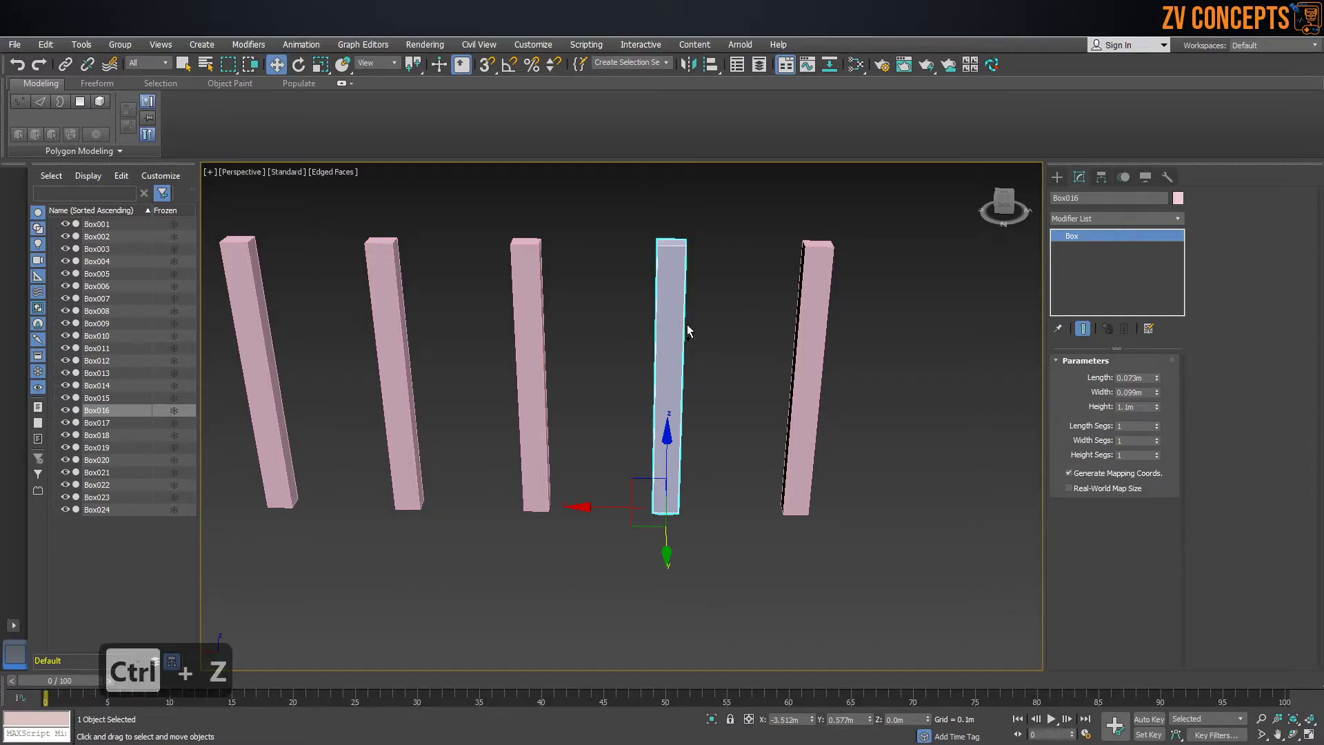
Step: Delete all the reference, instance and copied posts, keeping only the original post
{"action": "scroll", "coordinate": [626, 299], "scroll_direction": "down", "scroll_amount": 2}
{"action": "scroll", "coordinate": [626, 300], "scroll_direction": "down", "scroll_amount": 3}
{"action": "middle_click_drag", "start_coordinate": [626, 300], "coordinate": [535, 331], "text": "alt"}
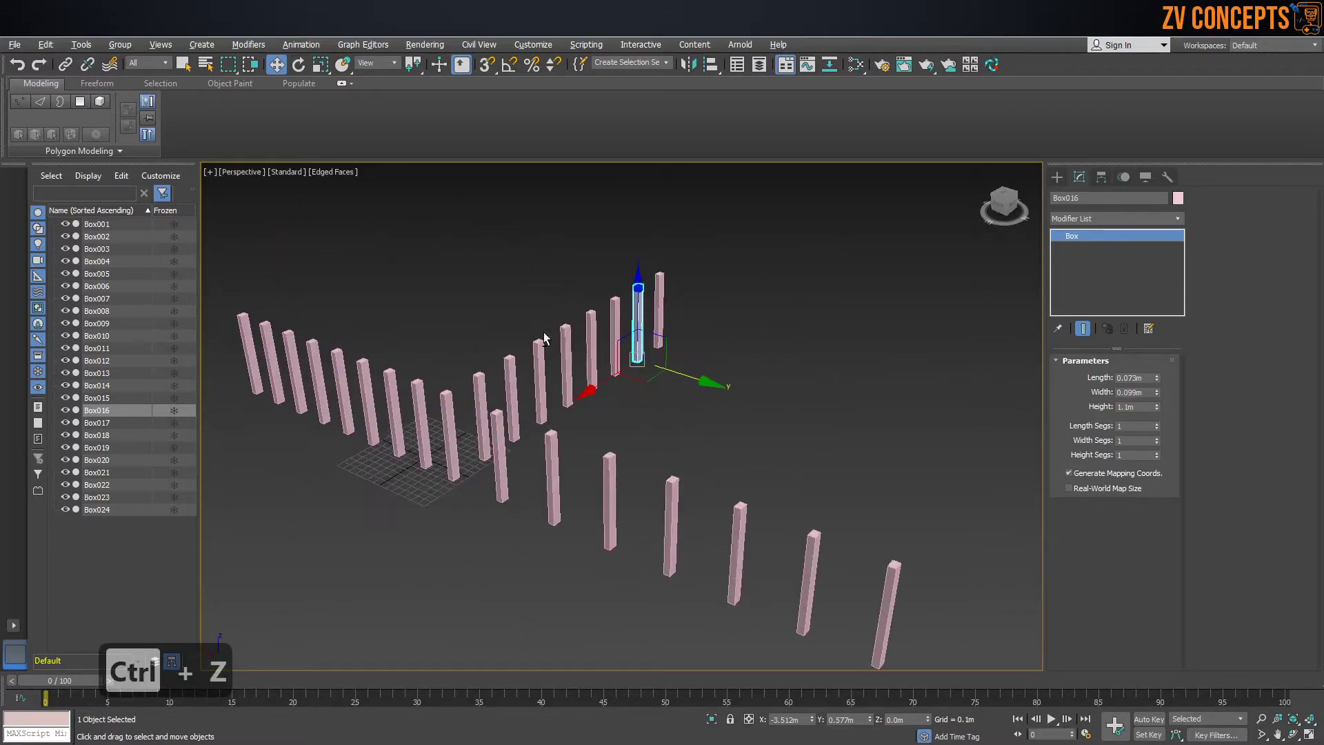
{"action": "left_click", "coordinate": [761, 318]}
{"action": "middle_click_drag", "start_coordinate": [762, 318], "coordinate": [972, 398], "text": "alt"}
{"action": "left_click_drag", "start_coordinate": [1004, 391], "coordinate": [576, 533]}
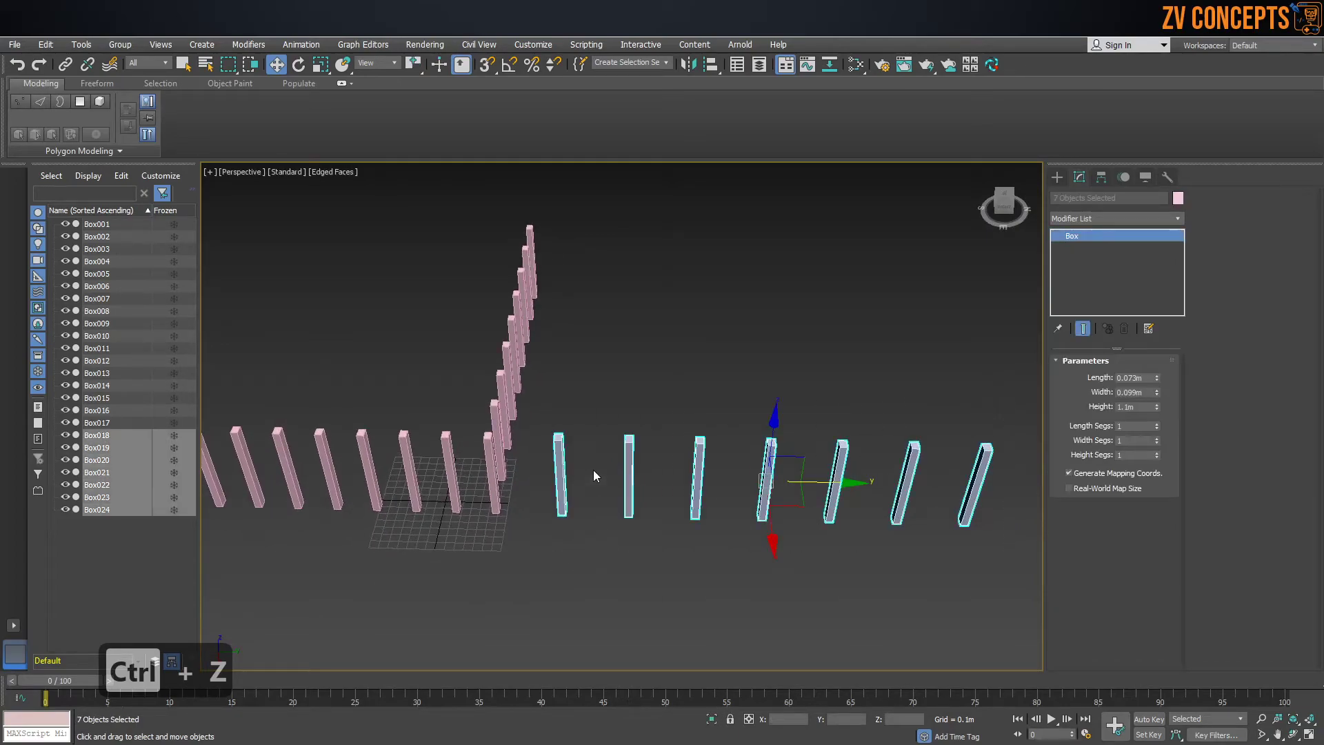
{"action": "key", "text": "Delete"}
{"action": "left_click_drag", "start_coordinate": [444, 401], "coordinate": [444, 402]}
{"action": "key", "text": "Delete"}
{"action": "middle_click_drag", "start_coordinate": [440, 415], "coordinate": [622, 399]}
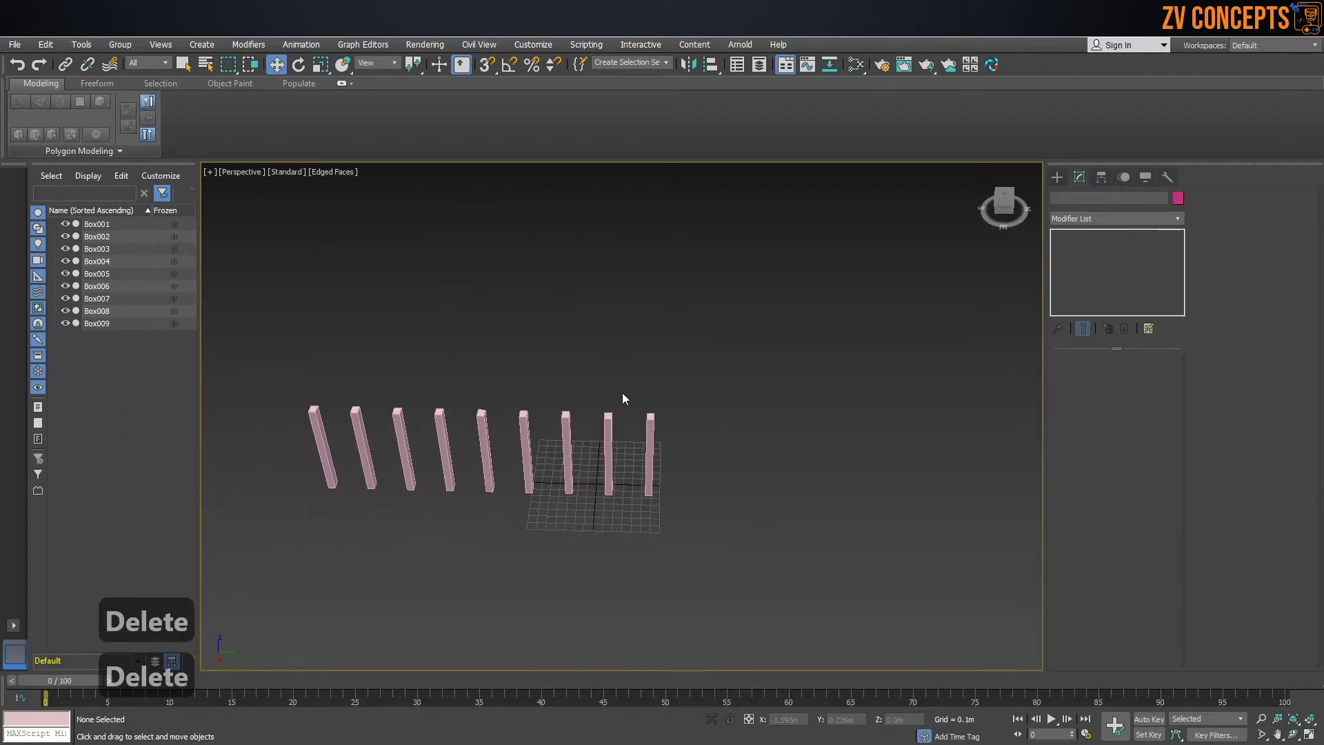
{"action": "left_click_drag", "start_coordinate": [262, 554], "coordinate": [263, 555]}
{"action": "key", "text": "Delete"}
Step: Resize the remaining post to about 0.141 m long, 0.332 m wide and 0.407 m high
{"action": "middle_click_drag", "start_coordinate": [535, 497], "coordinate": [427, 398], "text": "alt"}
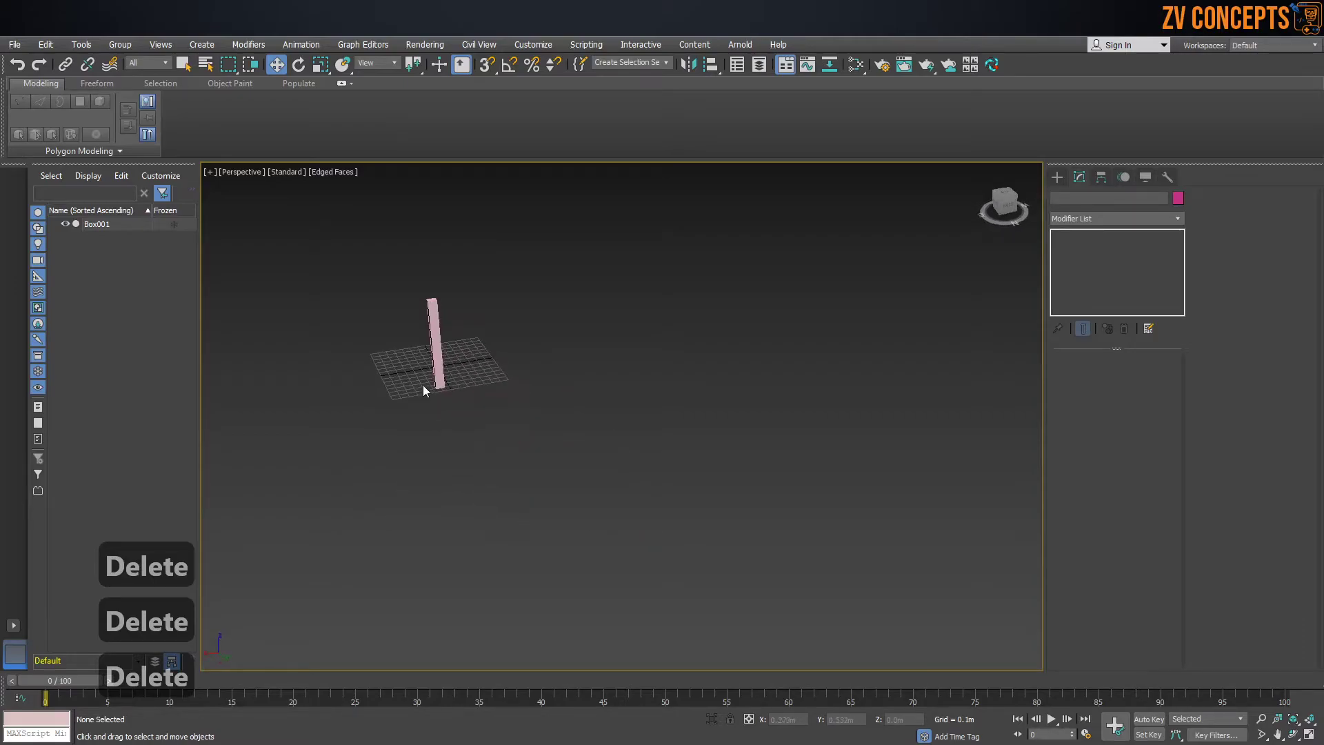
{"action": "left_click_drag", "start_coordinate": [329, 437], "coordinate": [329, 438]}
{"action": "key", "text": "z"}
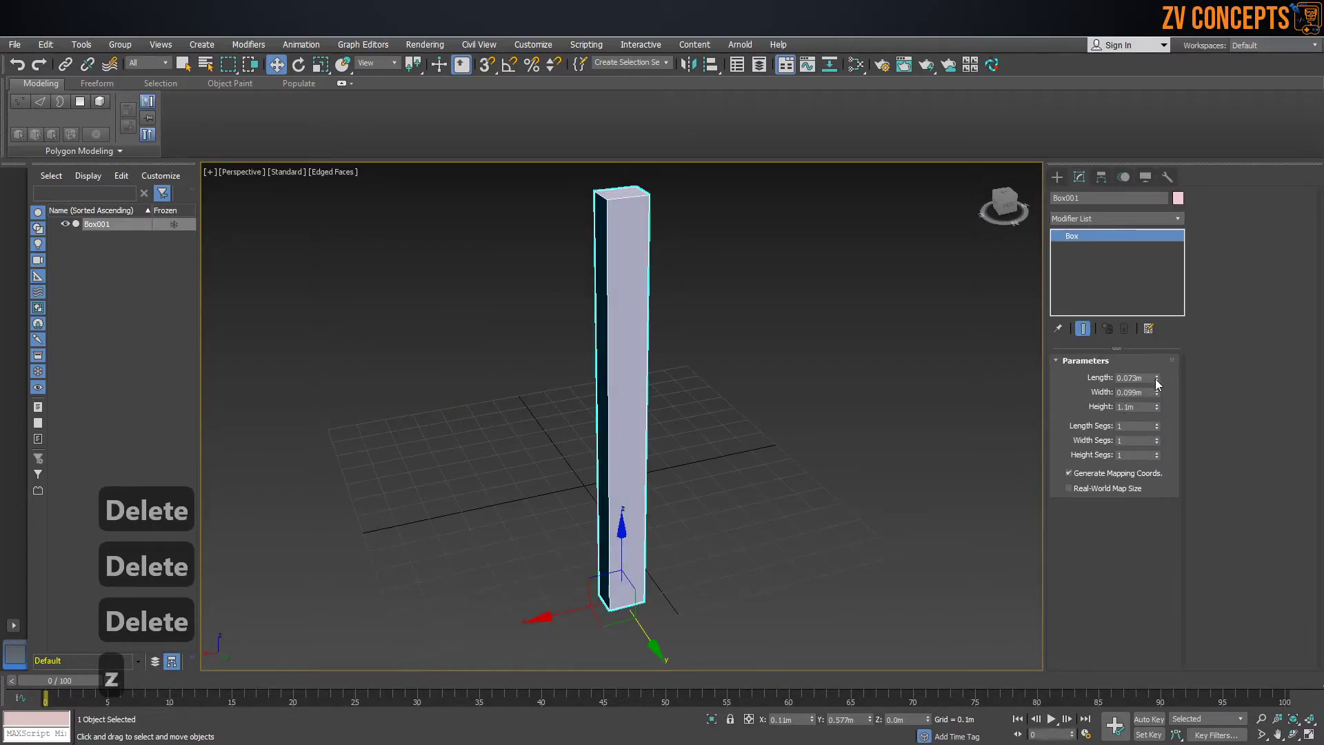
{"action": "left_click_drag", "start_coordinate": [1156, 378], "coordinate": [1157, 321]}
{"action": "left_click_drag", "start_coordinate": [1156, 392], "coordinate": [1156, 441]}
{"action": "key", "text": "z"}
Step: Convert the resized box to an Editable Poly
{"action": "right_click", "coordinate": [579, 351]}
{"action": "mouse_move", "coordinate": [653, 504]}
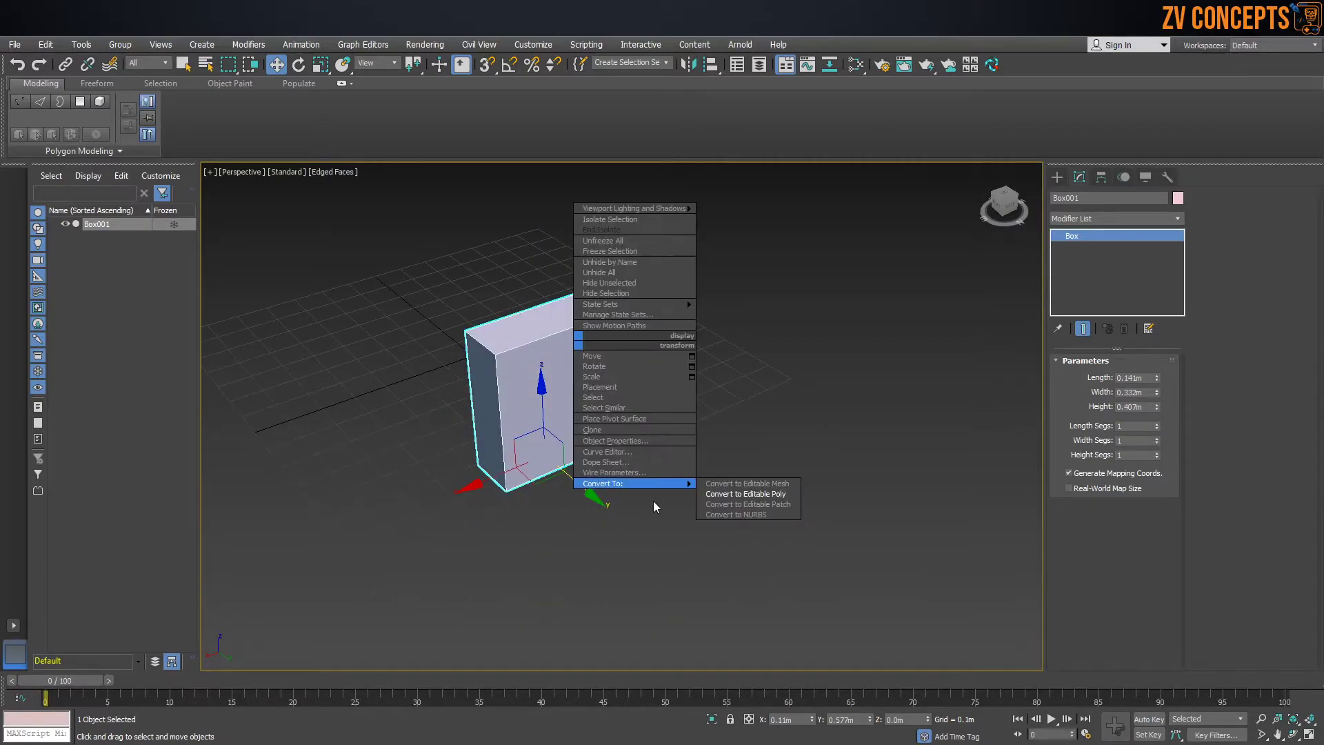
{"action": "left_click", "coordinate": [746, 494]}
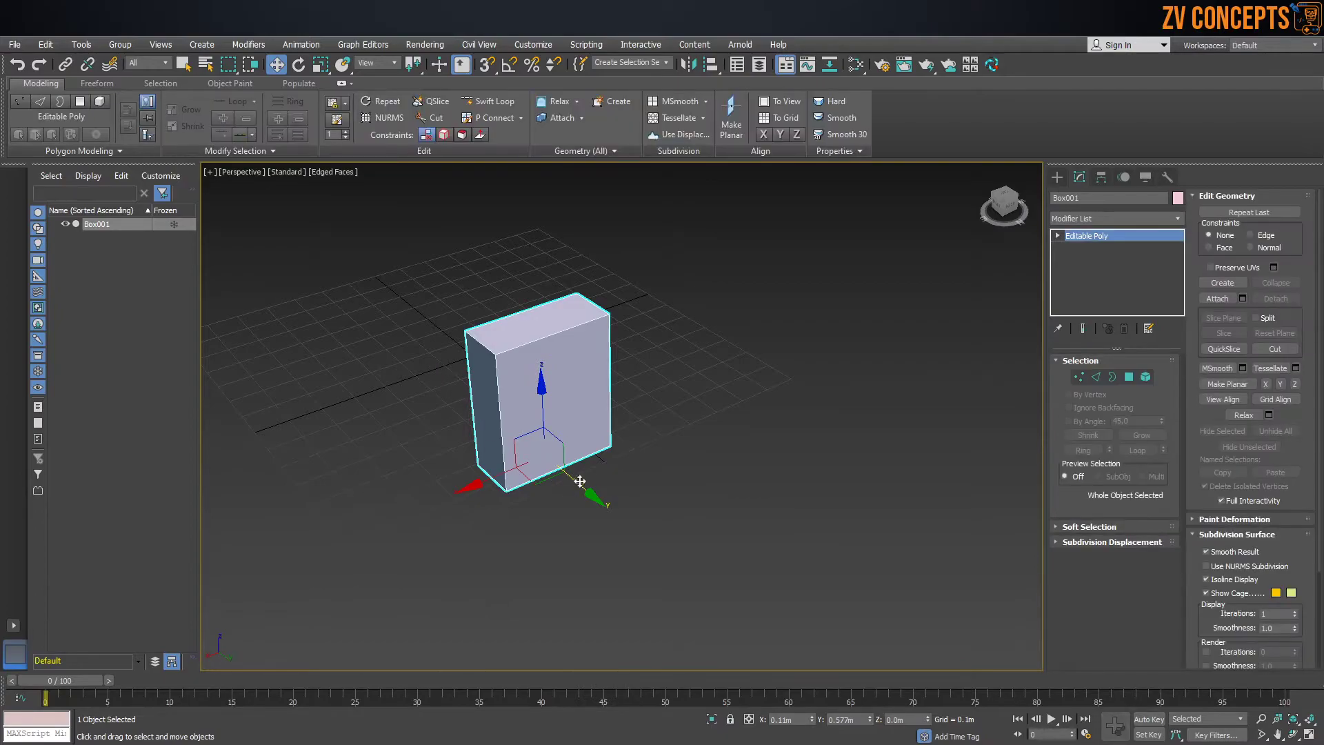
Step: Clone the editable box along the Y axis at about 0.484 m spacing as four instances
{"action": "left_click_drag", "start_coordinate": [610, 453], "coordinate": [731, 547], "text": "shift"}
{"action": "left_click", "coordinate": [615, 359]}
{"action": "left_click", "coordinate": [697, 396]}
{"action": "left_click", "coordinate": [697, 395]}
{"action": "left_click", "coordinate": [664, 449]}
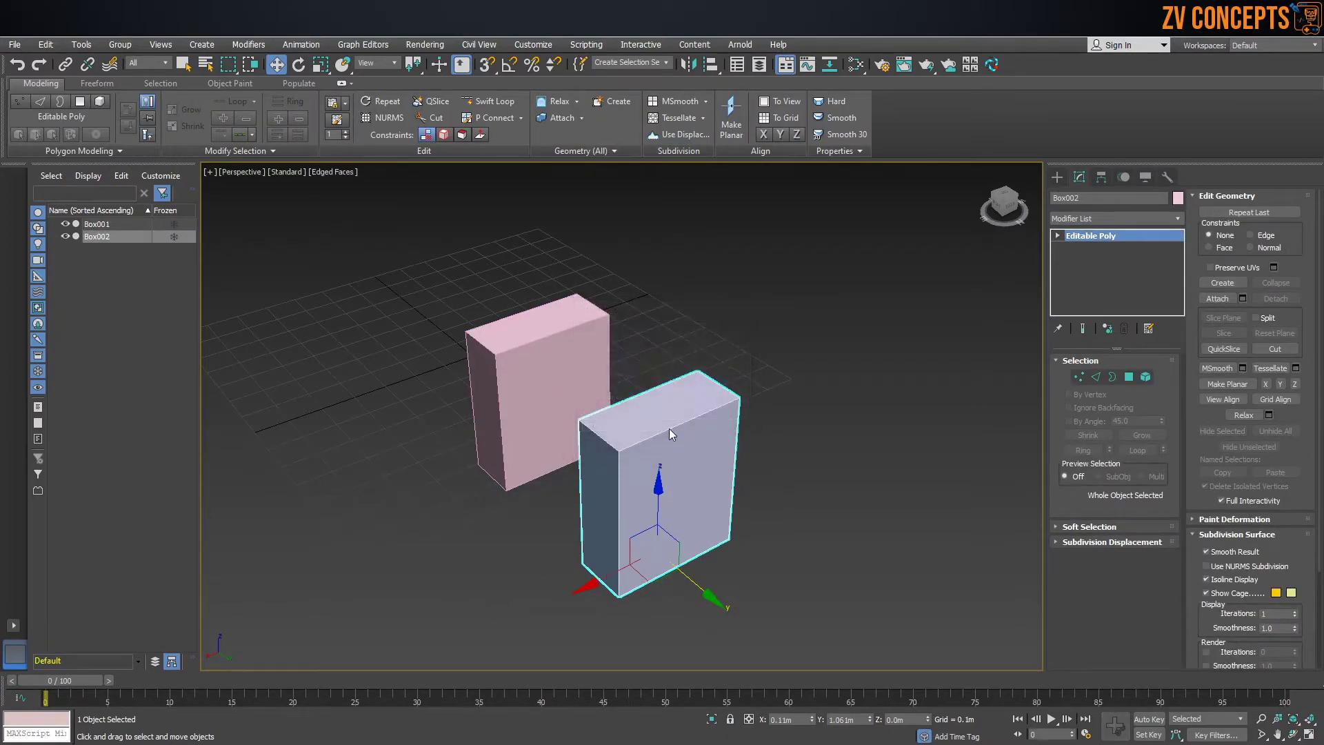
Step: Select the outer top edge of the original box at edge level and move it inward along X to about 0.01 m
{"action": "scroll", "coordinate": [669, 429], "scroll_direction": "down", "scroll_amount": 4}
{"action": "middle_click_drag", "start_coordinate": [669, 428], "coordinate": [574, 201], "text": "alt"}
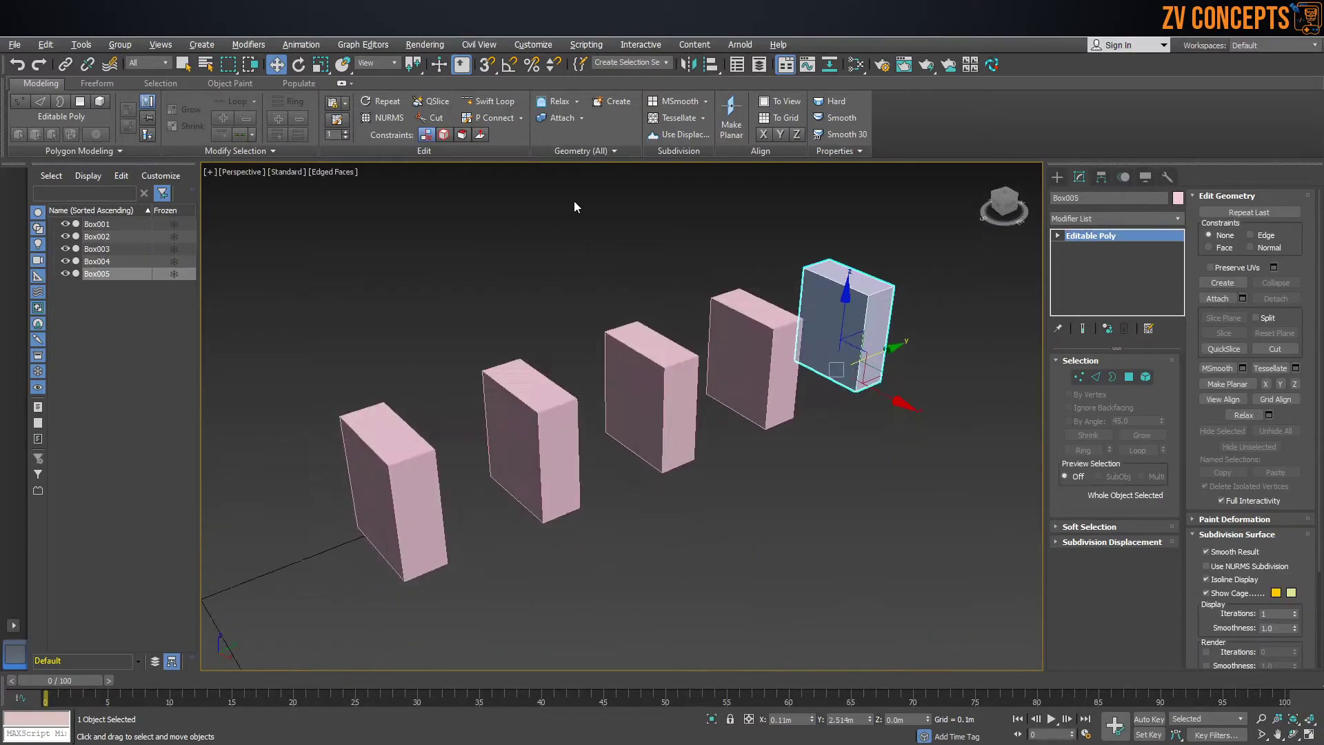
{"action": "scroll", "coordinate": [568, 297], "scroll_direction": "down", "scroll_amount": 1}
{"action": "scroll", "coordinate": [558, 319], "scroll_direction": "up", "scroll_amount": 5}
{"action": "scroll", "coordinate": [621, 323], "scroll_direction": "down", "scroll_amount": 5}
{"action": "left_click", "coordinate": [690, 355]}
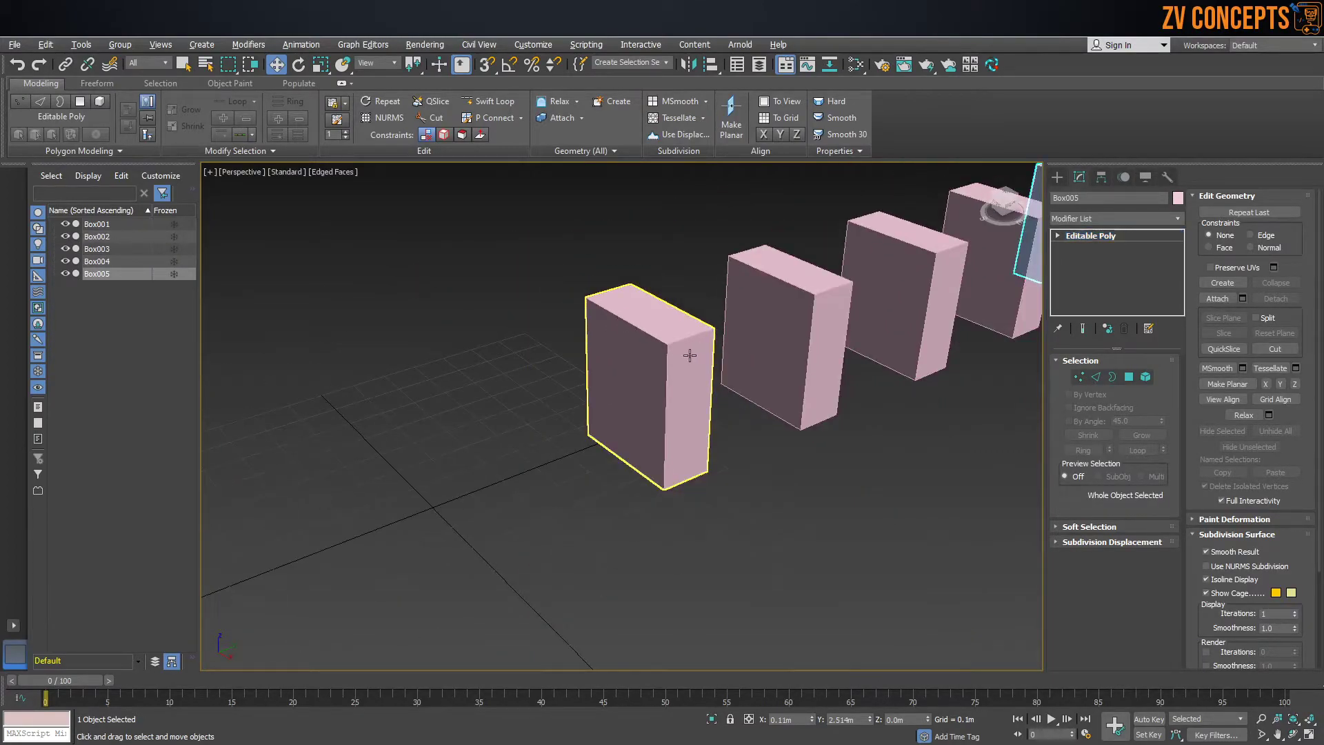
{"action": "middle_click_drag", "start_coordinate": [690, 355], "coordinate": [542, 370]}
{"action": "left_click", "coordinate": [1095, 377]}
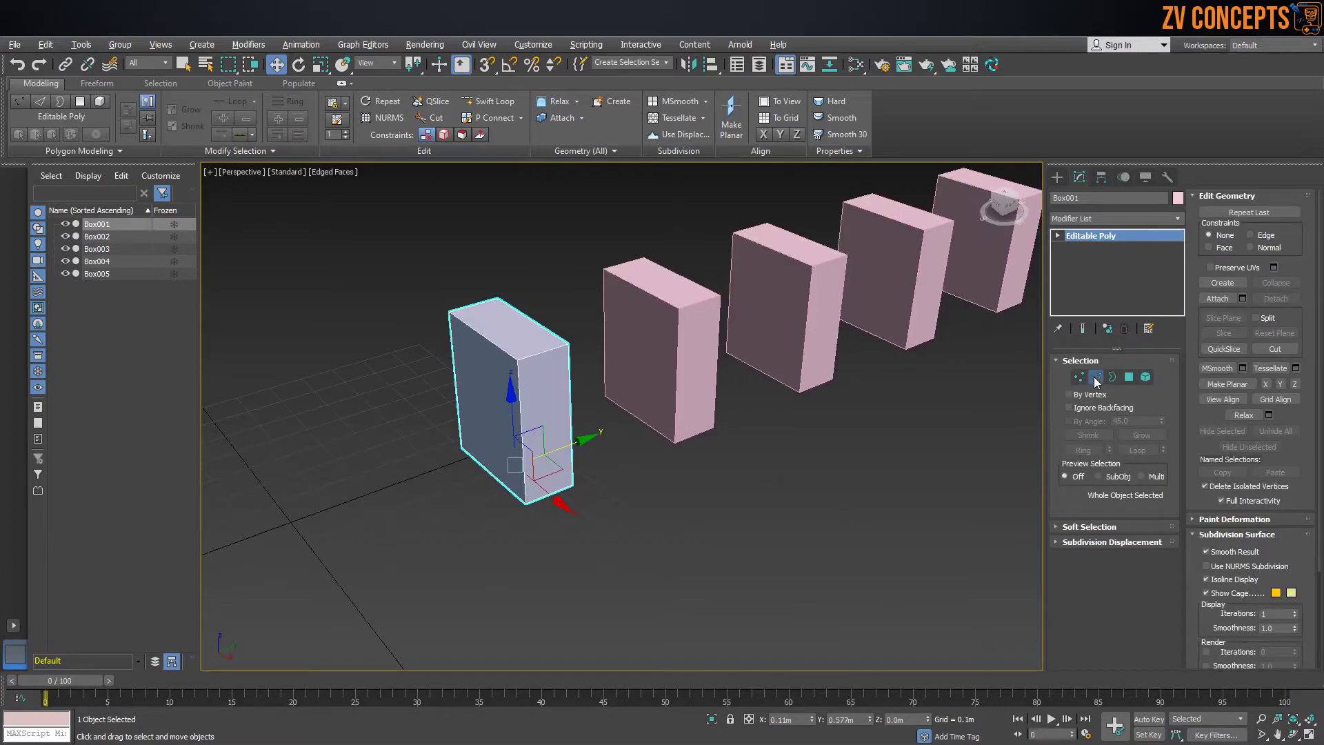
{"action": "left_click", "coordinate": [545, 352]}
{"action": "left_click_drag", "start_coordinate": [545, 353], "coordinate": [514, 309]}
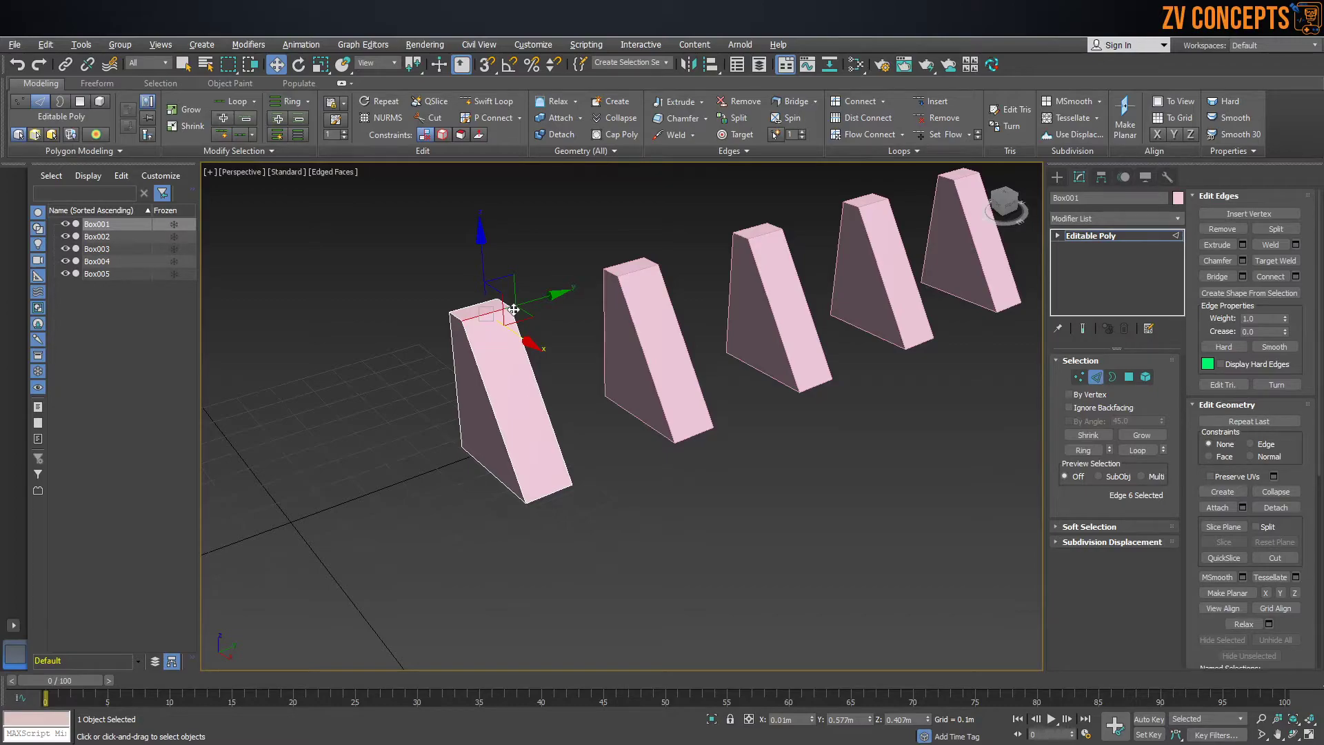
Step: Leave edge editing, select the five sloped boxes and undo the edge move
{"action": "left_click", "coordinate": [1056, 178]}
{"action": "left_click", "coordinate": [876, 475]}
{"action": "scroll", "coordinate": [724, 370], "scroll_direction": "down", "scroll_amount": 5}
{"action": "left_click_drag", "start_coordinate": [851, 287], "coordinate": [502, 511]}
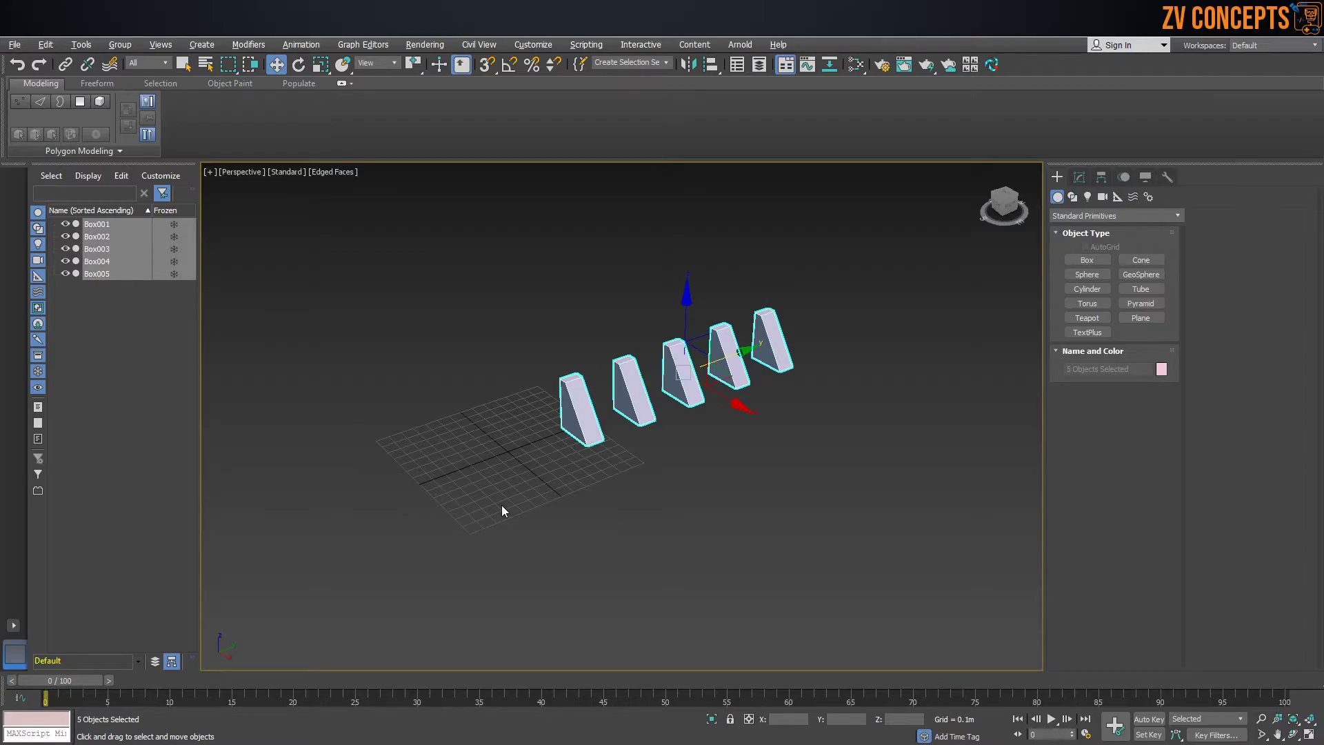
{"action": "left_click_drag", "start_coordinate": [836, 464], "coordinate": [596, 326]}
{"action": "key", "text": "ctrl+z"}
{"action": "key", "text": "ctrl+z"}
{"action": "key", "text": "ctrl+z"}
{"action": "key", "text": "ctrl+z"}
{"action": "key", "text": "ctrl+z"}
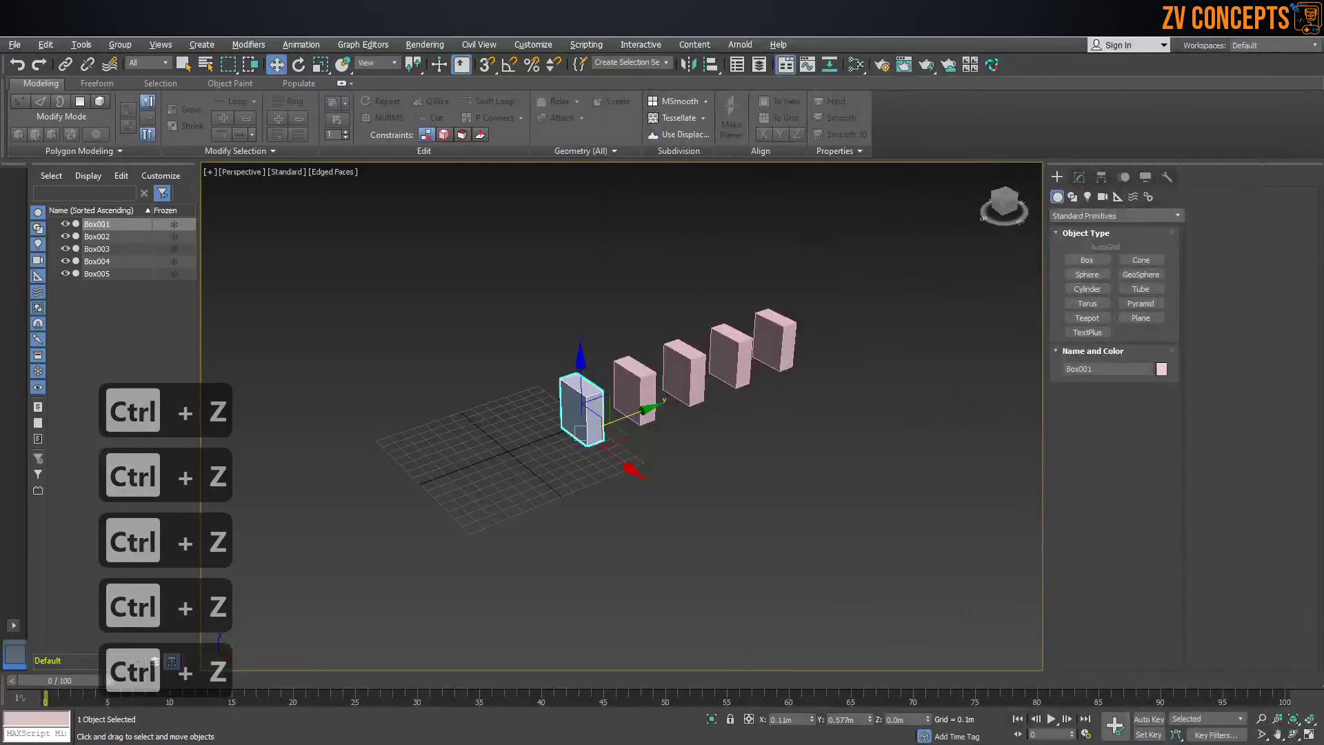
Step: Delete all five boxes from the scene and reframe the empty grid
{"action": "left_click_drag", "start_coordinate": [866, 192], "coordinate": [462, 487]}
{"action": "key", "text": "Delete"}
{"action": "key", "text": "z"}
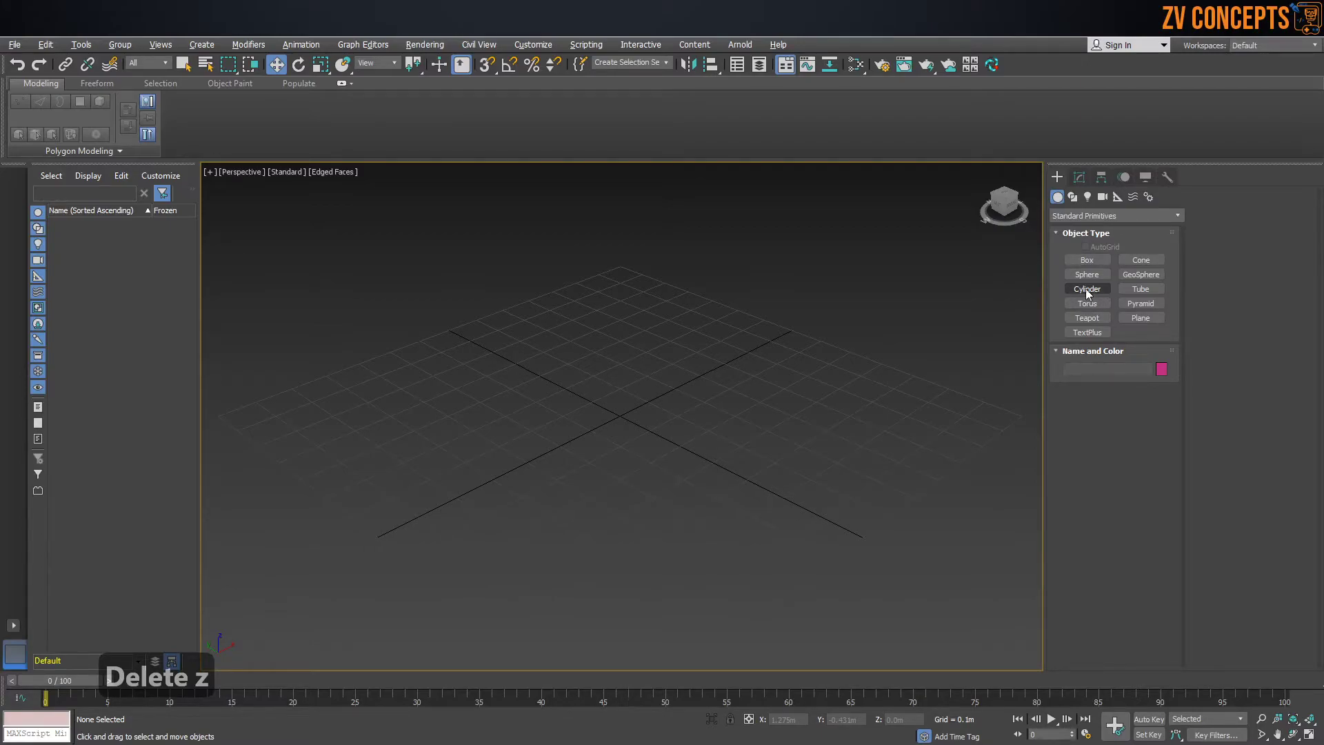
Step: Create a box with a base about 0.46 m long near the grid's centre and select it with the Move tool
{"action": "left_click", "coordinate": [1076, 261]}
{"action": "left_click_drag", "start_coordinate": [581, 386], "coordinate": [589, 503]}
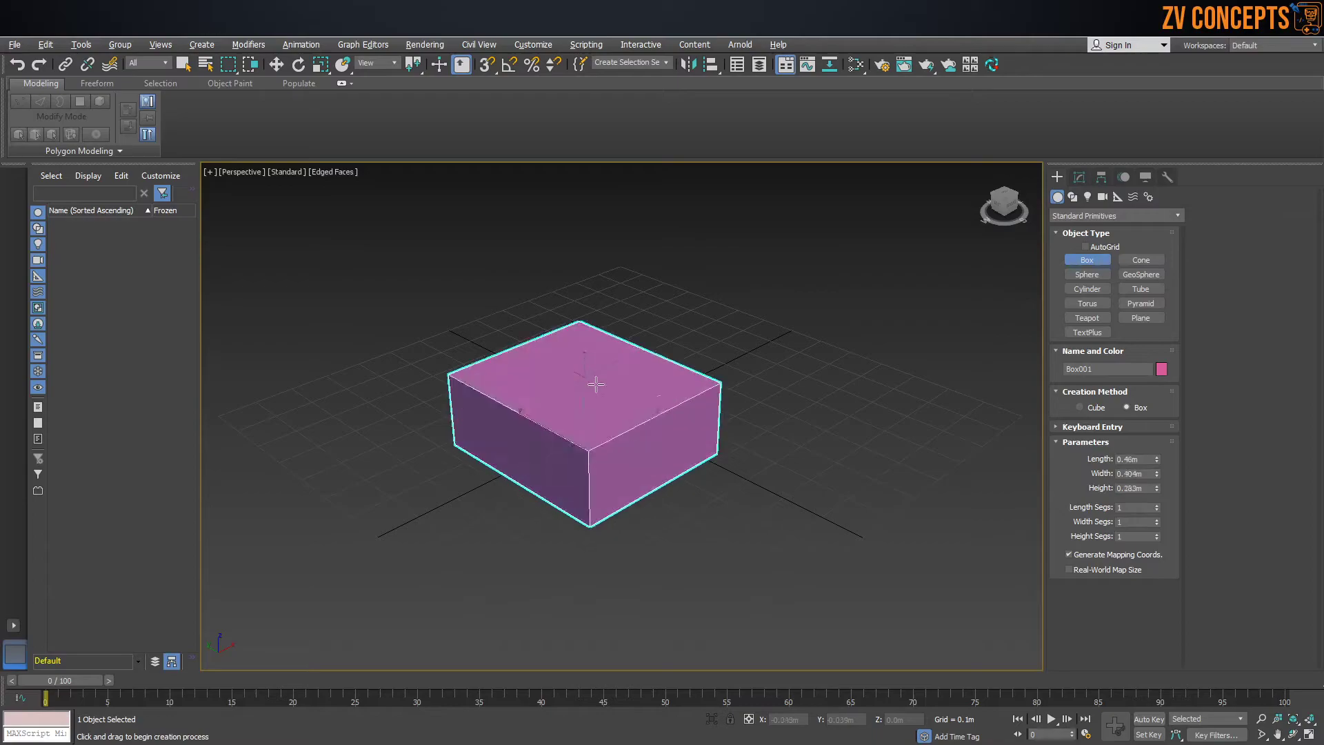
{"action": "left_click", "coordinate": [557, 350]}
{"action": "scroll", "coordinate": [559, 358], "scroll_direction": "down", "scroll_amount": 3}
{"action": "key", "text": "w"}
{"action": "left_click", "coordinate": [734, 322]}
{"action": "left_click", "coordinate": [602, 339]}
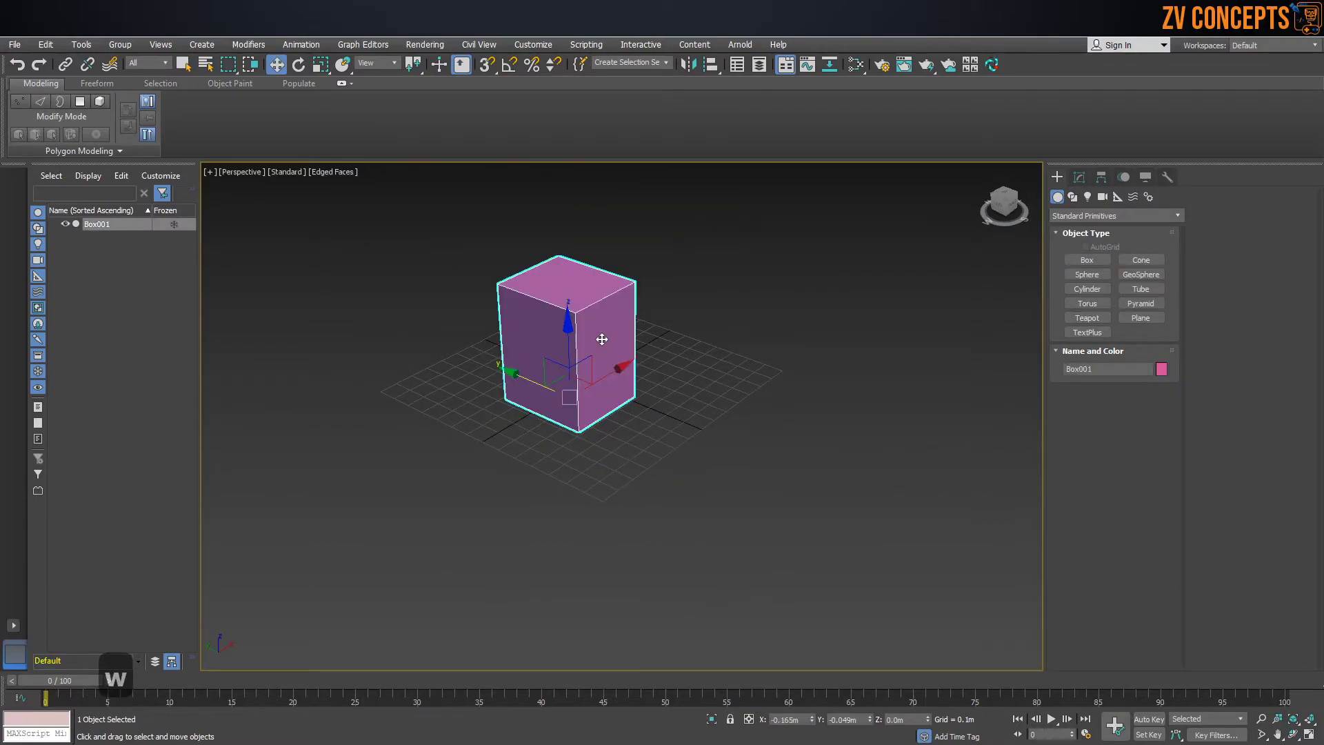
Step: Clone the box as an independent copy and move the copy away along Y to about -1.6 m
{"action": "key", "text": "alt+v"}
{"action": "left_click", "coordinate": [629, 372]}
{"action": "key", "text": "ctrl+v"}
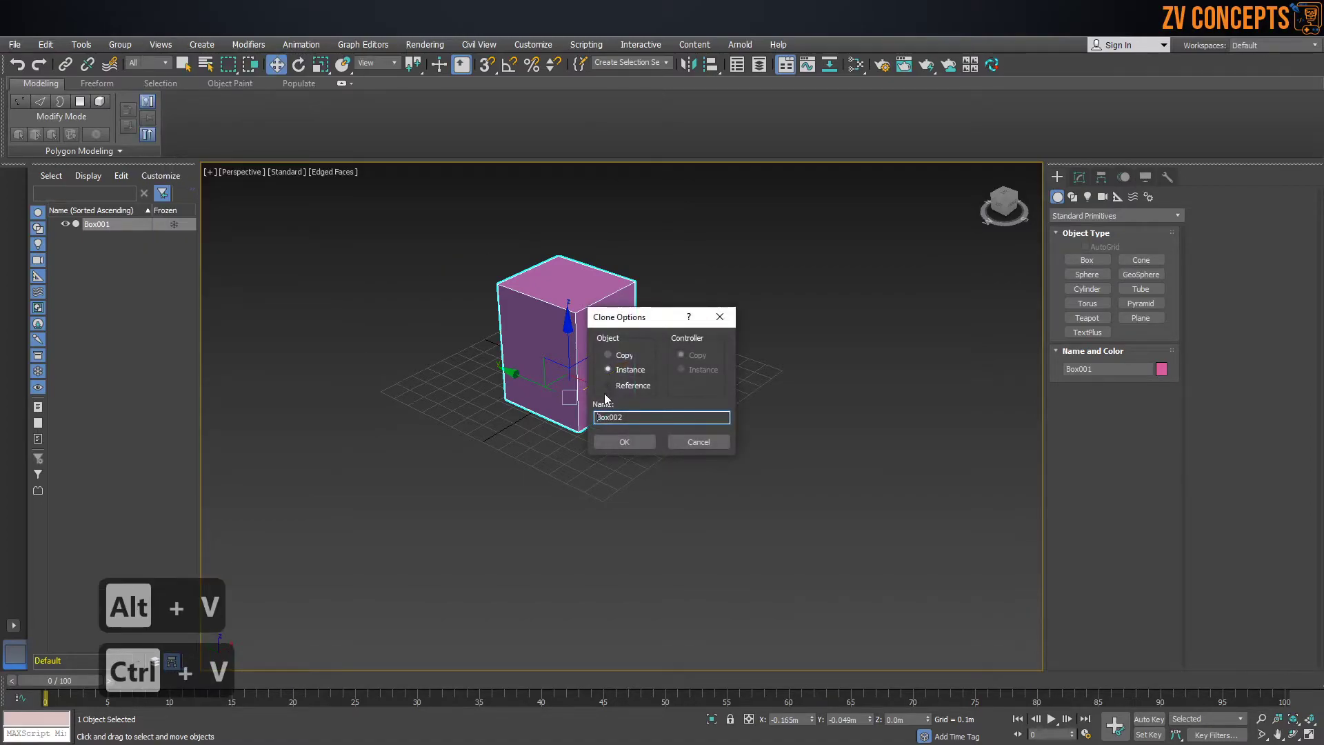
{"action": "left_click", "coordinate": [621, 355]}
{"action": "left_click", "coordinate": [624, 442]}
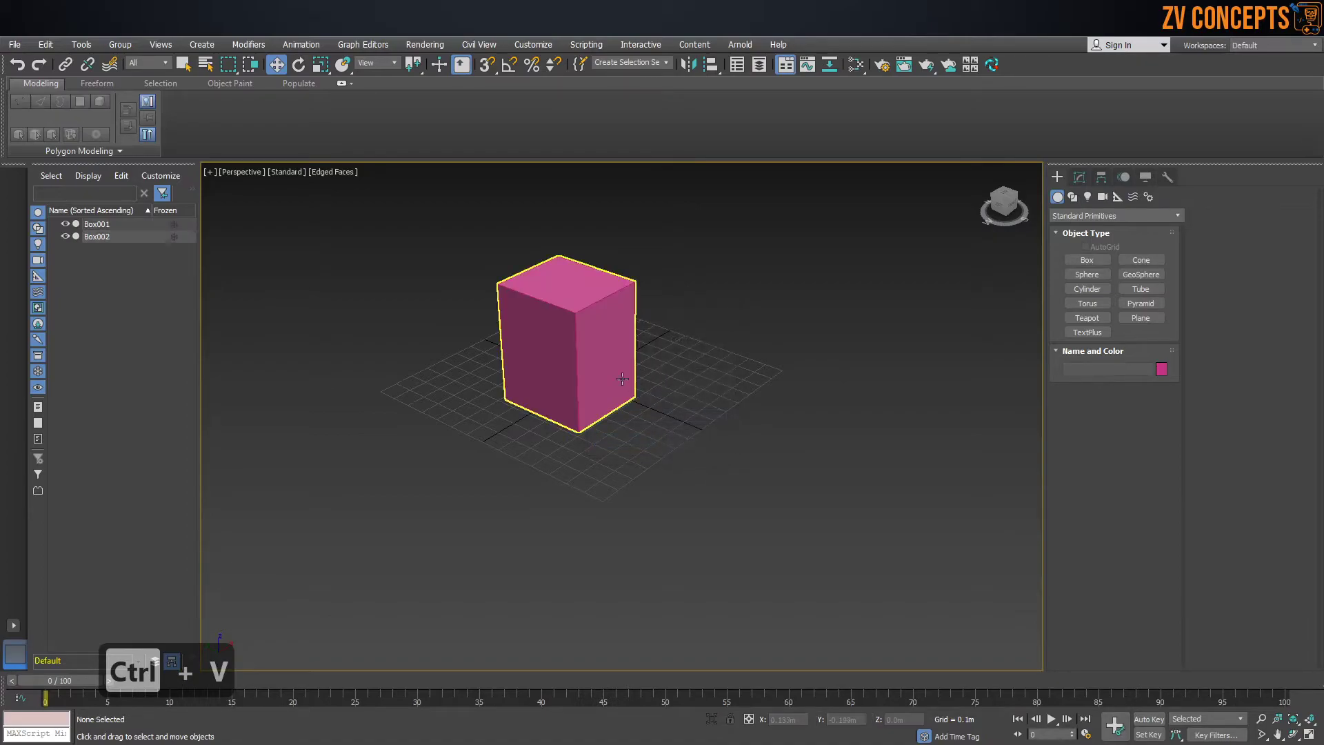
{"action": "left_click_drag", "start_coordinate": [524, 378], "coordinate": [806, 473]}
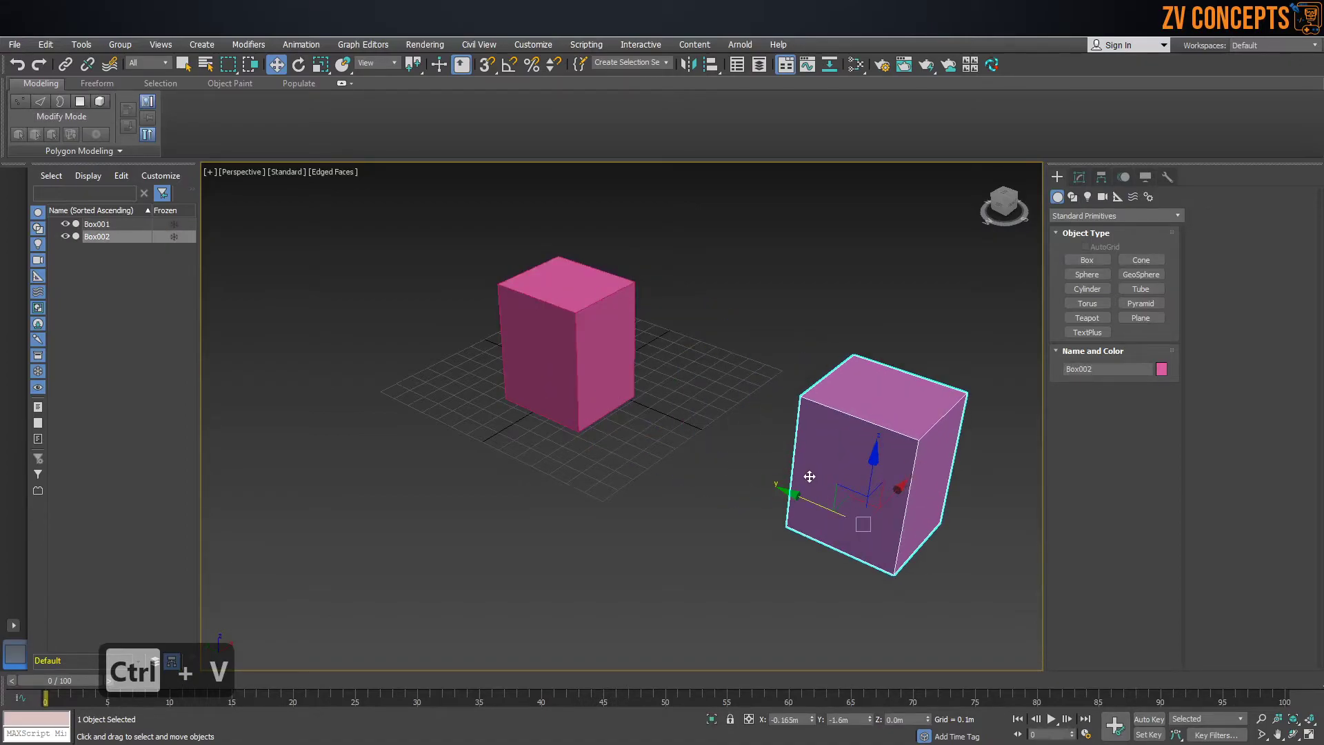
Step: Delete both the copied box and the original box and reframe the empty grid
{"action": "left_click", "coordinate": [660, 533]}
{"action": "left_click", "coordinate": [825, 455]}
{"action": "key", "text": "Delete"}
{"action": "left_click", "coordinate": [607, 352]}
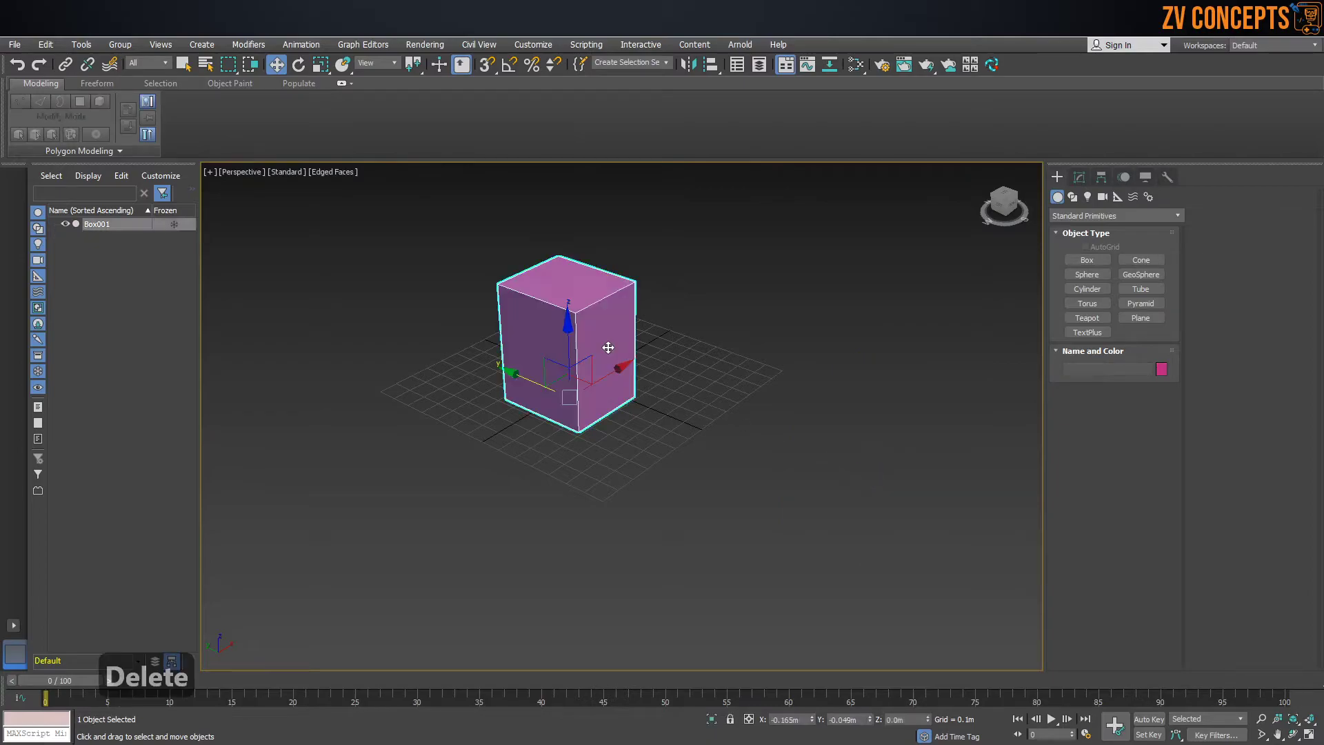
{"action": "key", "text": "Delete"}
{"action": "key", "text": "z"}
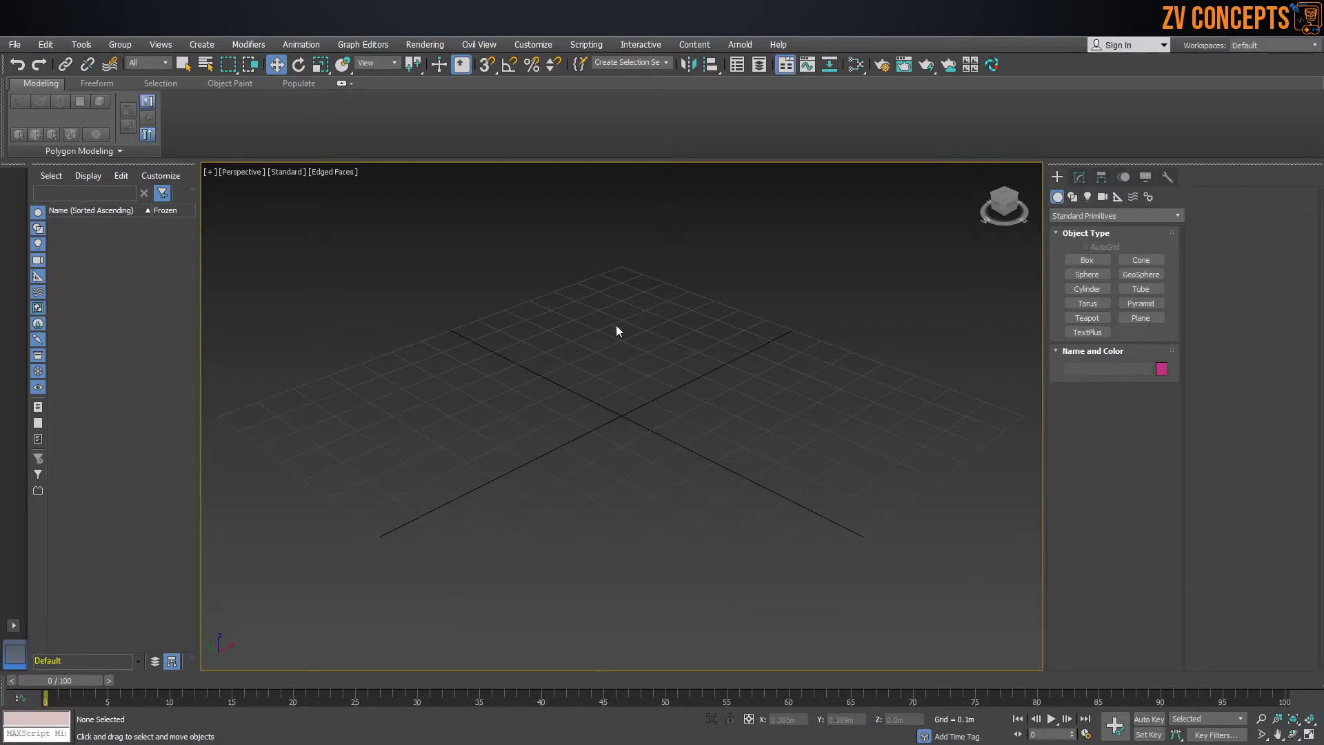
{"action": "left_click", "coordinate": [1099, 288]}
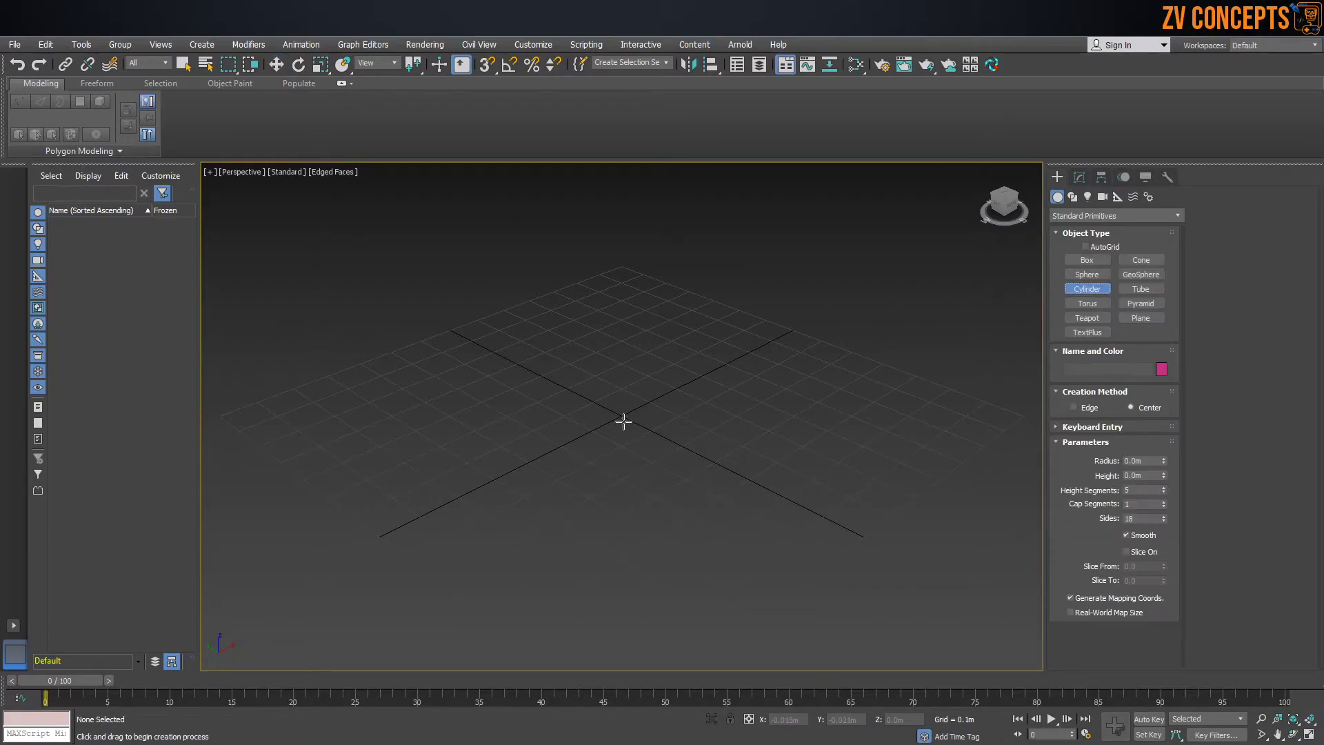
{"action": "left_click_drag", "start_coordinate": [622, 417], "coordinate": [641, 452]}
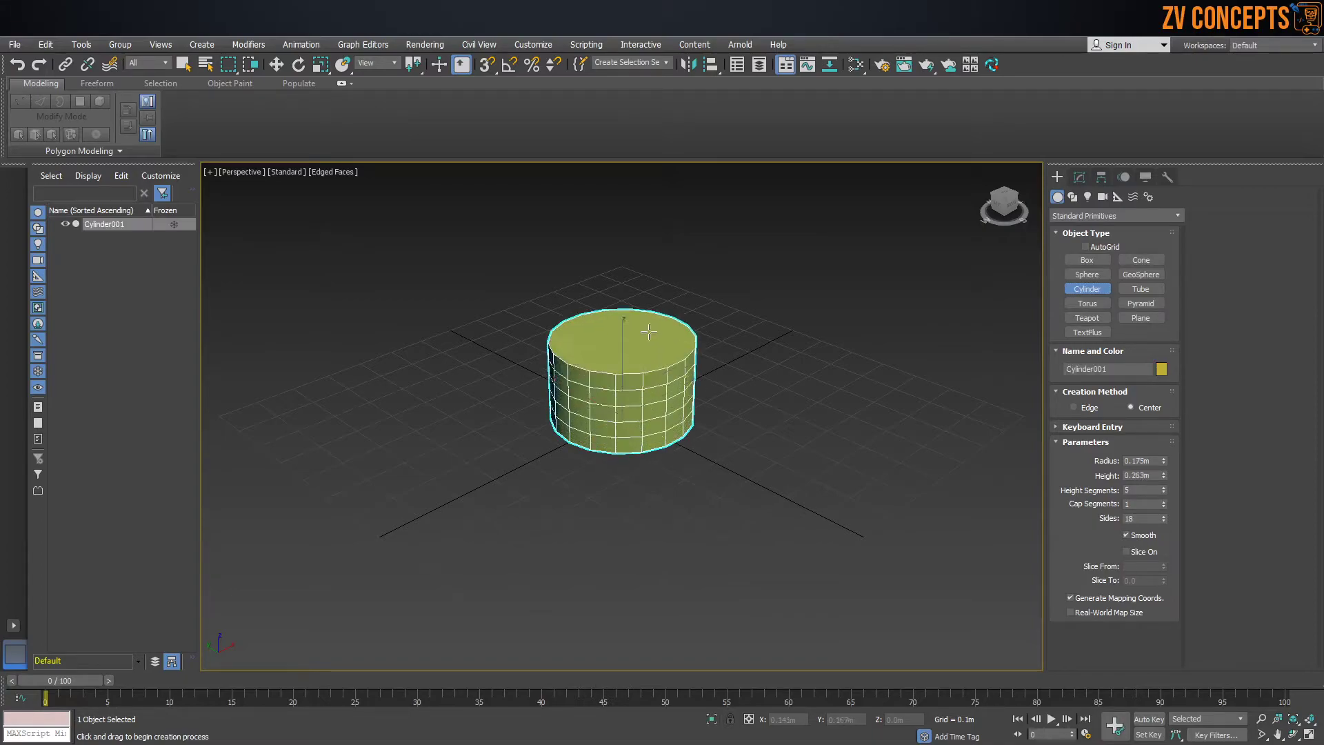
{"action": "left_click", "coordinate": [647, 179]}
{"action": "middle_click_drag", "start_coordinate": [647, 190], "coordinate": [656, 214]}
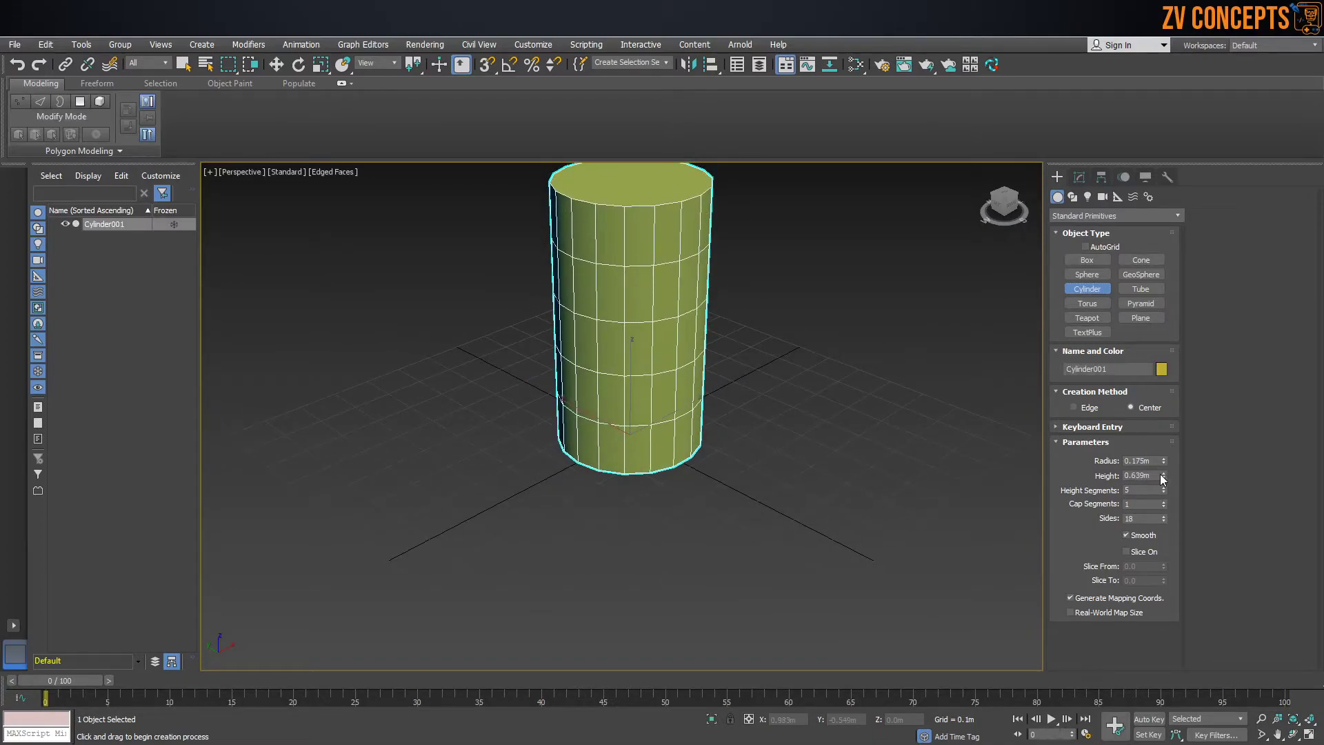
{"action": "key", "text": "Delete"}
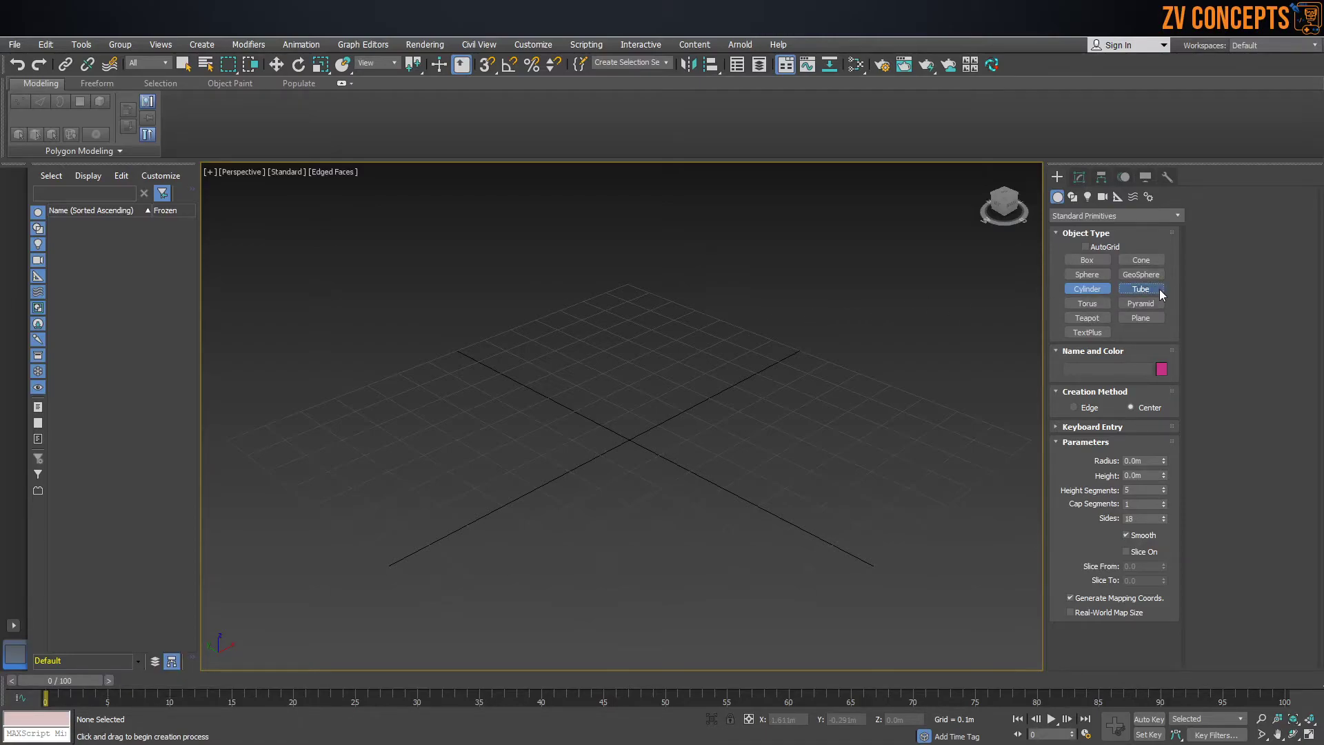
Step: Create a tube at the grid's centre with radii of about 0.271 m and 0.342 m and a height of about 0.713 m
{"action": "left_click", "coordinate": [1140, 289]}
{"action": "left_click_drag", "start_coordinate": [635, 437], "coordinate": [670, 494]}
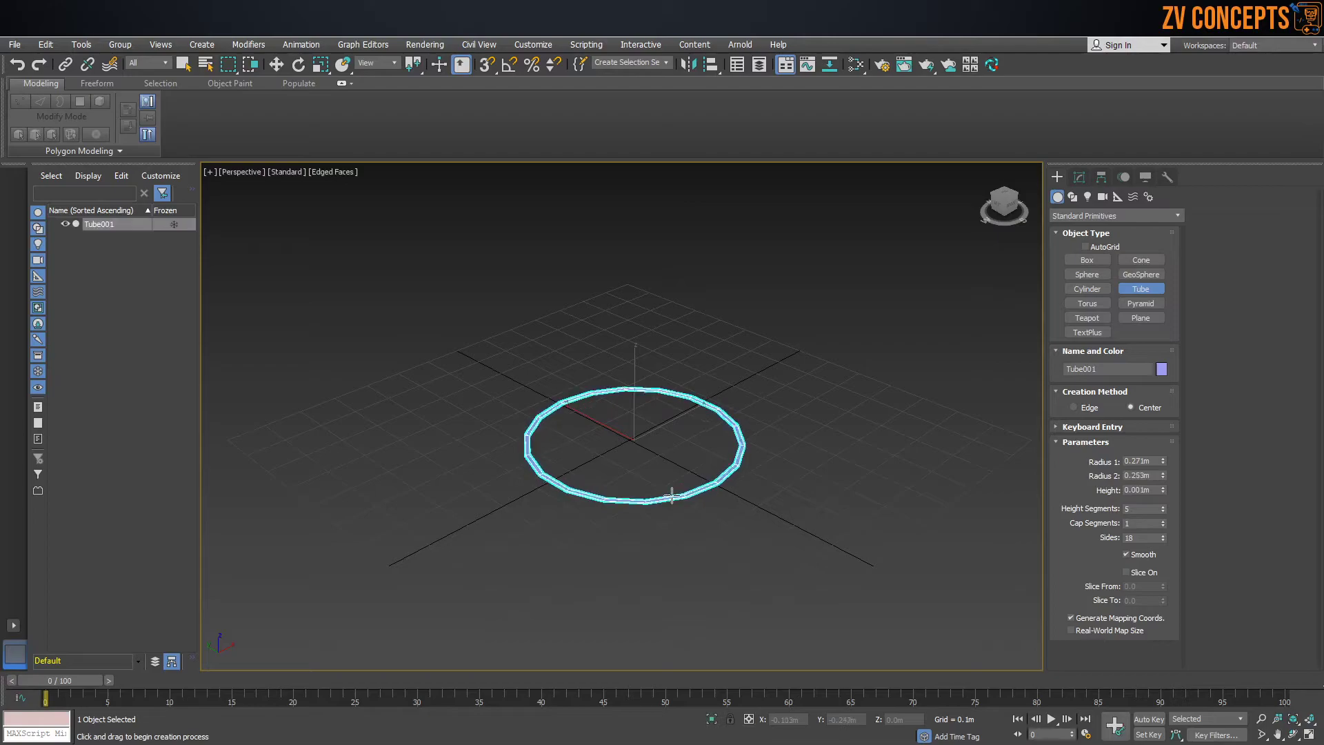
{"action": "left_click", "coordinate": [681, 524]}
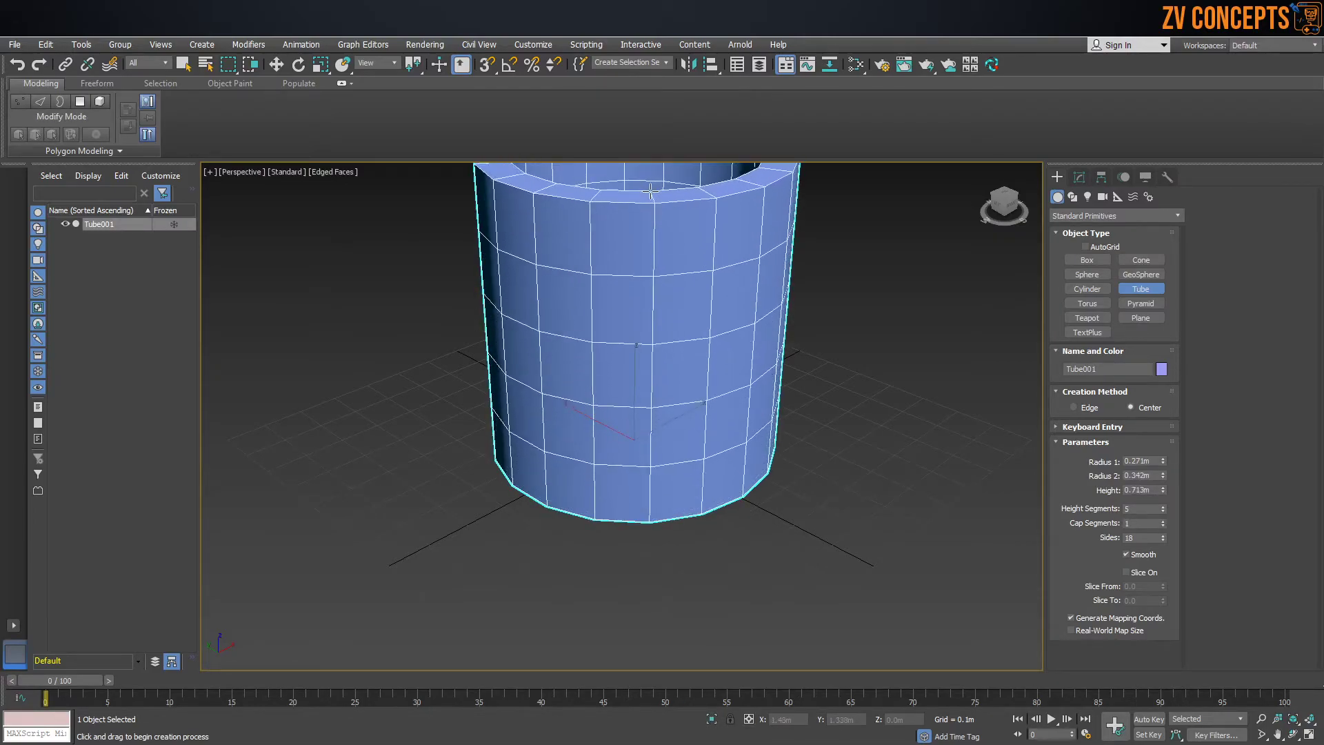
{"action": "scroll", "coordinate": [657, 232], "scroll_direction": "down", "scroll_amount": 5}
{"action": "key", "text": "w"}
Step: Reduce the tube's height segments to 1
{"action": "left_click", "coordinate": [1080, 177]}
{"action": "right_click", "coordinate": [1162, 427]}
{"action": "scroll", "coordinate": [651, 290], "scroll_direction": "up", "scroll_amount": 4}
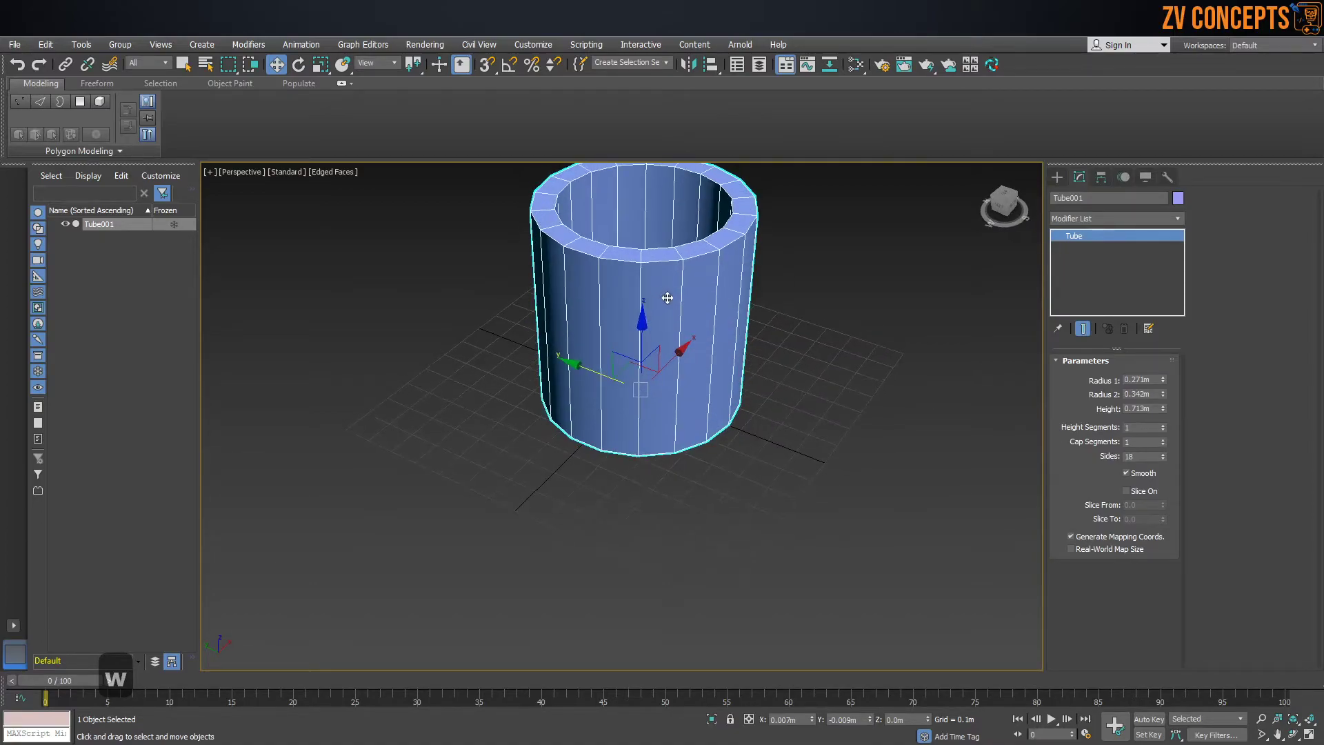
{"action": "middle_click_drag", "start_coordinate": [673, 358], "coordinate": [661, 322], "text": "alt"}
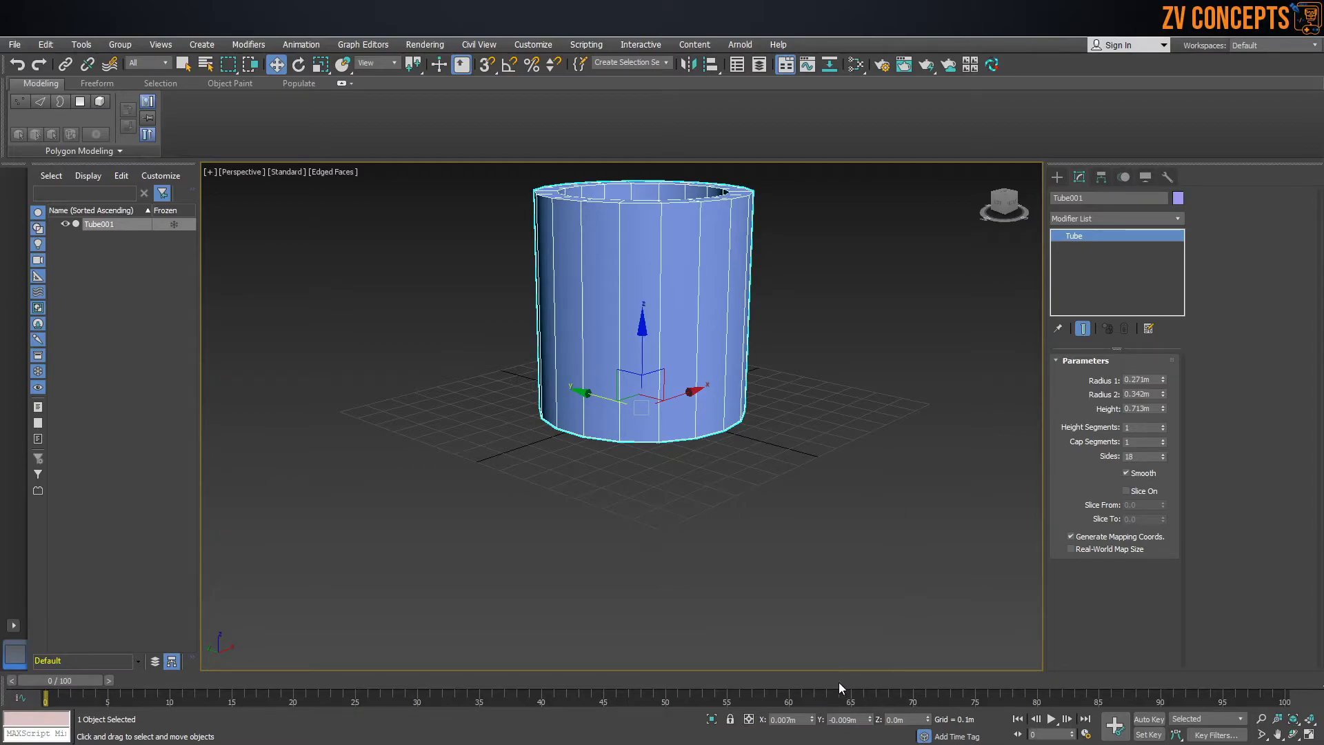
{"action": "middle_click_drag", "start_coordinate": [669, 292], "coordinate": [675, 298]}
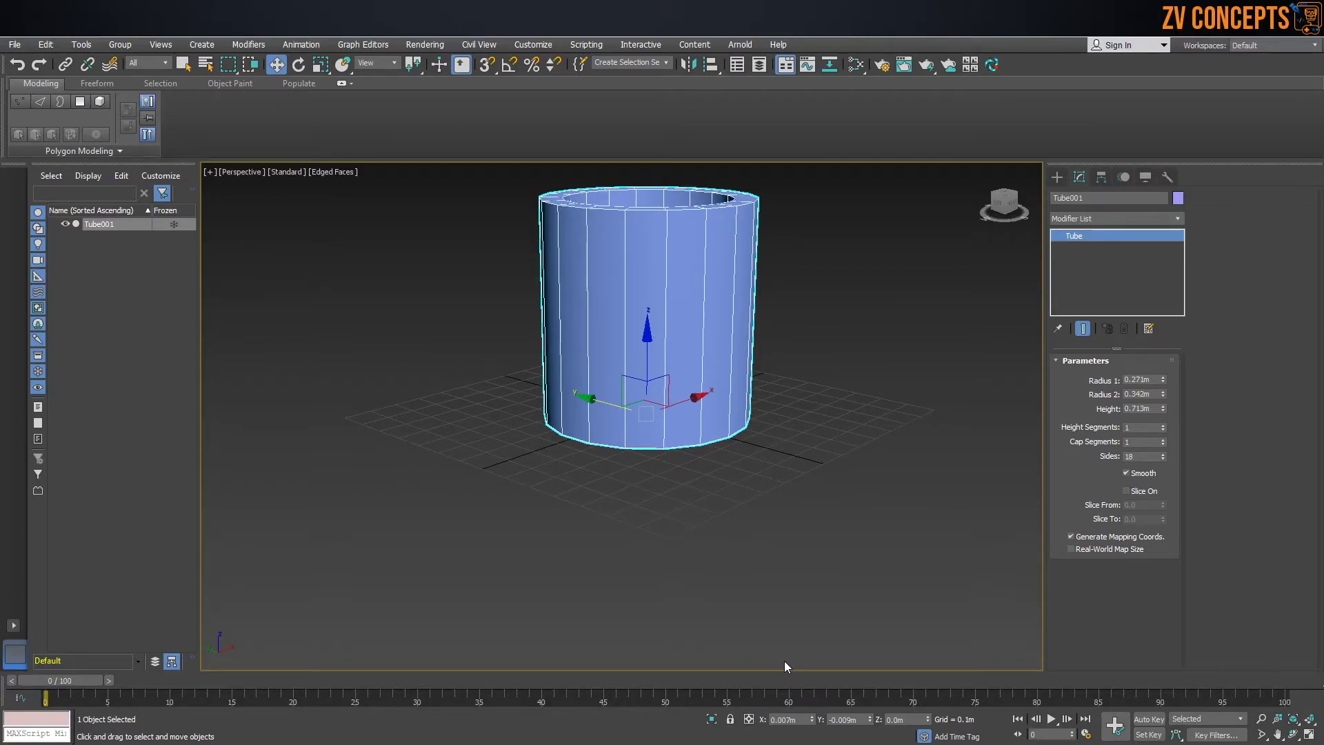
Step: Centre the tube on the world origin by setting its X and Y position to 0 m
{"action": "left_click_drag", "start_coordinate": [813, 719], "coordinate": [767, 718]}
{"action": "key", "text": "ctrl+z"}
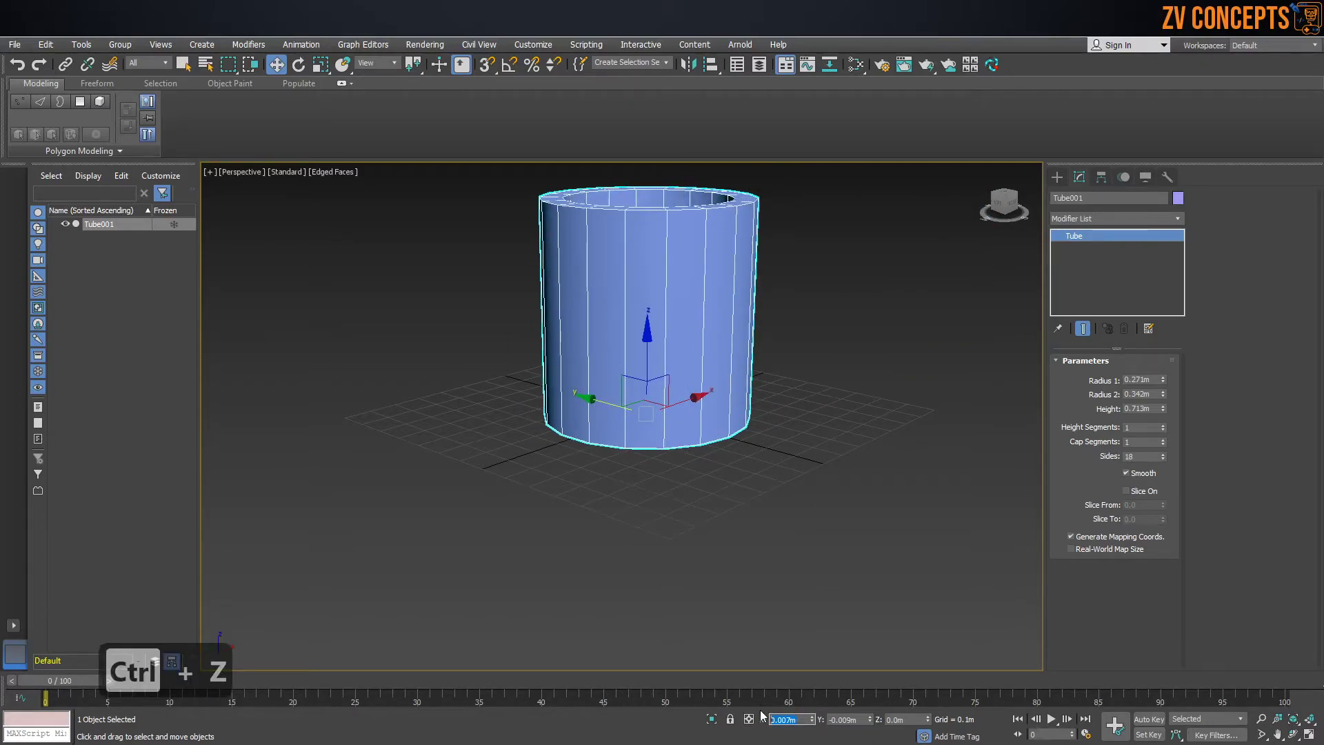
{"action": "type", "text": "0"}
{"action": "mouse_move", "coordinate": [859, 720]}
{"action": "left_mouse_down"}
{"action": "mouse_move", "coordinate": [826, 720]}
{"action": "mouse_move", "coordinate": [845, 705]}
{"action": "left_mouse_up"}
{"action": "type", "text": "0.0"}
{"action": "left_click", "coordinate": [751, 563]}
{"action": "left_click", "coordinate": [624, 328]}
{"action": "middle_click_drag", "start_coordinate": [625, 329], "coordinate": [636, 344]}
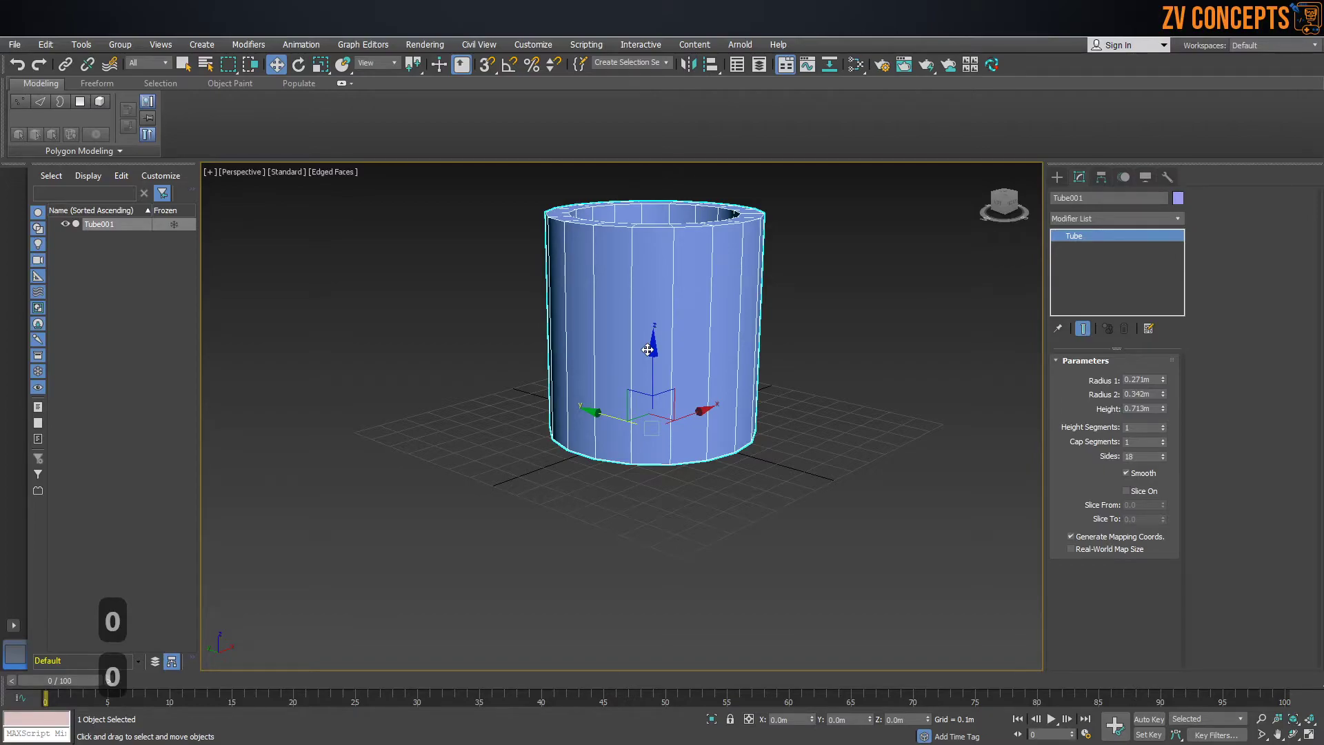
Step: Clone the tube in place as an independent copy
{"action": "key", "text": "ctrl+v"}
{"action": "left_click", "coordinate": [619, 357]}
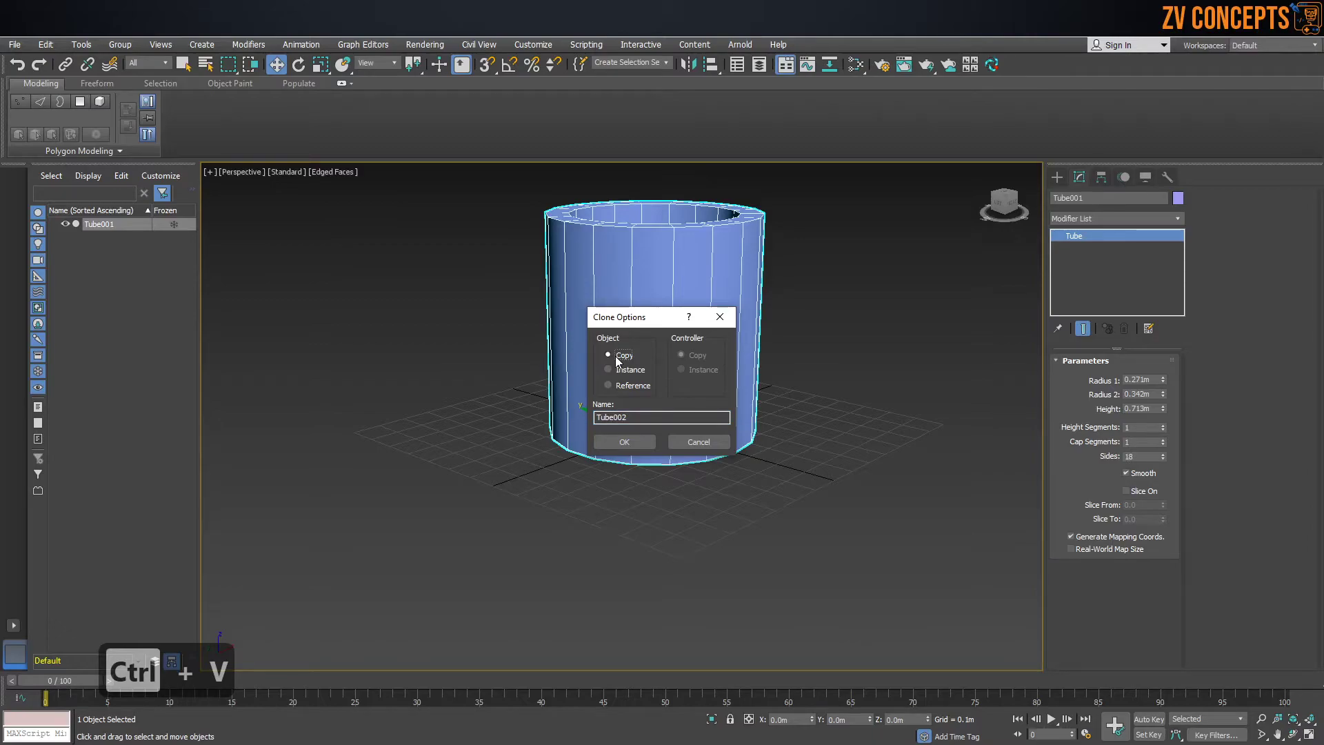
{"action": "left_click", "coordinate": [624, 442]}
{"action": "middle_click_drag", "start_coordinate": [712, 383], "coordinate": [712, 406]}
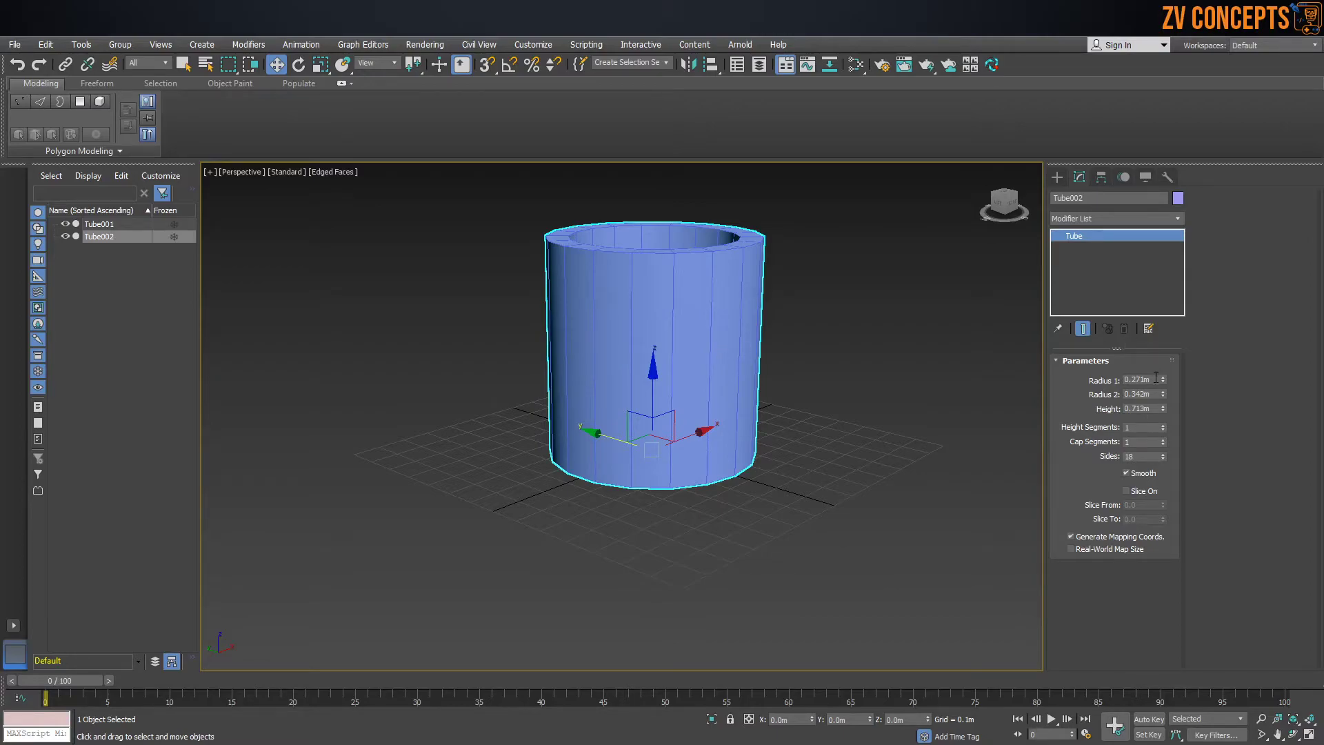
Step: Shape the copied tube into a flat flange with Radius 1 about 0.455 m, Radius 2 about 0.339 m and height about 0.021 m
{"action": "left_click_drag", "start_coordinate": [1163, 379], "coordinate": [1162, 331]}
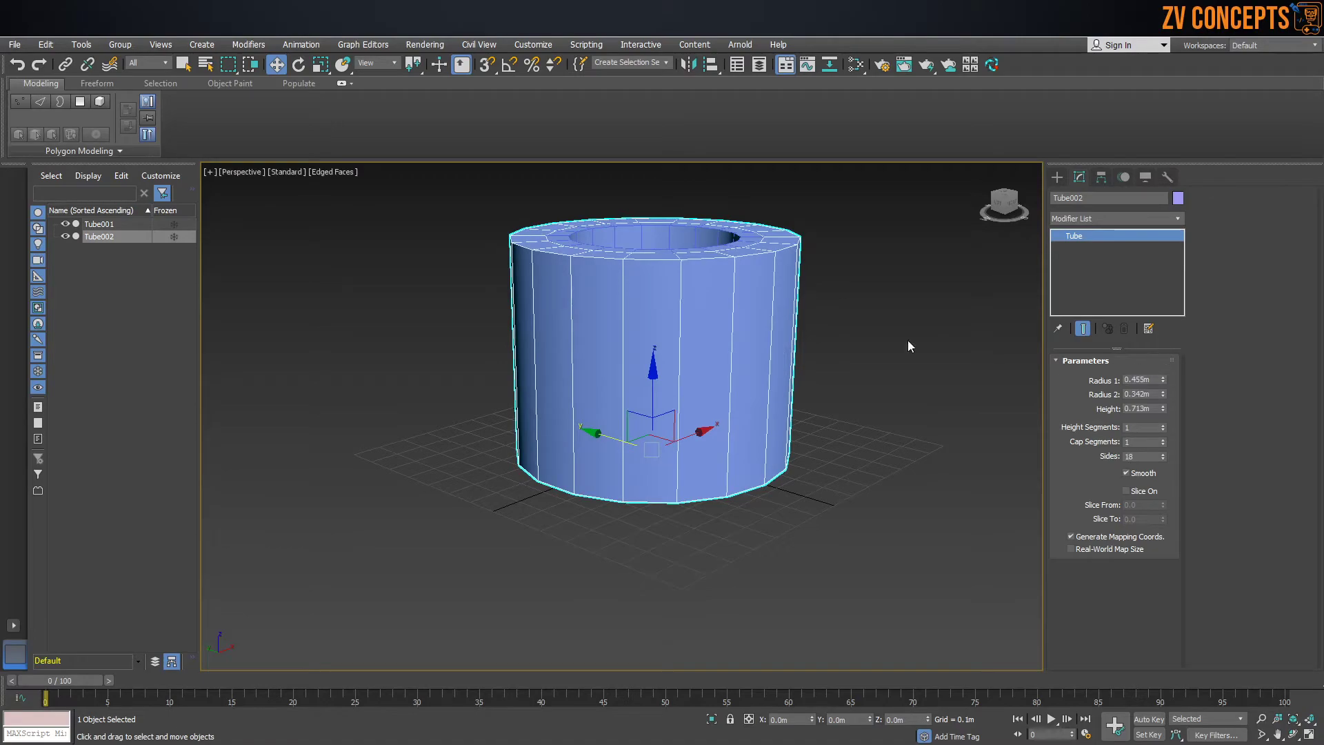
{"action": "middle_click_drag", "start_coordinate": [648, 242], "coordinate": [635, 300], "text": "alt"}
{"action": "scroll", "coordinate": [634, 300], "scroll_direction": "up", "scroll_amount": 3}
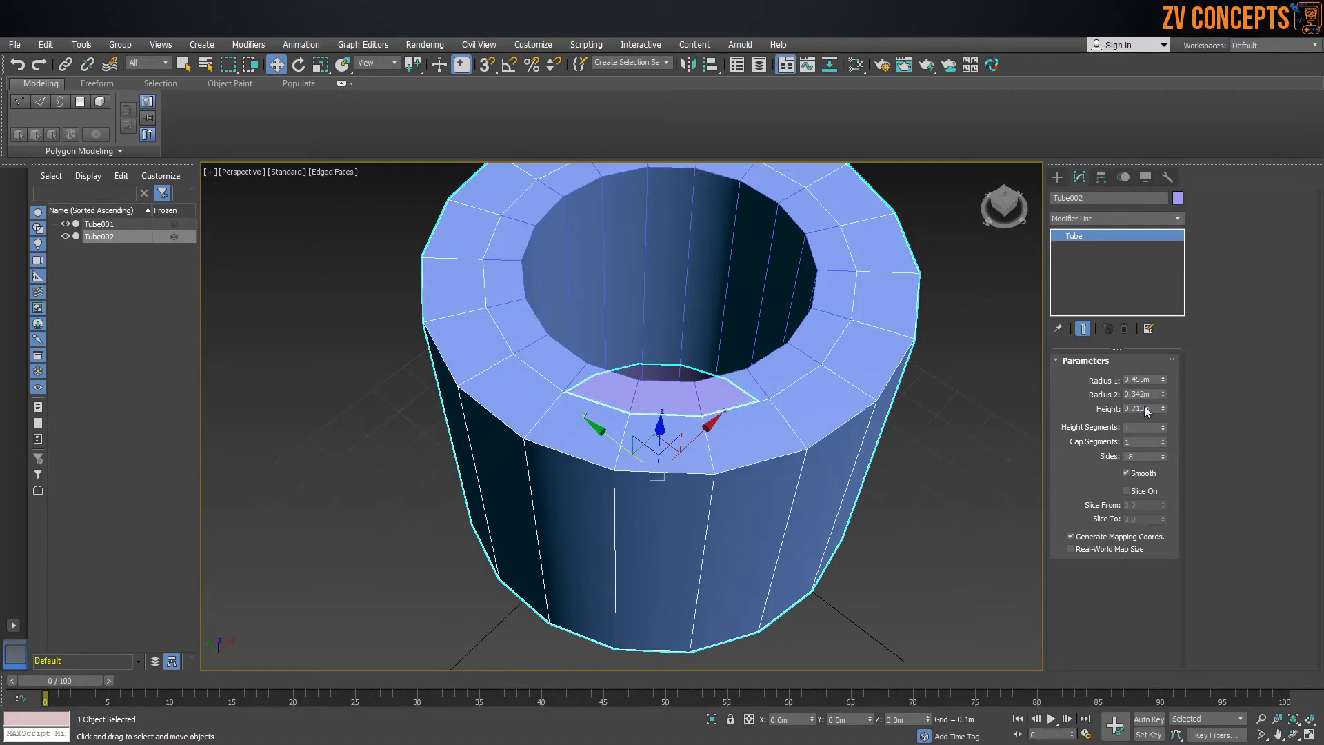
{"action": "mouse_move", "coordinate": [1162, 394]}
{"action": "left_mouse_down"}
{"action": "mouse_move", "coordinate": [1162, 378]}
{"action": "mouse_move", "coordinate": [1182, 396]}
{"action": "left_mouse_up"}
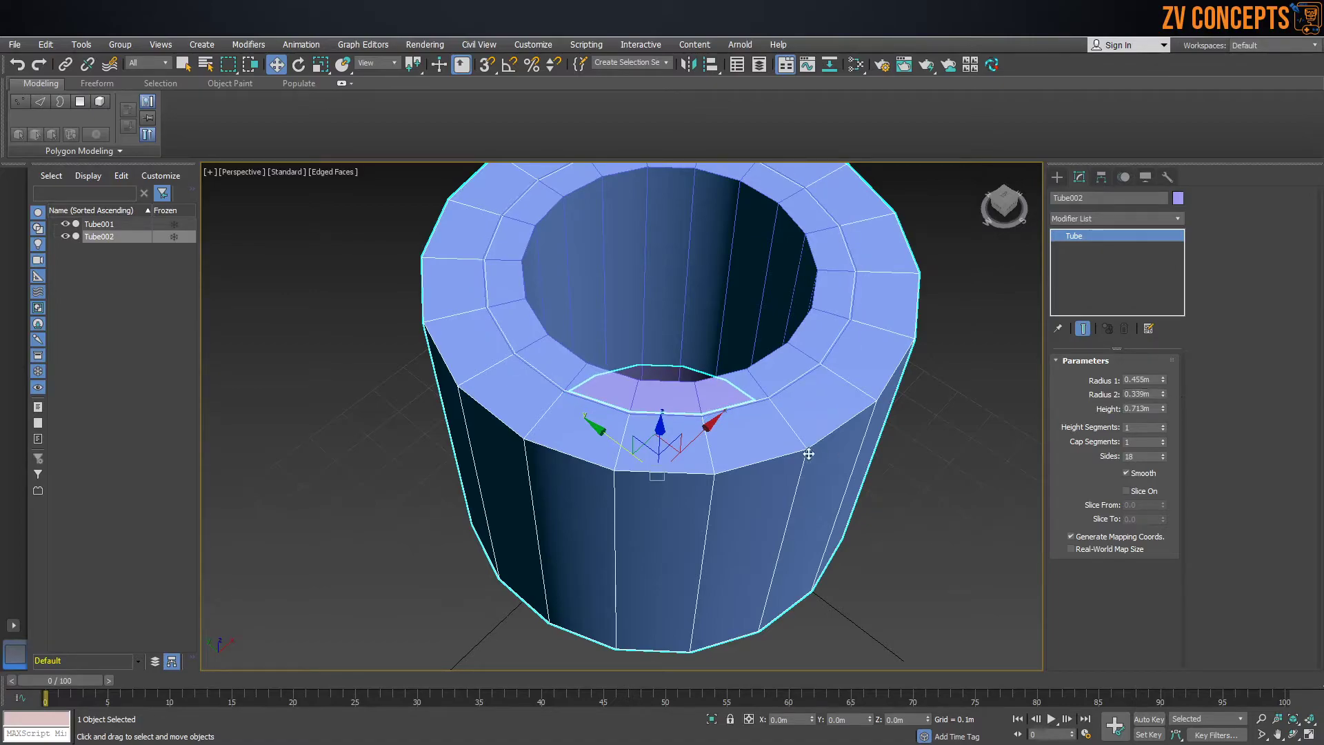
{"action": "middle_click_drag", "start_coordinate": [811, 452], "coordinate": [815, 419], "text": "alt"}
{"action": "left_click_drag", "start_coordinate": [1163, 409], "coordinate": [1193, 478]}
{"action": "middle_click_drag", "start_coordinate": [668, 491], "coordinate": [661, 459], "text": "alt"}
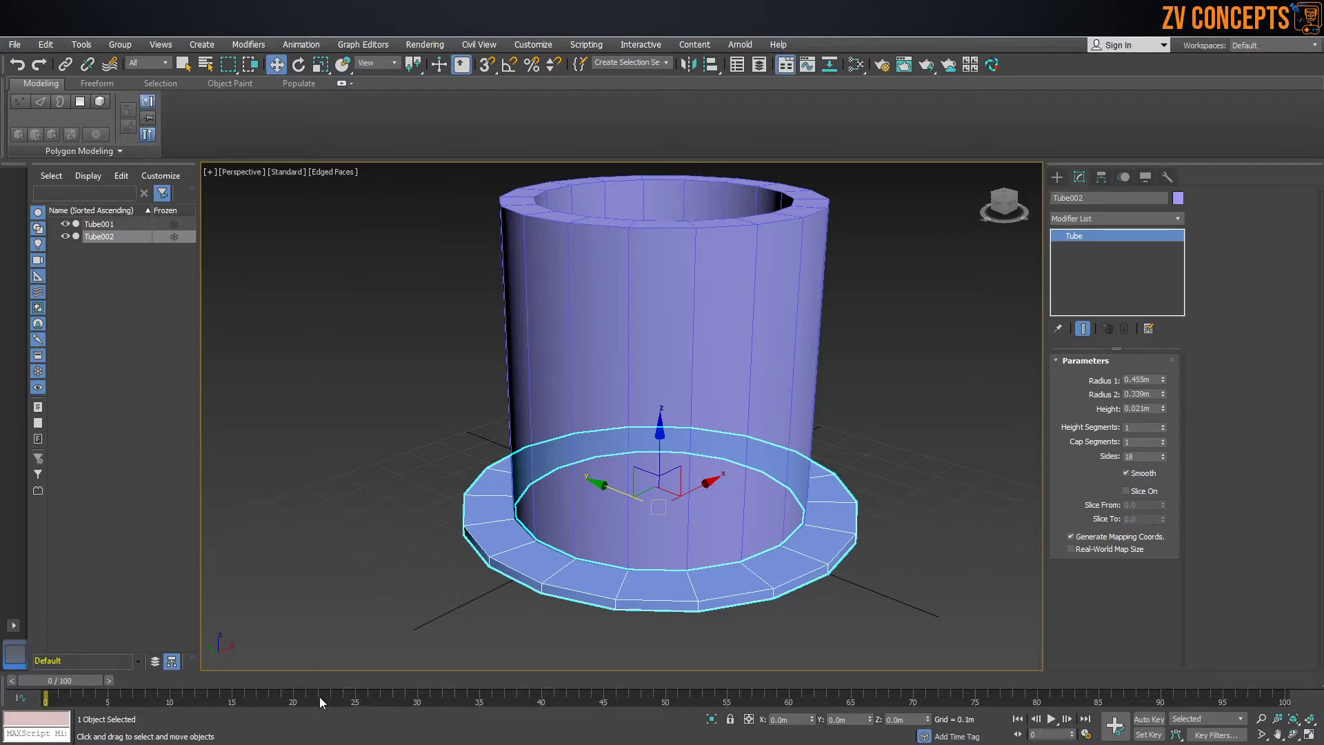
{"action": "mouse_move", "coordinate": [317, 741]}
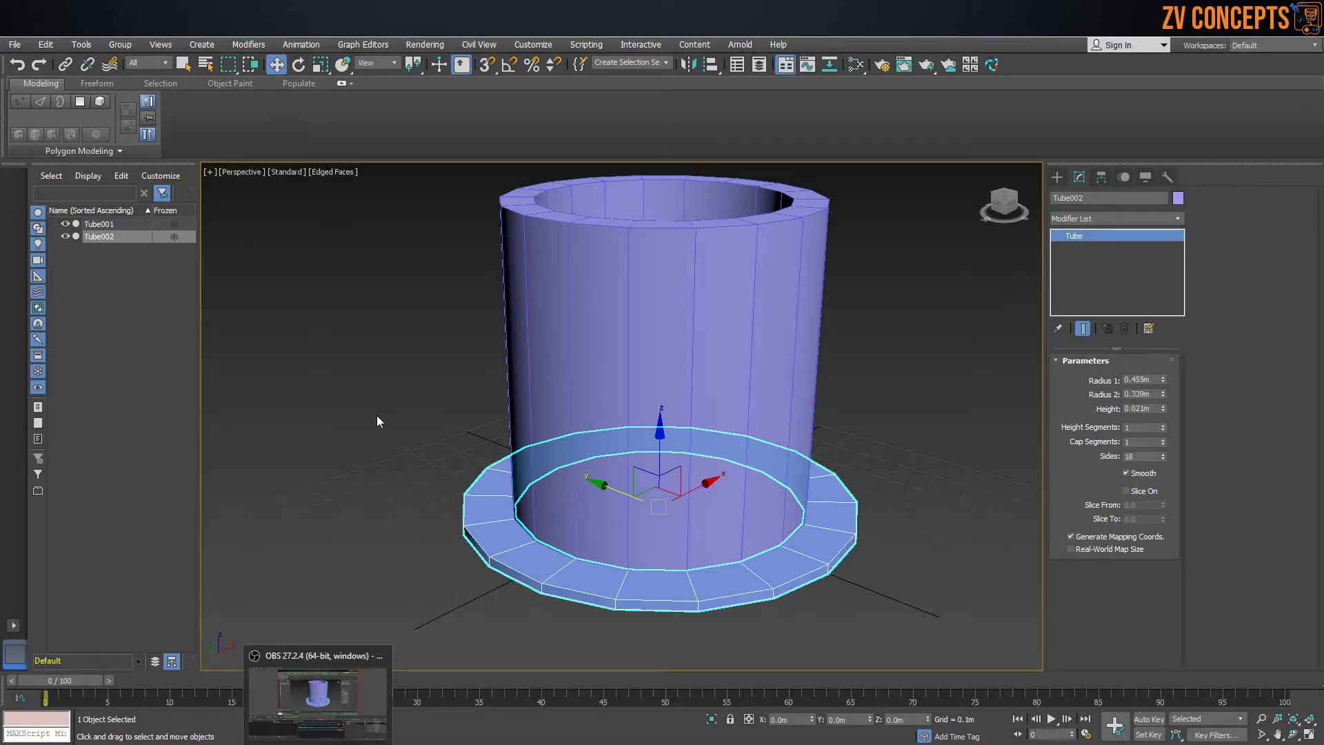
{"action": "middle_click_drag", "start_coordinate": [613, 479], "coordinate": [659, 497], "text": "alt"}
{"action": "middle_click_drag", "start_coordinate": [658, 497], "coordinate": [570, 439]}
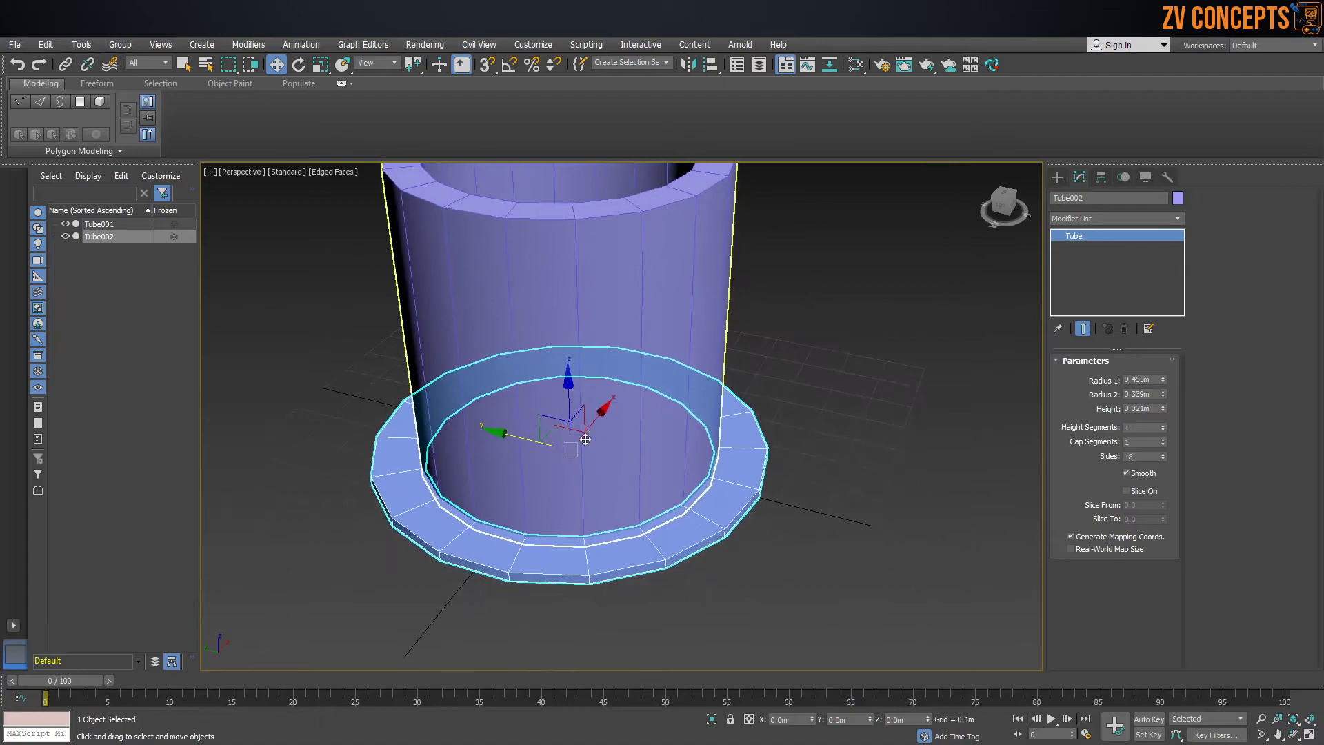
{"action": "scroll", "coordinate": [570, 439], "scroll_direction": "down", "scroll_amount": 3}
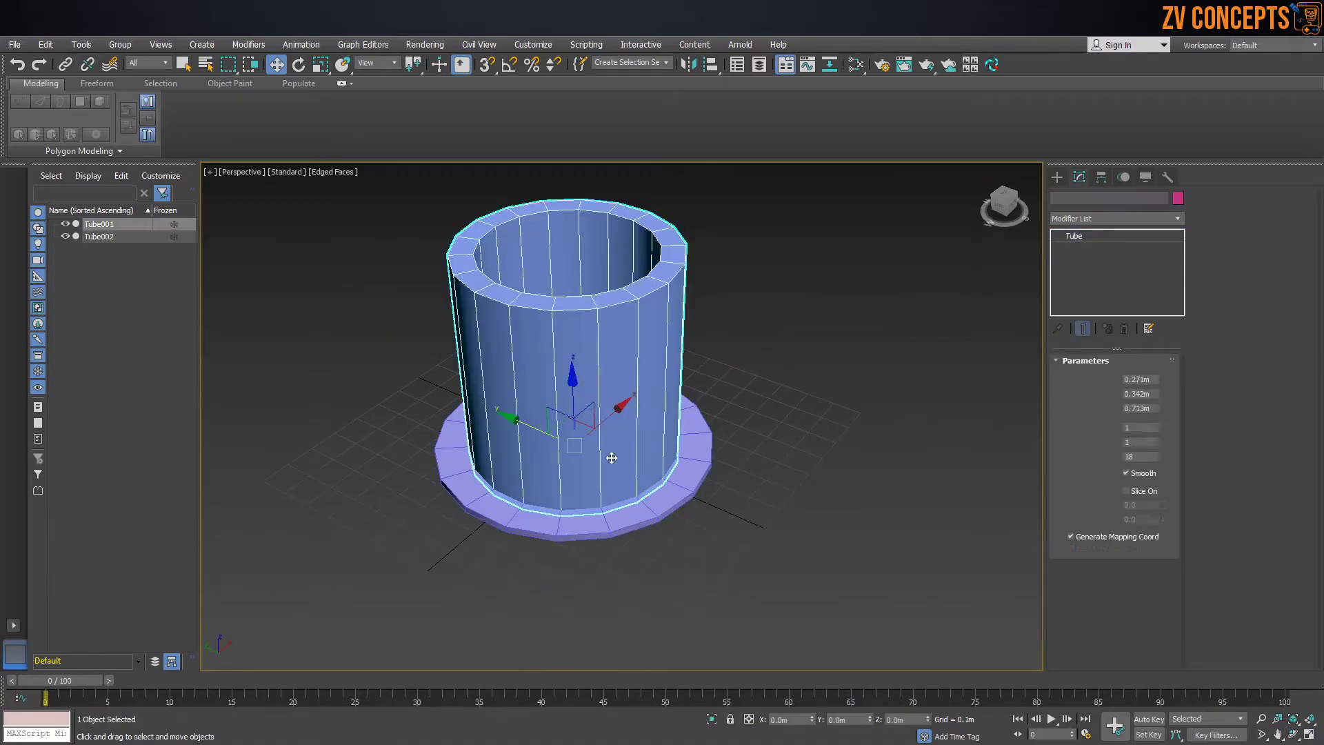
{"action": "left_click", "coordinate": [609, 389]}
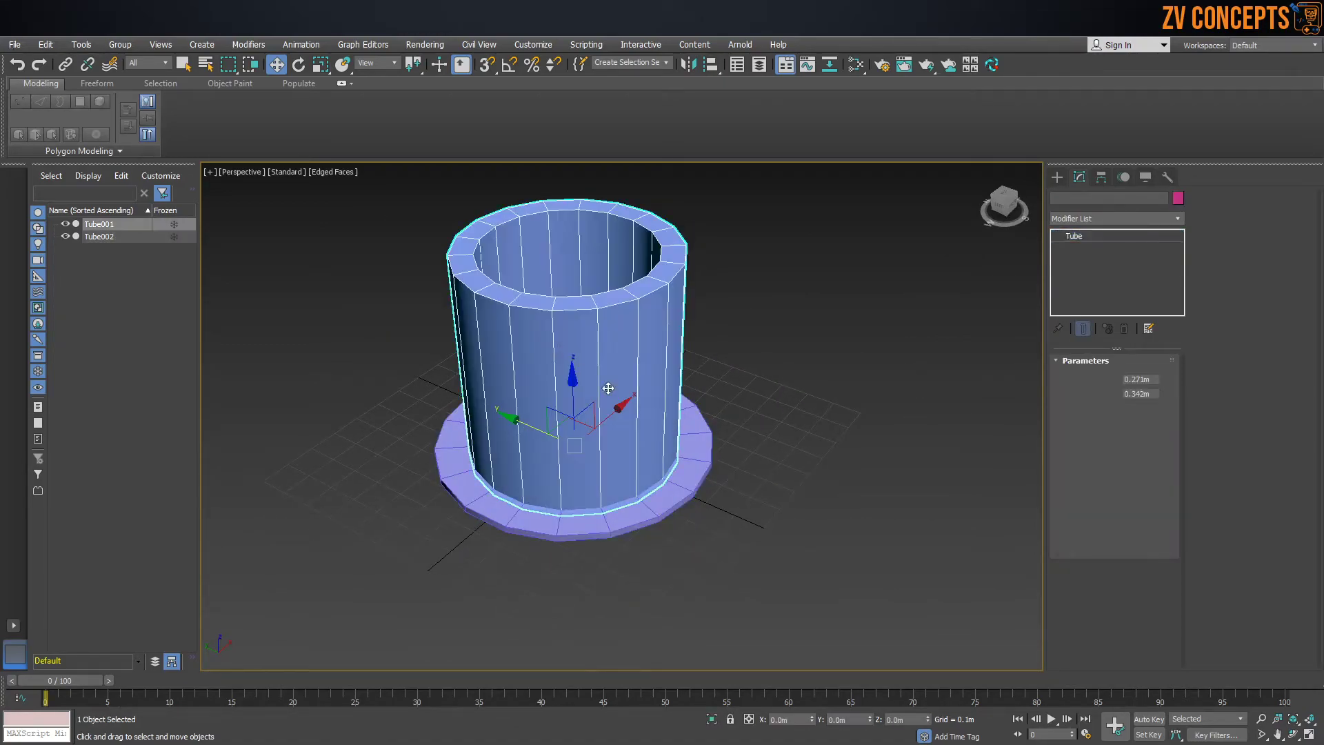
{"action": "left_click", "coordinate": [690, 447]}
Step: In the top view, create a small cylinder on the flange near the Y axis, about 0.015 m in radius and 0.063 m high
{"action": "key", "text": "t"}
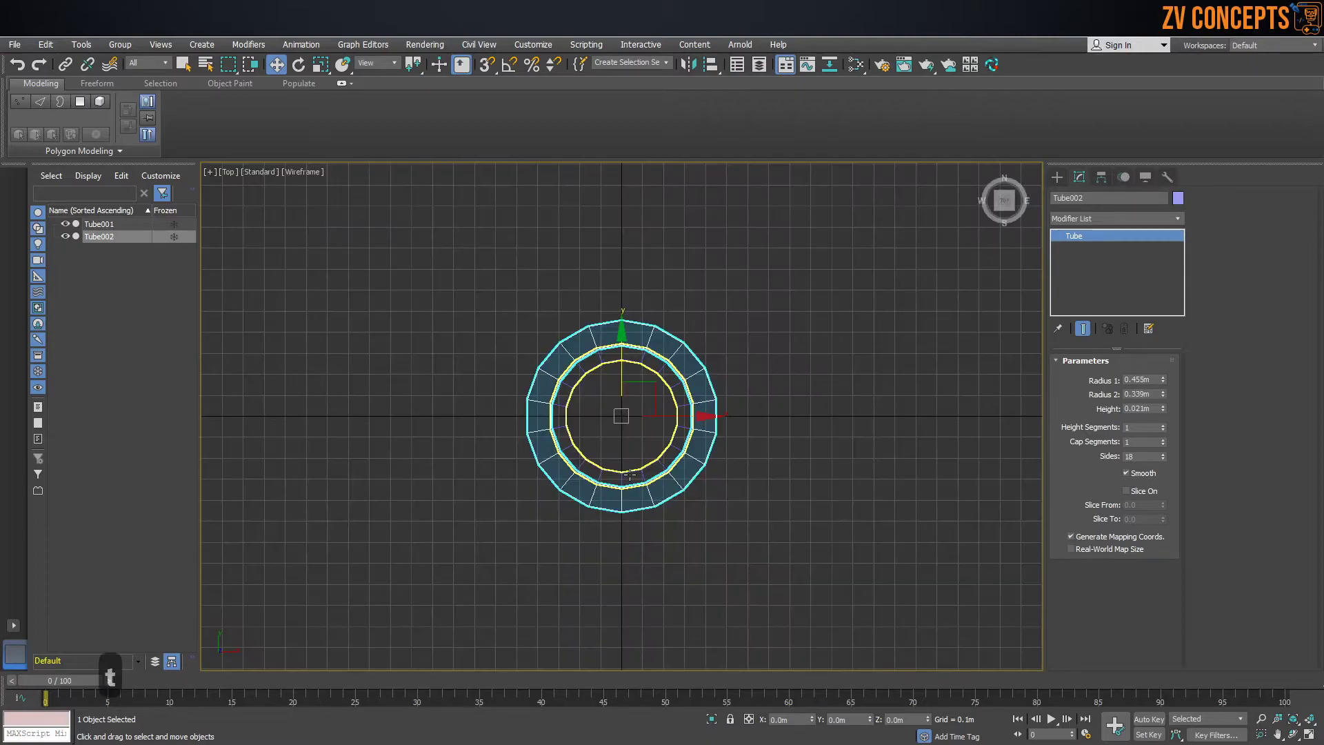
{"action": "scroll", "coordinate": [659, 455], "scroll_direction": "up", "scroll_amount": 4}
{"action": "left_click", "coordinate": [674, 256]}
{"action": "scroll", "coordinate": [608, 305], "scroll_direction": "up", "scroll_amount": 5}
{"action": "left_click", "coordinate": [1058, 178]}
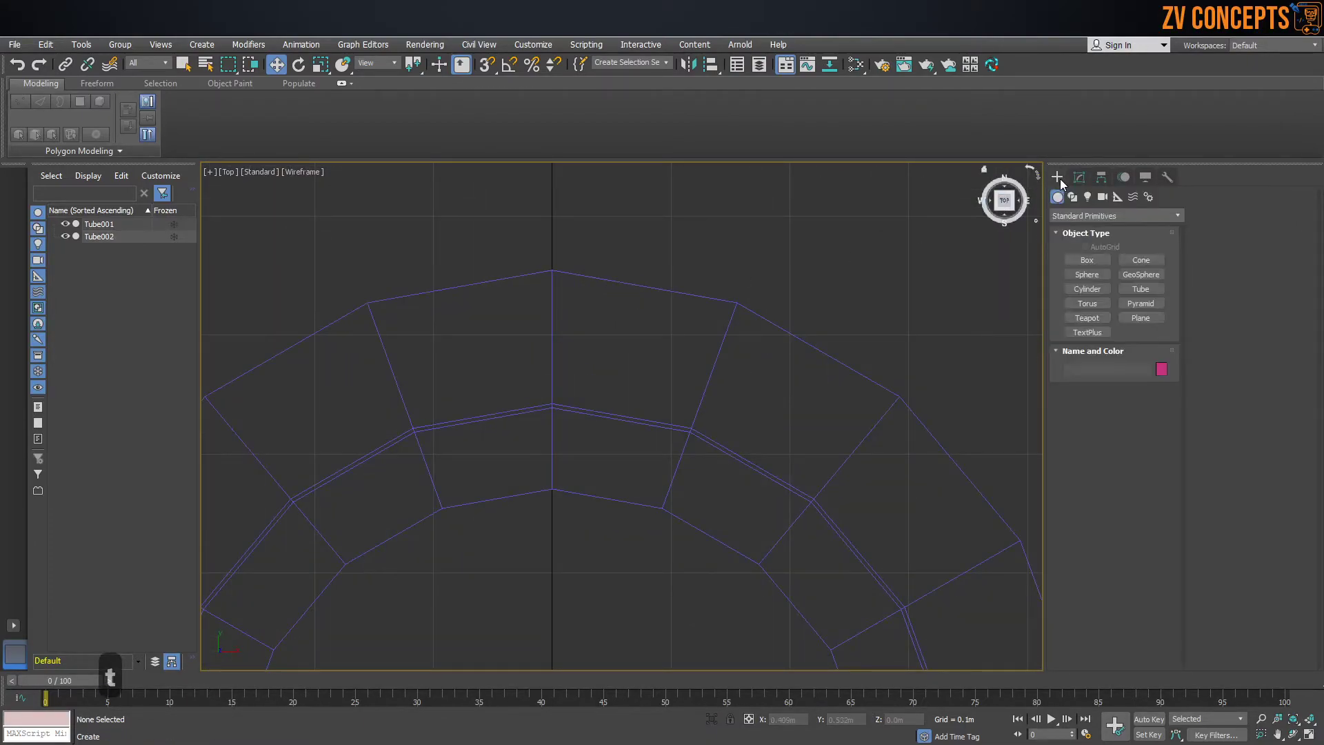
{"action": "left_click", "coordinate": [1084, 289]}
{"action": "left_click_drag", "start_coordinate": [574, 333], "coordinate": [592, 328]}
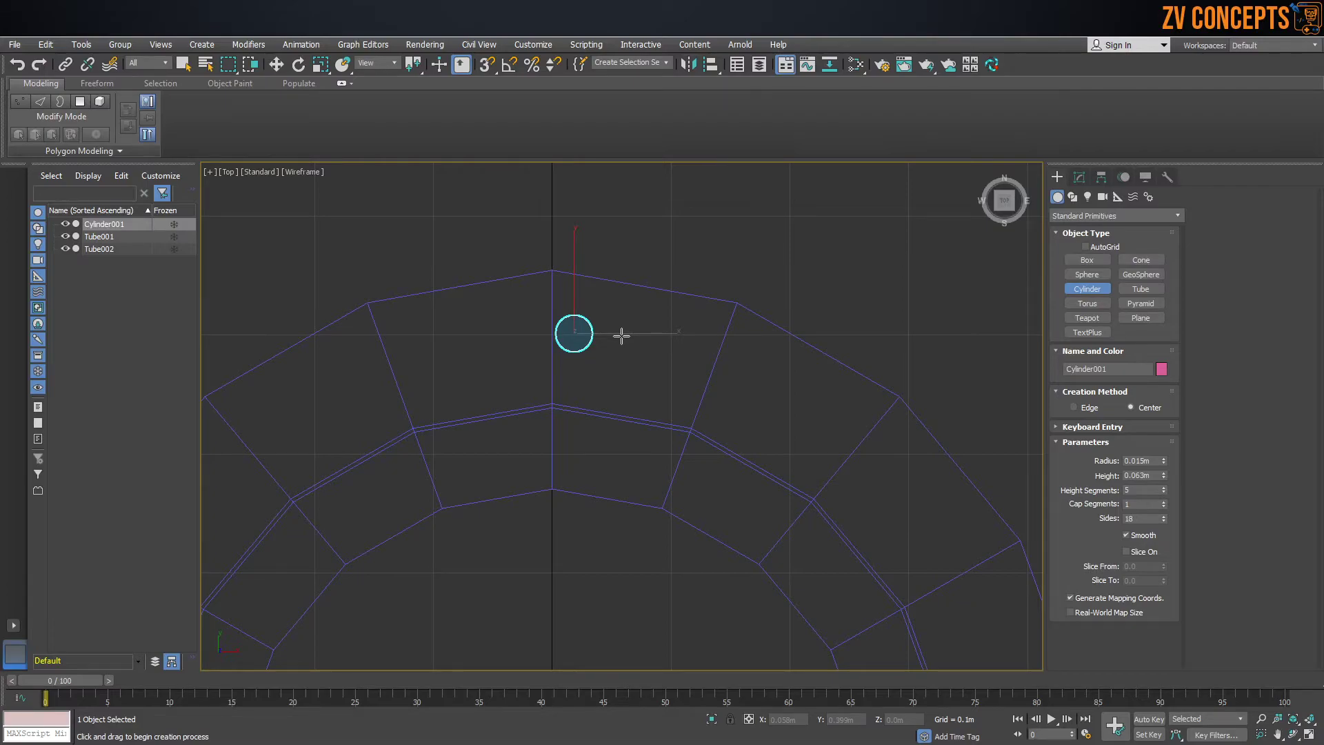
{"action": "key", "text": "p"}
{"action": "key", "text": "z"}
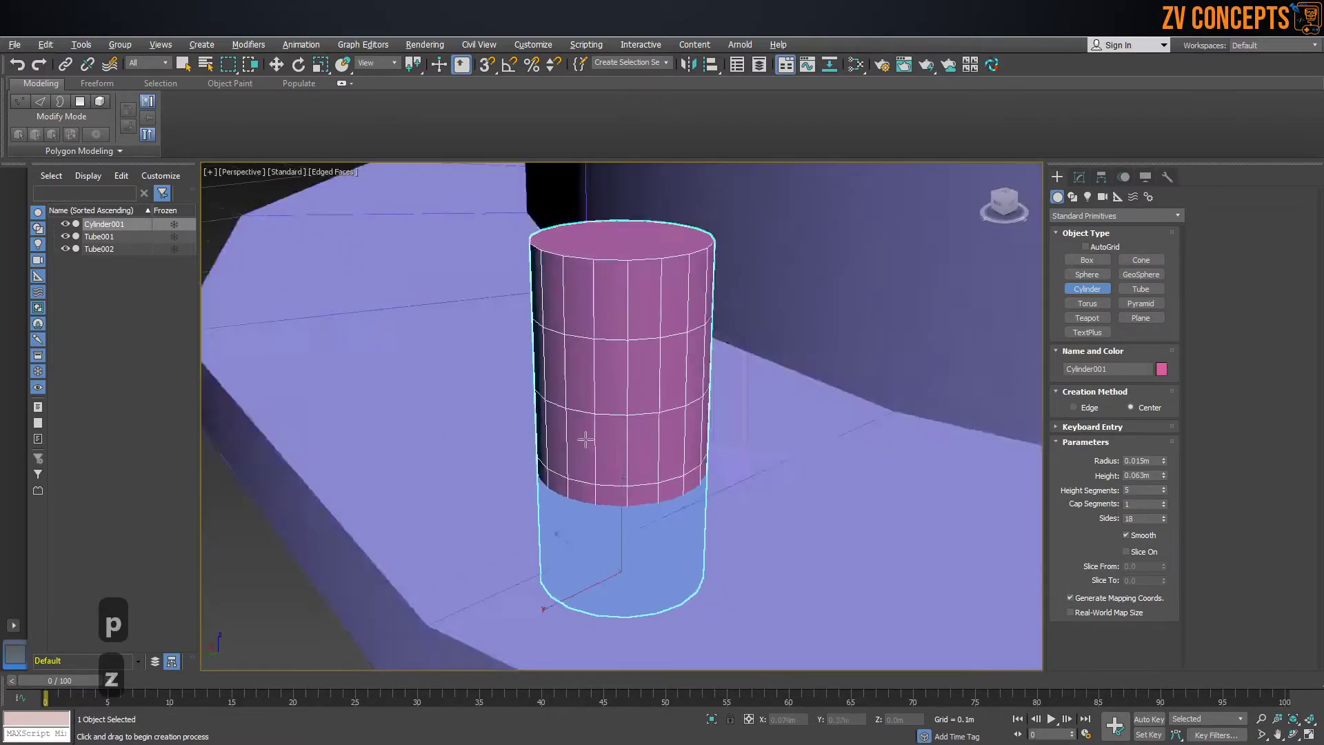
Step: Reduce the small cylinder's height segments to 1 and enlarge its radius to about 0.035 m
{"action": "key", "text": "w"}
{"action": "left_click", "coordinate": [1078, 178]}
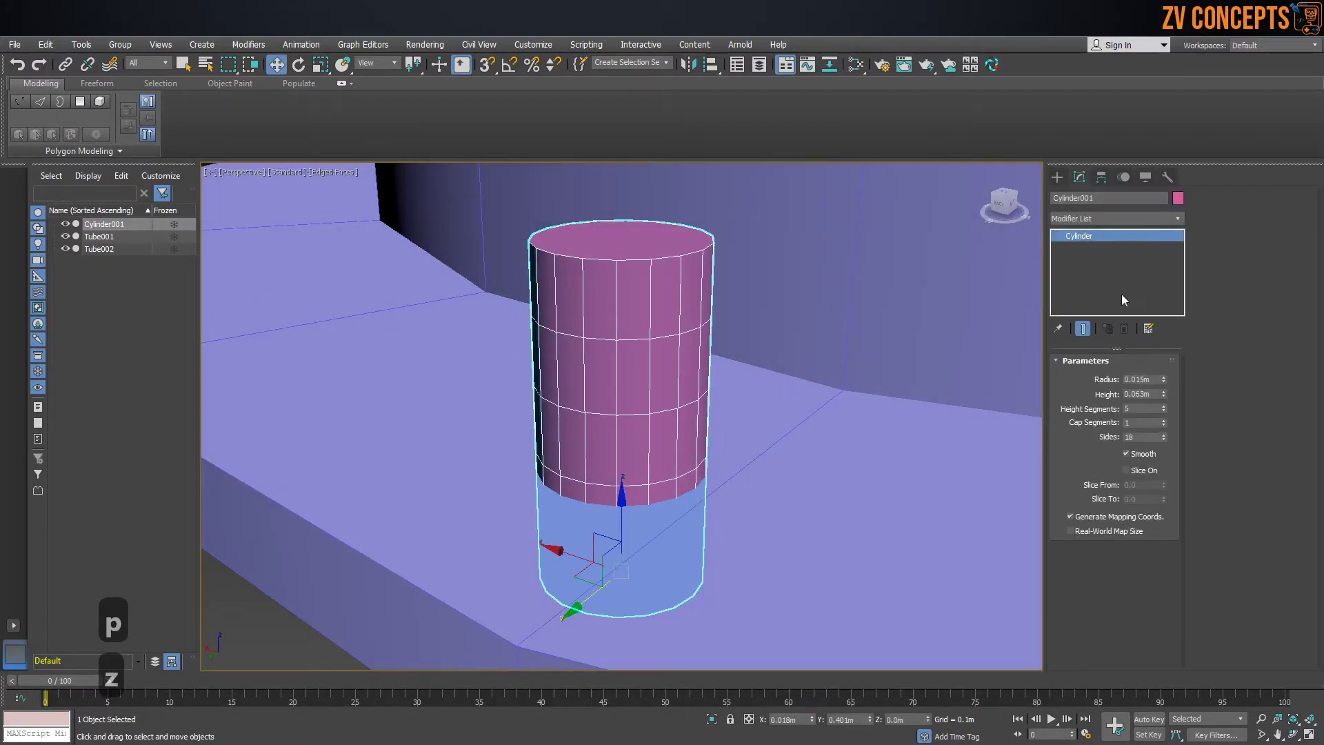
{"action": "right_click", "coordinate": [1162, 410]}
{"action": "scroll", "coordinate": [621, 408], "scroll_direction": "down", "scroll_amount": 5}
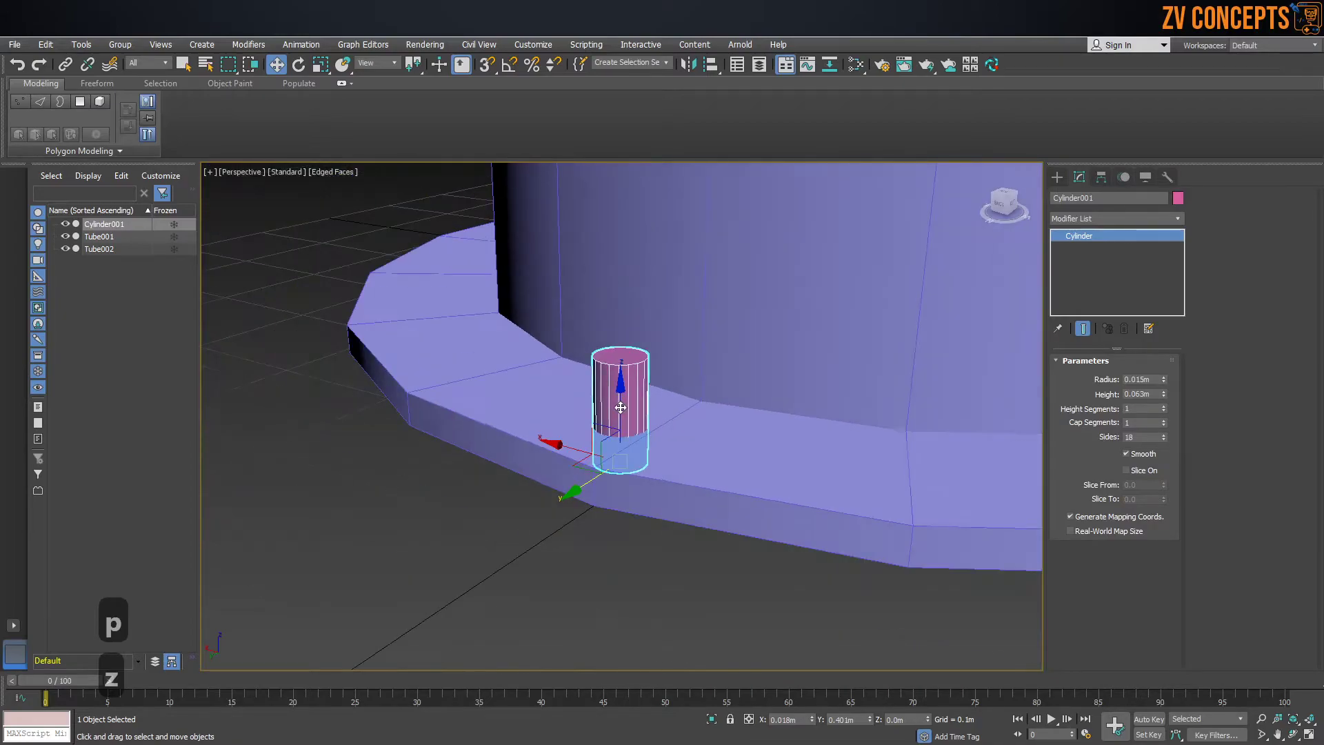
{"action": "left_click_drag", "start_coordinate": [1165, 380], "coordinate": [1171, 314]}
{"action": "scroll", "coordinate": [638, 370], "scroll_direction": "down", "scroll_amount": 4}
{"action": "middle_click_drag", "start_coordinate": [638, 370], "coordinate": [661, 442], "text": "alt"}
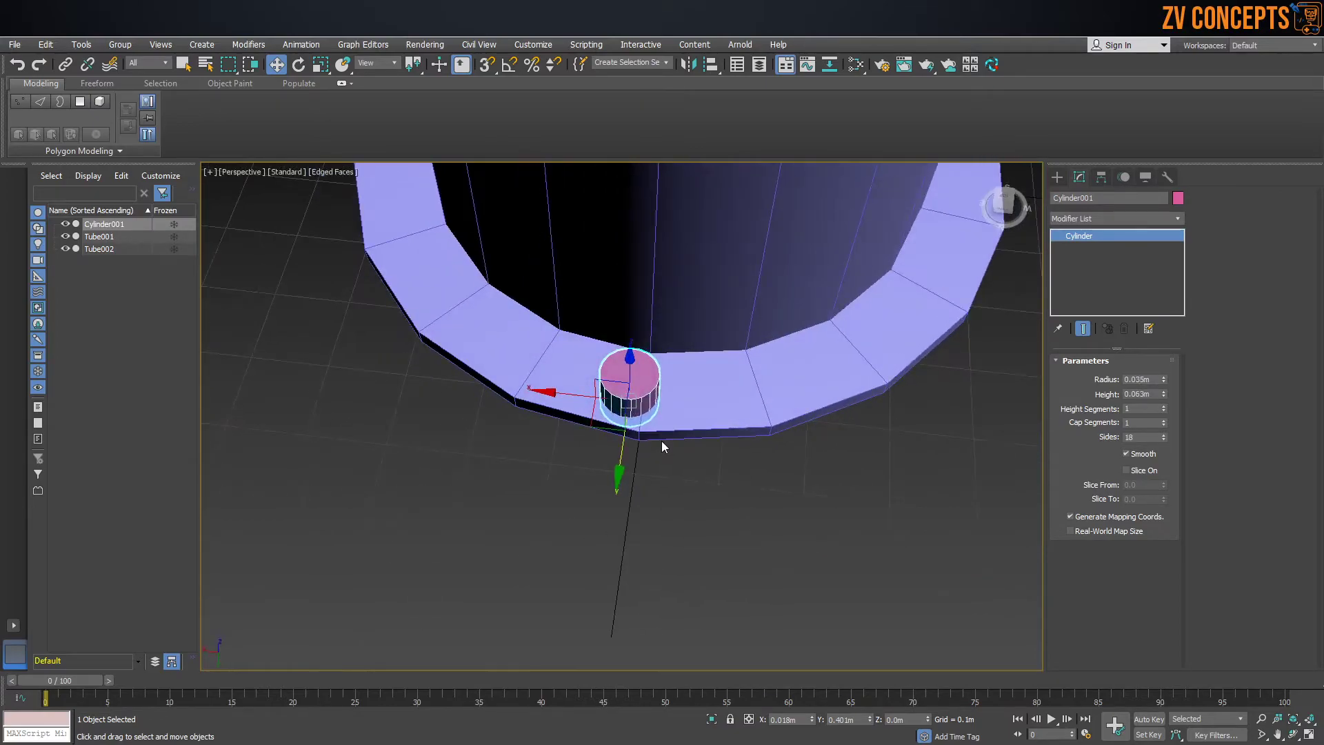
Step: In the top view, centre the small cylinder on the Y axis by setting its X position to 0
{"action": "key", "text": "t"}
{"action": "scroll", "coordinate": [583, 341], "scroll_direction": "down", "scroll_amount": 6}
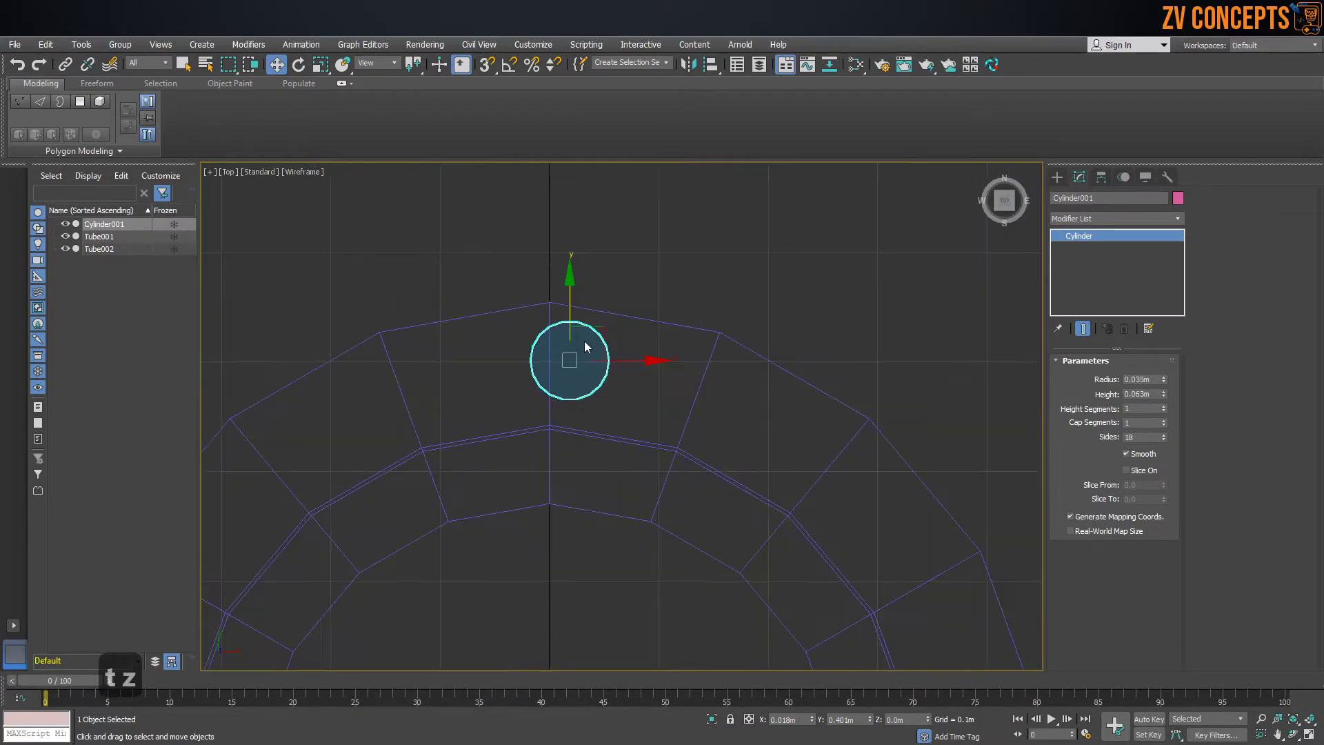
{"action": "scroll", "coordinate": [760, 660], "scroll_direction": "up", "scroll_amount": 3}
{"action": "scroll", "coordinate": [681, 549], "scroll_direction": "down", "scroll_amount": 1}
{"action": "scroll", "coordinate": [681, 551], "scroll_direction": "down", "scroll_amount": 4}
{"action": "scroll", "coordinate": [662, 469], "scroll_direction": "up", "scroll_amount": 4}
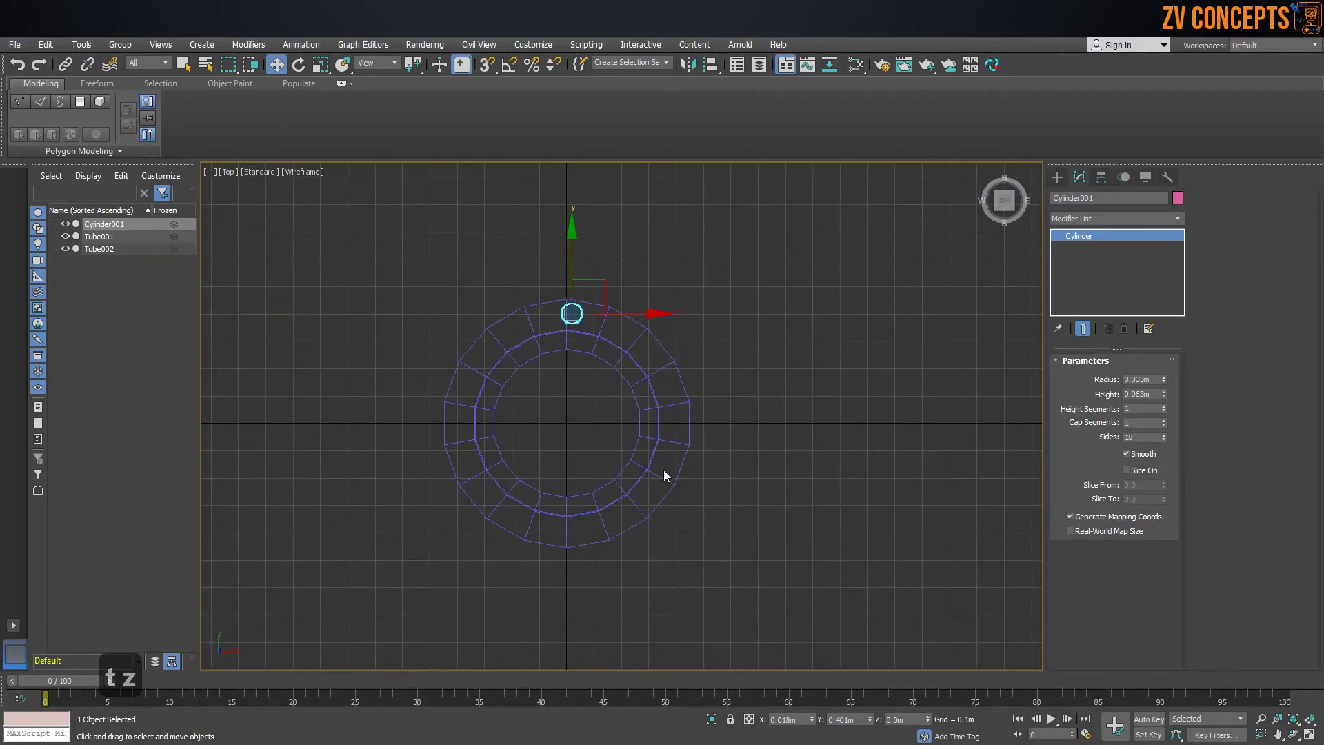
{"action": "left_click_drag", "start_coordinate": [624, 293], "coordinate": [690, 305]}
{"action": "key", "text": "ctrl+z"}
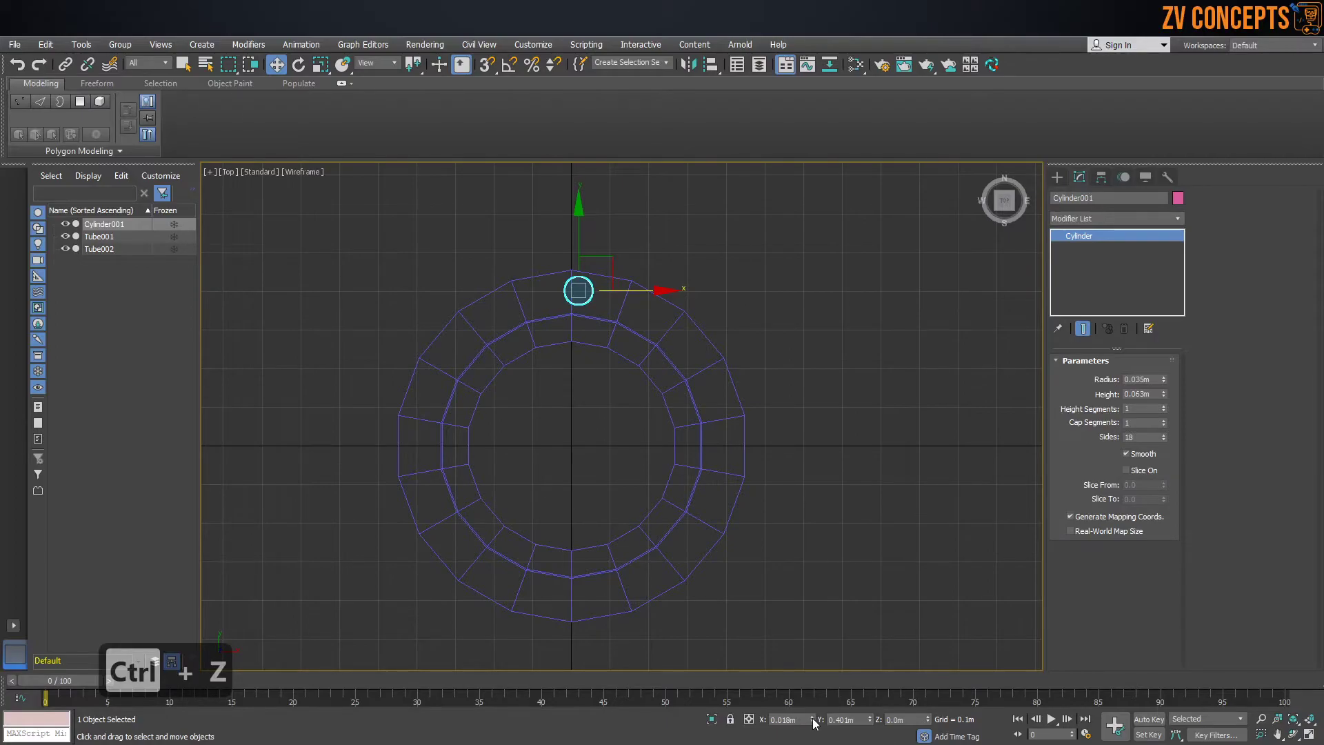
{"action": "right_click", "coordinate": [812, 719]}
{"action": "scroll", "coordinate": [576, 255], "scroll_direction": "up", "scroll_amount": 2}
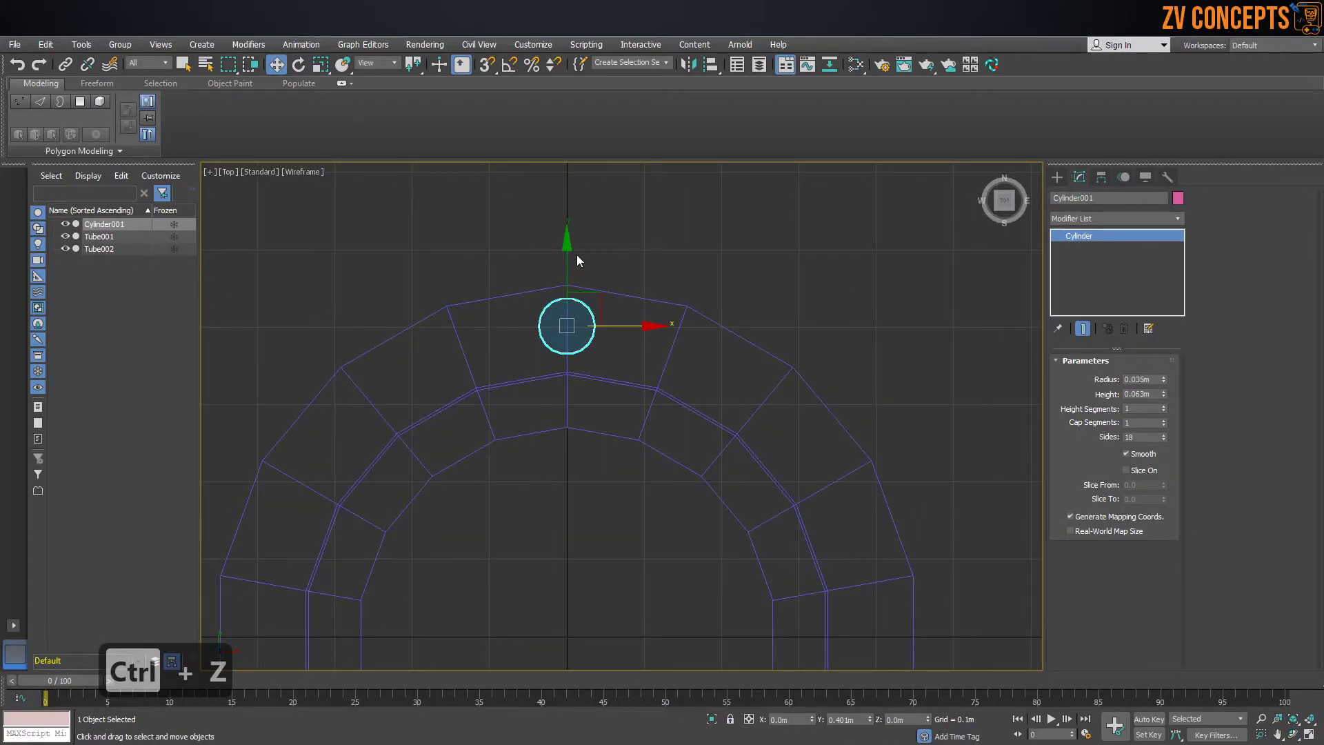
Step: Try rotating the small cylinder around its own pivot in the top view, and undo the rotation
{"action": "key", "text": "p"}
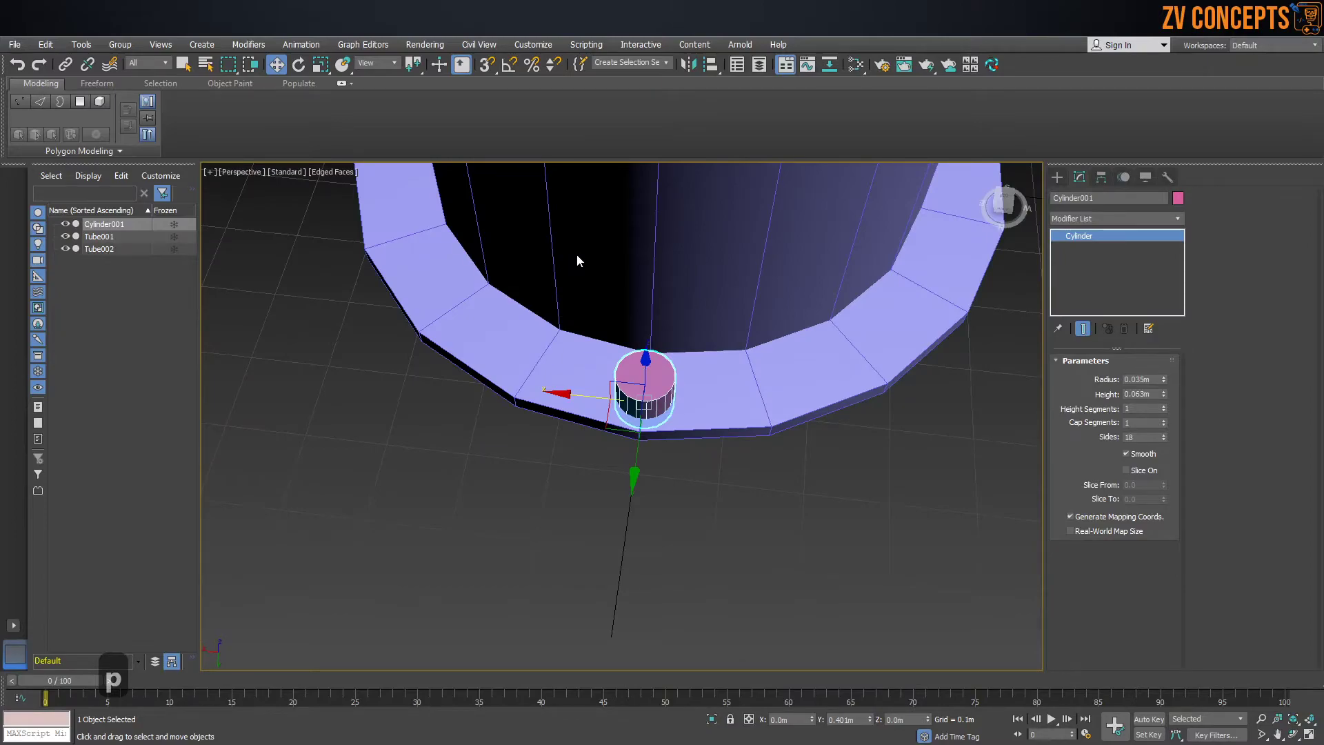
{"action": "scroll", "coordinate": [667, 348], "scroll_direction": "down", "scroll_amount": 6}
{"action": "middle_click_drag", "start_coordinate": [738, 364], "coordinate": [685, 437], "text": "alt"}
{"action": "key", "text": "y"}
{"action": "key", "text": "t"}
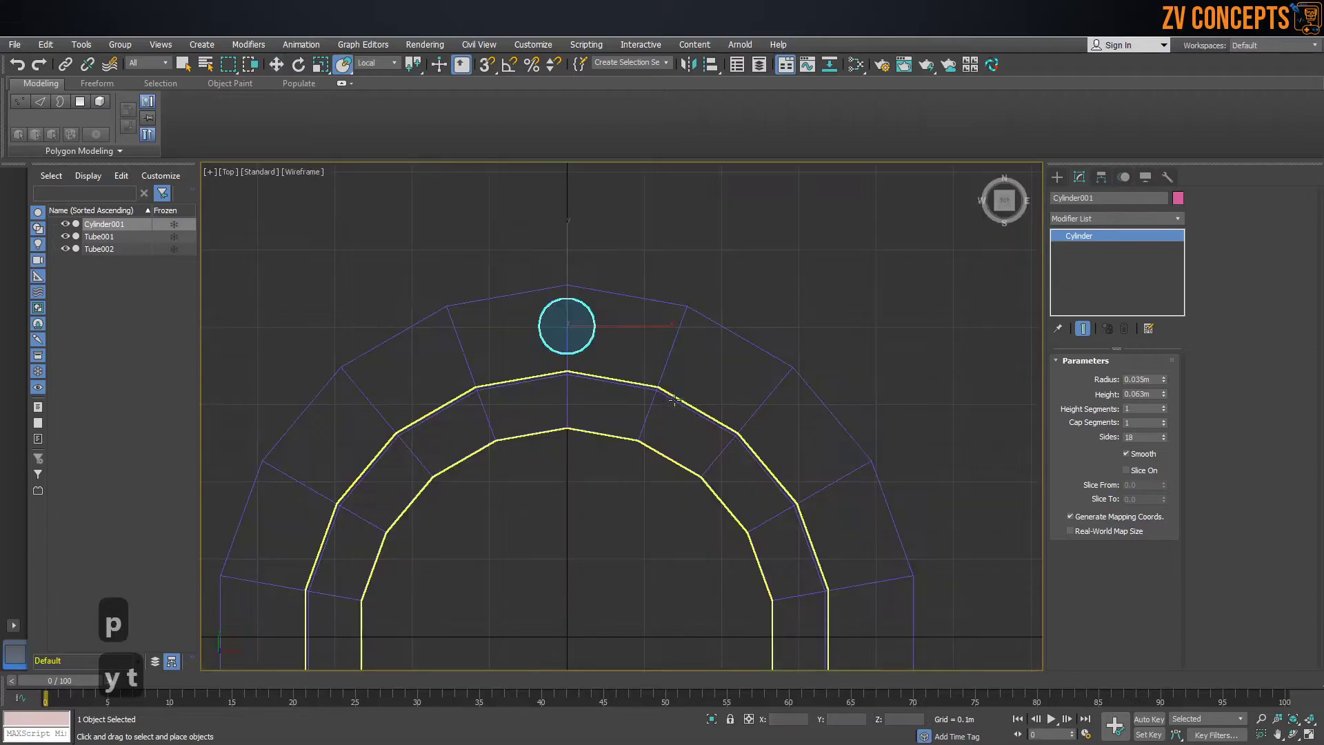
{"action": "scroll", "coordinate": [793, 379], "scroll_direction": "down", "scroll_amount": 5}
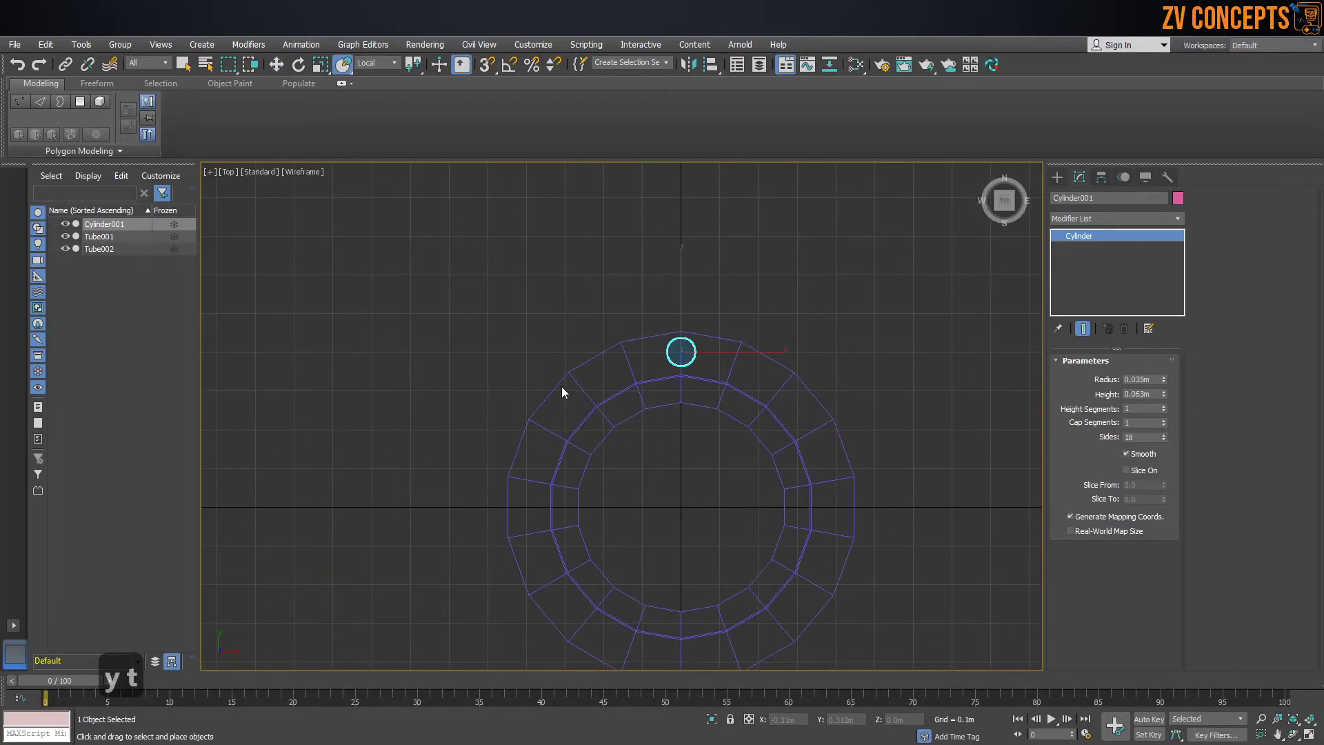
{"action": "middle_click_drag", "start_coordinate": [701, 316], "coordinate": [704, 298]}
{"action": "left_click", "coordinate": [763, 265]}
{"action": "left_click", "coordinate": [699, 336]}
{"action": "key", "text": "e"}
{"action": "left_click_drag", "start_coordinate": [722, 269], "coordinate": [949, 328]}
{"action": "key", "text": "ctrl+z"}
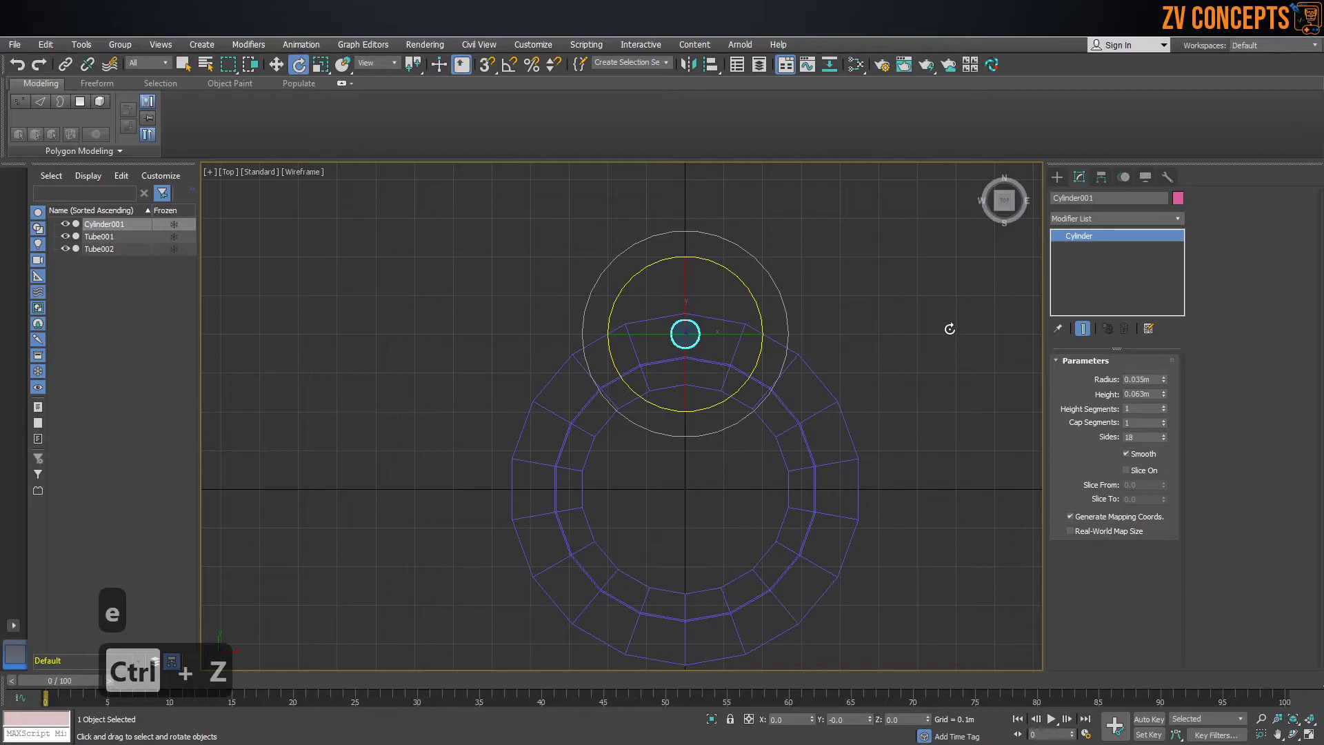
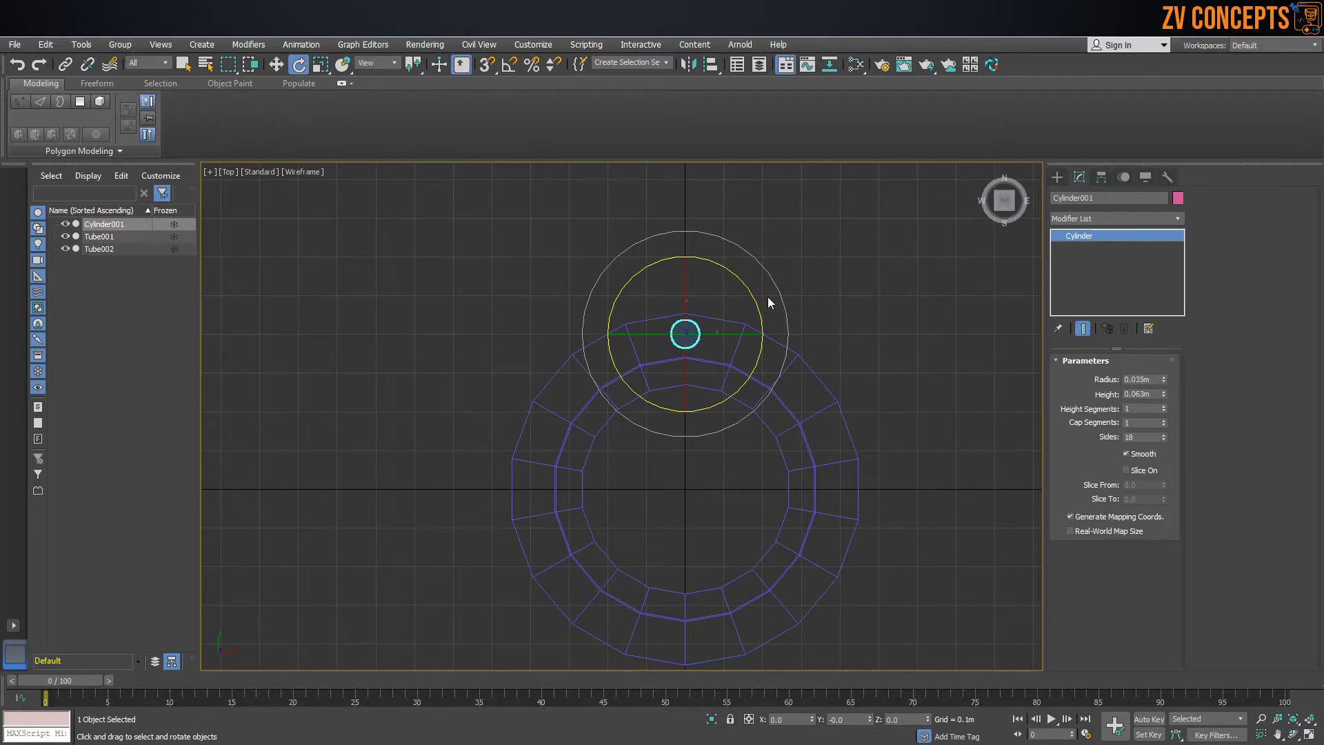
Step: Move only the small cylinder's pivot to the centre of the pipe by setting the pivot's Y position to 0
{"action": "middle_click_drag", "start_coordinate": [792, 364], "coordinate": [771, 298]}
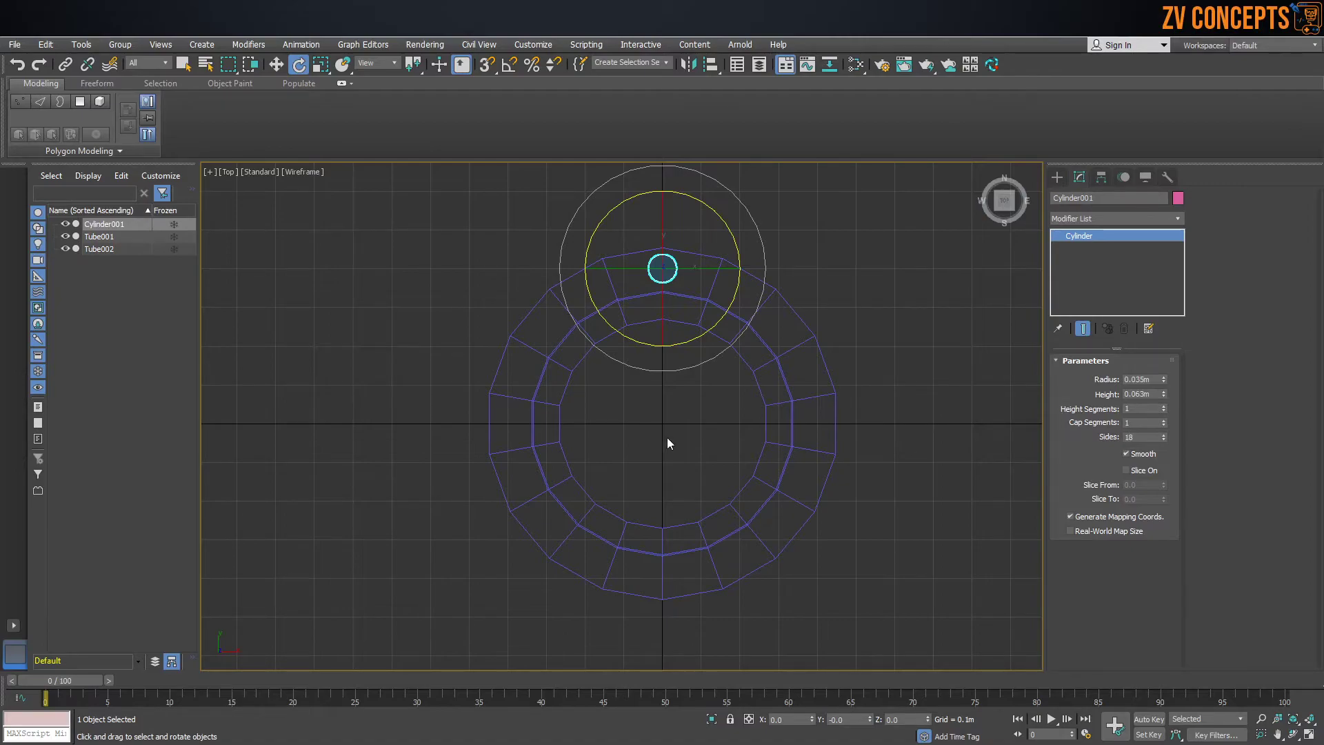
{"action": "middle_click_drag", "start_coordinate": [655, 423], "coordinate": [649, 408]}
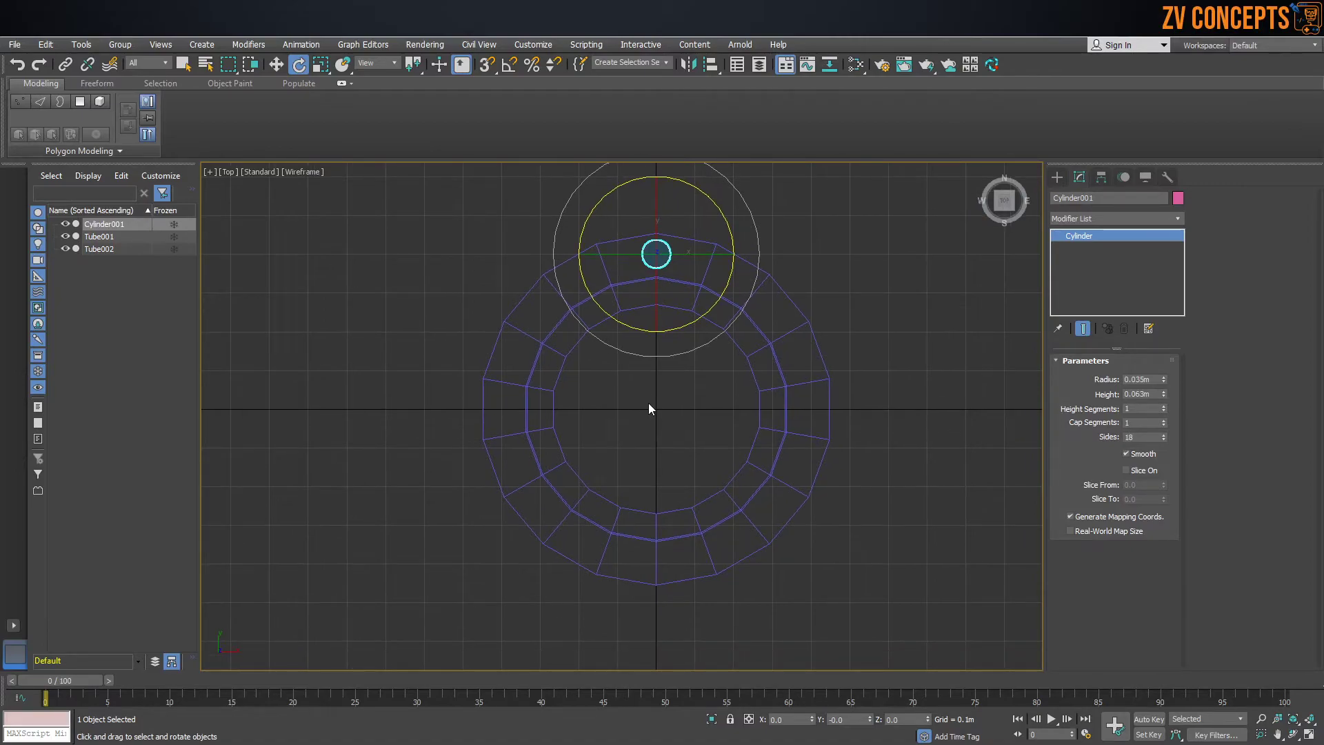
{"action": "left_click", "coordinate": [1102, 177]}
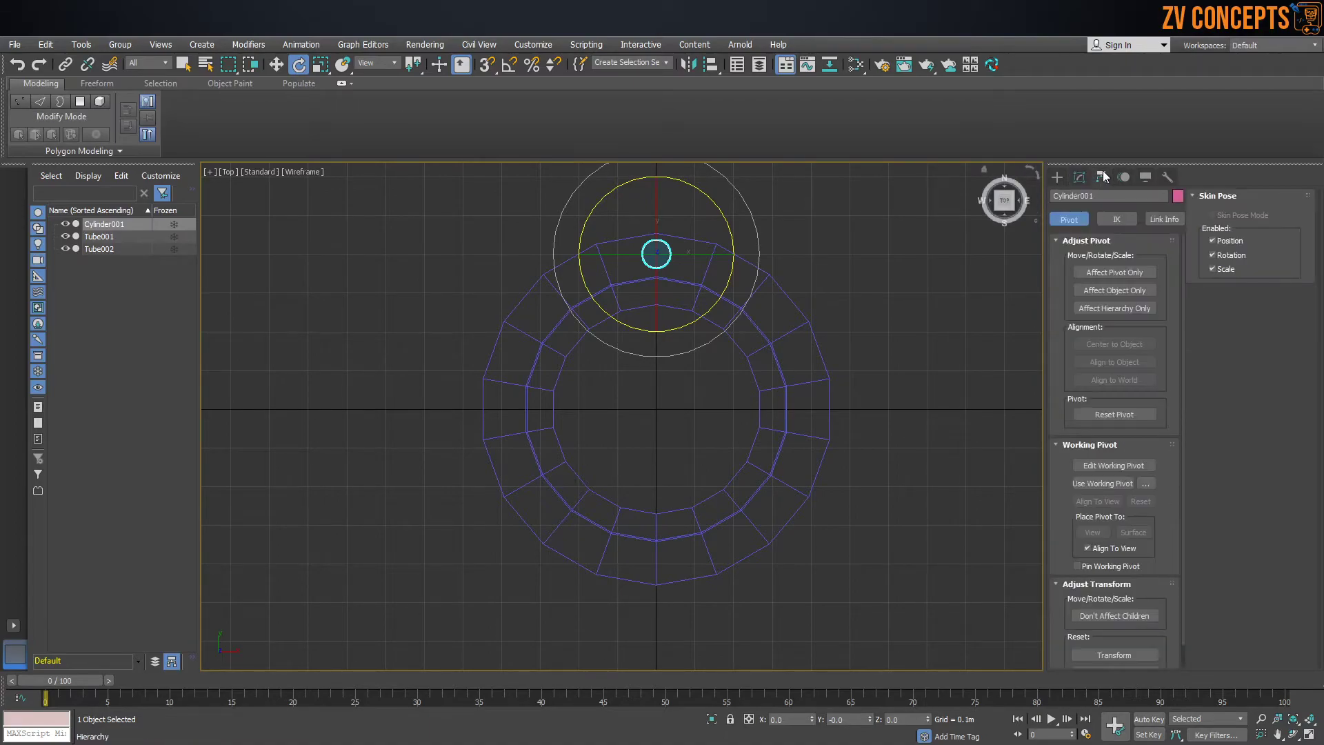
{"action": "key", "text": "w"}
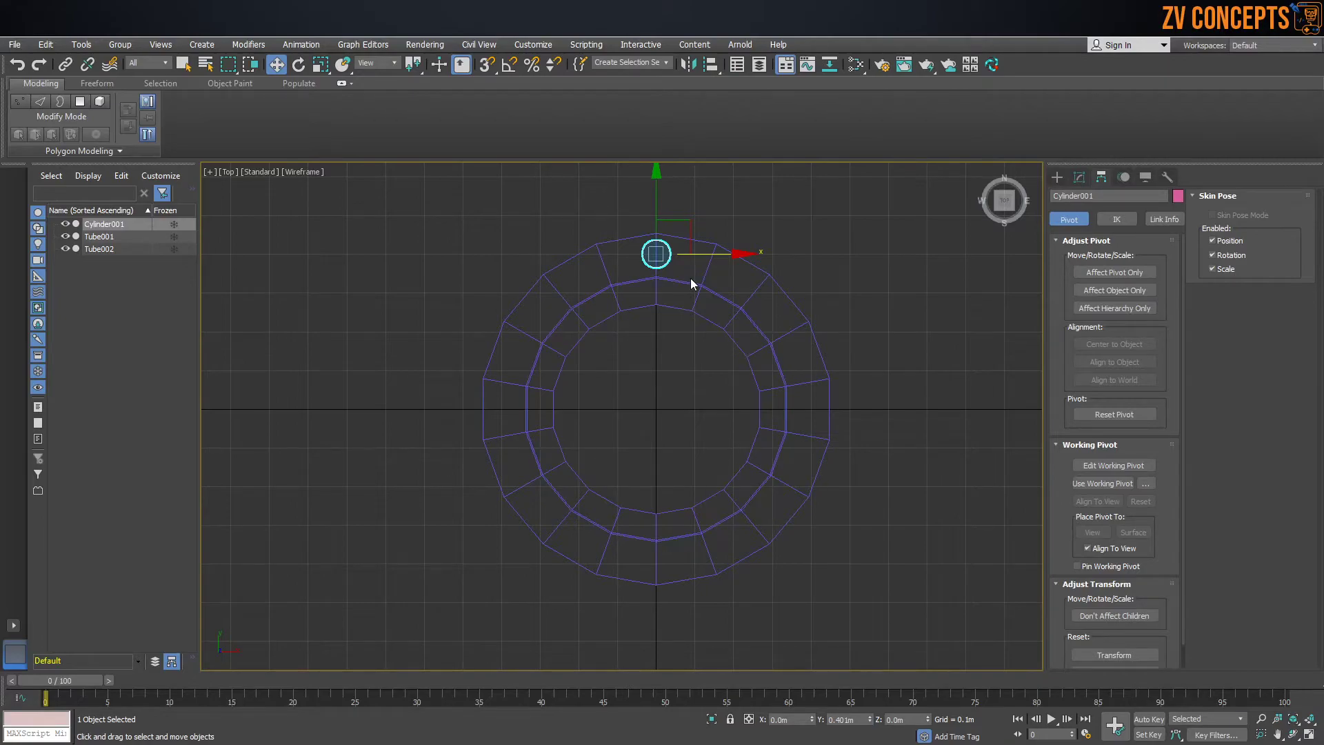
{"action": "left_click", "coordinate": [1114, 271]}
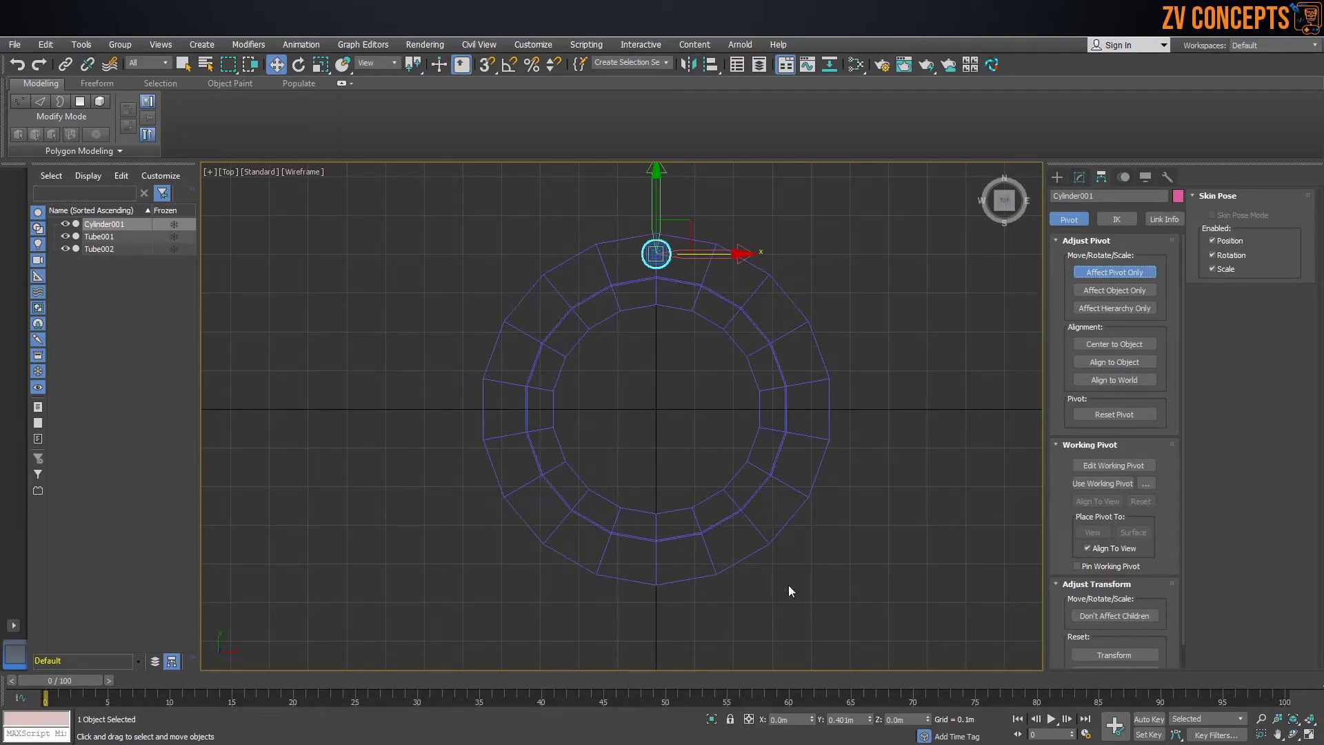
{"action": "right_click", "coordinate": [870, 722]}
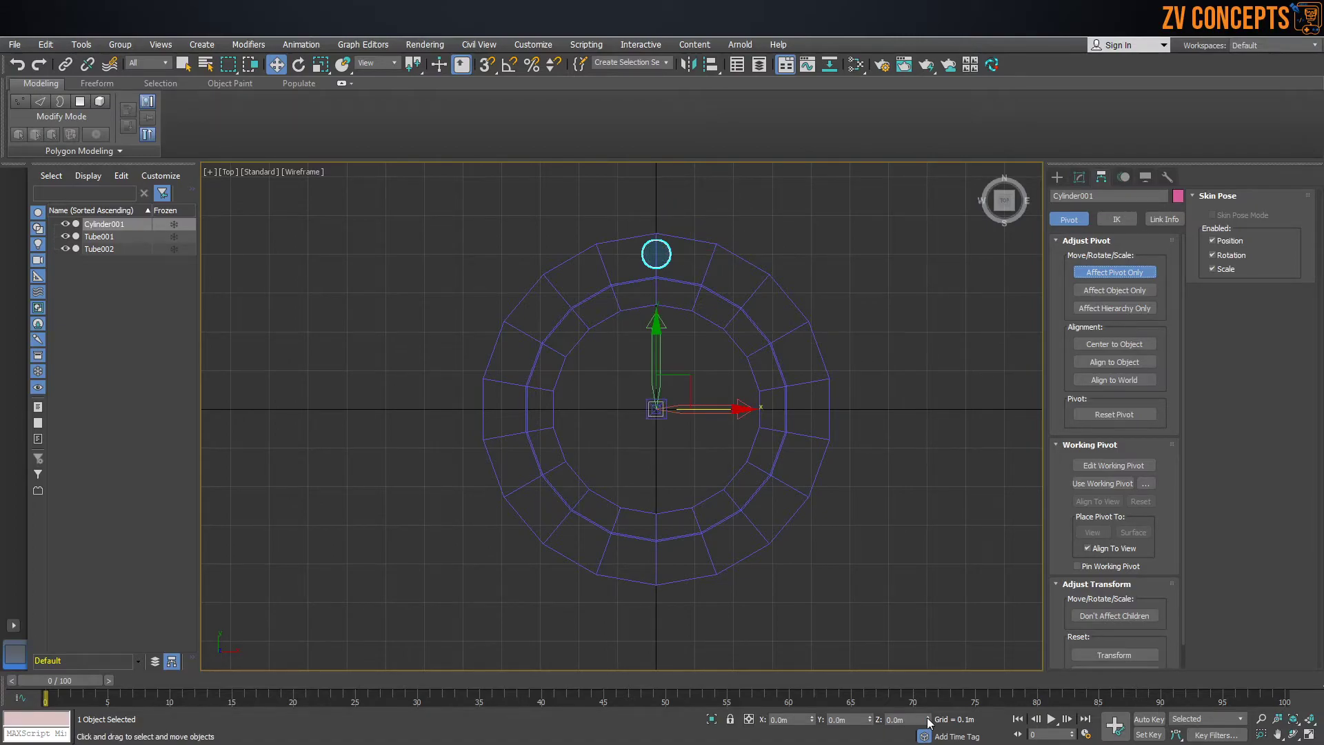
{"action": "left_click", "coordinate": [1073, 178]}
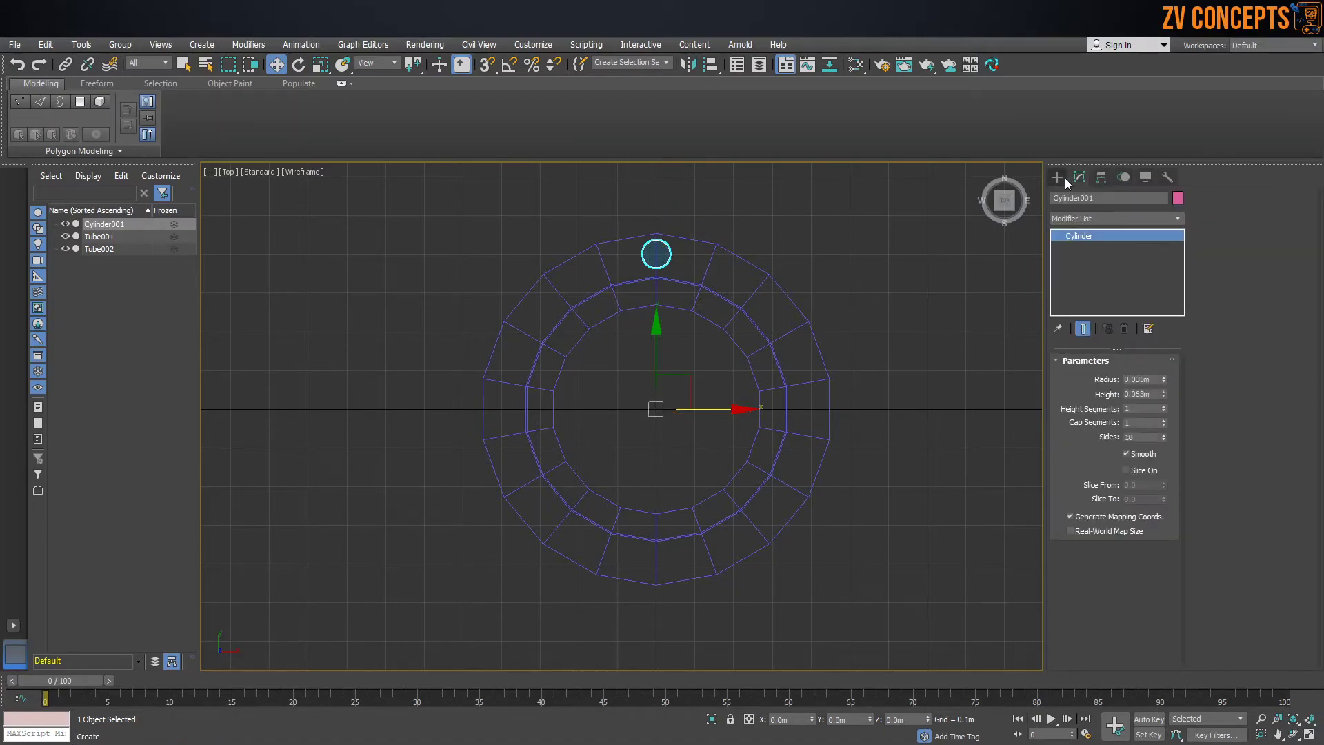
Step: Test-rotate the small cylinder around its relocated pivot at the pipe's centre, and undo the rotation
{"action": "left_click", "coordinate": [1096, 177]}
{"action": "left_click", "coordinate": [1065, 175]}
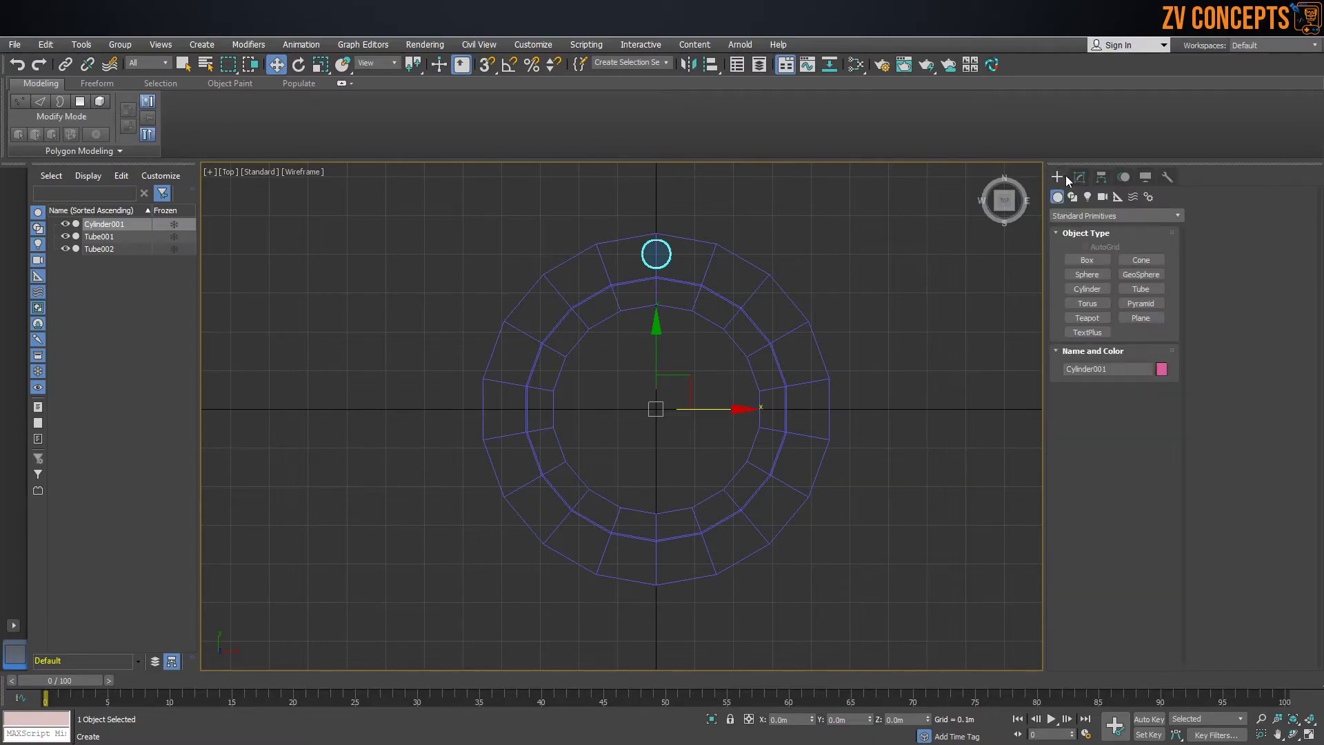
{"action": "left_click", "coordinate": [1081, 176]}
{"action": "left_click", "coordinate": [299, 64]}
{"action": "left_click_drag", "start_coordinate": [673, 343], "coordinate": [680, 456]}
{"action": "key", "text": "ctrl+z"}
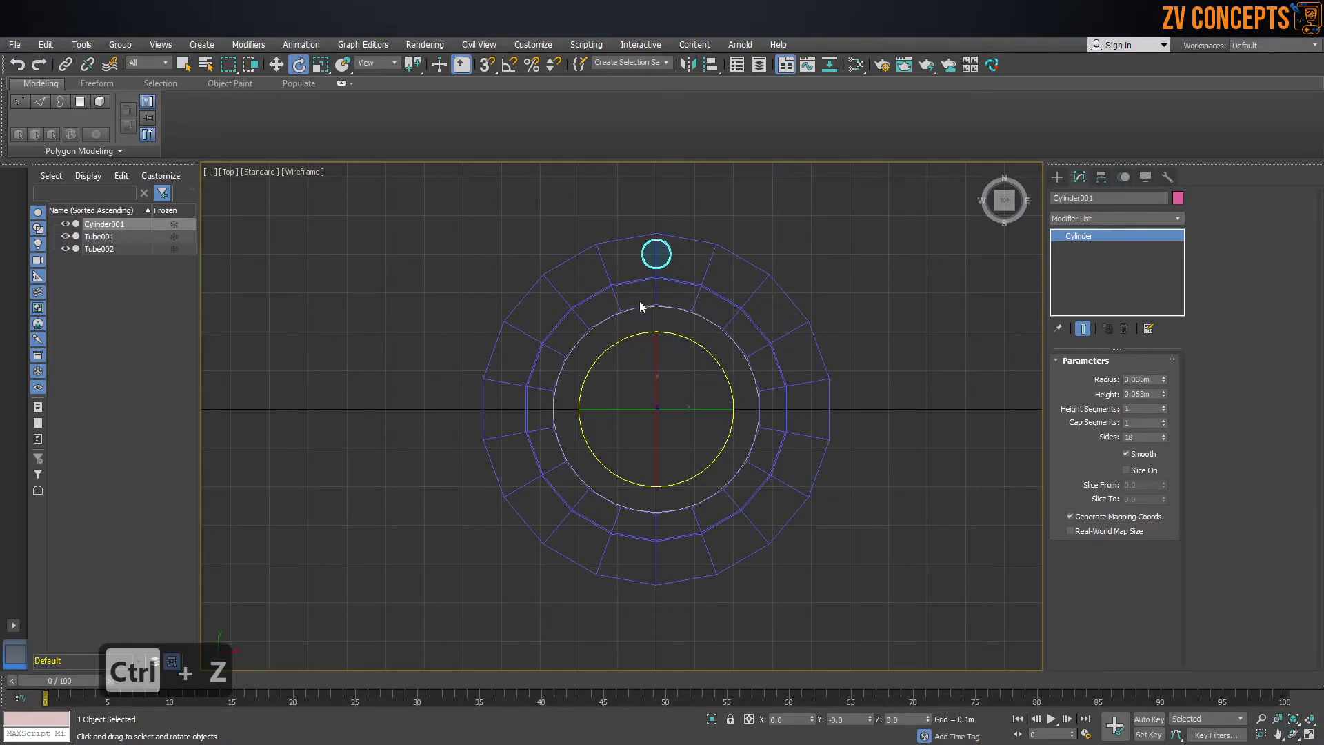
Step: Enable angle snapping and set the snap angle to 15 degrees
{"action": "left_click", "coordinate": [506, 62]}
{"action": "right_click", "coordinate": [508, 66]}
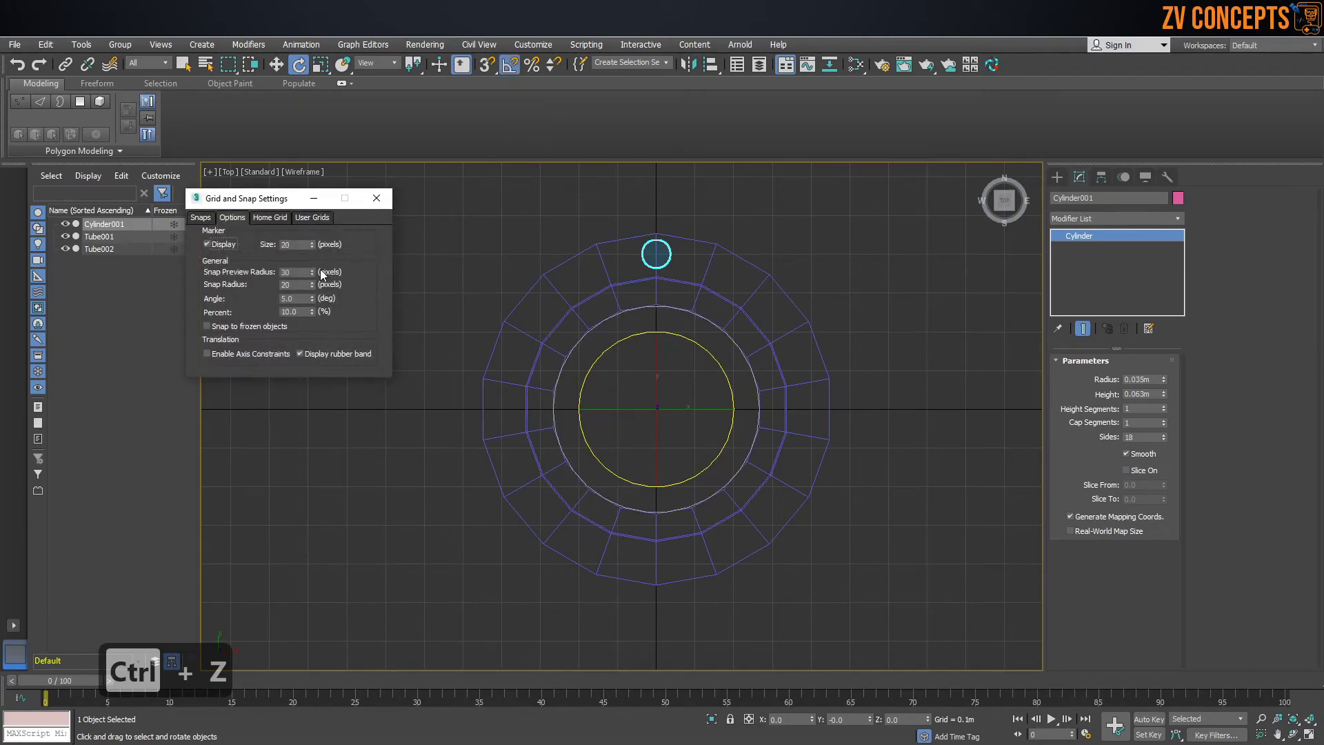
{"action": "double_click", "coordinate": [298, 298]}
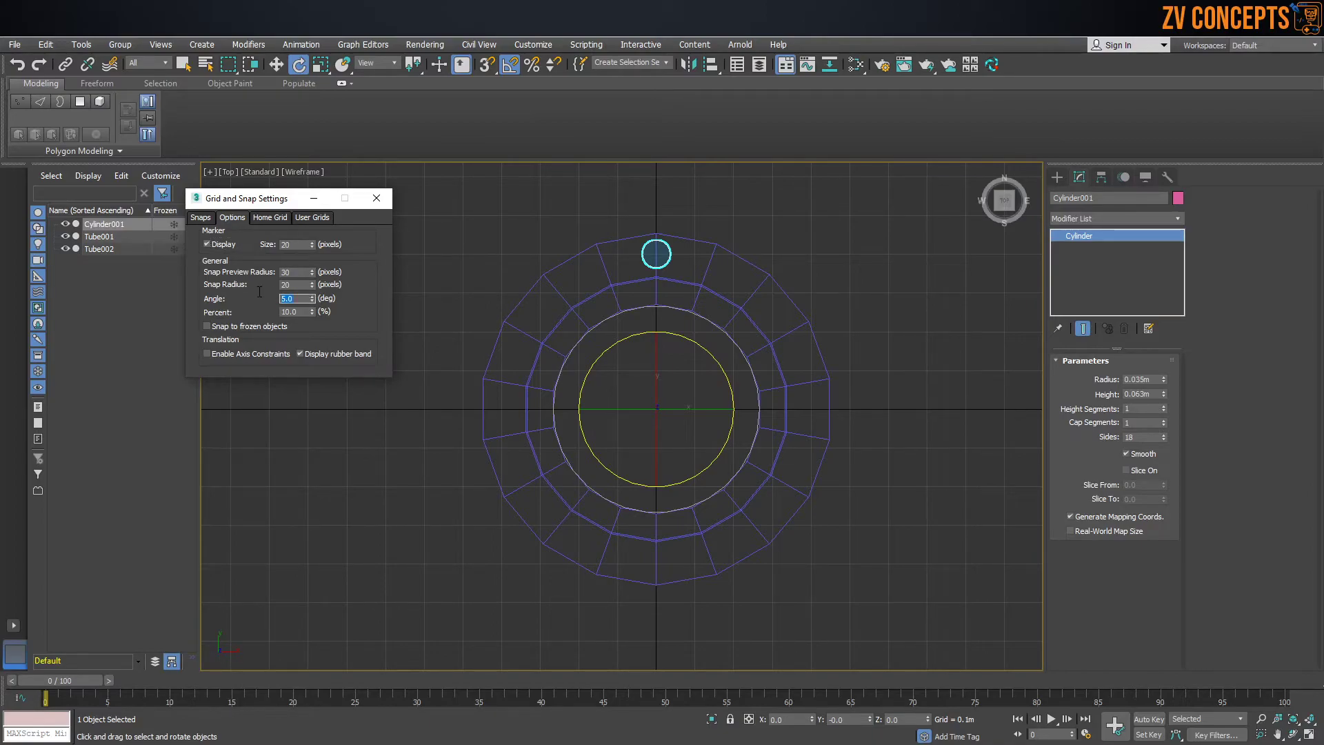
{"action": "type", "text": "15"}
{"action": "key", "text": "Return"}
Step: Try cloning the small cylinder around the flange as 6 instances at 30-degree intervals, and undo the cloning
{"action": "left_click_drag", "start_coordinate": [672, 334], "coordinate": [683, 331]}
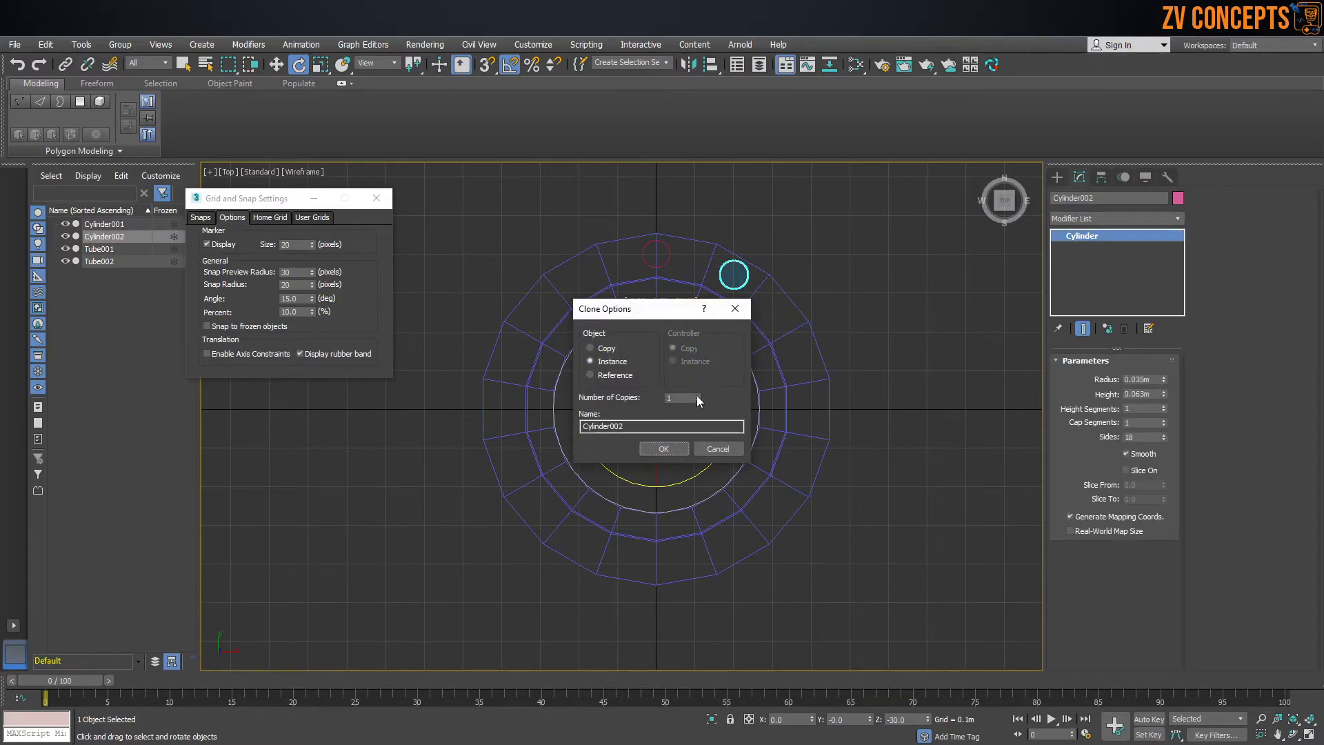
{"action": "type", "text": "6"}
{"action": "left_click", "coordinate": [662, 449]}
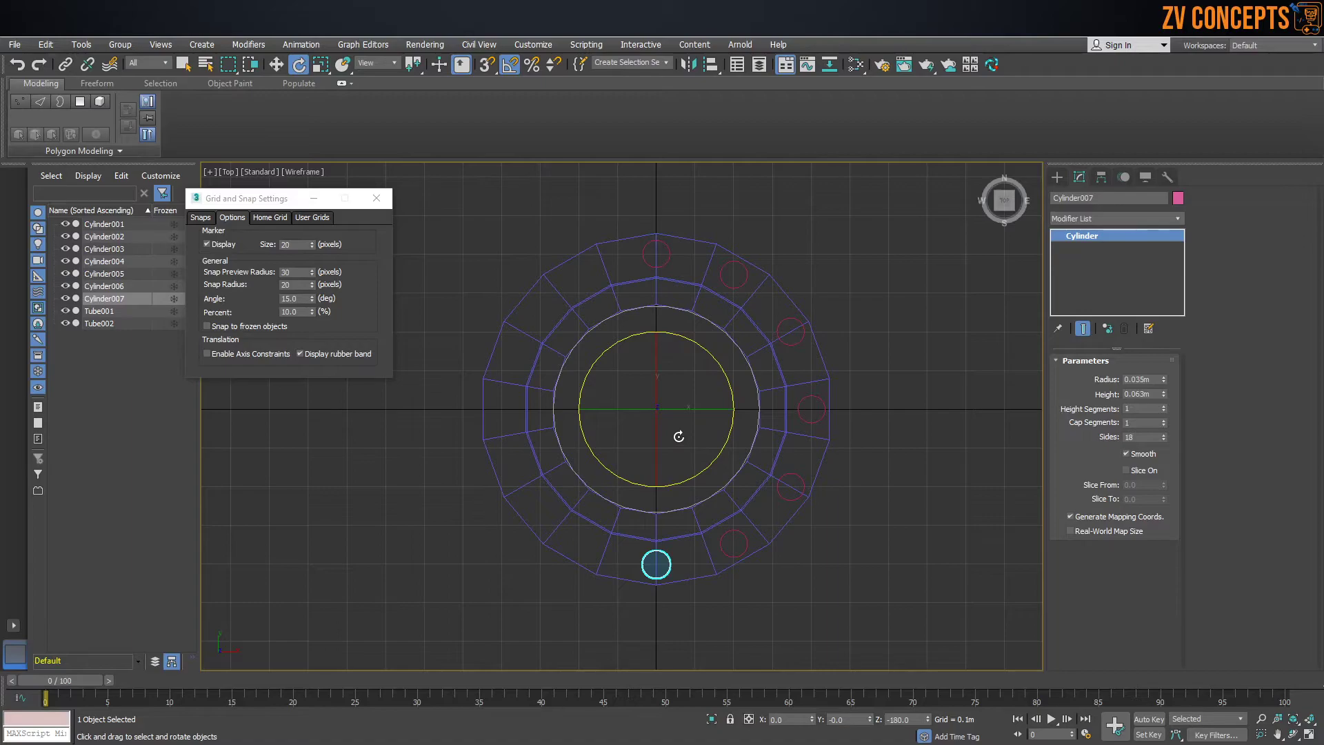
{"action": "key", "text": "ctrl+z"}
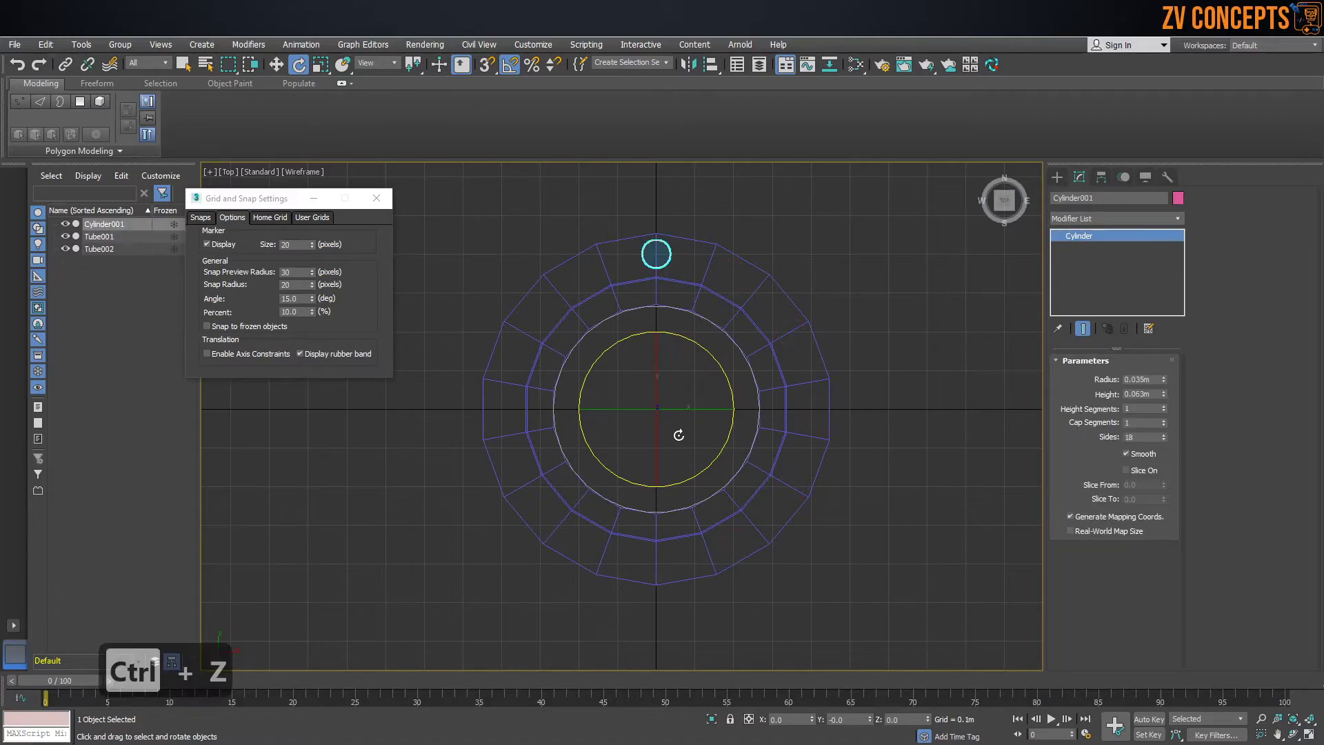
Step: Try cloning the small cylinder as 6 instances at 45-degree intervals, and undo the cloning
{"action": "mouse_move", "coordinate": [679, 339]}
{"action": "left_mouse_down"}
{"action": "mouse_move", "coordinate": [703, 342]}
{"action": "mouse_move", "coordinate": [697, 327]}
{"action": "left_mouse_up"}
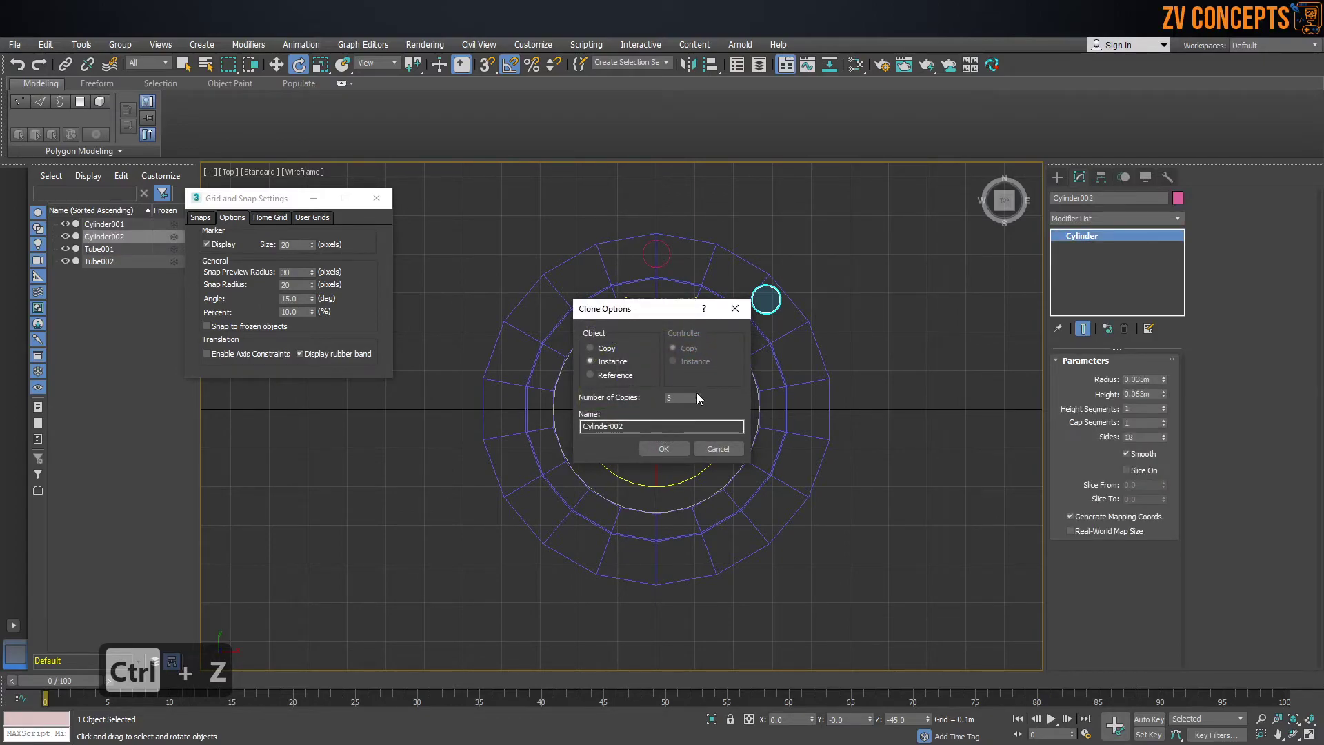
{"action": "left_click", "coordinate": [666, 449]}
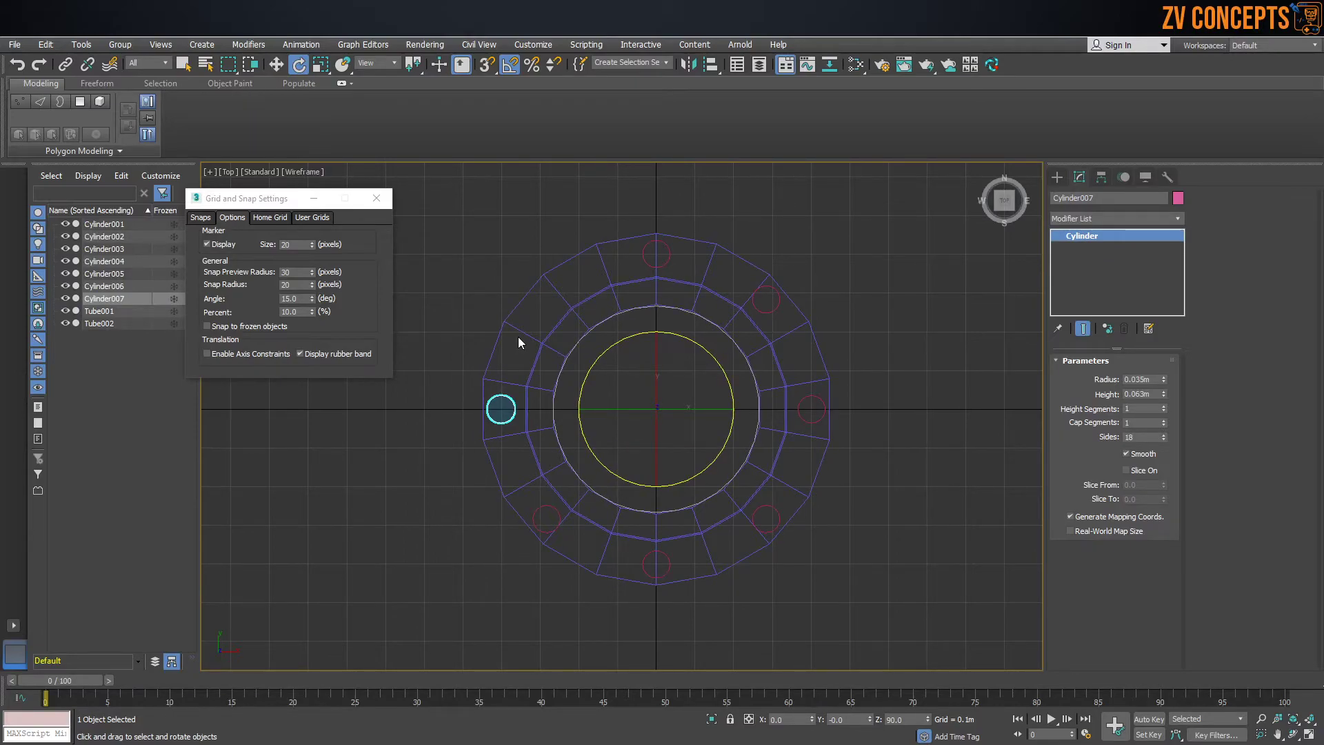
{"action": "key", "text": "ctrl+z"}
Step: Rotate-clone the small cylinder clockwise by 45 degrees into 7 instances around the flange, and deselect everything in the perspective view
{"action": "mouse_move", "coordinate": [686, 336]}
{"action": "left_mouse_down"}
{"action": "mouse_move", "coordinate": [699, 344]}
{"action": "mouse_move", "coordinate": [705, 331]}
{"action": "left_mouse_up"}
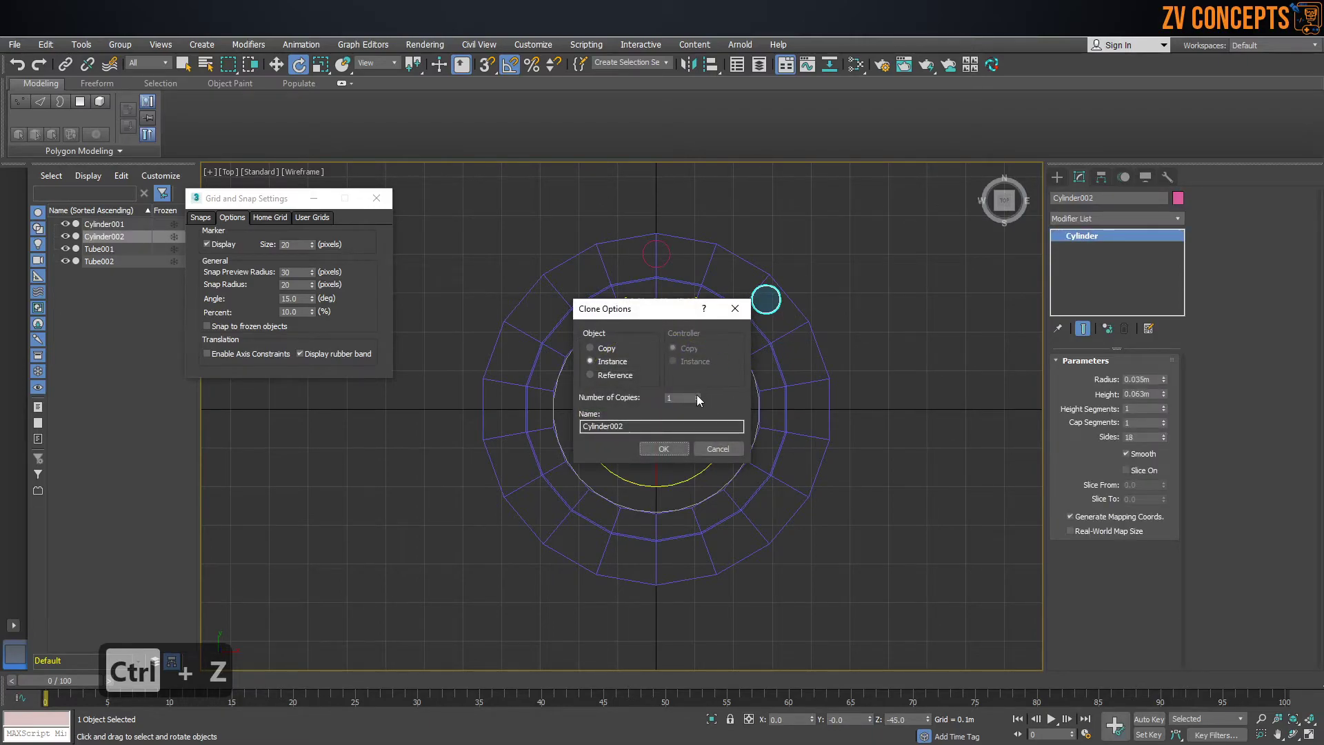
{"action": "type", "text": "7"}
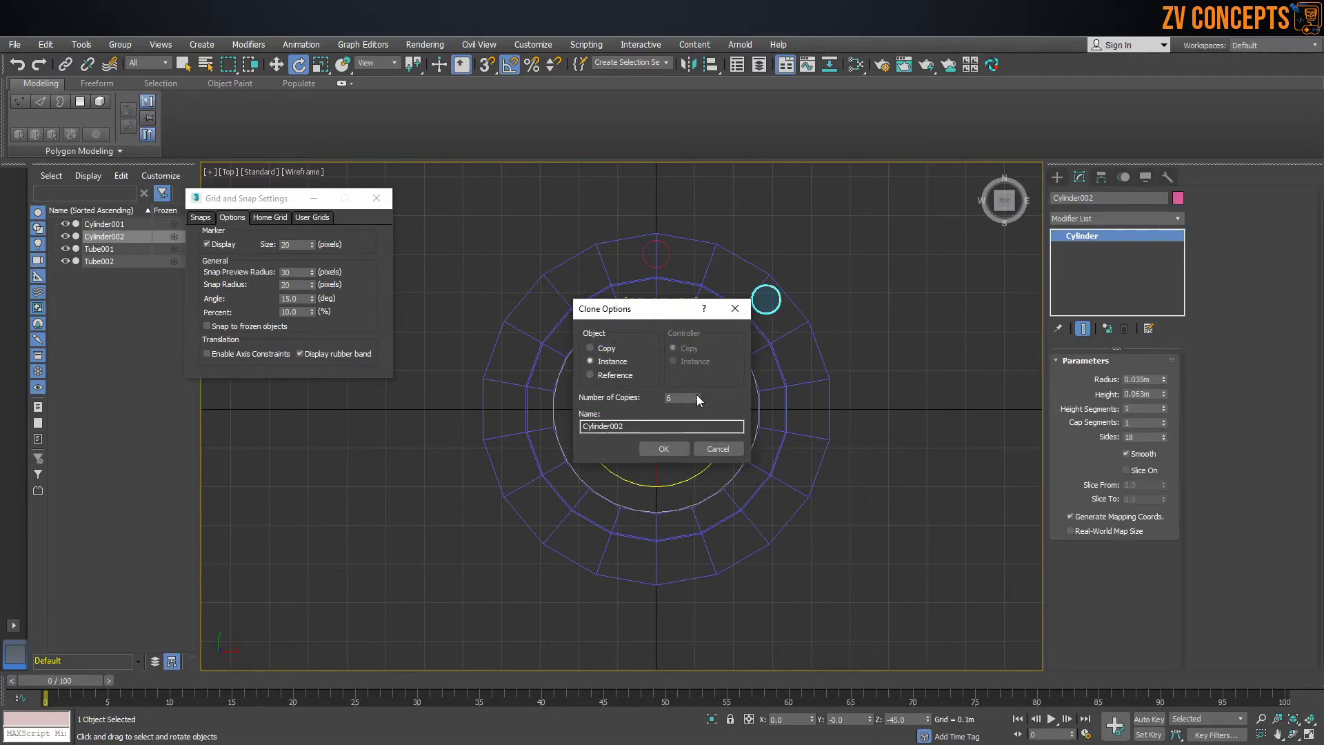
{"action": "left_click", "coordinate": [665, 446]}
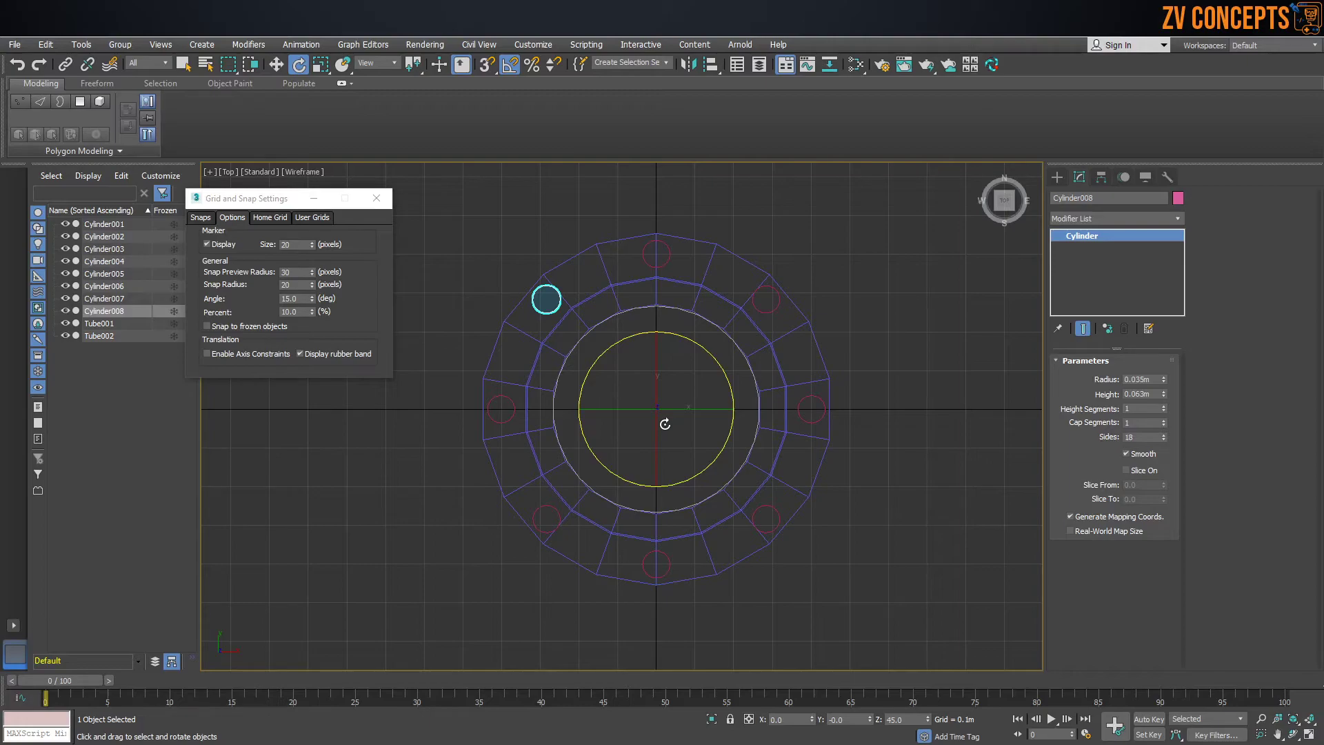
{"action": "middle_click_drag", "start_coordinate": [663, 433], "coordinate": [668, 400]}
{"action": "key", "text": "p"}
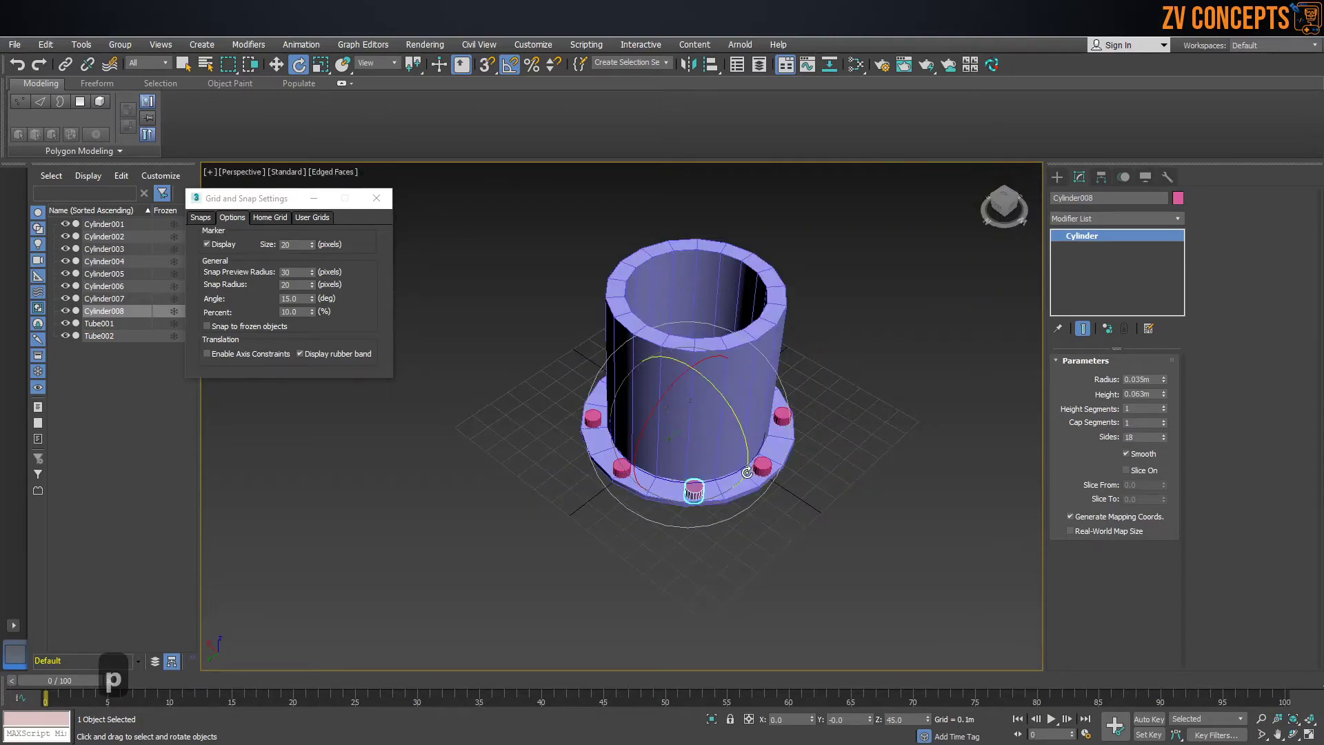
{"action": "key", "text": "w"}
{"action": "scroll", "coordinate": [833, 435], "scroll_direction": "up", "scroll_amount": 2}
{"action": "left_click", "coordinate": [833, 436]}
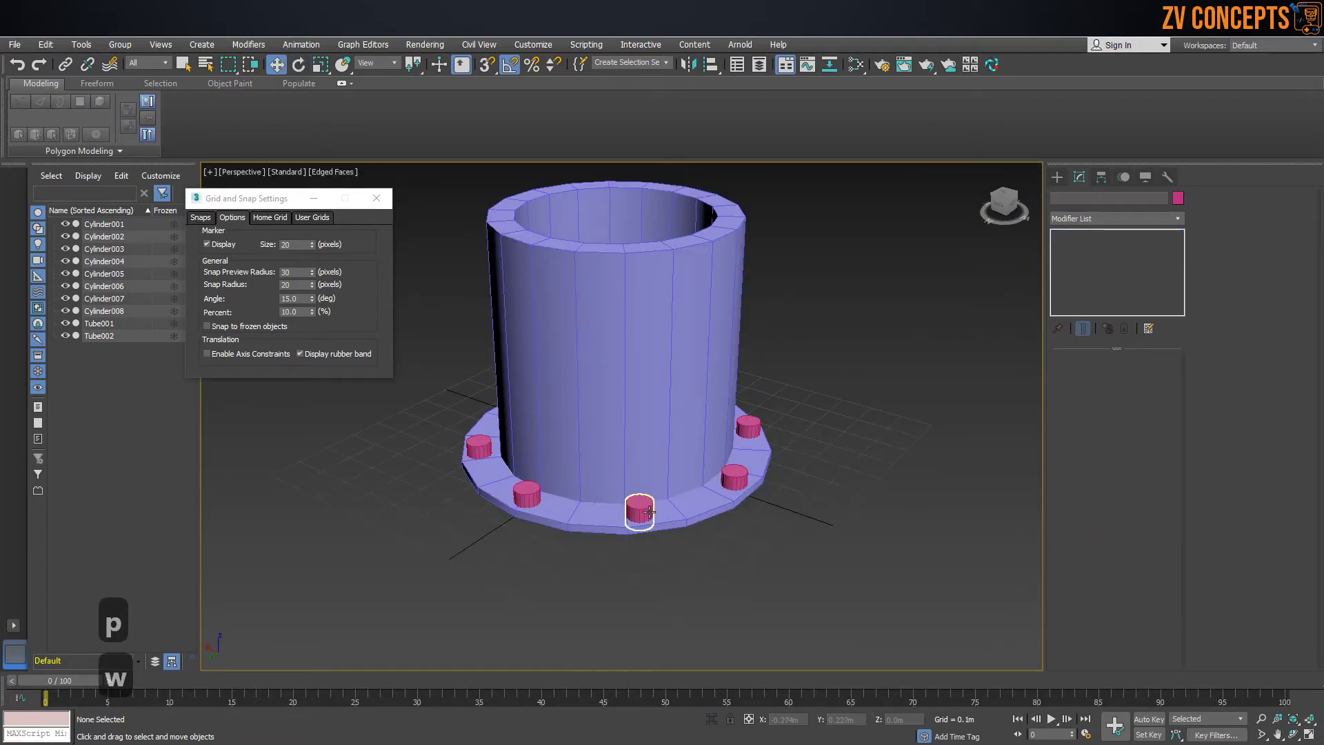
Step: Shrink the instanced bolt cylinders through the original one to a radius of about 0.027 m and a height of about 0.039 m
{"action": "scroll", "coordinate": [649, 511], "scroll_direction": "up", "scroll_amount": 4}
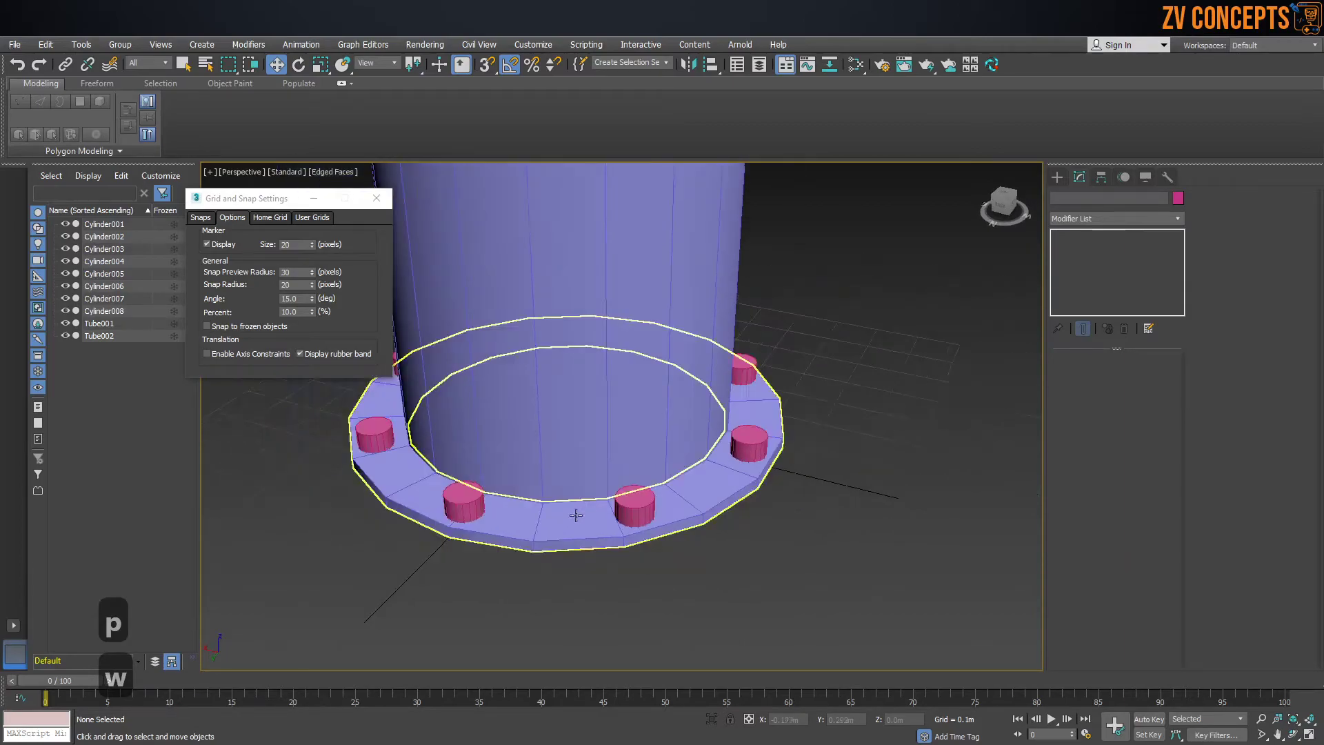
{"action": "left_click", "coordinate": [460, 500]}
{"action": "middle_click_drag", "start_coordinate": [460, 499], "coordinate": [696, 447]}
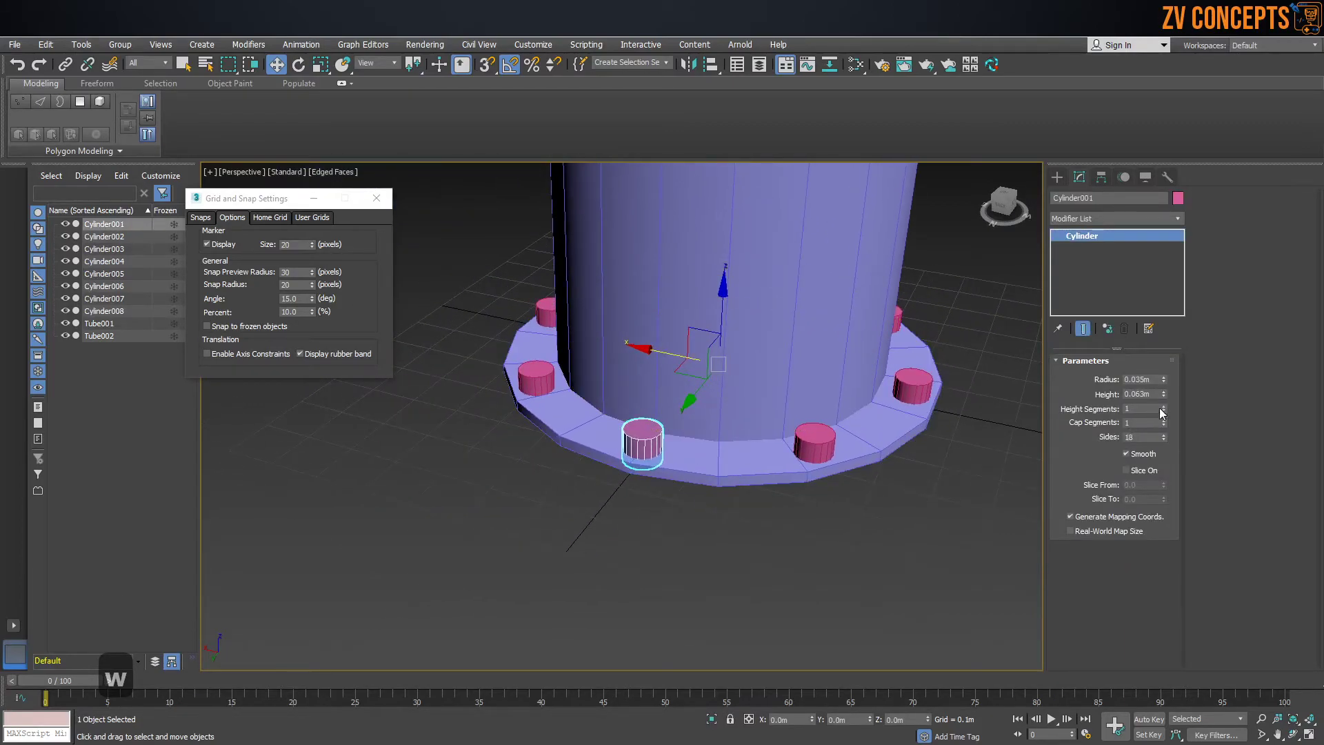
{"action": "scroll", "coordinate": [616, 416], "scroll_direction": "up", "scroll_amount": 3}
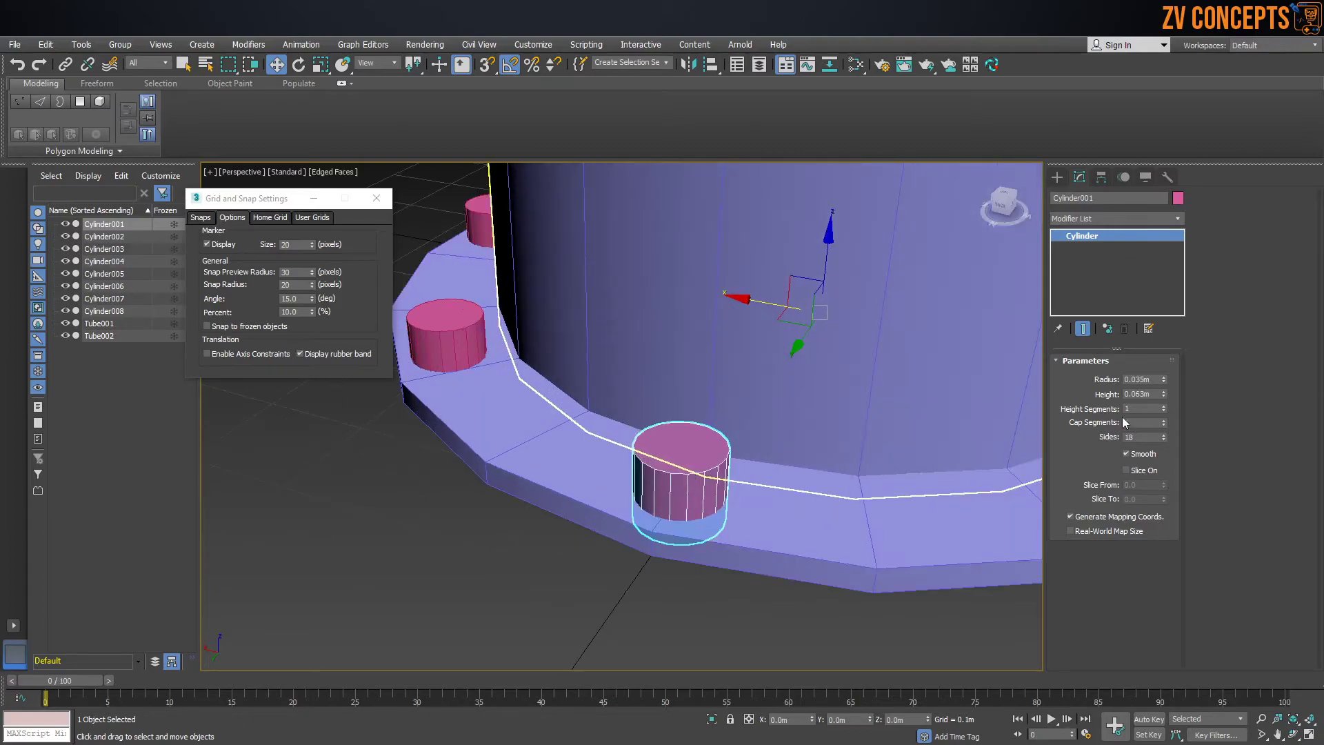
{"action": "left_click_drag", "start_coordinate": [1164, 379], "coordinate": [1166, 404]}
{"action": "scroll", "coordinate": [611, 462], "scroll_direction": "down", "scroll_amount": 6}
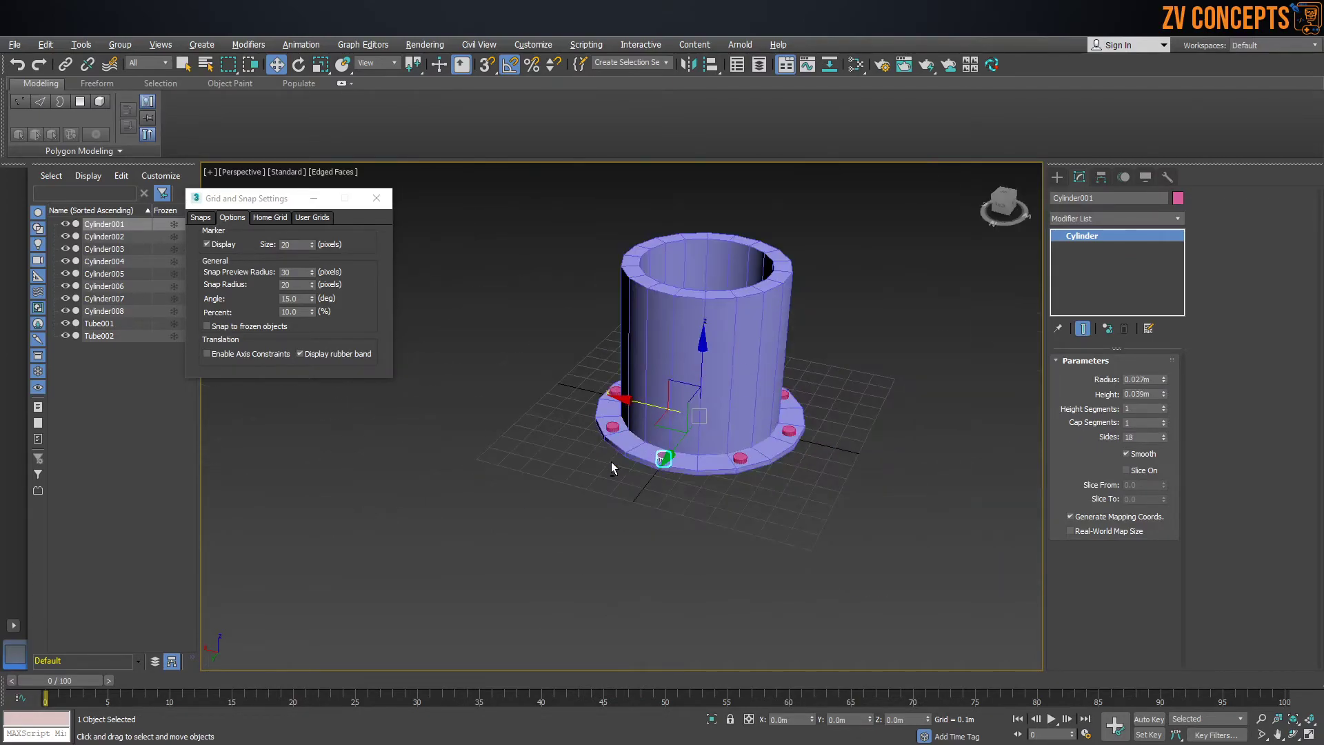
{"action": "left_click", "coordinate": [836, 471]}
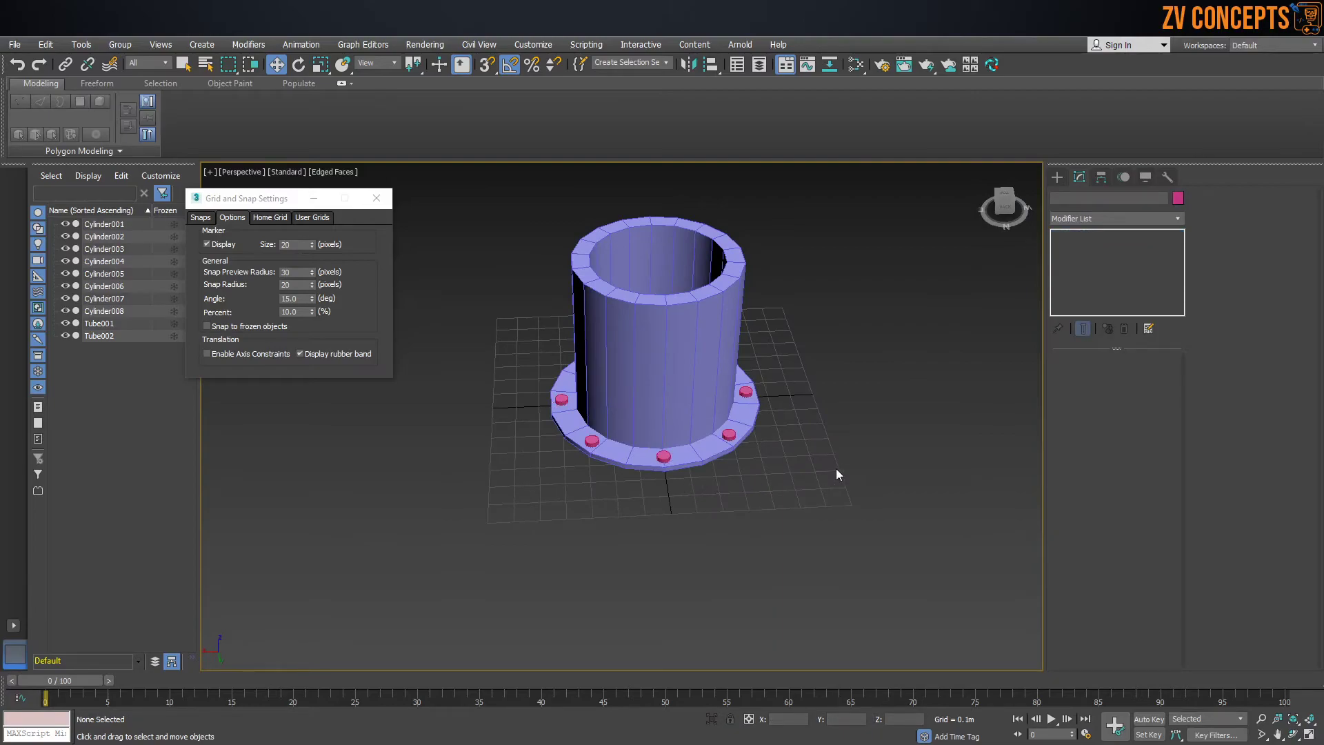
Step: Raise the pipe tube's height to about 1.269 m and thin its wall with a Radius 1 of about 0.325 m
{"action": "mouse_move", "coordinate": [660, 367]}
{"action": "middle_mouse_down", "text": "alt"}
{"action": "mouse_move", "coordinate": [700, 352]}
{"action": "mouse_move", "coordinate": [683, 285]}
{"action": "mouse_move", "coordinate": [660, 349]}
{"action": "middle_mouse_up", "text": "alt"}
{"action": "left_click", "coordinate": [679, 287]}
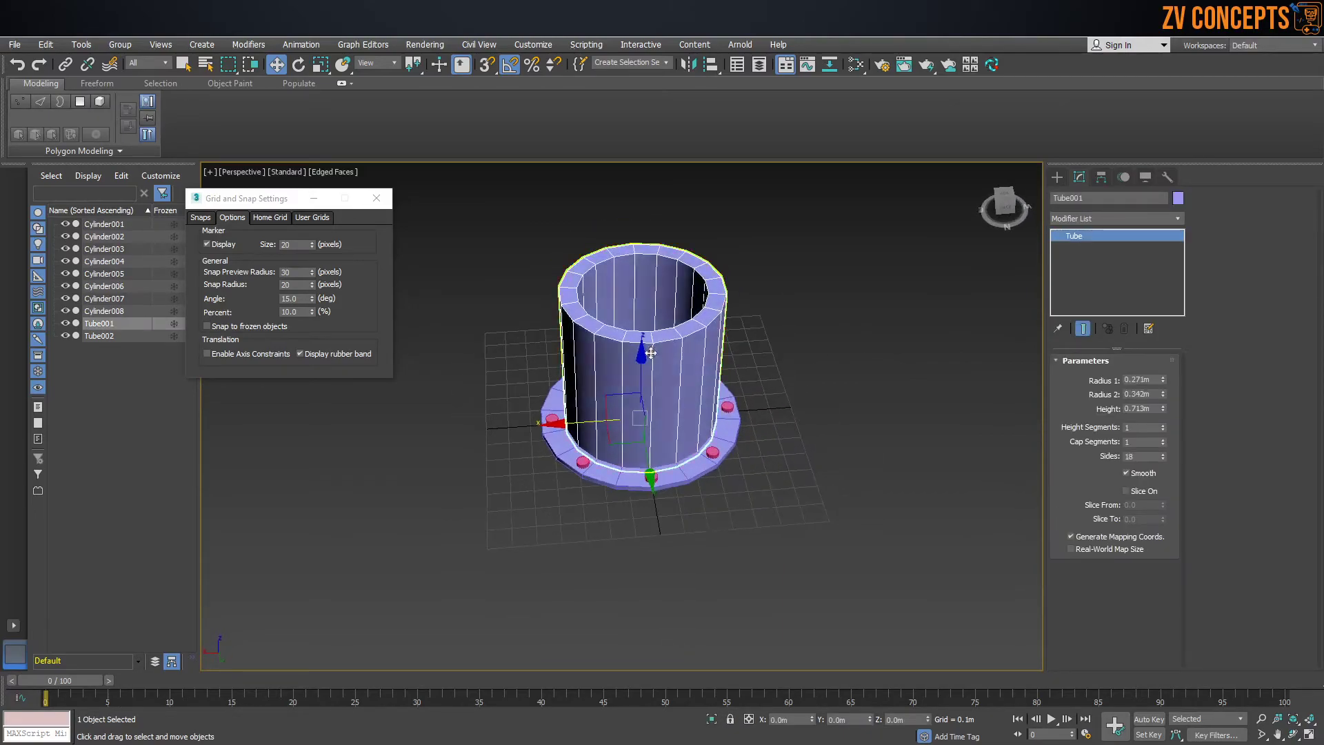
{"action": "left_click_drag", "start_coordinate": [1160, 393], "coordinate": [1164, 303]}
{"action": "key", "text": "ctrl+z"}
{"action": "left_click", "coordinate": [1160, 381]}
{"action": "scroll", "coordinate": [619, 369], "scroll_direction": "down", "scroll_amount": 2}
{"action": "scroll", "coordinate": [619, 368], "scroll_direction": "down", "scroll_amount": 3}
{"action": "middle_click_drag", "start_coordinate": [619, 369], "coordinate": [607, 362], "text": "alt"}
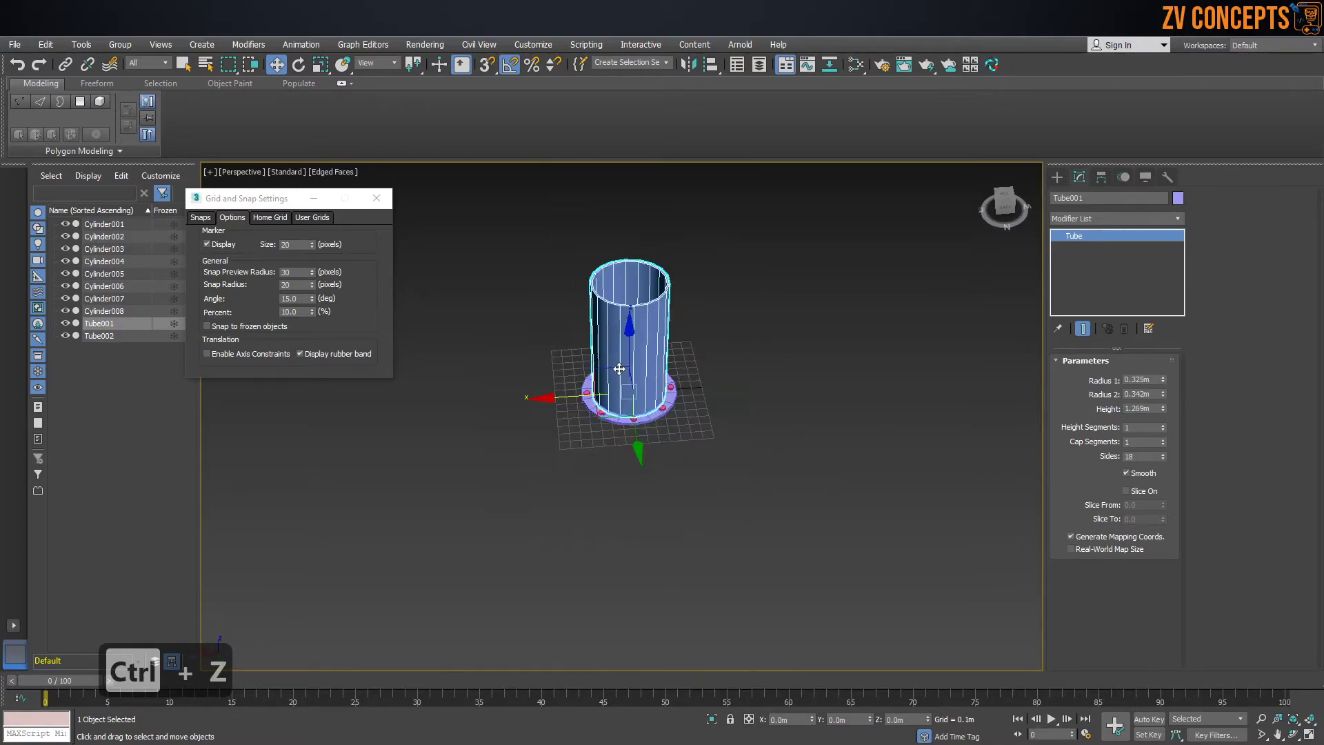
{"action": "left_click", "coordinate": [498, 341]}
Step: Select both tubes and all the bolt cylinders and group them as Pipe_1
{"action": "left_click_drag", "start_coordinate": [259, 204], "coordinate": [297, 249]}
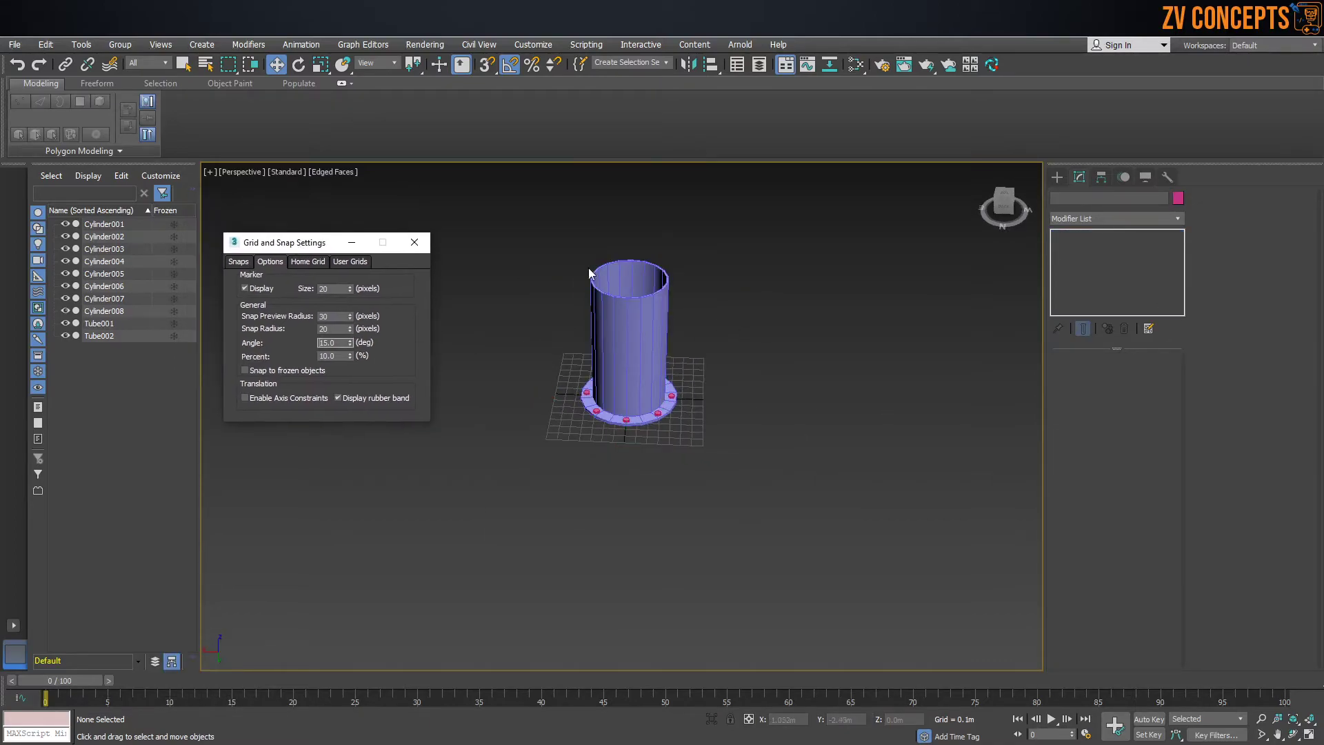
{"action": "left_click_drag", "start_coordinate": [541, 554], "coordinate": [542, 557]}
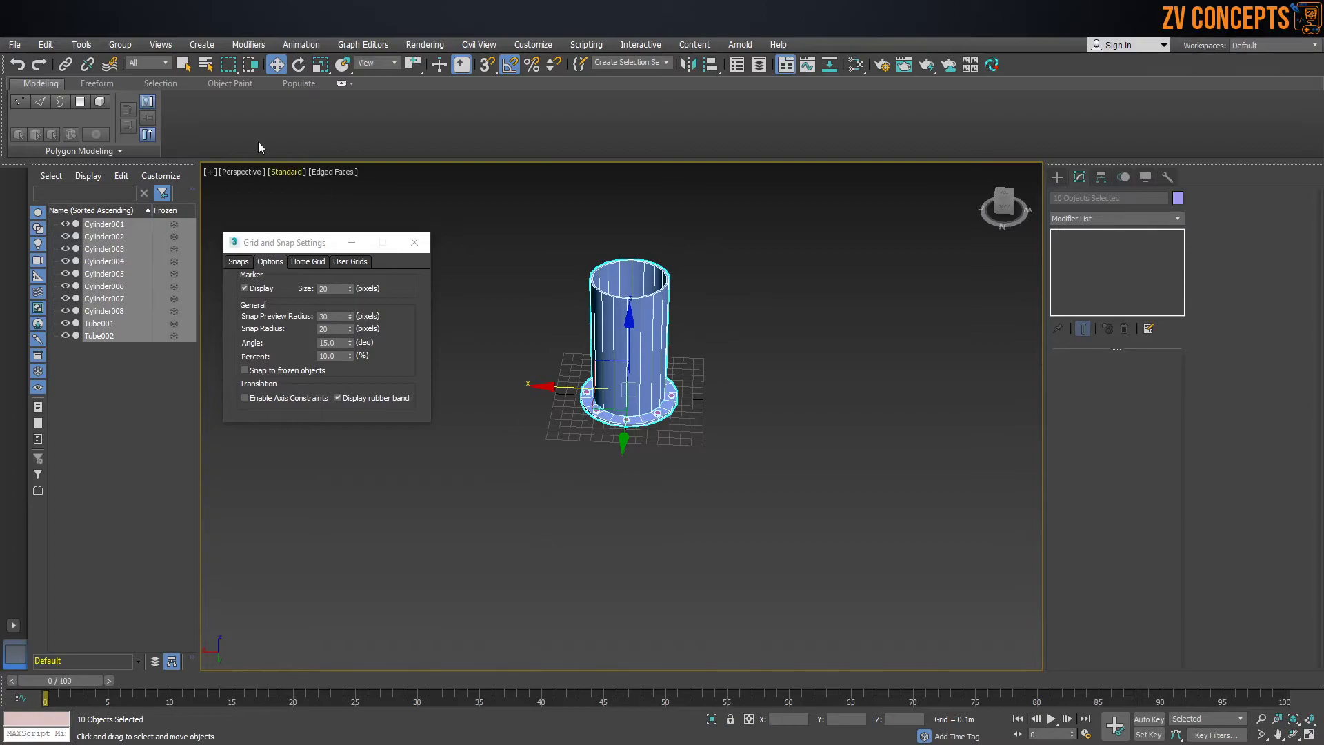
{"action": "left_click", "coordinate": [127, 44]}
{"action": "left_click", "coordinate": [140, 71]}
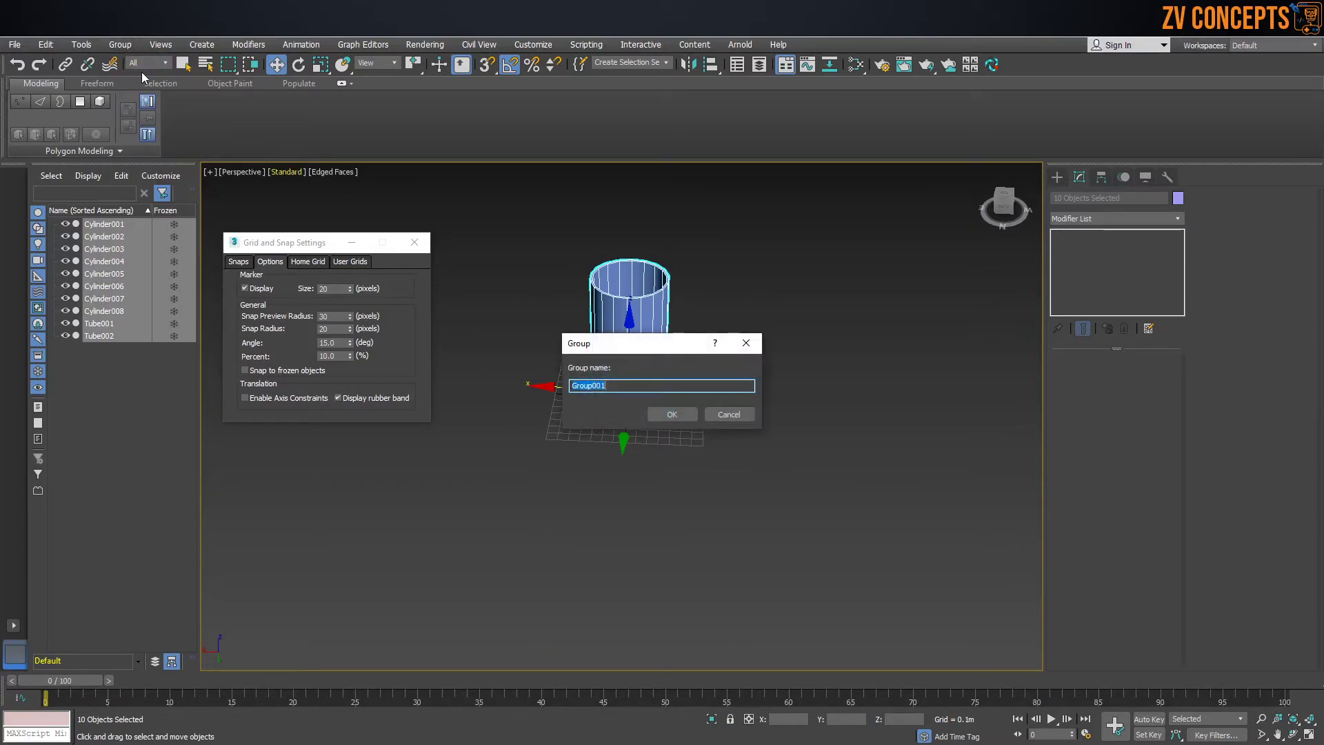
{"action": "type", "text": "Pipe_1"}
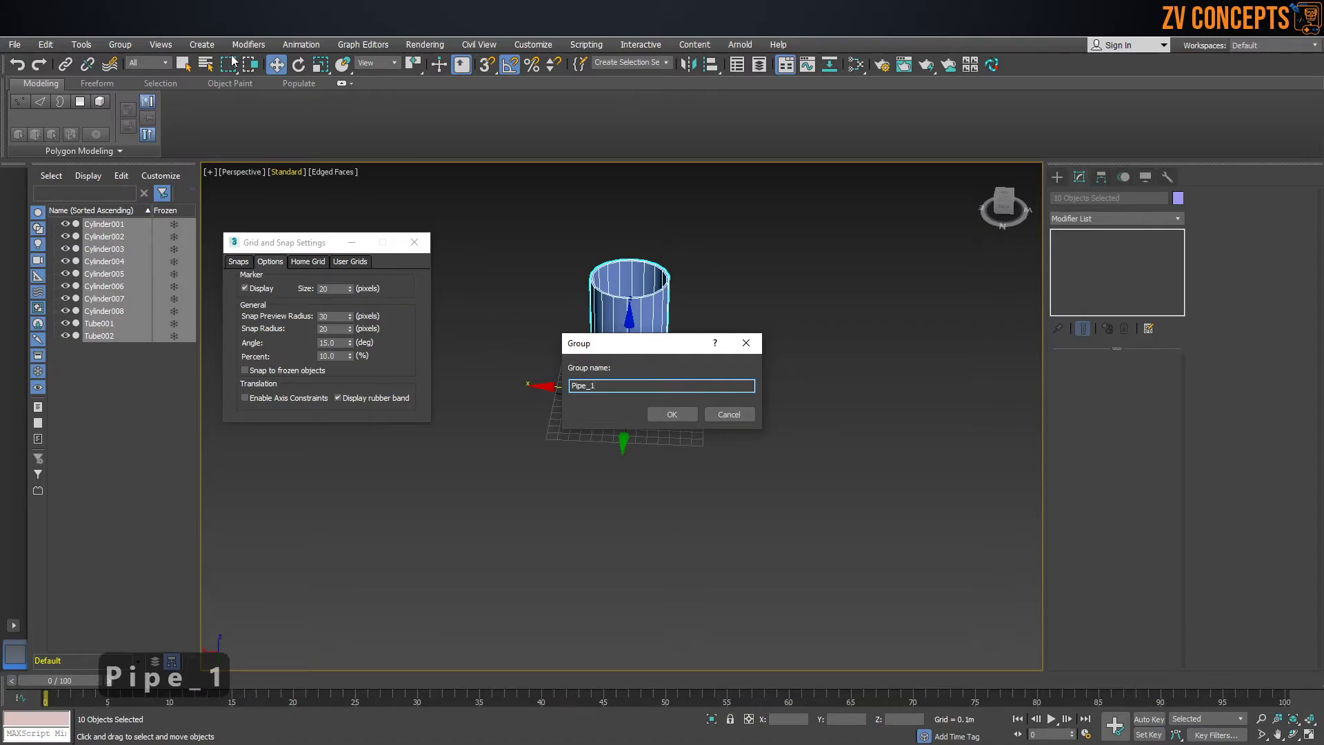
{"action": "left_click", "coordinate": [669, 414]}
Step: Rotate the Pipe_1 group -90 degrees about the Y axis so it lies horizontally
{"action": "scroll", "coordinate": [656, 354], "scroll_direction": "up", "scroll_amount": 5}
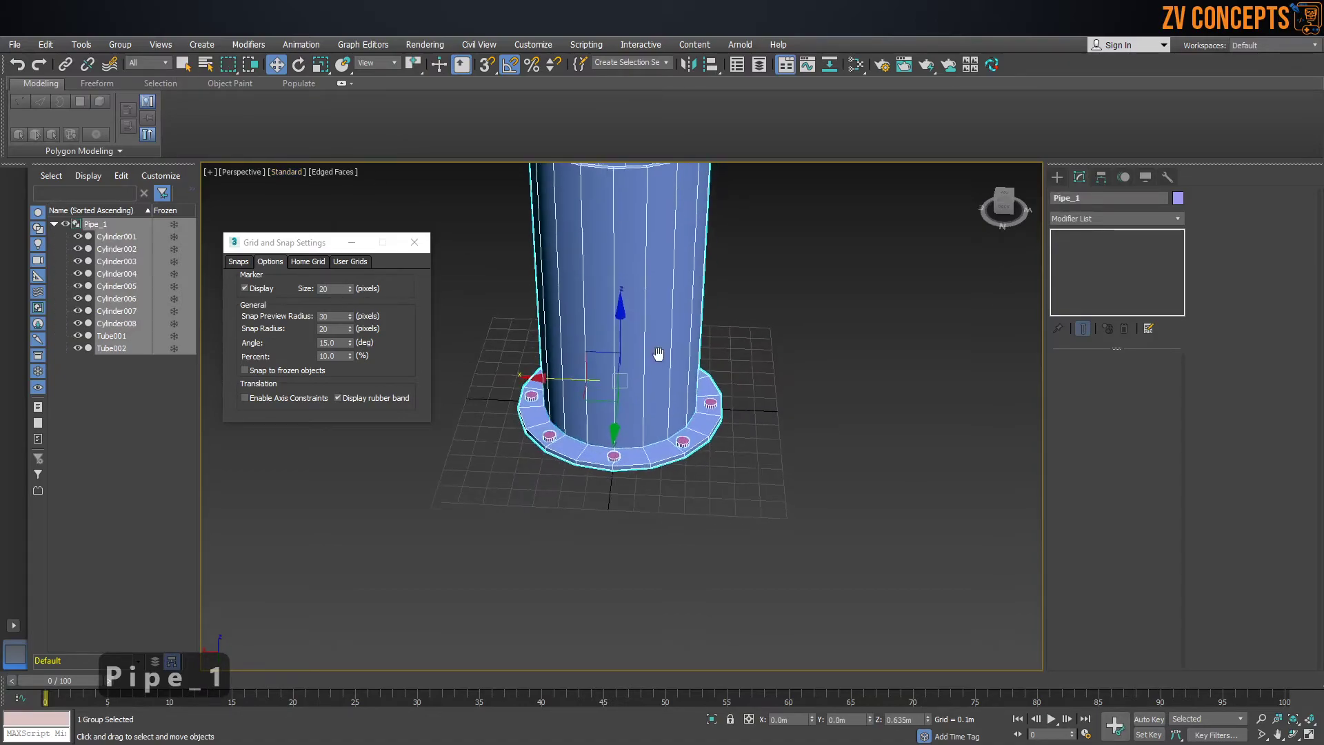
{"action": "key", "text": "e"}
{"action": "left_click_drag", "start_coordinate": [651, 313], "coordinate": [718, 359]}
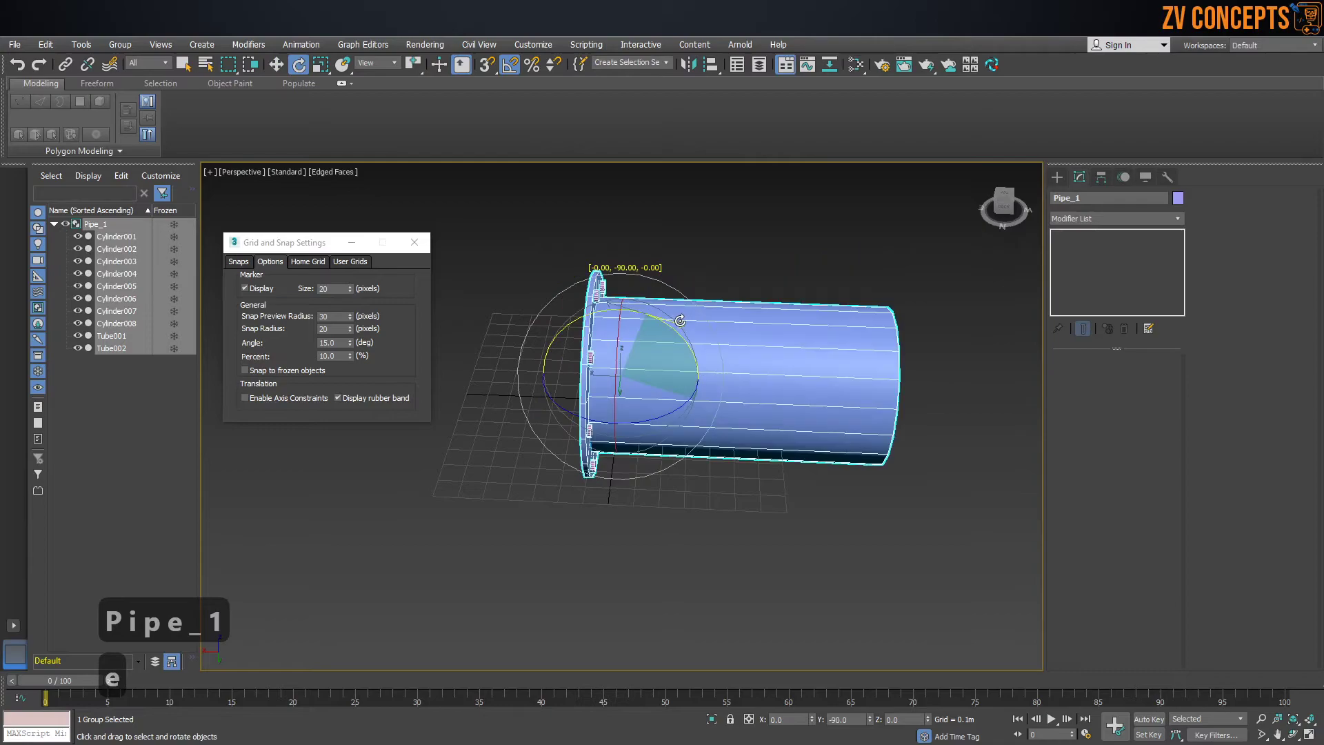
Step: Clone the horizontal pipe along the X axis and turn the copy around so its flange faces the original
{"action": "scroll", "coordinate": [717, 359], "scroll_direction": "down", "scroll_amount": 3}
{"action": "key", "text": "w"}
{"action": "left_click_drag", "start_coordinate": [629, 338], "coordinate": [379, 338], "text": "shift"}
{"action": "left_click", "coordinate": [660, 449]}
{"action": "middle_click_drag", "start_coordinate": [569, 324], "coordinate": [700, 334]}
{"action": "key", "text": "e"}
{"action": "left_click_drag", "start_coordinate": [601, 368], "coordinate": [659, 347]}
Step: Move the pipe copy along X to about 0.764 m, fitting its flange against the original's in the Front view
{"action": "key", "text": "w"}
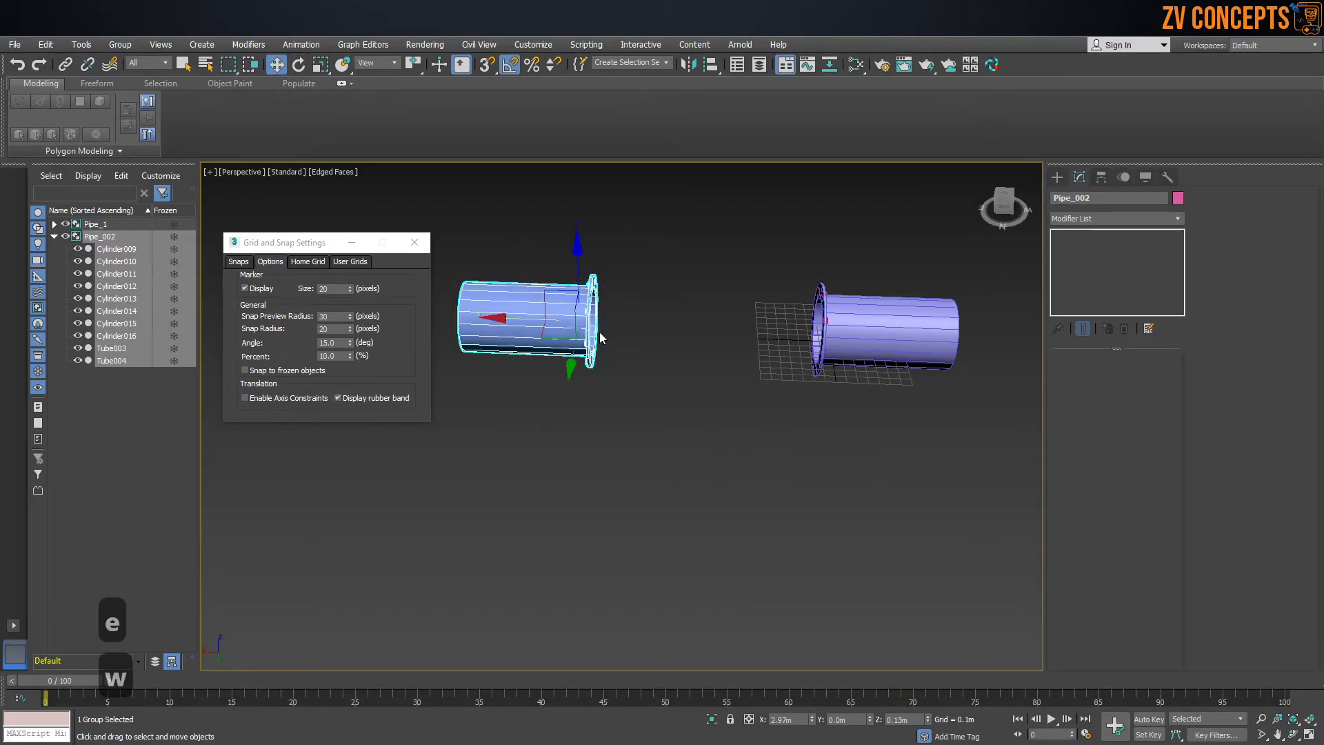
{"action": "left_click_drag", "start_coordinate": [515, 322], "coordinate": [695, 323]}
{"action": "key", "text": "f"}
{"action": "key", "text": "z"}
{"action": "scroll", "coordinate": [666, 334], "scroll_direction": "down", "scroll_amount": 5}
{"action": "scroll", "coordinate": [672, 349], "scroll_direction": "up", "scroll_amount": 6}
{"action": "middle_click_drag", "start_coordinate": [786, 326], "coordinate": [663, 335]}
{"action": "scroll", "coordinate": [606, 304], "scroll_direction": "up", "scroll_amount": 4}
{"action": "middle_click_drag", "start_coordinate": [718, 384], "coordinate": [709, 382]}
{"action": "left_click_drag", "start_coordinate": [709, 382], "coordinate": [708, 380]}
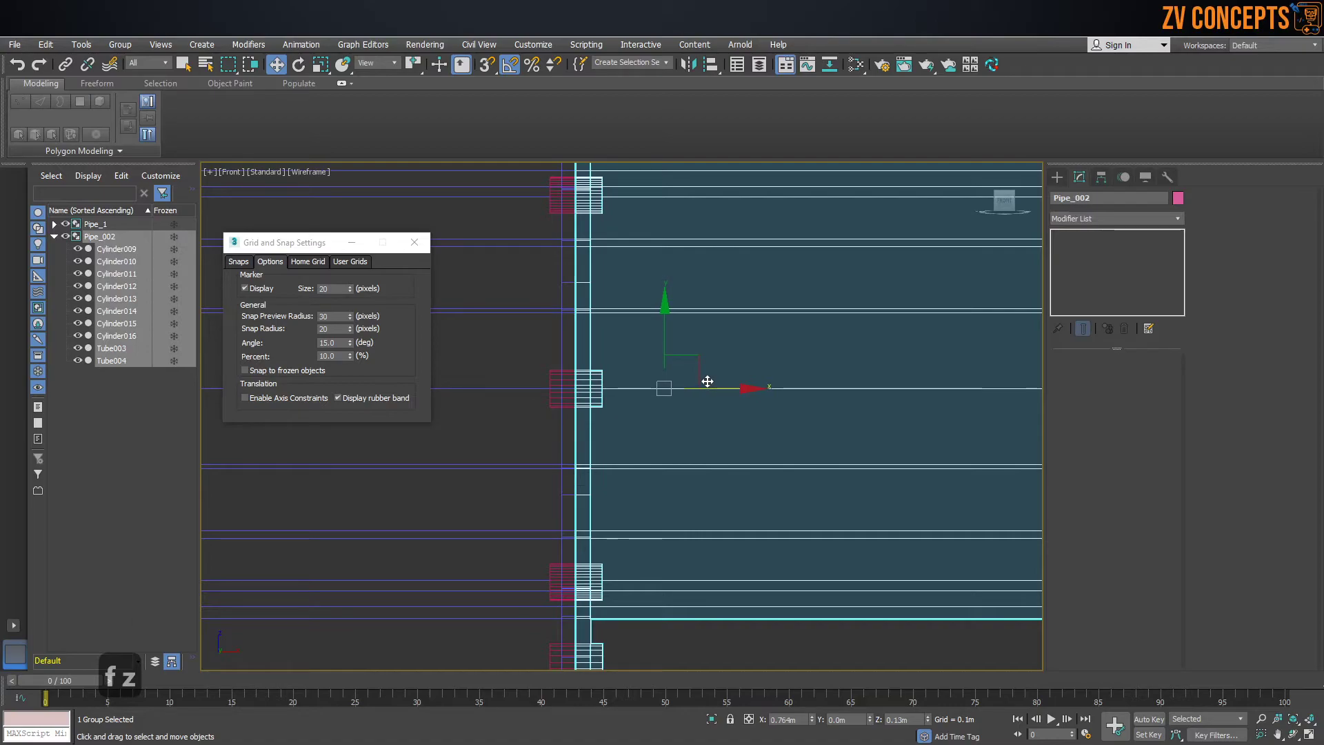
Step: Inspect the joined pipes in the perspective view with nothing selected and the edged faces hidden
{"action": "key", "text": "p"}
{"action": "middle_click_drag", "start_coordinate": [772, 366], "coordinate": [855, 372], "text": "alt"}
{"action": "left_click", "coordinate": [878, 350]}
{"action": "scroll", "coordinate": [790, 357], "scroll_direction": "up", "scroll_amount": 5}
{"action": "mouse_move", "coordinate": [869, 308]}
{"action": "middle_mouse_down"}
{"action": "mouse_move", "coordinate": [791, 357]}
{"action": "mouse_move", "coordinate": [780, 424]}
{"action": "mouse_move", "coordinate": [745, 464]}
{"action": "mouse_move", "coordinate": [713, 463]}
{"action": "middle_mouse_up"}
{"action": "key", "text": "F4"}
{"action": "scroll", "coordinate": [817, 381], "scroll_direction": "down", "scroll_amount": 5}
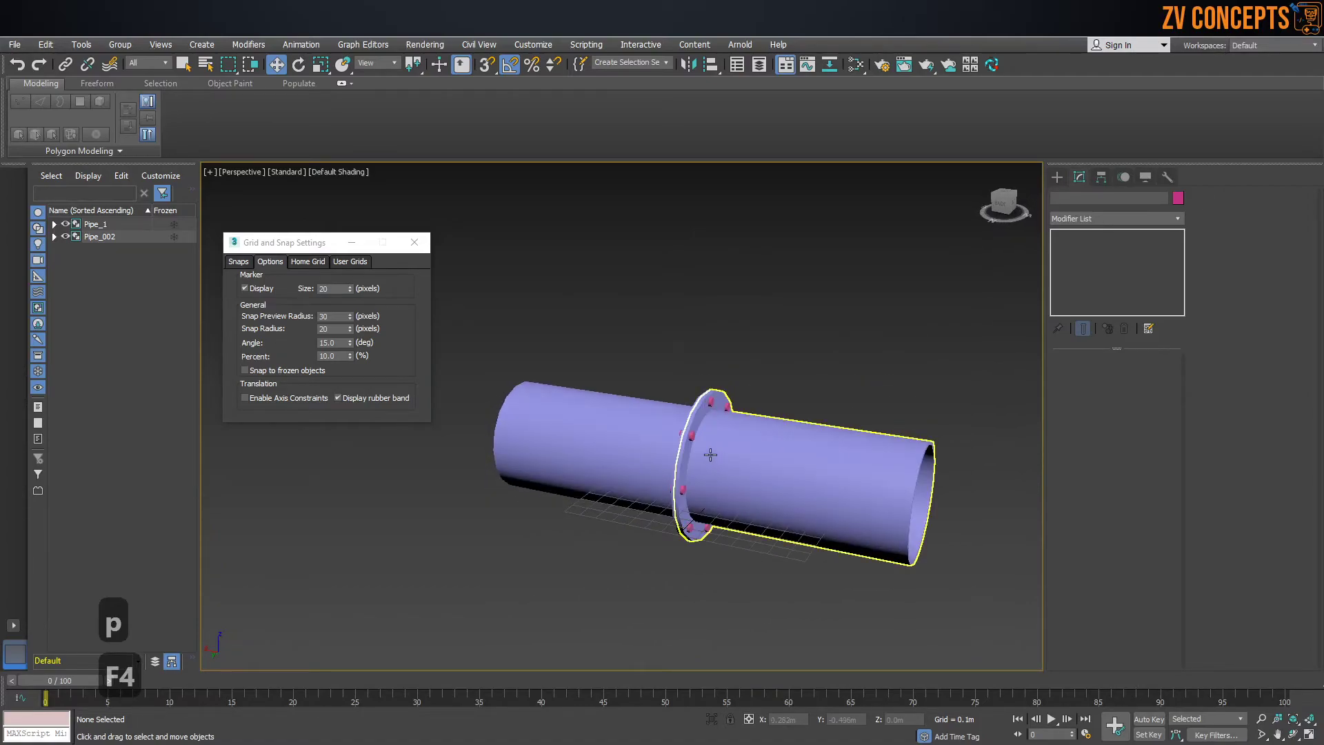
{"action": "middle_click_drag", "start_coordinate": [624, 452], "coordinate": [688, 471], "text": "alt"}
Step: Select both pipe groups and move them together along the ground away from the grid centre
{"action": "left_click_drag", "start_coordinate": [843, 290], "coordinate": [586, 495]}
{"action": "middle_click_drag", "start_coordinate": [586, 495], "coordinate": [708, 438], "text": "alt"}
{"action": "key", "text": "z"}
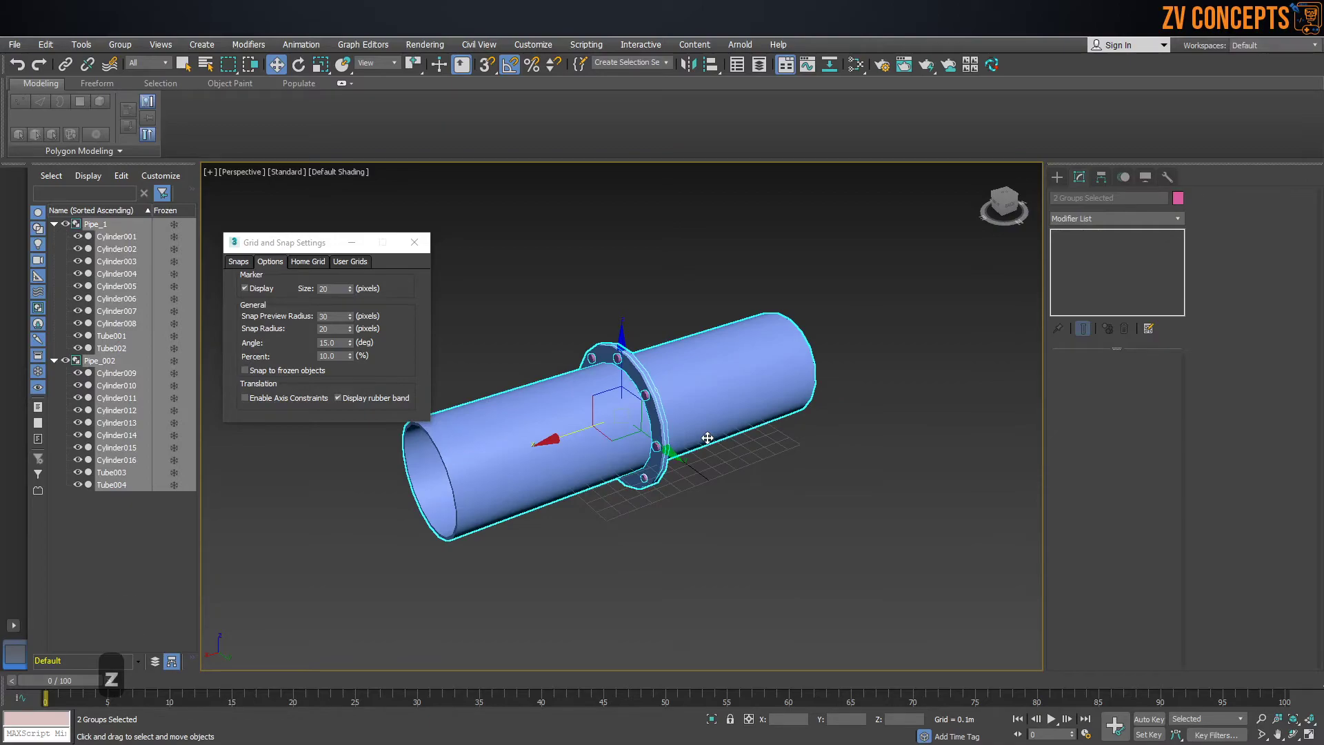
{"action": "left_click_drag", "start_coordinate": [672, 456], "coordinate": [487, 314]}
{"action": "scroll", "coordinate": [586, 386], "scroll_direction": "up", "scroll_amount": 4}
{"action": "middle_click_drag", "start_coordinate": [696, 437], "coordinate": [791, 470]}
Step: Create a cylinder near the grid centre with a radius of about 0.26 m and a height of about 0.805 m
{"action": "left_click", "coordinate": [1055, 180]}
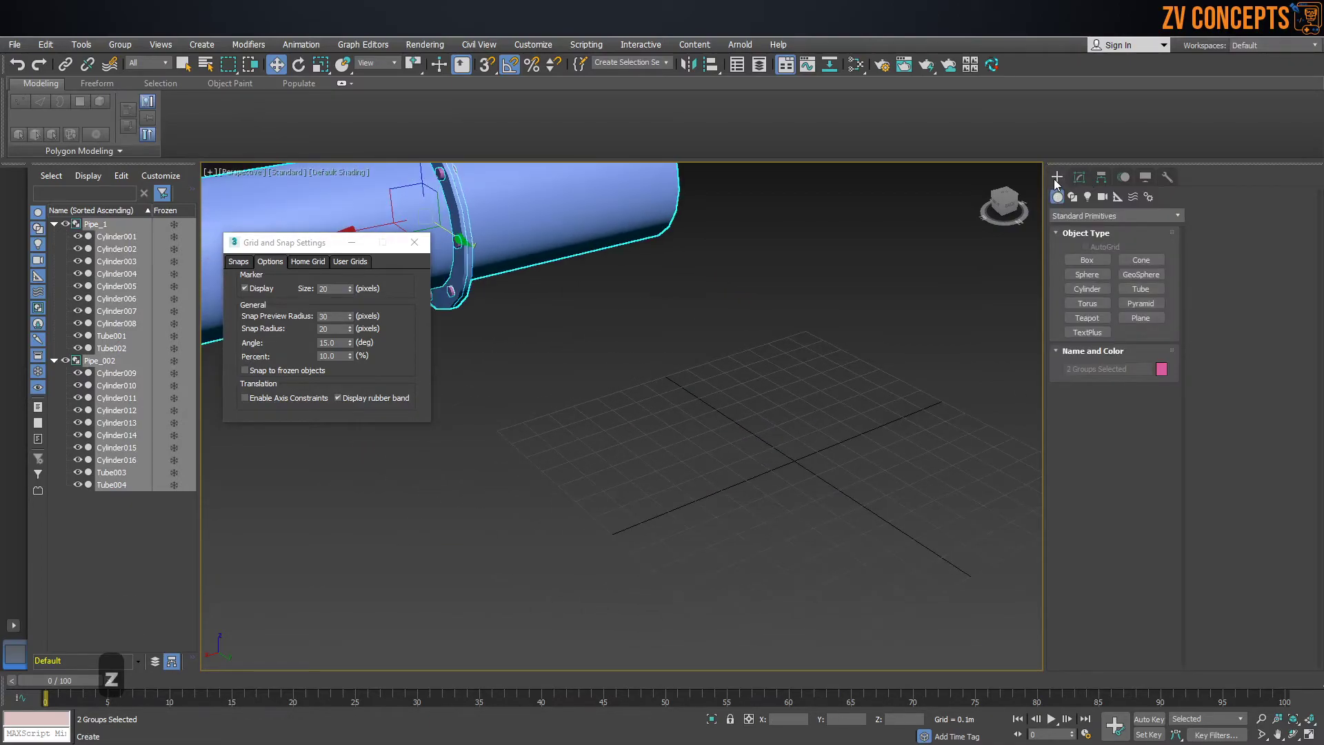
{"action": "left_click", "coordinate": [1089, 288]}
{"action": "left_click_drag", "start_coordinate": [786, 463], "coordinate": [875, 476]}
{"action": "left_click", "coordinate": [824, 237]}
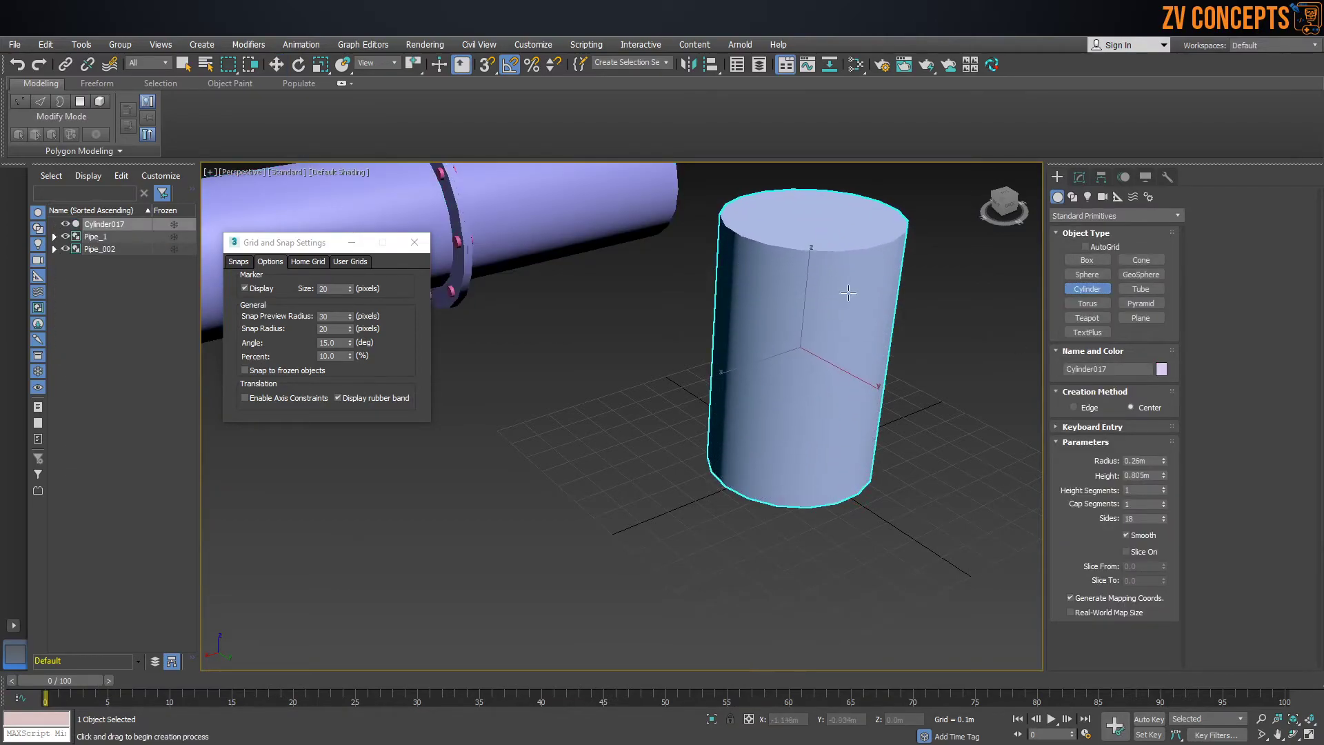
{"action": "middle_click_drag", "start_coordinate": [825, 238], "coordinate": [776, 357]}
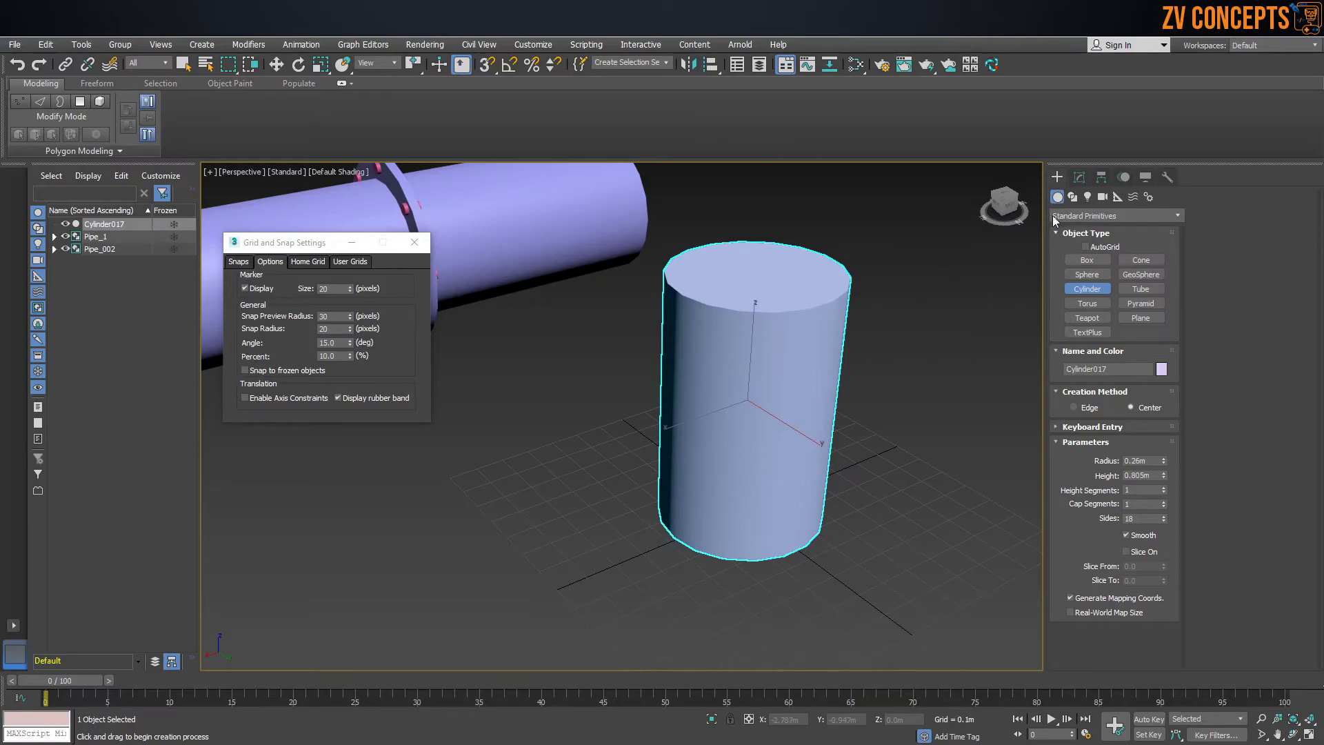
Step: Show edged faces and centre the new cylinder on the grid by resetting its X and Y positions to 0
{"action": "left_click", "coordinate": [1080, 177]}
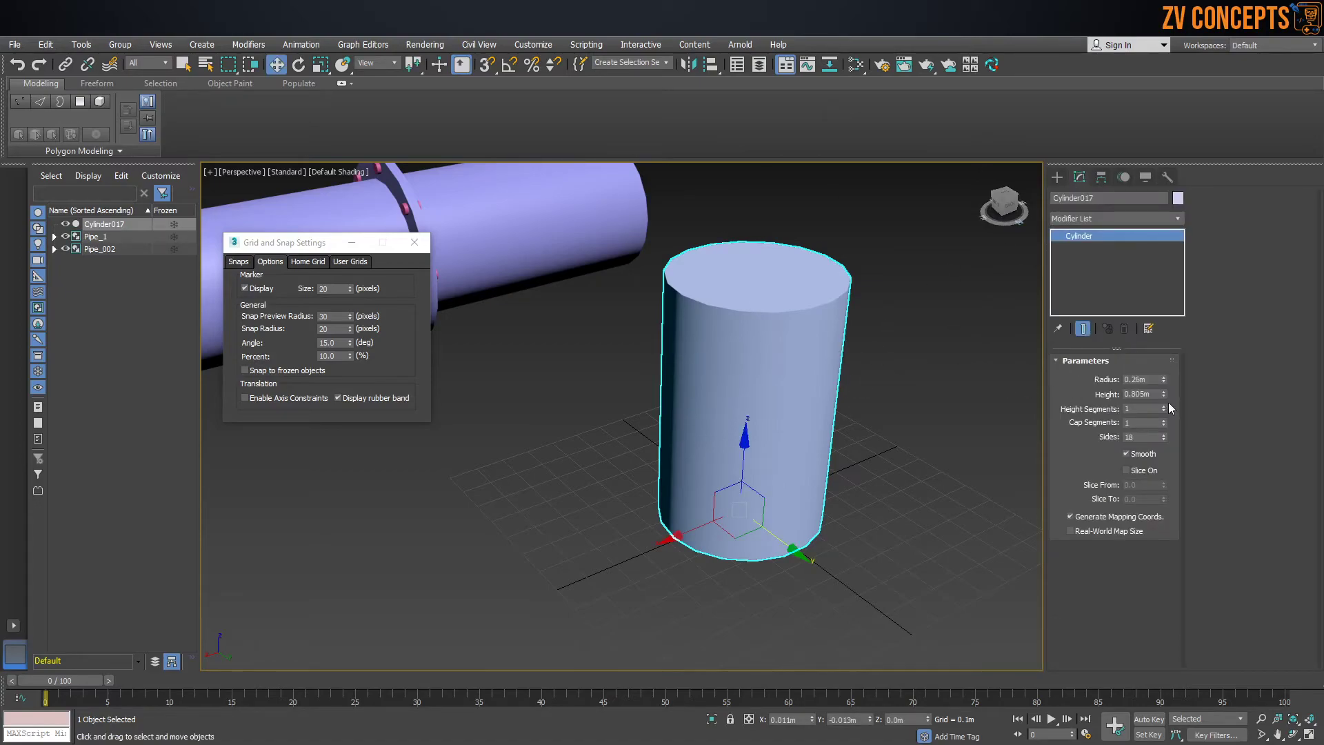
{"action": "key", "text": "F4"}
{"action": "scroll", "coordinate": [788, 363], "scroll_direction": "down", "scroll_amount": 2}
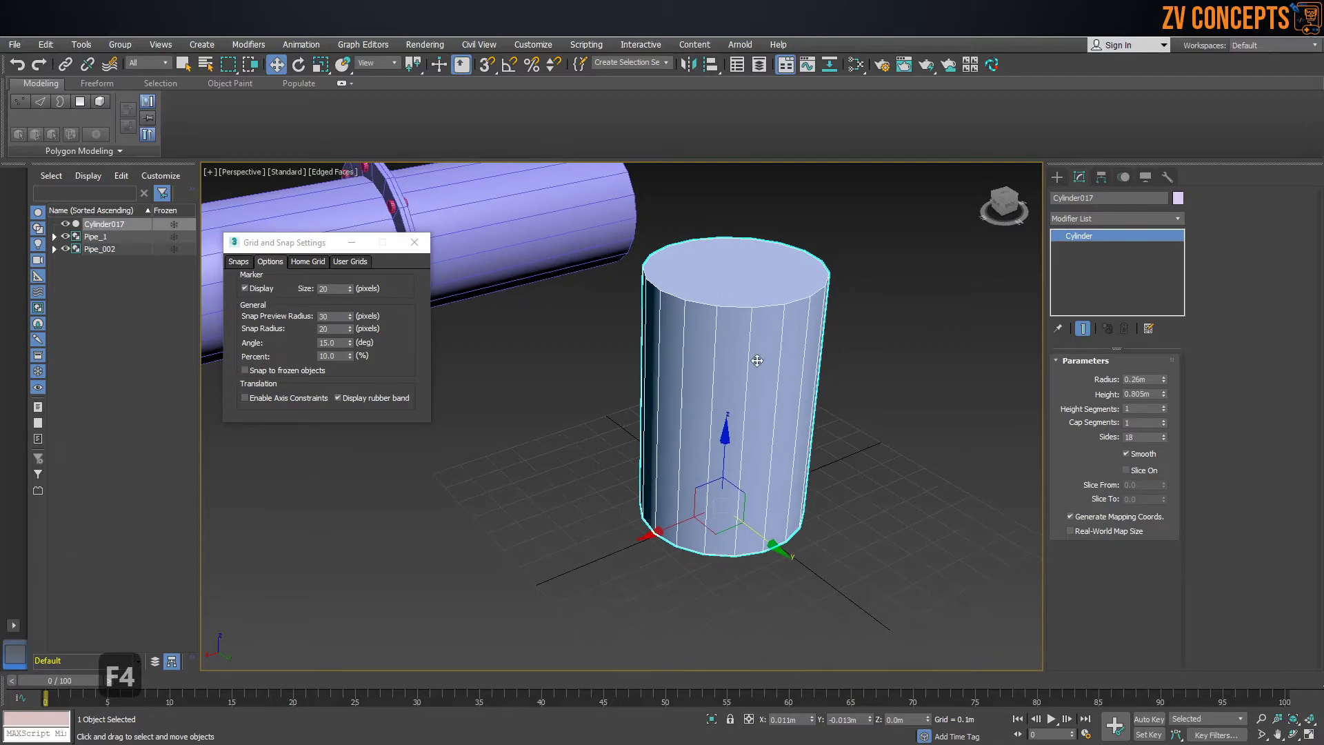
{"action": "scroll", "coordinate": [811, 436], "scroll_direction": "up", "scroll_amount": 3}
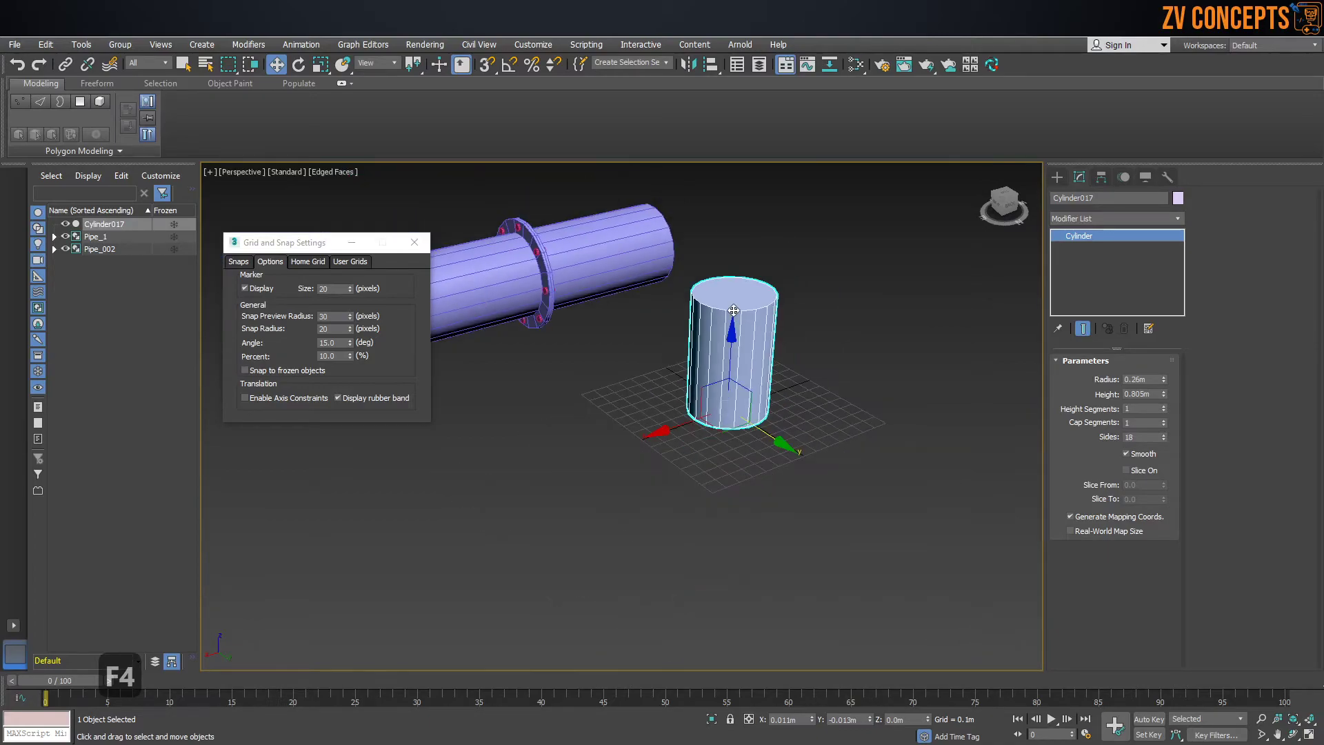
{"action": "right_click", "coordinate": [812, 719]}
{"action": "right_click", "coordinate": [870, 719]}
{"action": "scroll", "coordinate": [733, 458], "scroll_direction": "down", "scroll_amount": 3}
{"action": "left_click", "coordinate": [839, 415]}
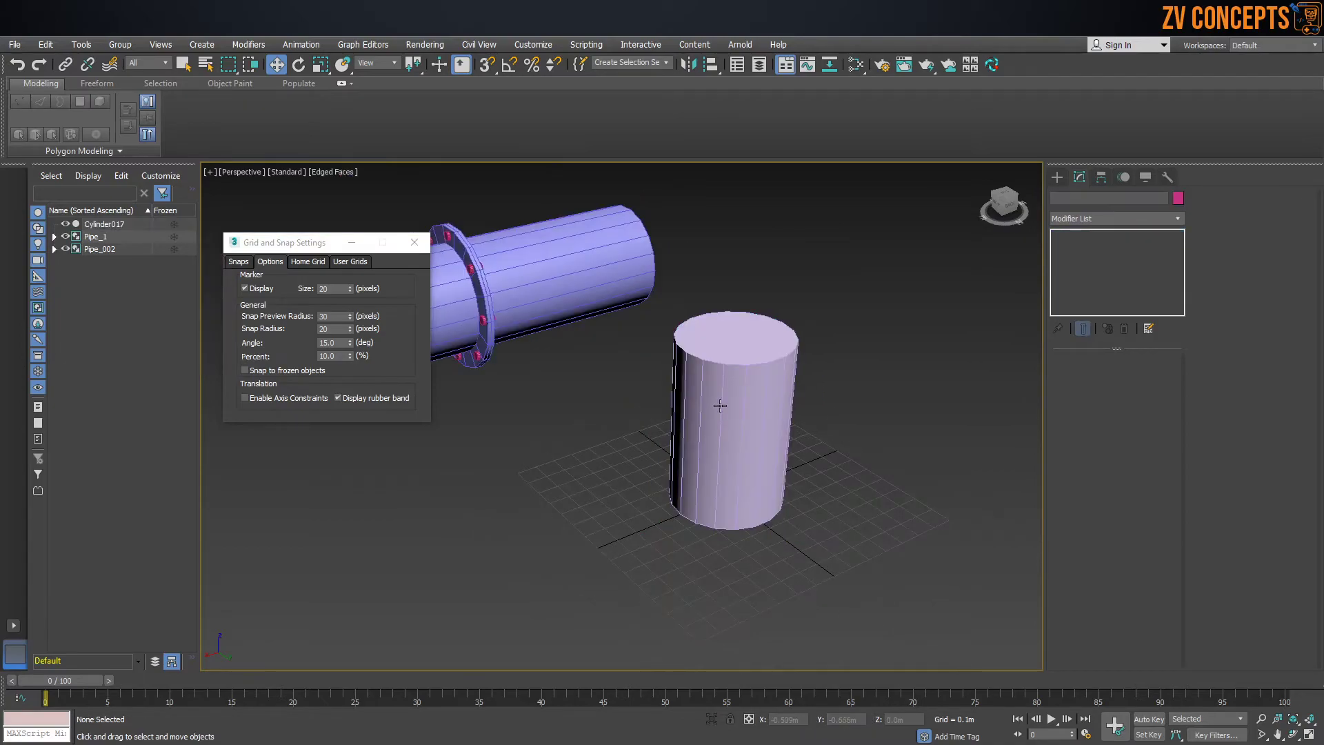
Step: Convert the cylinder to an Editable Poly and select its top cap polygon
{"action": "right_click", "coordinate": [720, 406]}
{"action": "mouse_move", "coordinate": [772, 555]}
{"action": "left_click", "coordinate": [890, 555]}
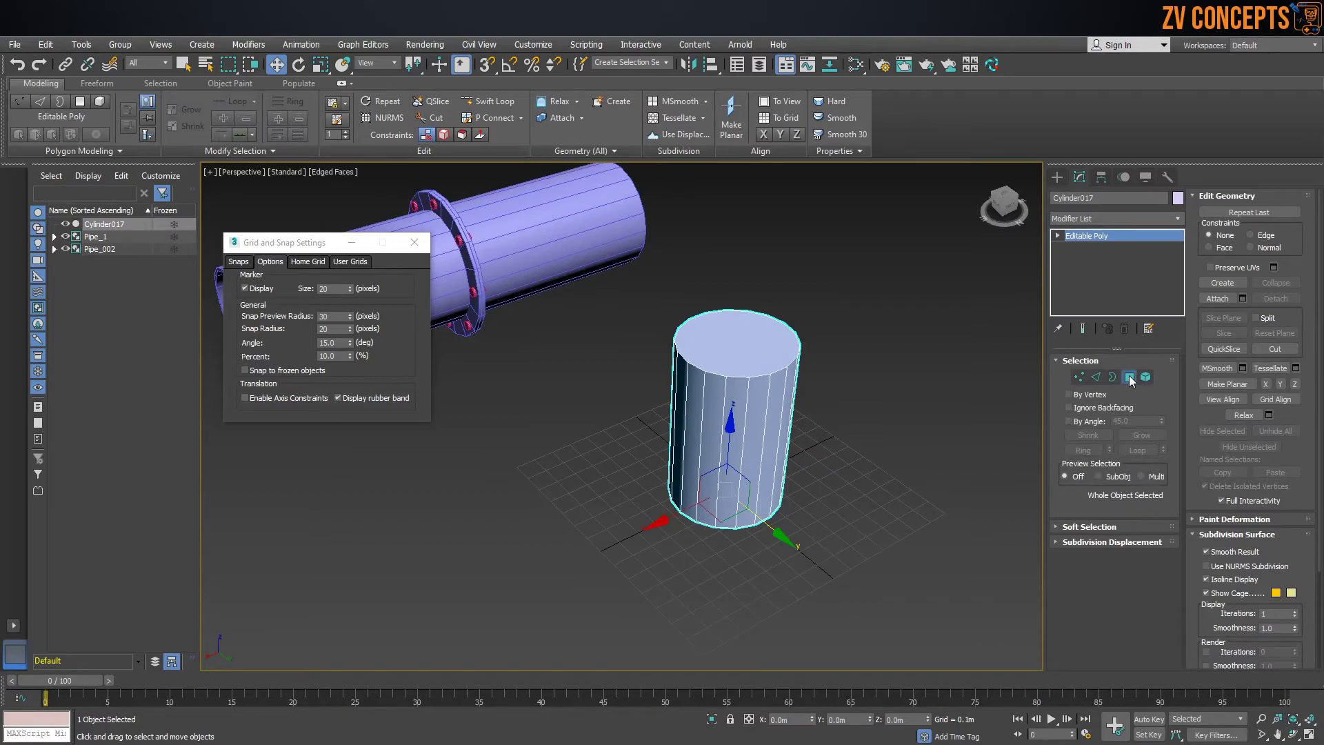
{"action": "left_click", "coordinate": [1129, 378]}
{"action": "left_click", "coordinate": [738, 345]}
{"action": "middle_click_drag", "start_coordinate": [739, 345], "coordinate": [737, 392], "text": "alt"}
{"action": "scroll", "coordinate": [755, 359], "scroll_direction": "up", "scroll_amount": 4}
{"action": "scroll", "coordinate": [1231, 416], "scroll_direction": "down", "scroll_amount": 3}
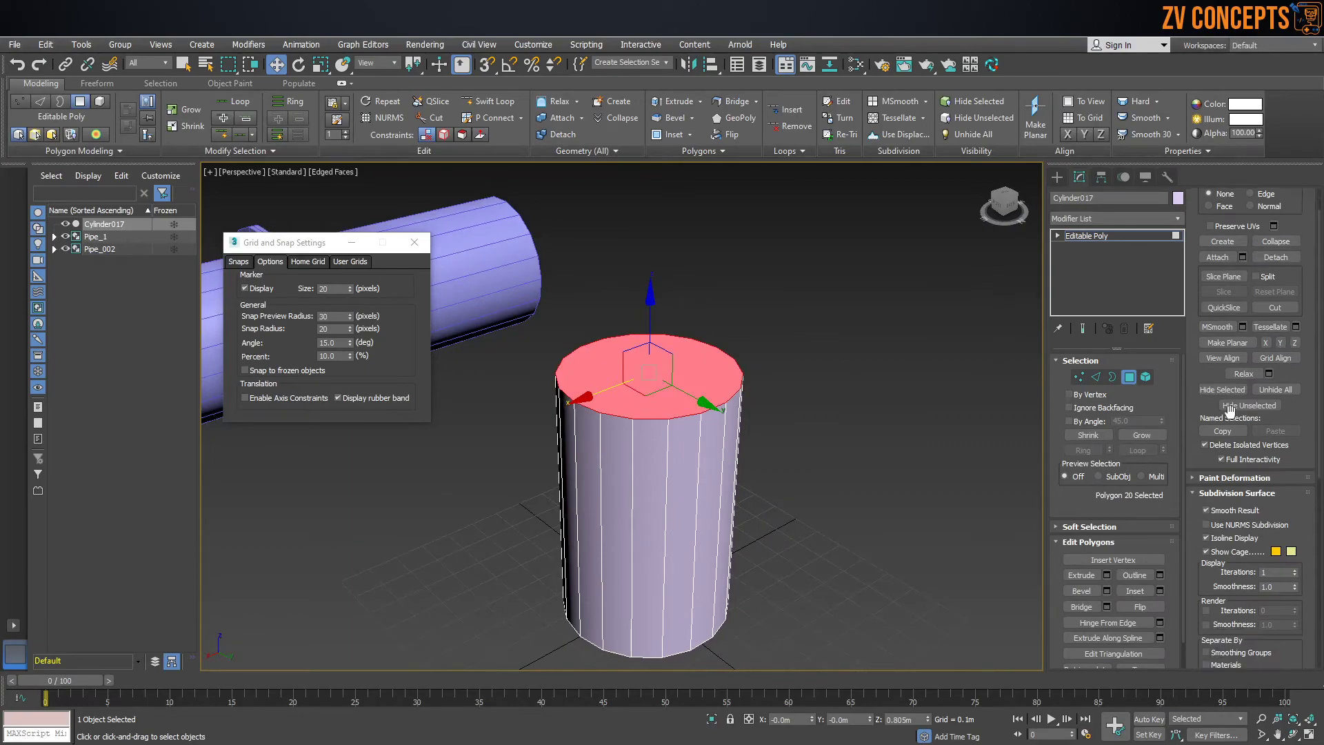
Step: Try beveling the cylinder's top polygon upward into a tall taper, and undo the bevel
{"action": "left_click", "coordinate": [1081, 592]}
{"action": "left_click_drag", "start_coordinate": [625, 372], "coordinate": [645, 218]}
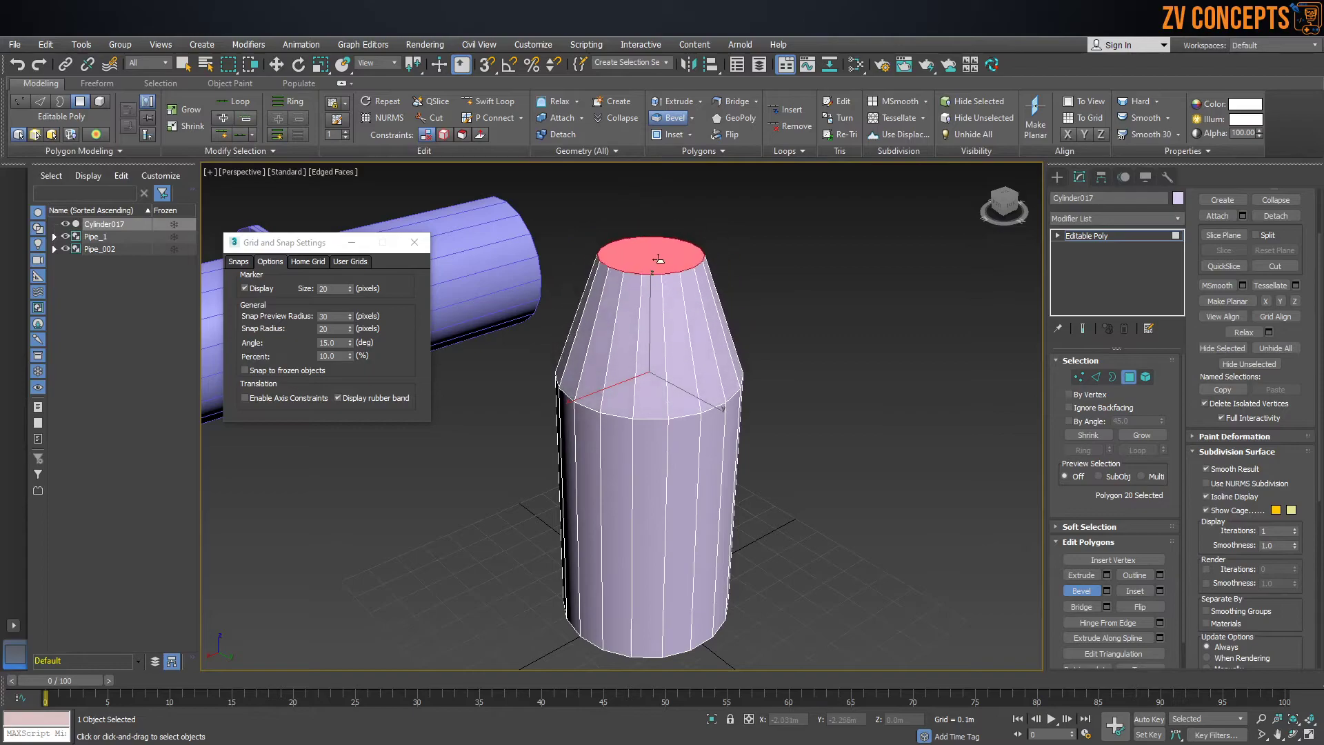
{"action": "left_click", "coordinate": [670, 309]}
{"action": "middle_click_drag", "start_coordinate": [690, 357], "coordinate": [700, 333]}
{"action": "key", "text": "ctrl+z"}
Step: Bevel the top polygon repeatedly in shrinking rings to form a rounded nose, and return to the whole object
{"action": "left_click_drag", "start_coordinate": [664, 344], "coordinate": [676, 266]}
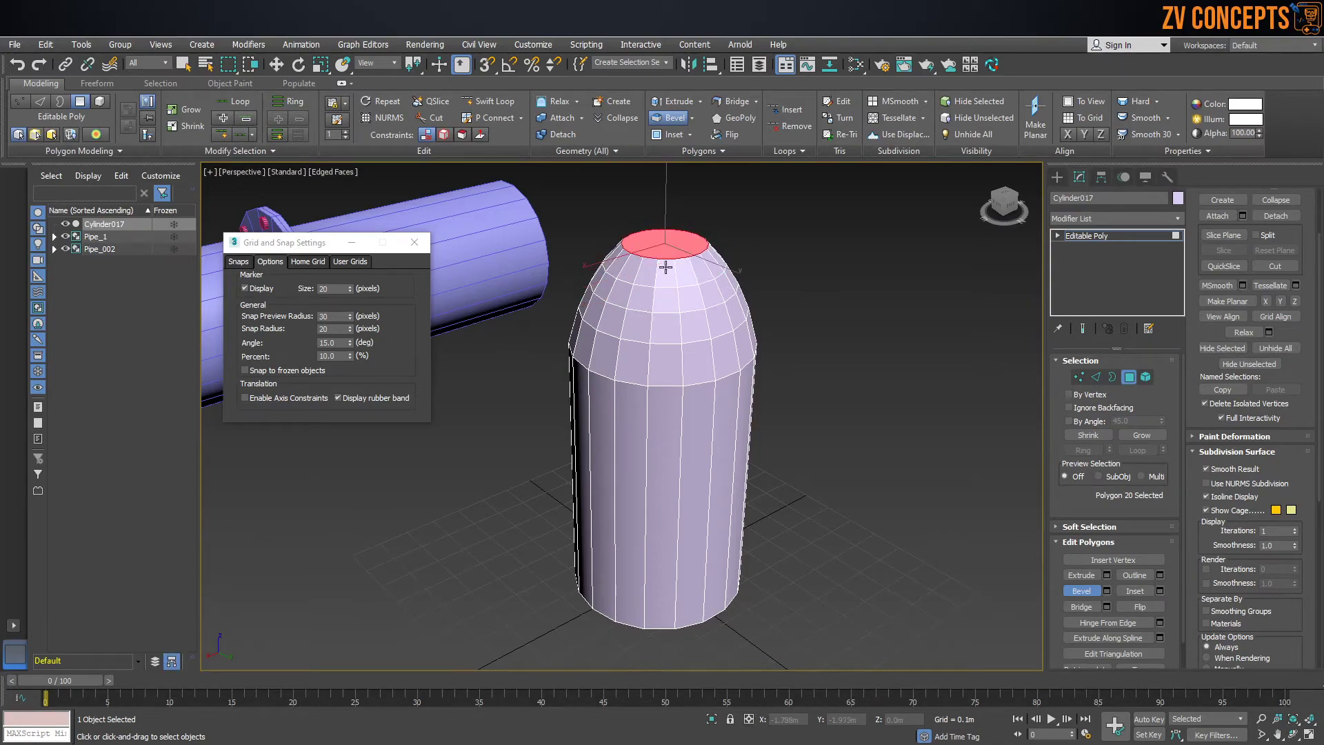
{"action": "middle_click_drag", "start_coordinate": [665, 267], "coordinate": [684, 327]}
{"action": "mouse_move", "coordinate": [689, 322]}
{"action": "left_mouse_down"}
{"action": "mouse_move", "coordinate": [693, 298]}
{"action": "mouse_move", "coordinate": [703, 312]}
{"action": "left_mouse_up"}
{"action": "left_click", "coordinate": [703, 324]}
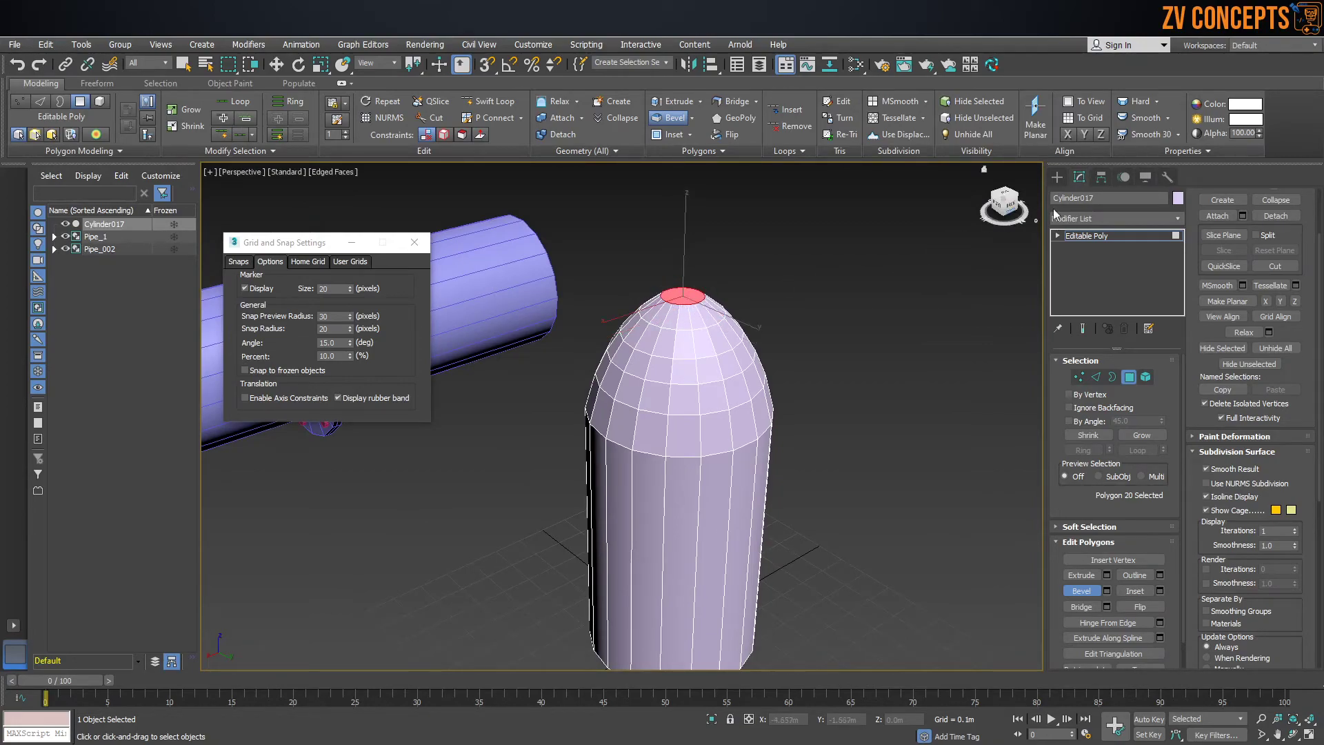
{"action": "left_click", "coordinate": [1058, 179]}
{"action": "scroll", "coordinate": [668, 333], "scroll_direction": "down", "scroll_amount": 5}
{"action": "middle_click_drag", "start_coordinate": [673, 394], "coordinate": [704, 373], "text": "alt"}
{"action": "left_click", "coordinate": [679, 368]}
{"action": "scroll", "coordinate": [704, 372], "scroll_direction": "up", "scroll_amount": 4}
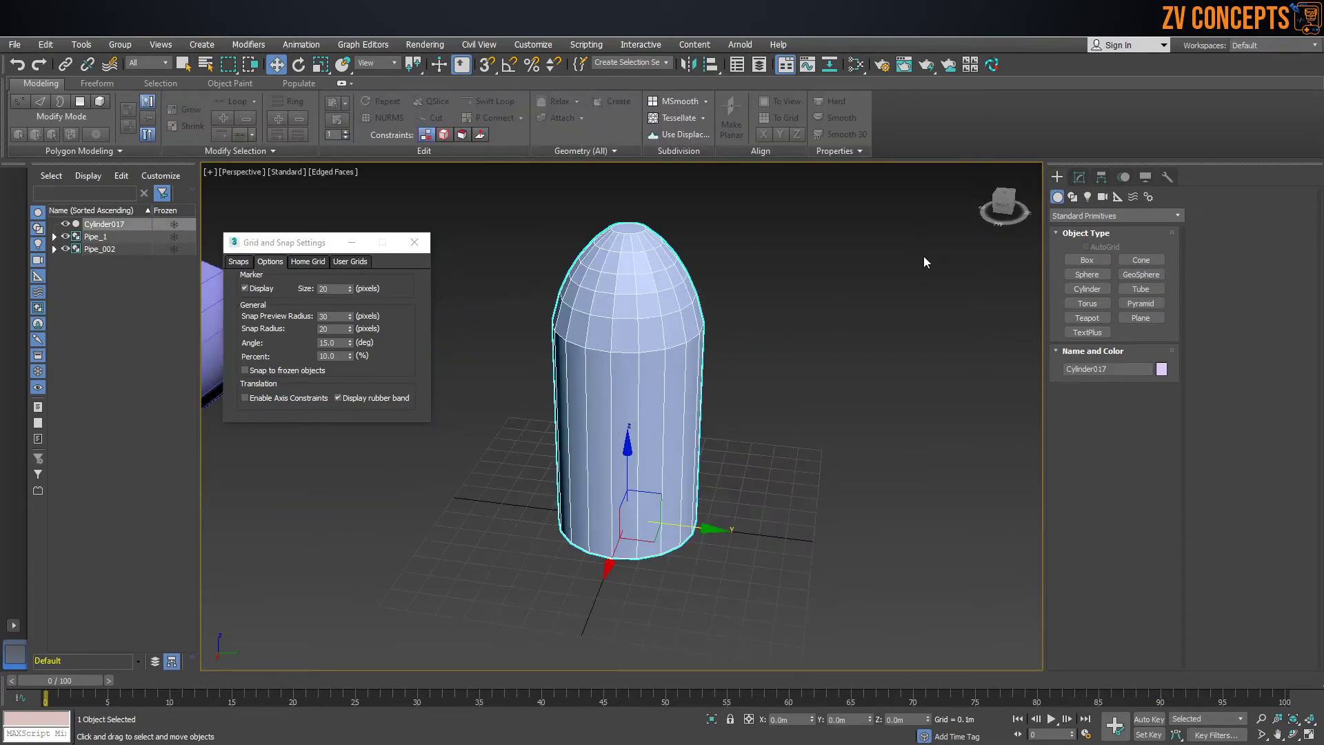
Step: Select all vertices of the rounded nose, move them up along Z to lengthen the body, and deselect the object
{"action": "left_click", "coordinate": [1078, 177]}
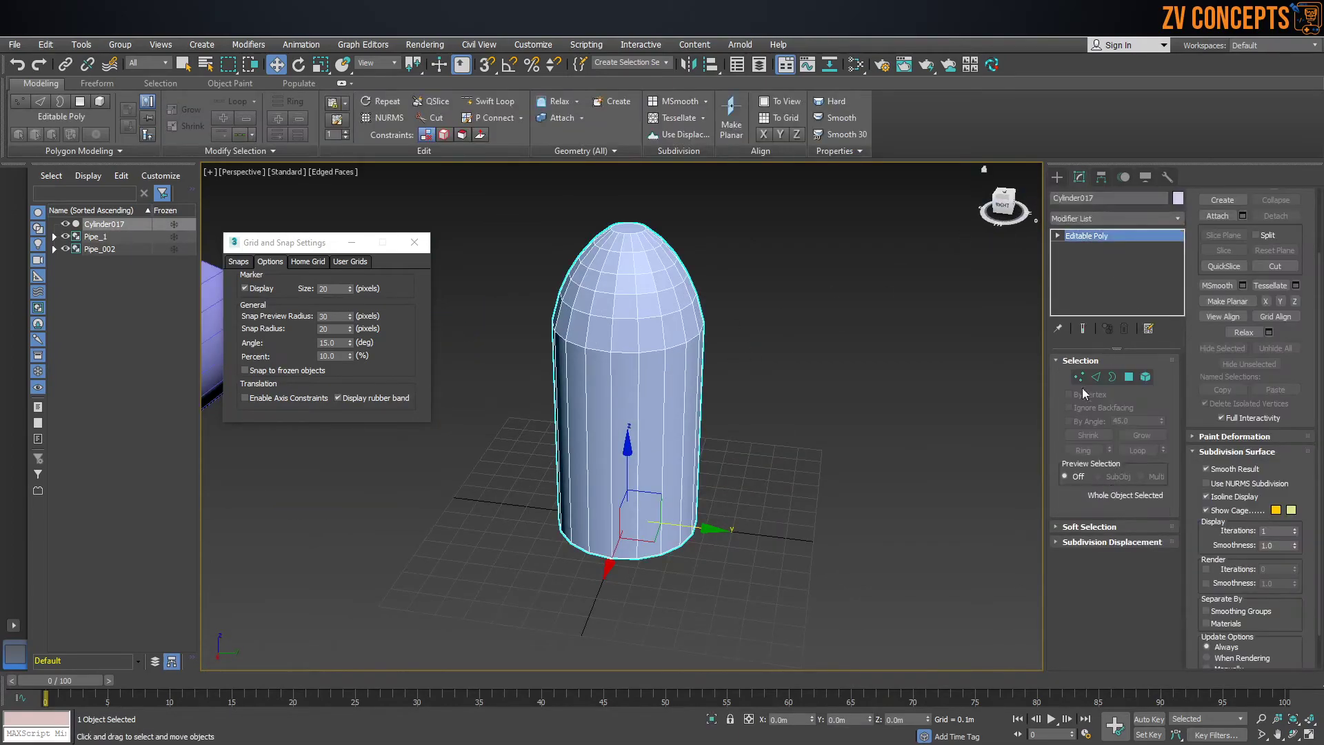
{"action": "left_click", "coordinate": [1081, 376]}
{"action": "scroll", "coordinate": [614, 333], "scroll_direction": "down", "scroll_amount": 3}
{"action": "middle_click_drag", "start_coordinate": [615, 331], "coordinate": [643, 268], "text": "alt"}
{"action": "left_click_drag", "start_coordinate": [444, 230], "coordinate": [447, 231]}
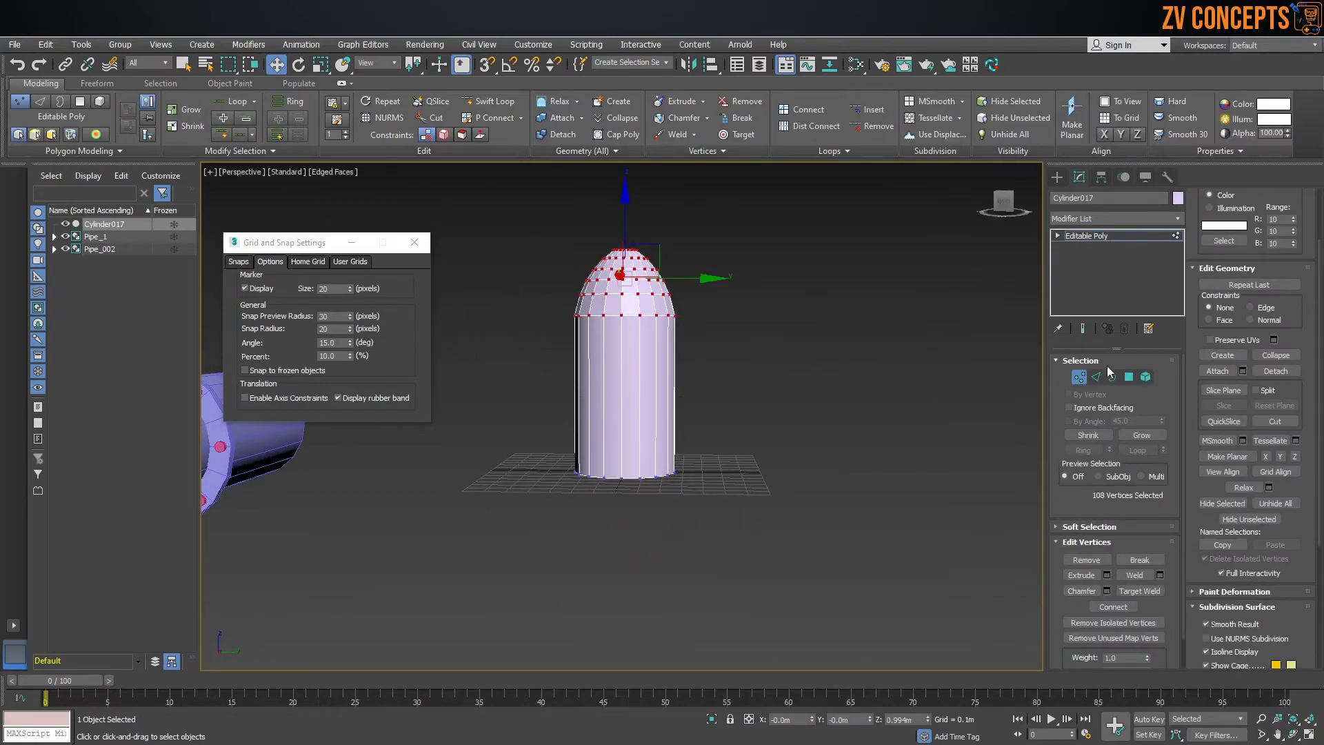
{"action": "scroll", "coordinate": [505, 303], "scroll_direction": "down", "scroll_amount": 3}
{"action": "middle_click_drag", "start_coordinate": [513, 317], "coordinate": [560, 431]}
{"action": "left_click_drag", "start_coordinate": [641, 348], "coordinate": [651, 173]}
{"action": "left_click", "coordinate": [1057, 177]}
{"action": "left_click", "coordinate": [568, 358]}
Step: Create a thin upright box standing on the ground beside the cylinder's base
{"action": "middle_click_drag", "start_coordinate": [568, 357], "coordinate": [751, 447], "text": "alt"}
{"action": "scroll", "coordinate": [750, 447], "scroll_direction": "up", "scroll_amount": 5}
{"action": "middle_click_drag", "start_coordinate": [607, 510], "coordinate": [726, 418]}
{"action": "scroll", "coordinate": [760, 432], "scroll_direction": "down", "scroll_amount": 2}
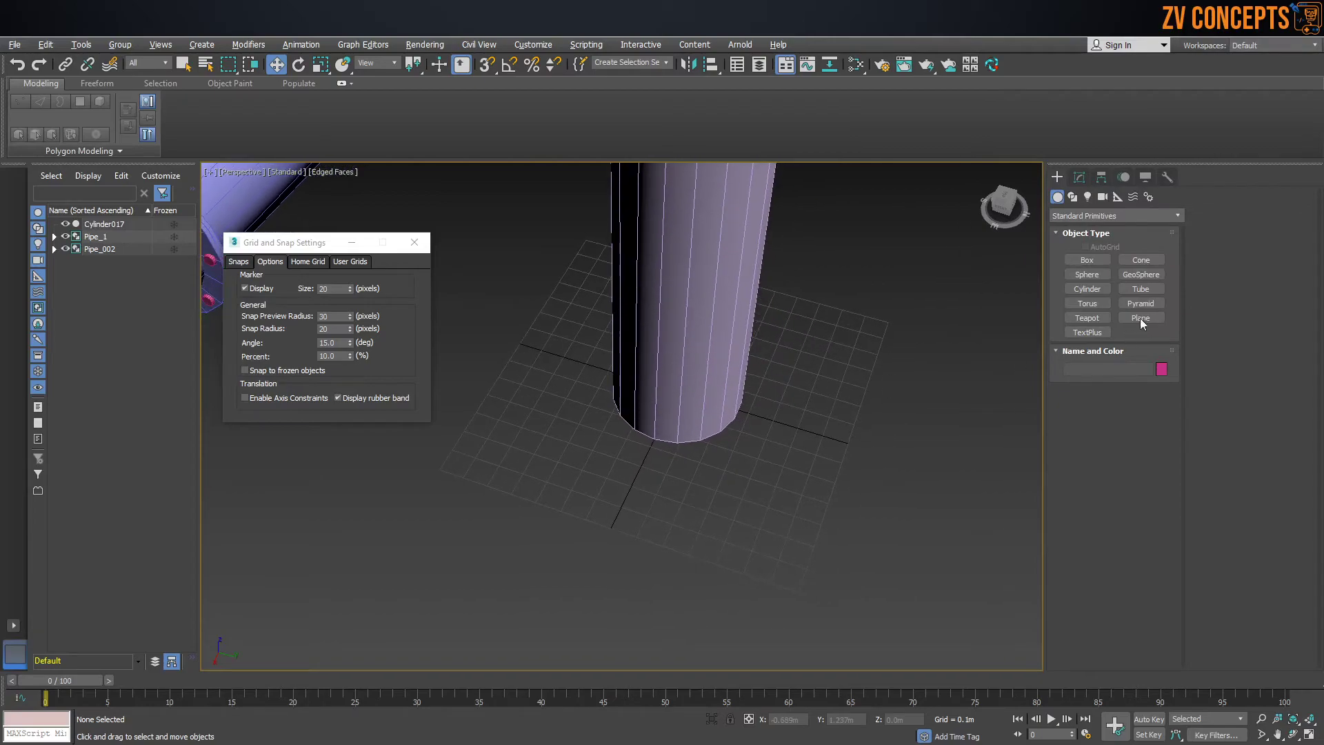
{"action": "left_click", "coordinate": [1087, 265]}
{"action": "left_click_drag", "start_coordinate": [762, 413], "coordinate": [847, 453]}
{"action": "left_click", "coordinate": [871, 332]}
{"action": "middle_click_drag", "start_coordinate": [819, 384], "coordinate": [758, 390]}
{"action": "key", "text": "w"}
{"action": "middle_click_drag", "start_coordinate": [765, 427], "coordinate": [790, 374], "text": "alt"}
{"action": "scroll", "coordinate": [789, 374], "scroll_direction": "up", "scroll_amount": 3}
Step: Convert the thin box to an Editable Poly and enter edge editing
{"action": "left_click", "coordinate": [850, 326]}
{"action": "left_click", "coordinate": [805, 325]}
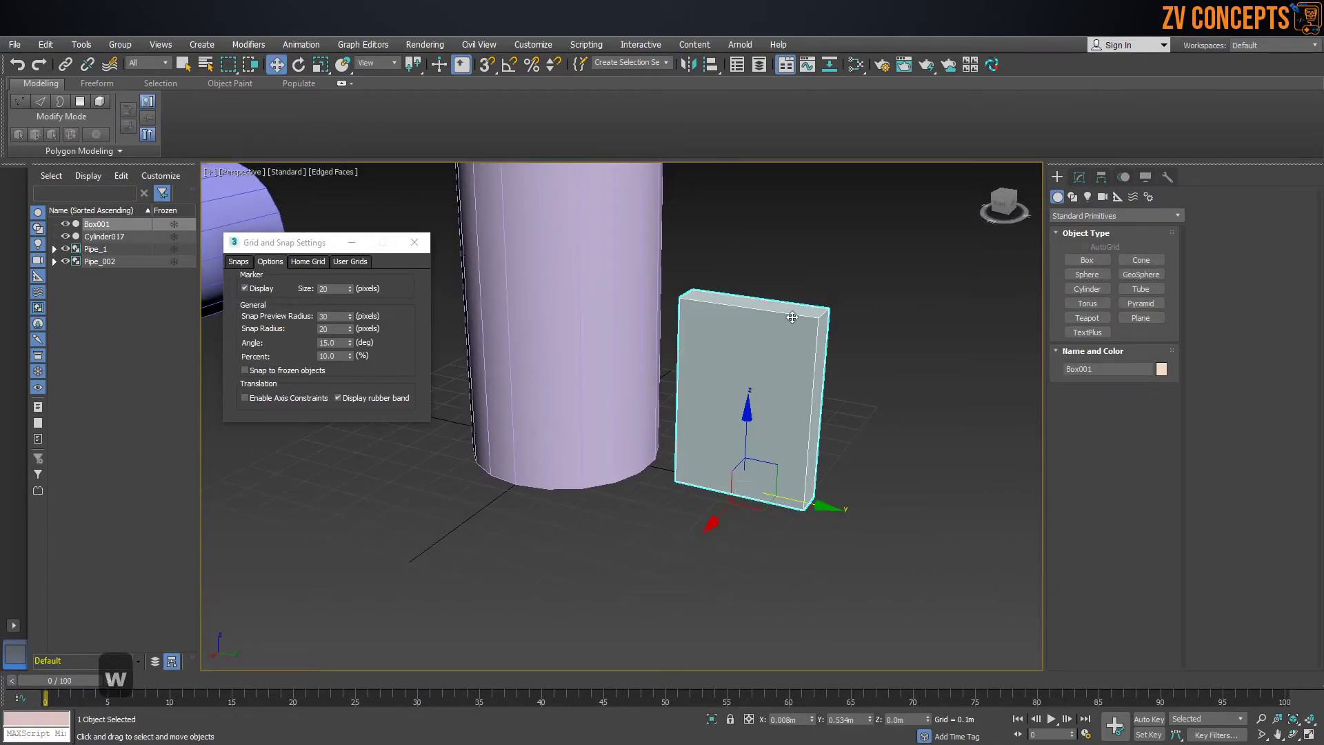
{"action": "right_click", "coordinate": [799, 270]}
{"action": "mouse_move", "coordinate": [896, 453]}
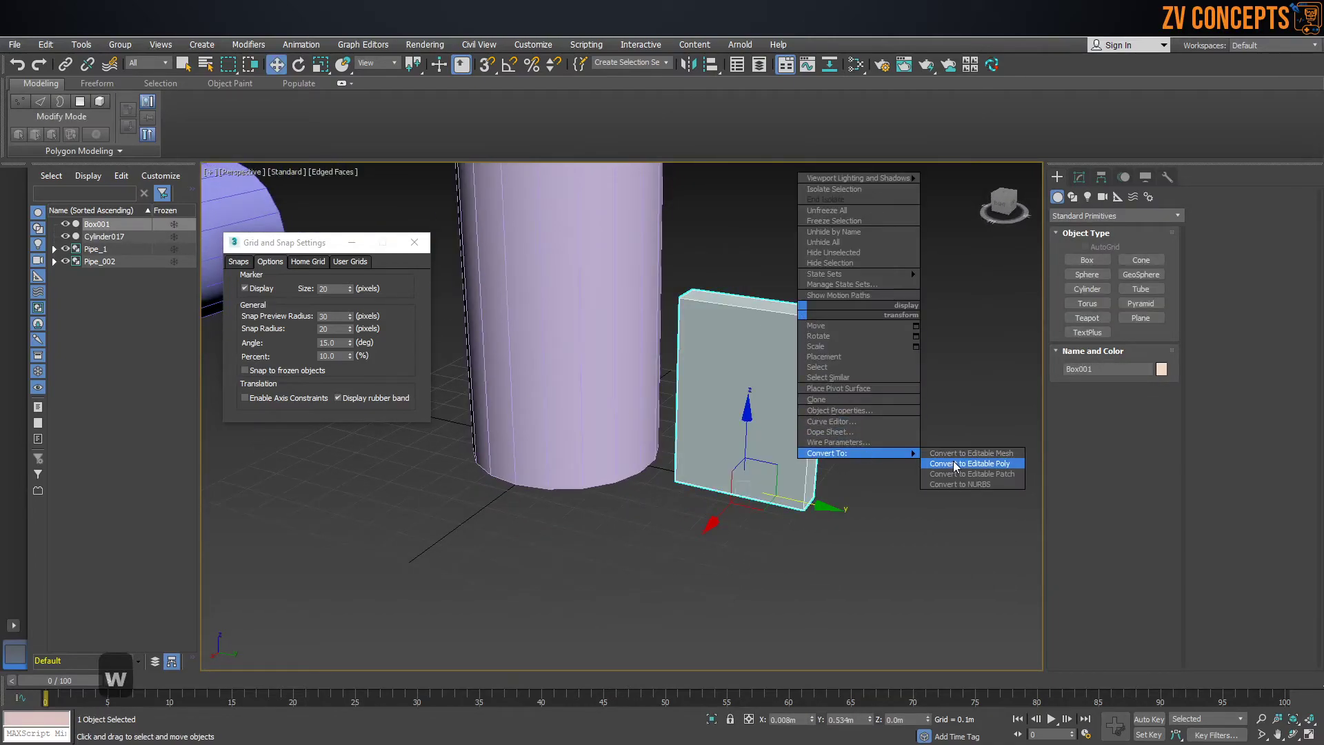
{"action": "left_click", "coordinate": [954, 458]}
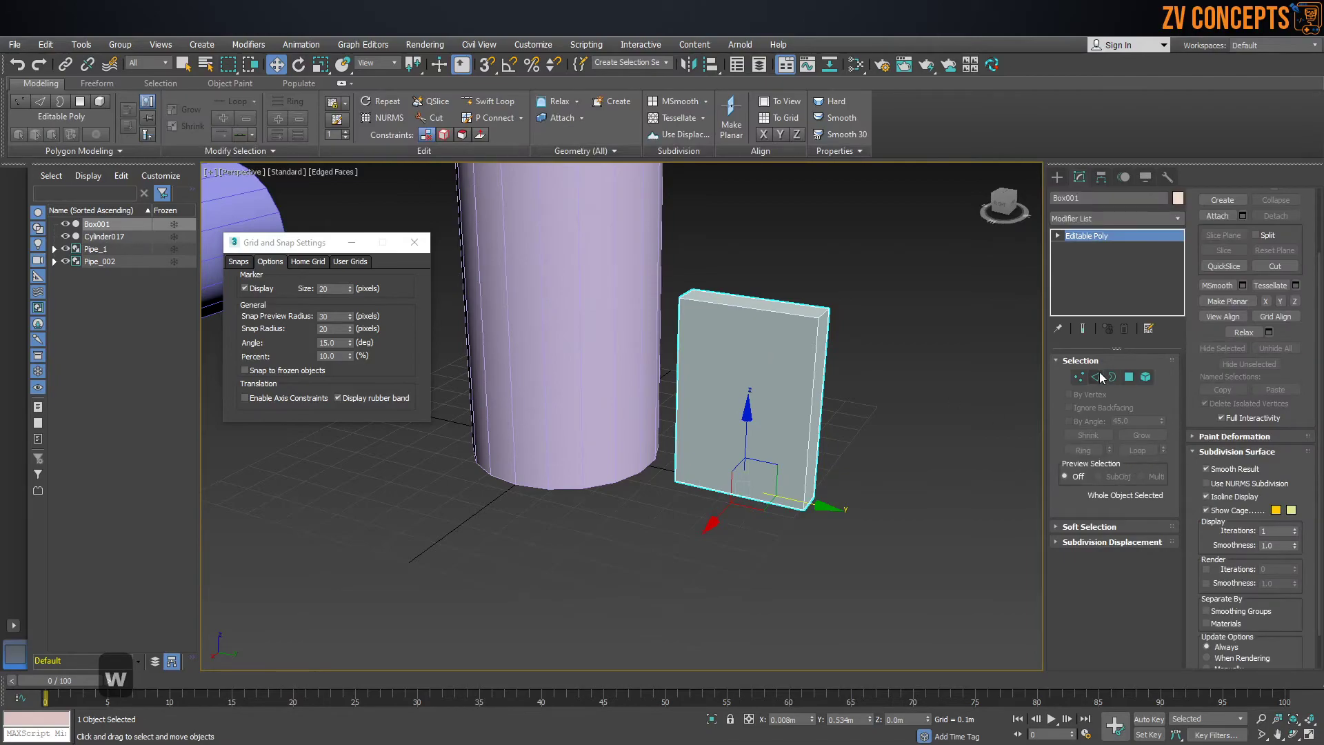
{"action": "left_click", "coordinate": [1098, 377]}
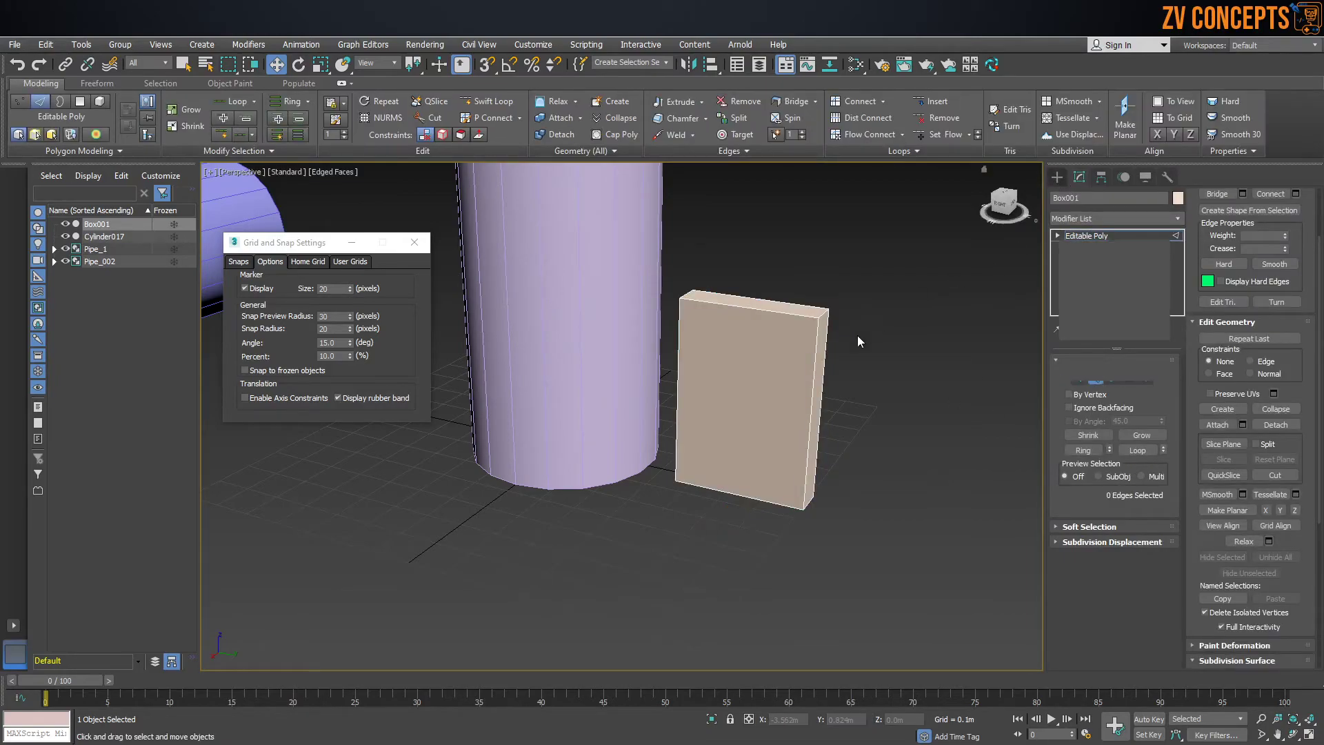
Step: Centre the box at X 0 in the Top view and move it along Y to about 0.425 m, against the cylinder's side
{"action": "key", "text": "t"}
{"action": "key", "text": "z"}
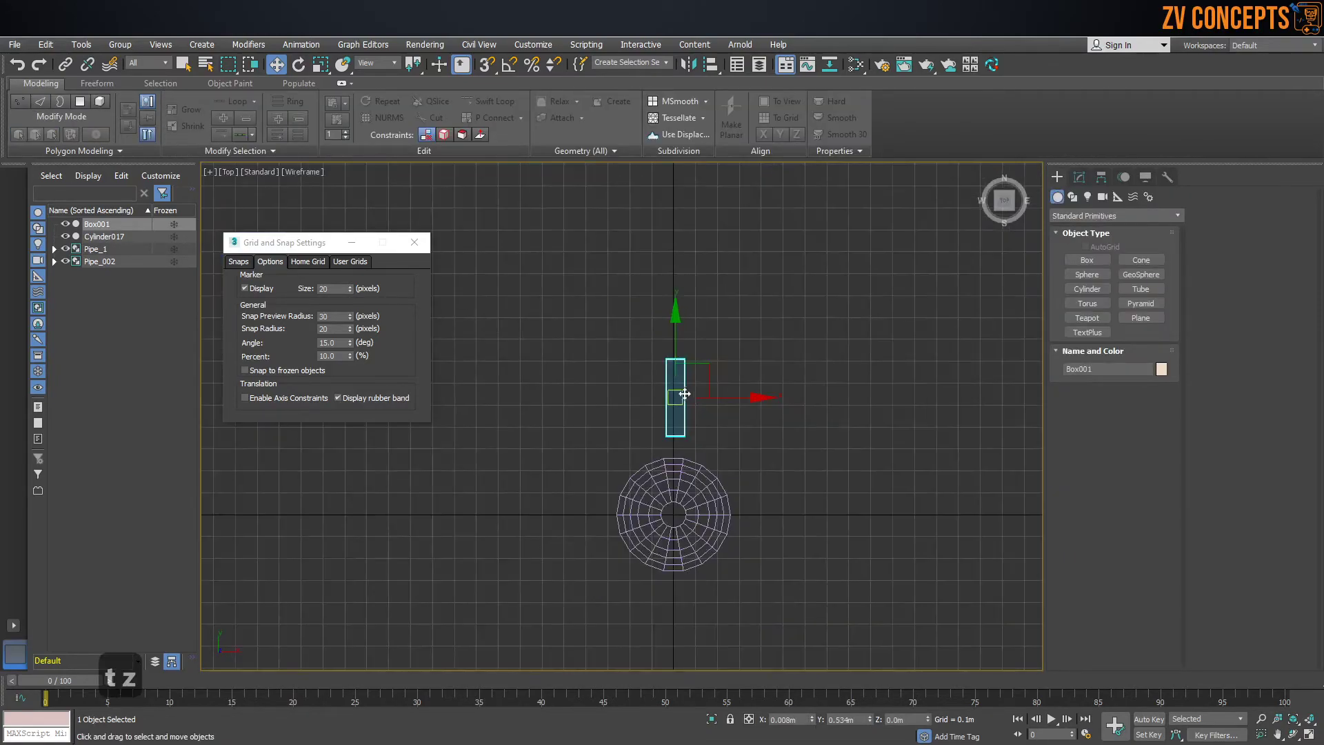
{"action": "right_click", "coordinate": [813, 719]}
{"action": "right_click", "coordinate": [869, 717]}
{"action": "scroll", "coordinate": [703, 528], "scroll_direction": "up", "scroll_amount": 4}
{"action": "left_click_drag", "start_coordinate": [644, 442], "coordinate": [655, 247]}
{"action": "key", "text": "p"}
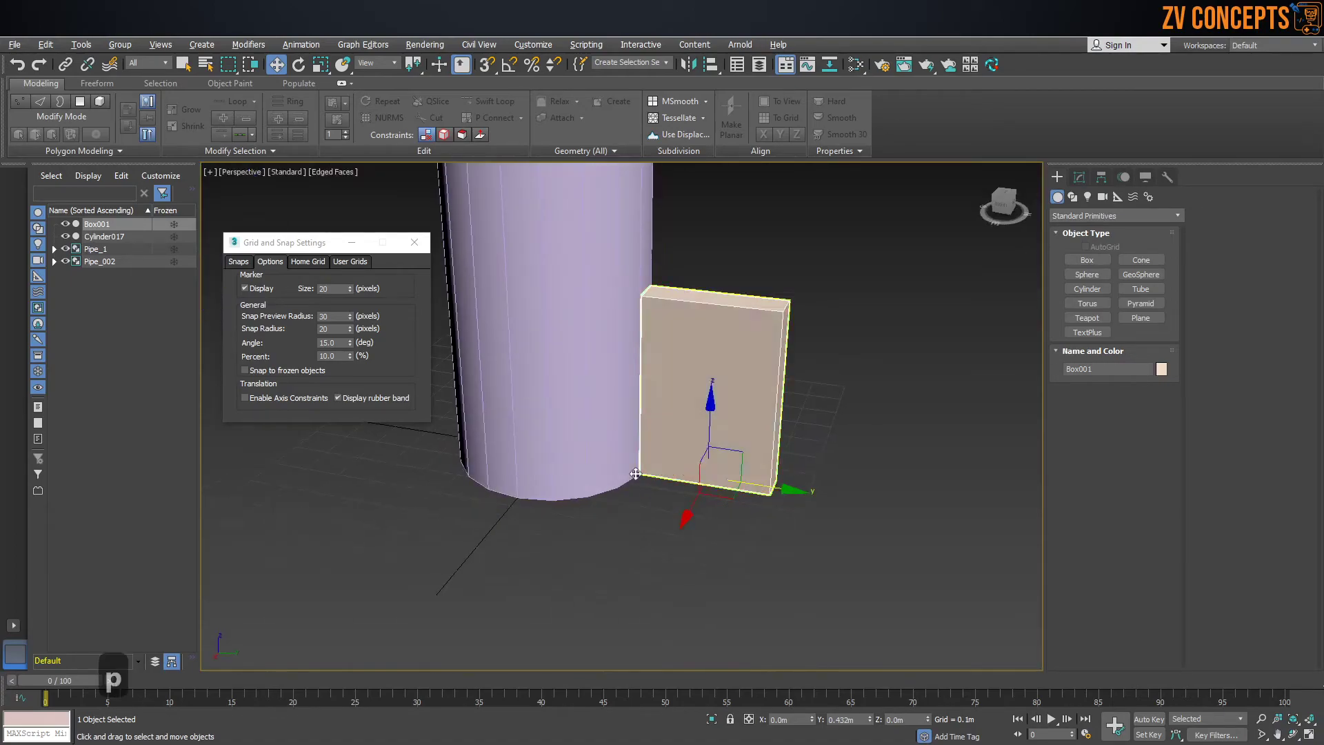
{"action": "scroll", "coordinate": [683, 472], "scroll_direction": "up", "scroll_amount": 6}
{"action": "middle_click_drag", "start_coordinate": [684, 468], "coordinate": [768, 471], "text": "alt"}
{"action": "scroll", "coordinate": [759, 449], "scroll_direction": "down", "scroll_amount": 5}
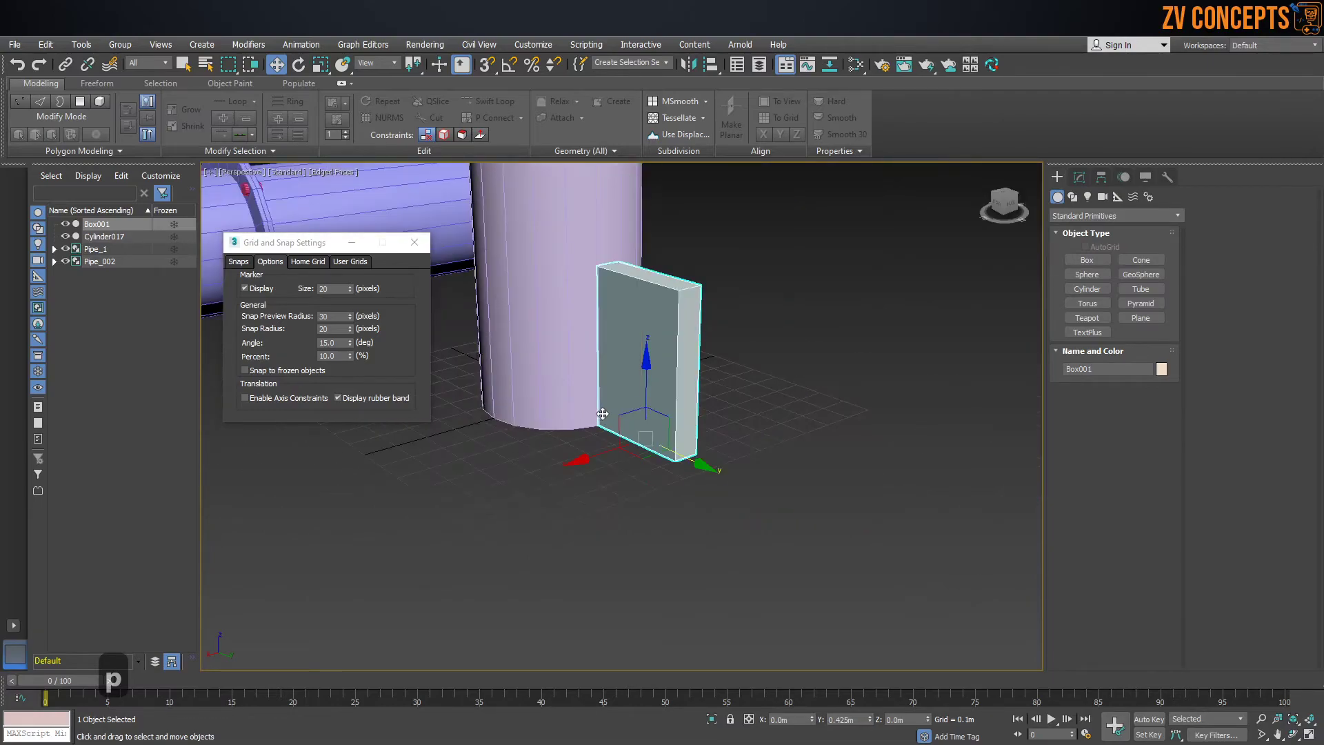
Step: Adjust only the pivot of the thin box, placing it at X 0, Y 0 on the cylinder's centre
{"action": "middle_click_drag", "start_coordinate": [578, 353], "coordinate": [757, 503], "text": "alt"}
{"action": "scroll", "coordinate": [757, 504], "scroll_direction": "down", "scroll_amount": 4}
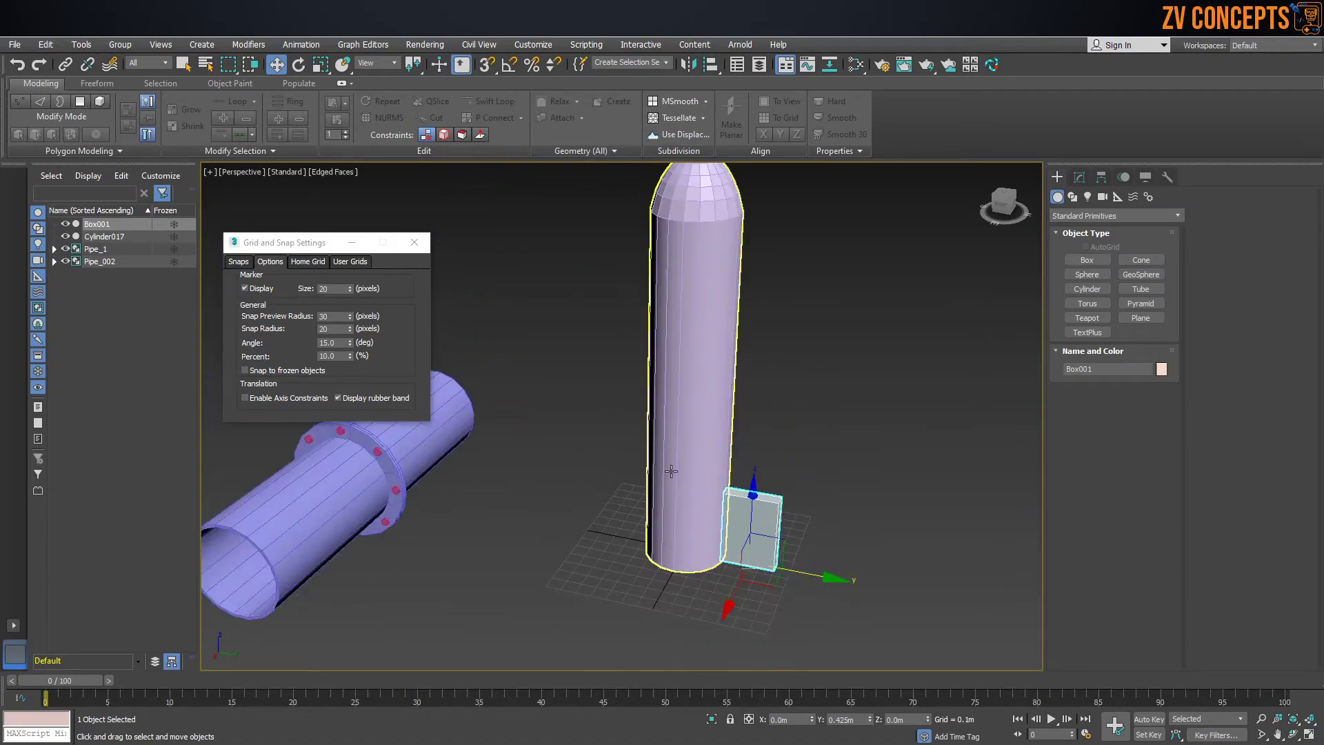
{"action": "key", "text": "t"}
{"action": "key", "text": "z"}
{"action": "scroll", "coordinate": [685, 436], "scroll_direction": "down", "scroll_amount": 5}
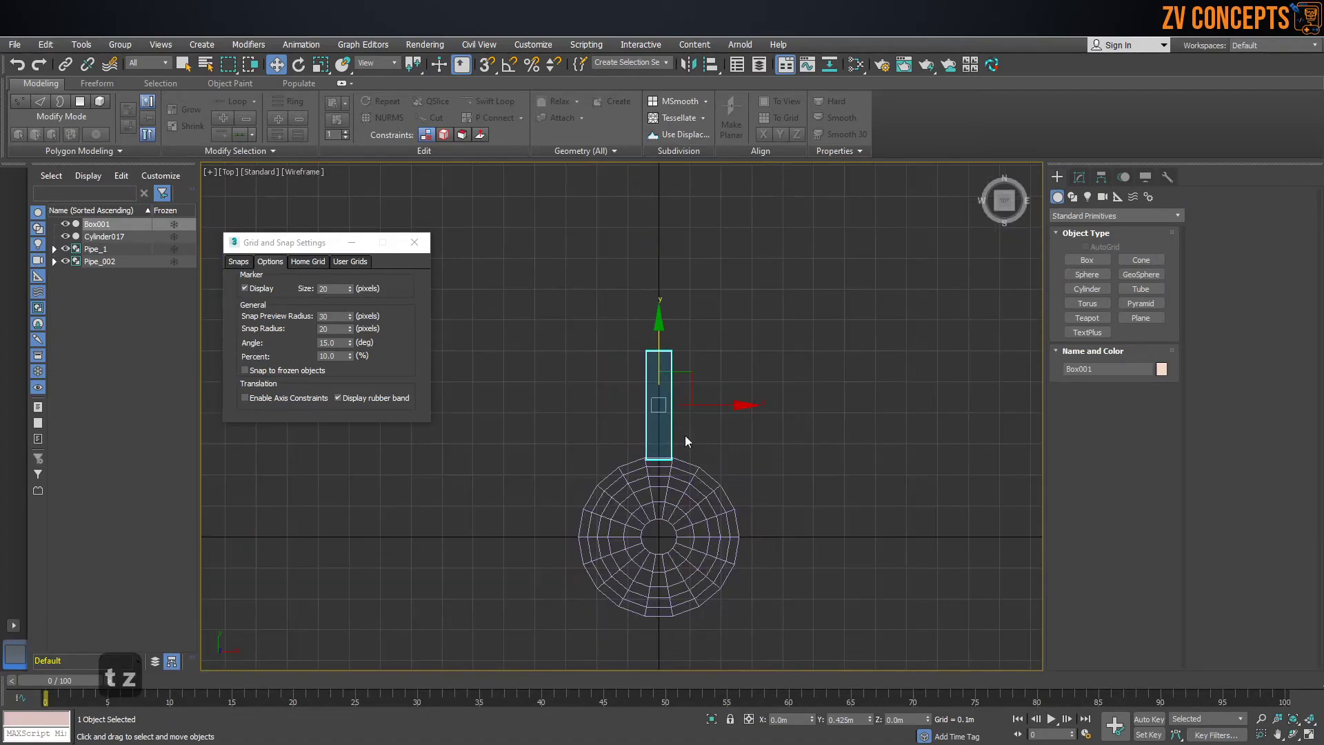
{"action": "scroll", "coordinate": [695, 398], "scroll_direction": "down", "scroll_amount": 3}
{"action": "scroll", "coordinate": [695, 399], "scroll_direction": "up", "scroll_amount": 3}
{"action": "middle_click_drag", "start_coordinate": [697, 401], "coordinate": [708, 356]}
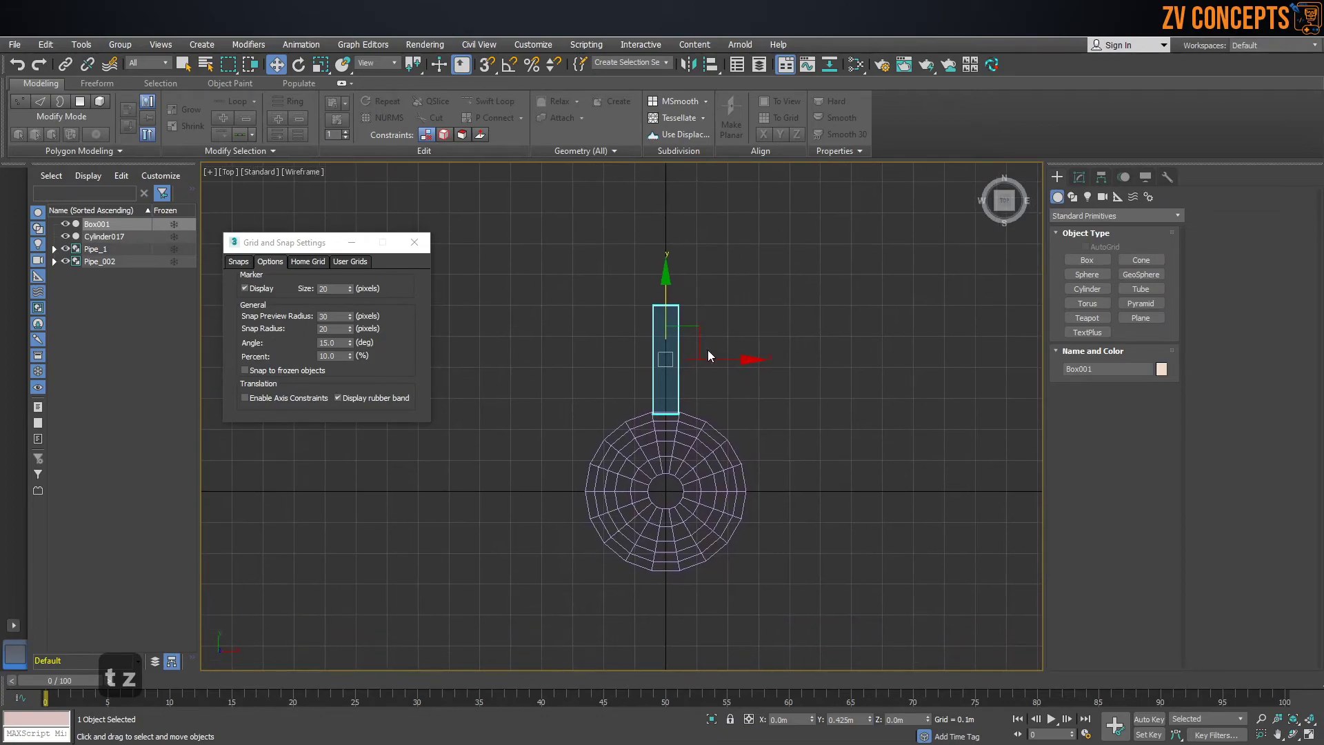
{"action": "left_click", "coordinate": [1100, 178]}
{"action": "left_click", "coordinate": [1108, 273]}
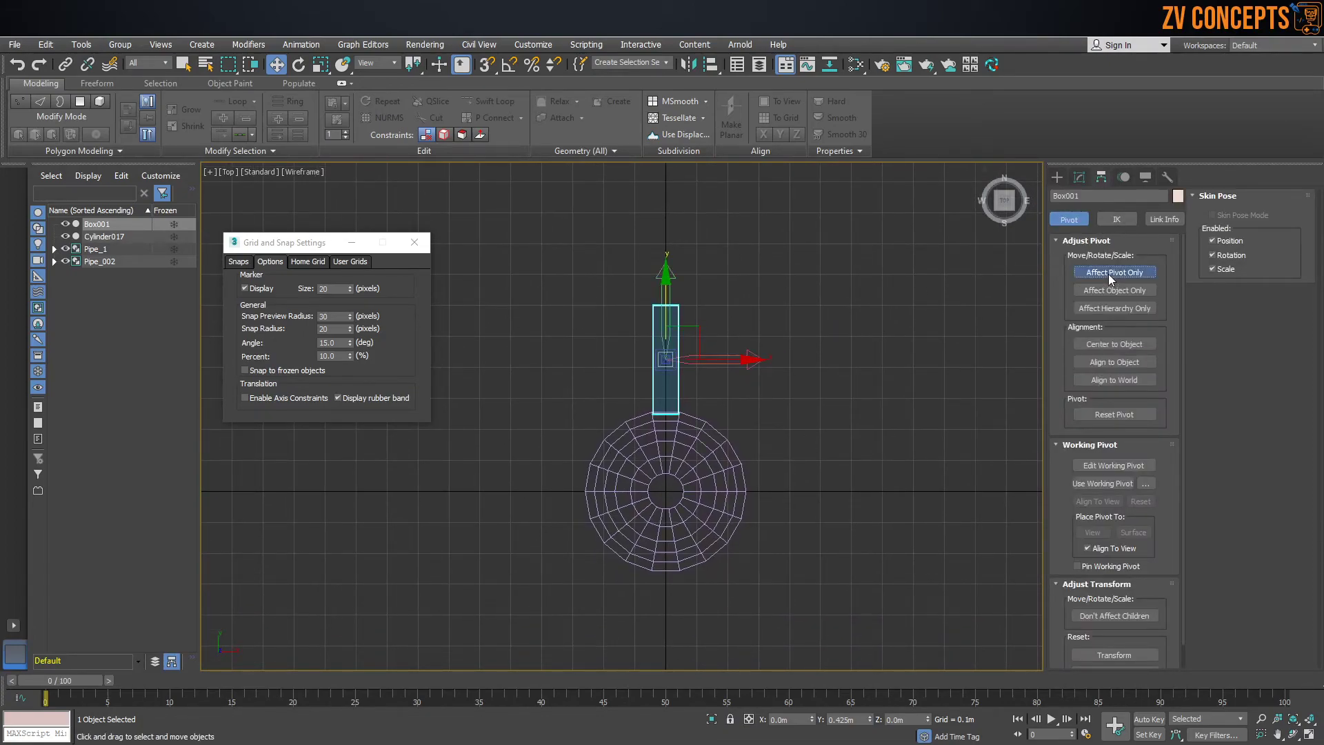
{"action": "left_click", "coordinate": [1107, 346]}
{"action": "right_click", "coordinate": [870, 720]}
{"action": "middle_click_drag", "start_coordinate": [725, 525], "coordinate": [723, 509]}
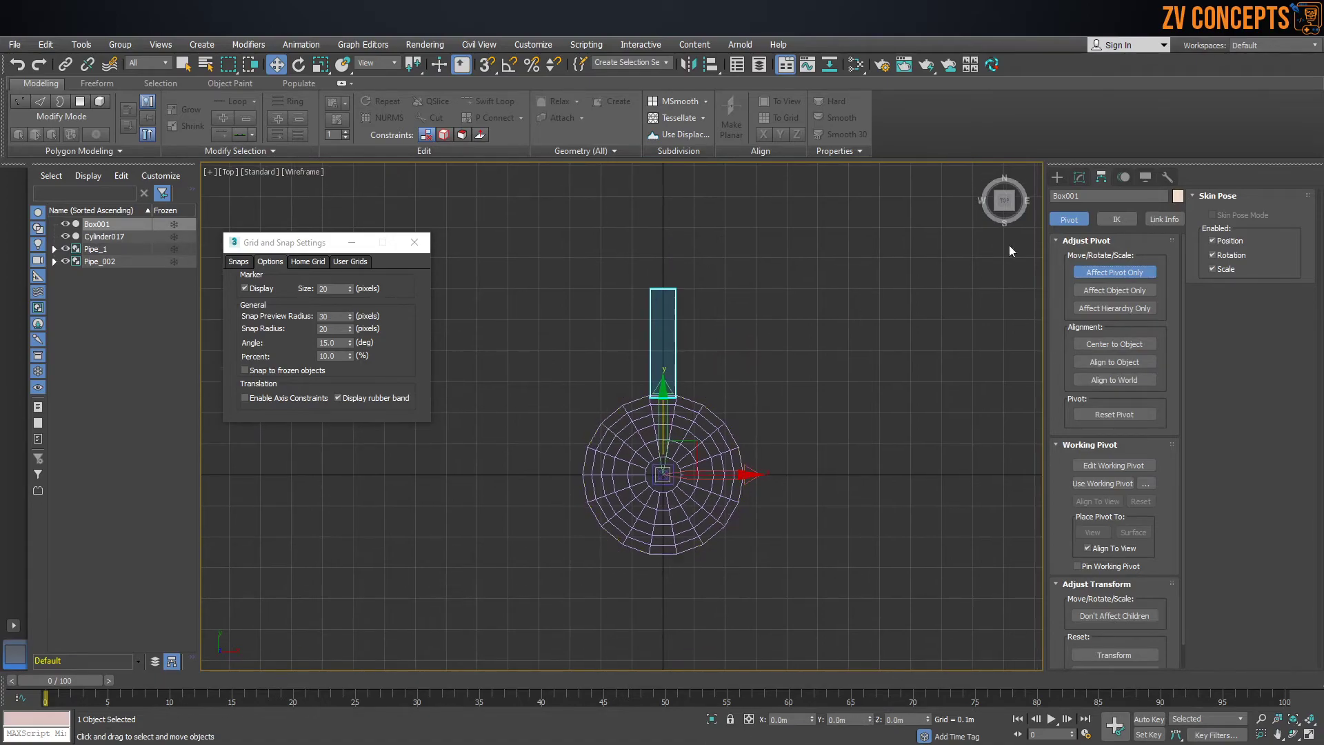
{"action": "left_click", "coordinate": [1057, 178]}
Step: Rotate-clone the fin box about Z by -90 degrees with angle snapping, making two instances around the cylinder
{"action": "scroll", "coordinate": [753, 366], "scroll_direction": "up", "scroll_amount": 3}
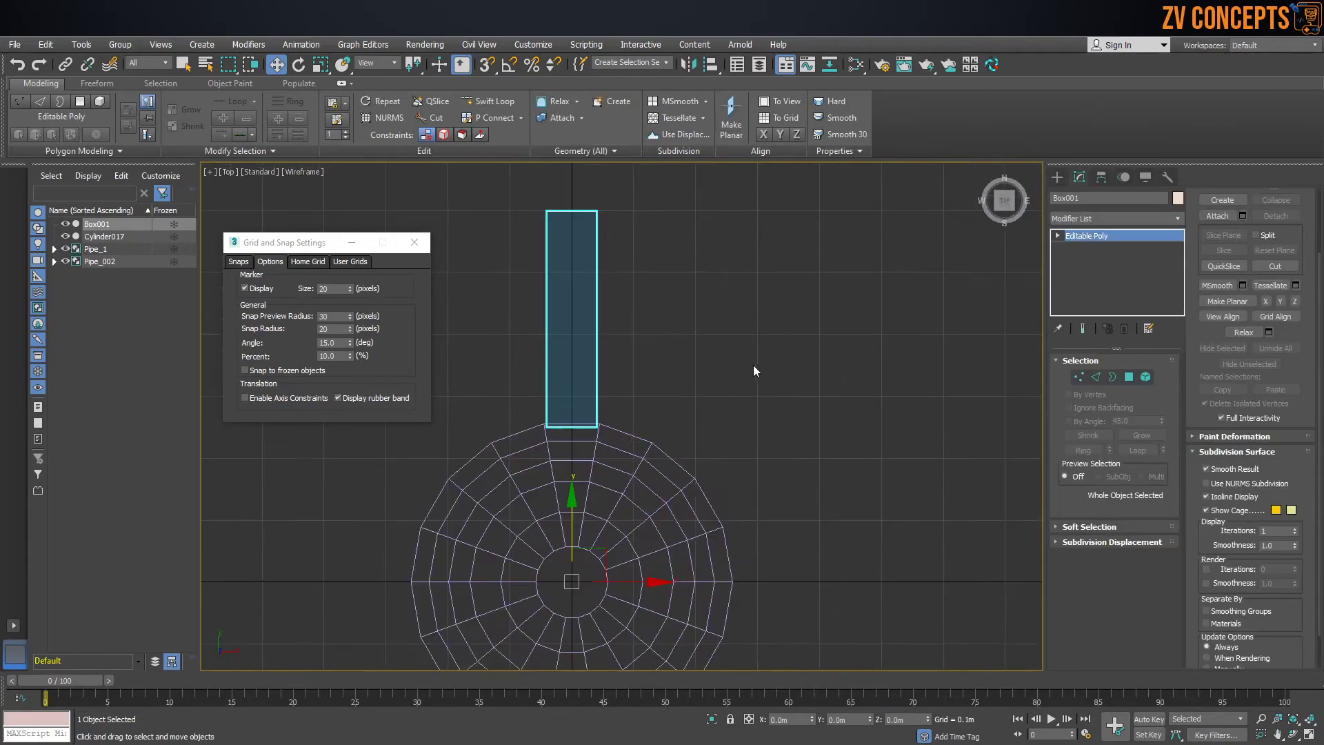
{"action": "key", "text": "e"}
{"action": "scroll", "coordinate": [619, 441], "scroll_direction": "down", "scroll_amount": 3}
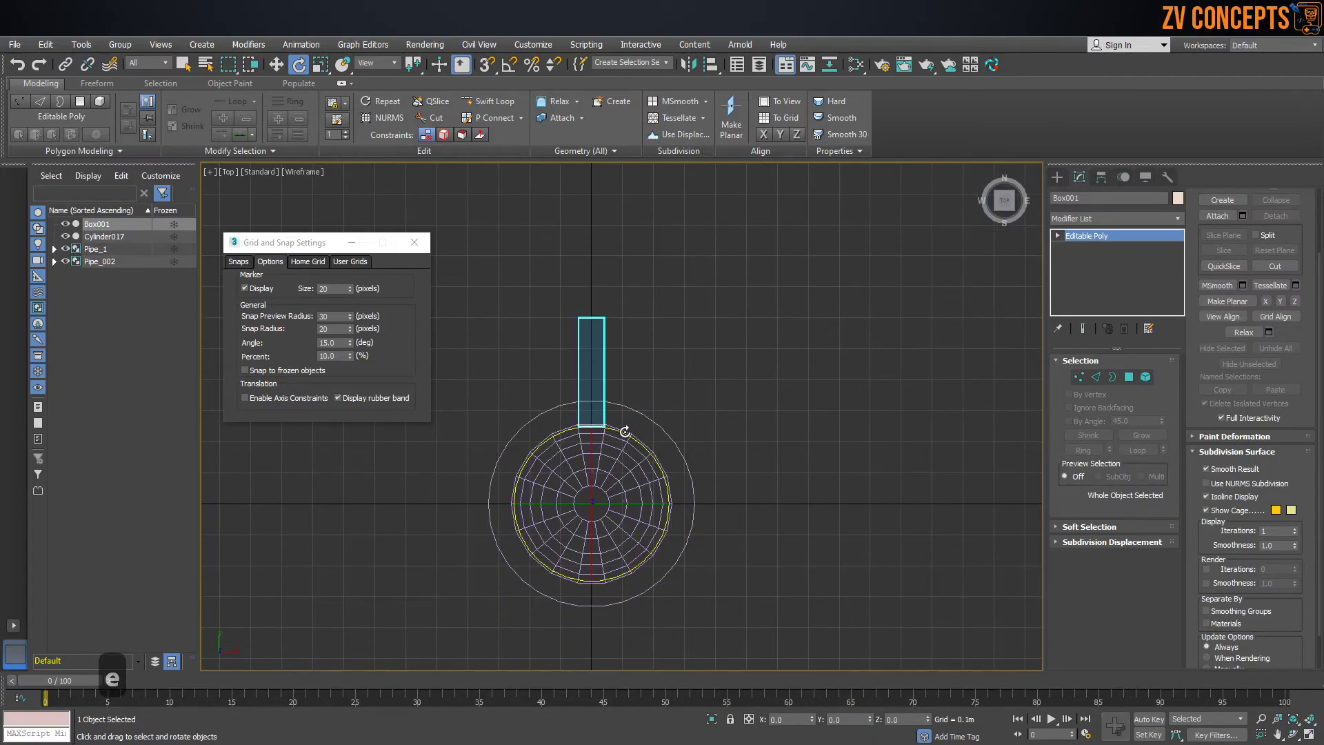
{"action": "left_click_drag", "start_coordinate": [648, 433], "coordinate": [688, 475]}
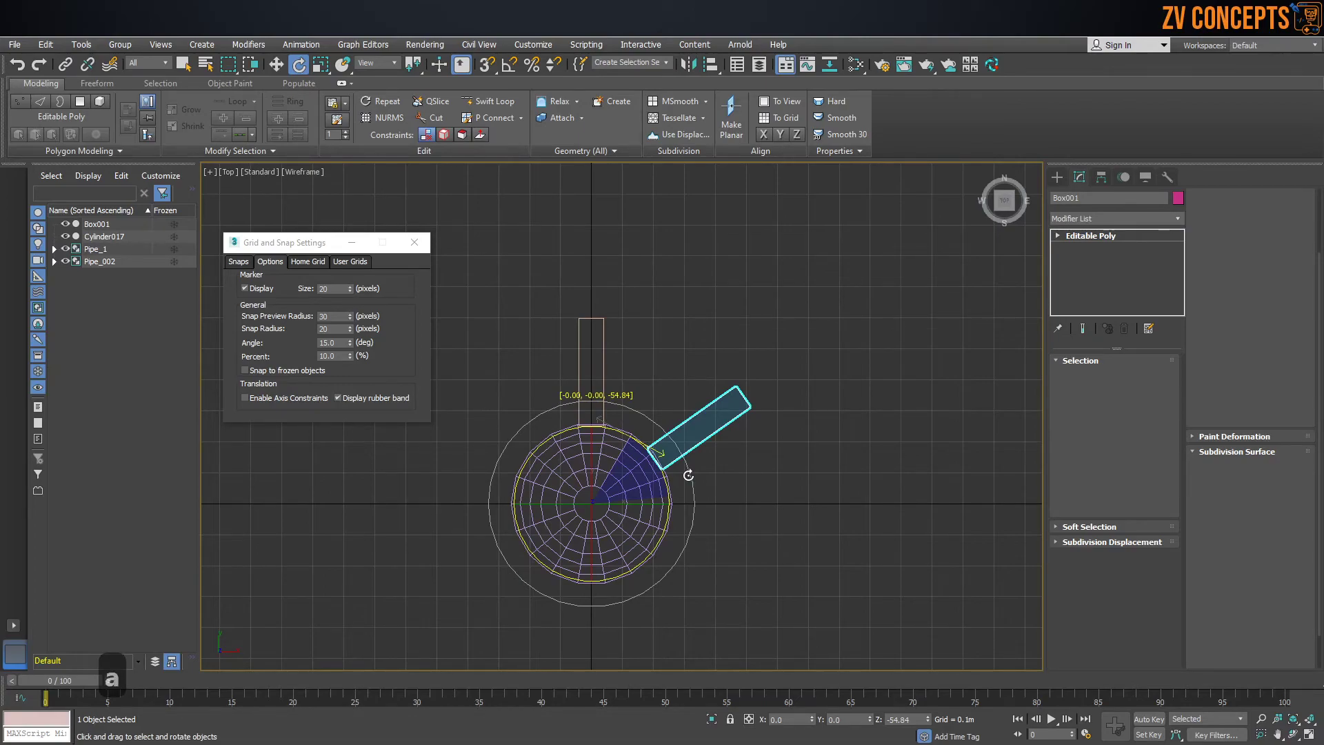
{"action": "left_click_drag", "start_coordinate": [688, 475], "coordinate": [702, 333]}
{"action": "left_click", "coordinate": [697, 394]}
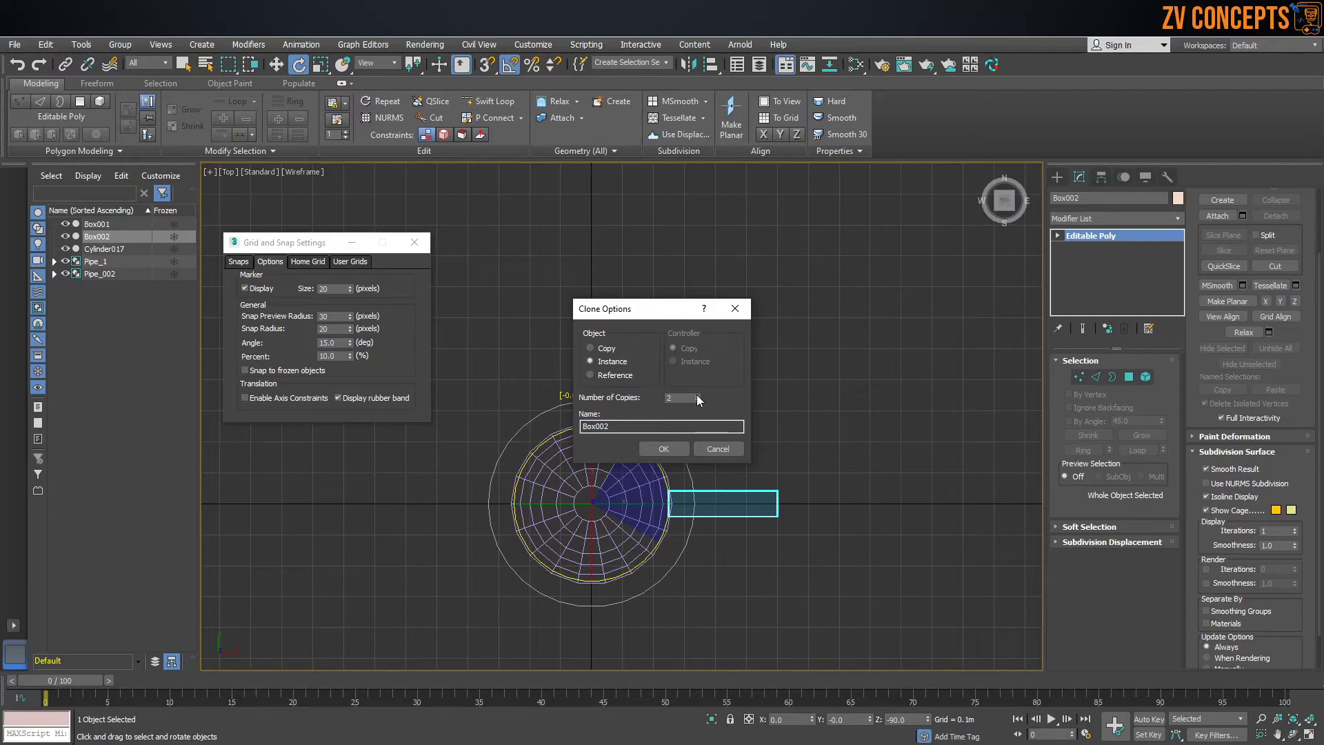
{"action": "left_click", "coordinate": [664, 449]}
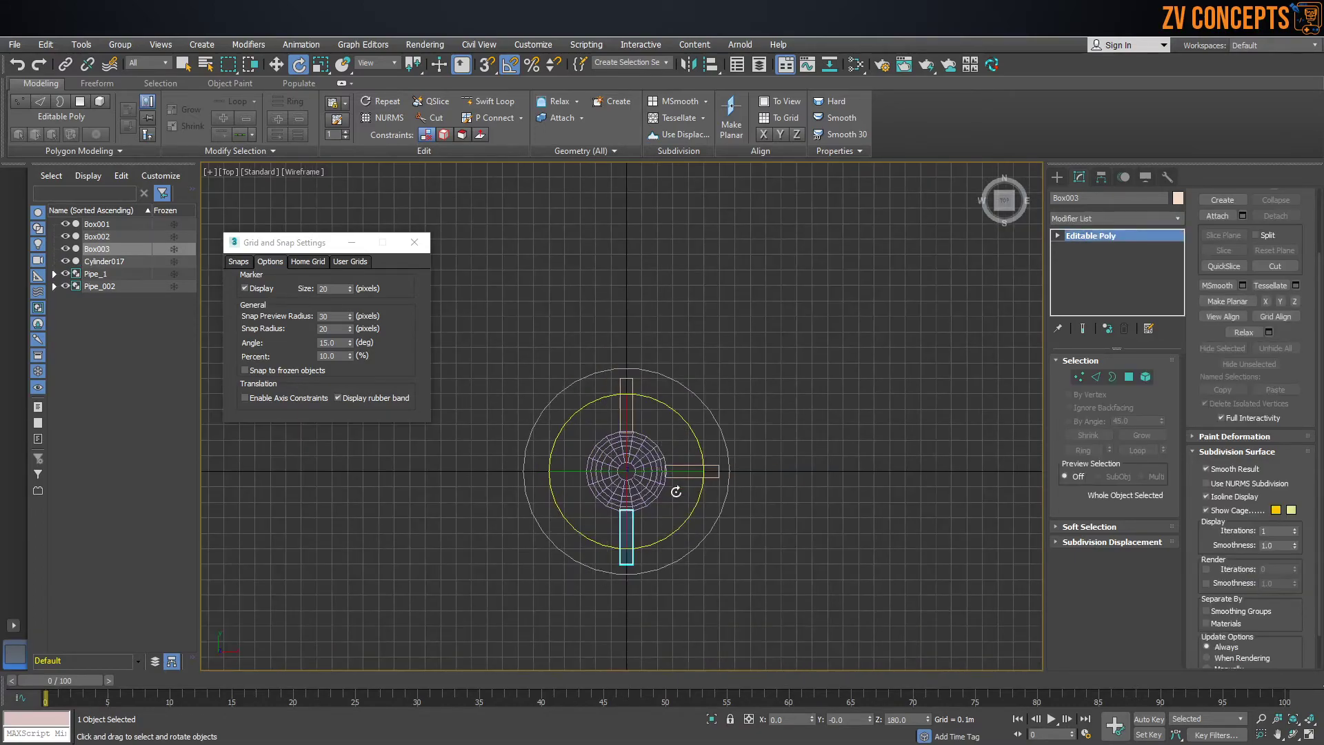
Step: Rotate-clone the last fin another -90 degrees as one instance to complete the four fins, and return to the perspective view
{"action": "scroll", "coordinate": [675, 491], "scroll_direction": "up", "scroll_amount": 2}
{"action": "middle_click_drag", "start_coordinate": [676, 491], "coordinate": [686, 398]}
{"action": "left_click_drag", "start_coordinate": [699, 331], "coordinate": [708, 336], "text": "shift"}
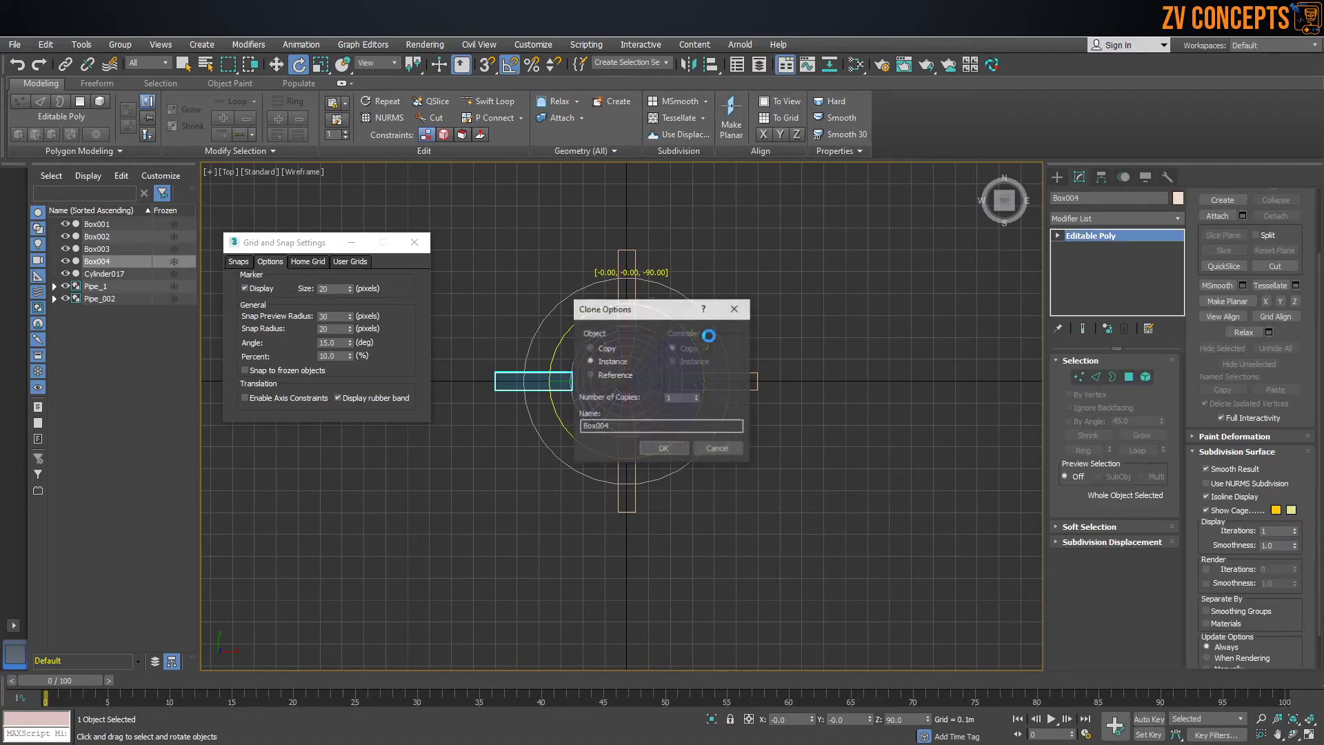
{"action": "left_click", "coordinate": [672, 444]}
{"action": "key", "text": "p"}
{"action": "scroll", "coordinate": [694, 397], "scroll_direction": "up", "scroll_amount": 4}
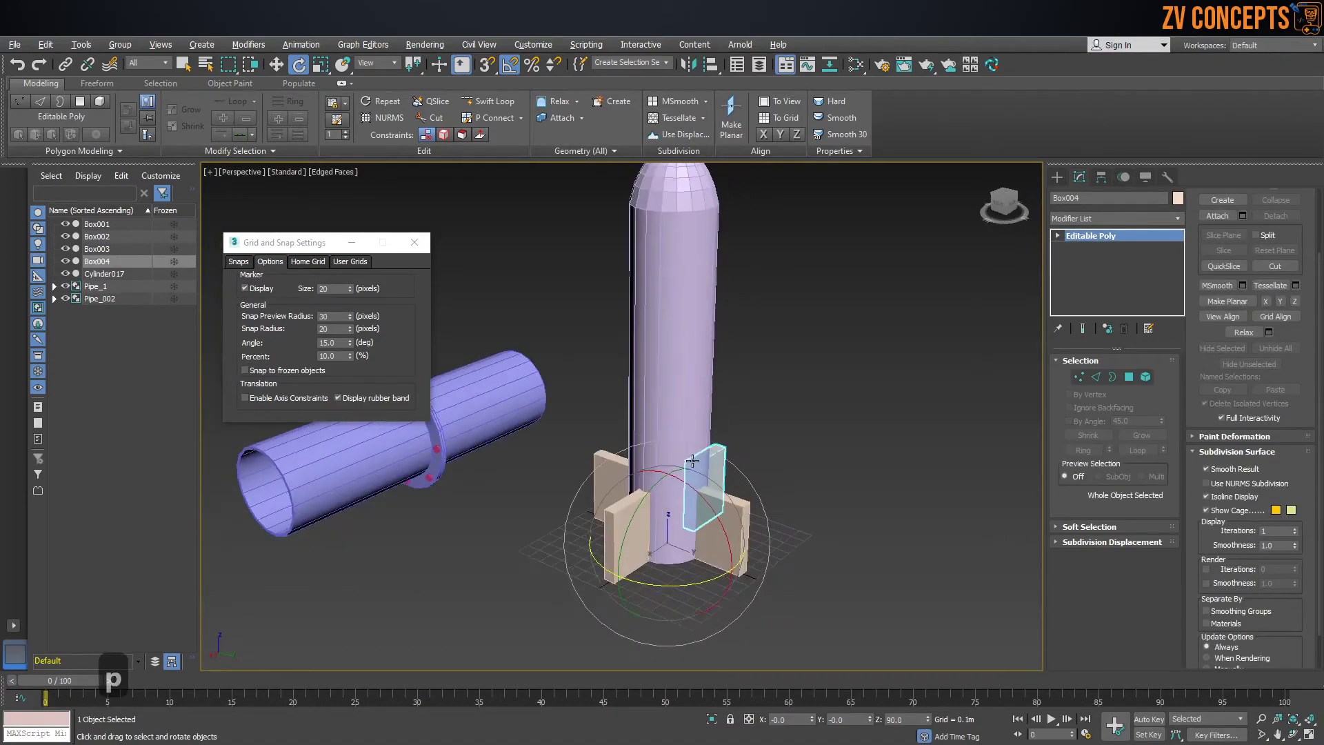
Step: Select the upper outer edge of one fin and move it down along Z to about 0.153 m to slope the fins
{"action": "left_click", "coordinate": [864, 463]}
{"action": "key", "text": "w"}
{"action": "left_click", "coordinate": [760, 556]}
{"action": "middle_click_drag", "start_coordinate": [760, 556], "coordinate": [837, 531], "text": "alt"}
{"action": "left_click", "coordinate": [1096, 377]}
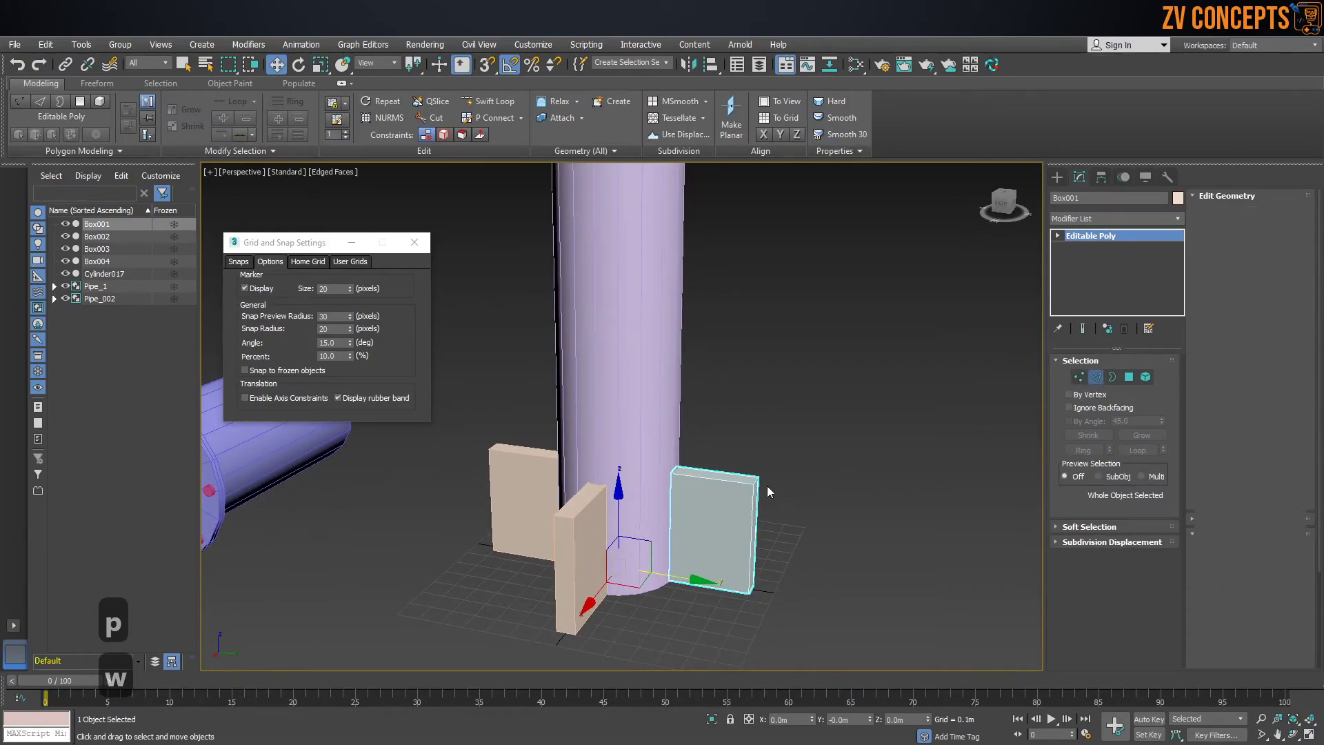
{"action": "left_click", "coordinate": [765, 486]}
{"action": "scroll", "coordinate": [765, 485], "scroll_direction": "up", "scroll_amount": 5}
{"action": "scroll", "coordinate": [748, 426], "scroll_direction": "down", "scroll_amount": 6}
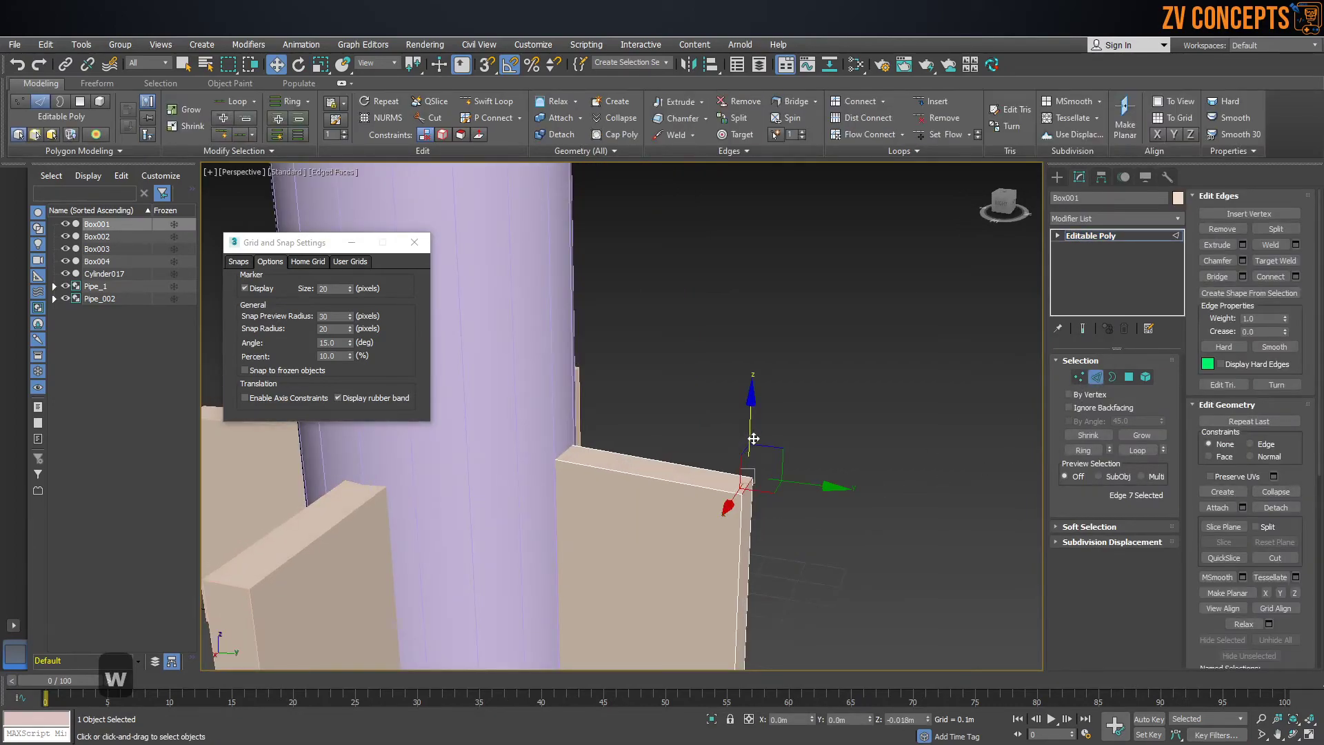
{"action": "scroll", "coordinate": [689, 468], "scroll_direction": "down", "scroll_amount": 3}
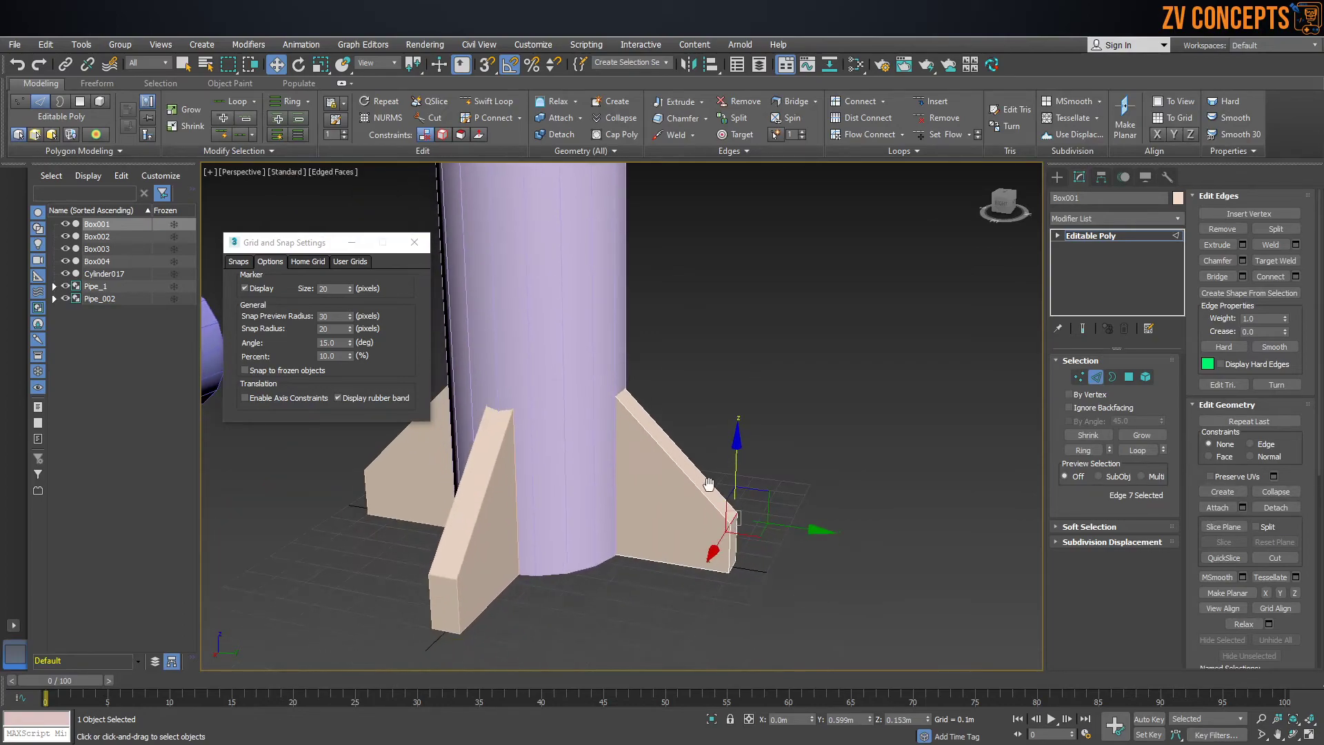
{"action": "scroll", "coordinate": [752, 545], "scroll_direction": "up", "scroll_amount": 2}
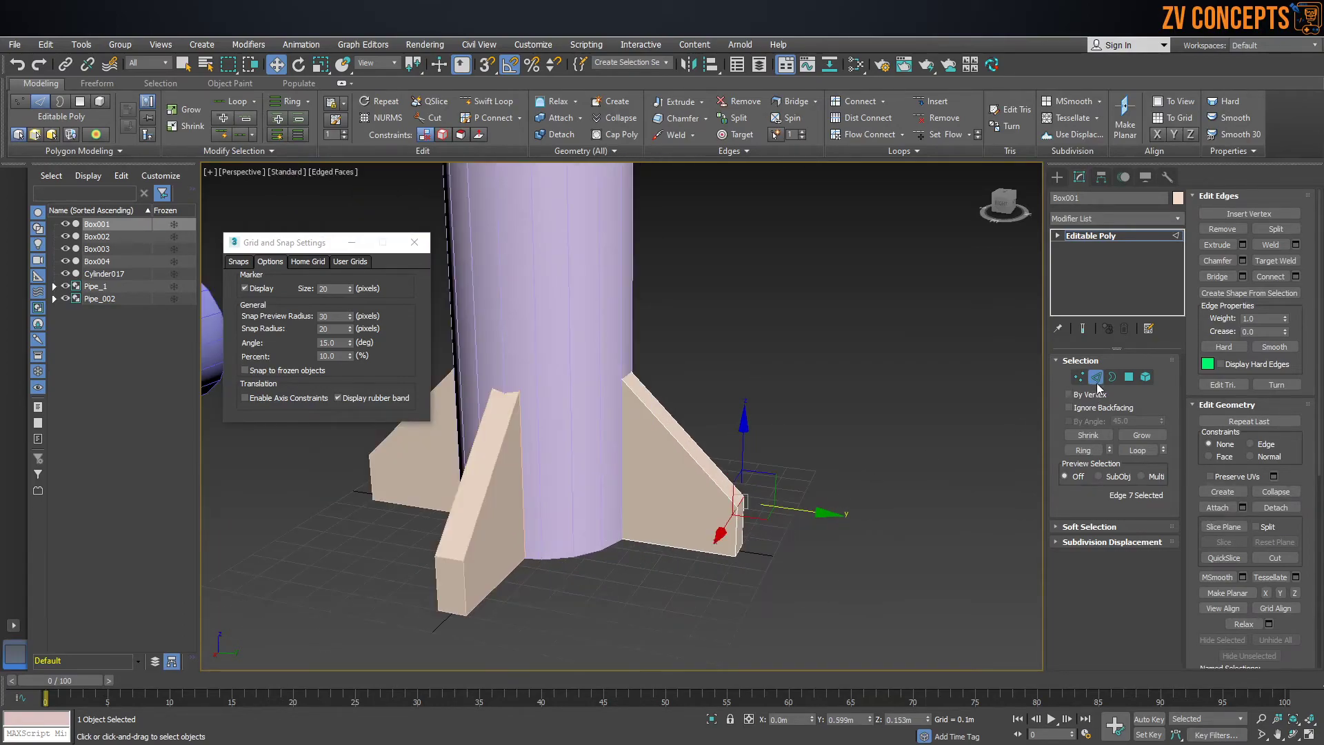
Step: Select the outer end face of the fin and move it inward along Y to about 0.463 m
{"action": "left_click", "coordinate": [1128, 377]}
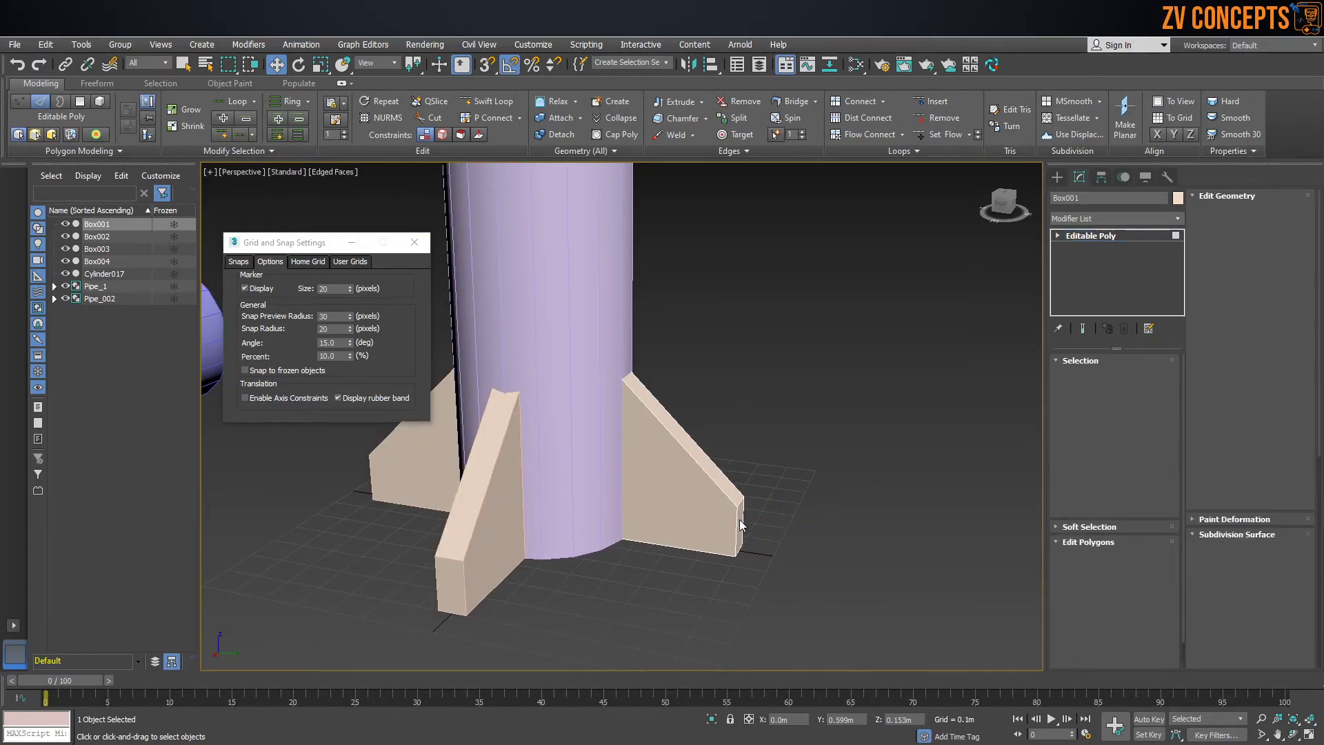
{"action": "left_click", "coordinate": [742, 521]}
{"action": "left_click_drag", "start_coordinate": [800, 537], "coordinate": [751, 537]}
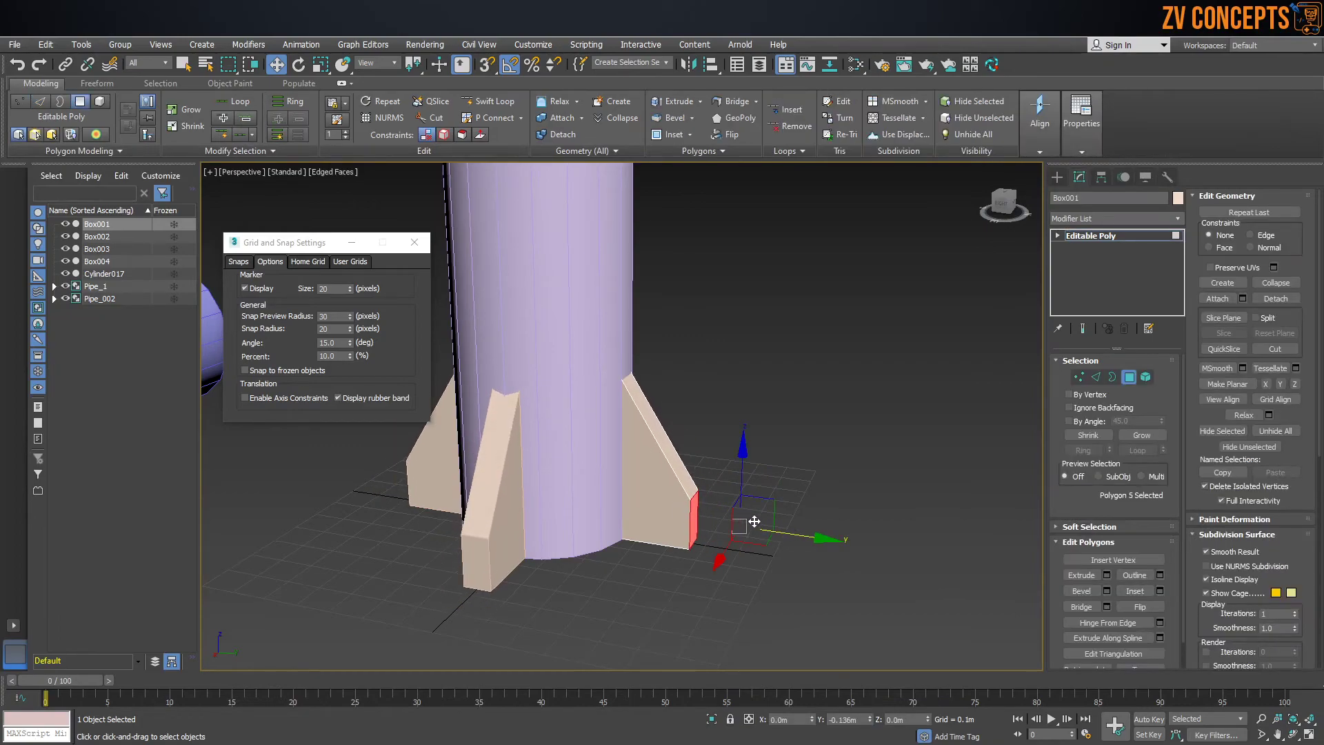
{"action": "left_click", "coordinate": [713, 501]}
{"action": "scroll", "coordinate": [713, 499], "scroll_direction": "up", "scroll_amount": 3}
{"action": "left_click", "coordinate": [686, 512]}
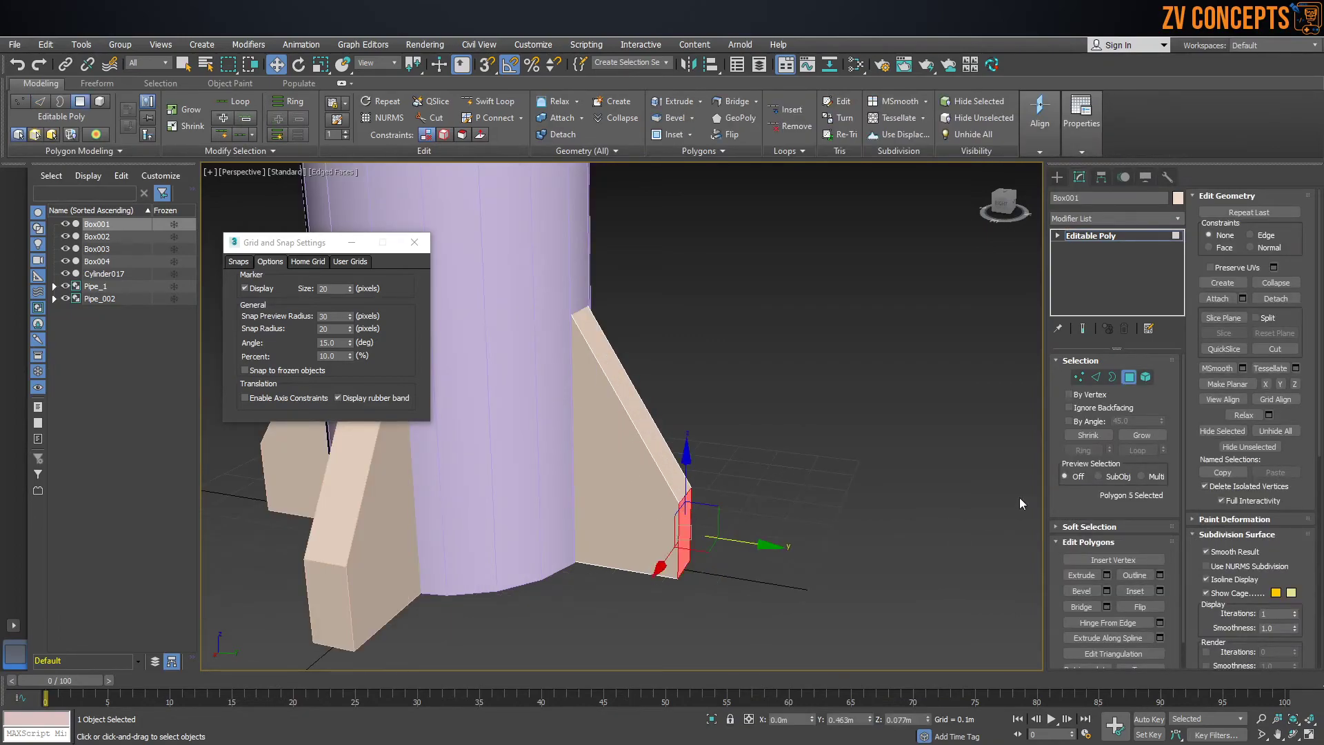
Step: Extrude the fin's outer end face into a short block-shaped foot and adjust how far it reaches along Y
{"action": "left_click", "coordinate": [1082, 575]}
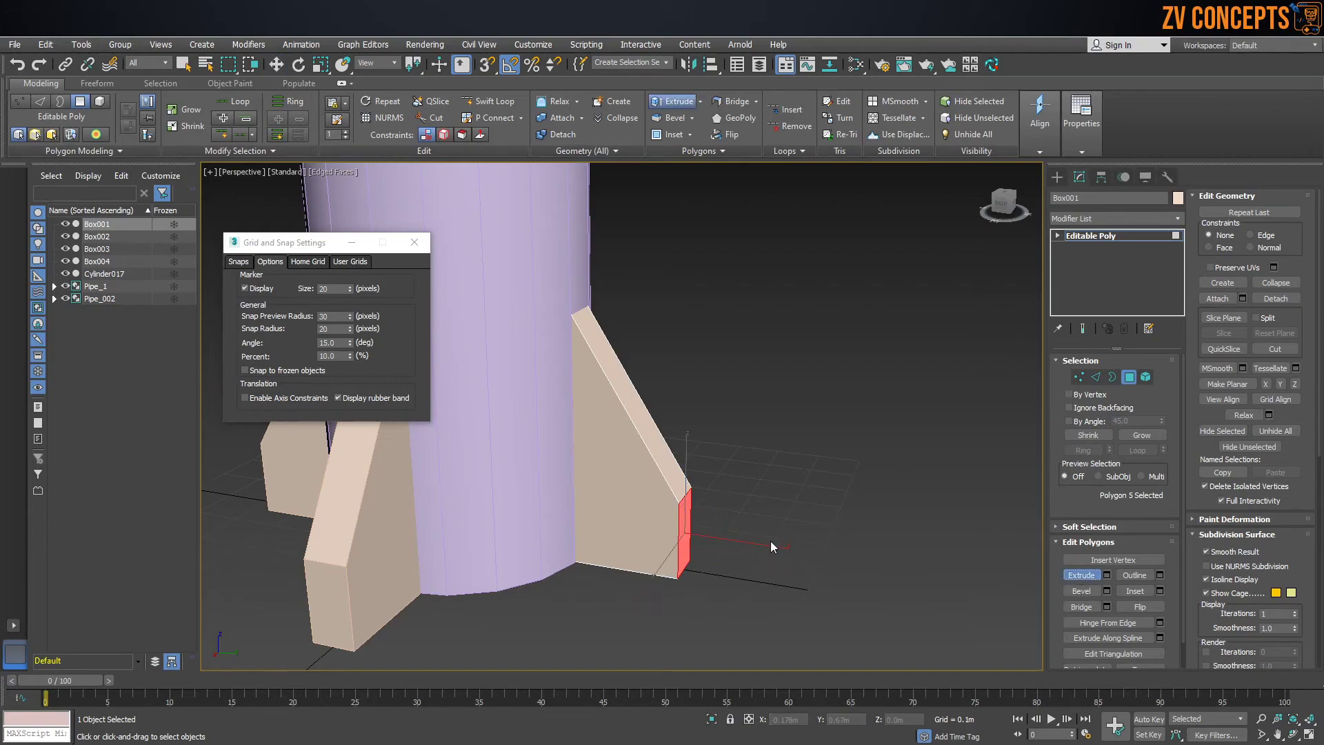
{"action": "left_click_drag", "start_coordinate": [679, 526], "coordinate": [780, 518]}
{"action": "key", "text": "w"}
{"action": "key", "text": "ctrl+z"}
{"action": "scroll", "coordinate": [821, 541], "scroll_direction": "down", "scroll_amount": 5}
{"action": "middle_click_drag", "start_coordinate": [726, 540], "coordinate": [726, 508]}
{"action": "scroll", "coordinate": [875, 535], "scroll_direction": "up", "scroll_amount": 4}
{"action": "middle_click_drag", "start_coordinate": [875, 536], "coordinate": [797, 524], "text": "alt"}
{"action": "left_click_drag", "start_coordinate": [800, 517], "coordinate": [780, 511]}
Step: Try moving the lower outer edge of the fin's foot inward along Y to about 0.492 m, and undo the move
{"action": "scroll", "coordinate": [712, 476], "scroll_direction": "up", "scroll_amount": 5}
{"action": "left_click", "coordinate": [1095, 376]}
{"action": "left_click", "coordinate": [775, 592]}
{"action": "left_click_drag", "start_coordinate": [788, 593], "coordinate": [741, 585]}
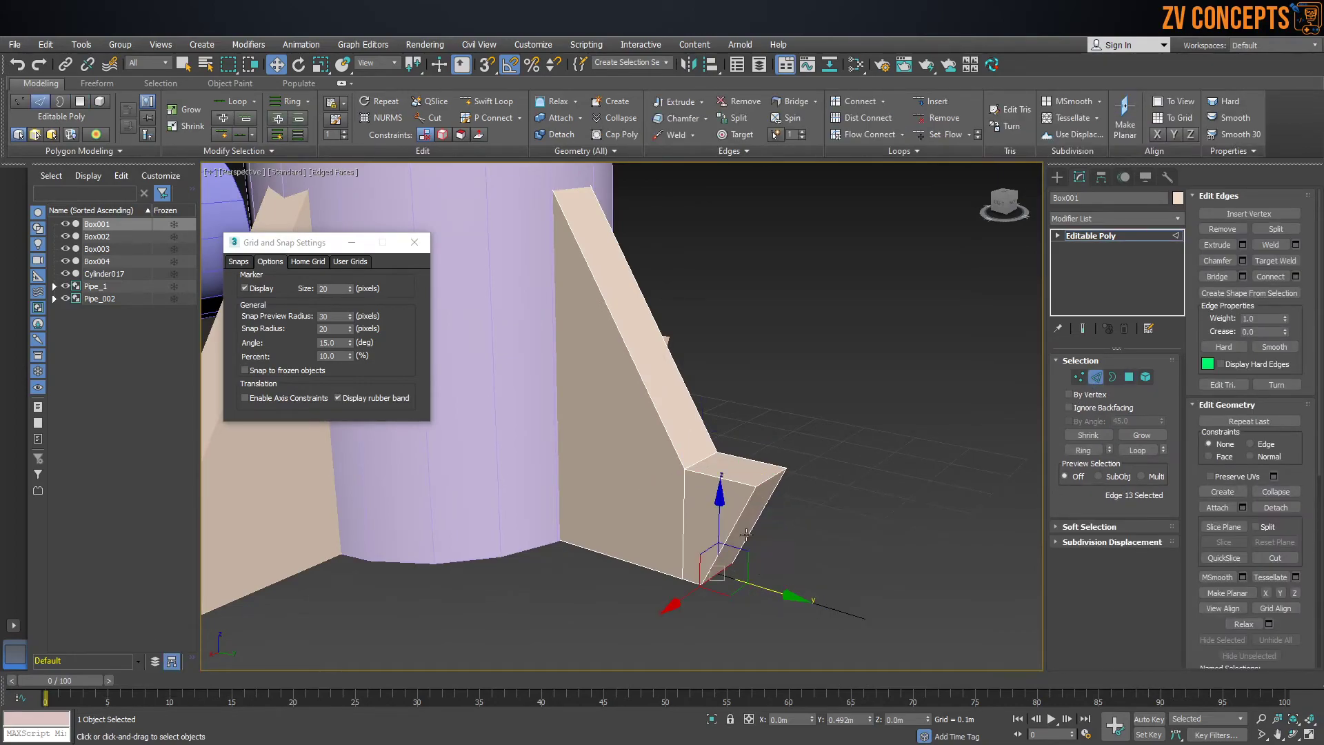
{"action": "key", "text": "ctrl+z"}
{"action": "key", "text": "ctrl+z"}
Step: Select the rocket body with all its fins, move them well away from the grid's centre, and deselect
{"action": "scroll", "coordinate": [797, 521], "scroll_direction": "down", "scroll_amount": 5}
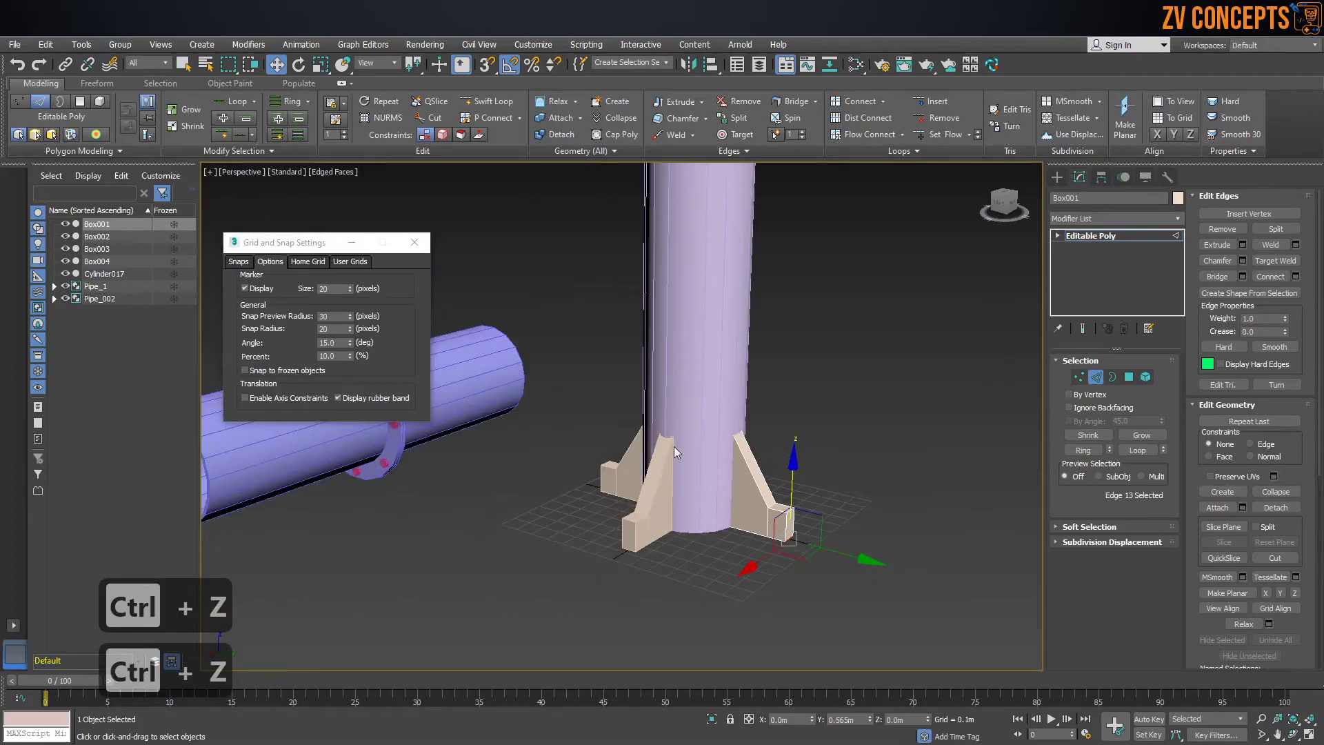
{"action": "left_click", "coordinate": [1063, 179]}
{"action": "left_click_drag", "start_coordinate": [817, 289], "coordinate": [645, 542]}
{"action": "scroll", "coordinate": [679, 507], "scroll_direction": "down", "scroll_amount": 4}
{"action": "middle_click_drag", "start_coordinate": [696, 489], "coordinate": [750, 468], "text": "alt"}
{"action": "left_click_drag", "start_coordinate": [750, 468], "coordinate": [966, 487]}
{"action": "left_click", "coordinate": [820, 480]}
{"action": "middle_click_drag", "start_coordinate": [819, 480], "coordinate": [764, 477], "text": "alt"}
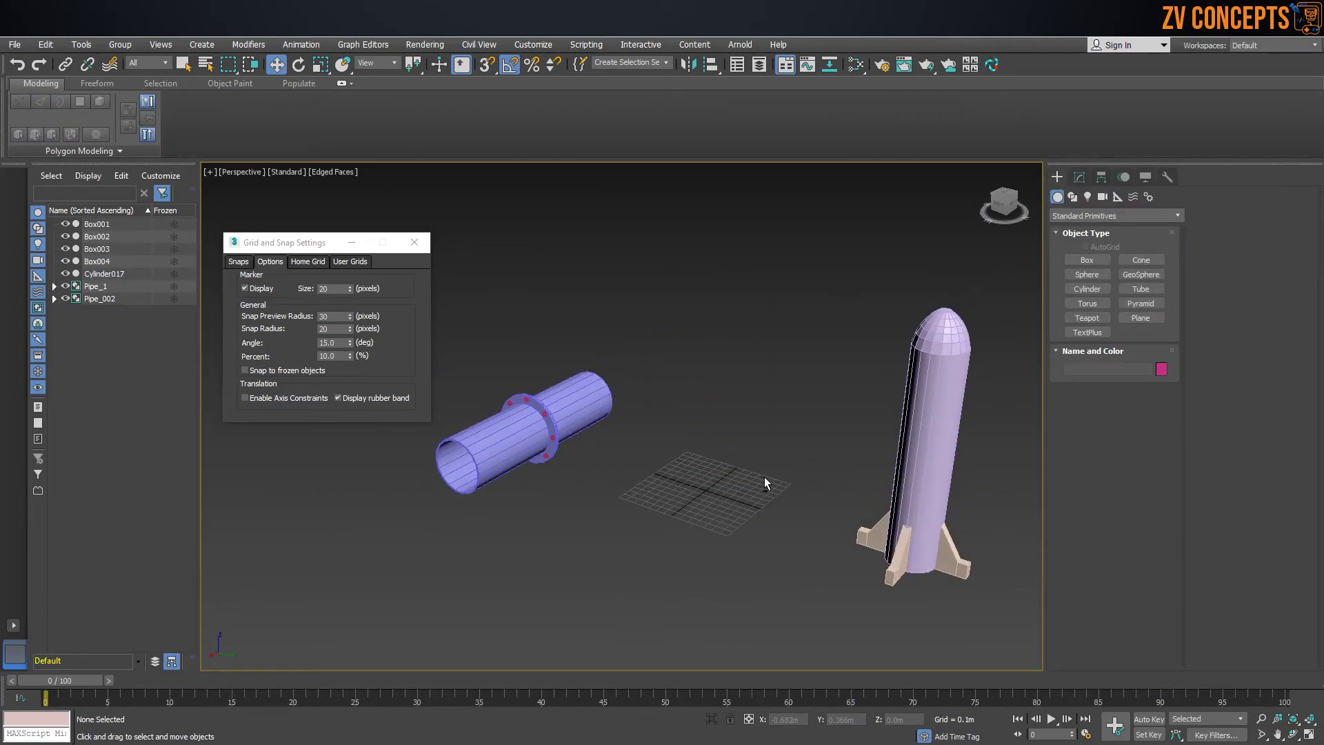
{"action": "middle_click_drag", "start_coordinate": [899, 409], "coordinate": [622, 467], "text": "alt"}
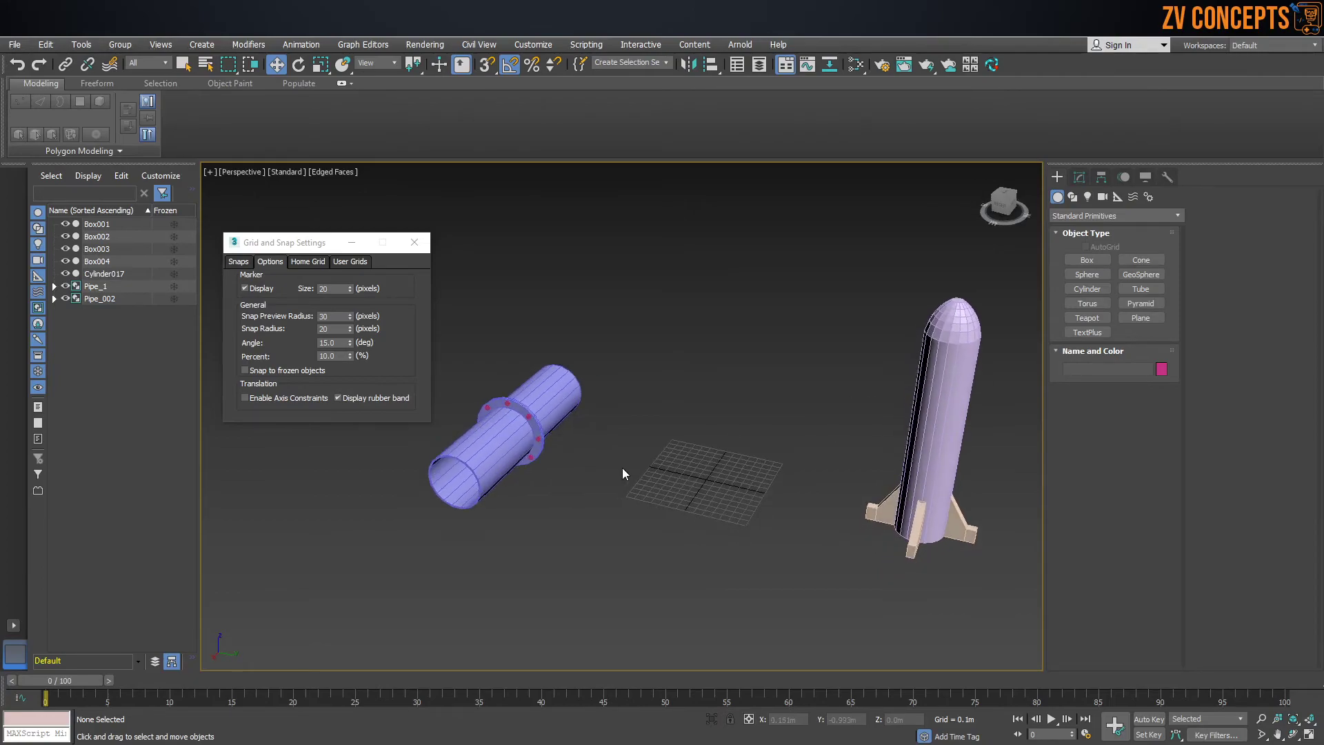
{"action": "middle_click_drag", "start_coordinate": [829, 460], "coordinate": [731, 477], "text": "alt"}
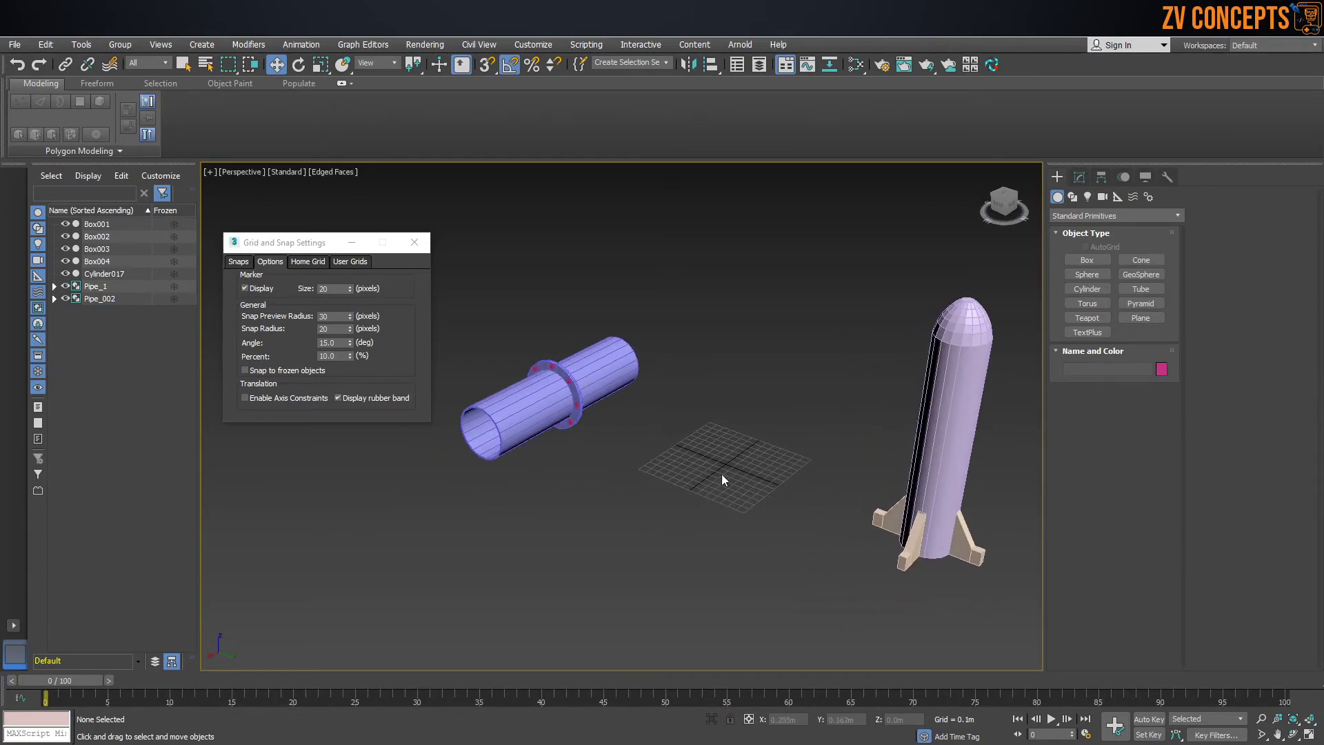
{"action": "left_click", "coordinate": [1081, 177]}
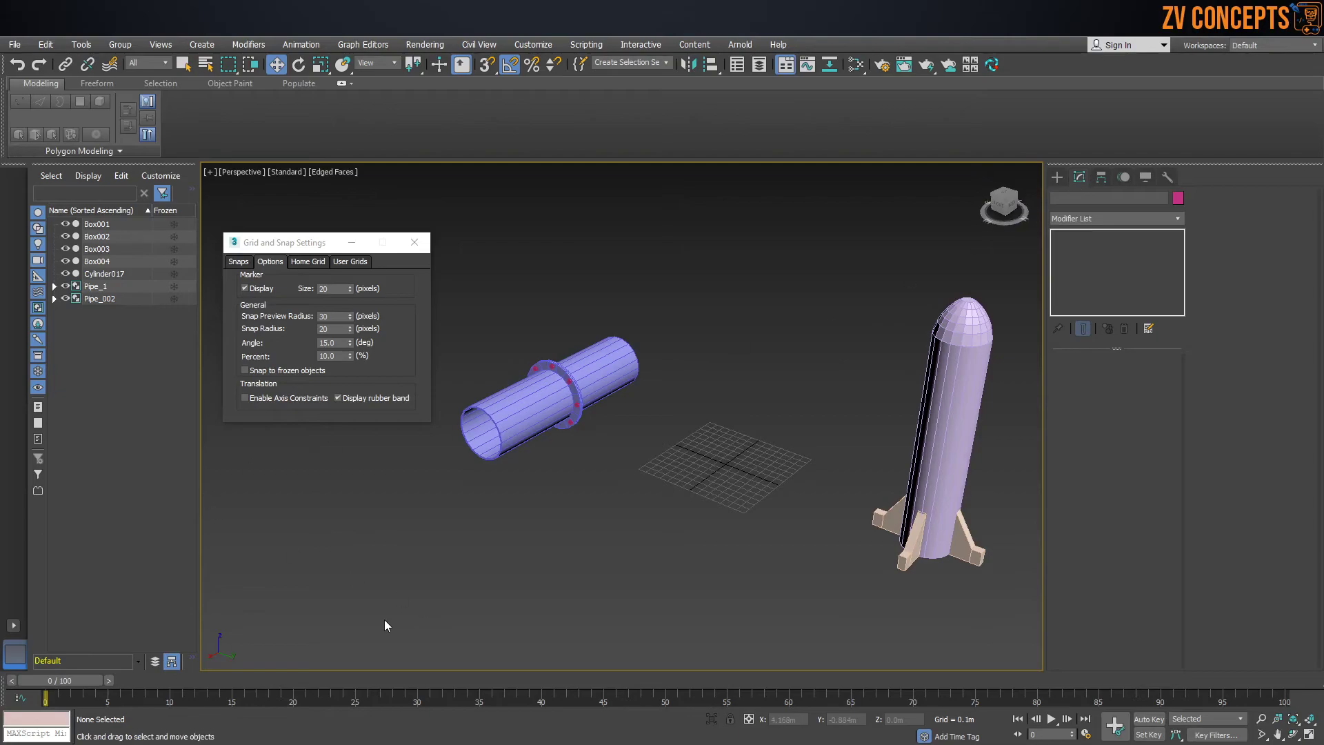
{"action": "scroll", "coordinate": [731, 436], "scroll_direction": "up", "scroll_amount": 4}
{"action": "scroll", "coordinate": [745, 437], "scroll_direction": "down", "scroll_amount": 4}
{"action": "middle_click_drag", "start_coordinate": [741, 437], "coordinate": [651, 432], "text": "alt"}
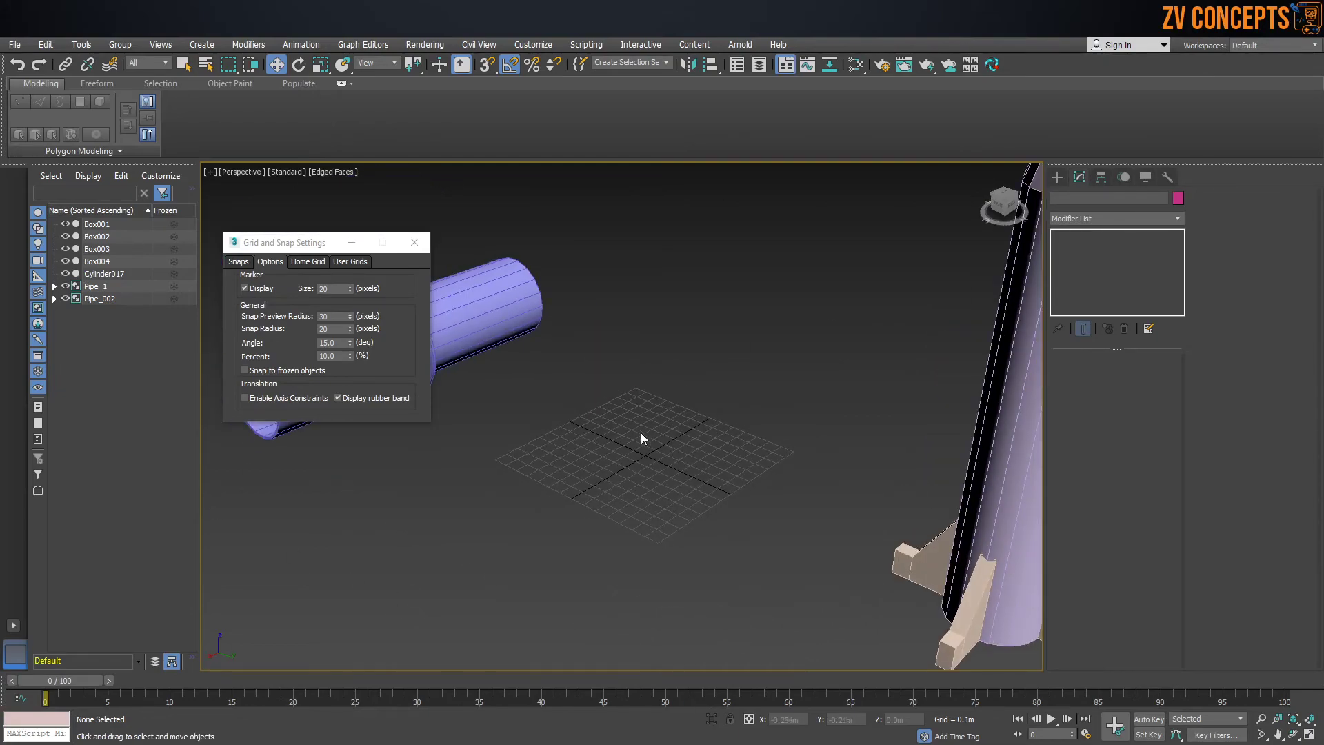
Step: Create a thin upright cylinder near the grid centre as a post, about 0.024 m in radius and 1.075 m high
{"action": "left_click", "coordinate": [1056, 177]}
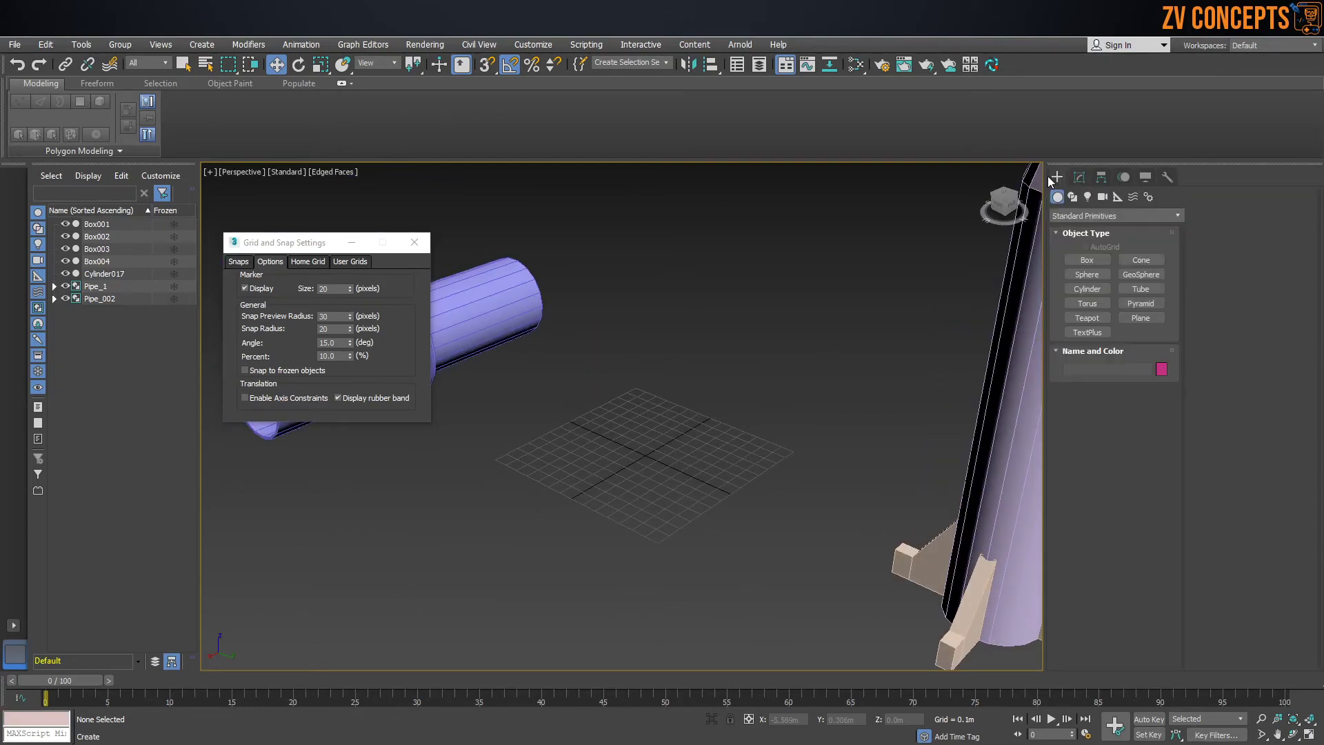
{"action": "left_click", "coordinate": [1096, 293]}
{"action": "scroll", "coordinate": [665, 425], "scroll_direction": "up", "scroll_amount": 3}
{"action": "left_click_drag", "start_coordinate": [698, 412], "coordinate": [703, 422]}
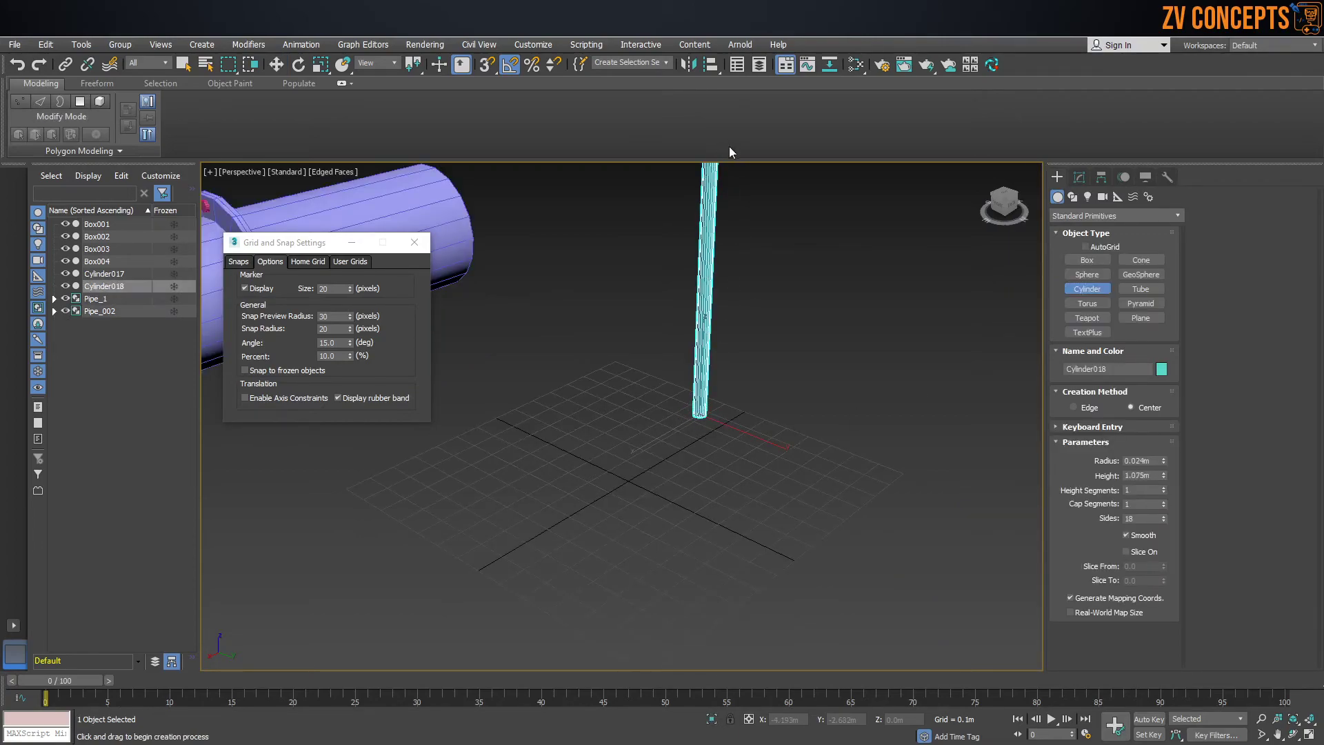
{"action": "left_click", "coordinate": [750, 364]}
{"action": "key", "text": "w"}
{"action": "key", "text": "z"}
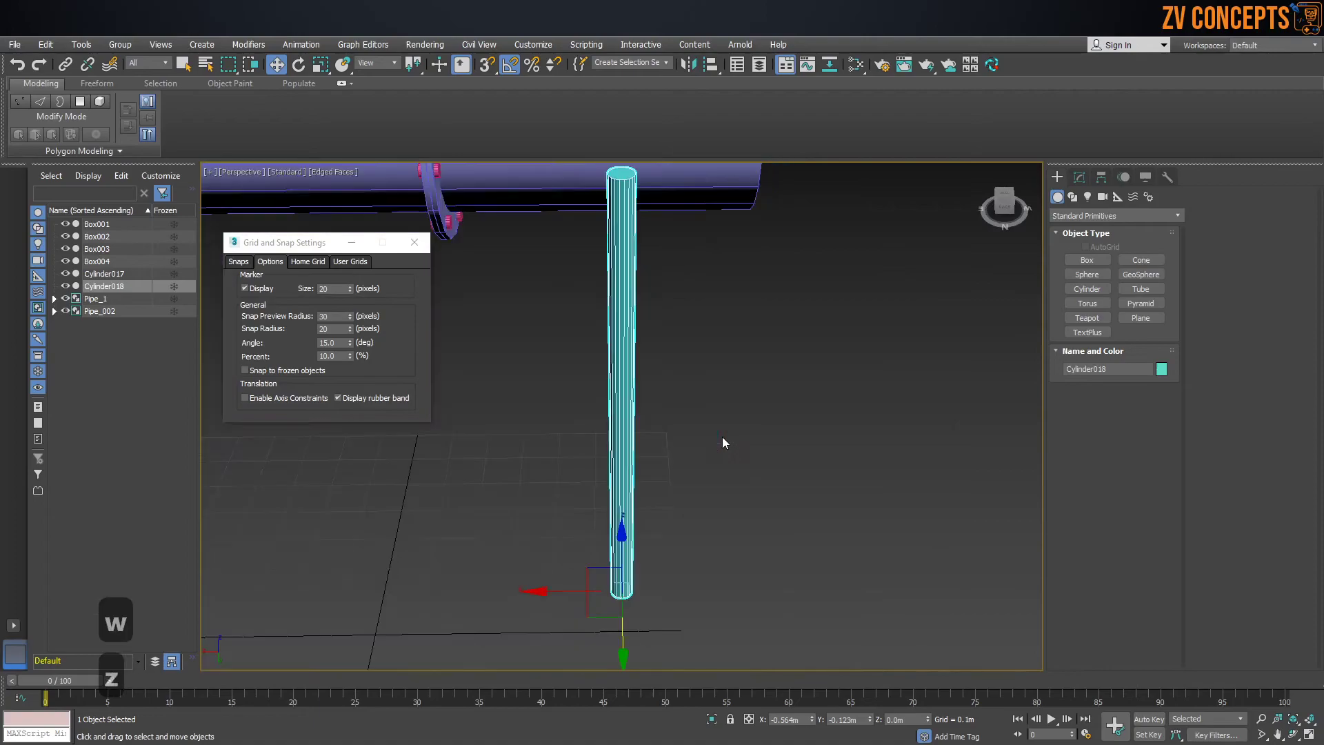
Step: Clone the thin post along X to make a second, parallel post
{"action": "middle_click_drag", "start_coordinate": [688, 452], "coordinate": [849, 505], "text": "alt"}
{"action": "left_click_drag", "start_coordinate": [824, 522], "coordinate": [461, 531], "text": "shift"}
{"action": "middle_click_drag", "start_coordinate": [684, 451], "coordinate": [776, 455], "text": "alt"}
Step: Create a flat upright box in front of the posts, about 0.028 m long, 1.02 m wide and 0.763 m high
{"action": "left_click", "coordinate": [1088, 261]}
{"action": "left_click_drag", "start_coordinate": [807, 492], "coordinate": [460, 627]}
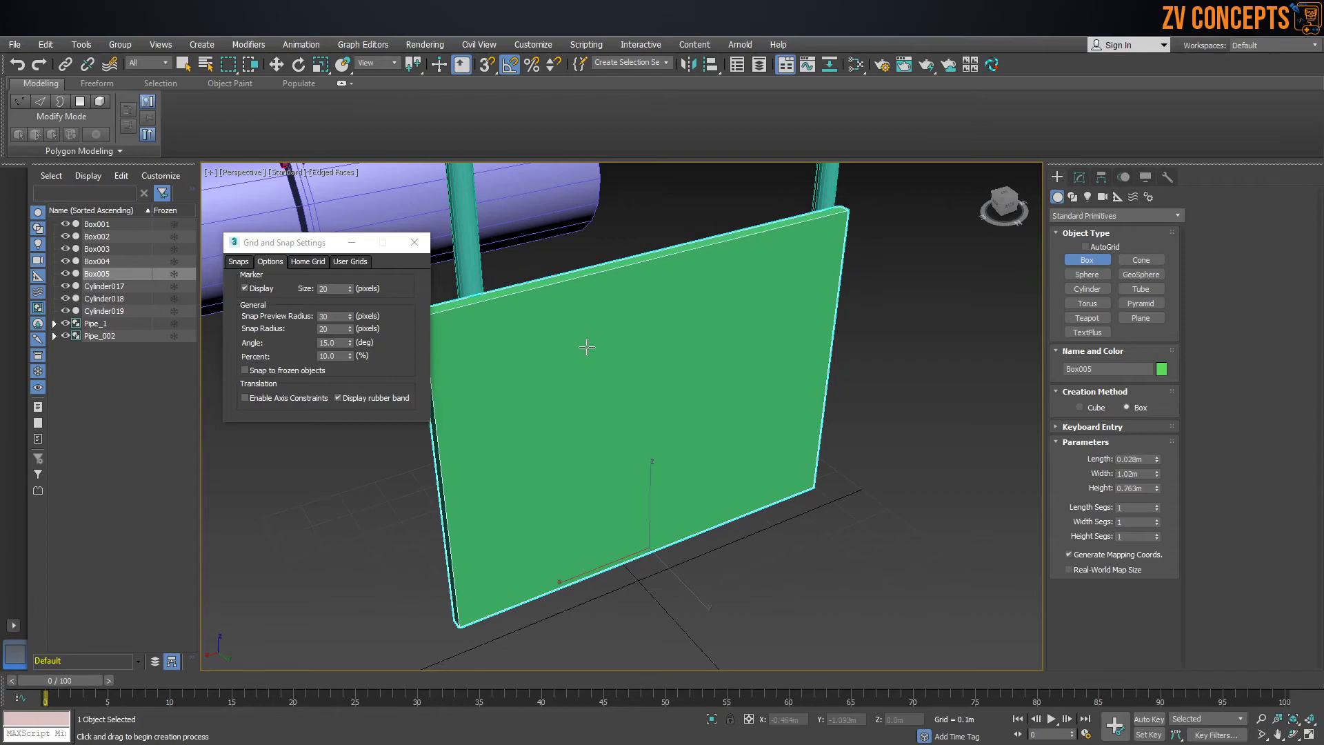
{"action": "scroll", "coordinate": [603, 324], "scroll_direction": "down", "scroll_amount": 5}
{"action": "key", "text": "w"}
Step: In the Front view, raise the board to about Z 0.429 m and shift it to about X -0.106 m, centred across both posts
{"action": "key", "text": "f"}
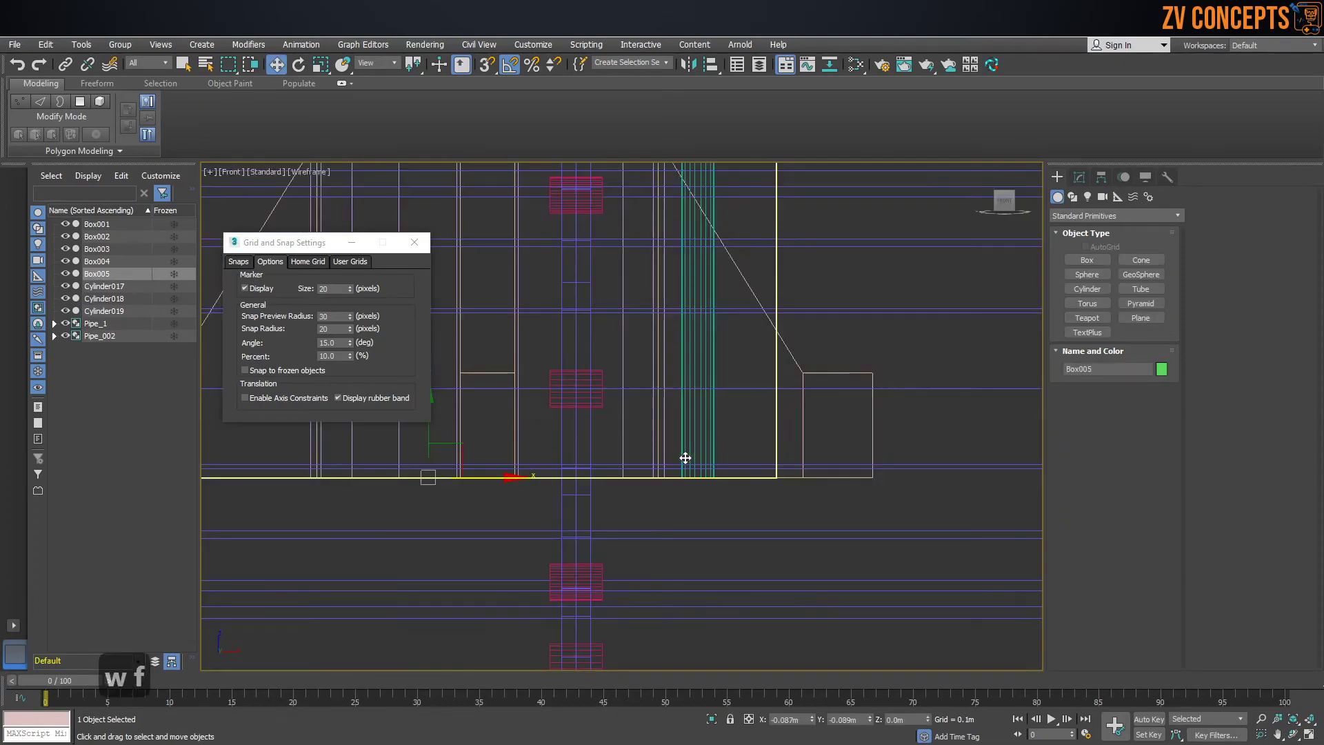
{"action": "key", "text": "z"}
{"action": "left_click_drag", "start_coordinate": [676, 371], "coordinate": [674, 349]}
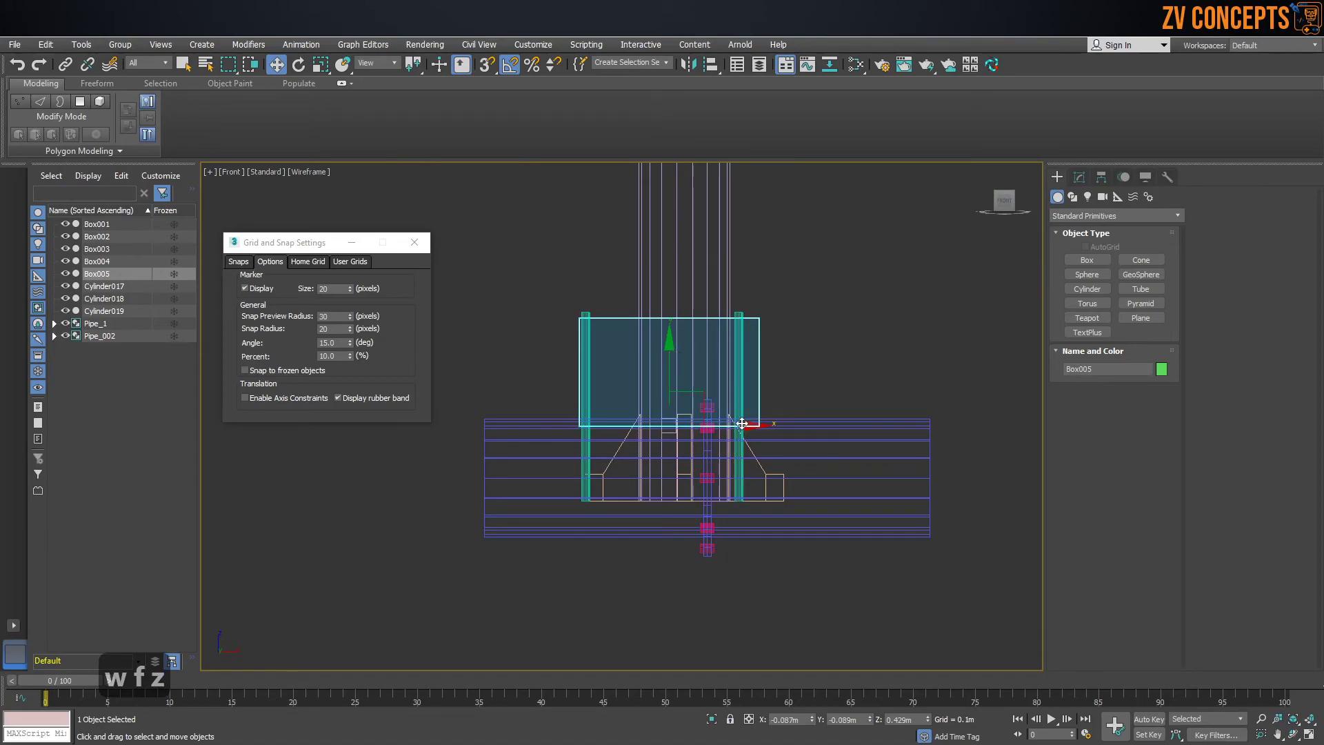
{"action": "left_click_drag", "start_coordinate": [741, 423], "coordinate": [737, 424]}
{"action": "key", "text": "p"}
{"action": "middle_click_drag", "start_coordinate": [655, 389], "coordinate": [668, 398], "text": "alt"}
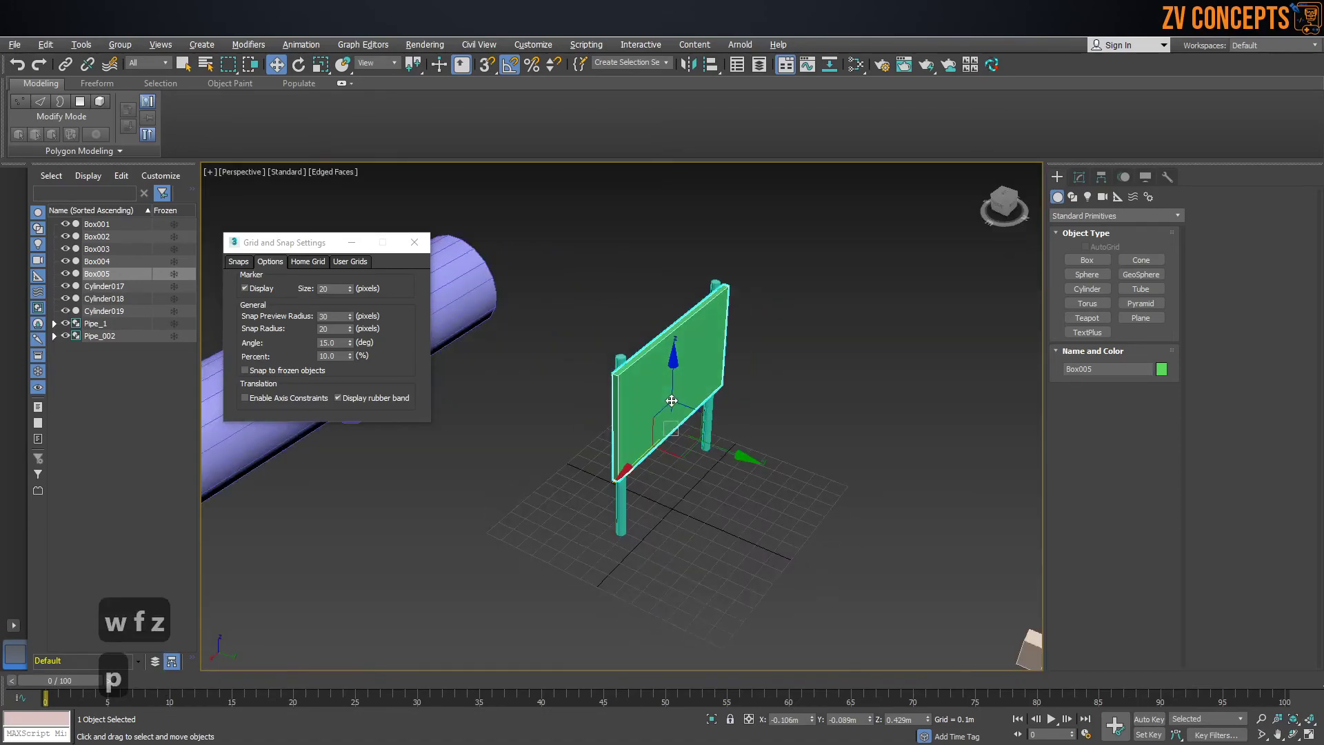
{"action": "scroll", "coordinate": [668, 398], "scroll_direction": "up", "scroll_amount": 5}
{"action": "middle_click_drag", "start_coordinate": [708, 442], "coordinate": [736, 460], "text": "alt"}
{"action": "left_click_drag", "start_coordinate": [746, 478], "coordinate": [746, 478]}
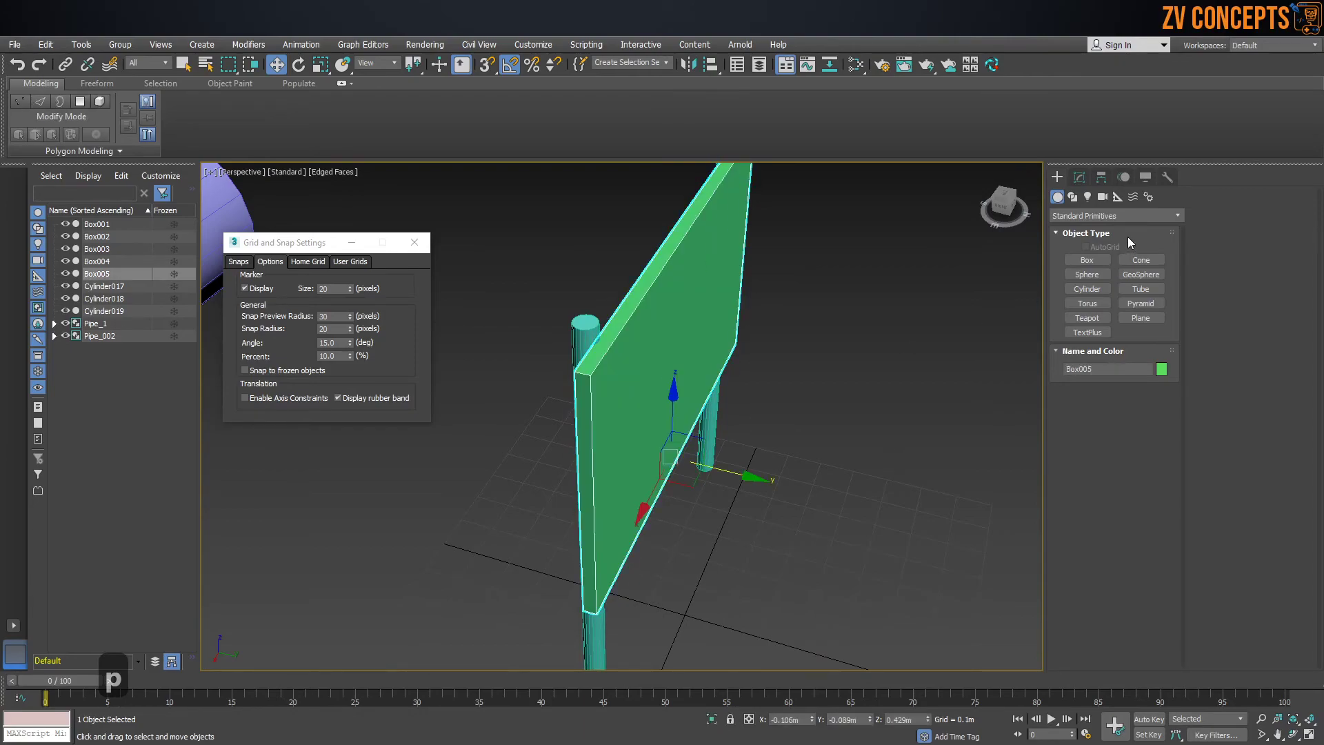
Step: Thin the signboard by reducing the box's length to about 0.007 m
{"action": "left_click", "coordinate": [1079, 177]}
{"action": "left_click_drag", "start_coordinate": [1157, 392], "coordinate": [1166, 405]}
{"action": "key", "text": "ctrl+z"}
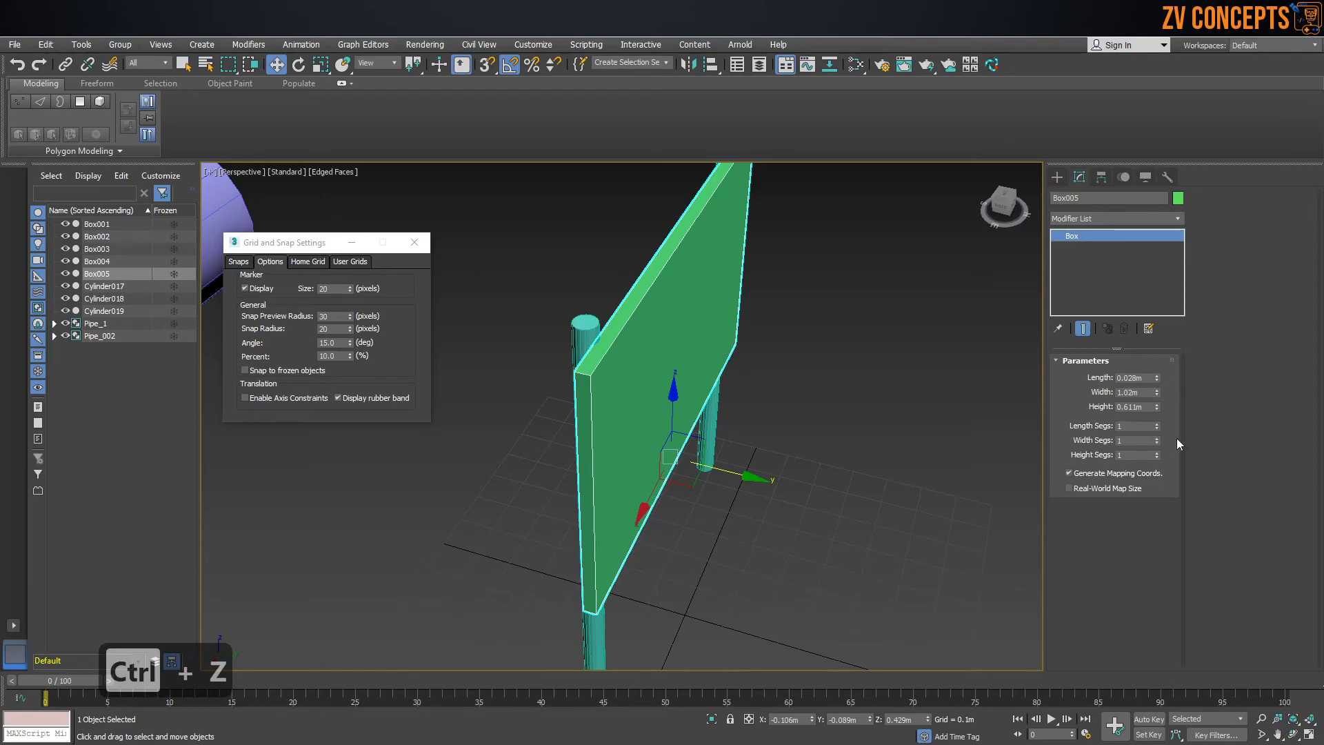
{"action": "left_click_drag", "start_coordinate": [1157, 378], "coordinate": [1155, 432]}
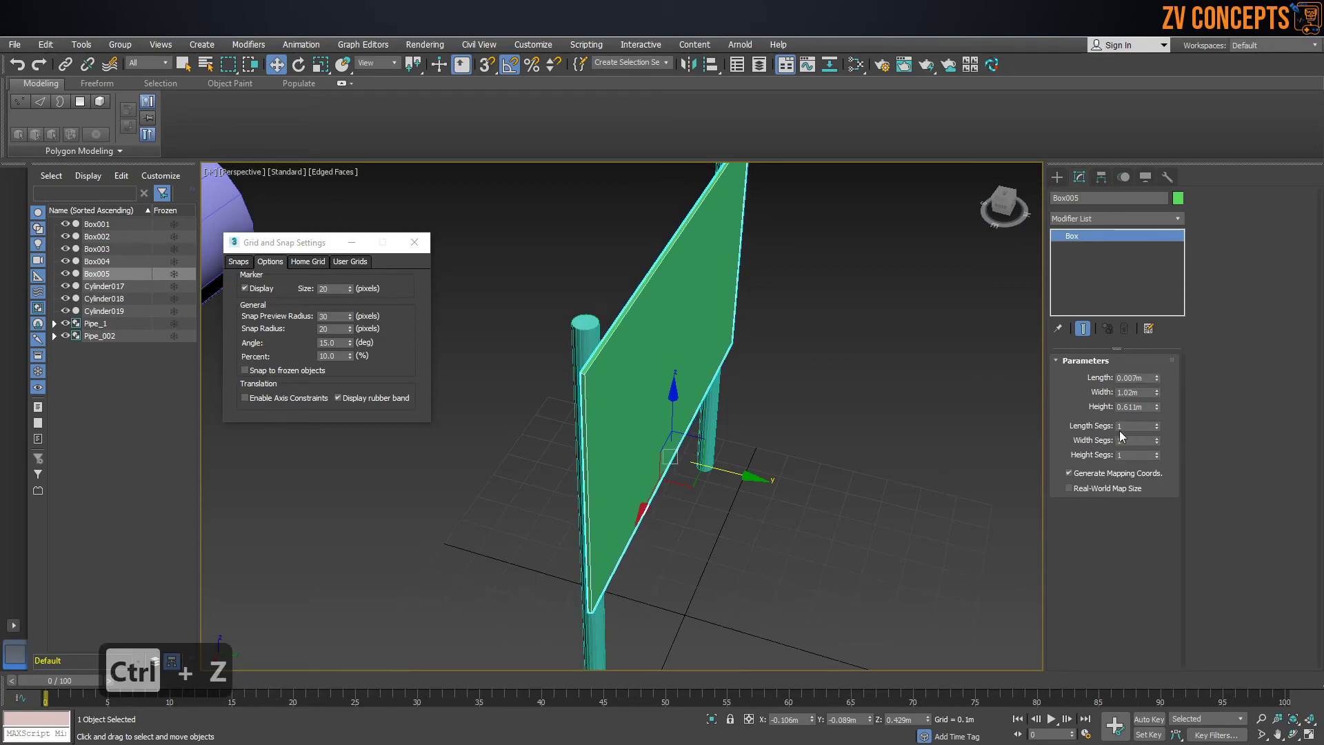
Step: In the Left view, shift the board horizontally against the posts, to about Y -0.094 m
{"action": "middle_click_drag", "start_coordinate": [626, 409], "coordinate": [656, 411], "text": "alt"}
{"action": "scroll", "coordinate": [663, 421], "scroll_direction": "up", "scroll_amount": 2}
{"action": "key", "text": "l"}
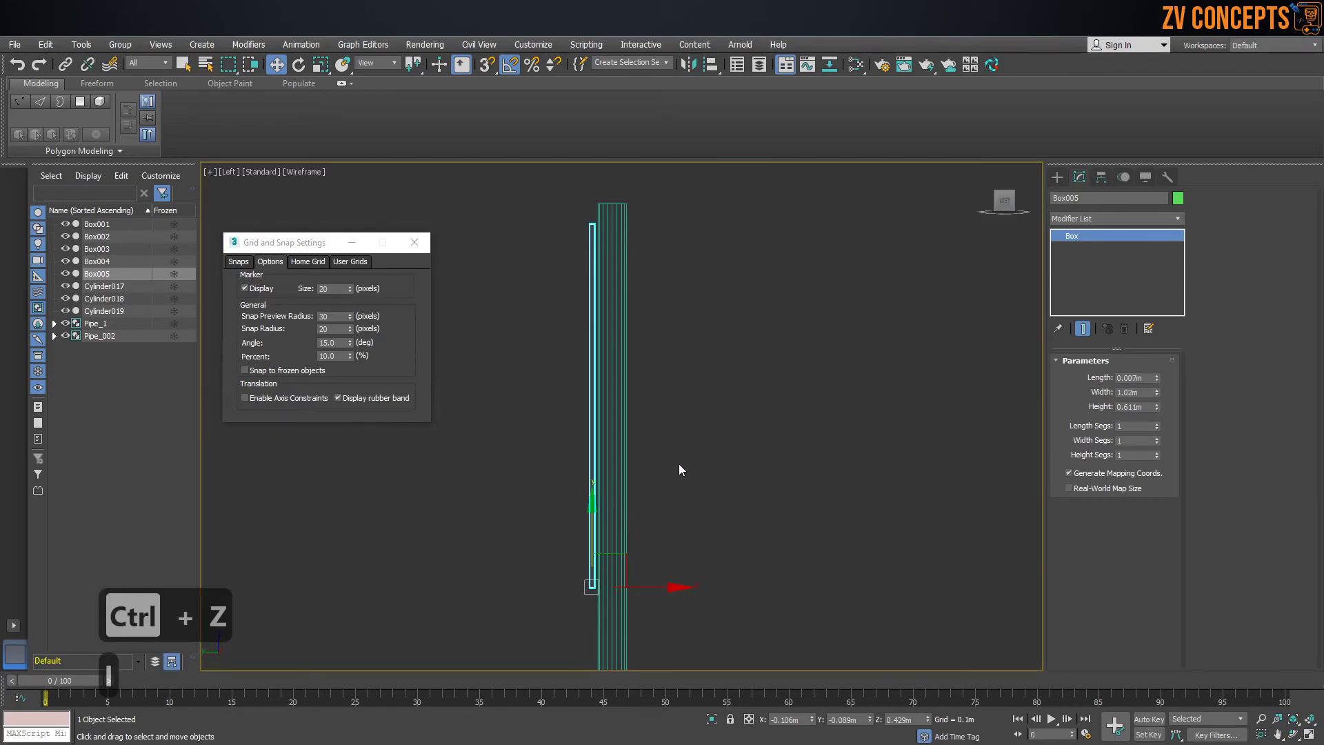
{"action": "scroll", "coordinate": [681, 457], "scroll_direction": "up", "scroll_amount": 3}
{"action": "left_click_drag", "start_coordinate": [627, 614], "coordinate": [634, 615]}
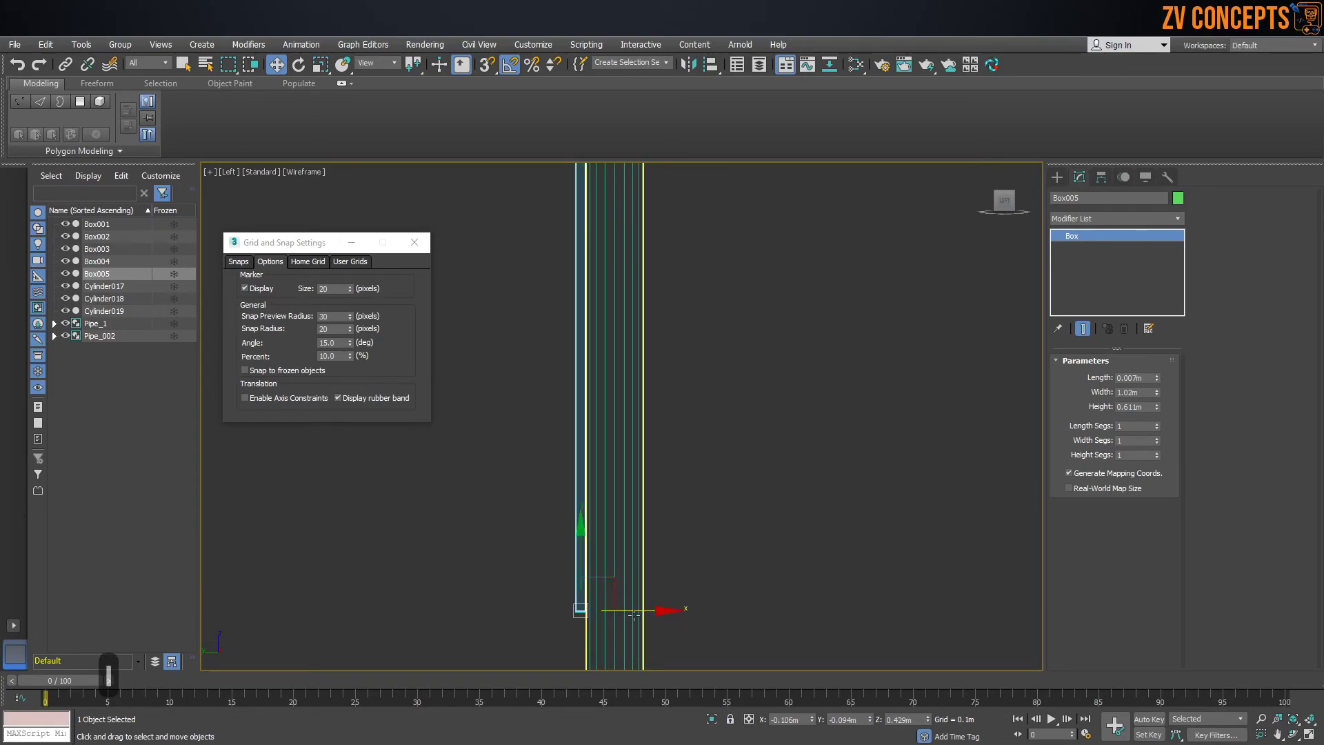
{"action": "key", "text": "p"}
{"action": "middle_click_drag", "start_coordinate": [591, 388], "coordinate": [502, 349], "text": "alt"}
{"action": "scroll", "coordinate": [503, 349], "scroll_direction": "down", "scroll_amount": 5}
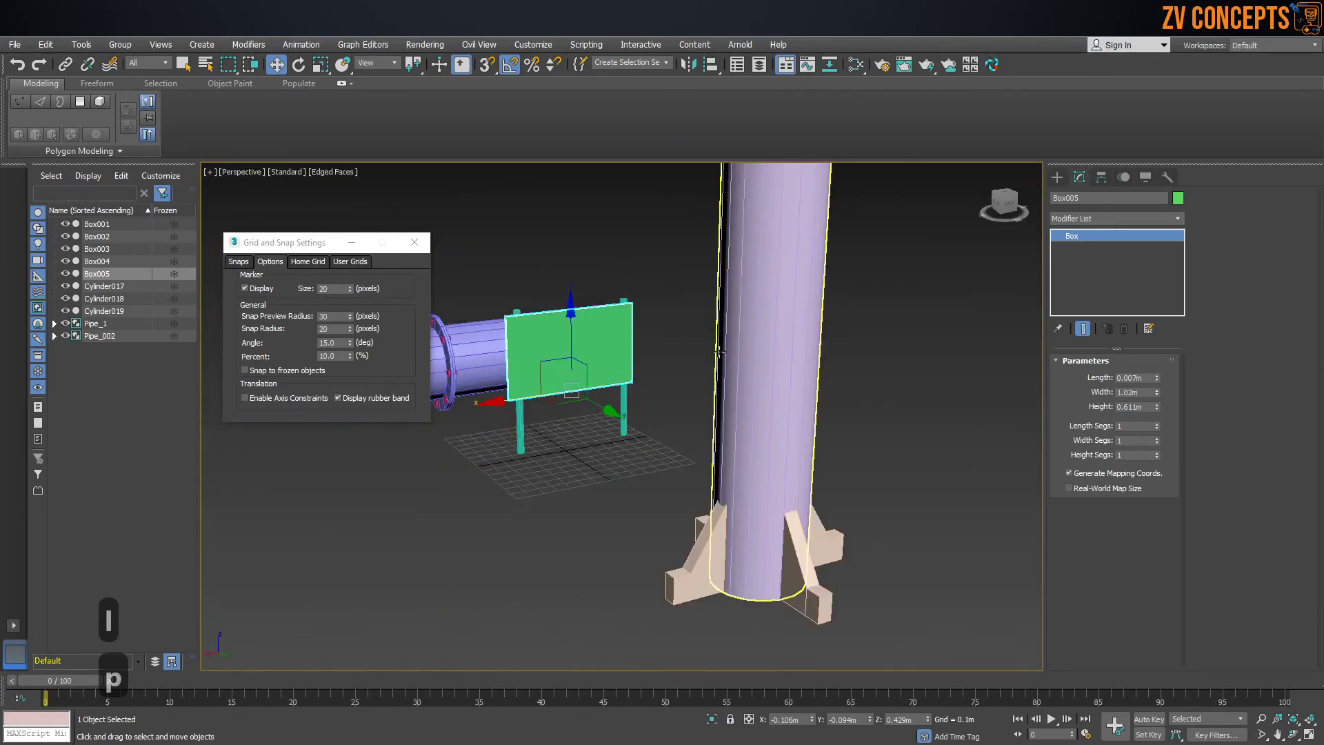
{"action": "scroll", "coordinate": [609, 358], "scroll_direction": "up", "scroll_amount": 2}
{"action": "middle_click_drag", "start_coordinate": [608, 358], "coordinate": [666, 355], "text": "alt"}
{"action": "left_click", "coordinate": [713, 345]}
Step: Delete the cloned post at the positive X end of the signboard
{"action": "scroll", "coordinate": [679, 332], "scroll_direction": "up", "scroll_amount": 3}
{"action": "left_click", "coordinate": [600, 304]}
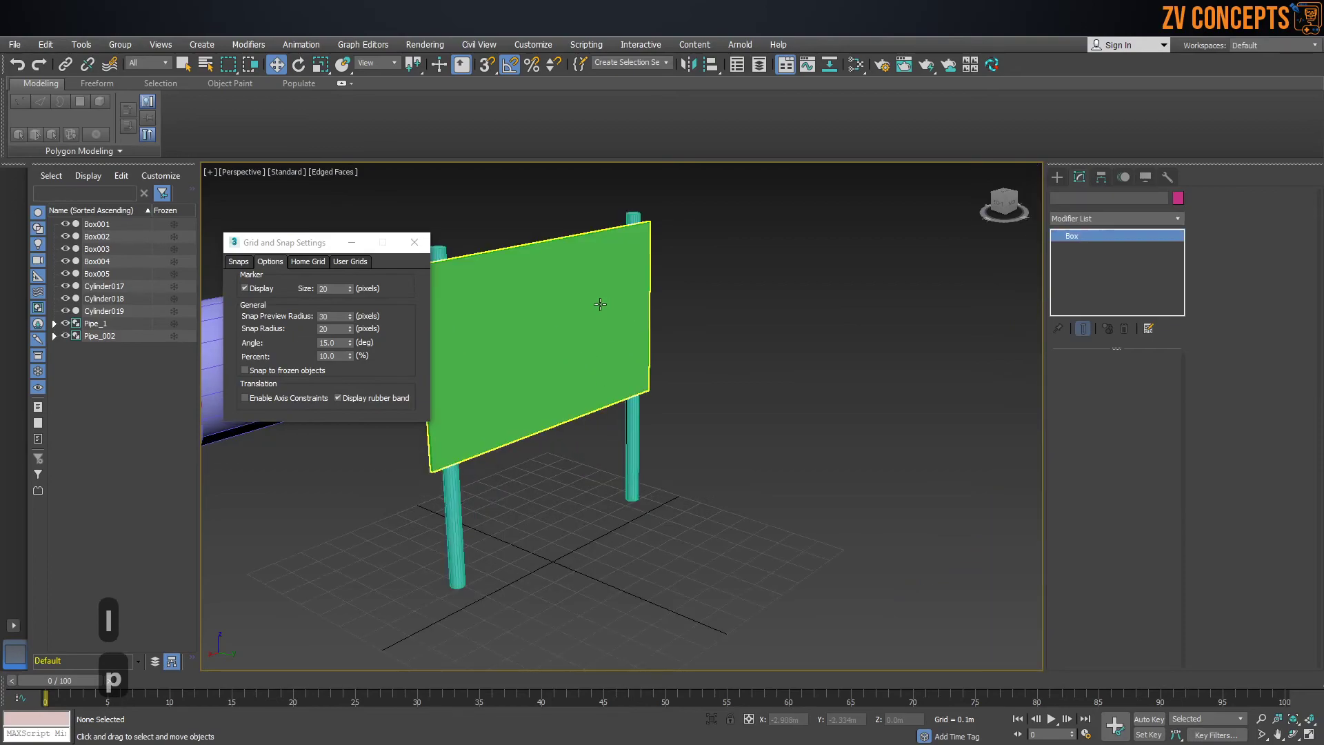
{"action": "middle_click_drag", "start_coordinate": [600, 407], "coordinate": [641, 397]}
{"action": "left_click", "coordinate": [804, 375]}
{"action": "left_click_drag", "start_coordinate": [585, 465], "coordinate": [465, 532]}
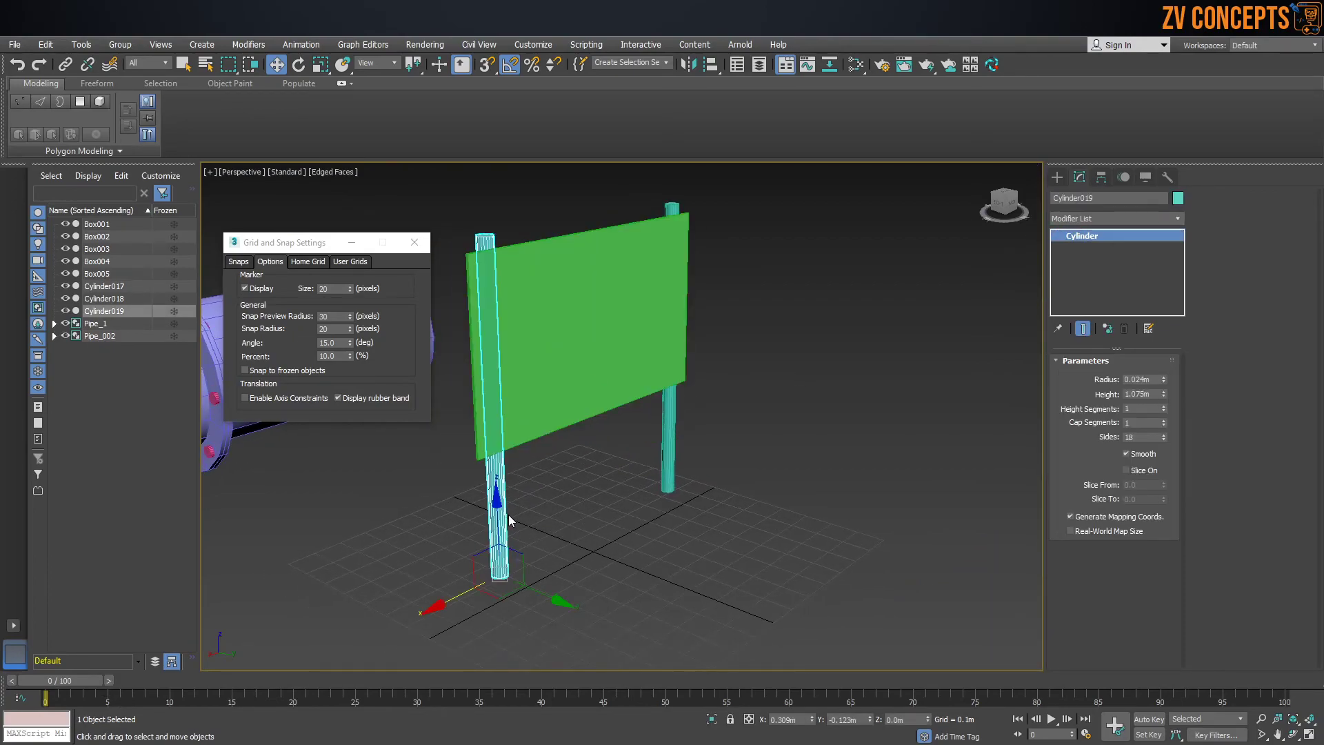
{"action": "key", "text": "Delete"}
Step: Select the remaining post and set its number of sides to 12
{"action": "left_click_drag", "start_coordinate": [759, 441], "coordinate": [590, 485]}
{"action": "middle_click_drag", "start_coordinate": [592, 487], "coordinate": [662, 513], "text": "alt"}
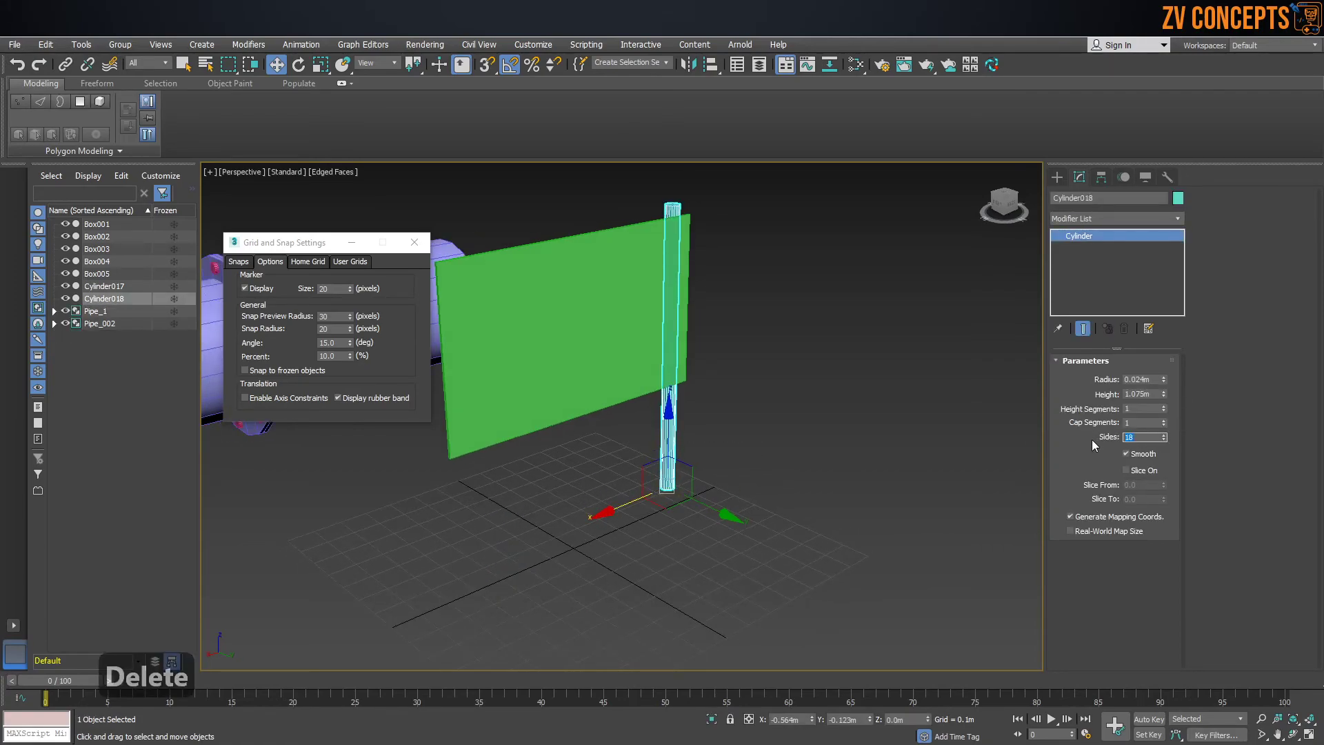
{"action": "type", "text": "12"}
{"action": "key", "text": "Return"}
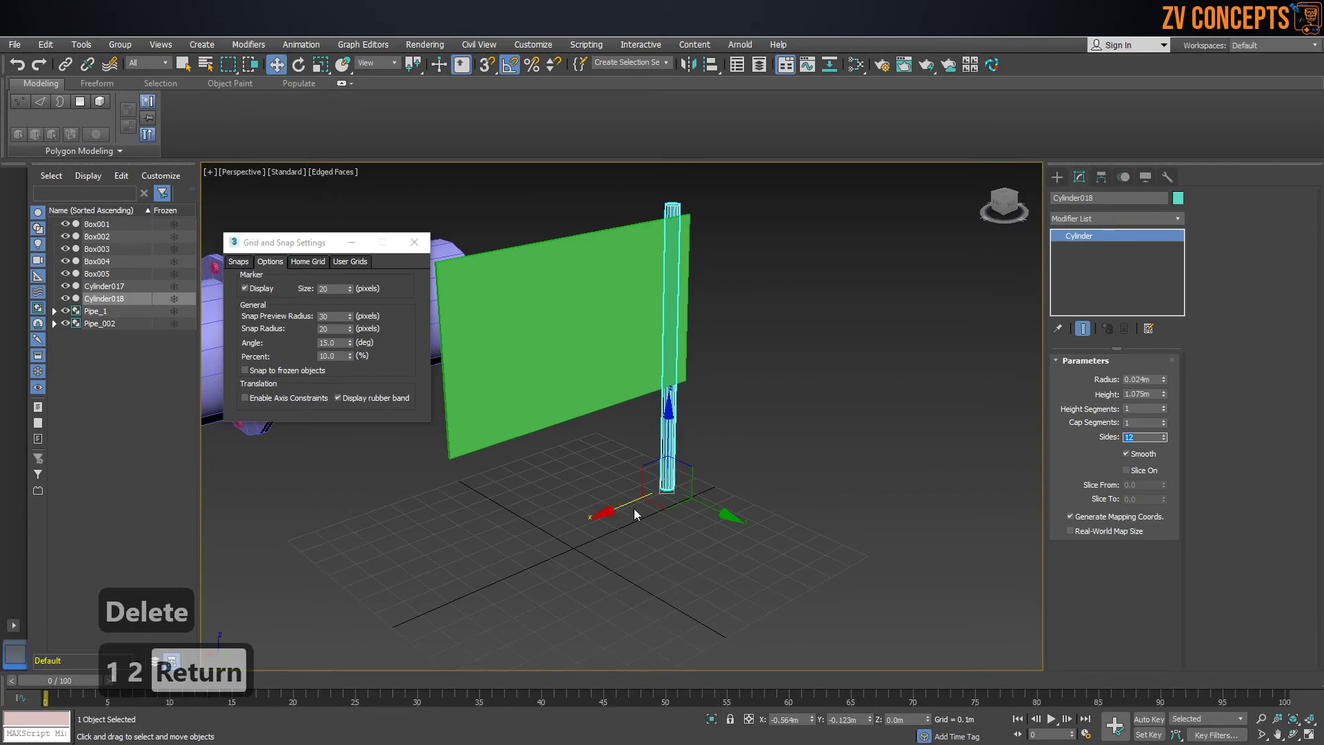
Step: Clone the 12-sided post along X to the other end of the board, at about X 0.317 m
{"action": "mouse_move", "coordinate": [615, 509]}
{"action": "left_mouse_down", "text": "shift"}
{"action": "mouse_move", "coordinate": [496, 551]}
{"action": "mouse_move", "coordinate": [426, 611]}
{"action": "left_mouse_up", "text": "shift"}
{"action": "left_click", "coordinate": [656, 447]}
{"action": "mouse_move", "coordinate": [657, 446]}
{"action": "middle_mouse_down", "text": "alt"}
{"action": "mouse_move", "coordinate": [634, 436]}
{"action": "mouse_move", "coordinate": [685, 449]}
{"action": "mouse_move", "coordinate": [702, 478]}
{"action": "middle_mouse_up", "text": "alt"}
Step: Convert the post at the negative X end of the signboard to an Editable Poly
{"action": "left_click", "coordinate": [705, 482]}
{"action": "key", "text": "z"}
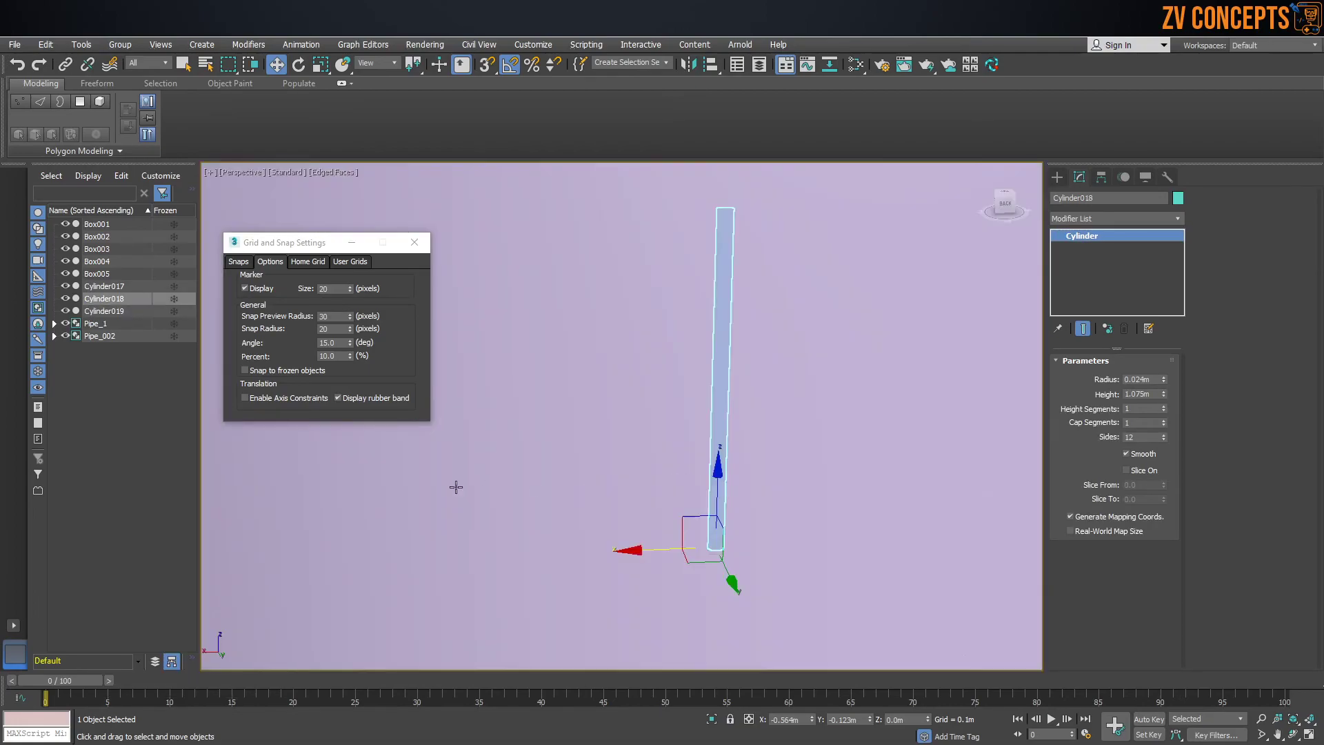
{"action": "middle_click_drag", "start_coordinate": [624, 470], "coordinate": [675, 503], "text": "alt"}
{"action": "middle_click_drag", "start_coordinate": [641, 548], "coordinate": [596, 469]}
{"action": "scroll", "coordinate": [596, 469], "scroll_direction": "up", "scroll_amount": 4}
{"action": "right_click", "coordinate": [605, 467]}
{"action": "mouse_move", "coordinate": [697, 605]}
{"action": "left_click", "coordinate": [772, 595]}
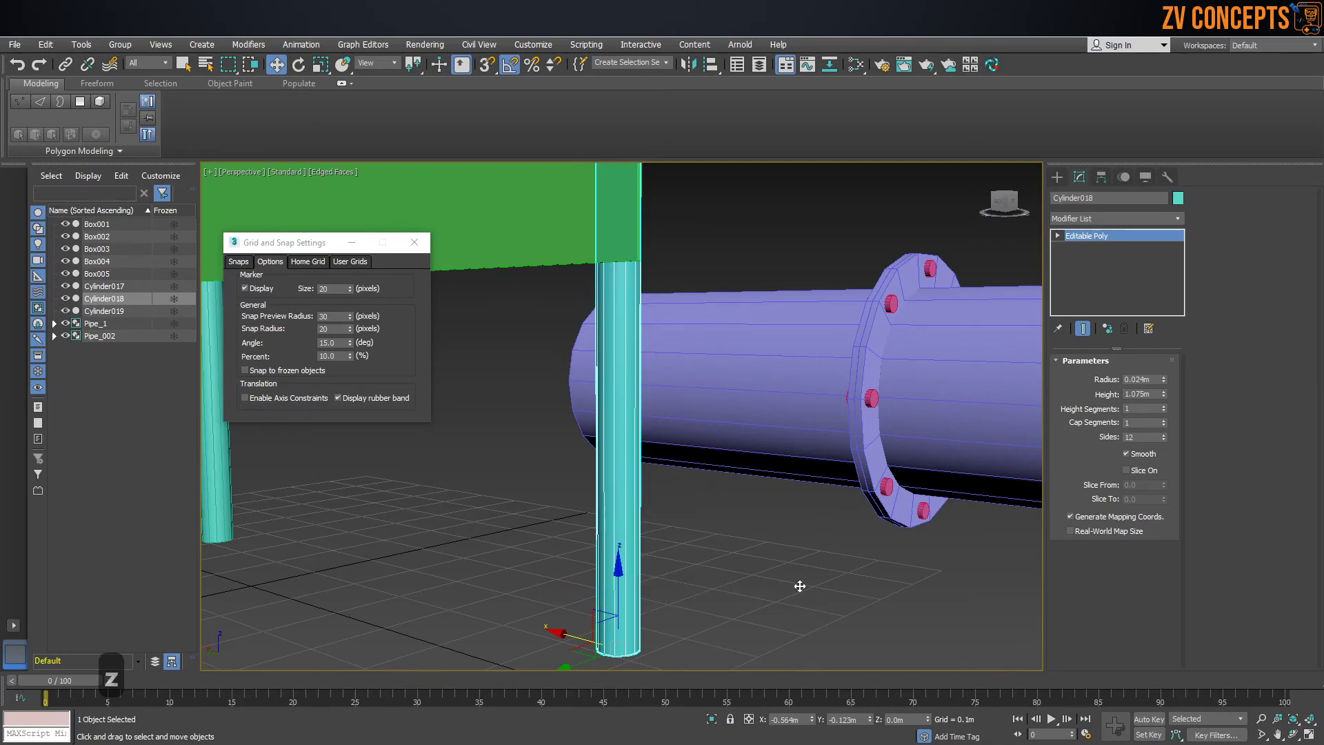
Step: Delete the second post that is still a plain cylinder
{"action": "scroll", "coordinate": [673, 557], "scroll_direction": "down", "scroll_amount": 3}
{"action": "middle_click_drag", "start_coordinate": [653, 552], "coordinate": [755, 567]}
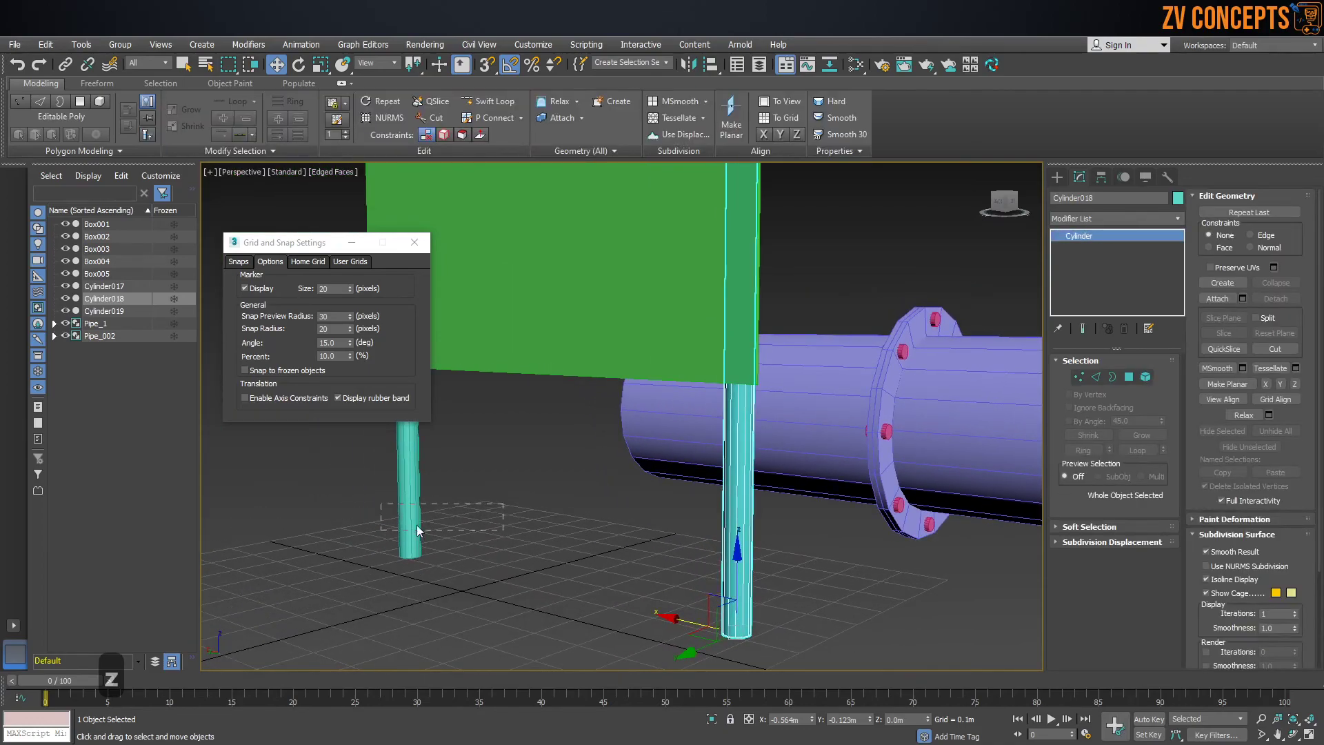
{"action": "left_click_drag", "start_coordinate": [414, 530], "coordinate": [419, 524]}
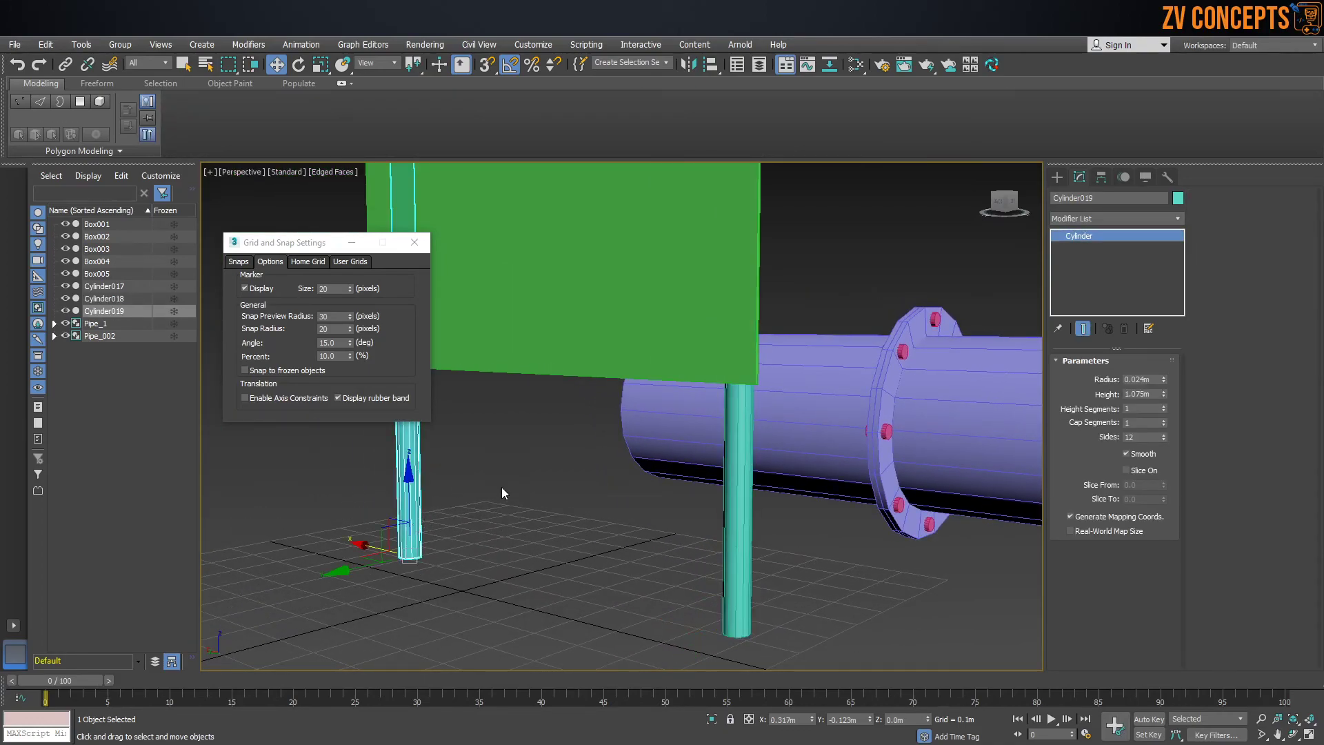
{"action": "key", "text": "Delete"}
Step: Clone the converted post along X as an instance, placing it at about X 0.346 m under the board's other end
{"action": "left_click_drag", "start_coordinate": [686, 580], "coordinate": [741, 607]}
{"action": "middle_click_drag", "start_coordinate": [741, 606], "coordinate": [693, 613], "text": "alt"}
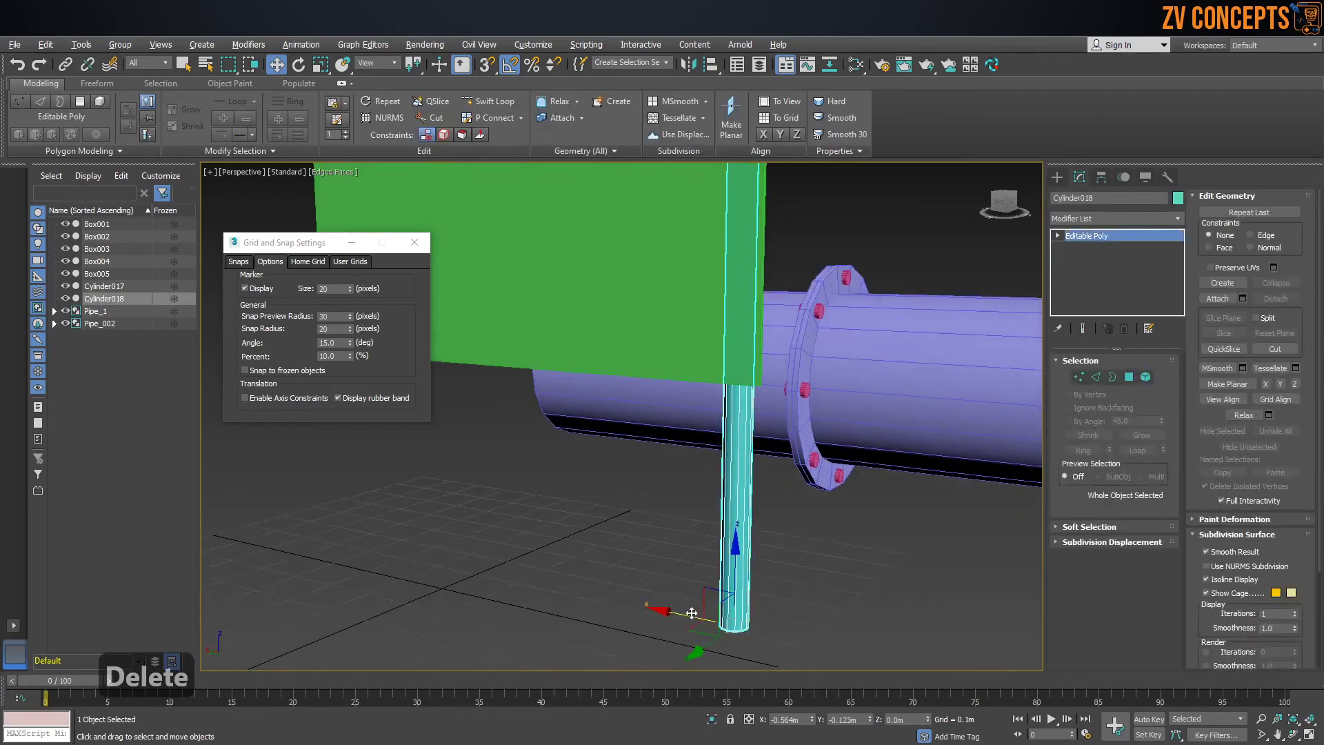
{"action": "mouse_move", "coordinate": [626, 603]}
{"action": "left_mouse_down", "text": "shift"}
{"action": "mouse_move", "coordinate": [414, 541]}
{"action": "mouse_move", "coordinate": [338, 497]}
{"action": "left_mouse_up", "text": "shift"}
{"action": "left_click", "coordinate": [672, 448]}
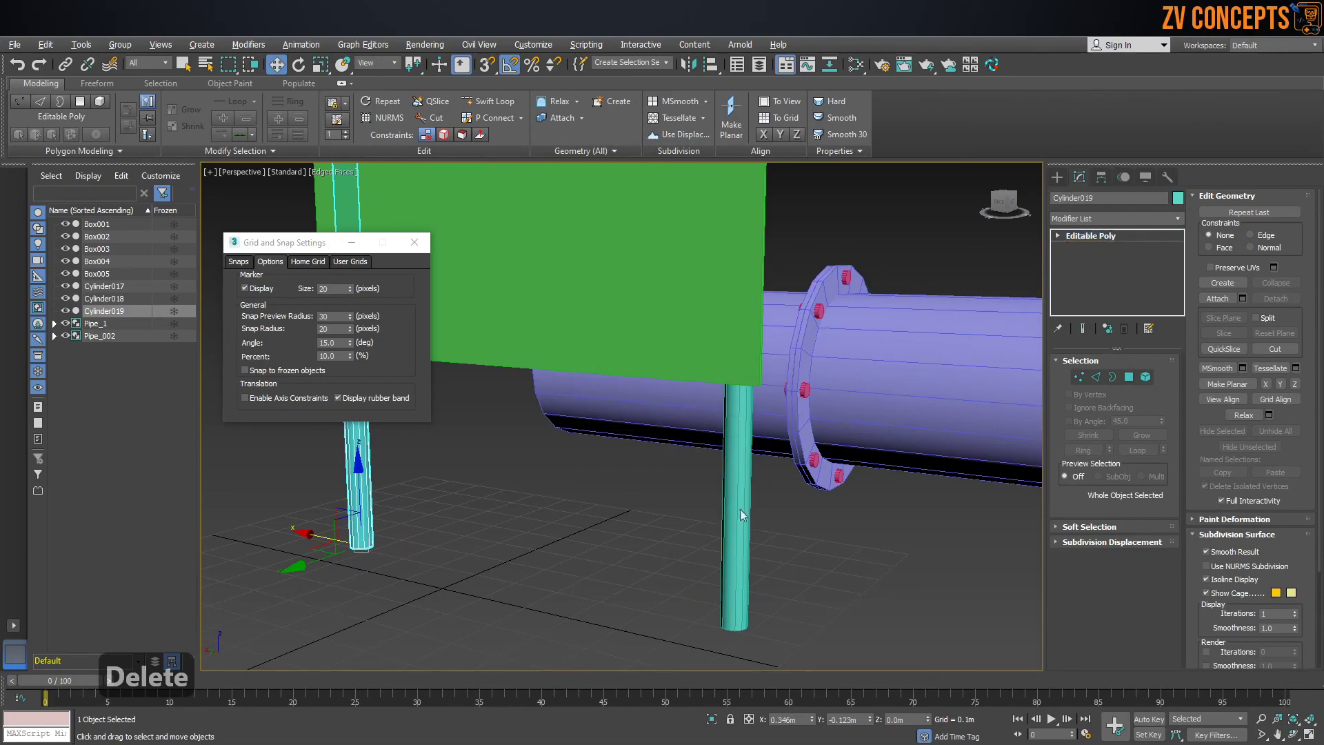
{"action": "left_click", "coordinate": [859, 540]}
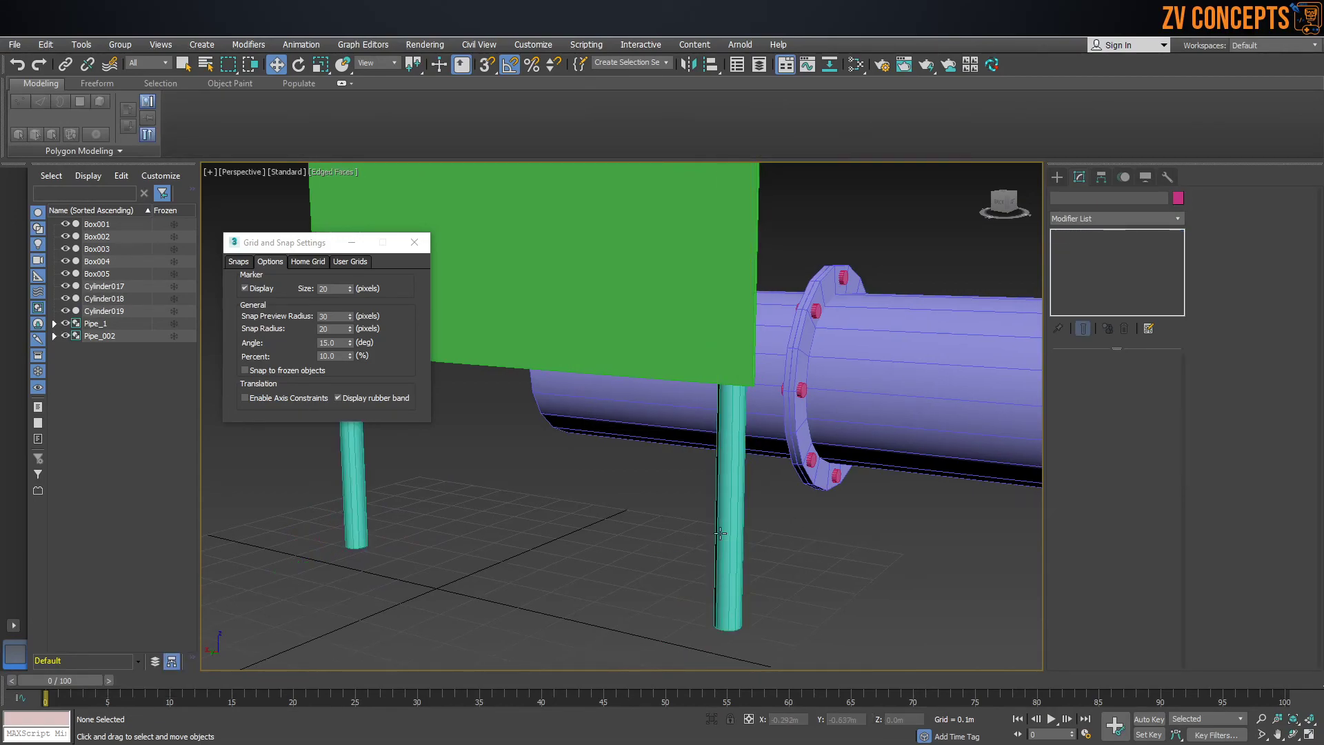
Step: Extrude the bottom cap polygon of the original post downward by about 0.02 m
{"action": "left_click", "coordinate": [737, 560]}
{"action": "mouse_move", "coordinate": [775, 569]}
{"action": "middle_mouse_down", "text": "alt"}
{"action": "mouse_move", "coordinate": [747, 574]}
{"action": "mouse_move", "coordinate": [760, 574]}
{"action": "middle_mouse_up", "text": "alt"}
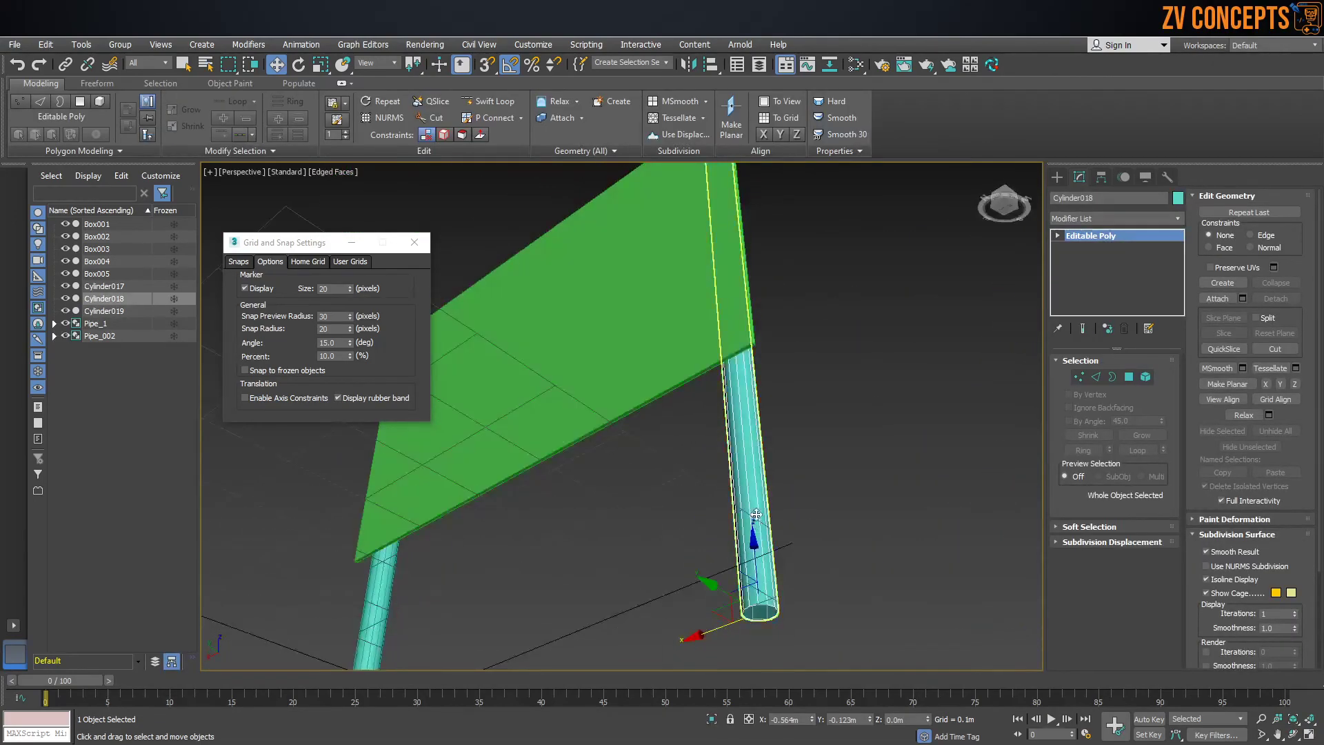
{"action": "scroll", "coordinate": [800, 590], "scroll_direction": "up", "scroll_amount": 2}
{"action": "left_click", "coordinate": [1126, 377]}
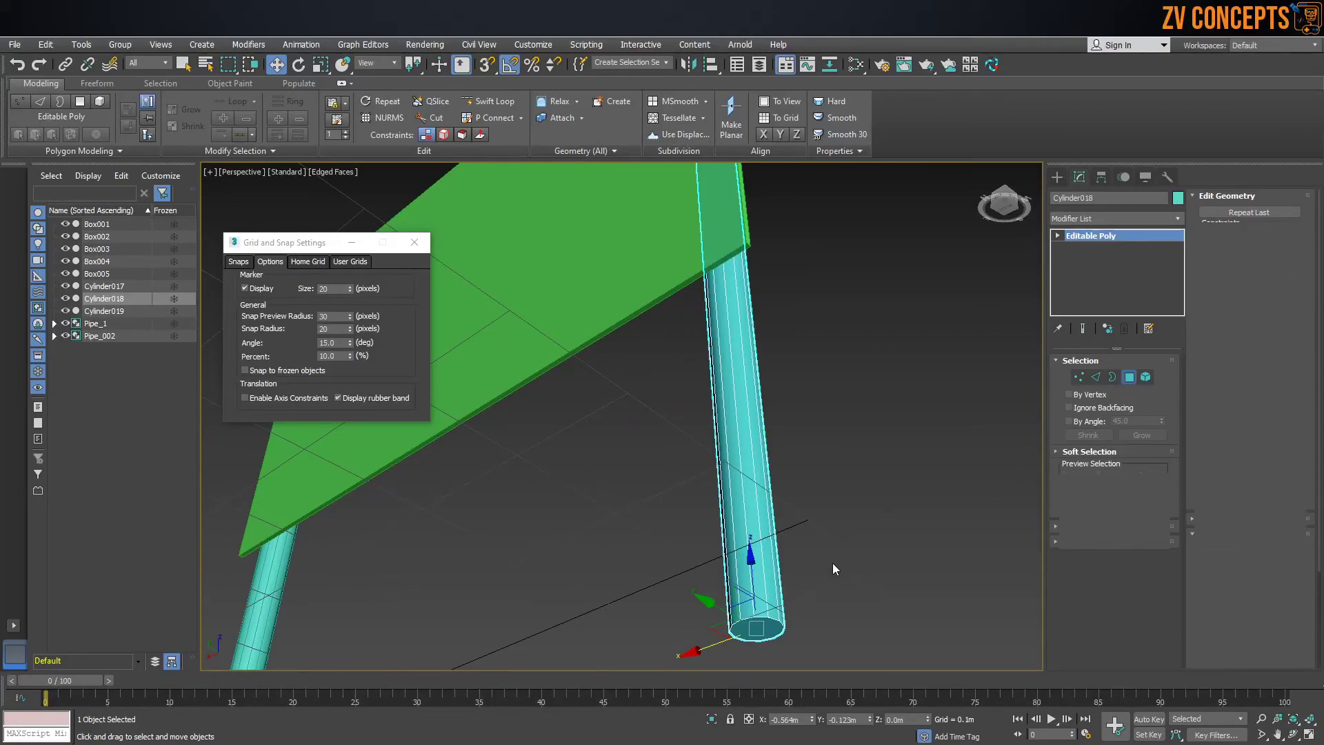
{"action": "middle_click_drag", "start_coordinate": [810, 535], "coordinate": [759, 443]}
{"action": "left_click", "coordinate": [755, 430]}
{"action": "left_click", "coordinate": [1082, 575]}
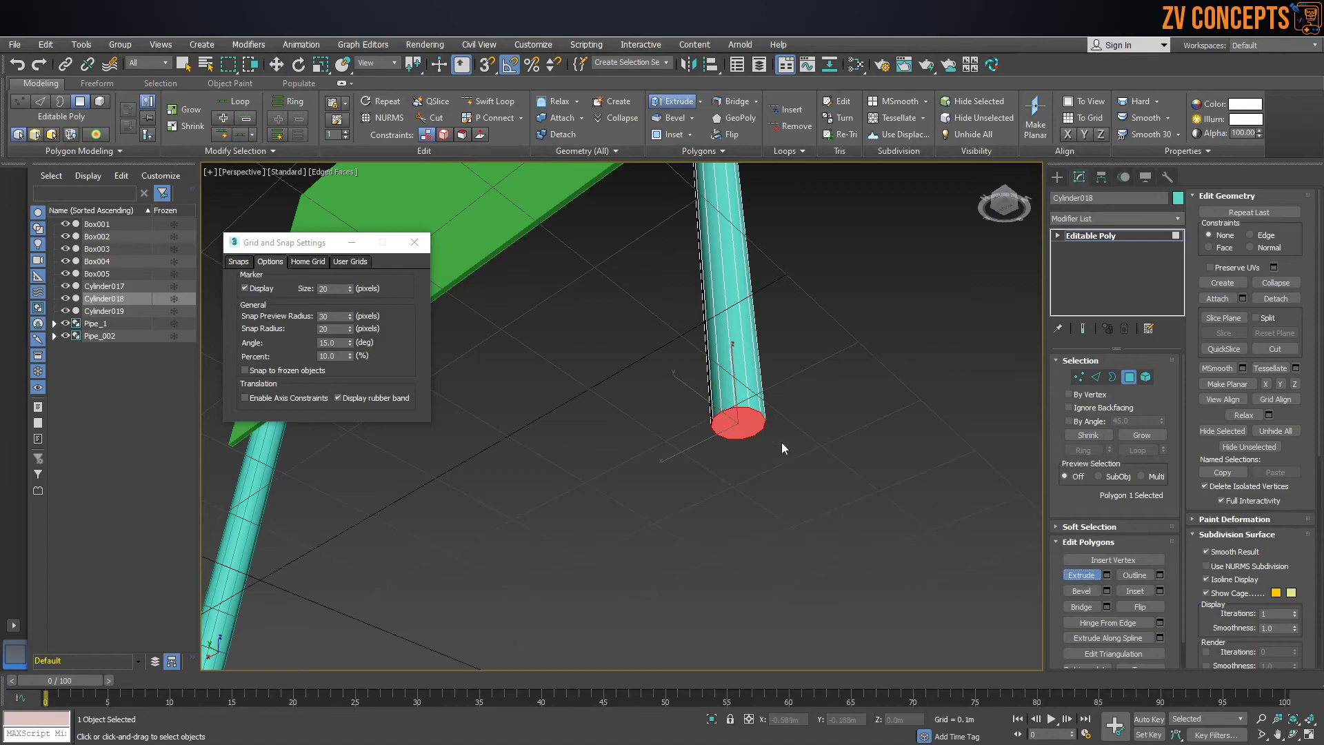
{"action": "left_click_drag", "start_coordinate": [749, 422], "coordinate": [748, 412]}
{"action": "middle_click_drag", "start_coordinate": [749, 420], "coordinate": [849, 436], "text": "alt"}
{"action": "key", "text": "w"}
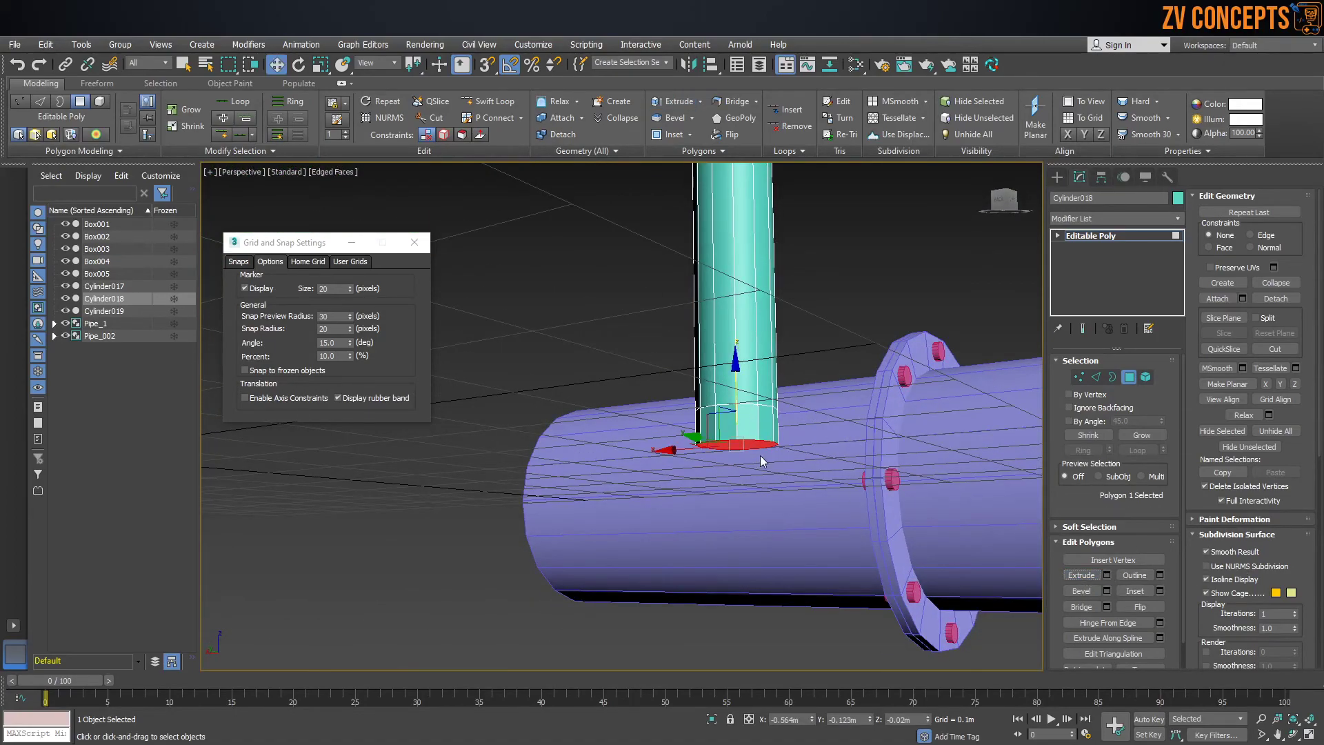
Step: Extrude the ring of 12 side polygons at the post's foot outward by 0.02 m along Local Normal to form a flange
{"action": "left_click", "coordinate": [764, 426]}
{"action": "left_click", "coordinate": [752, 424], "text": "shift"}
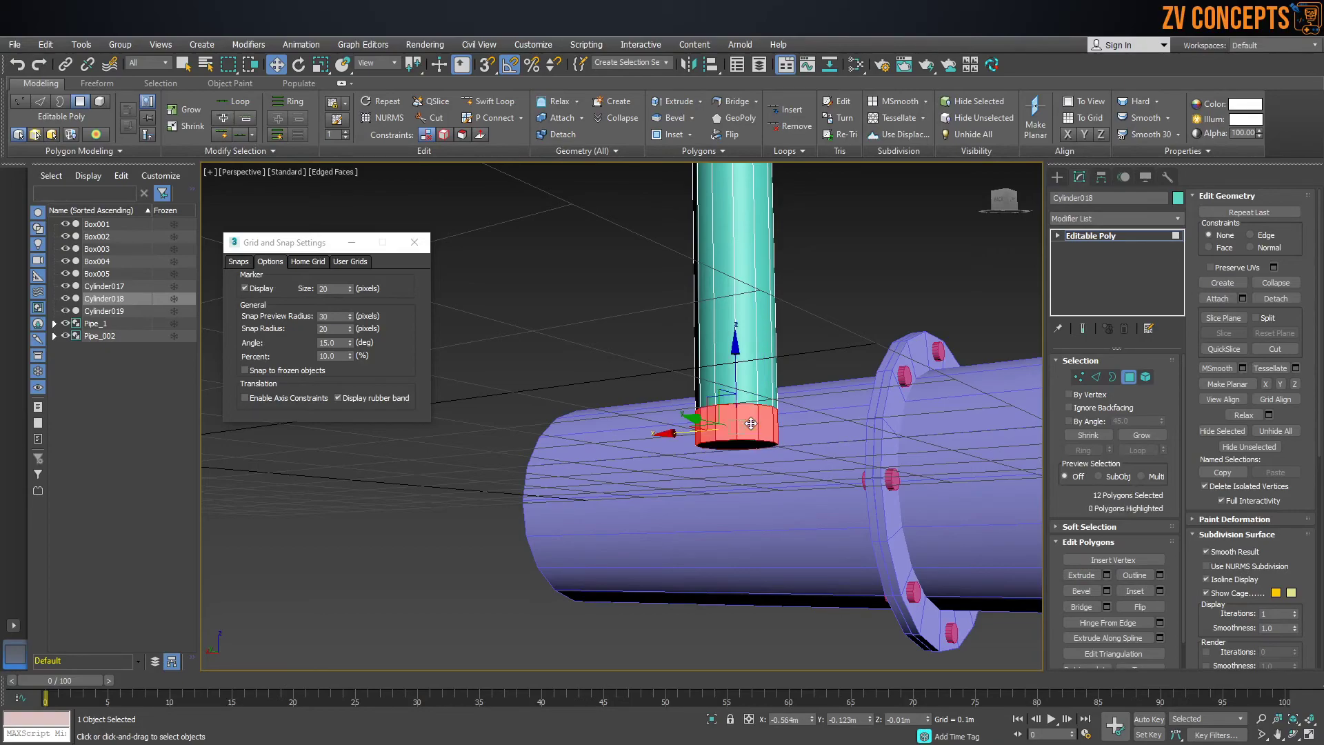
{"action": "middle_click_drag", "start_coordinate": [739, 416], "coordinate": [724, 409], "text": "alt"}
{"action": "key", "text": "z"}
{"action": "scroll", "coordinate": [742, 439], "scroll_direction": "down", "scroll_amount": 6}
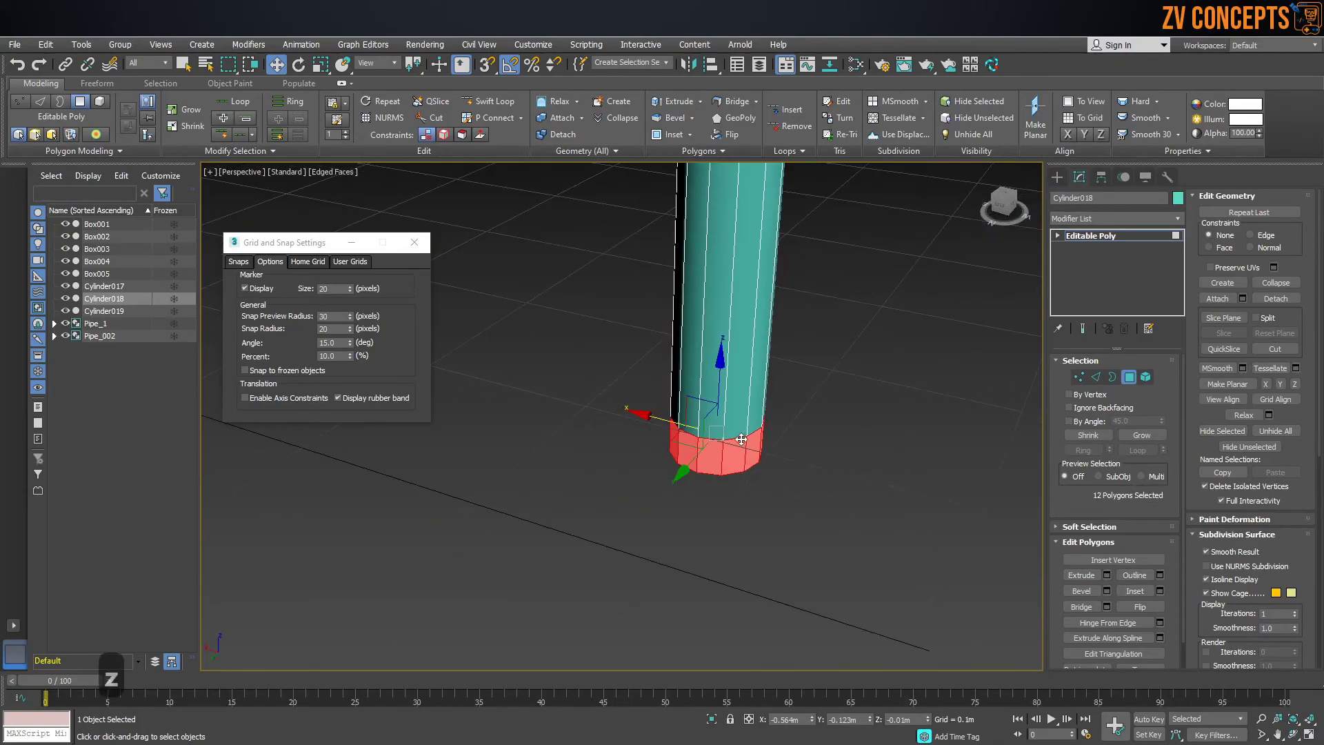
{"action": "left_click", "coordinate": [1108, 575]}
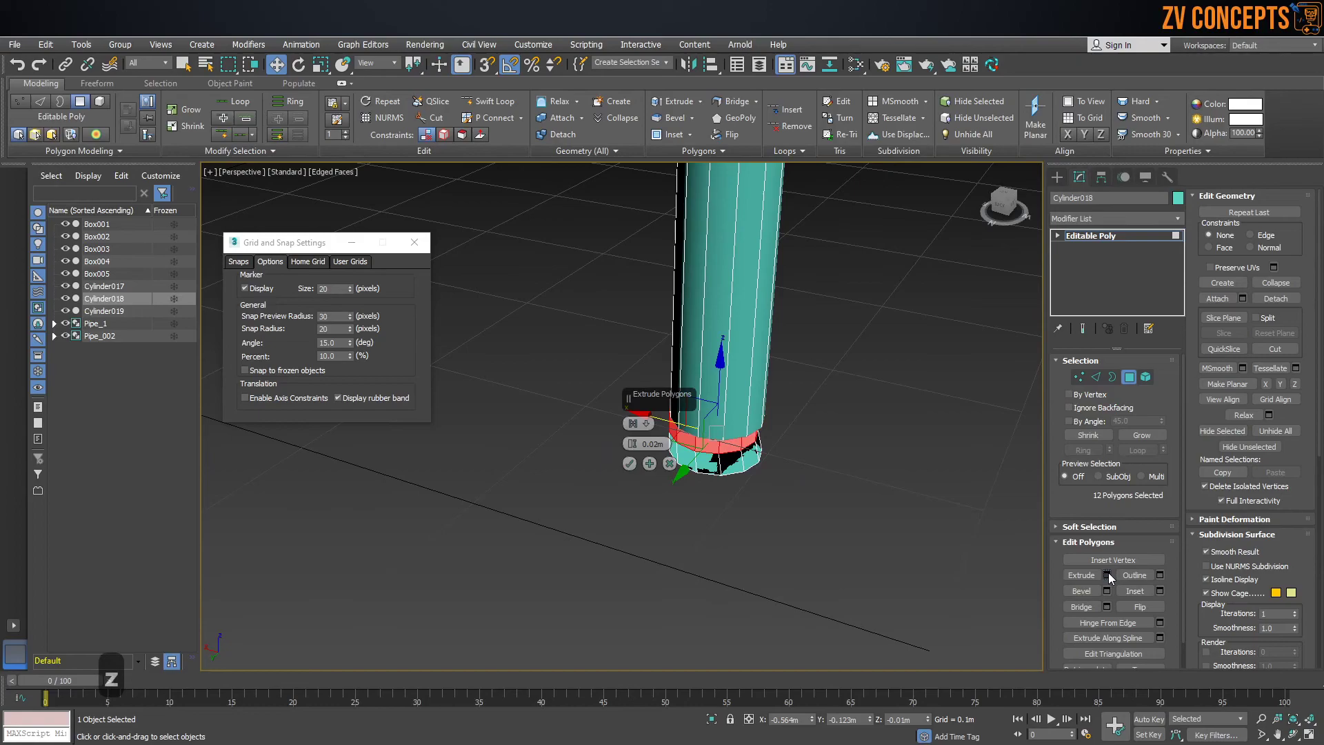
{"action": "middle_click_drag", "start_coordinate": [753, 395], "coordinate": [635, 473], "text": "alt"}
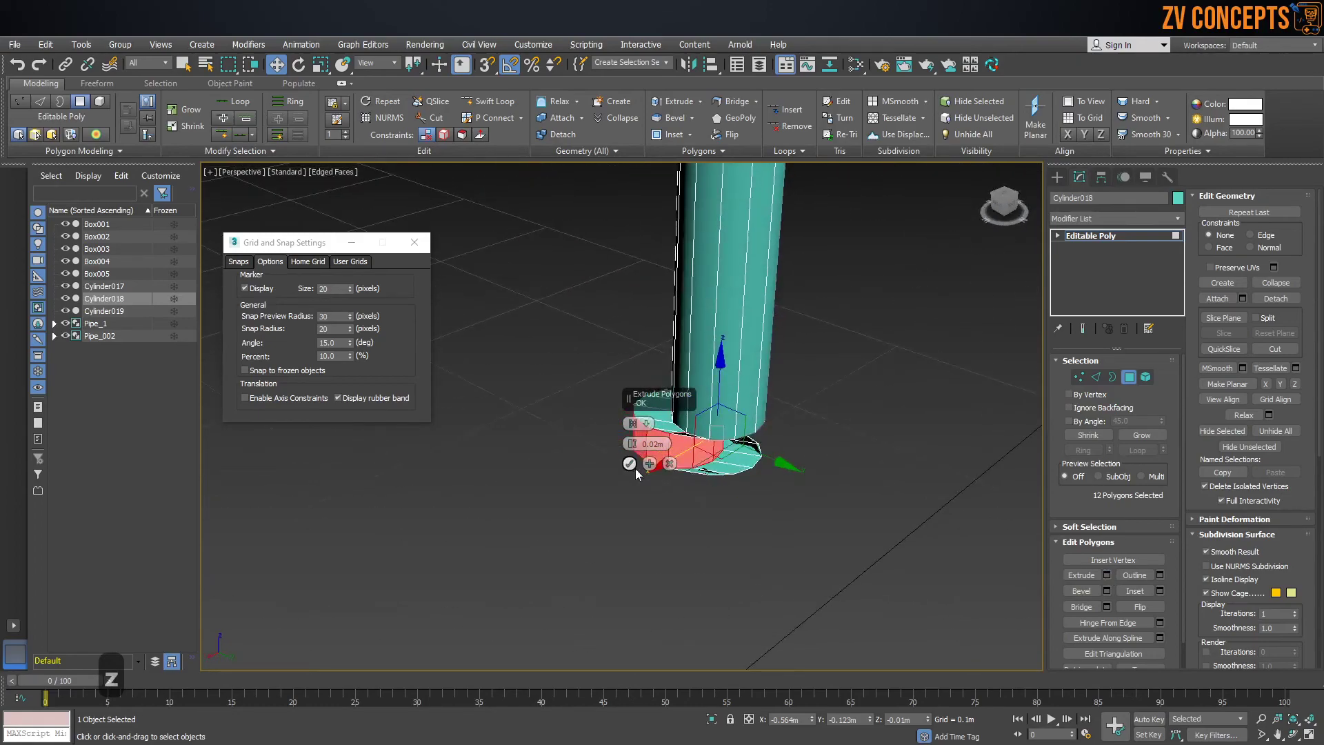
{"action": "left_click", "coordinate": [633, 423]}
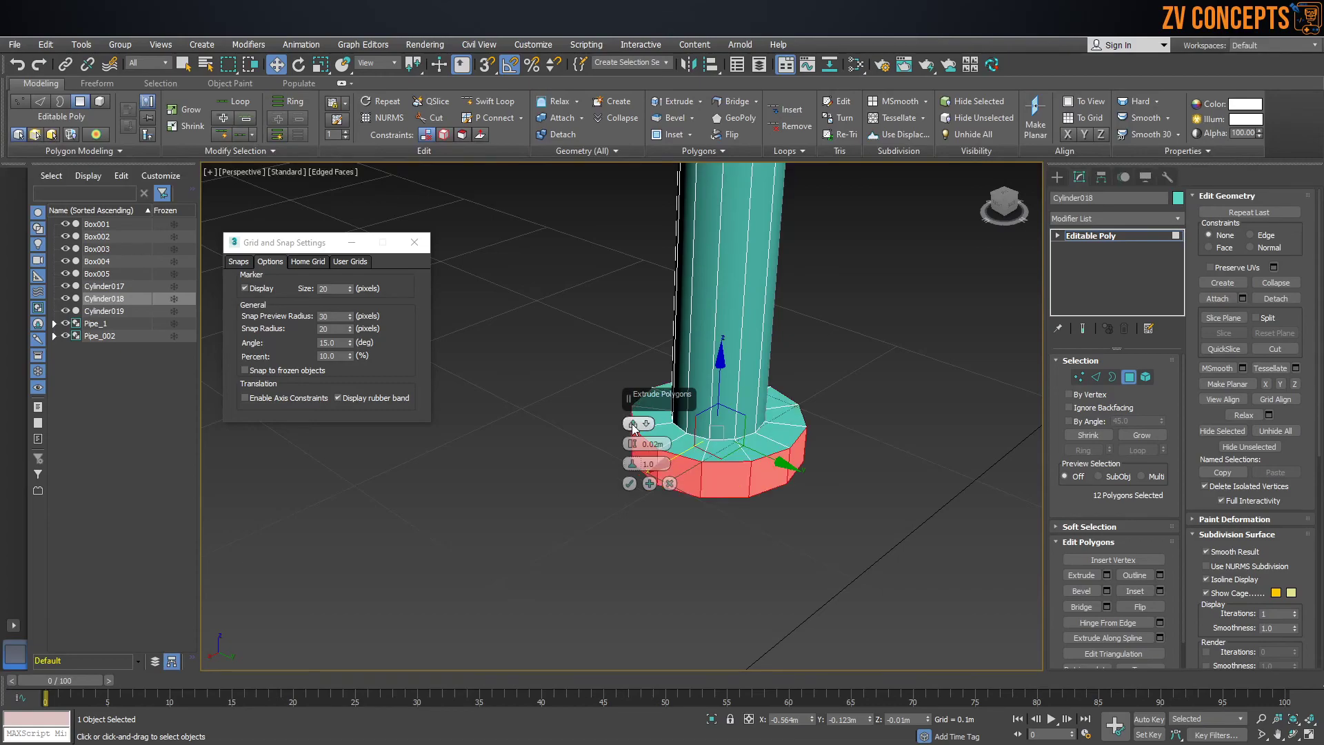
{"action": "middle_click_drag", "start_coordinate": [719, 449], "coordinate": [656, 481], "text": "alt"}
{"action": "left_click", "coordinate": [631, 484]}
{"action": "scroll", "coordinate": [741, 487], "scroll_direction": "down", "scroll_amount": 6}
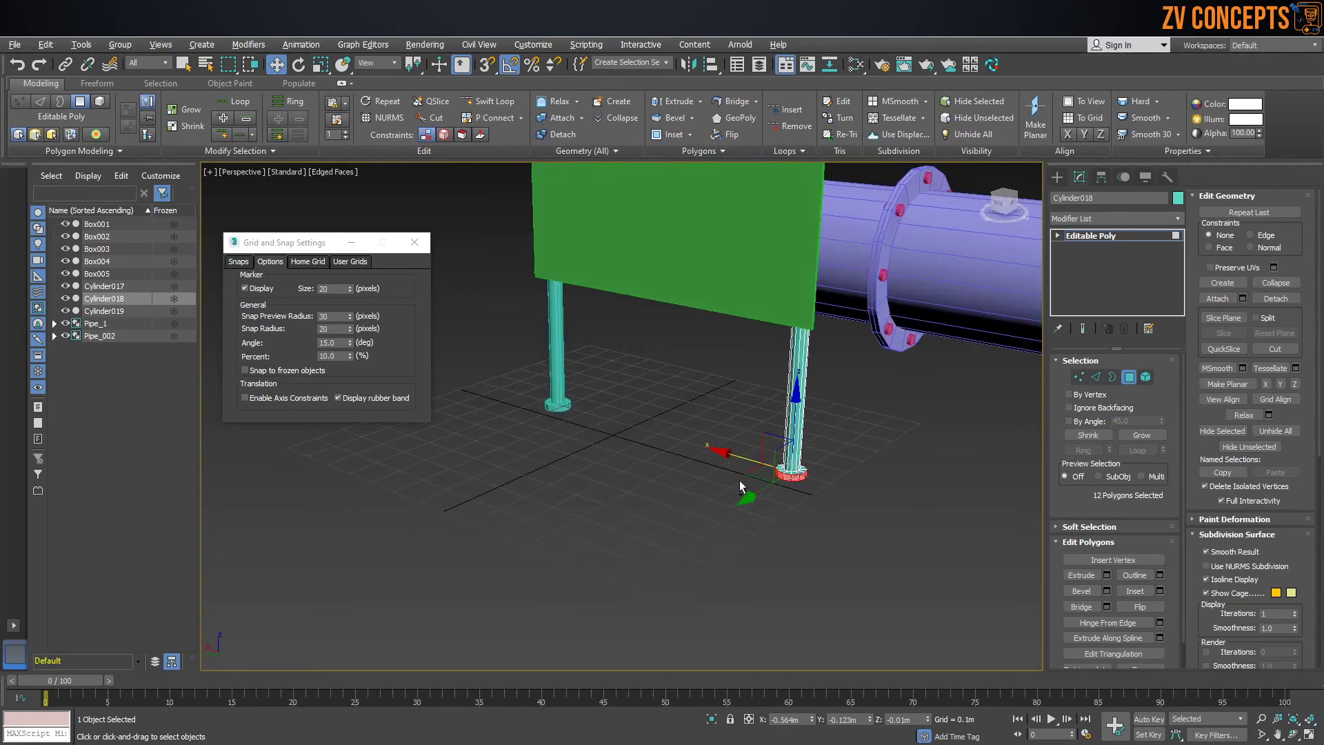
Step: Select both posts and, in the Left view, move them up until their flanged bases rest on the grid's ground line
{"action": "left_click", "coordinate": [1052, 179]}
{"action": "left_click", "coordinate": [862, 476]}
{"action": "middle_click_drag", "start_coordinate": [862, 476], "coordinate": [842, 440], "text": "alt"}
{"action": "left_click_drag", "start_coordinate": [850, 424], "coordinate": [528, 483]}
{"action": "scroll", "coordinate": [697, 442], "scroll_direction": "up", "scroll_amount": 5}
{"action": "key", "text": "f"}
{"action": "key", "text": "z"}
{"action": "scroll", "coordinate": [657, 321], "scroll_direction": "up", "scroll_amount": 4}
{"action": "key", "text": "l"}
{"action": "middle_click_drag", "start_coordinate": [633, 403], "coordinate": [607, 303]}
{"action": "key", "text": "g"}
{"action": "scroll", "coordinate": [605, 305], "scroll_direction": "down", "scroll_amount": 3}
{"action": "left_click_drag", "start_coordinate": [618, 211], "coordinate": [615, 191]}
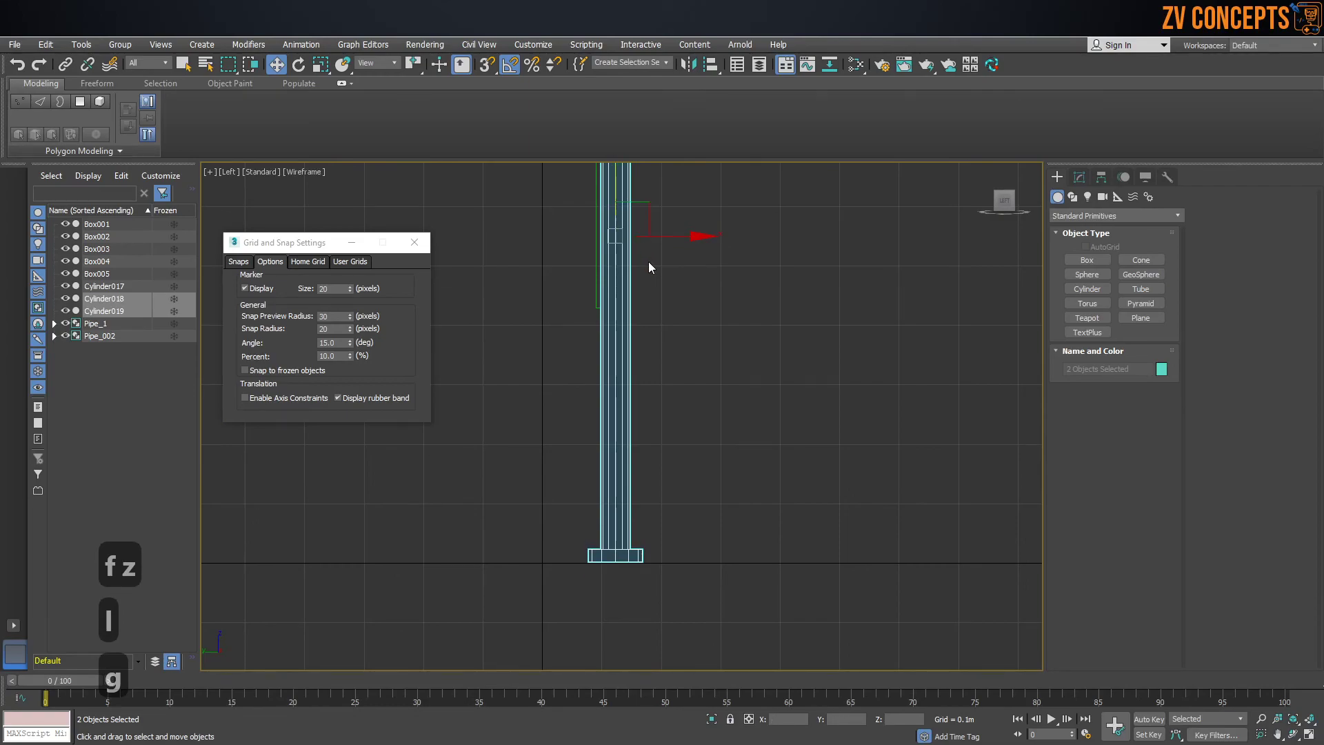
{"action": "key", "text": "p"}
{"action": "middle_click_drag", "start_coordinate": [603, 365], "coordinate": [616, 363], "text": "alt"}
{"action": "scroll", "coordinate": [616, 362], "scroll_direction": "down", "scroll_amount": 6}
{"action": "left_click", "coordinate": [721, 491]}
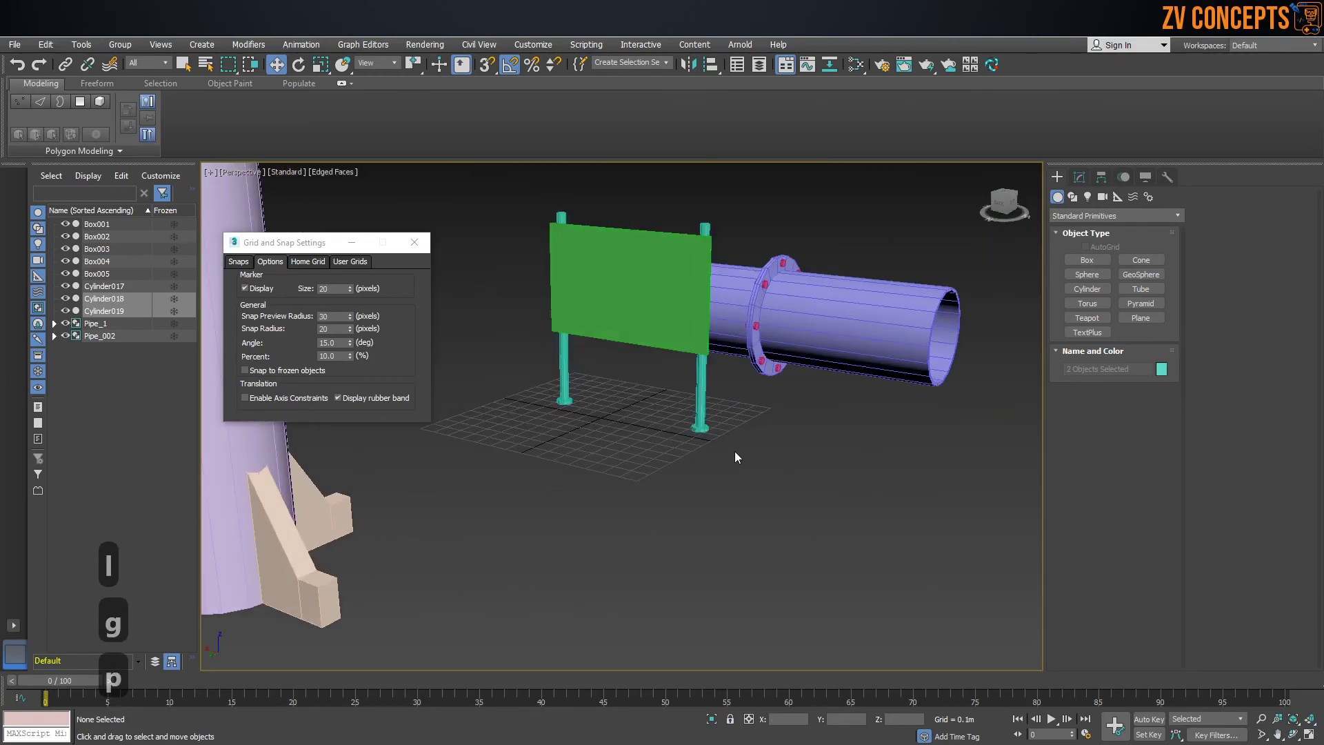
Step: Examine the pipes, signboard and rocket together, then inspect the signboard up close from several angles
{"action": "scroll", "coordinate": [747, 471], "scroll_direction": "down", "scroll_amount": 5}
{"action": "middle_click_drag", "start_coordinate": [747, 472], "coordinate": [843, 470], "text": "alt"}
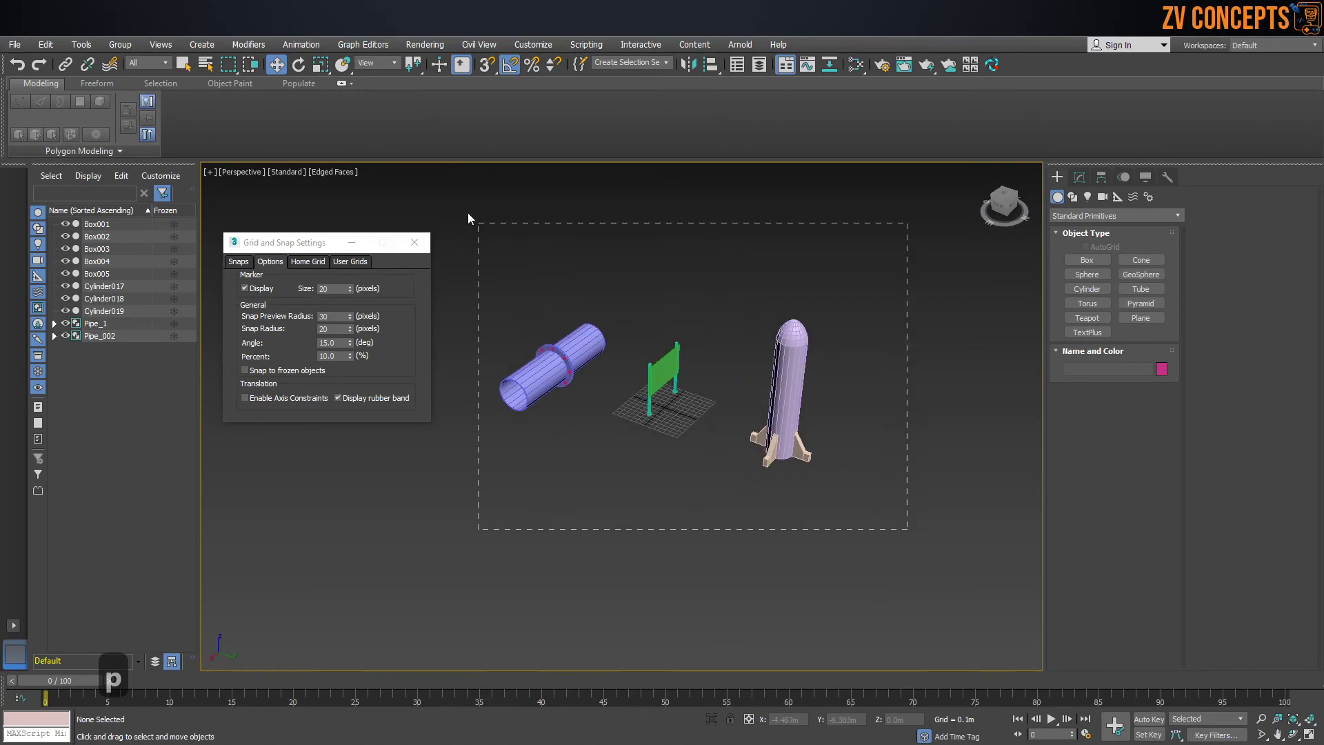
{"action": "left_click_drag", "start_coordinate": [474, 225], "coordinate": [474, 226]}
{"action": "key", "text": "z"}
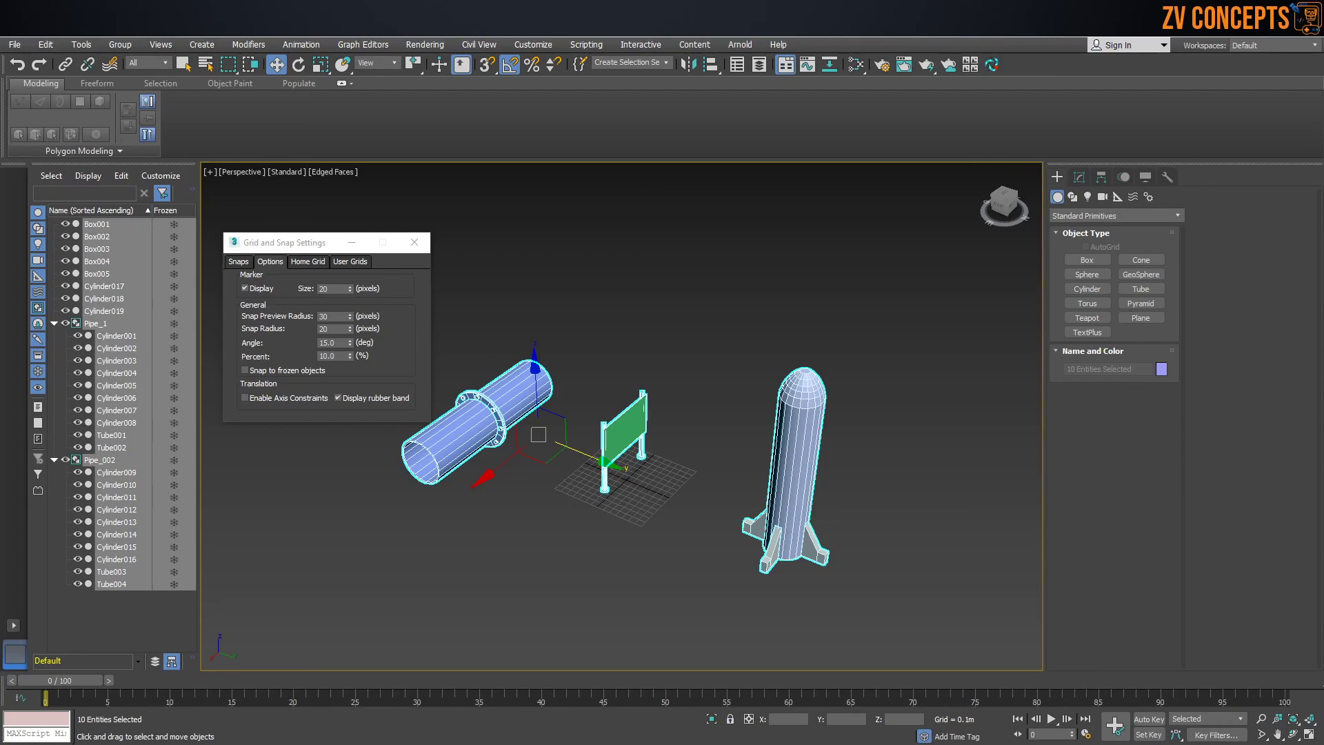
{"action": "left_click", "coordinate": [323, 343]}
{"action": "scroll", "coordinate": [577, 386], "scroll_direction": "up", "scroll_amount": 5}
{"action": "left_click", "coordinate": [662, 440]}
{"action": "scroll", "coordinate": [661, 440], "scroll_direction": "up", "scroll_amount": 3}
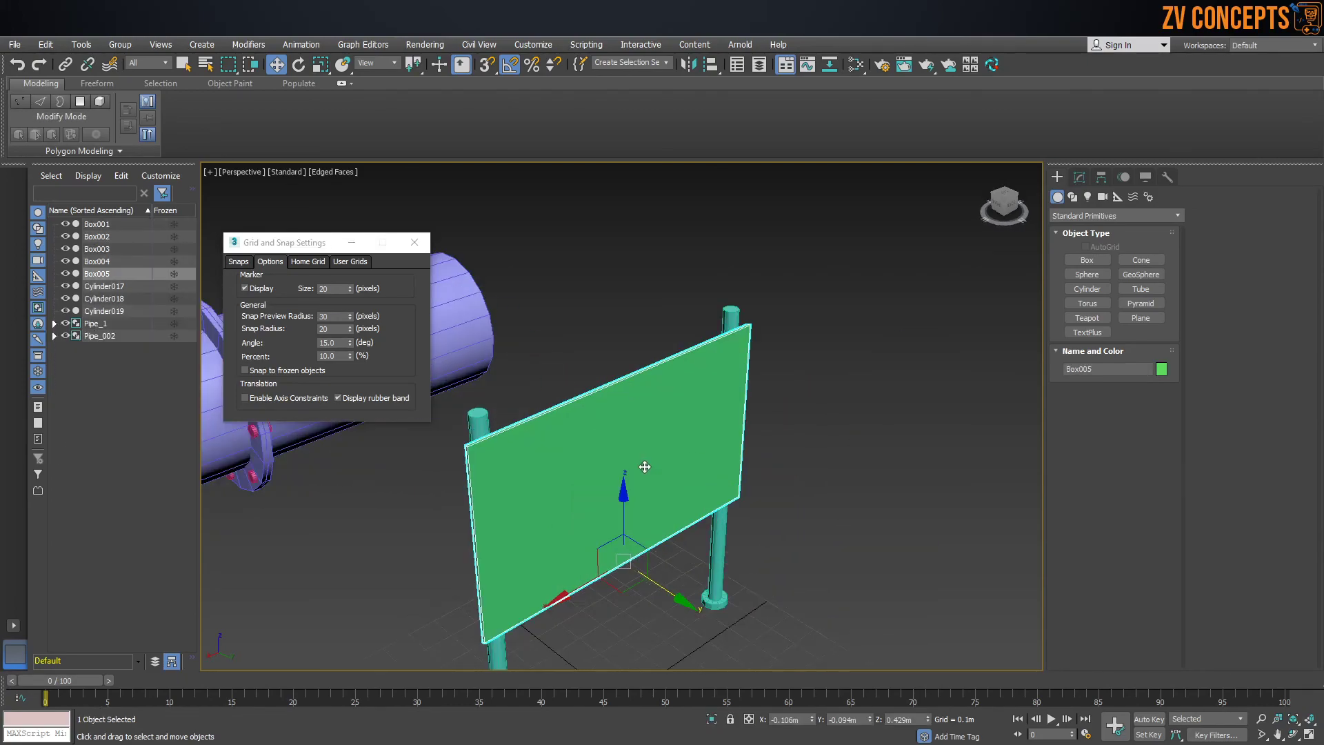
{"action": "middle_click_drag", "start_coordinate": [644, 464], "coordinate": [710, 459], "text": "alt"}
{"action": "left_click", "coordinate": [830, 415]}
{"action": "left_click", "coordinate": [697, 423]}
{"action": "middle_click_drag", "start_coordinate": [584, 475], "coordinate": [787, 423], "text": "alt"}
{"action": "middle_click_drag", "start_coordinate": [694, 405], "coordinate": [666, 376], "text": "alt"}
{"action": "left_click", "coordinate": [729, 408]}
Step: Create a plane with a 4 by 4 grid of segments on the ground beside the rocket's base
{"action": "left_click", "coordinate": [1126, 322]}
{"action": "scroll", "coordinate": [731, 333], "scroll_direction": "down", "scroll_amount": 5}
{"action": "left_click_drag", "start_coordinate": [783, 388], "coordinate": [798, 613]}
{"action": "middle_click_drag", "start_coordinate": [766, 506], "coordinate": [714, 327], "text": "alt"}
{"action": "key", "text": "w"}
Step: Convert the new plane beside the rocket to an Editable Poly
{"action": "scroll", "coordinate": [776, 458], "scroll_direction": "up", "scroll_amount": 3}
{"action": "scroll", "coordinate": [676, 372], "scroll_direction": "up", "scroll_amount": 3}
{"action": "scroll", "coordinate": [676, 373], "scroll_direction": "down", "scroll_amount": 3}
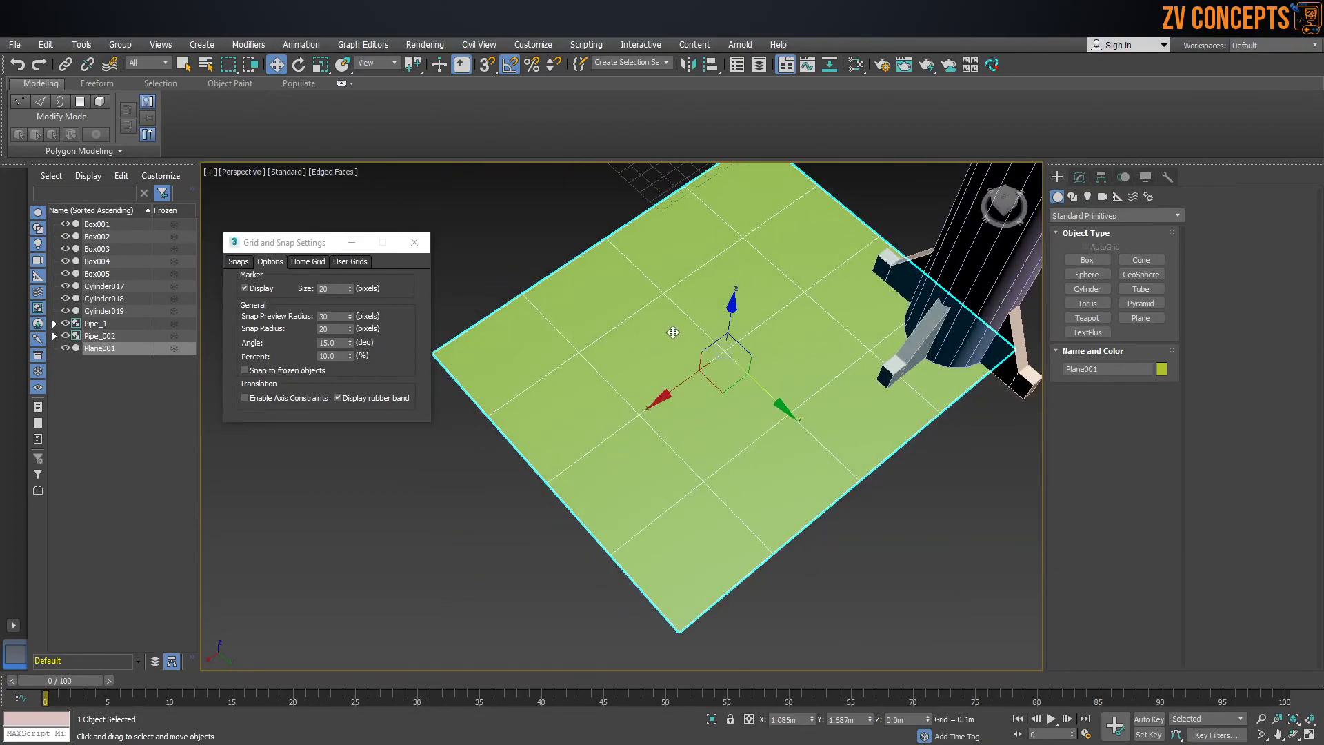
{"action": "scroll", "coordinate": [717, 314], "scroll_direction": "down", "scroll_amount": 2}
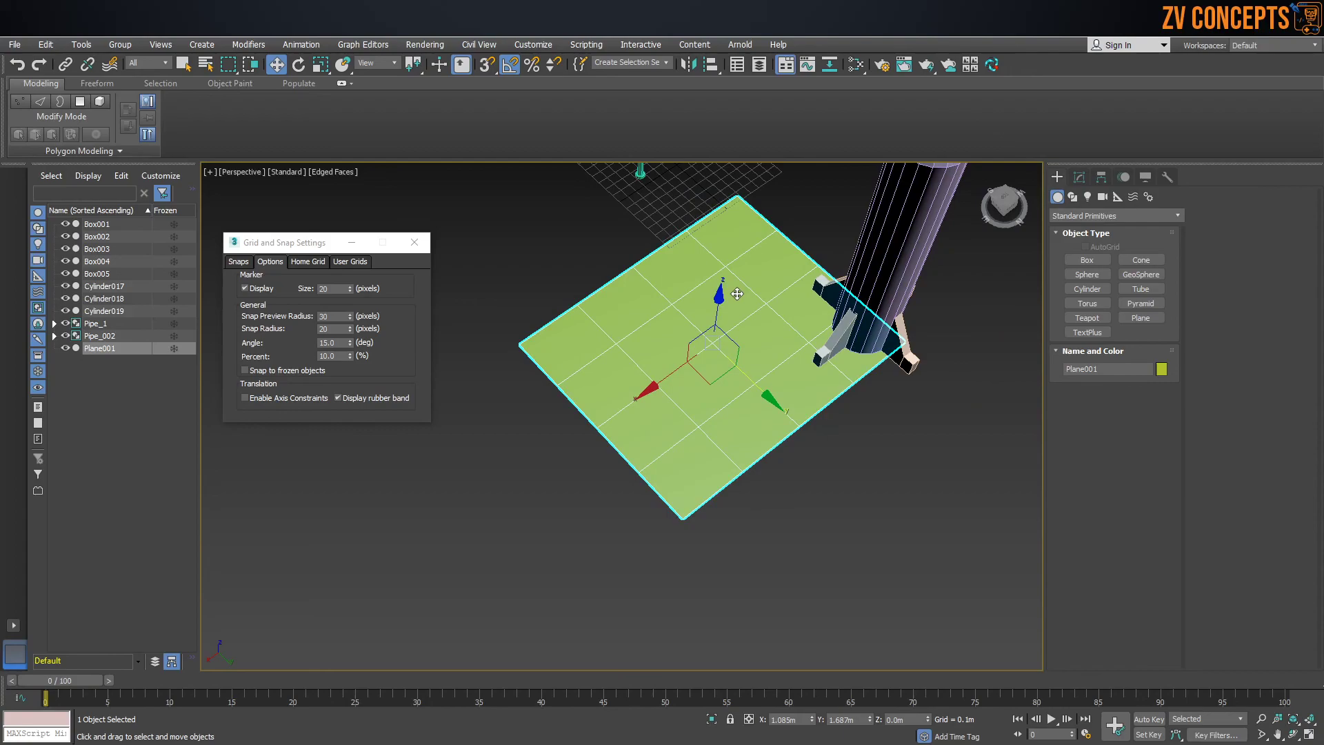
{"action": "right_click", "coordinate": [726, 271]}
{"action": "mouse_move", "coordinate": [842, 411]}
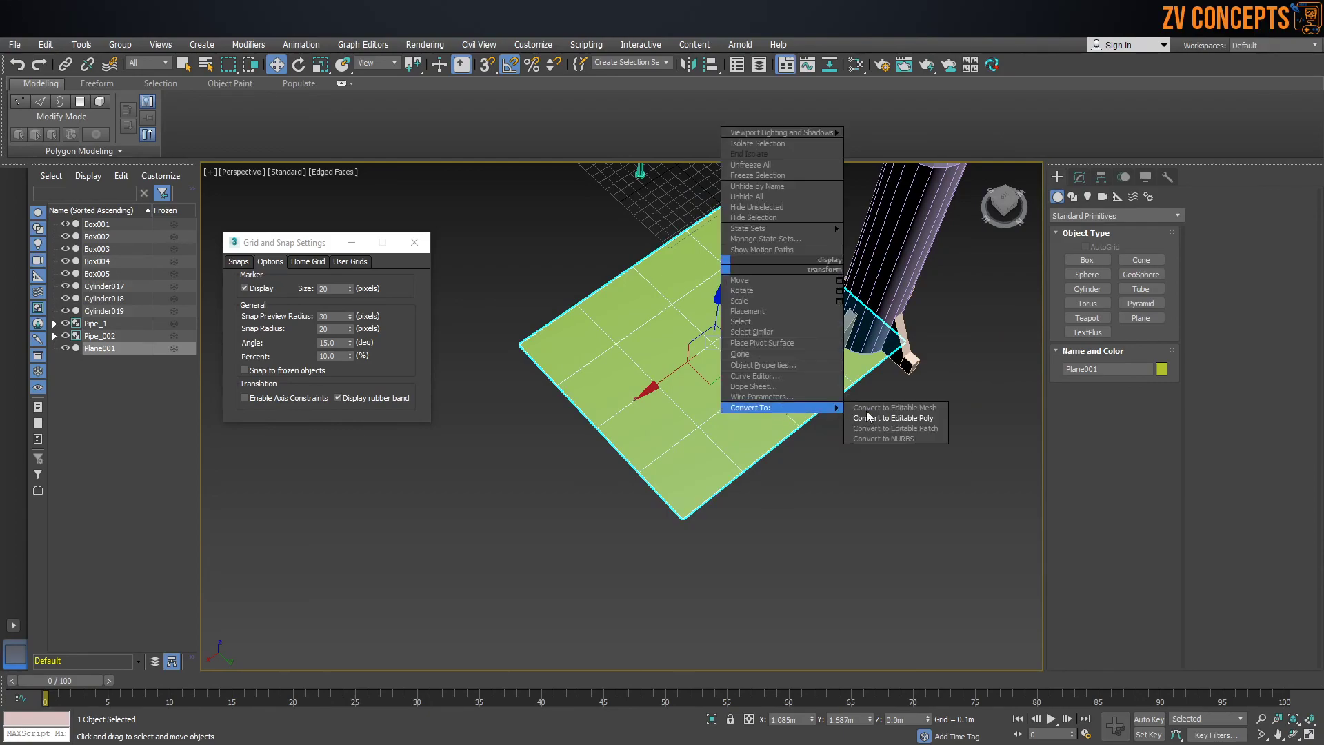
{"action": "left_click", "coordinate": [891, 418]}
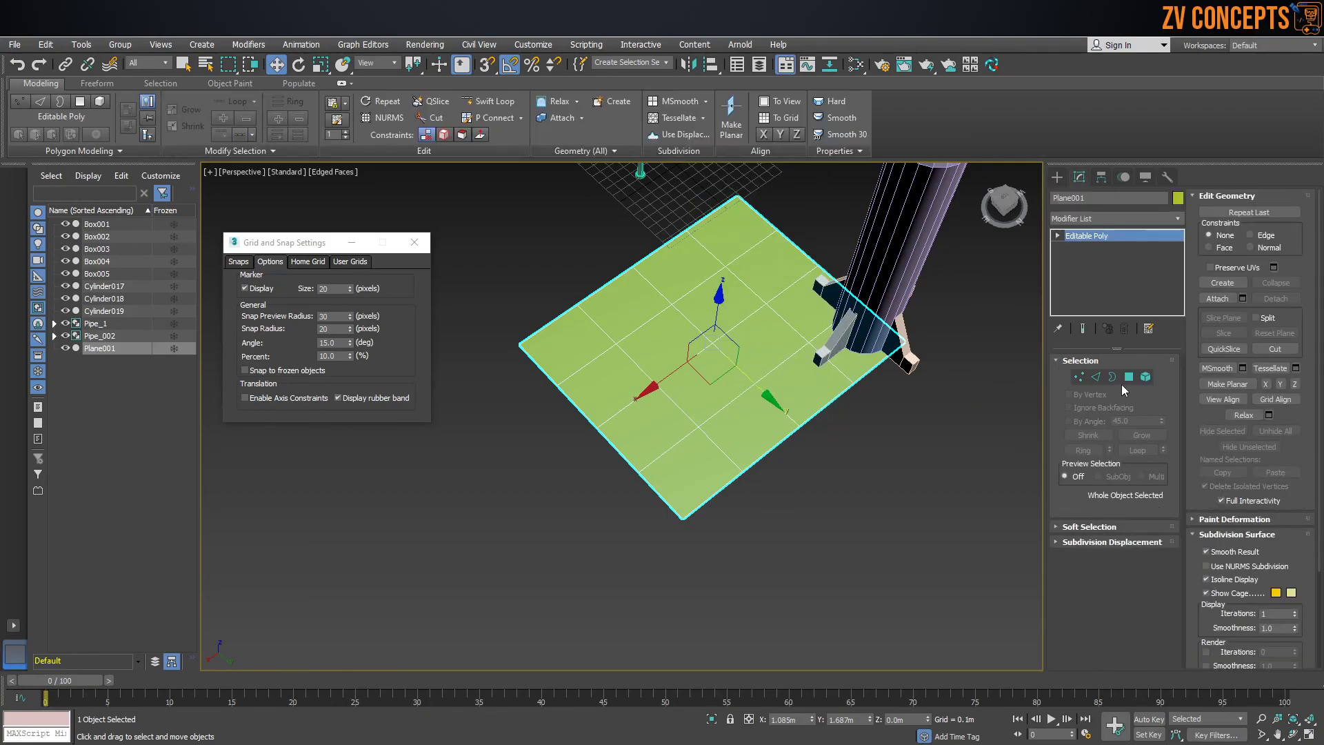
Step: Select an inner polygon of the editable plane at Polygon level and flip its normal
{"action": "left_click", "coordinate": [1129, 377]}
{"action": "left_click", "coordinate": [722, 302]}
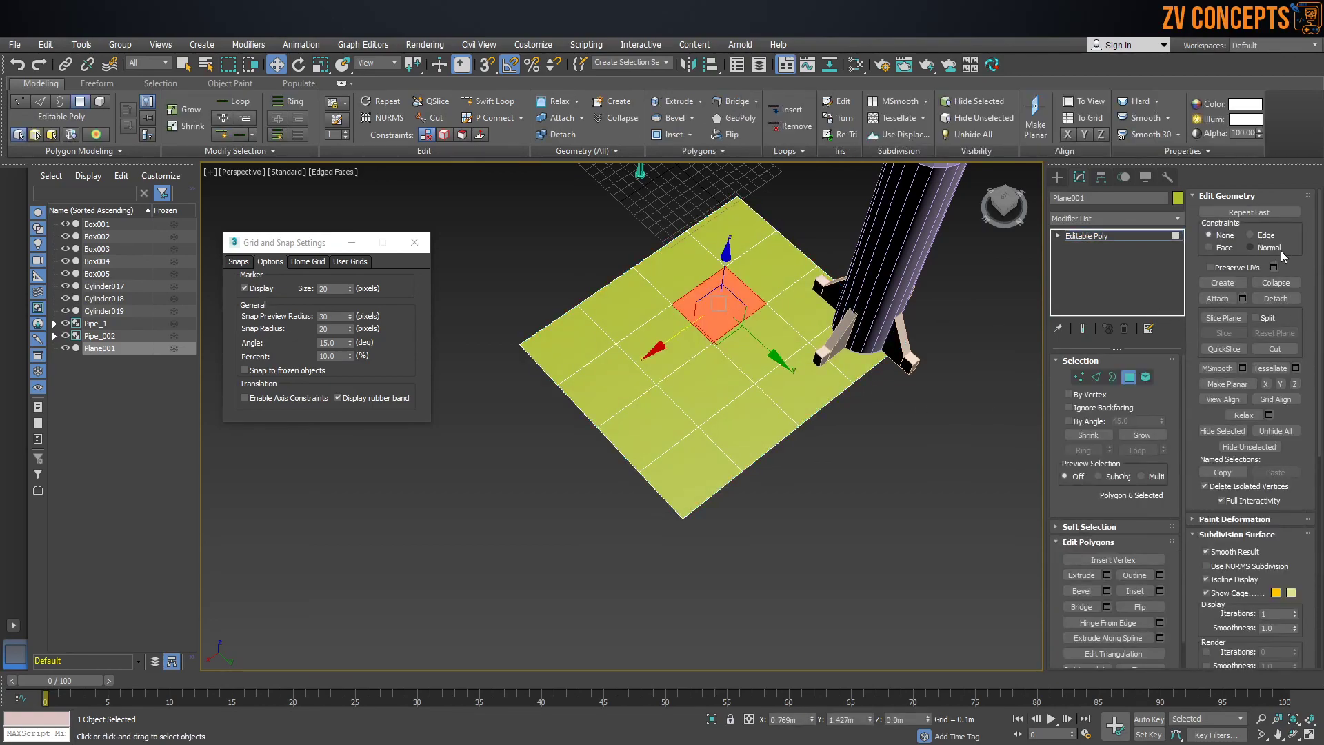
{"action": "left_click", "coordinate": [1152, 609]}
{"action": "left_click", "coordinate": [866, 440]}
Step: Flip the normal of the inner polygon diagonally adjacent to the first one and check both from above
{"action": "middle_click_drag", "start_coordinate": [755, 334], "coordinate": [784, 569], "text": "alt"}
{"action": "scroll", "coordinate": [700, 350], "scroll_direction": "up", "scroll_amount": 5}
{"action": "left_click", "coordinate": [743, 389]}
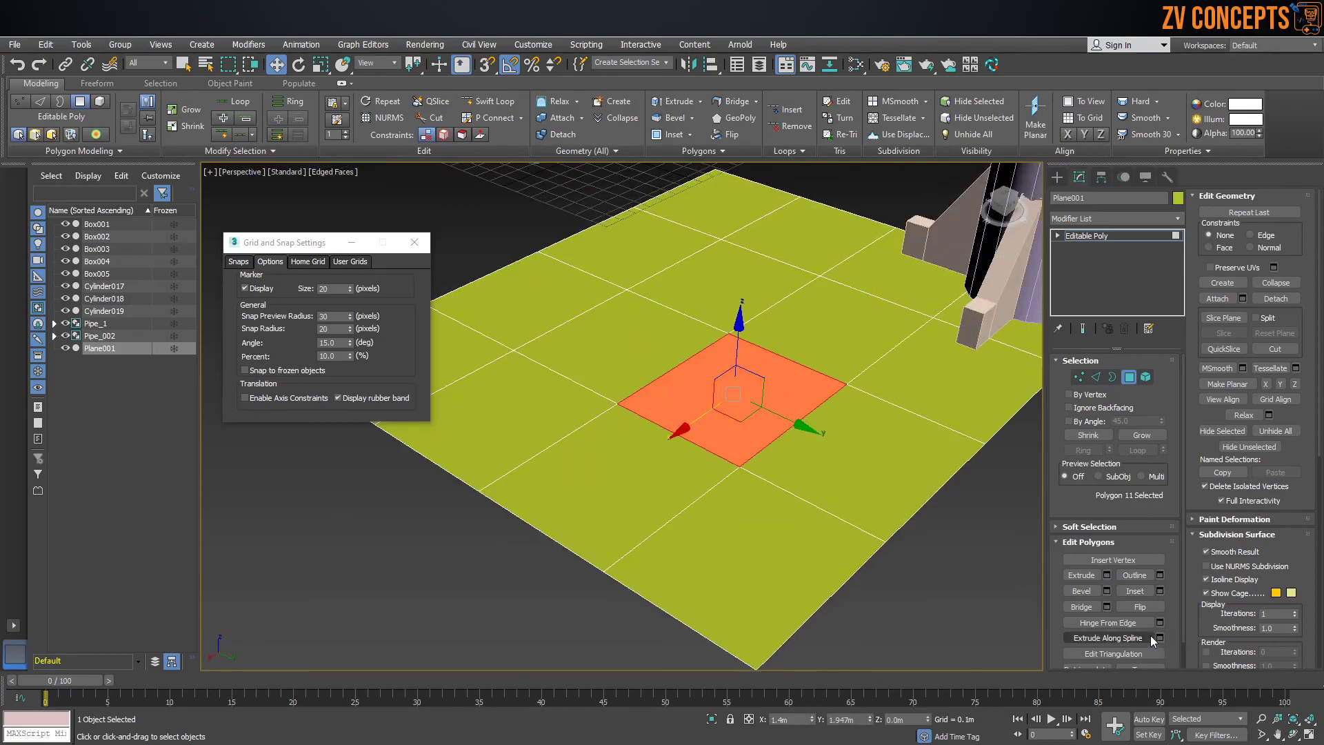
{"action": "left_click", "coordinate": [1140, 611]}
{"action": "left_click", "coordinate": [925, 561]}
{"action": "middle_click_drag", "start_coordinate": [709, 334], "coordinate": [734, 373], "text": "alt"}
{"action": "left_click", "coordinate": [748, 373]}
{"action": "left_click", "coordinate": [758, 313]}
{"action": "left_click", "coordinate": [755, 381]}
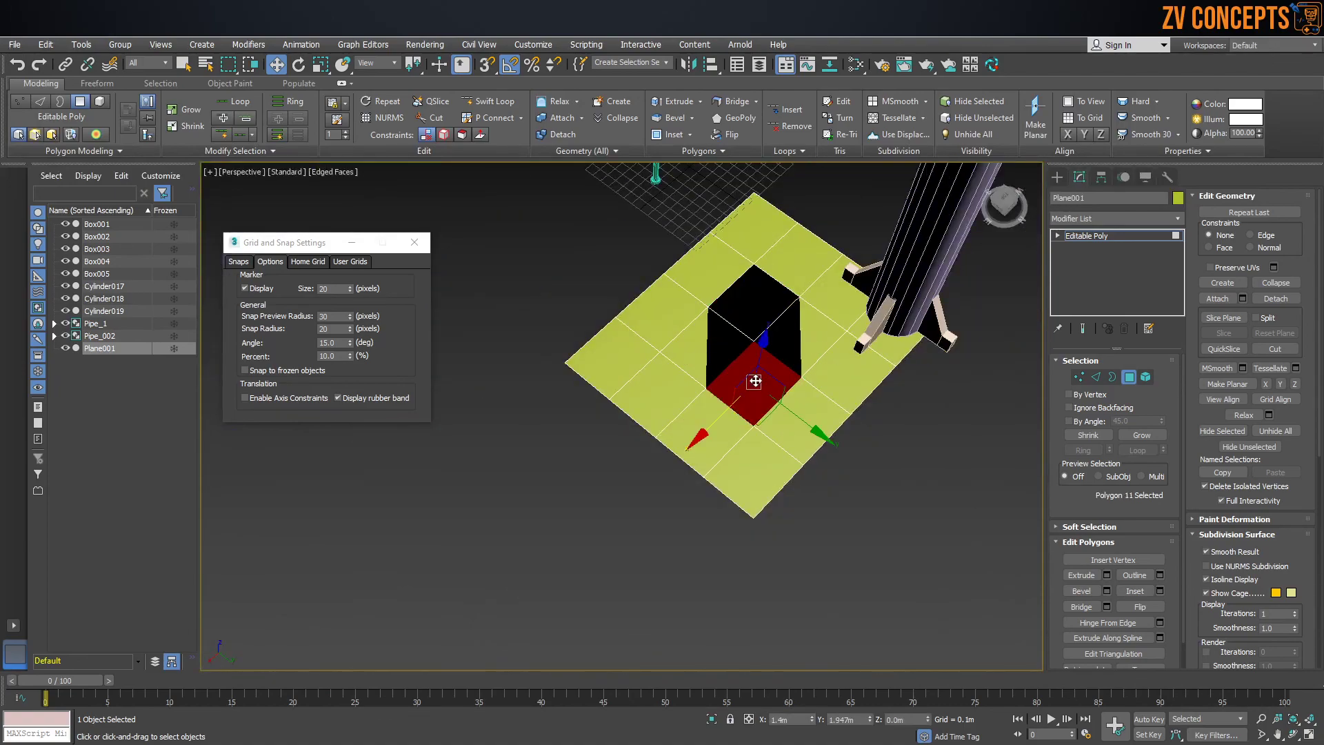
Step: Render the plane with its two flipped polygons from above and from underneath, closing each render window
{"action": "scroll", "coordinate": [755, 381], "scroll_direction": "up", "scroll_amount": 5}
{"action": "key", "text": "F9"}
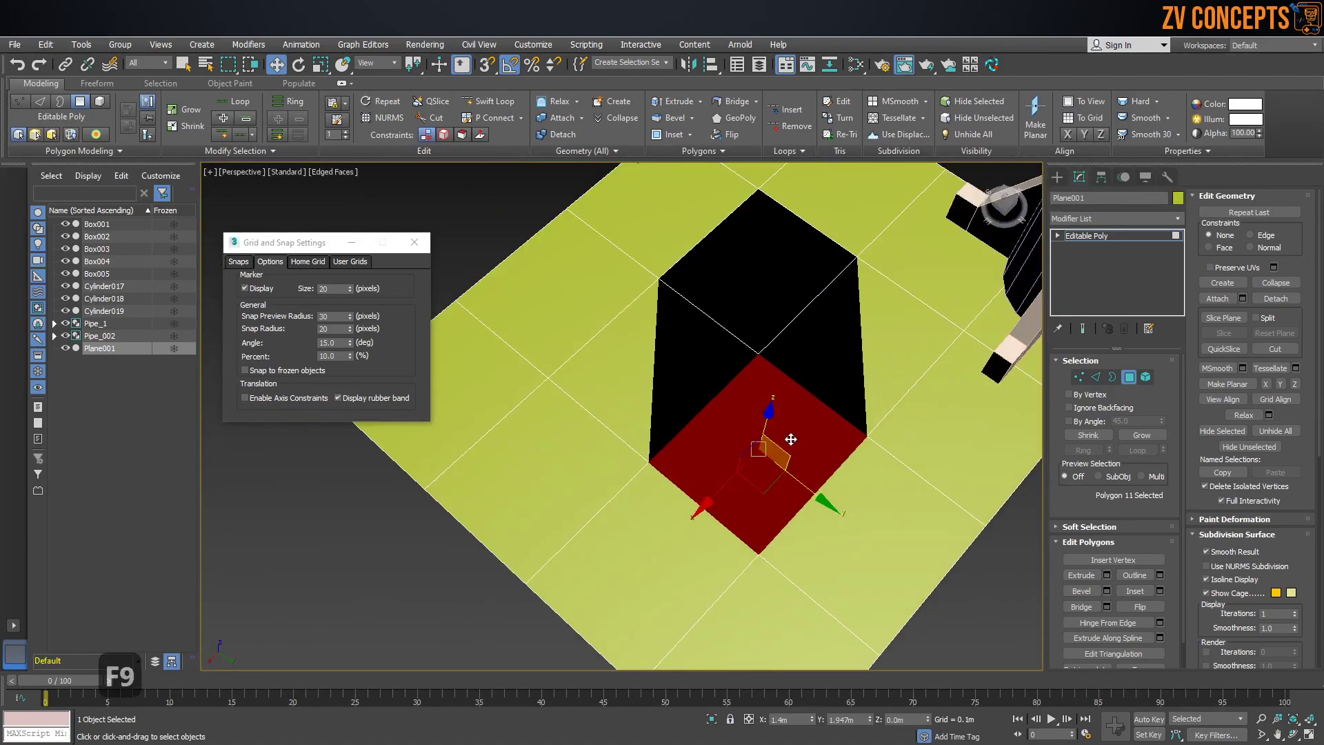
{"action": "left_click_drag", "start_coordinate": [981, 127], "coordinate": [469, 63]}
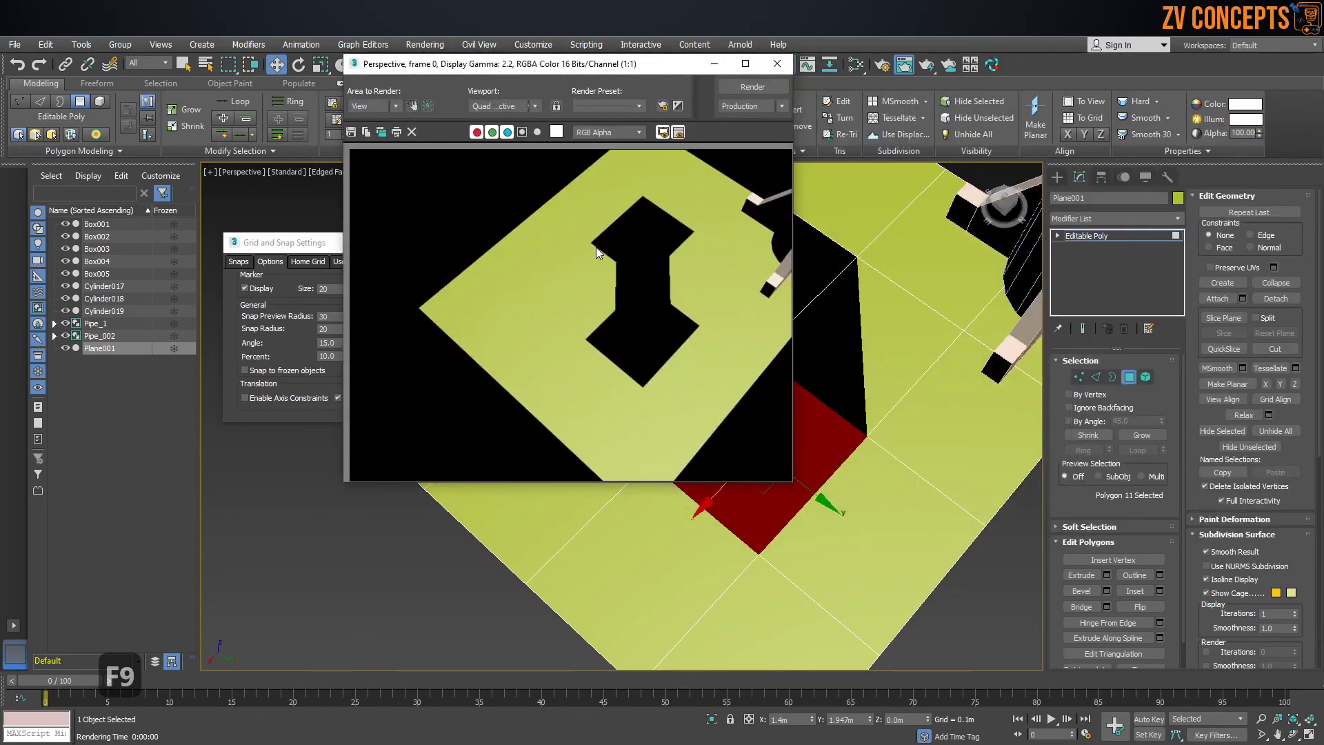
{"action": "left_click", "coordinate": [778, 64]}
{"action": "middle_click_drag", "start_coordinate": [795, 492], "coordinate": [776, 308], "text": "alt"}
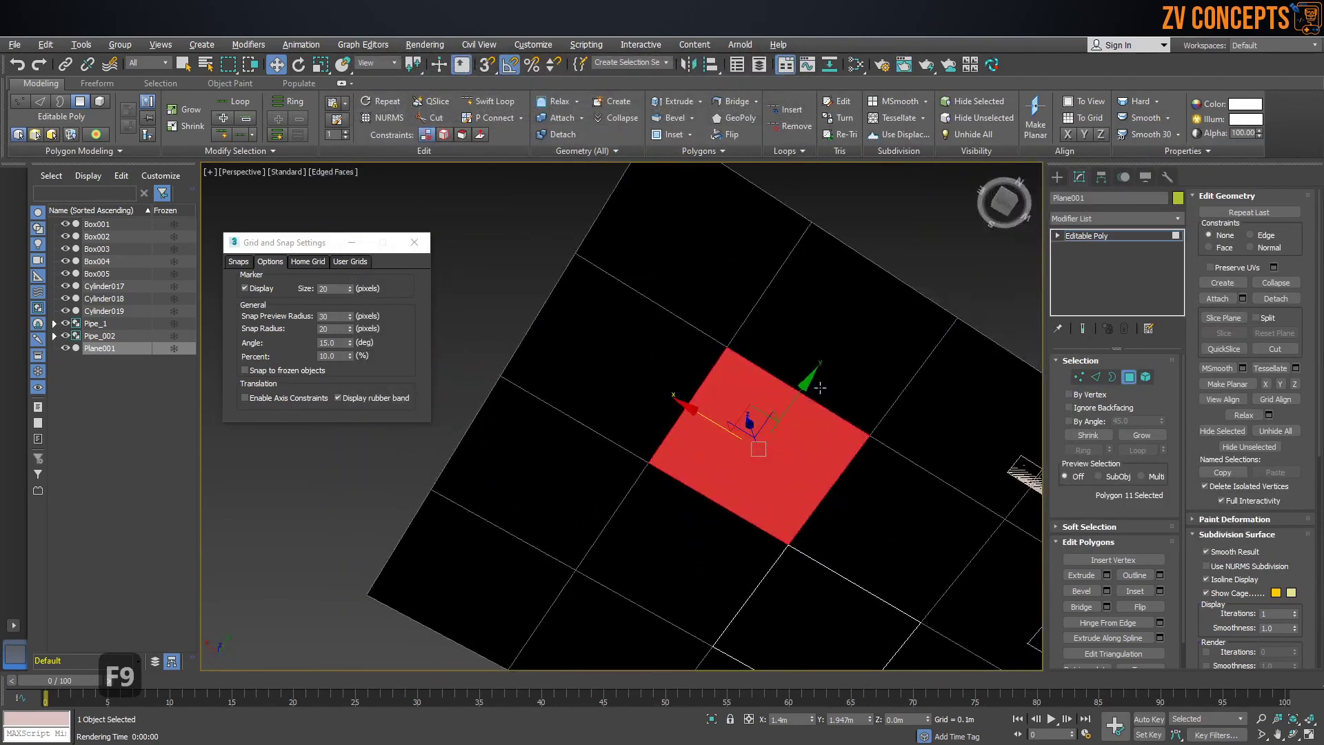
{"action": "key", "text": "F9"}
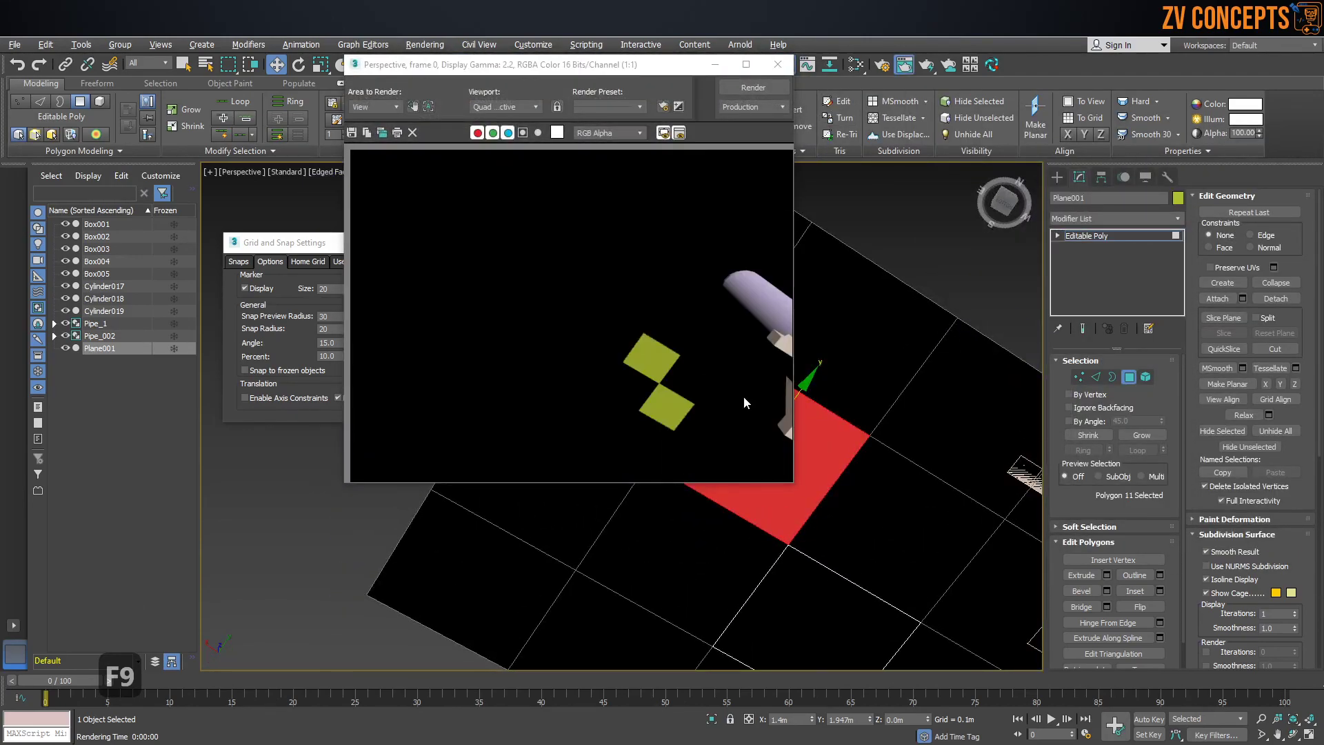
{"action": "left_click", "coordinate": [777, 64]}
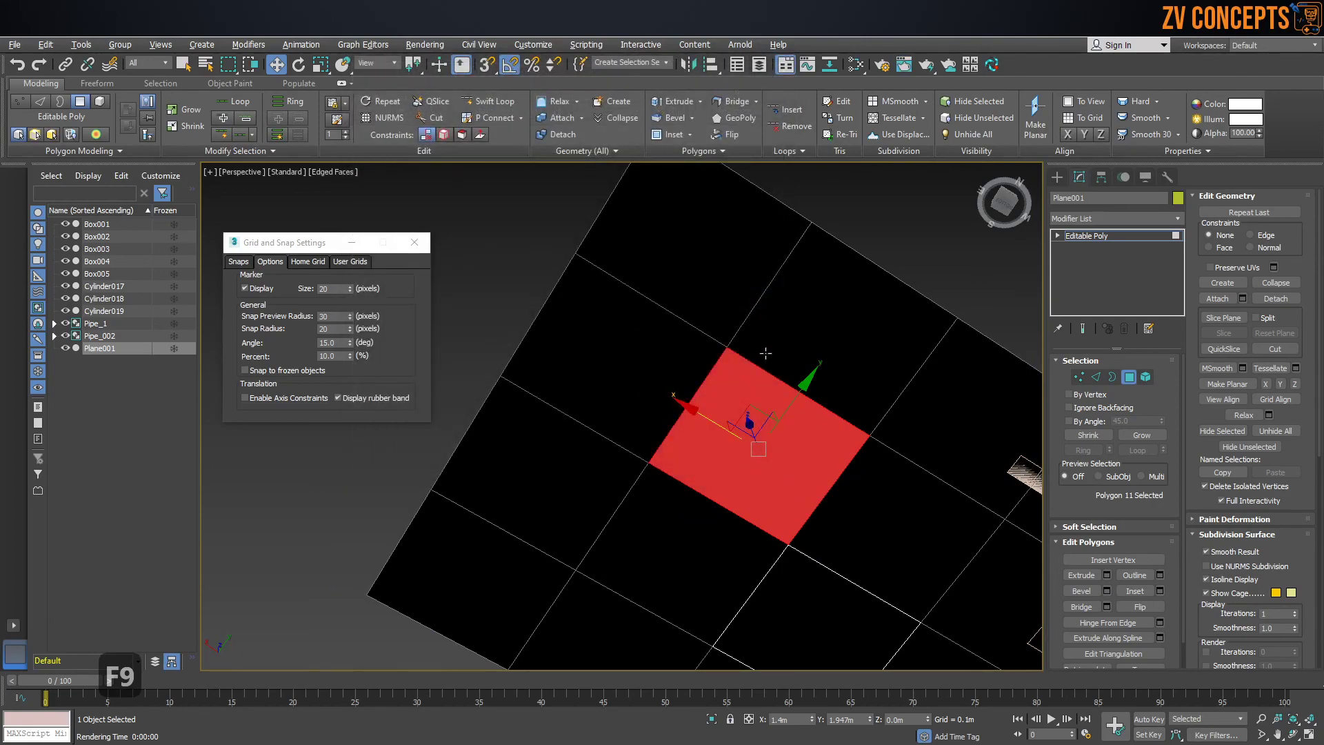
Step: Leave polygon editing and delete the editable plane beside the rocket's base
{"action": "middle_click_drag", "start_coordinate": [704, 293], "coordinate": [751, 458], "text": "alt"}
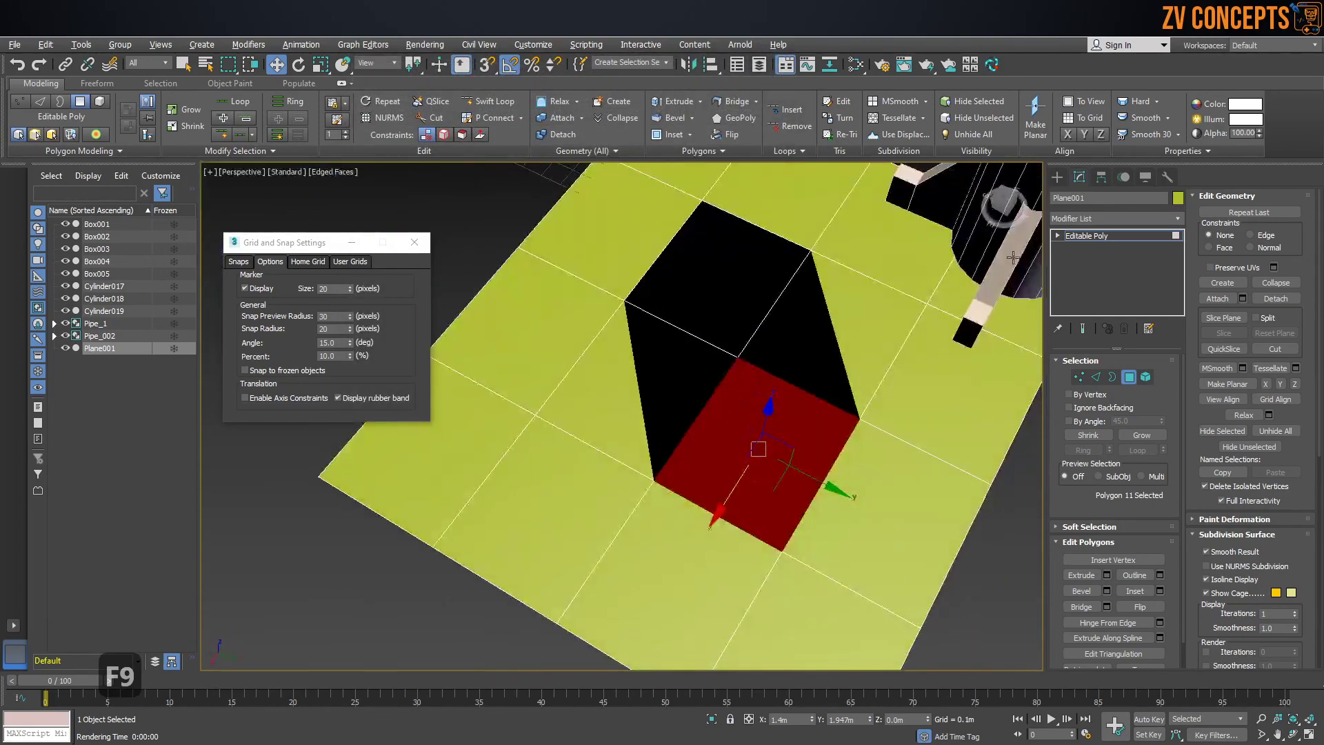
{"action": "left_click", "coordinate": [1058, 177]}
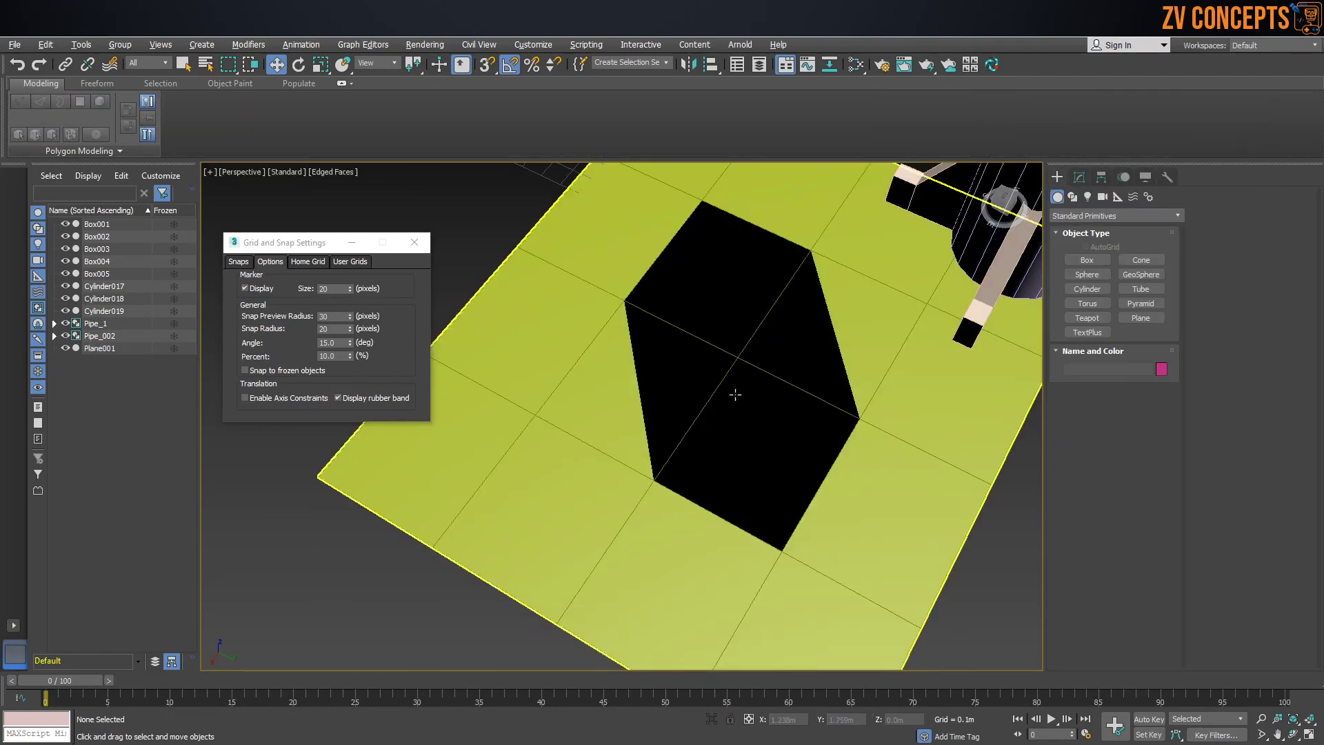
{"action": "key", "text": "Delete"}
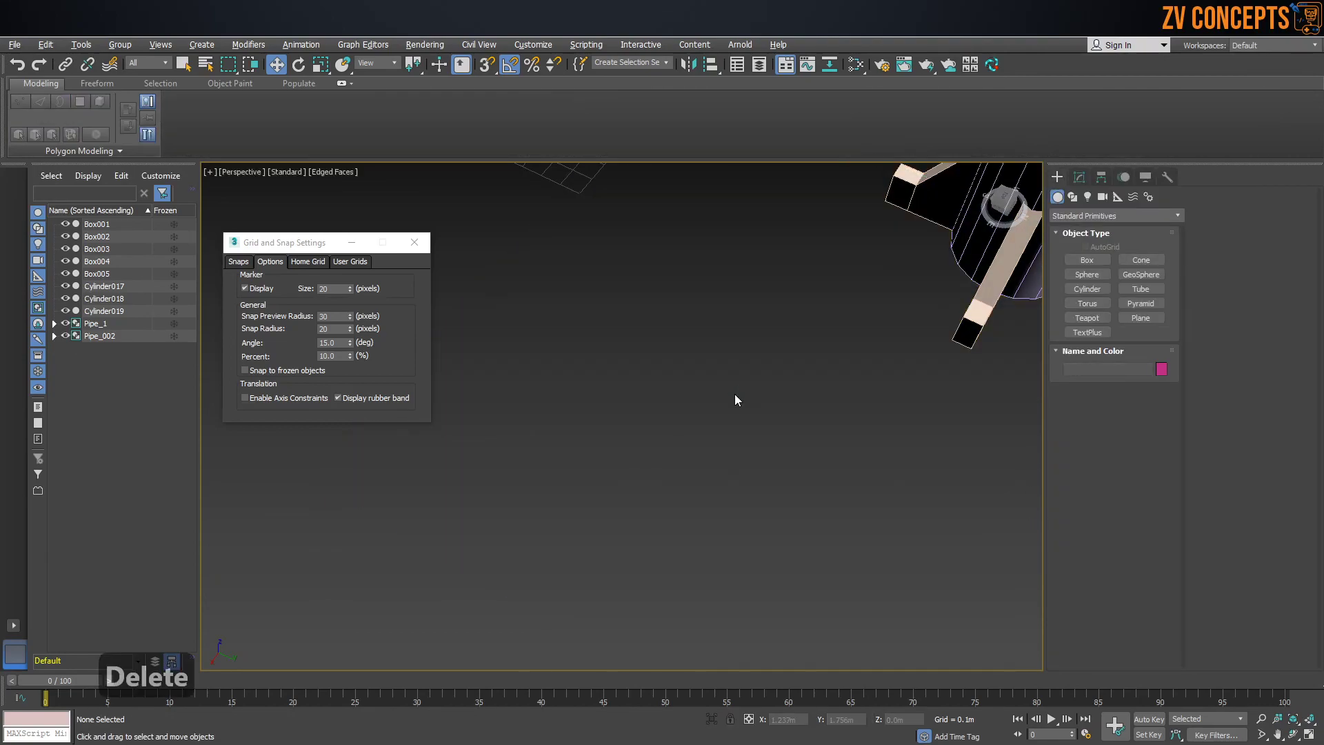